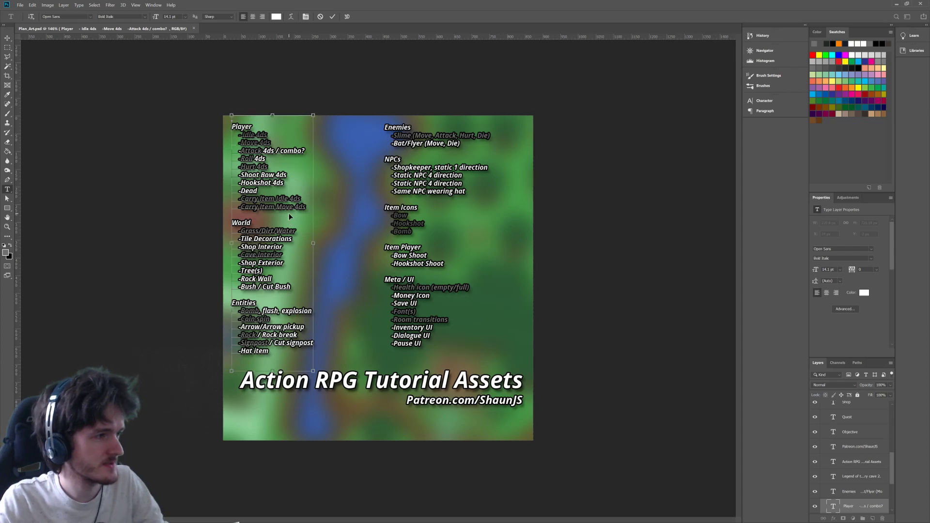
key("ctrl+plus")
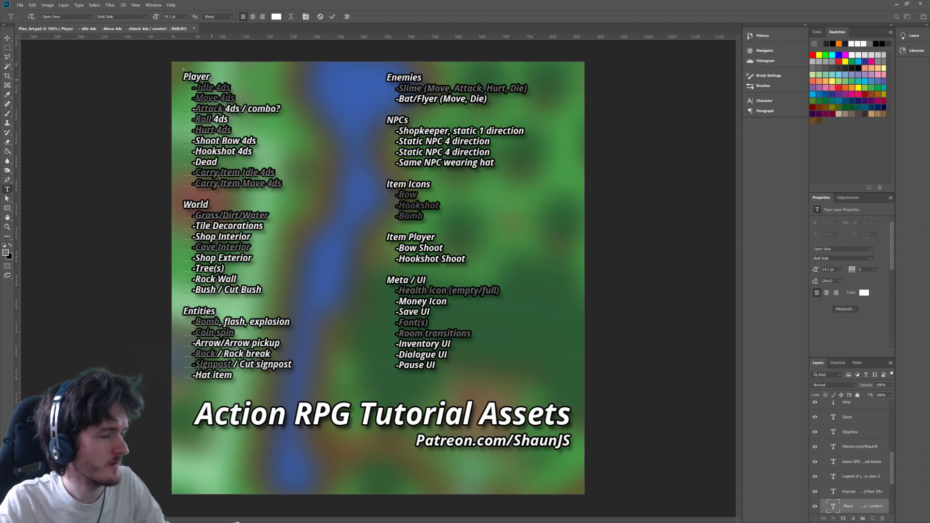
left_click_drag(247, 141, 201, 152)
left_click(226, 154)
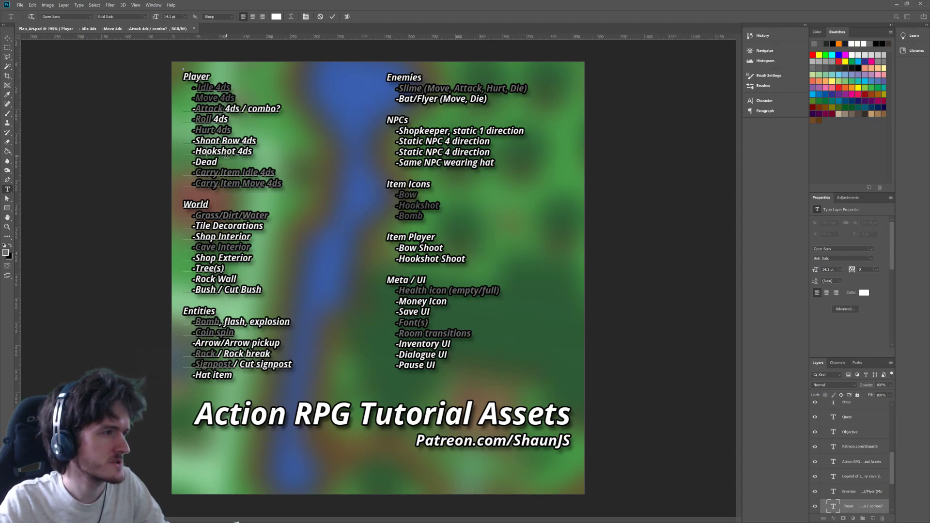
left_click_drag(191, 150, 266, 149)
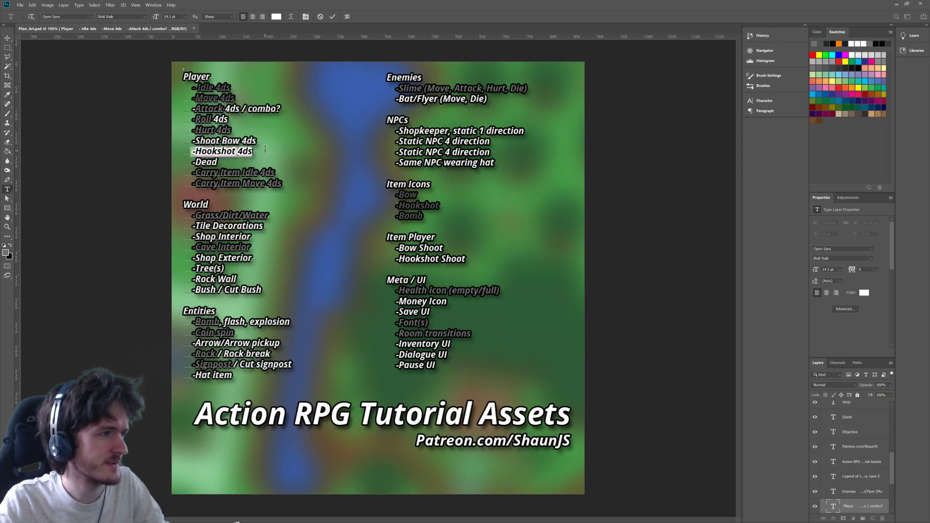
left_click(253, 152)
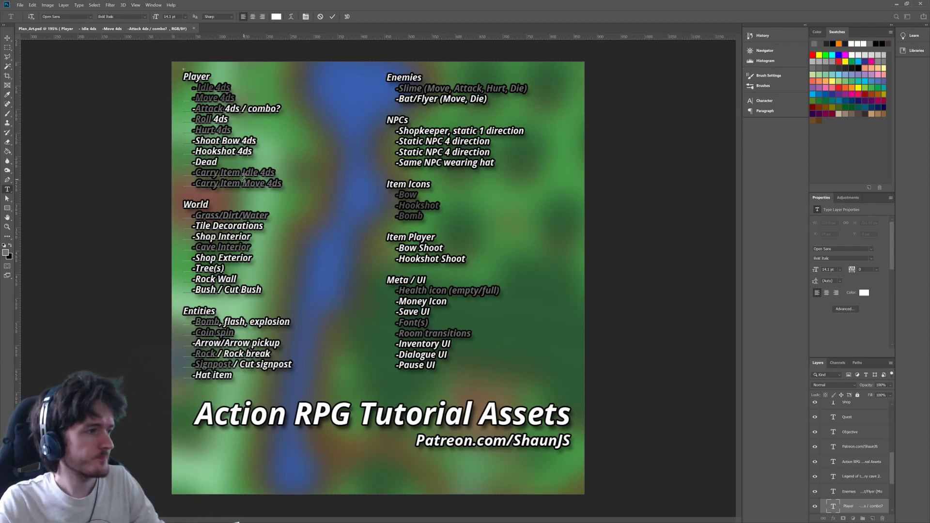
left_click_drag(253, 152, 189, 151)
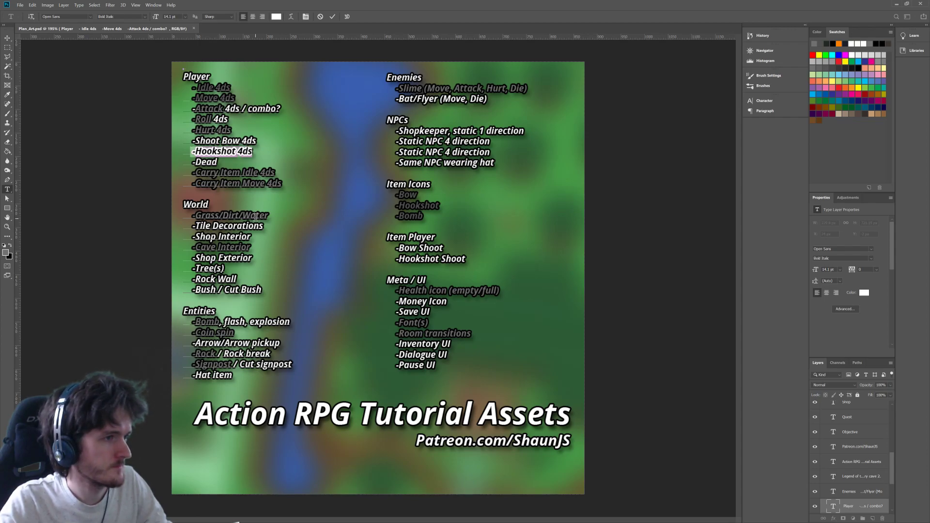
Step: Replace "4ds" with "Parts" in the Hookshot entry of the Player list
left_click(241, 151)
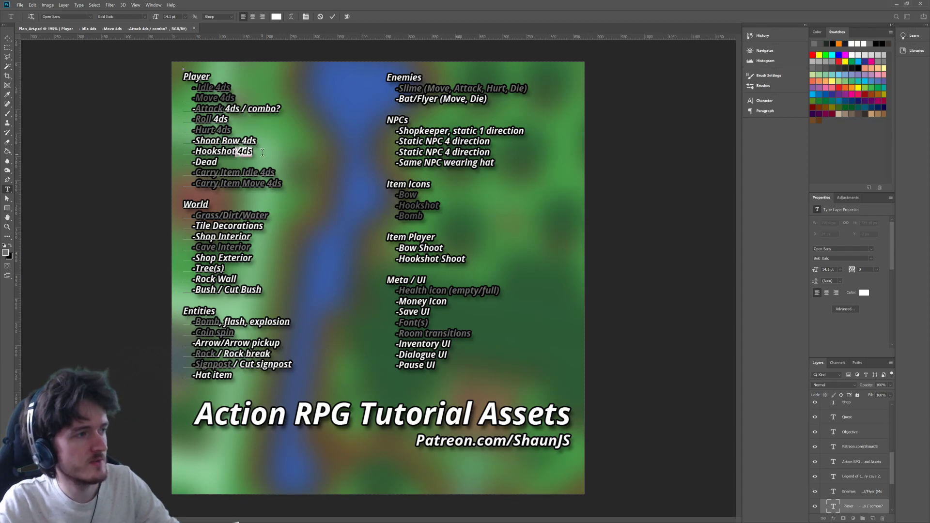
key("Delete")
key("Delete")
key("Delete")
key("Delete")
type("Parts")
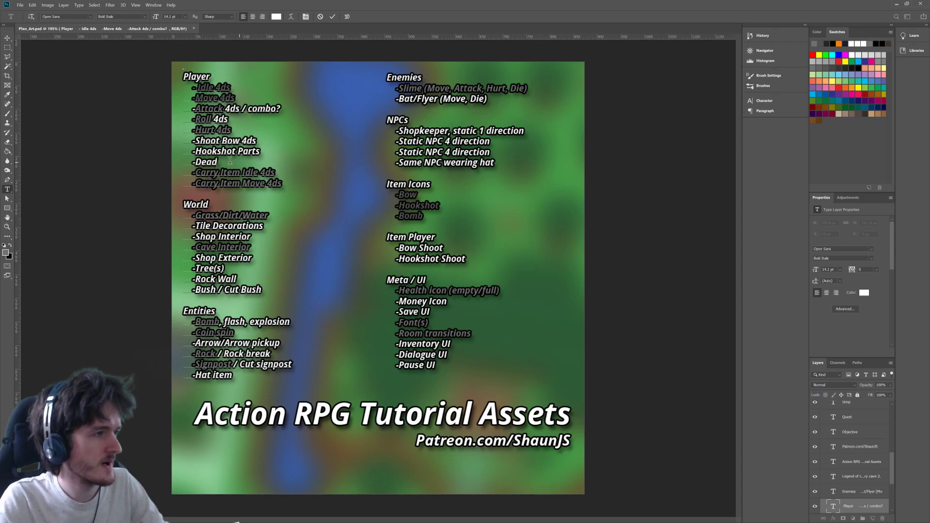
left_click_drag(230, 161, 167, 156)
left_click(246, 157)
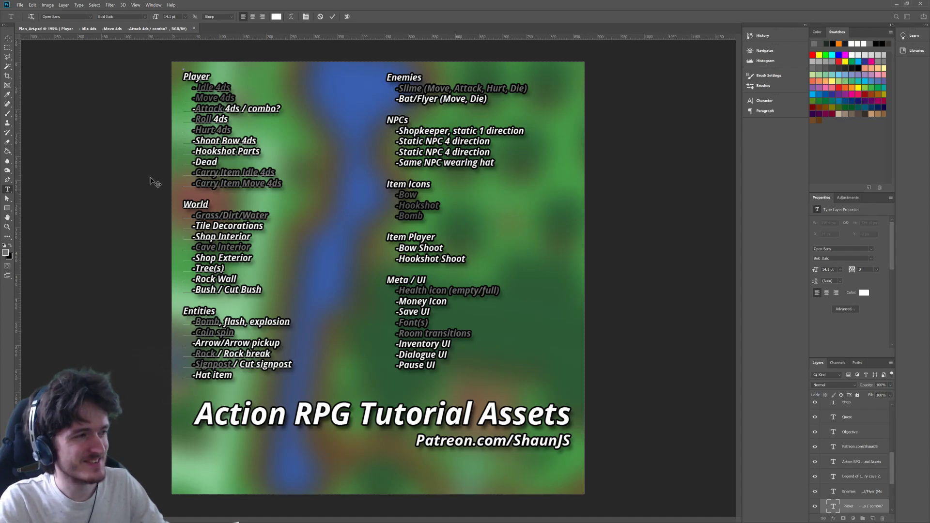
left_click_drag(218, 162, 184, 163)
left_click(208, 163)
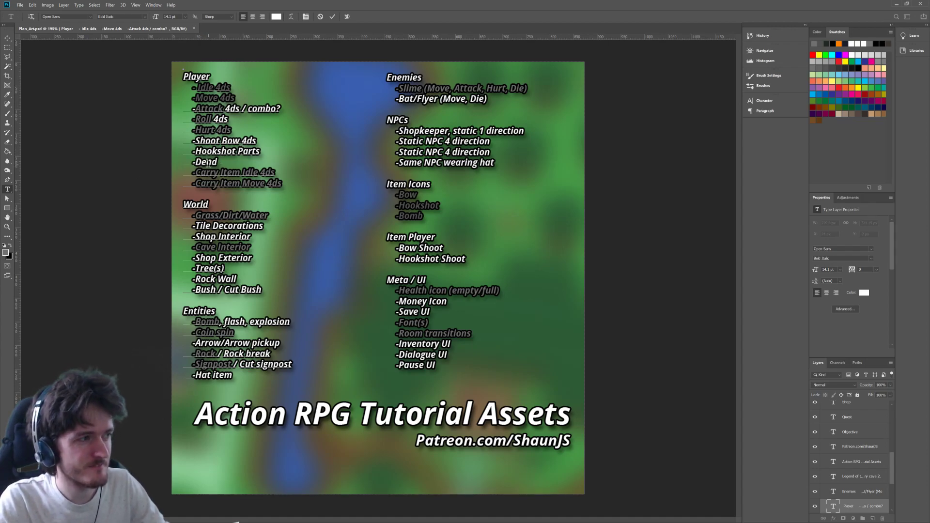
left_click(229, 245)
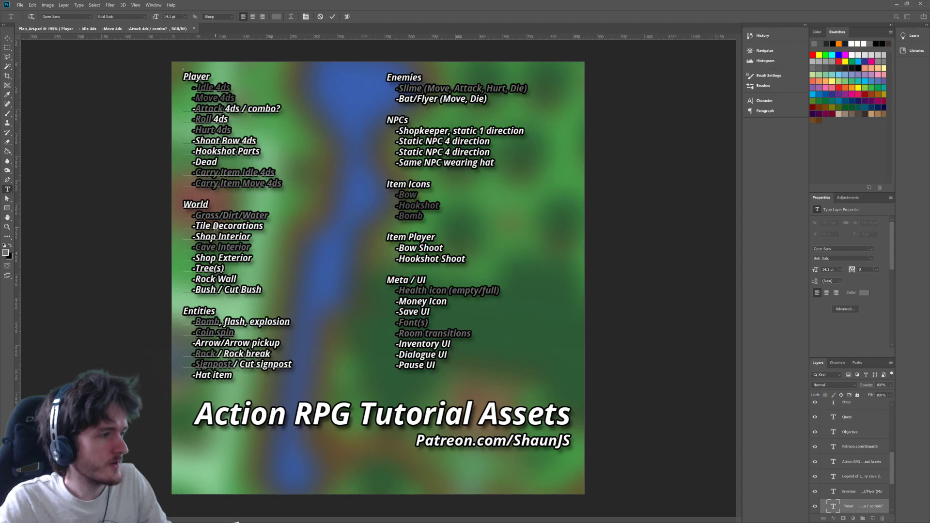
Step: Recolour the "-Tile Decorations" line in the World list grey to mark it as done
left_click_drag(265, 226, 183, 227)
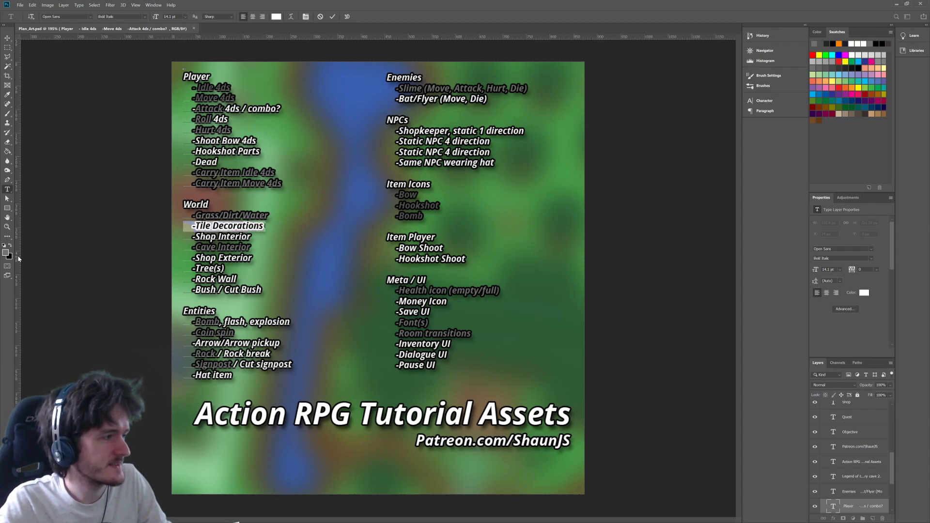
left_click(235, 233)
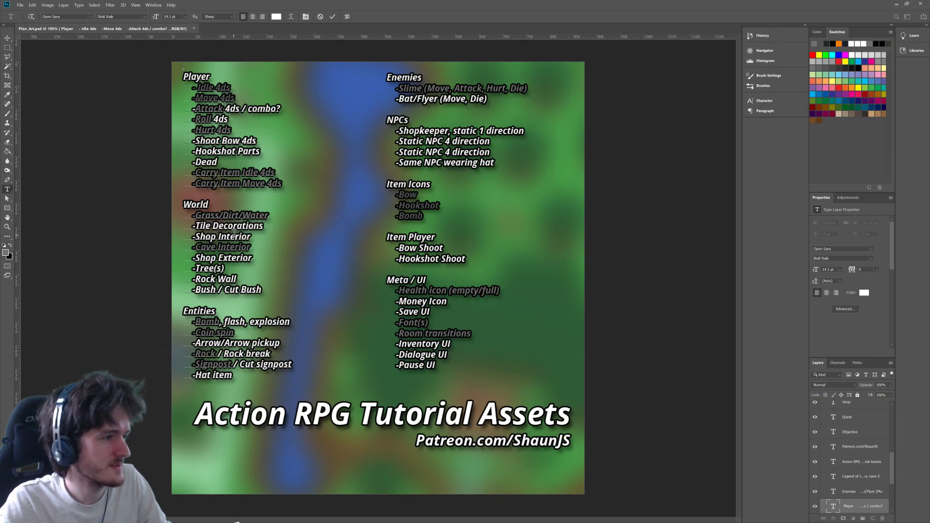
left_click_drag(264, 225, 124, 223)
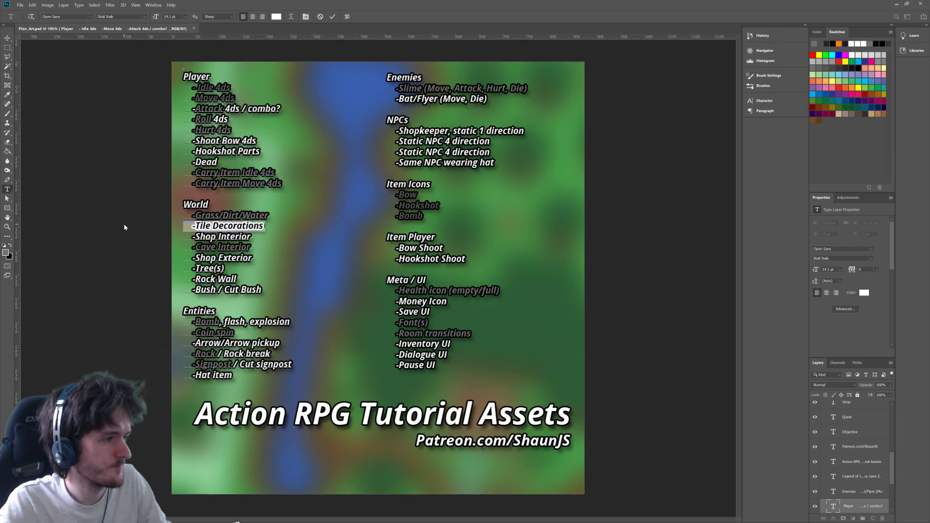
left_click(263, 237)
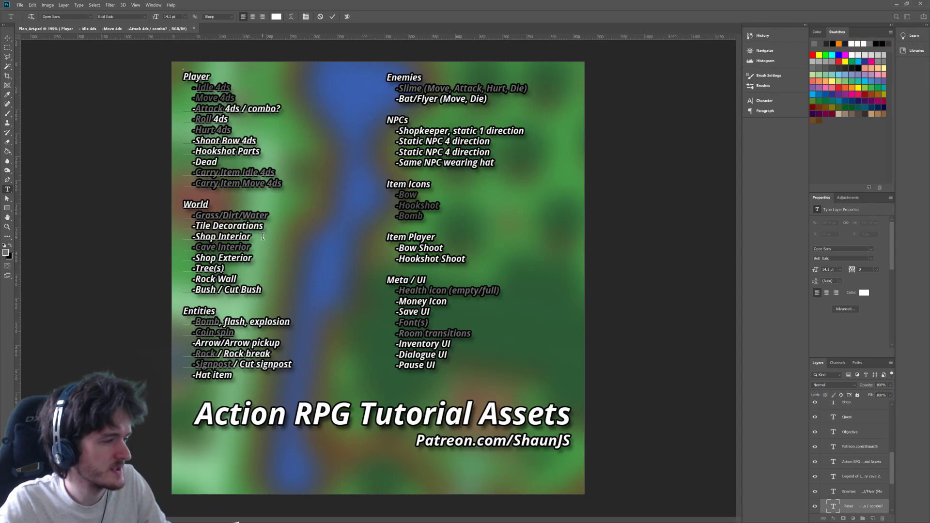
left_click_drag(265, 227, 174, 224)
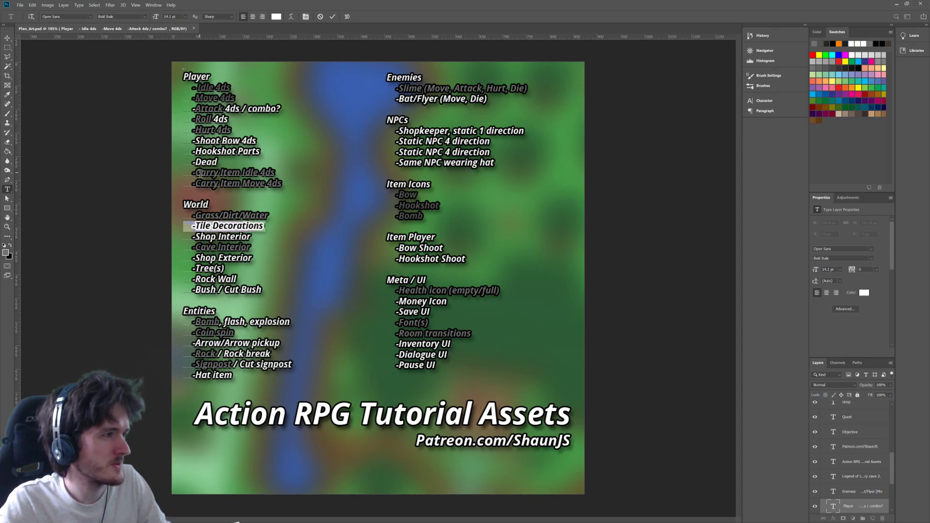
left_click(818, 63)
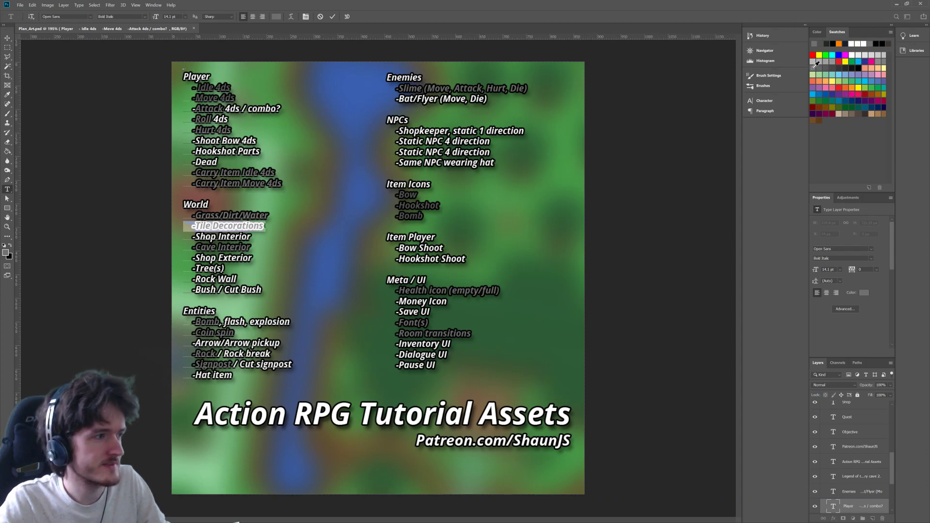
Step: Replace "Interior" with "Shelves/Desk" in the Shop Interior entry of the World list
left_click(251, 236)
left_click_drag(251, 236, 180, 240)
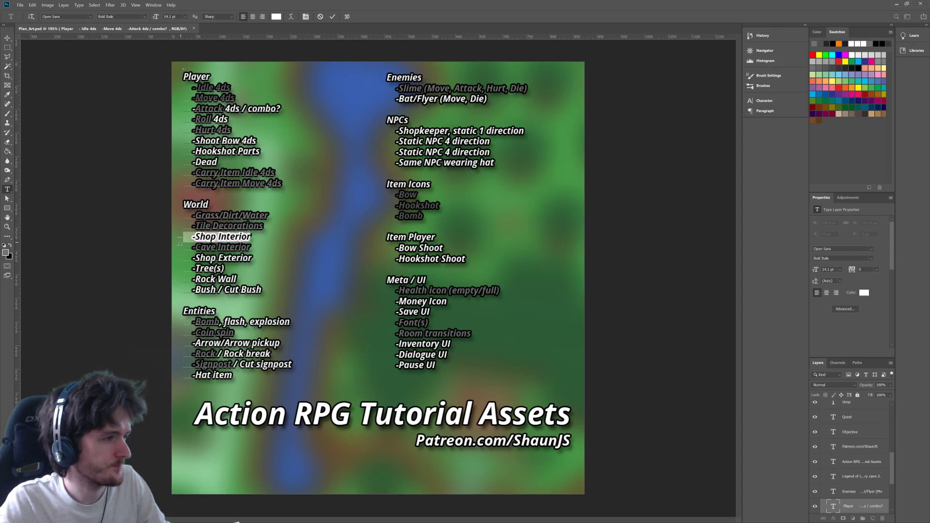
left_click(236, 237)
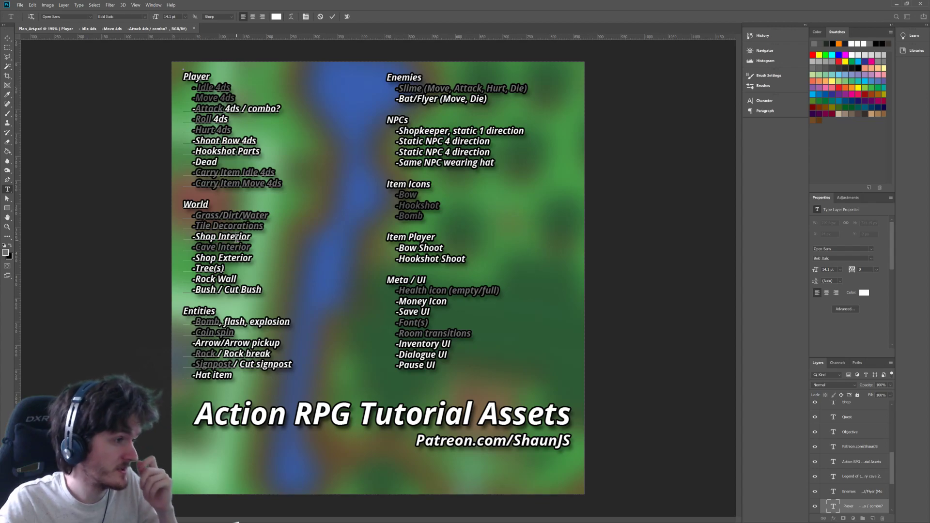
left_click_drag(252, 237, 218, 238)
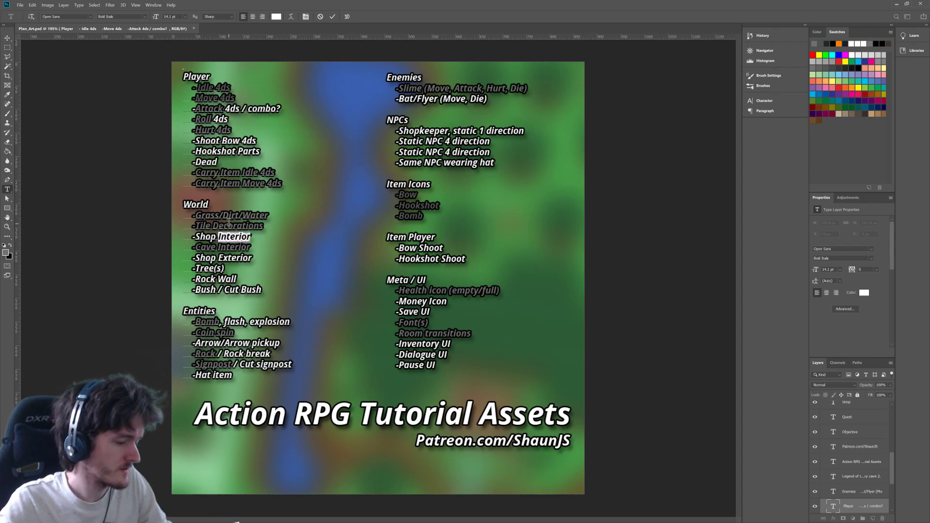
type("Shelves/Desk")
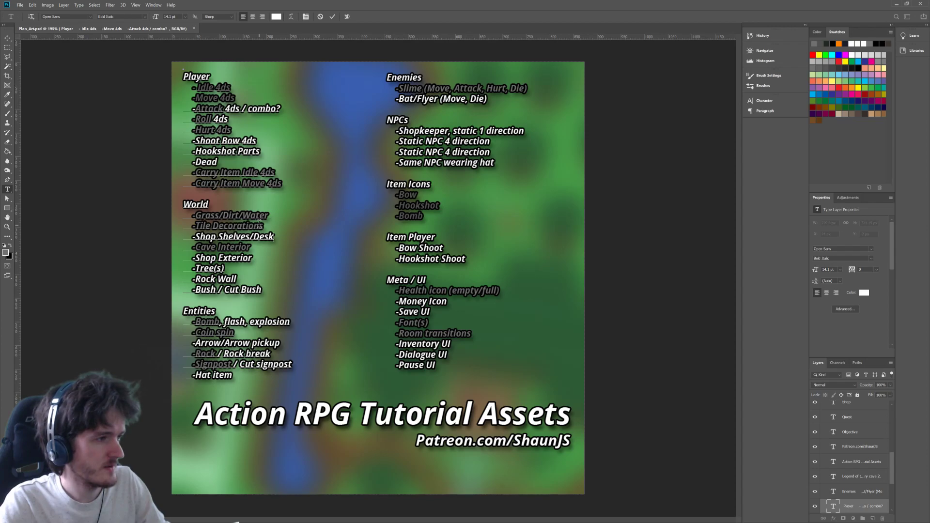
Step: Recolour the "-Shop Exterior" line in the World list grey
triple_click(260, 259)
left_click(818, 62)
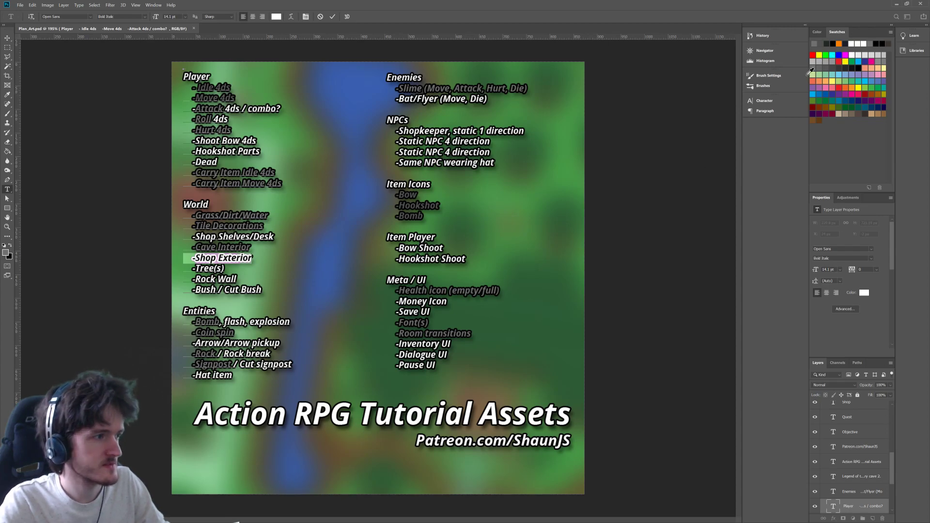
left_click(216, 268)
Step: Add a new line "-Shop Sign?" below "-Tree(s)" in the World list
left_click(244, 257)
key("Return")
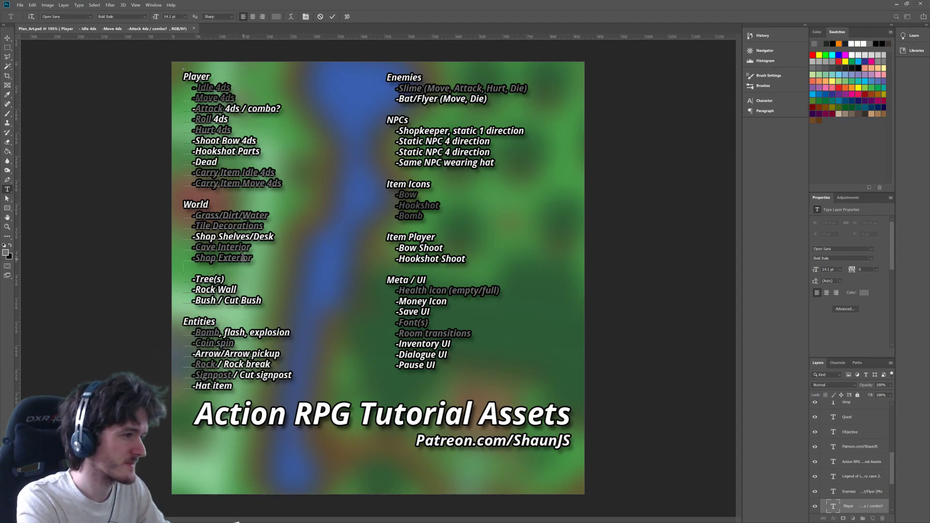
key("BackSpace")
key("Down")
key("Return")
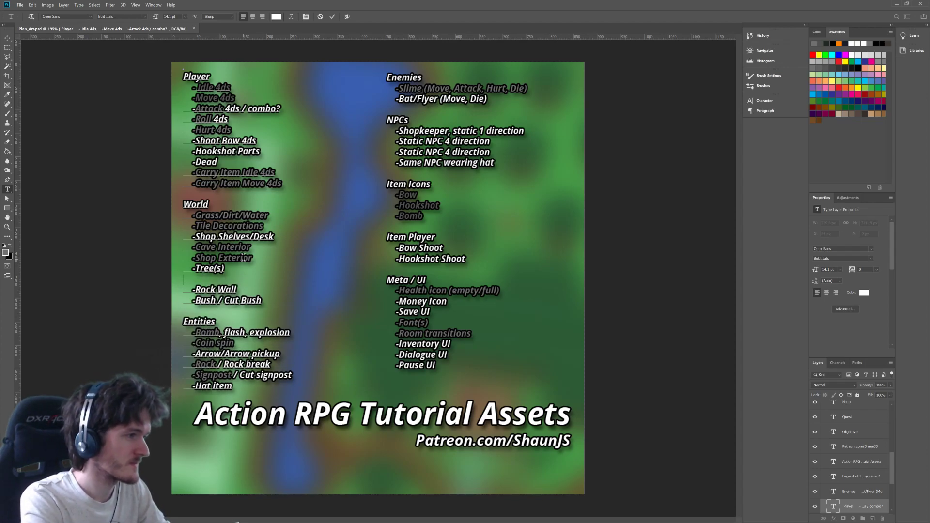
type("-")
type("Si")
type("op")
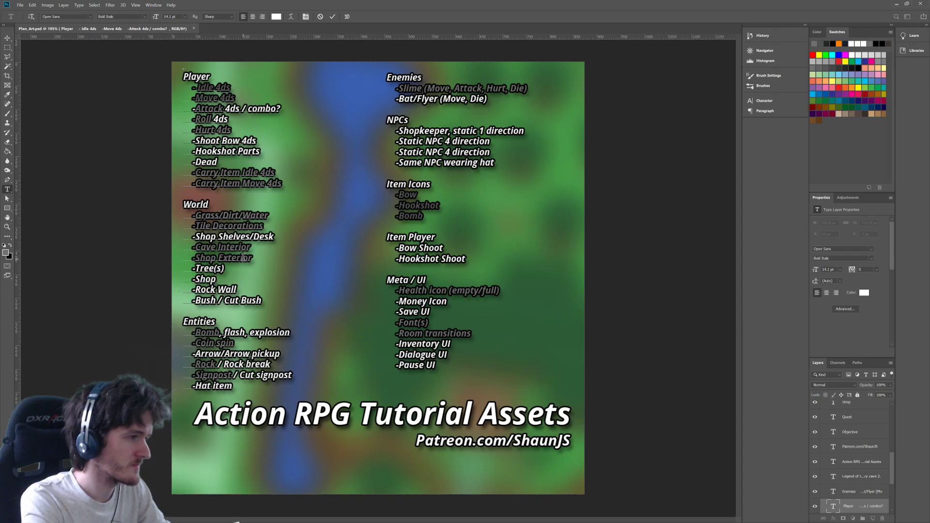
type(" Sign?")
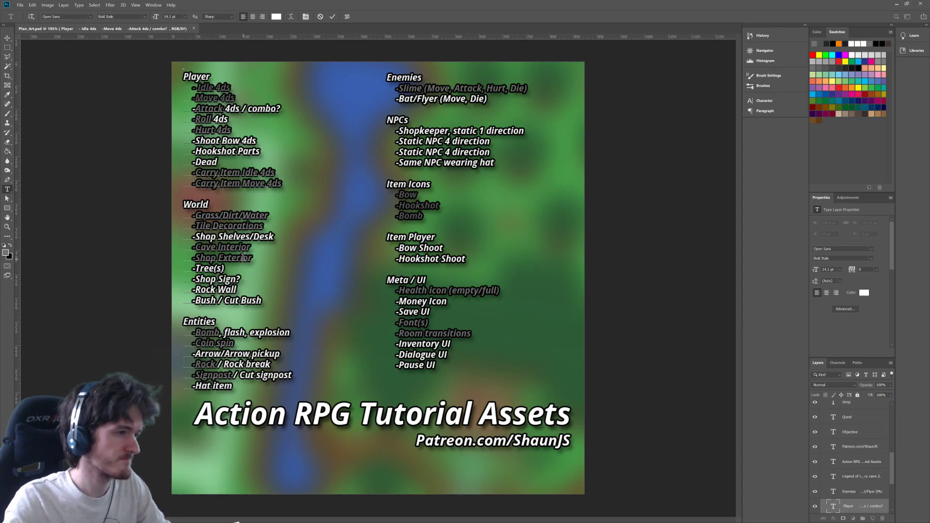
Step: Recolour the "-Rock Wall" and "-Bush / Cut Bush" lines in the World list grey
left_click_drag(244, 288, 166, 288)
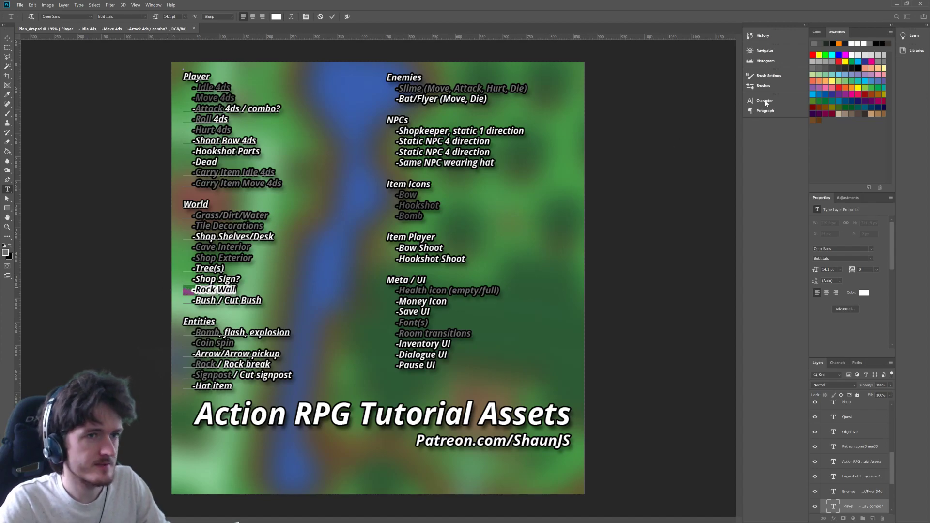
left_click(814, 62)
left_click(263, 300)
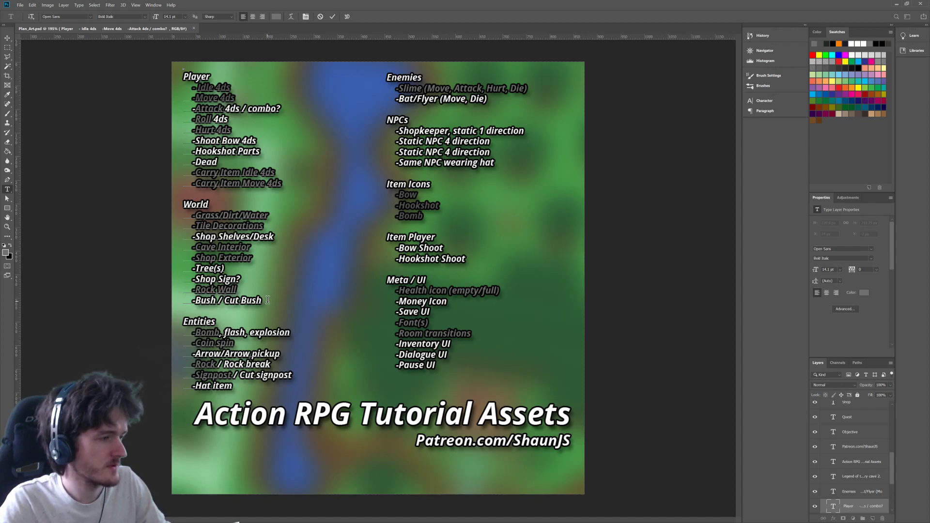
left_click_drag(266, 299, 129, 296)
left_click(815, 62)
left_click(244, 303)
Step: Recolour the full "-Bomb, flash, explosion" and "-Arrow/Arrow pickup" lines in the Entities list grey
left_click(271, 334)
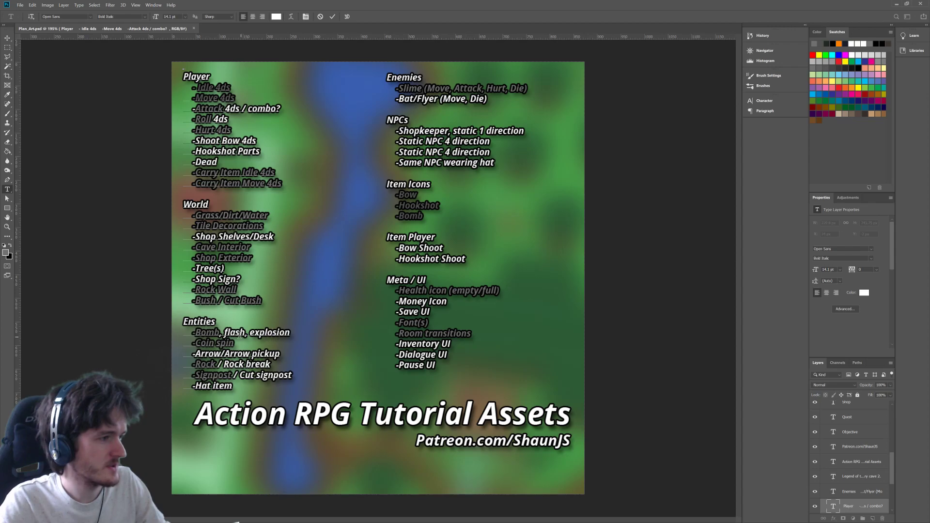
left_click_drag(302, 332, 124, 333)
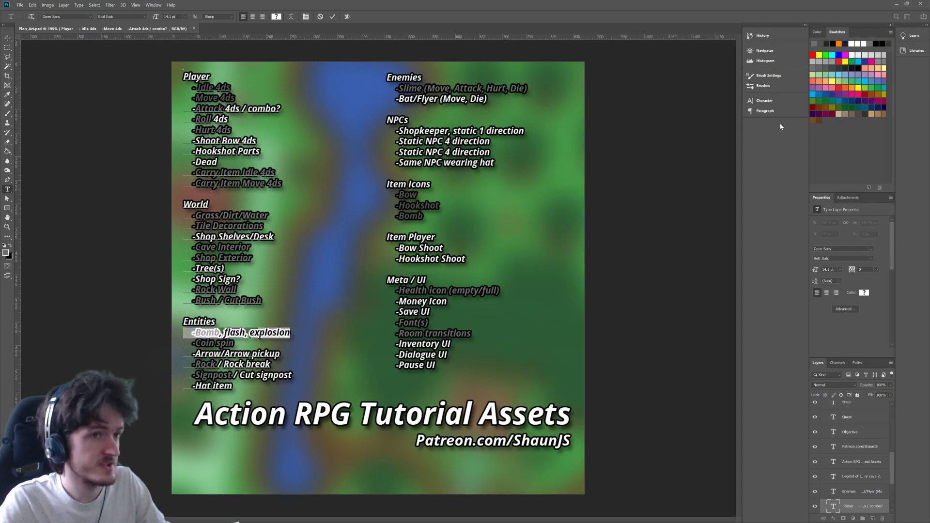
left_click(815, 62)
left_click(292, 356)
left_click_drag(293, 357, 179, 357)
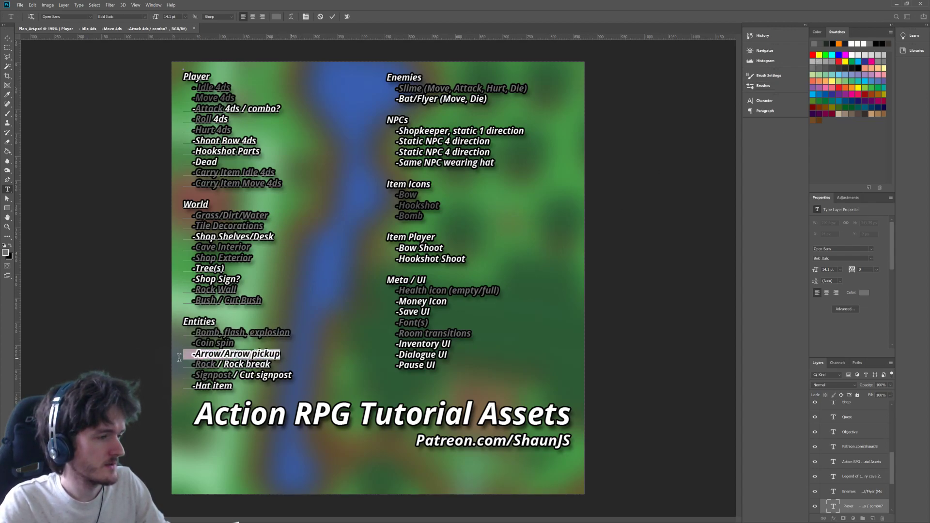
left_click(816, 61)
left_click(241, 358)
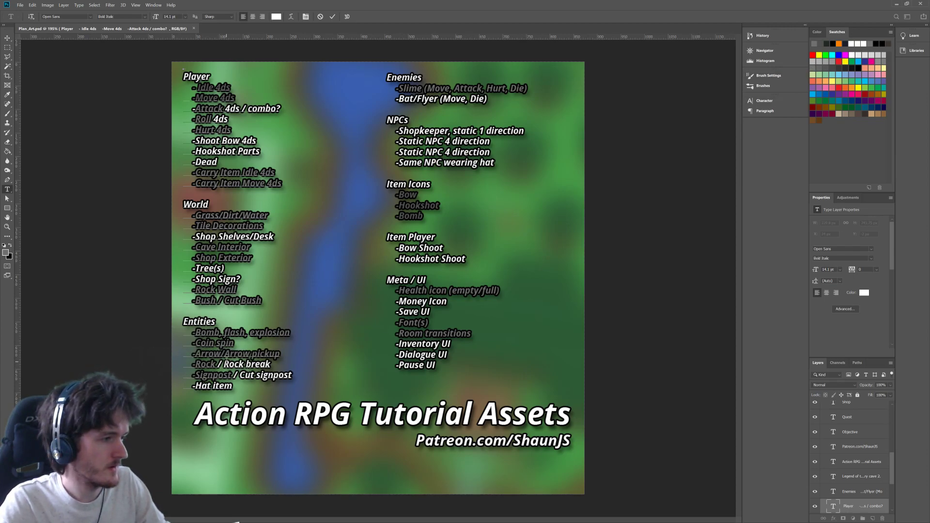
Step: Recolour only the first word "Arrow" of the "-Arrow/Arrow pickup" line white
mouse_move(224, 354)
left_mouse_down()
mouse_move(197, 355)
mouse_move(221, 354)
left_mouse_up()
left_click(197, 354)
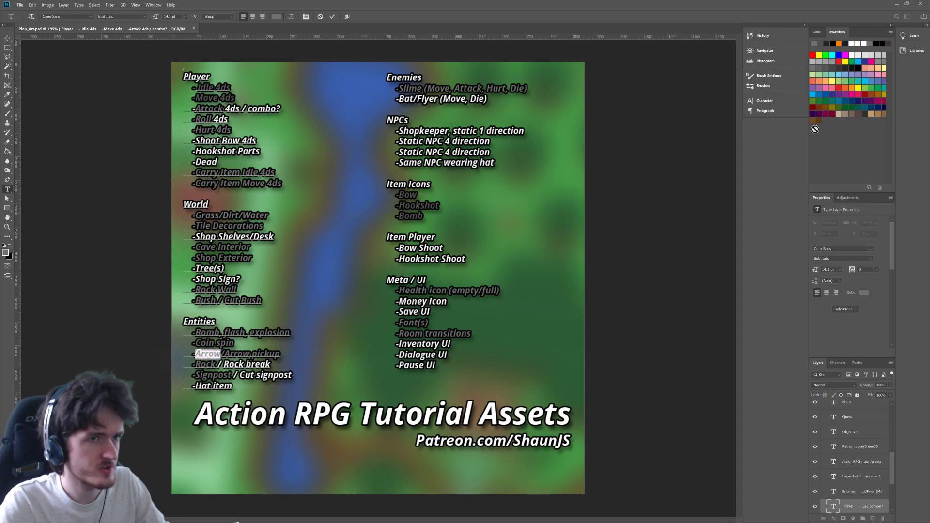
left_click(853, 55)
left_click(235, 372)
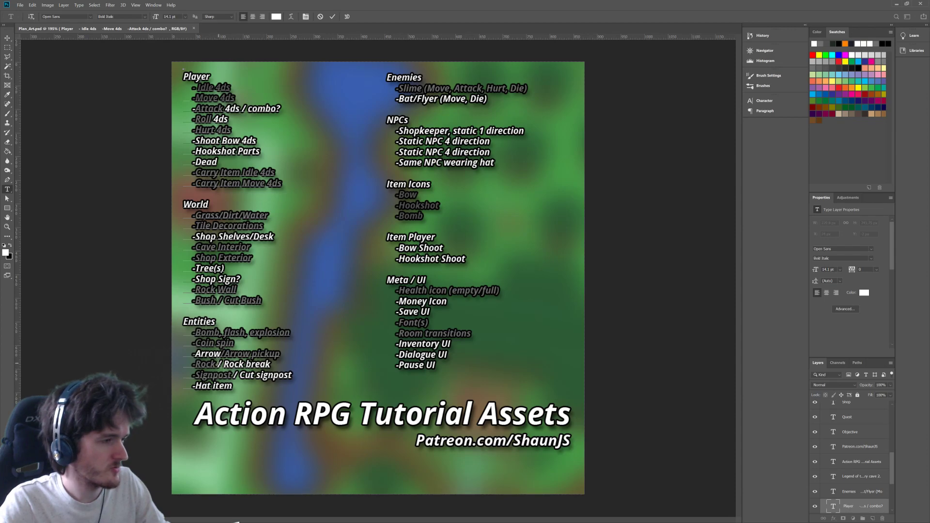
left_click_drag(218, 362, 180, 361)
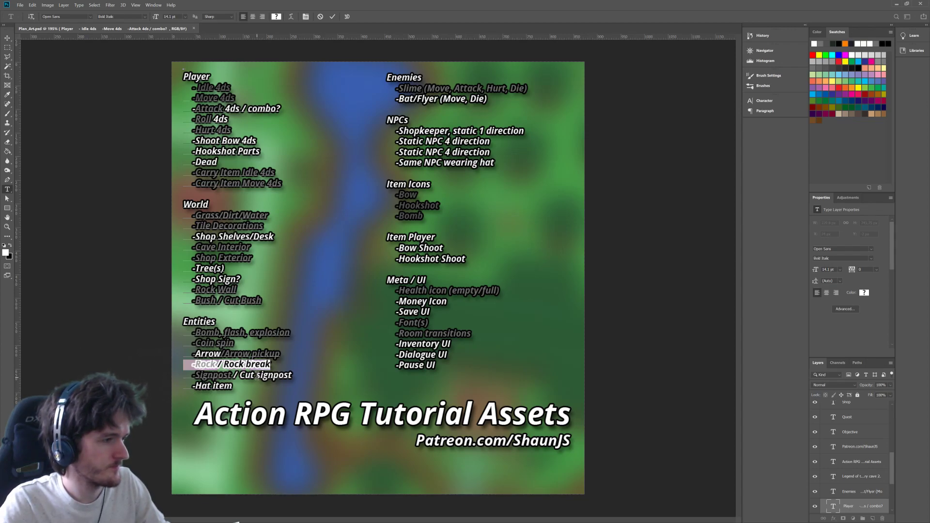
left_click(240, 289)
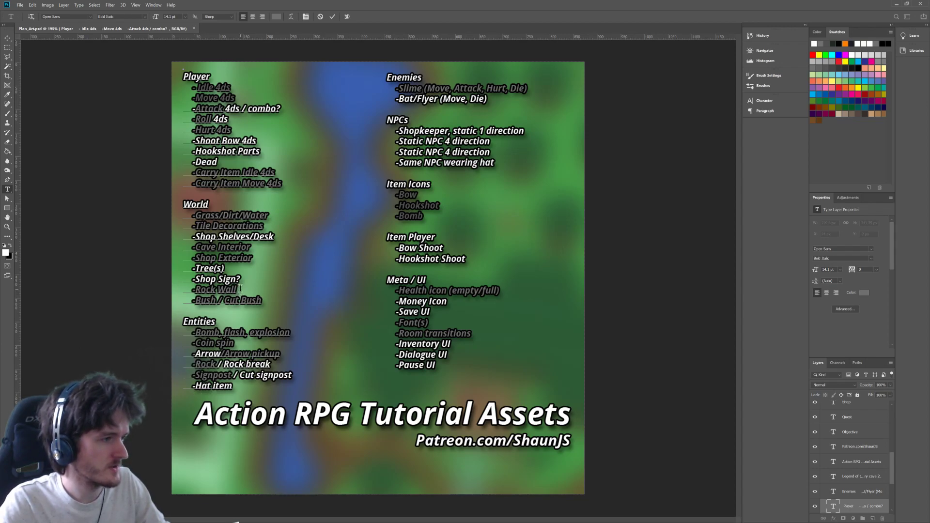
Step: Add a new line "-Boulder Collapse" below "-Shop Sign?" in the World list
left_click(248, 278)
key("Return")
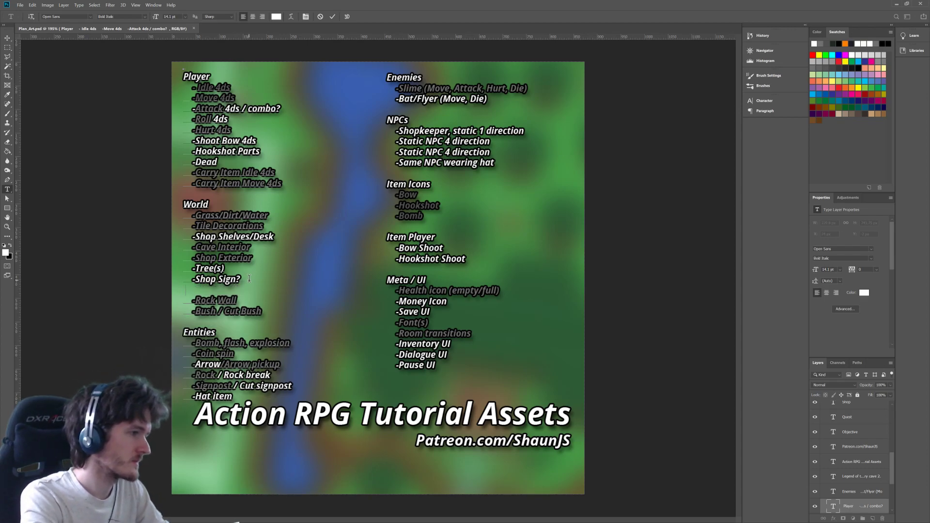
type("-Bo")
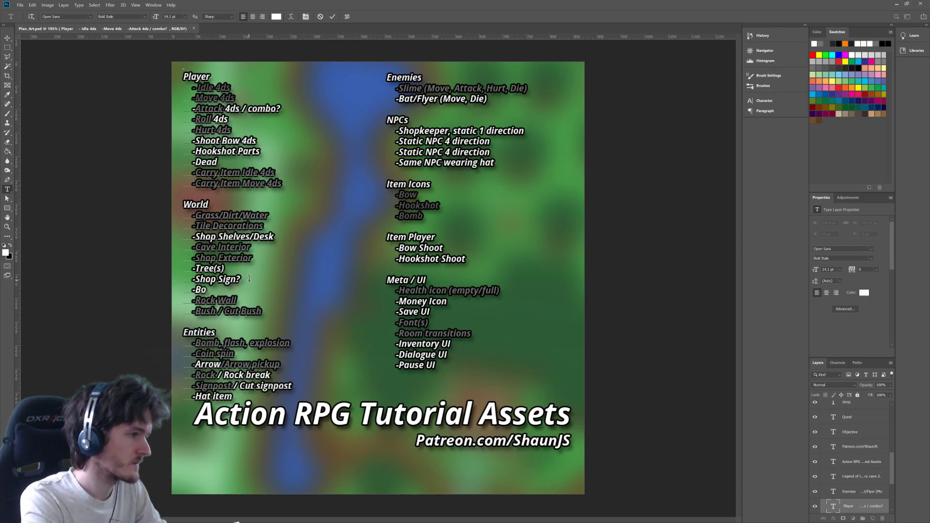
type("ulder Collapse")
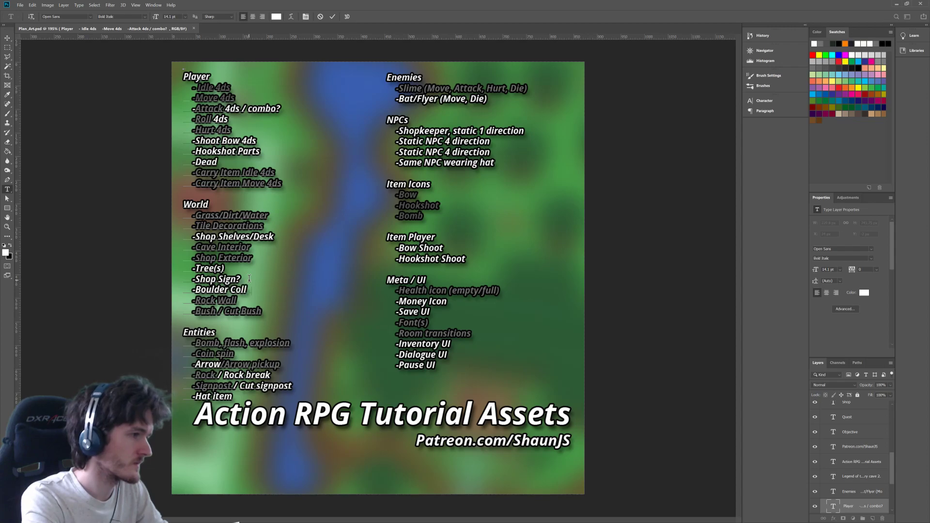
Step: Recolour the "/ Rock break" part of the rock line in the Entities list grey
left_click(250, 364)
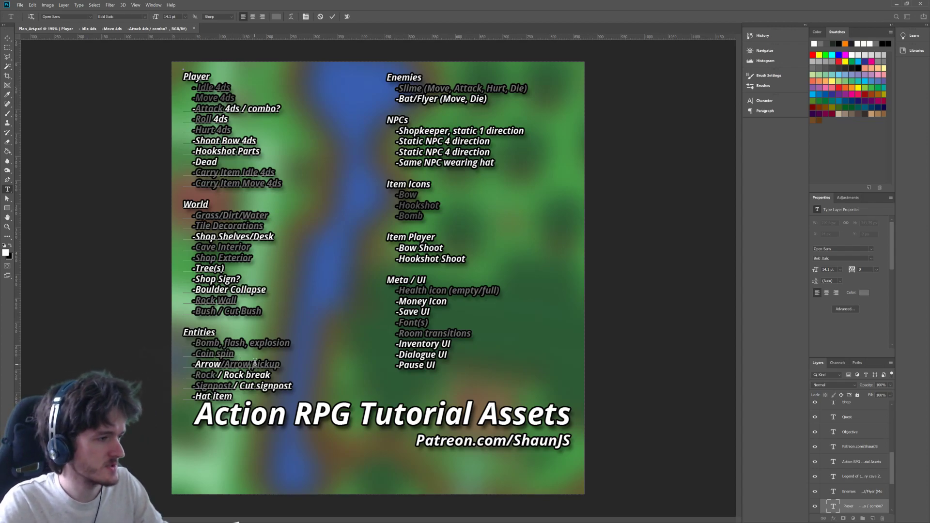
left_click(270, 375)
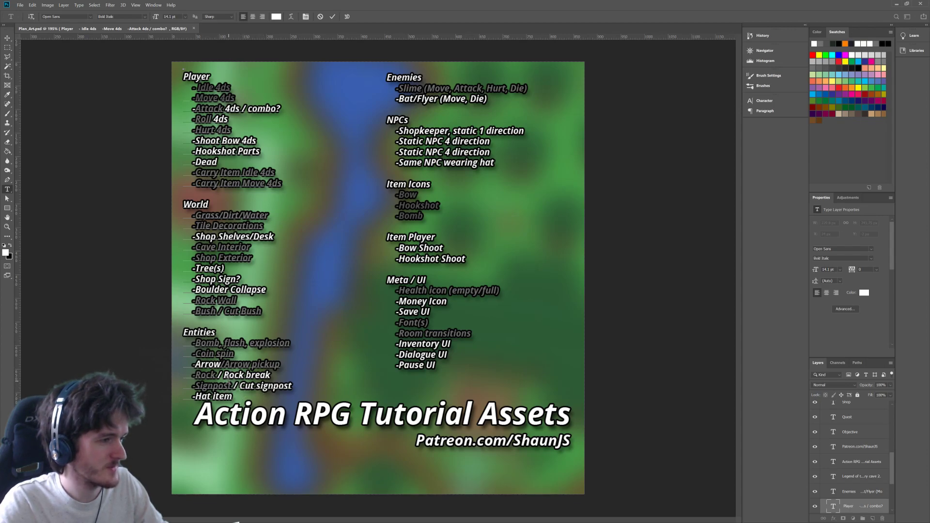
left_click_drag(216, 375, 288, 377)
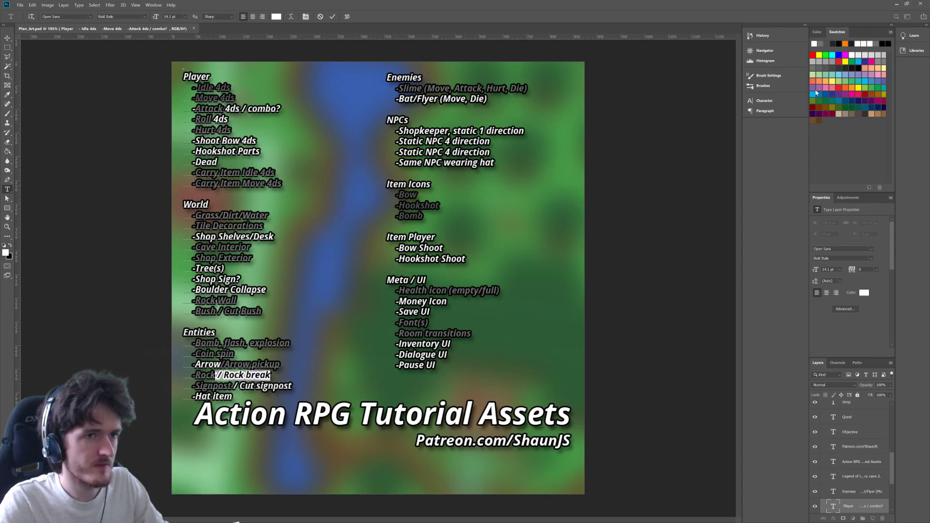
left_click(814, 67)
left_click(258, 330)
Step: Review the "-Bat/Flyer (Move, Die)" entry and each line of the NPCs list for outdated or duplicate items
left_click(465, 100)
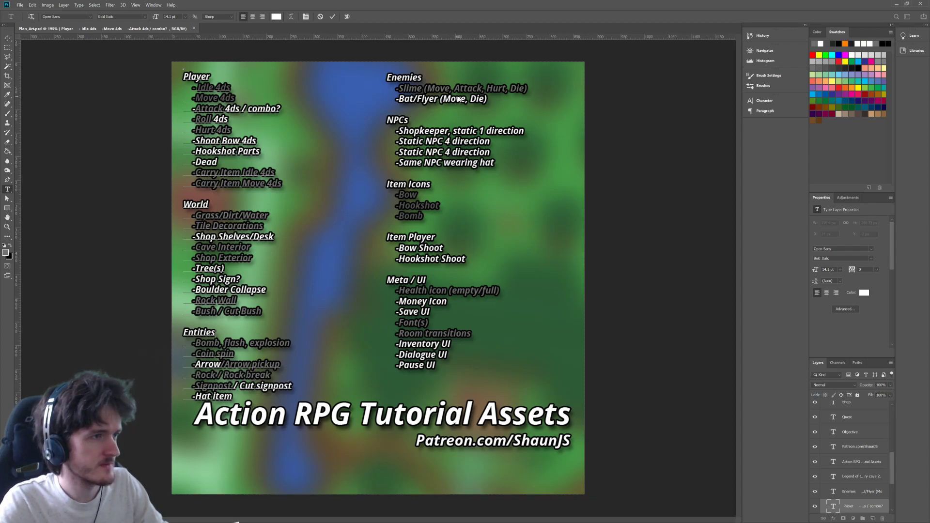
left_click(438, 96)
left_click(445, 99)
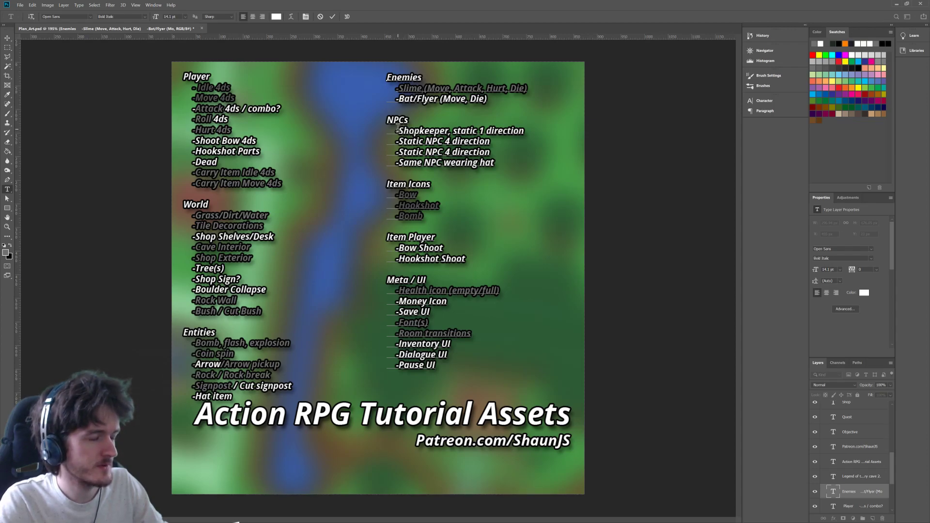
left_click_drag(398, 129, 465, 153)
left_click(475, 155)
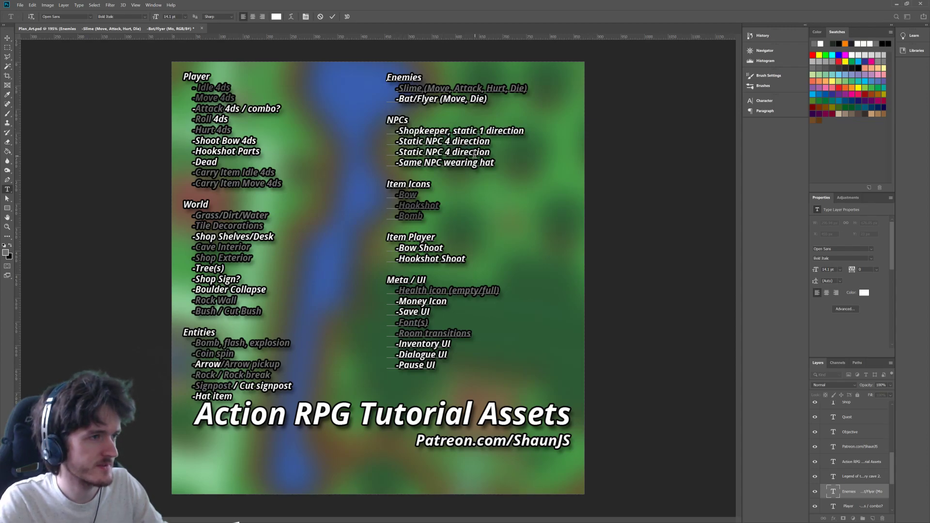
left_click_drag(393, 135, 371, 145)
left_click(491, 139)
left_click(489, 154)
left_click_drag(494, 155, 372, 153)
left_click(425, 166)
left_click_drag(502, 163, 365, 160)
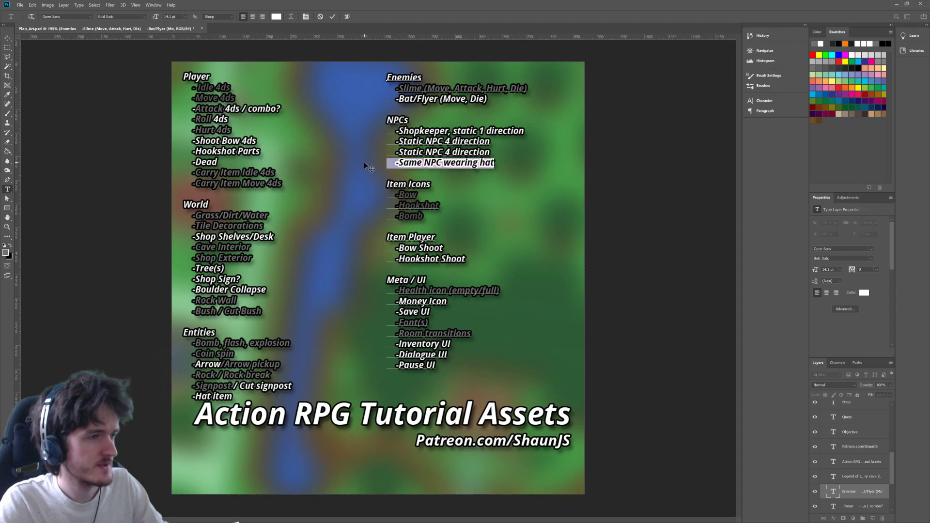
Step: Delete the second "-Static NPC 4 direction" line from the NPCs list, leaving no empty line
left_click(461, 138)
left_click_drag(494, 153, 308, 150)
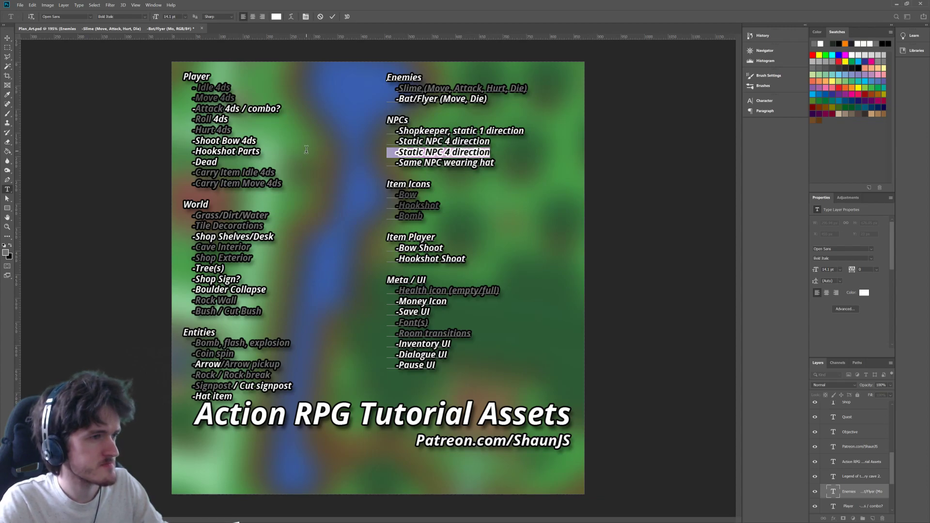
key("BackSpace")
key("BackSpace")
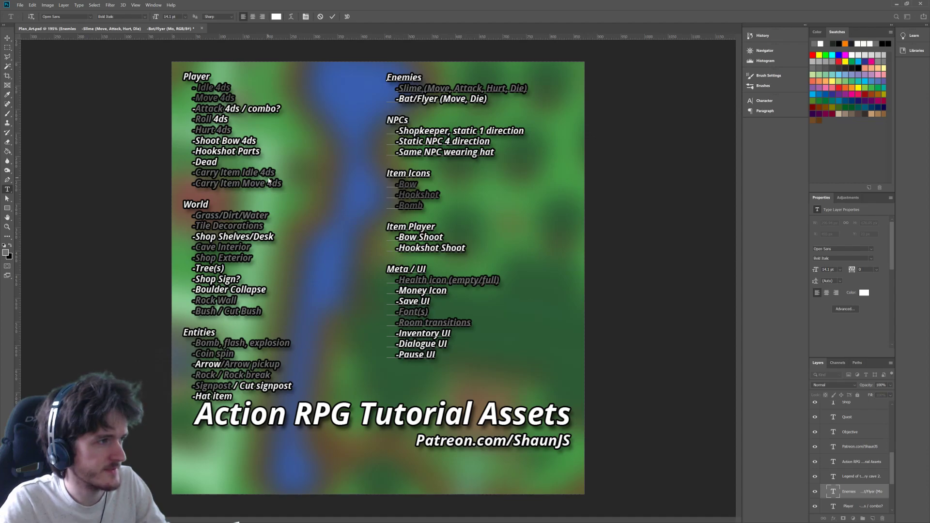
Step: Delete the whole "Item Player" section with its "-Bow Shoot" and "-Hookshot Shoot" lines, and close the gap above "Meta / UI"
left_click_drag(442, 237, 346, 235)
left_click_drag(466, 248, 336, 218)
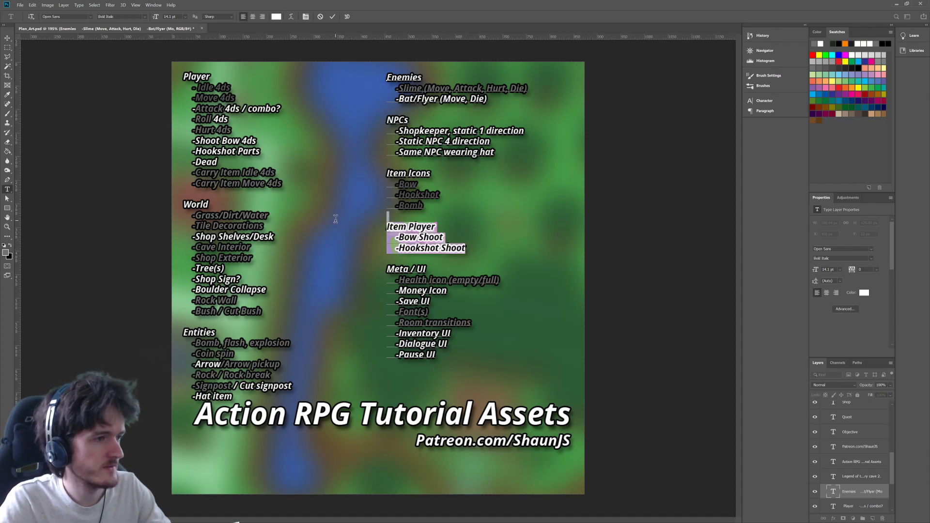
key("BackSpace")
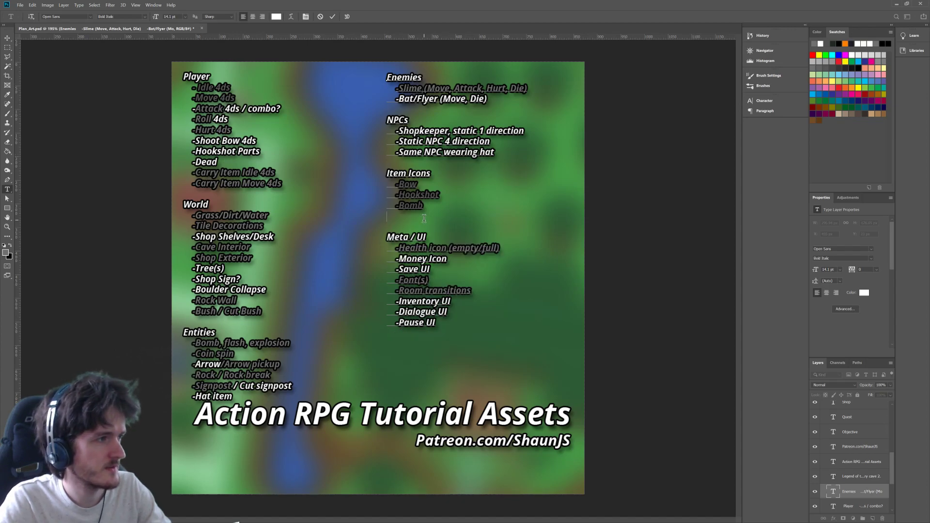
key("BackSpace")
left_click(453, 227)
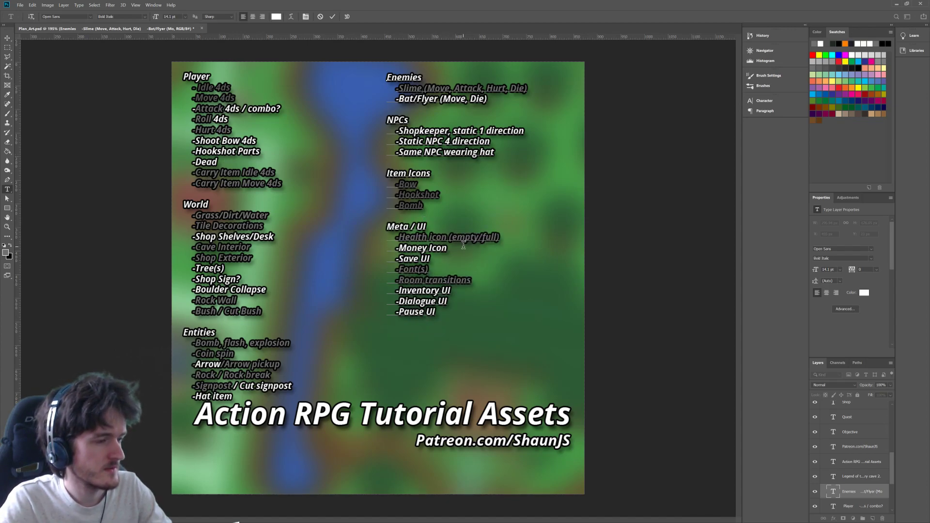
Step: Recolour the "-Money Icon" line in the Meta / UI list grey
left_click_drag(468, 246, 388, 248)
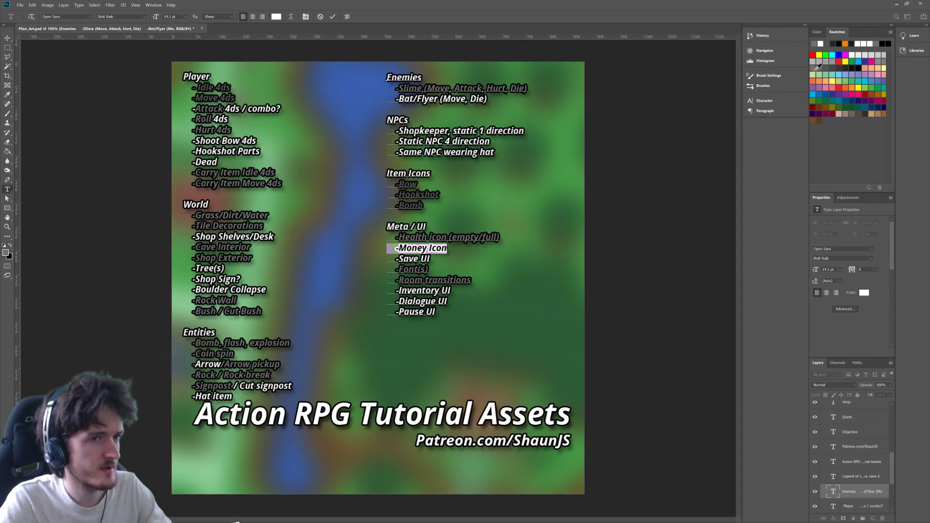
left_click_drag(440, 261, 371, 262)
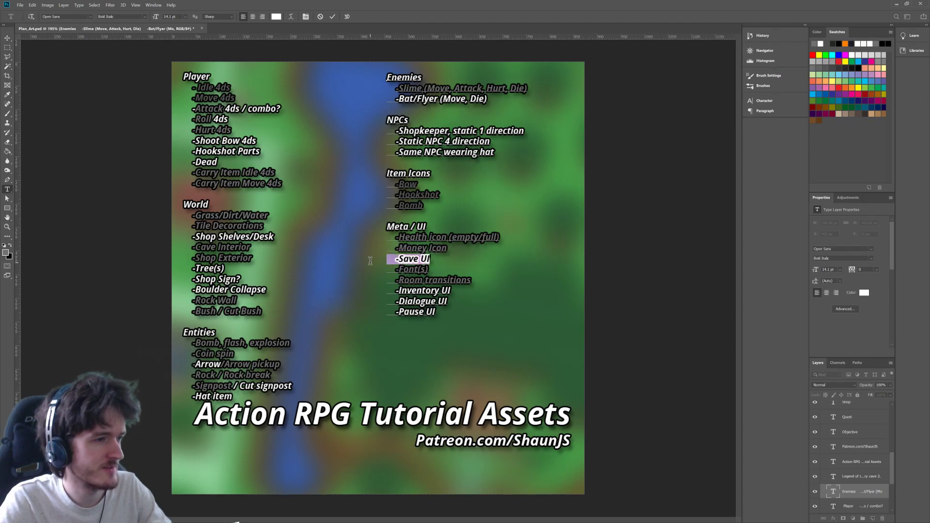
left_click(412, 305)
left_click(448, 313)
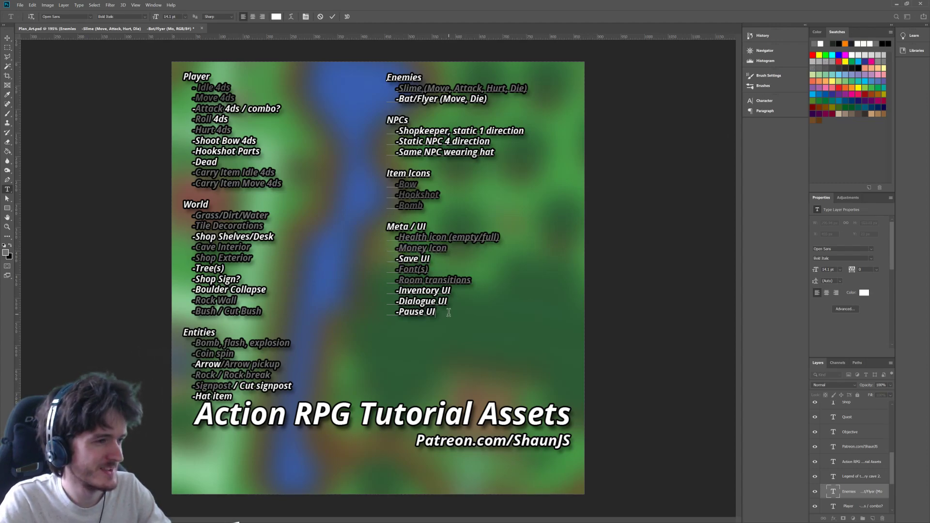
Step: Recolour the "-Dialogue UI" line in the Meta / UI list grey
left_click_drag(449, 313, 387, 313)
left_click(446, 312)
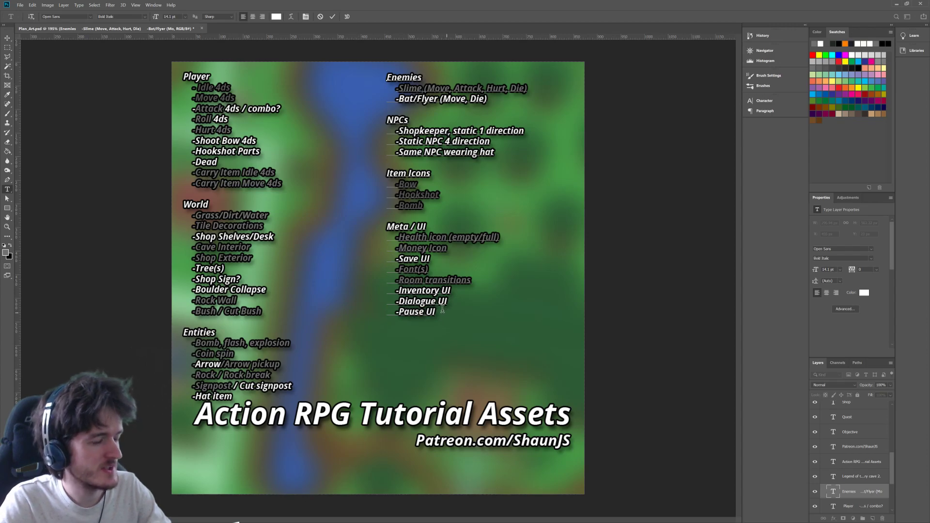
left_click_drag(455, 302, 320, 300)
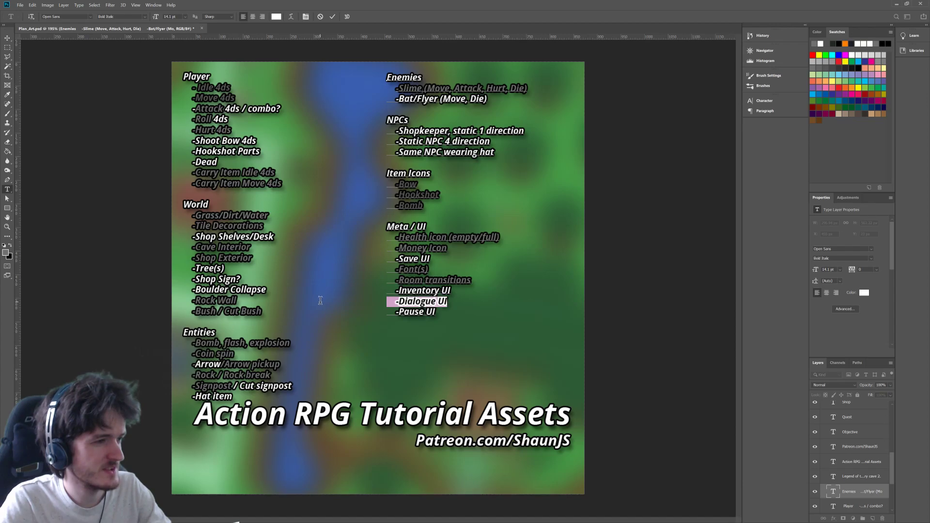
left_click(819, 62)
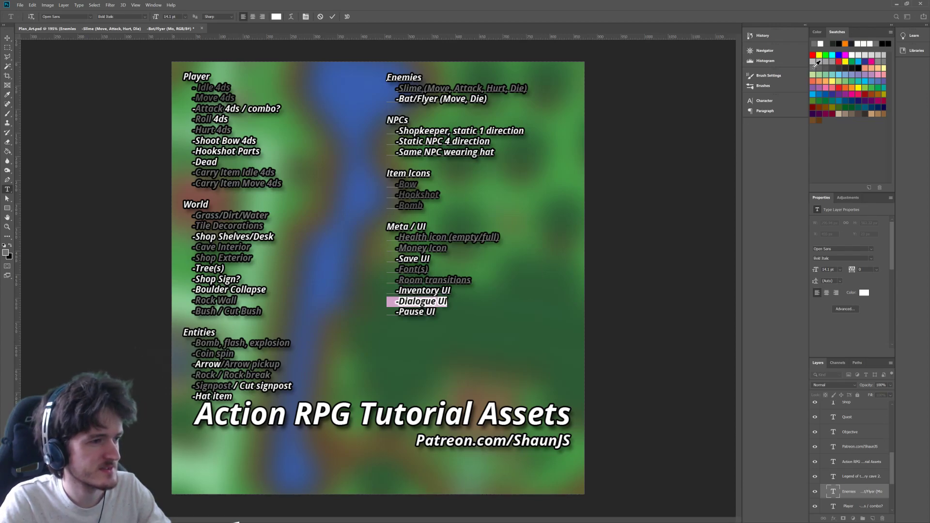
left_click(453, 290)
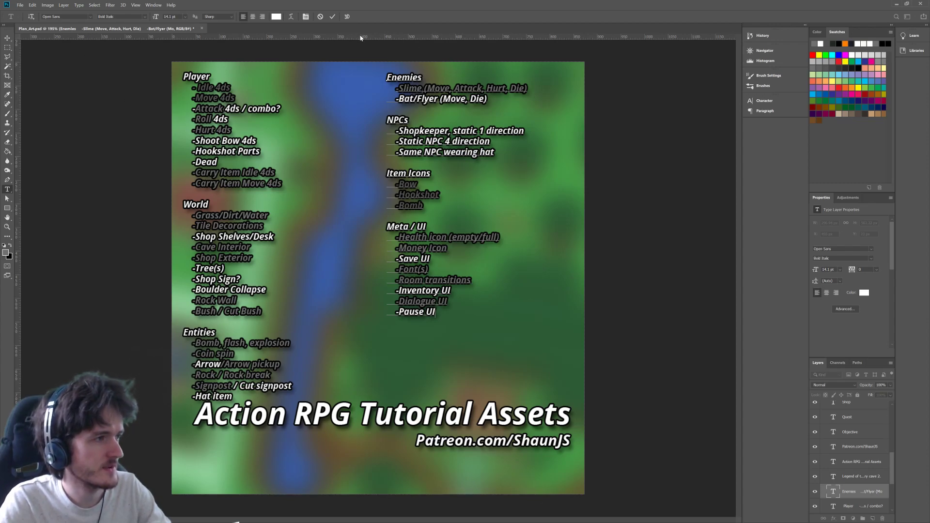
left_click(458, 270)
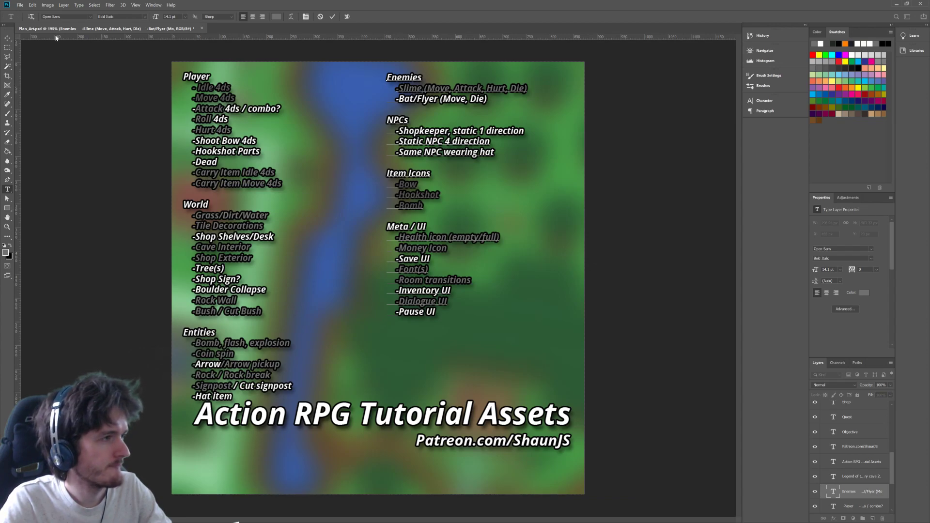
mouse_move(225, 109)
left_mouse_down()
mouse_move(290, 110)
mouse_move(218, 107)
left_mouse_up()
left_click(290, 110)
left_click(203, 123)
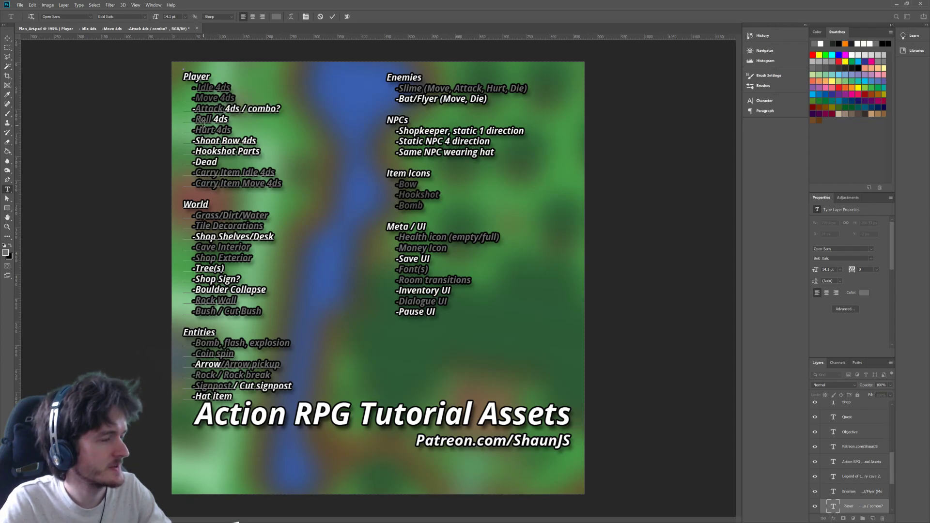
left_click(177, 108, "shift")
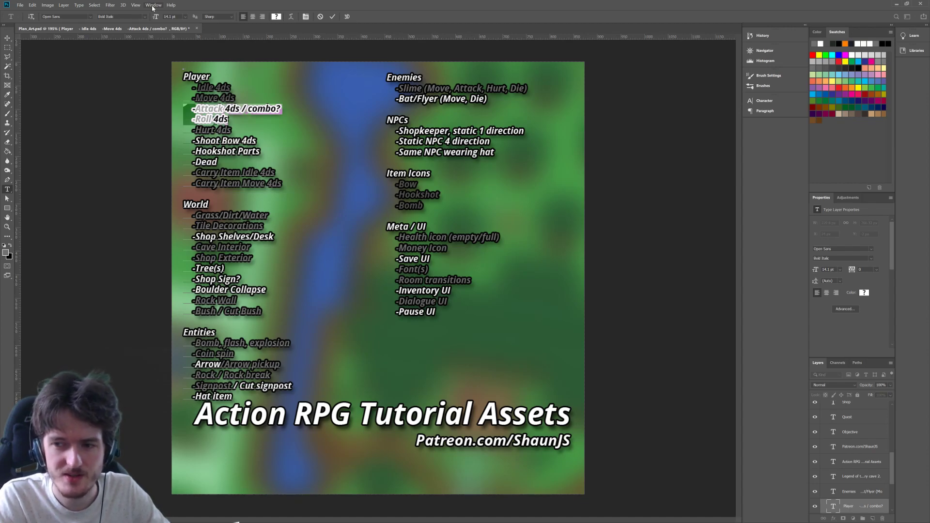
Step: Delete the "-Tree(s)" line from the World list, leaving no empty line
left_click(226, 270)
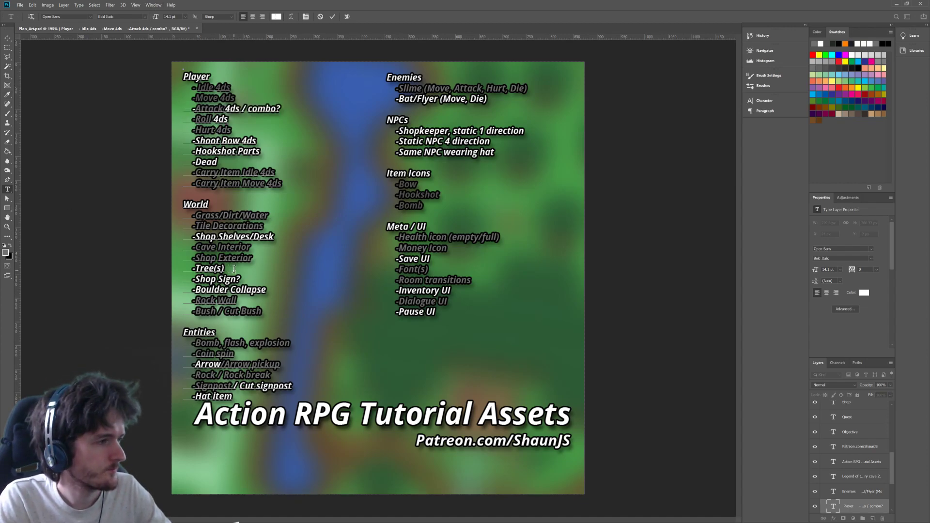
left_click_drag(233, 270, 156, 267)
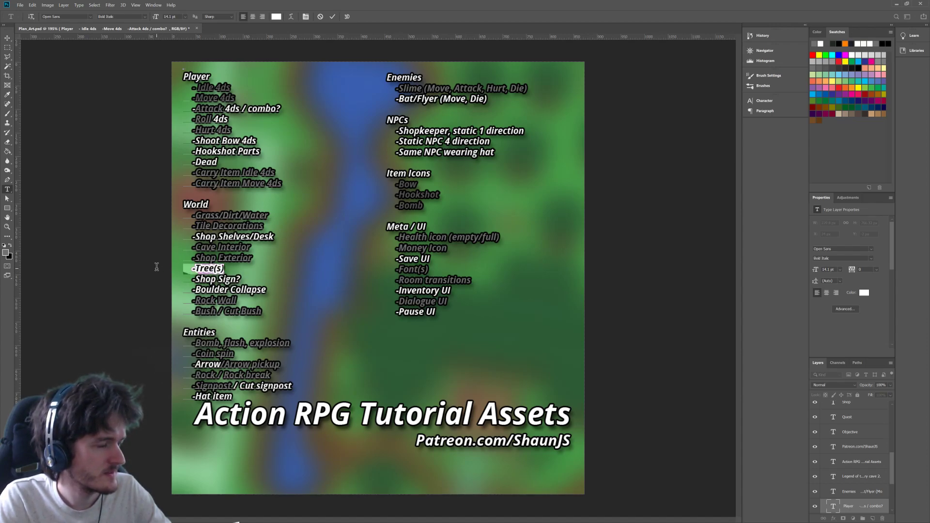
key("BackSpace")
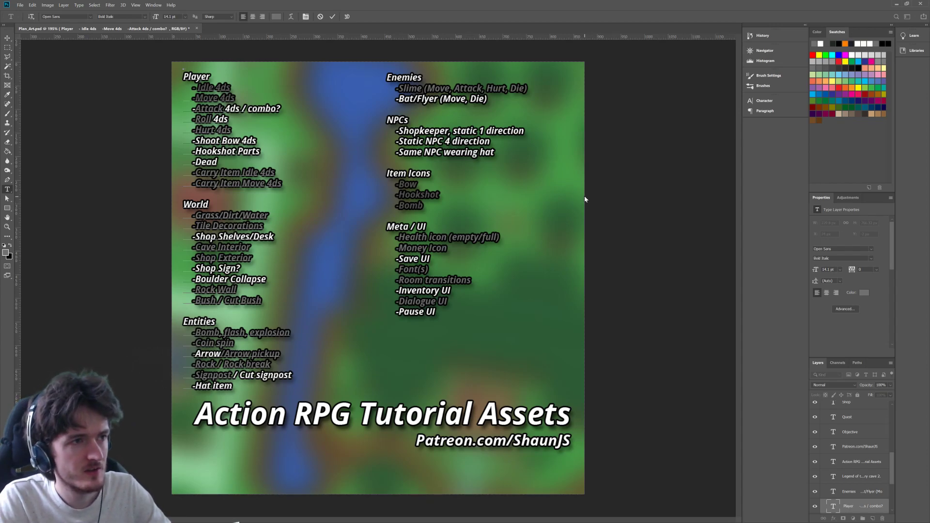
key("m")
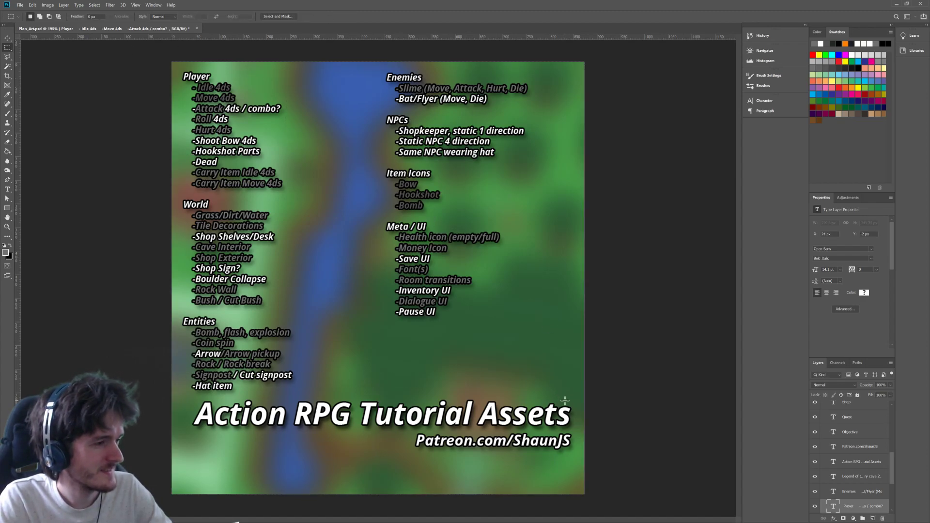
left_click_drag(568, 401, 108, 47)
key("ctrl+d")
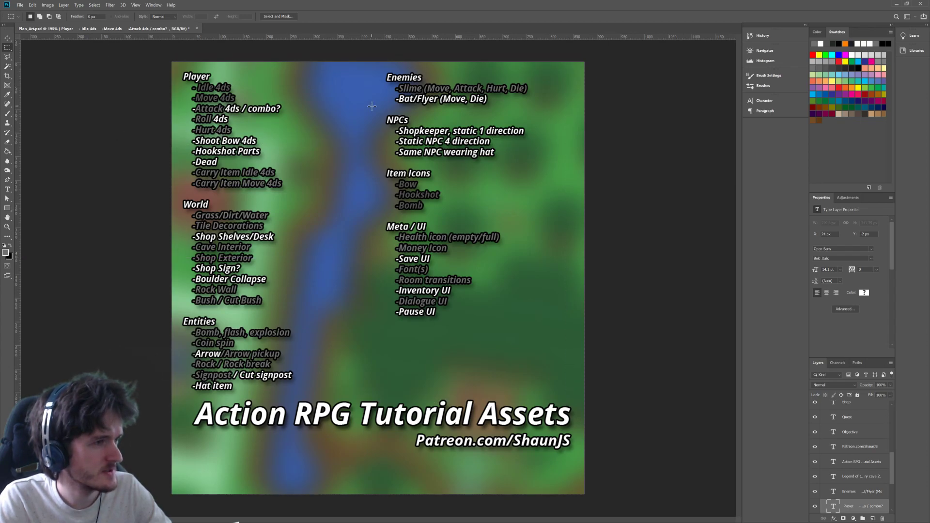
Step: Save the assets checklist and open the recently used file Plan.psd
left_click(21, 5)
left_click(44, 76)
left_click(20, 5)
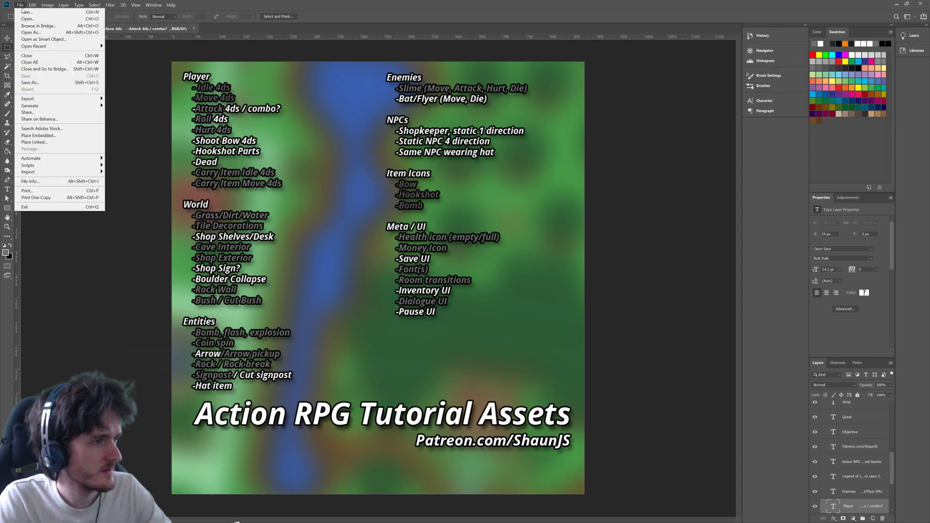
mouse_move(48, 46)
left_click(193, 54)
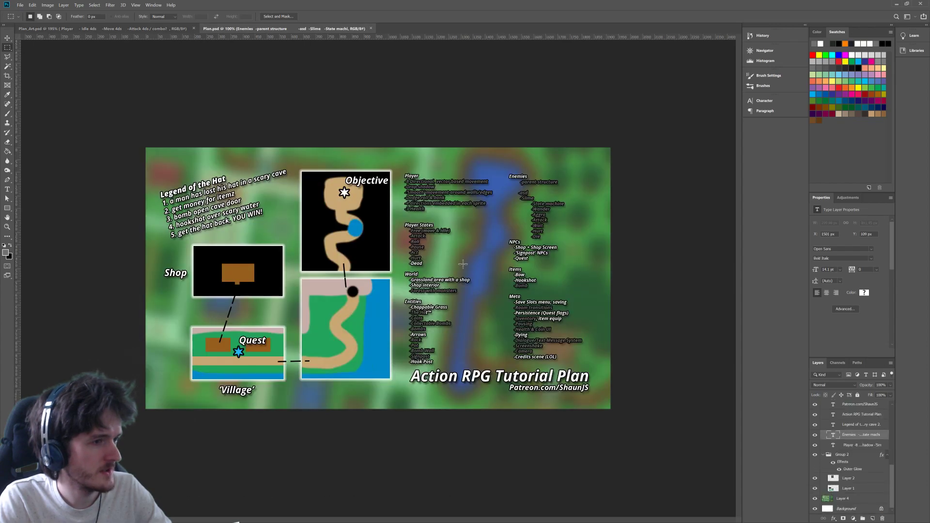
Step: Recolour the "-Choppable Grass" line in the Entities list grey
key("z")
left_click(573, 319)
left_click(572, 320)
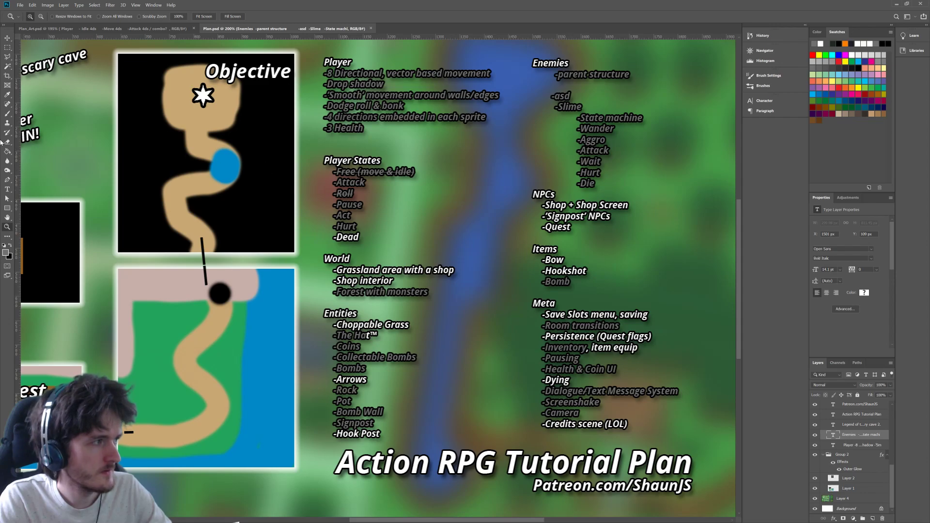
left_click(8, 189)
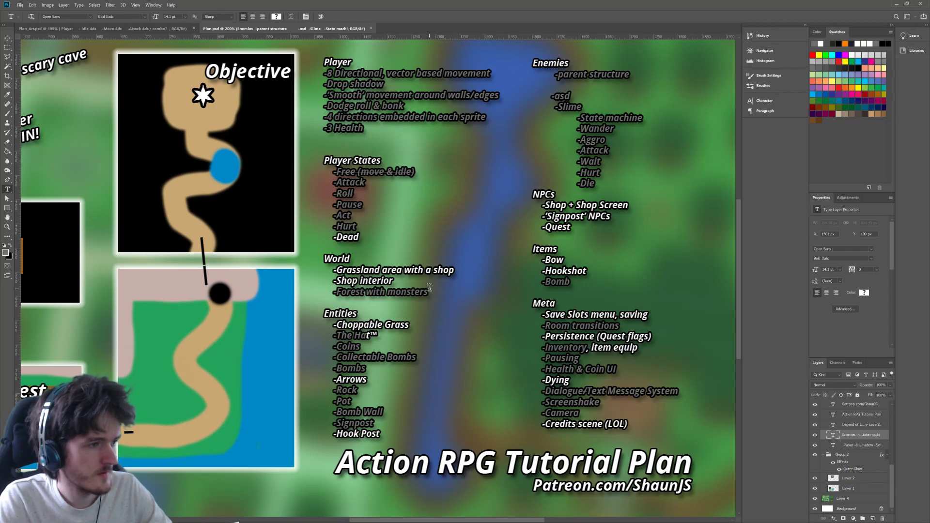
left_click_drag(423, 324, 324, 325)
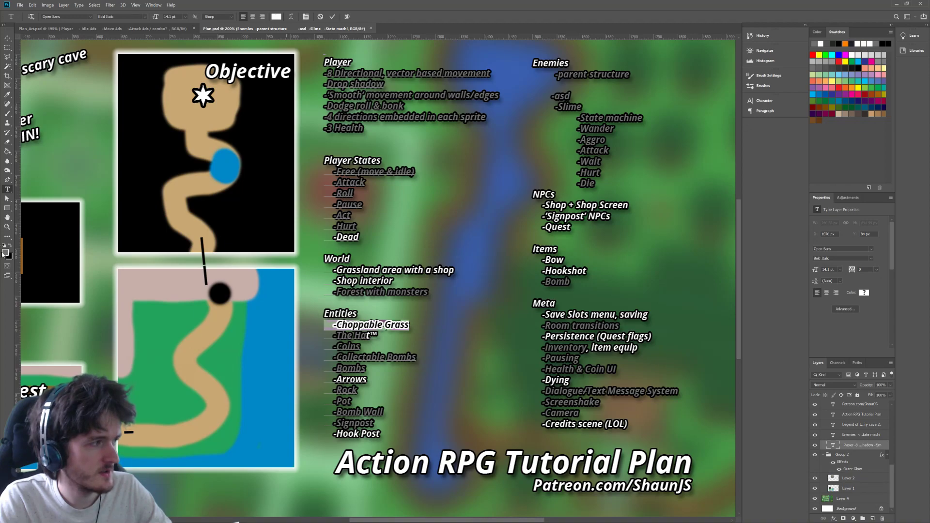
left_click(816, 66)
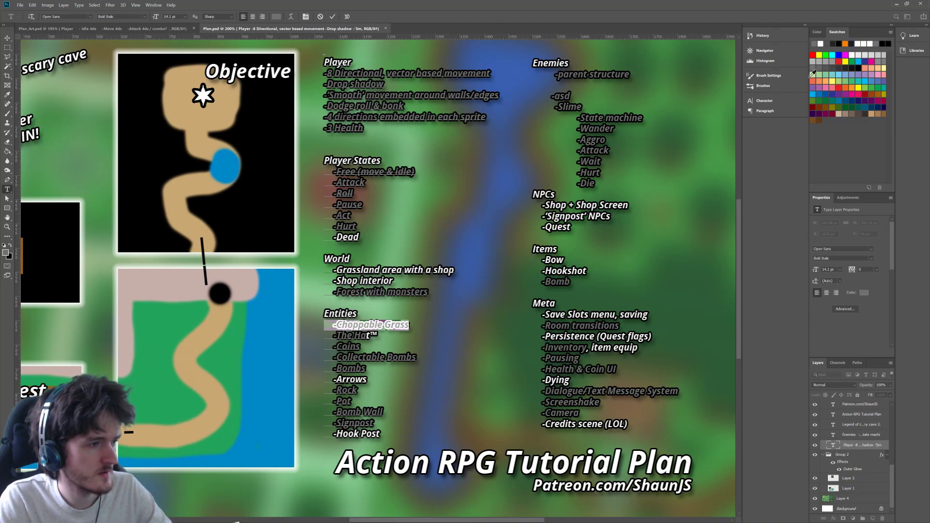
Step: Recolour the "-Arrows" line in the Entities list grey
left_click(415, 338)
left_click_drag(405, 341, 312, 339)
left_click(353, 339)
left_click(354, 379)
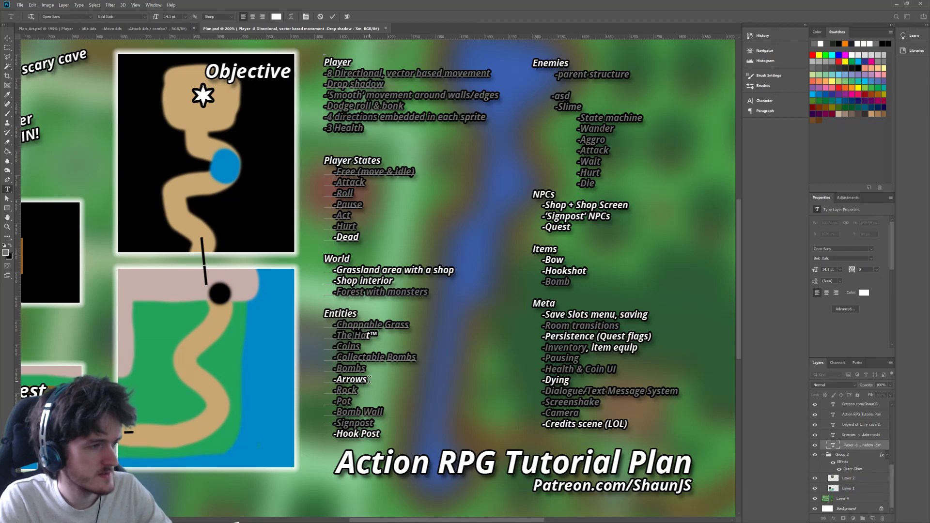
left_click_drag(370, 380, 324, 380)
left_click(814, 62)
left_click(373, 358)
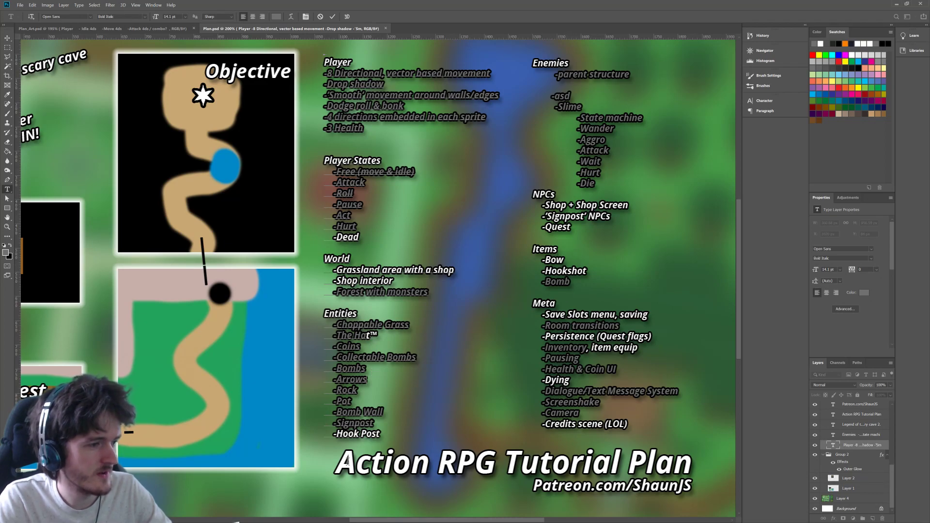
Step: Commit the Entities list text edit and review the remaining entries of the tutorial plan
left_click(381, 433)
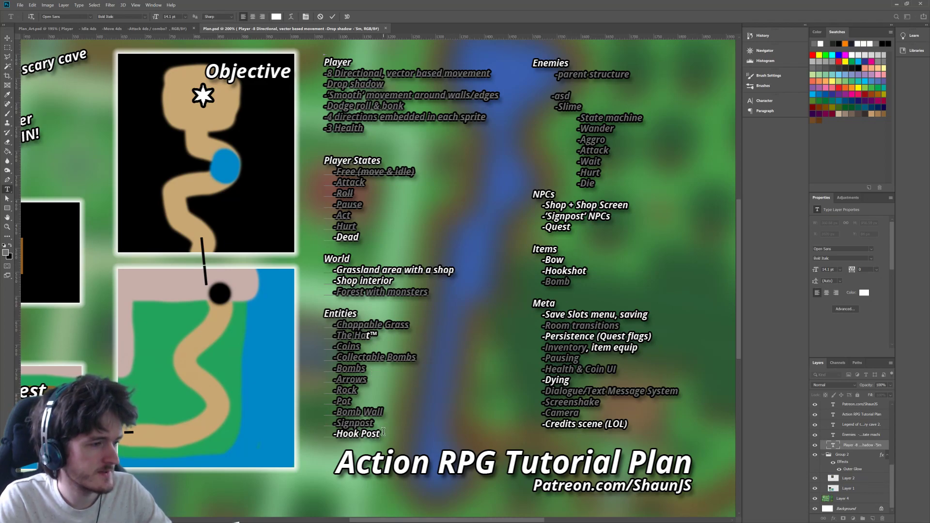
left_click_drag(381, 438, 317, 423)
left_click(380, 437)
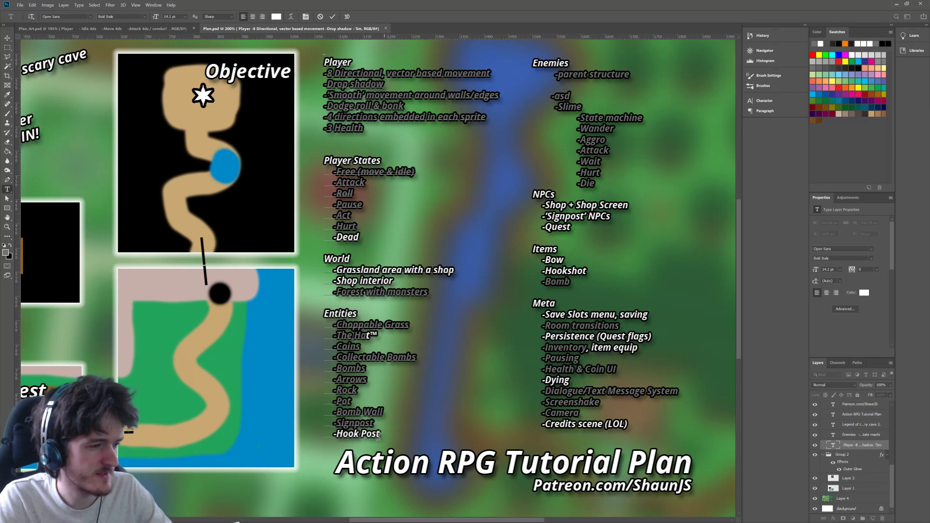
left_click_drag(383, 438, 317, 426)
left_click(588, 319)
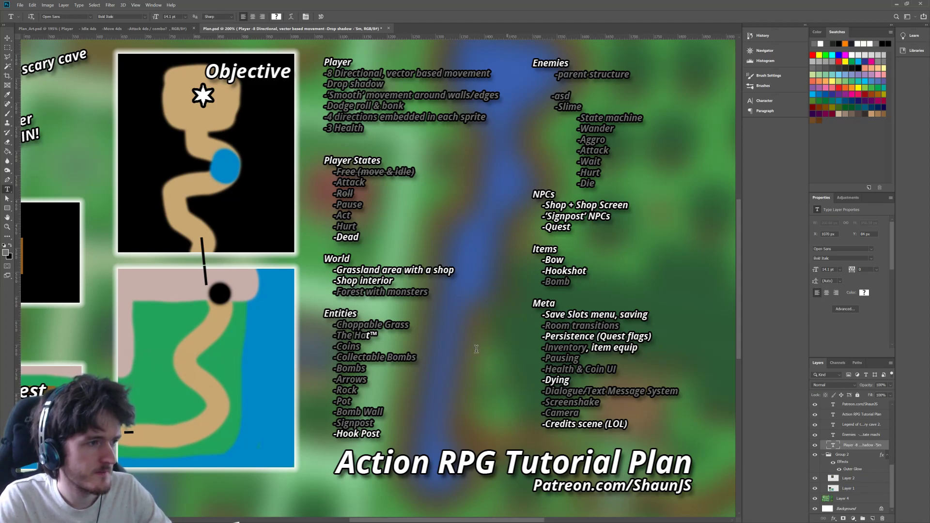
scroll(537, 320, "up", 1)
scroll(567, 247, "down", 3)
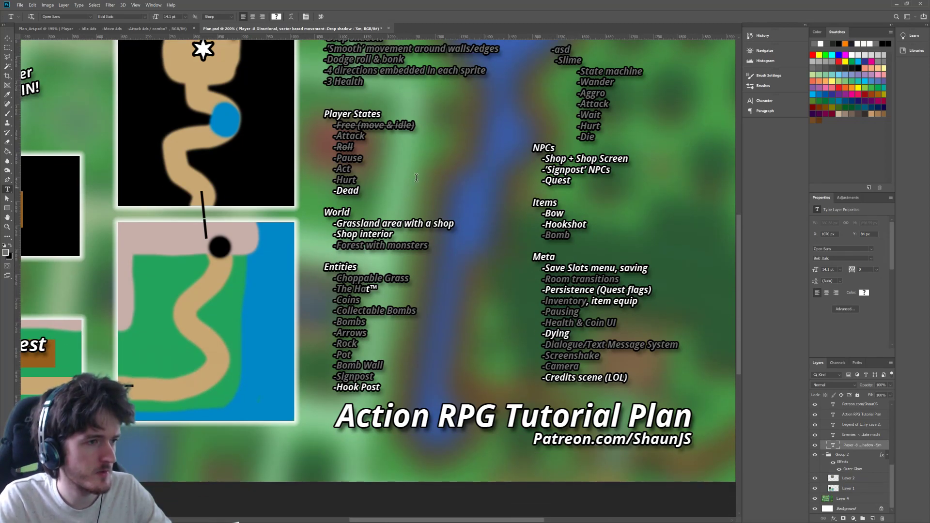
scroll(410, 203, "up", 1)
Step: Switch to the TopDownRpg sprite sheet in Pyxel Edit and examine its building, terrain, pot and character artwork
left_click(115, 29)
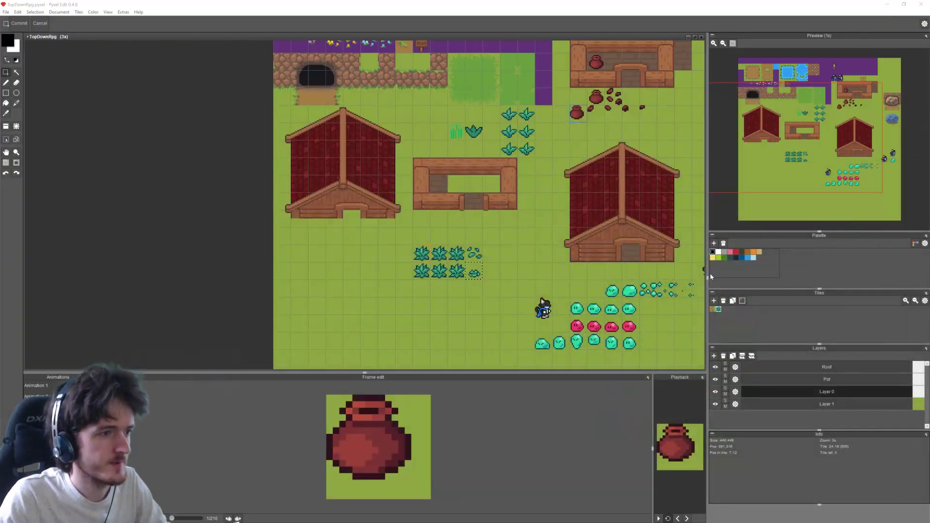
middle_click_drag(536, 277, 361, 268)
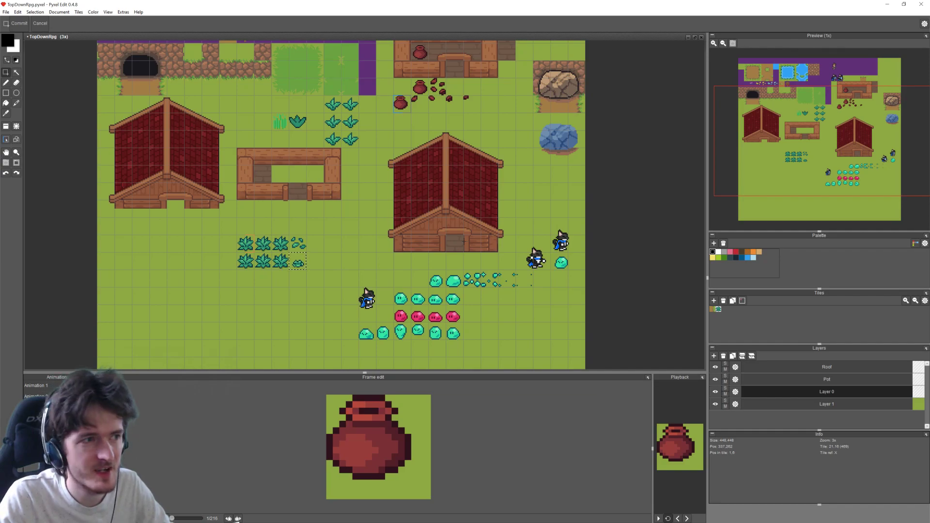
scroll(464, 241, "up", 1)
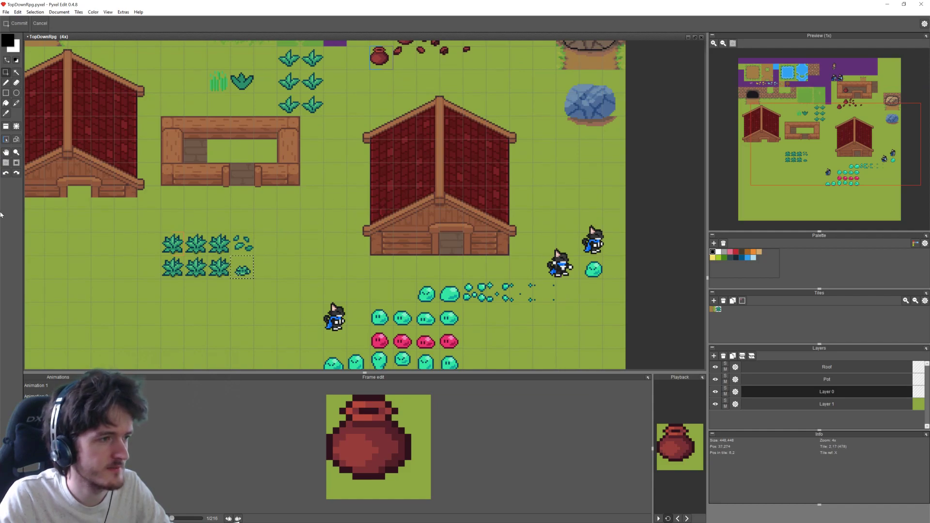
left_click_drag(340, 134, 440, 276)
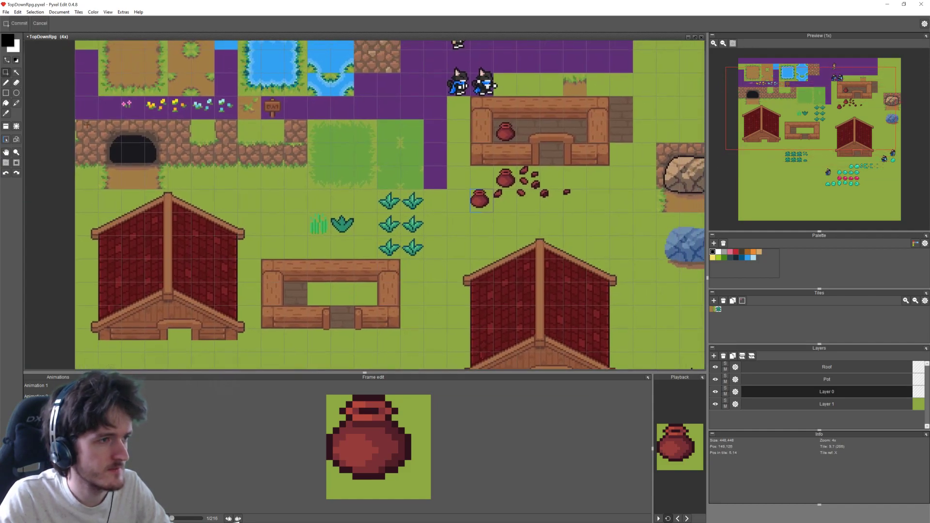
left_click_drag(548, 159, 491, 254)
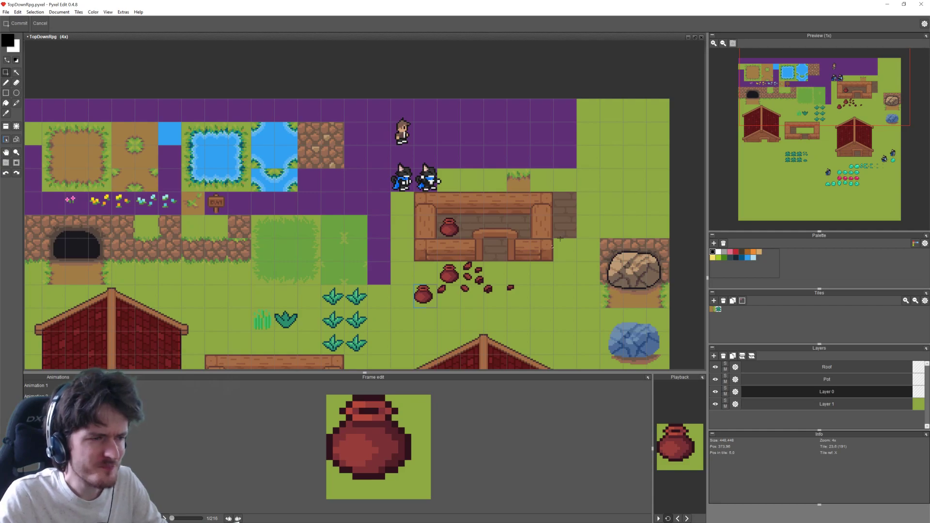
middle_click_drag(398, 216, 418, 154)
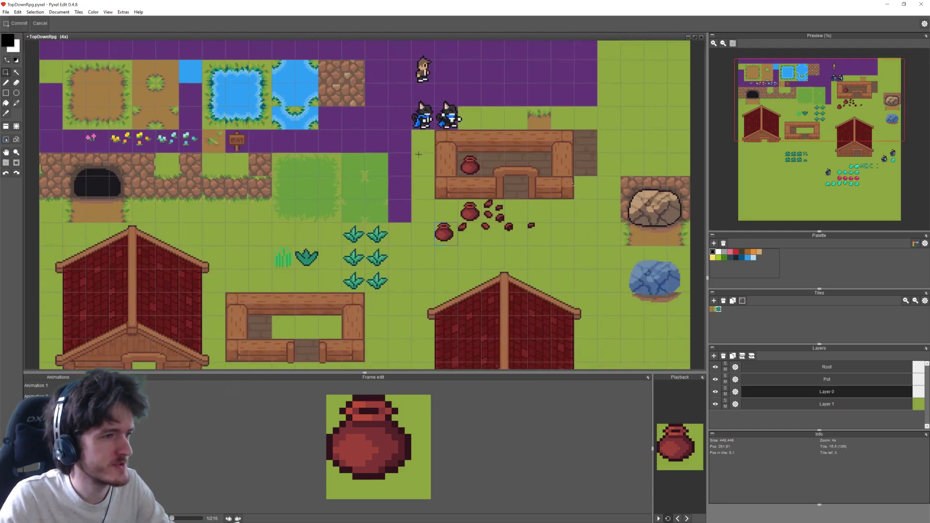
scroll(466, 236, "up", 2)
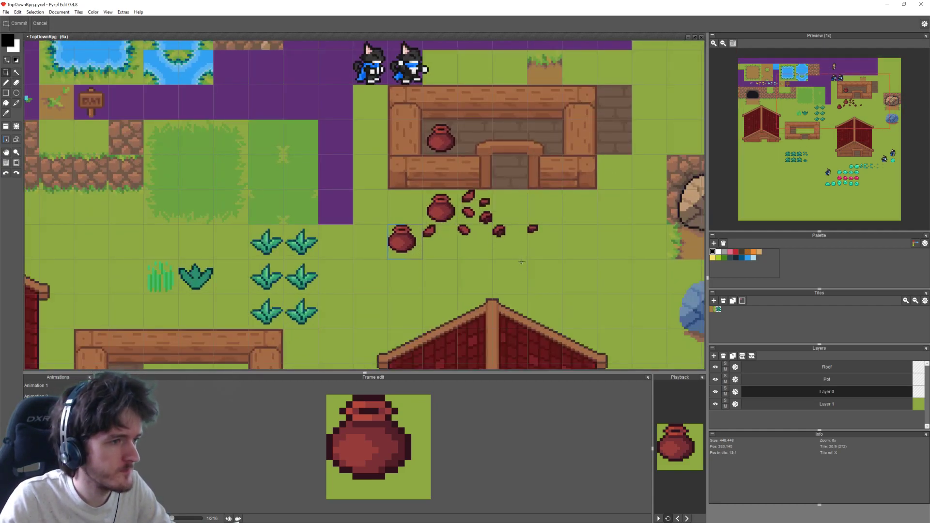
scroll(528, 268, "down", 3)
middle_click_drag(512, 280, 519, 115)
scroll(333, 285, "up", 3)
middle_click_drag(456, 197, 459, 255)
middle_click_drag(445, 164, 433, 247)
scroll(434, 242, "down", 2)
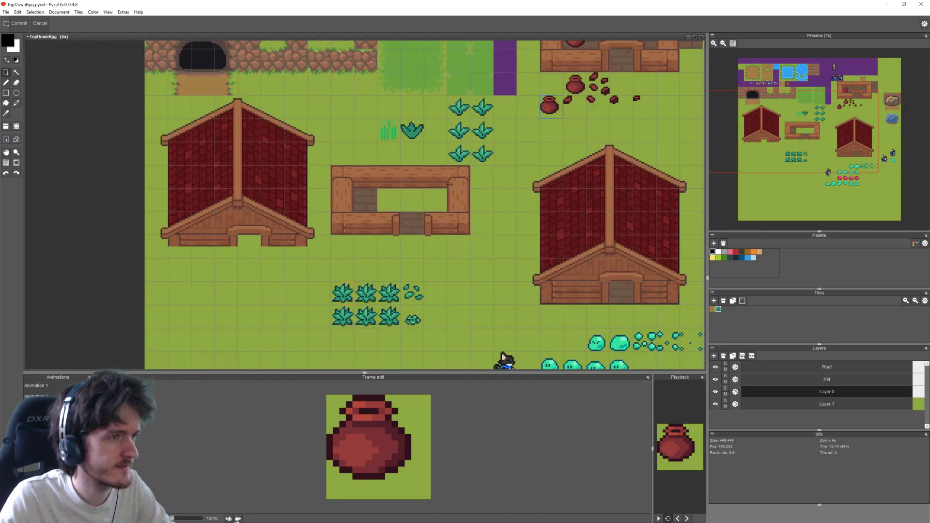
Step: Compare the plant sprites by marquee-selecting the six-plant group above the counter and the bush frames below it
left_click_drag(446, 115, 488, 151)
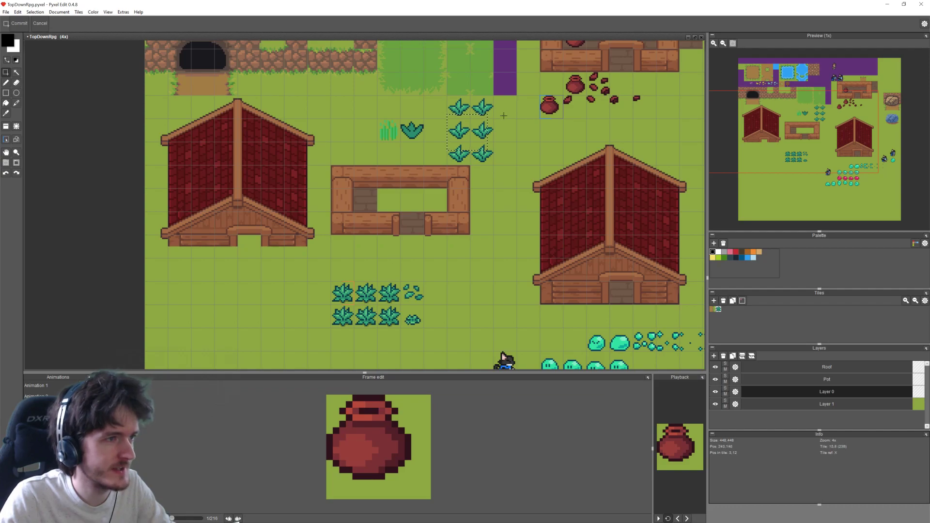
middle_click_drag(476, 172, 474, 161)
left_click_drag(347, 241, 393, 301)
left_click_drag(441, 85, 496, 139)
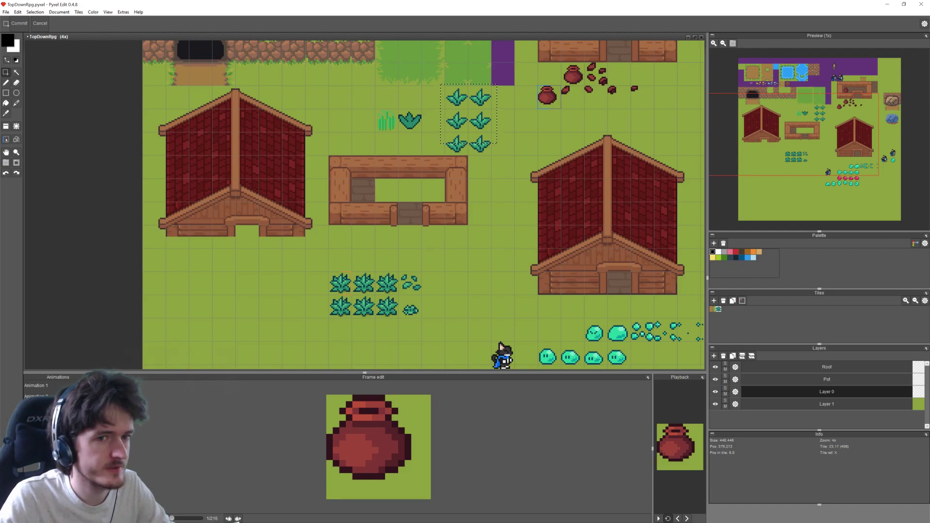
Step: Switch to the ActionRPG project in GameMaker Studio 2 and open the rStart room
key("alt+Tab")
left_click(105, 242)
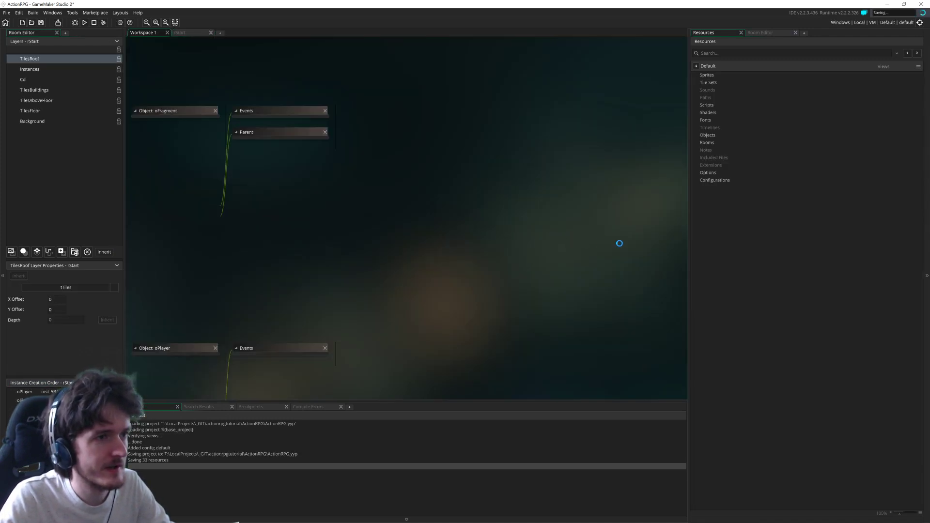
left_click(695, 143)
left_click(726, 163)
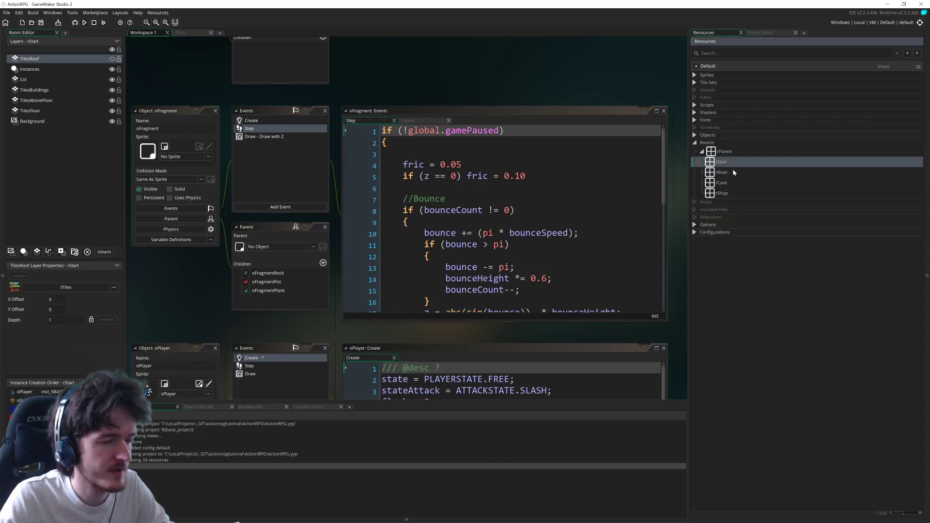
double_click(716, 162)
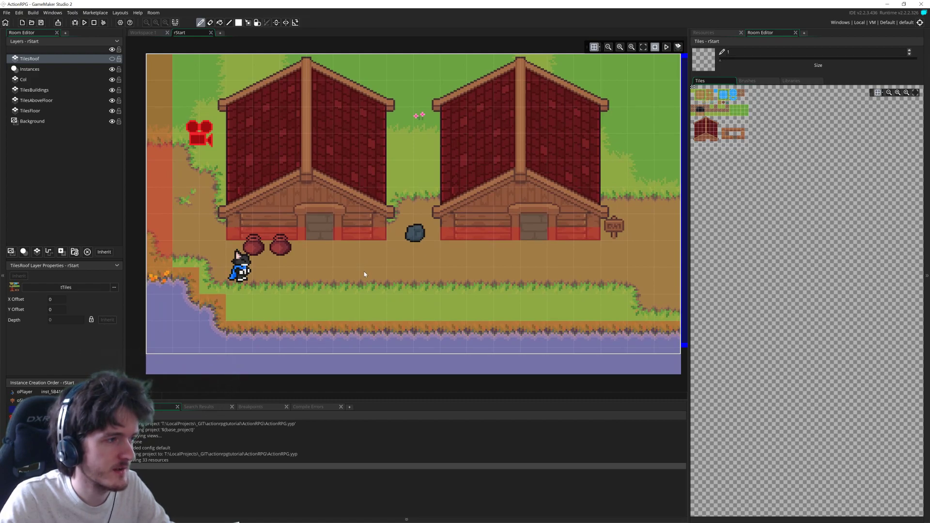
Step: Place the pair of yellow flower tiles on the TilesAboveFloor layer, on the grass just right of the right-hand house
mouse_move(529, 279)
middle_mouse_down()
mouse_move(515, 275)
mouse_move(532, 273)
mouse_move(543, 284)
mouse_move(518, 278)
middle_mouse_up()
mouse_move(721, 109)
middle_mouse_down()
mouse_move(734, 121)
mouse_move(722, 119)
middle_mouse_up()
scroll(735, 121, "up", 1, "ctrl")
scroll(735, 124, "up", 3, "ctrl")
left_click_drag(722, 119, 705, 118)
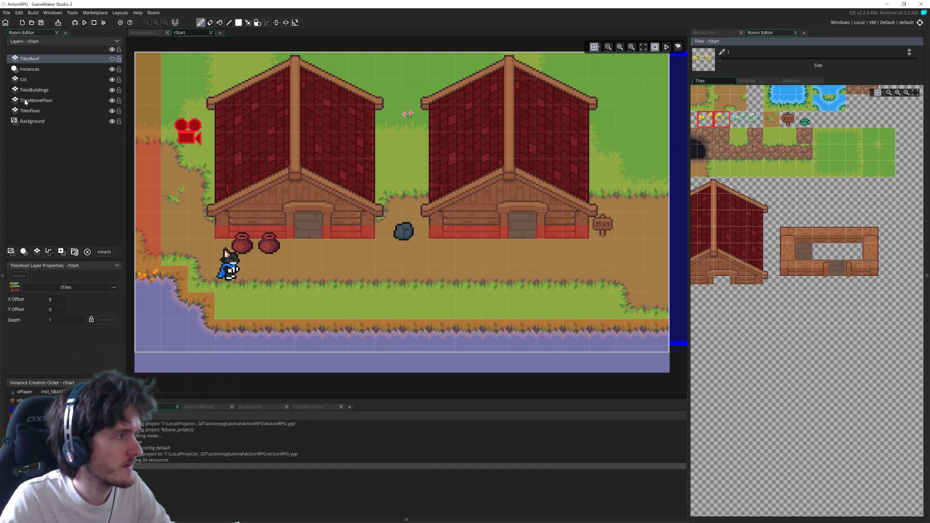
left_click(44, 100)
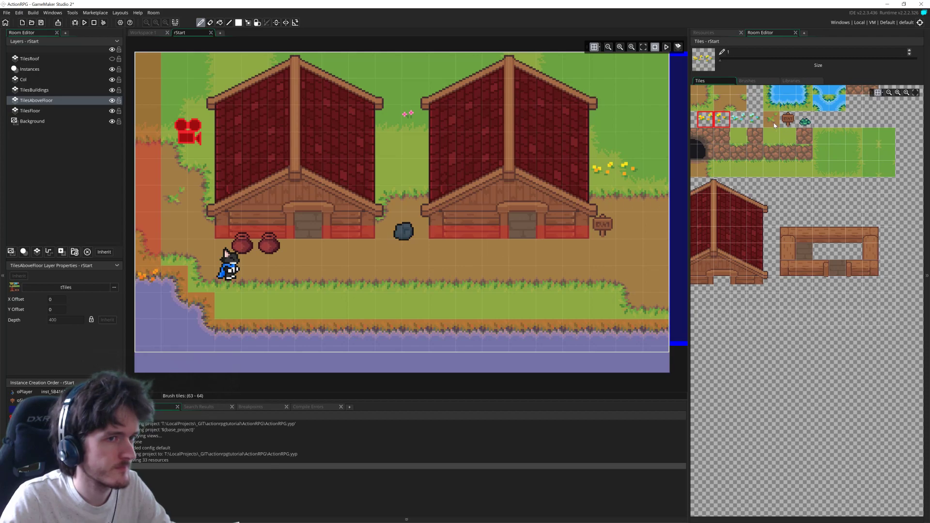
left_click(625, 173)
Step: Place the dirt tile with the green sprig on the path beside the rock between the two houses
left_click(772, 119)
left_click(635, 225)
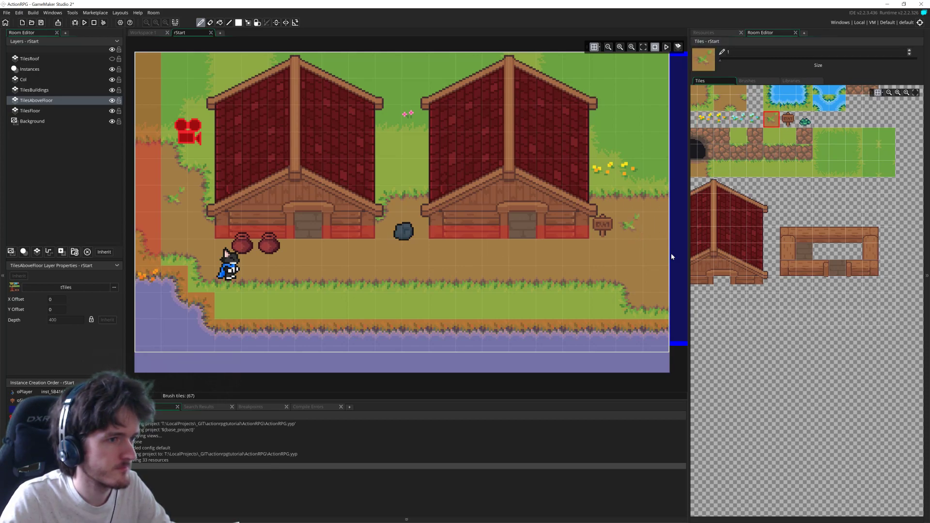
left_click(656, 282)
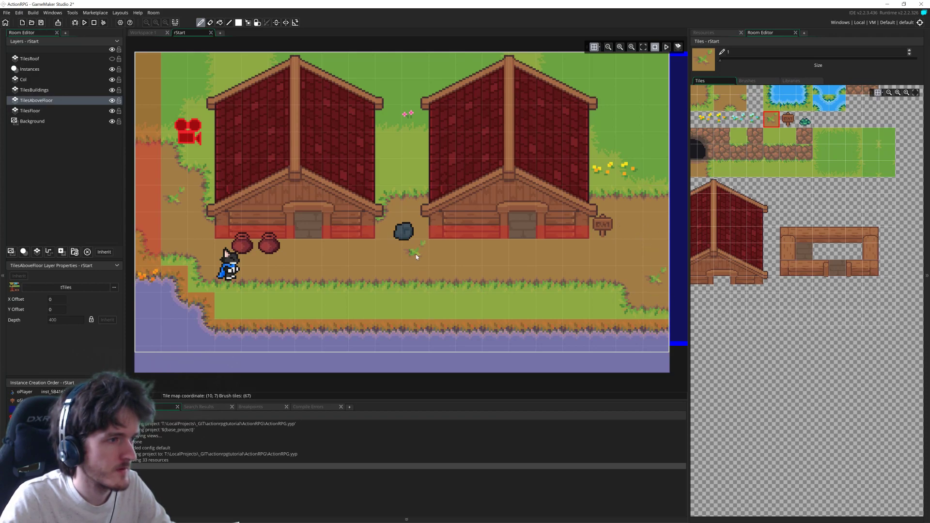
left_click(420, 236)
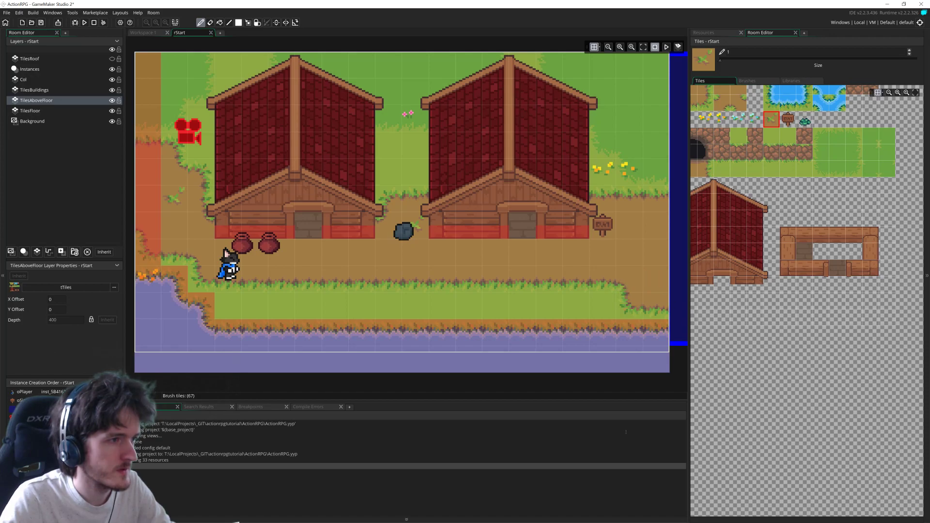
Step: Add a single yellow flower tile to the lower grass strip and a pink flower tile to the grass beside the left house's roof
left_click(745, 120)
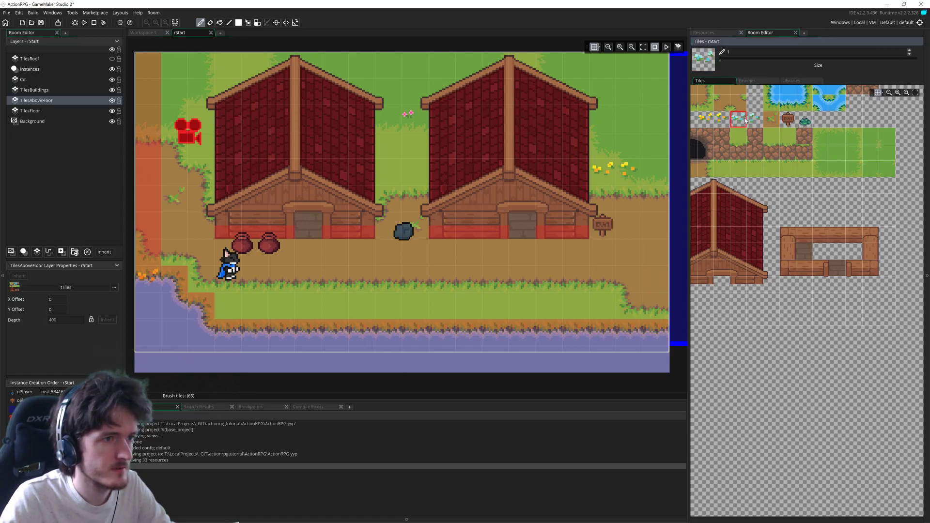
left_click_drag(720, 125, 712, 118)
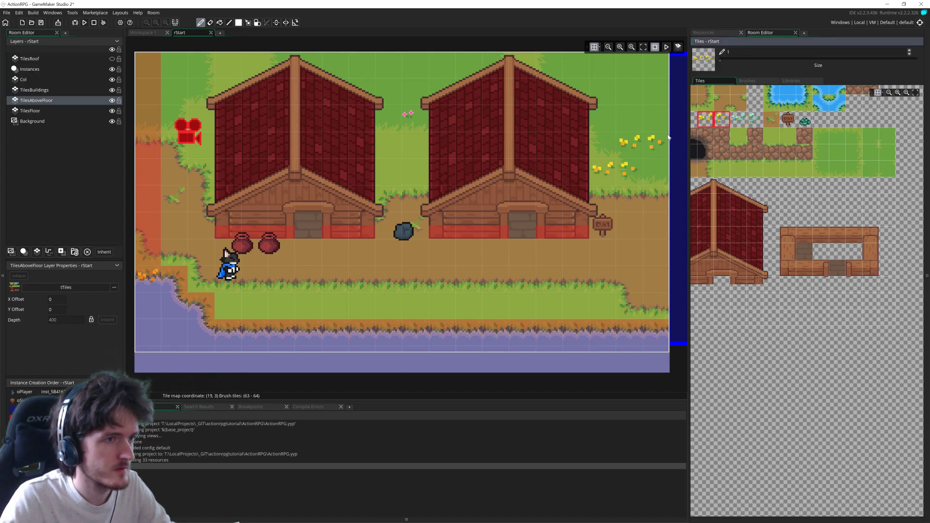
left_click(721, 120)
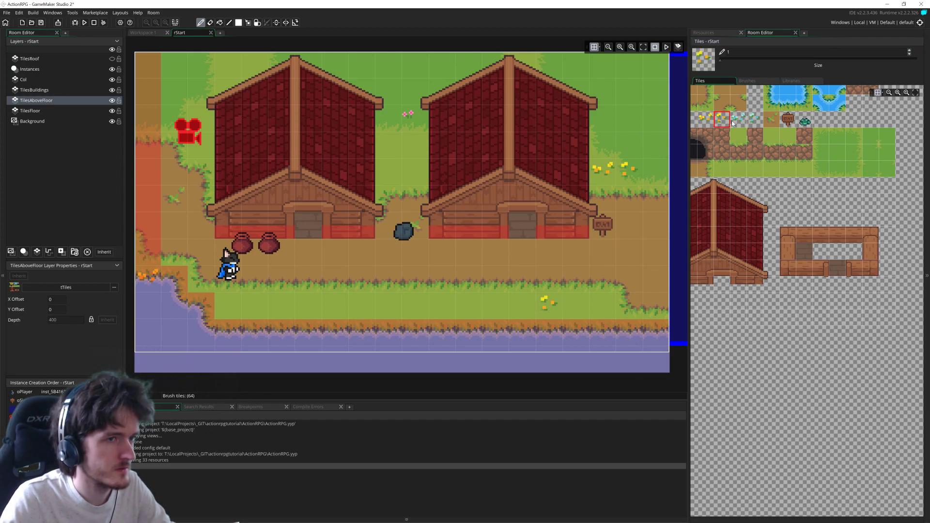
scroll(726, 131, "up", 2, "ctrl")
left_click(762, 167)
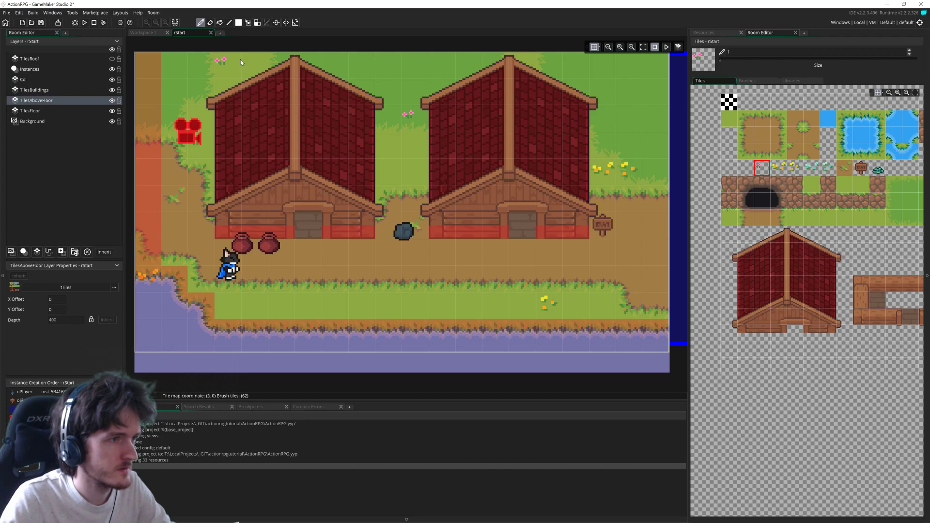
Step: Place a single yellow flower tile on the grassy river bank at the room's lower-left edge, clearing misplaced tiles there
middle_click_drag(465, 281, 394, 276)
middle_click_drag(832, 241, 790, 250)
left_click(738, 175)
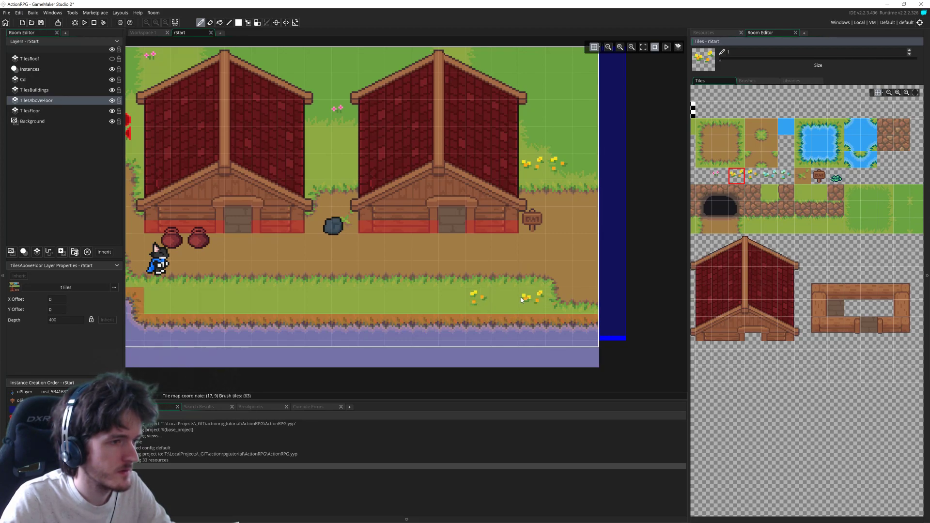
middle_click_drag(292, 300, 433, 315)
middle_click_drag(507, 230, 527, 214)
right_click(179, 290)
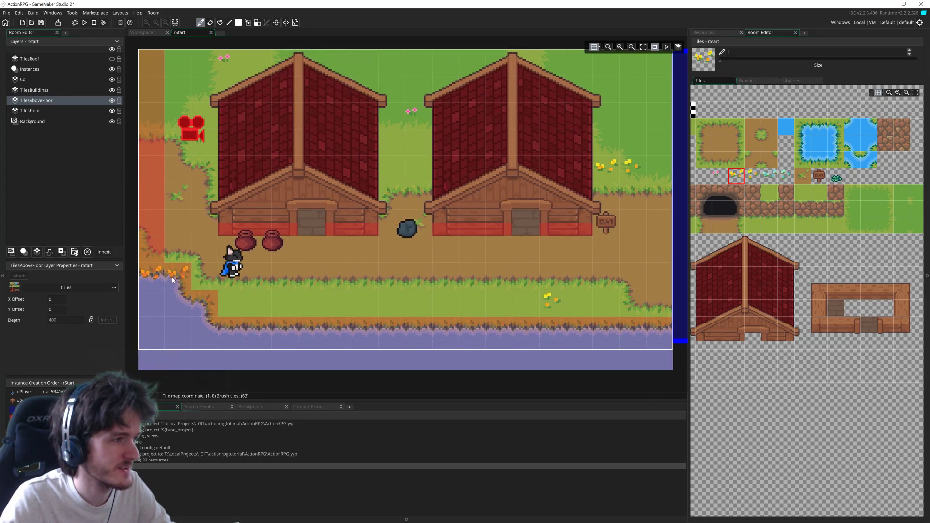
right_click(152, 253)
left_click(753, 176)
left_click(183, 285)
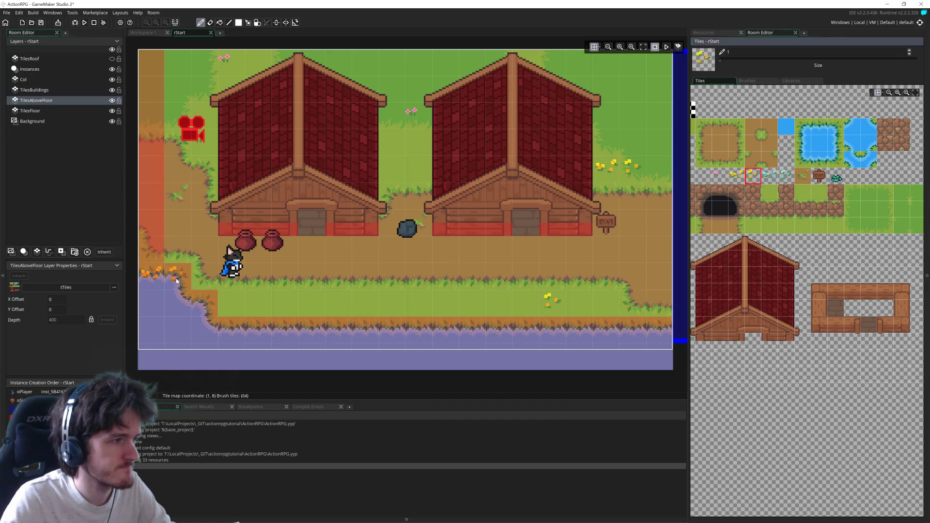
Step: Hide the Col layer in rStart and clear the yellow flower tiles from the lower-left river bank, trying the pair of light-blue flower tiles
left_click(176, 281)
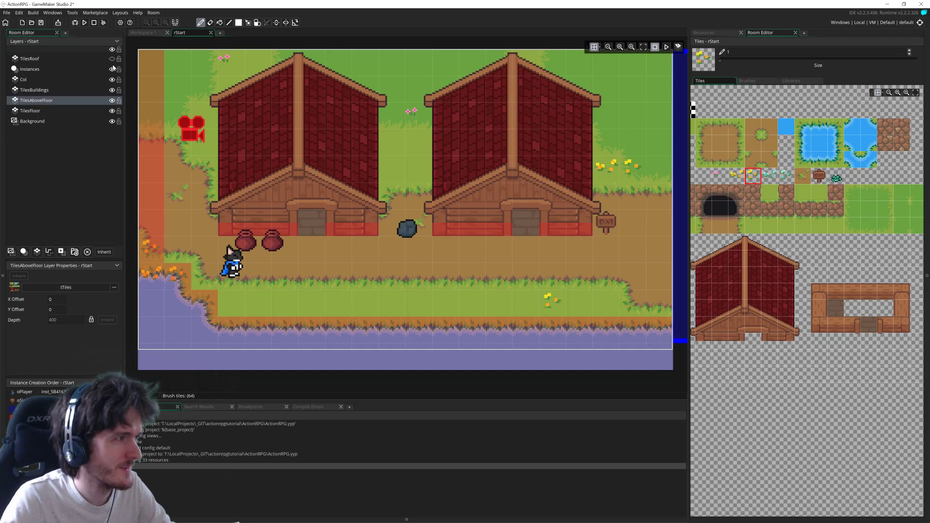
left_click(112, 80)
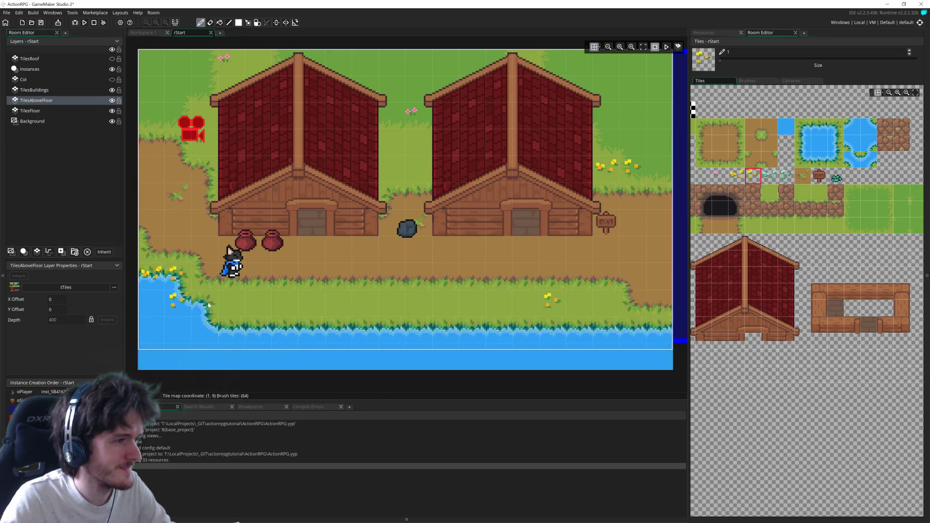
middle_click_drag(386, 328, 373, 327)
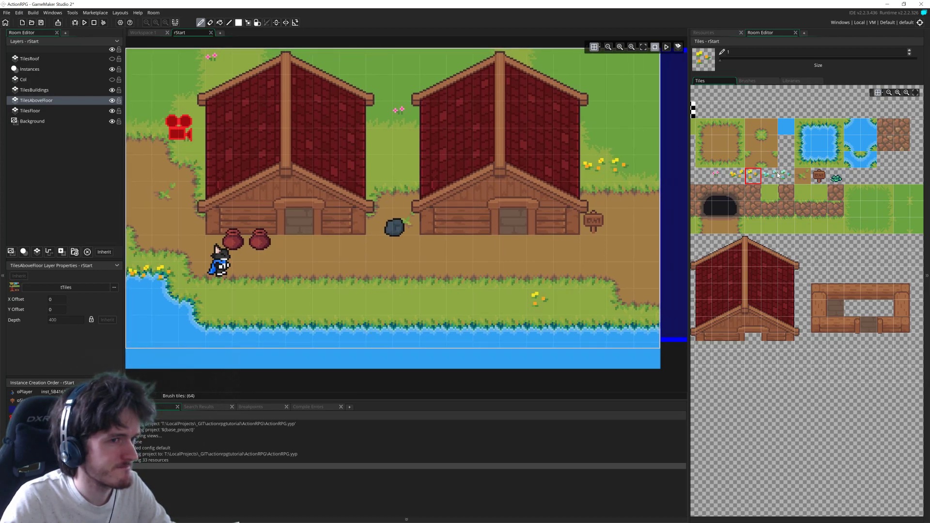
left_click_drag(770, 177, 783, 181)
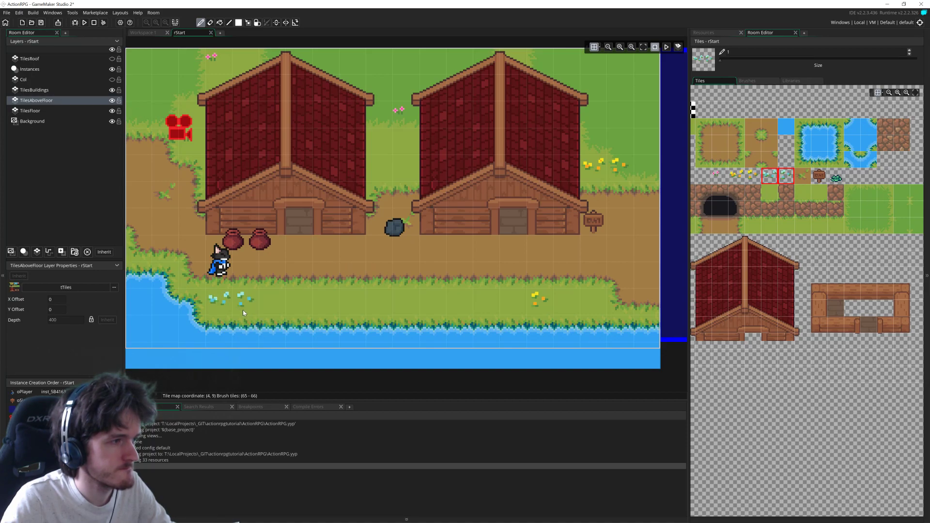
middle_click_drag(576, 257, 557, 254)
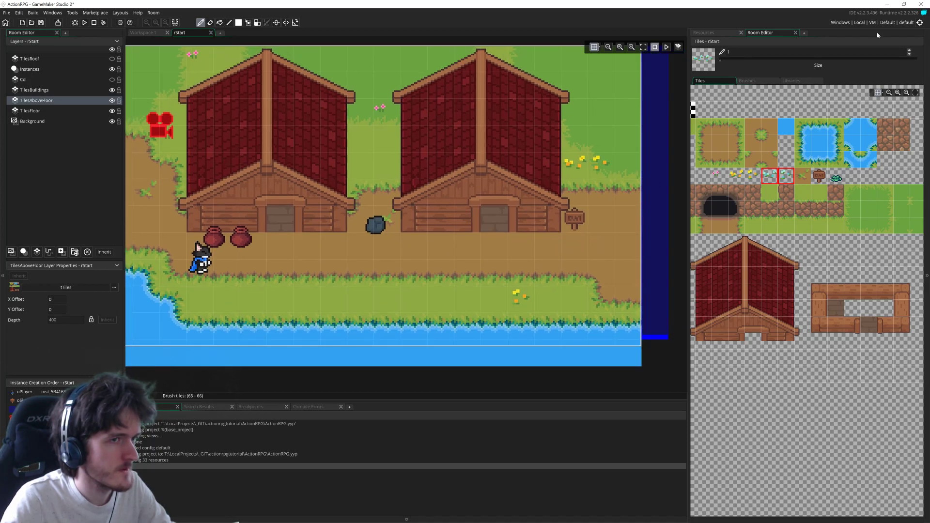
Step: Open the rRiver room and expand the Objects and Entities groups in the resource tree
left_click(722, 34)
double_click(725, 172)
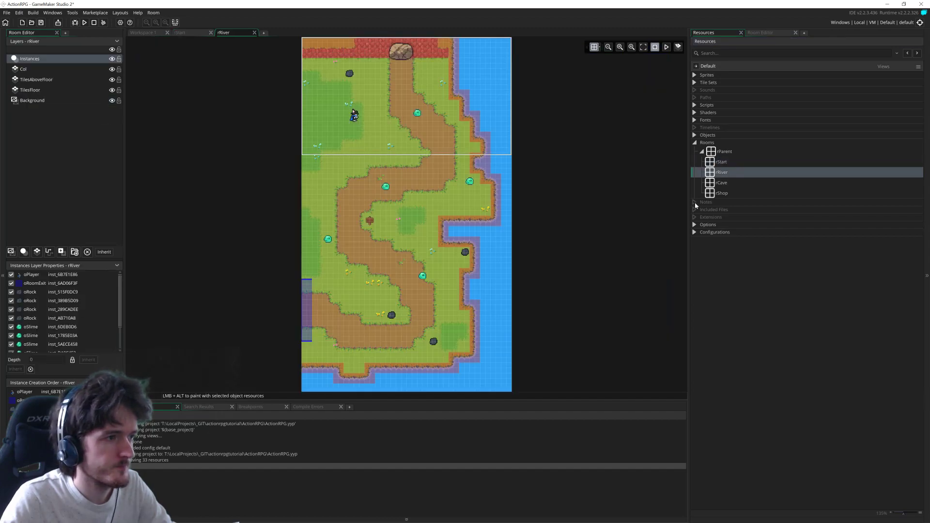
scroll(537, 204, "down", 2)
scroll(452, 218, "up", 2, "ctrl")
left_click(761, 33)
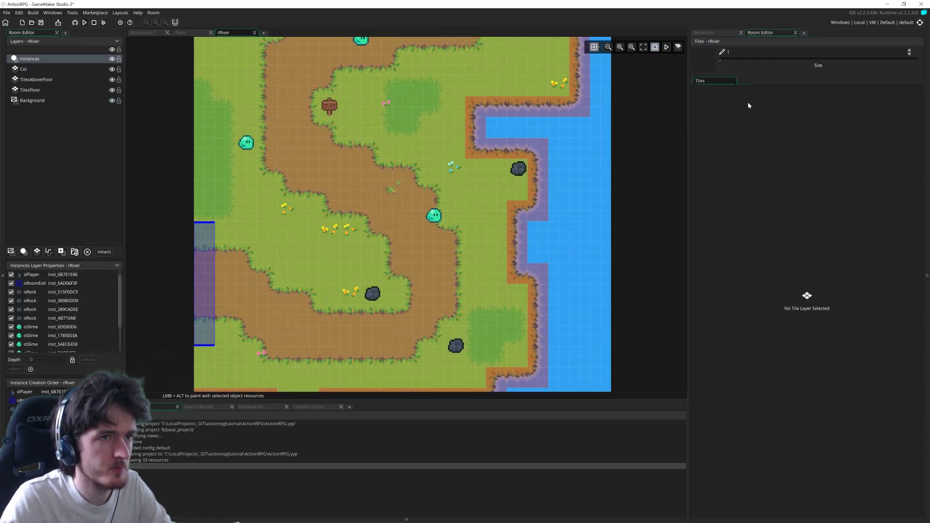
left_click(703, 33)
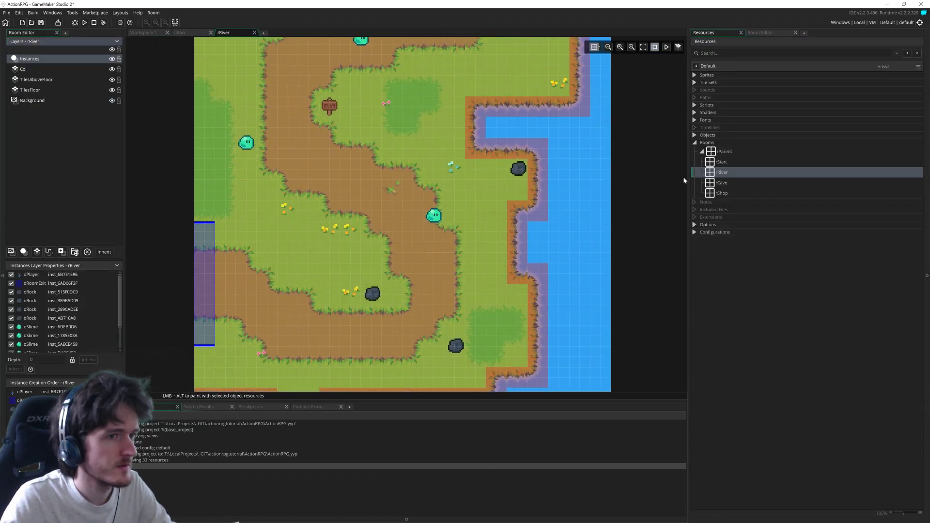
left_click(695, 136)
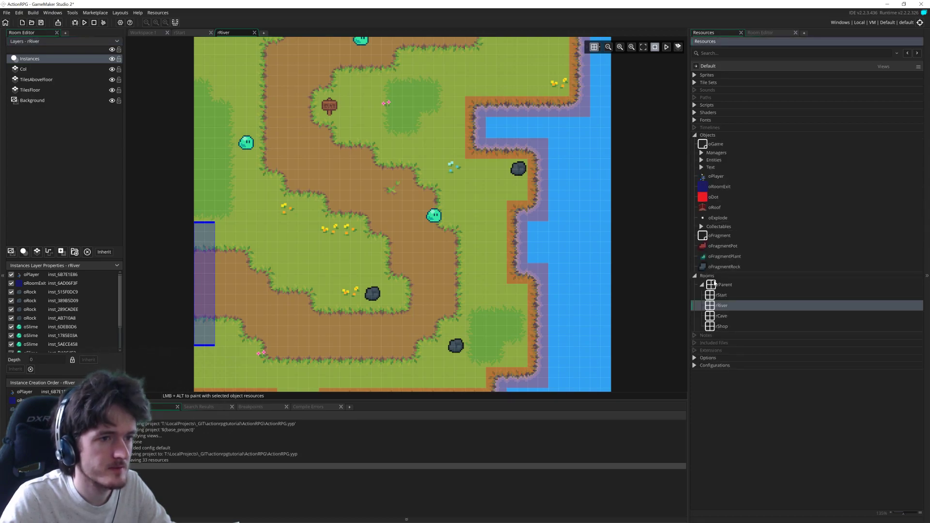
left_click(702, 160)
Step: Place a cluster of five oPlant instances on the grass inside the path's lower bend, deleting the misplaced first one
left_click_drag(722, 242, 396, 226)
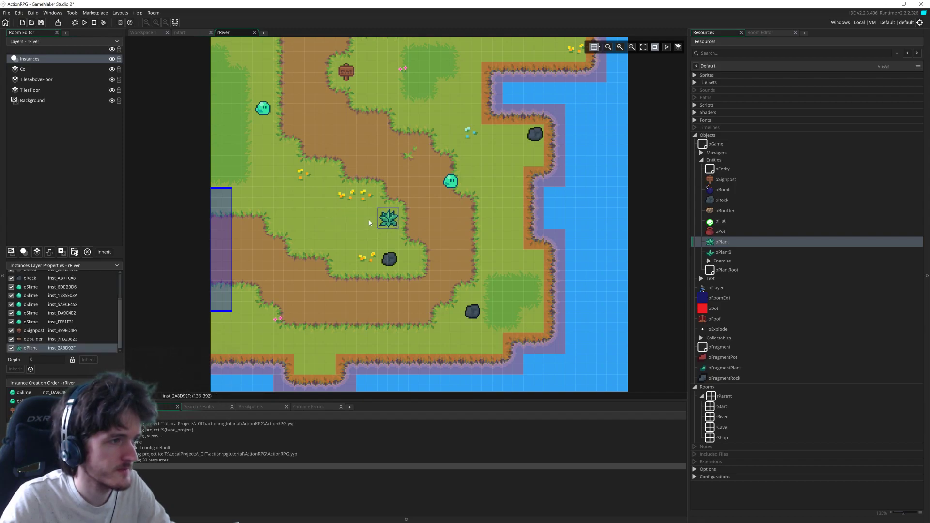
key("Delete")
left_click(370, 220, "alt")
left_click(350, 221, "alt")
left_click(349, 241, "alt")
left_click(325, 218, "alt")
left_click(332, 209, "alt")
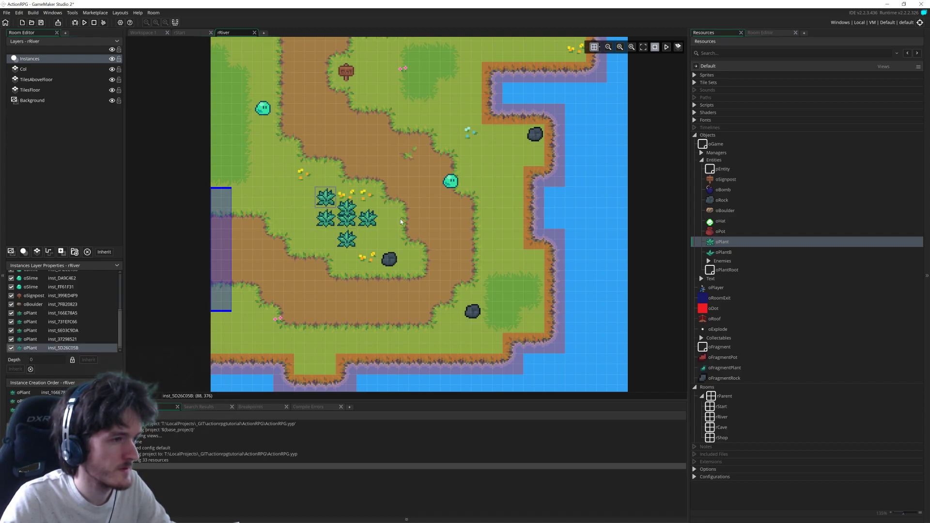
Step: Surround the plant cluster inside the path's lower bend with seven oPlantB instances
left_click(746, 252)
left_click(372, 247, "alt")
left_click(393, 227, "alt")
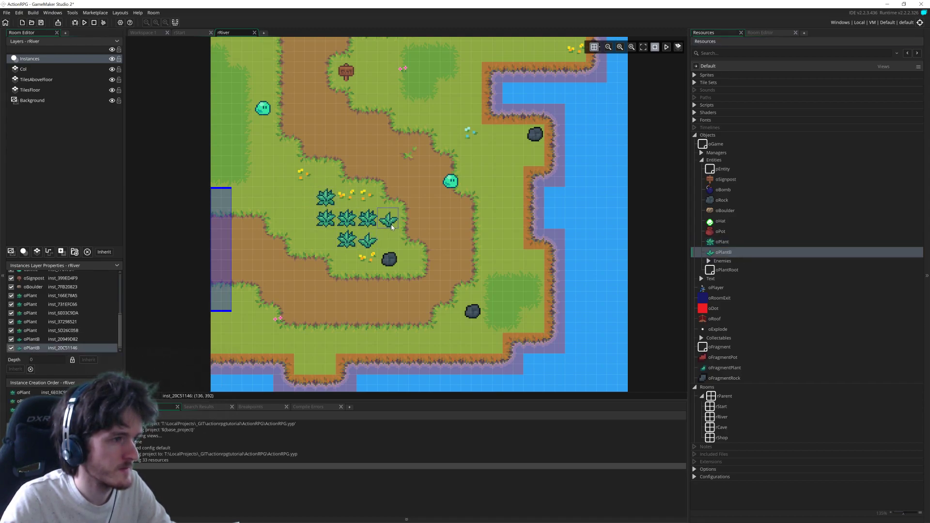
left_click(332, 248, "alt")
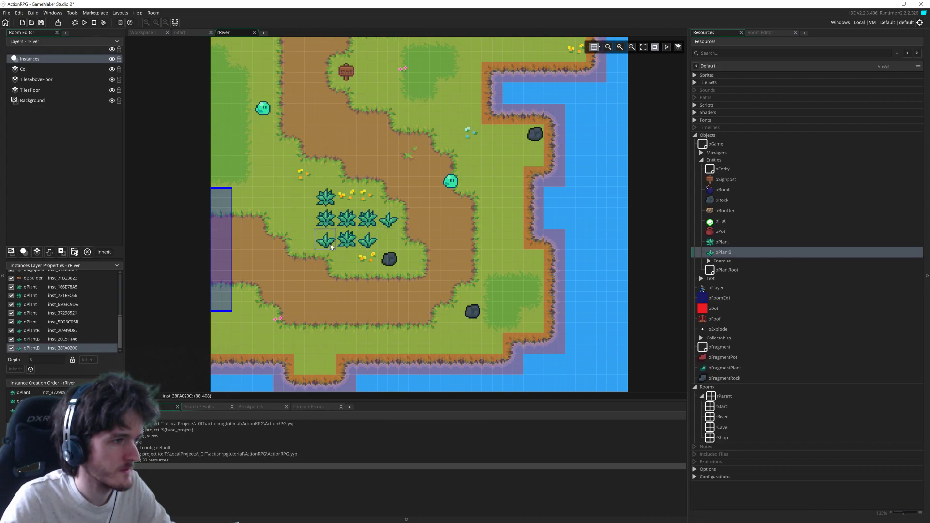
left_click(349, 267, "alt")
left_click(307, 222, "alt")
left_click(306, 202, "alt")
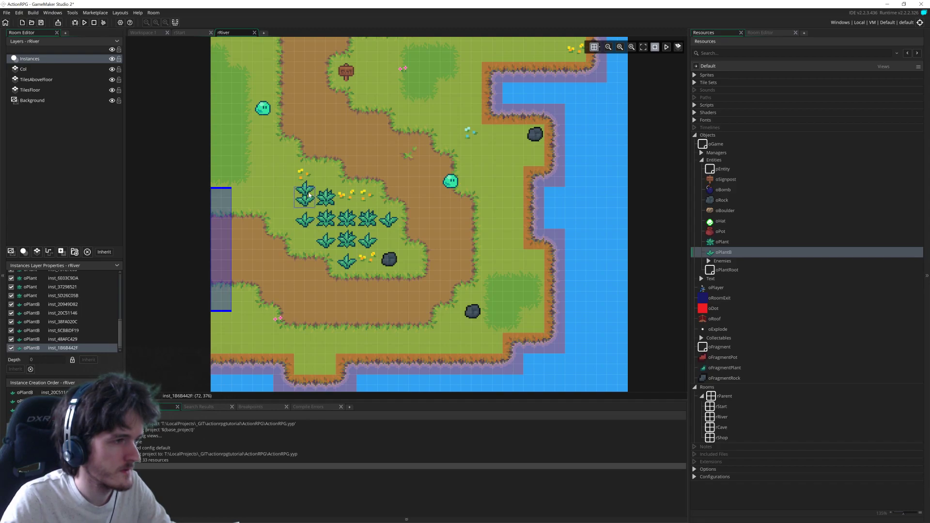
left_click(326, 181, "alt")
middle_click_drag(319, 247, 276, 229)
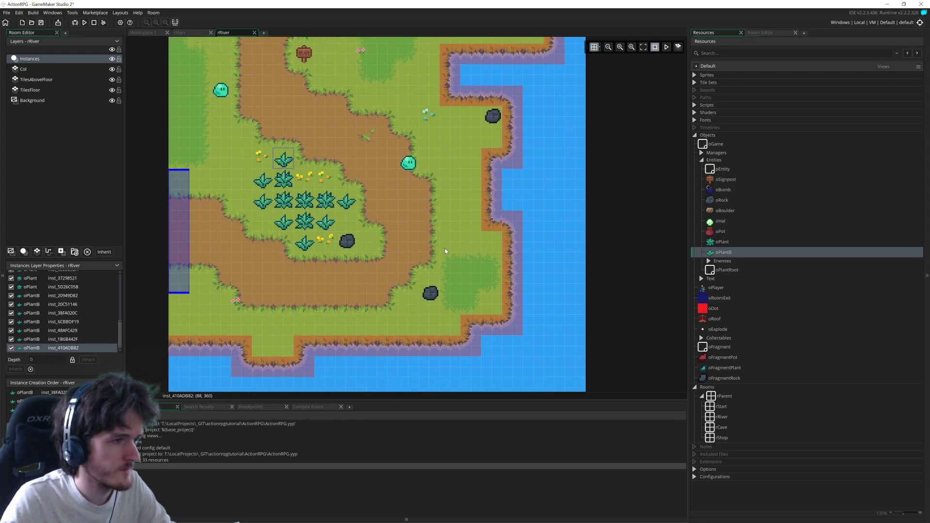
Step: Place an oPlant instance just above the rock beside the lower-right dark grass patch, undoing misplaced ones
left_click(731, 244)
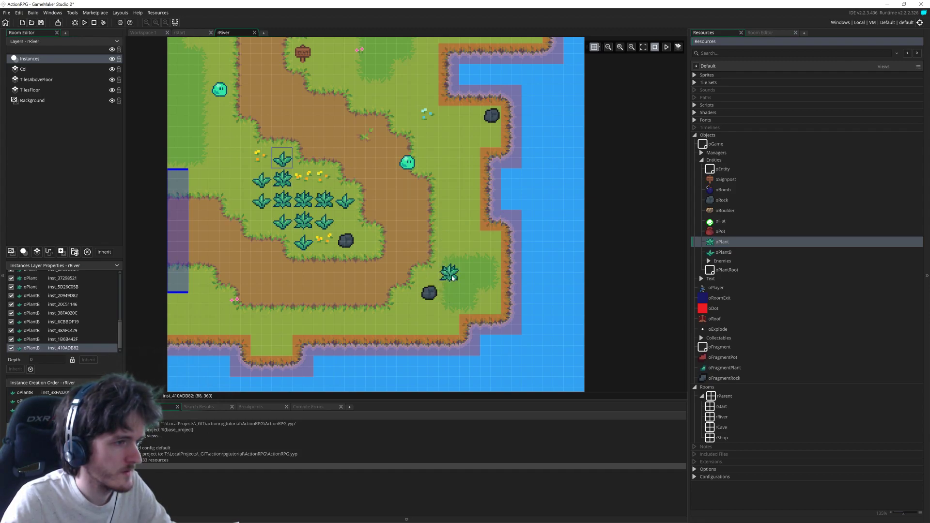
left_click(452, 278)
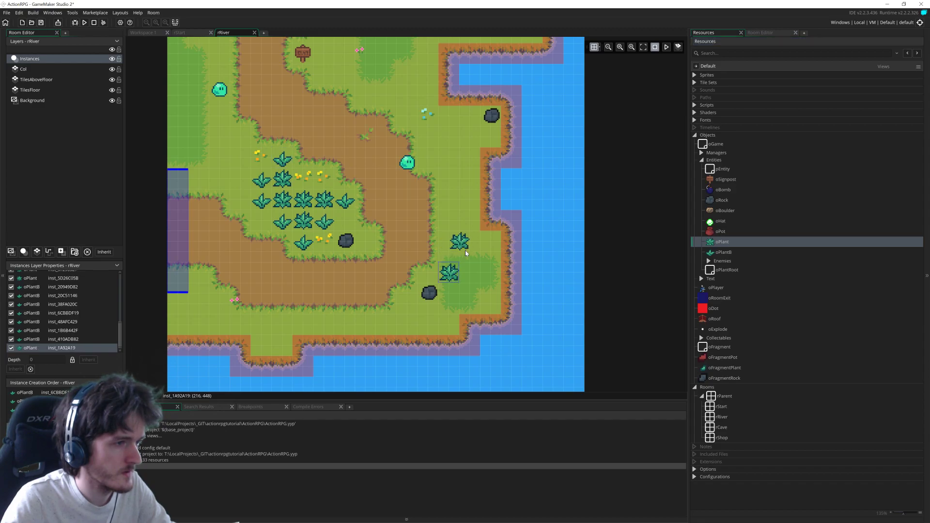
key("ctrl+z")
left_click(436, 276, "alt")
key("ctrl+z")
left_click(442, 276, "alt")
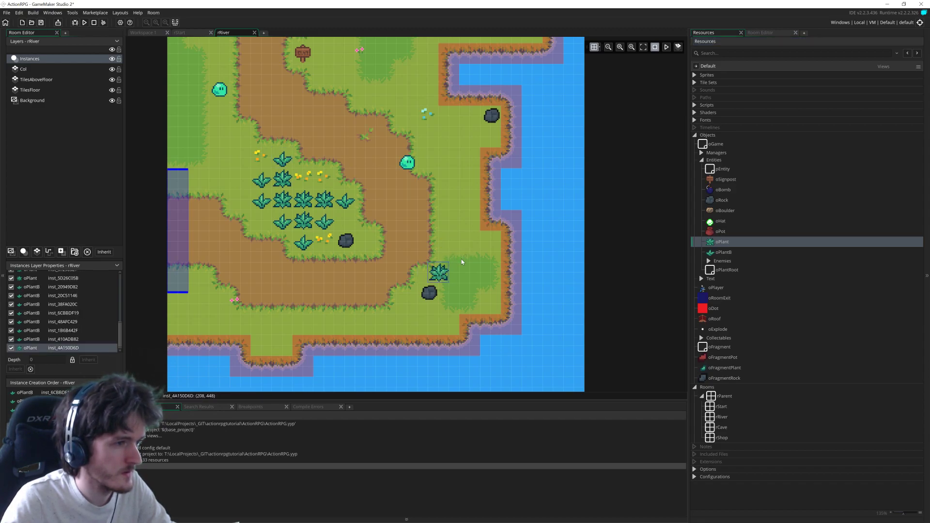
left_click(466, 261, "alt")
key("ctrl+z")
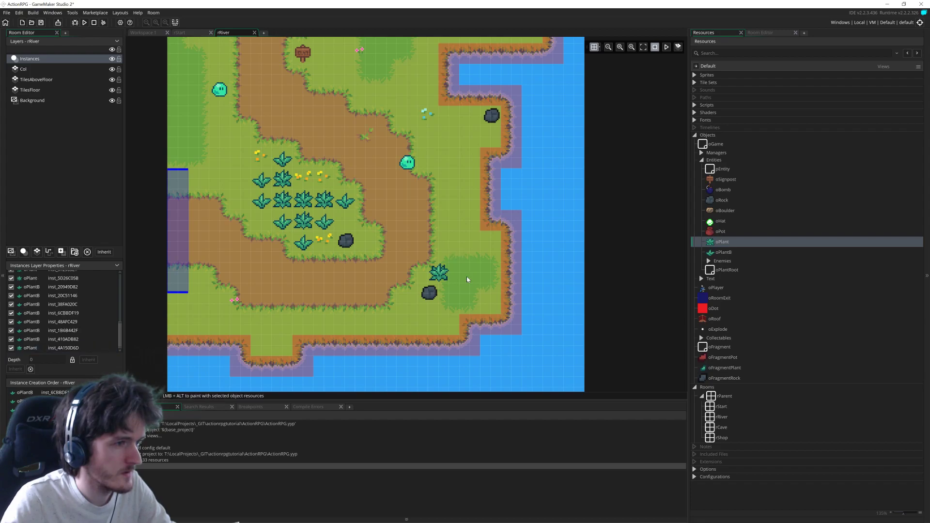
Step: Add five more oPlant instances over the lower-right dark grass patch
left_click(467, 276, "alt")
left_click(465, 256, "alt")
left_click(485, 257, "alt")
left_click(485, 277, "alt")
left_click(464, 296, "alt")
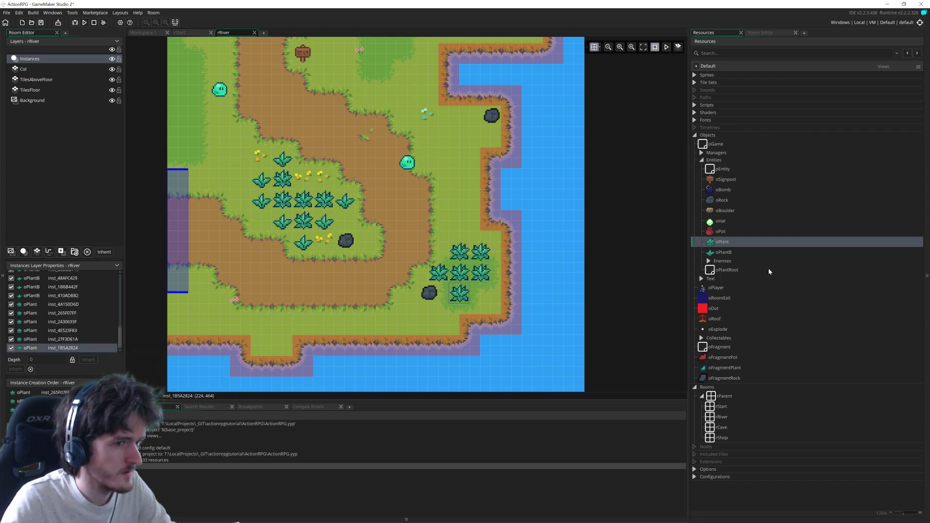
Step: Move the rock below the lower-right plants and place an oPlantB instance in the space it left
left_click(724, 252)
left_click_drag(433, 300, 433, 330)
left_click(437, 294, "alt")
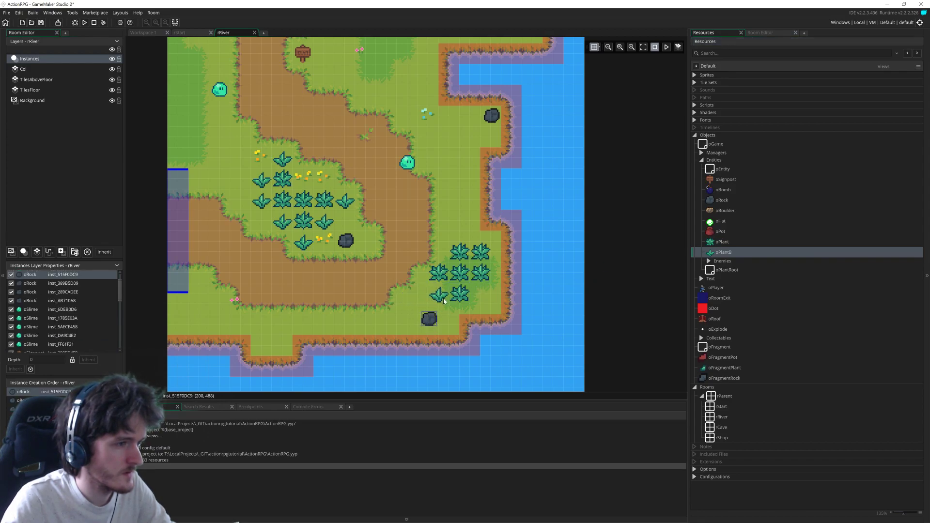
Step: Place three oPlant and three oPlantB instances around the rock on the grass just below the water inlet
middle_click_drag(408, 227, 467, 244)
middle_click_drag(491, 215, 482, 248)
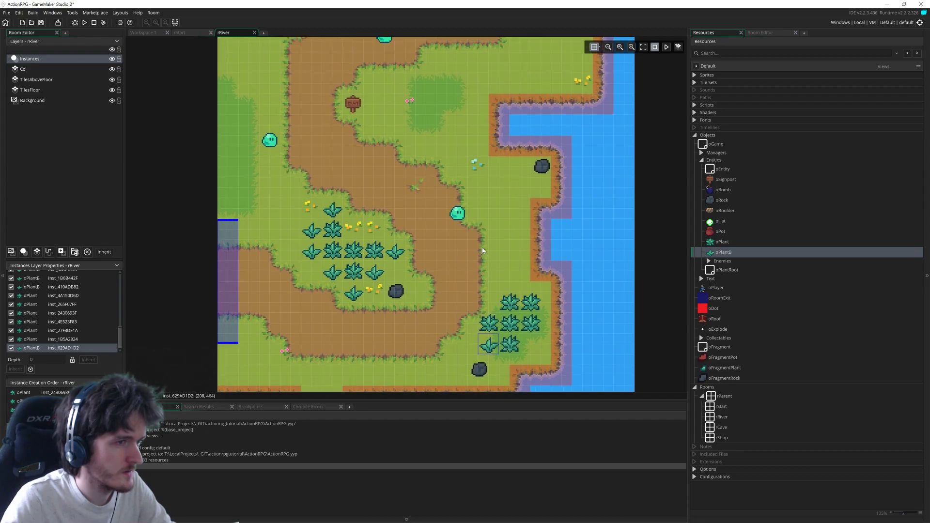
left_click(722, 242)
left_click(523, 169, "alt")
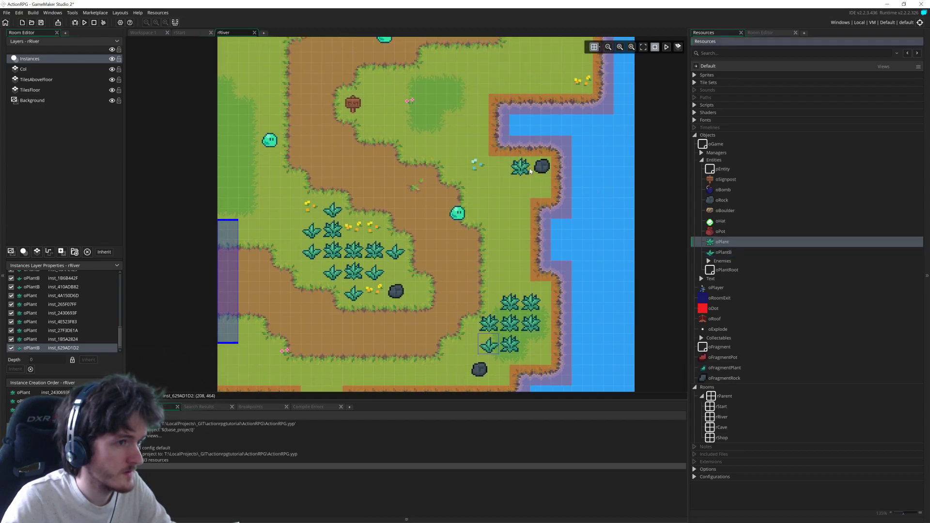
left_click(541, 196, "alt")
left_click(522, 200, "alt")
left_click(723, 253)
left_click(499, 167, "alt")
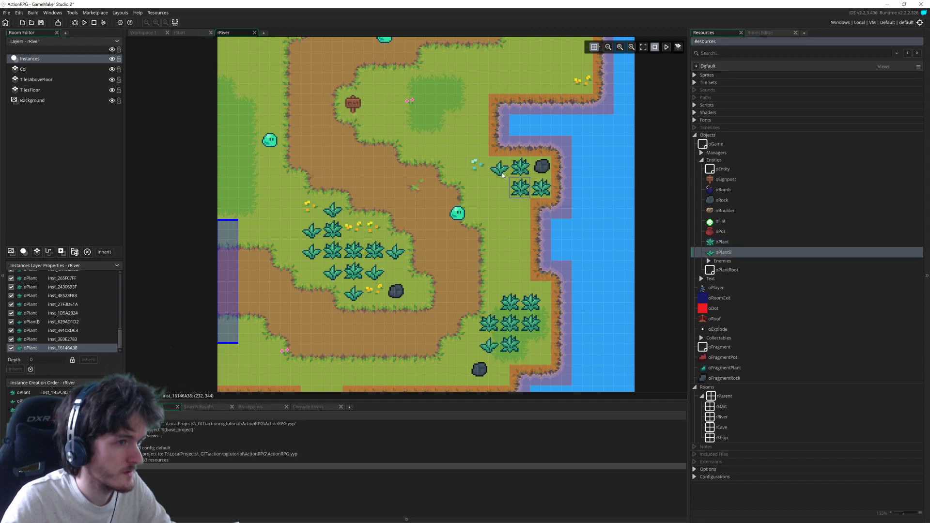
left_click(521, 212, "alt")
left_click(501, 190, "alt")
Step: Place four oPlant instances around the yellow flowers on the eastern bank, above the water inlet
middle_click_drag(472, 151, 447, 287)
left_click(722, 242)
left_click(559, 186, "alt")
left_click(558, 198, "alt")
left_click(538, 220, "alt")
left_click(539, 224, "alt")
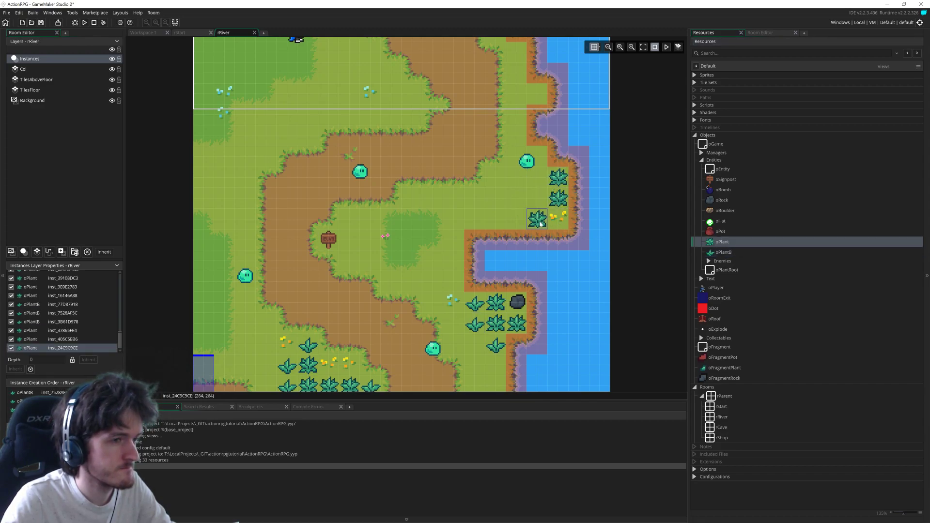
left_click(522, 203, "alt")
Step: Fill the gaps between the plants above the water inlet with three oPlantB instances
left_click(723, 252)
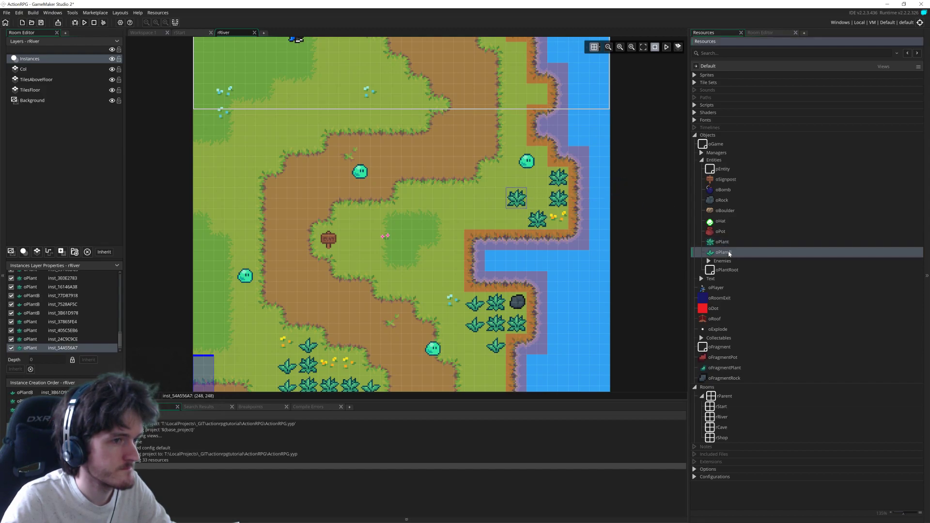
left_click(538, 198, "alt")
left_click(517, 221, "alt")
left_click(538, 179, "alt")
Step: Place ten oPlant instances in a block on the large dark grass area left of the player
middle_click_drag(409, 271, 457, 368)
middle_click_drag(415, 241, 446, 309)
left_click(727, 242)
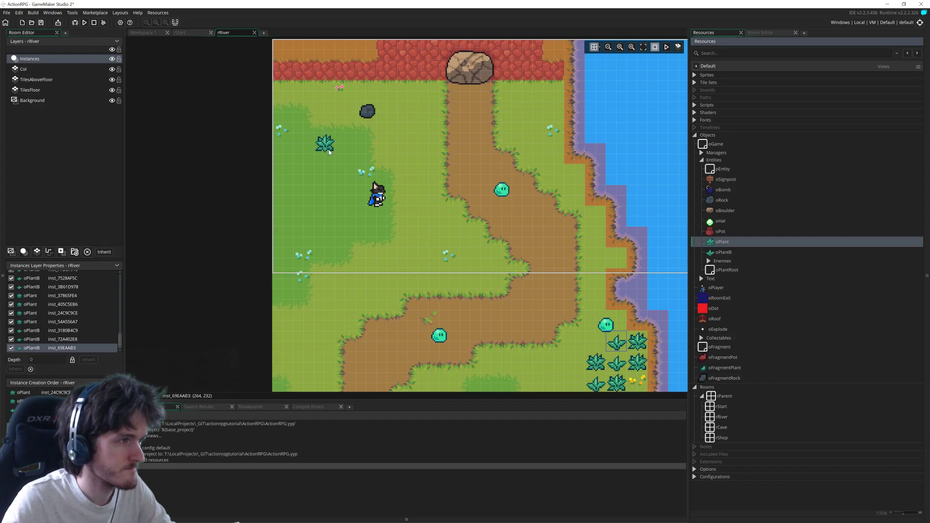
left_click(328, 162, "alt")
left_click(349, 161, "alt")
left_click(328, 179, "alt")
left_click(308, 161, "alt")
left_click(307, 179, "alt")
left_click(307, 200, "alt")
left_click(328, 199, "alt")
left_click(328, 220, "alt")
left_click(303, 216, "alt")
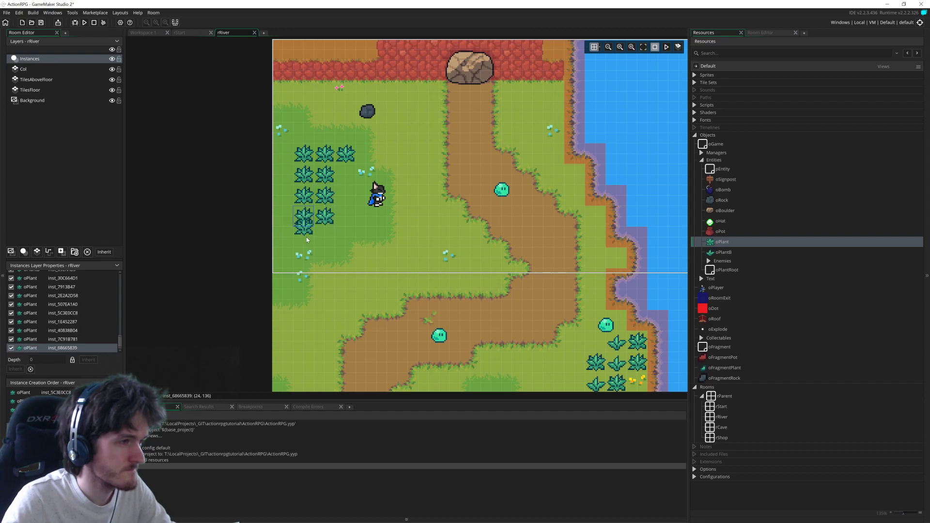
left_click(304, 237, "alt")
Step: Edge the large plant block left of the player with seven oPlantB instances along its sides and lower end
left_click(723, 252)
left_click(325, 237, "alt")
left_click(347, 217, "alt")
left_click(347, 197, "alt")
left_click(284, 176, "alt")
left_click(287, 195, "alt")
left_click(285, 208, "alt")
left_click(289, 222, "alt")
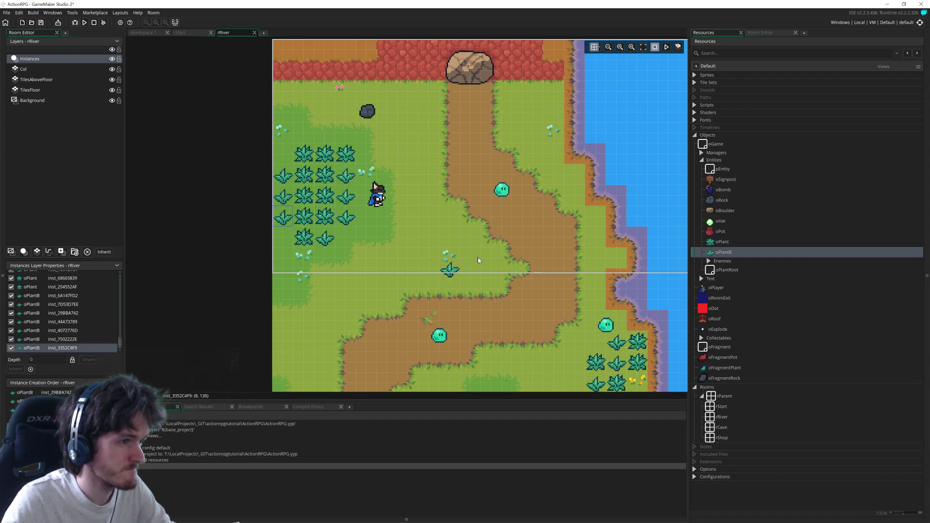
Step: Place two oPlant and two oPlantB instances as a small group on the grass just below the player
left_click(722, 242)
left_click(408, 236, "alt")
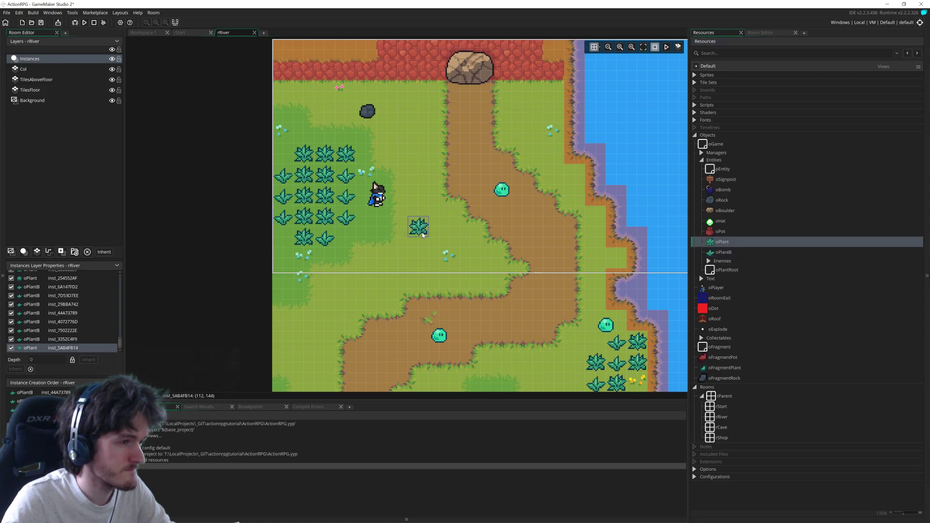
left_click(724, 252)
left_click(400, 253, "alt")
left_click(400, 232, "alt")
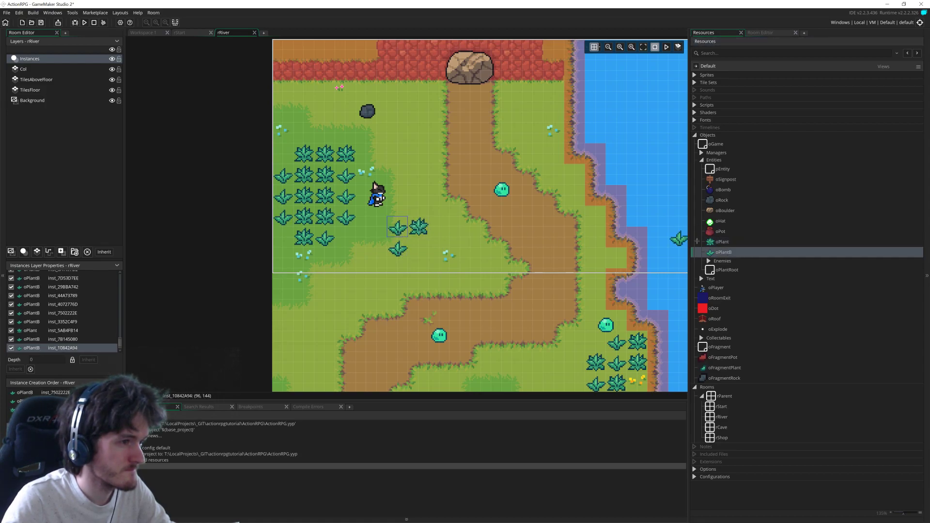
left_click(722, 242)
left_click(382, 255, "alt")
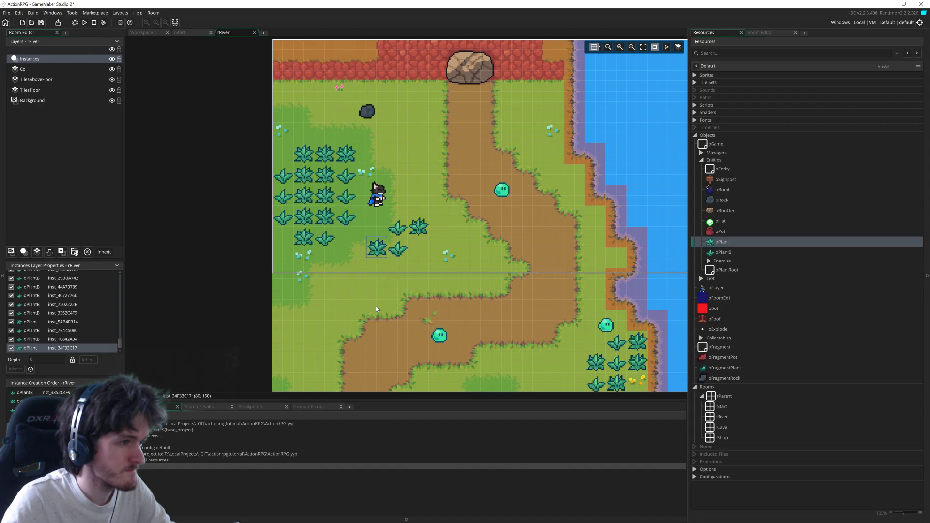
Step: Place three oPlant instances on the grass strip along the room's west edge, beside the winding path
scroll(383, 213, "down", 5)
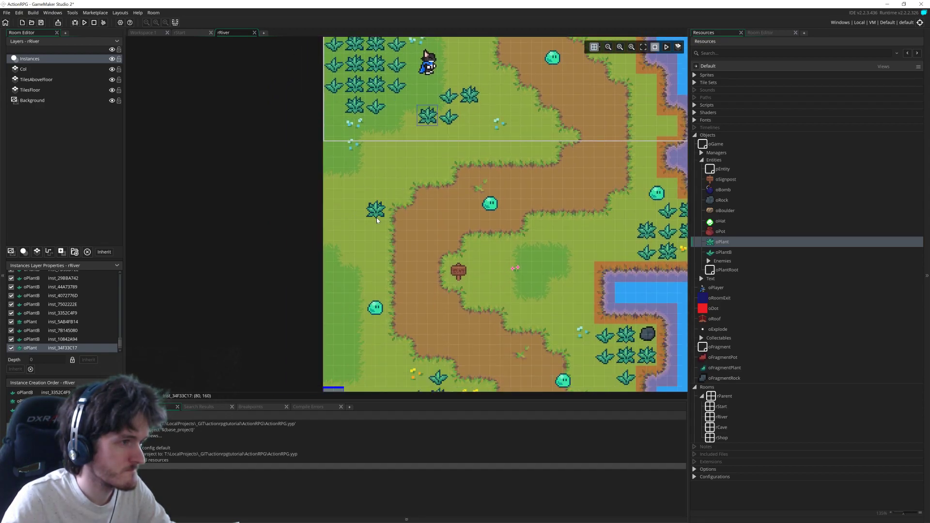
left_click(362, 216, "alt")
left_click(339, 235, "alt")
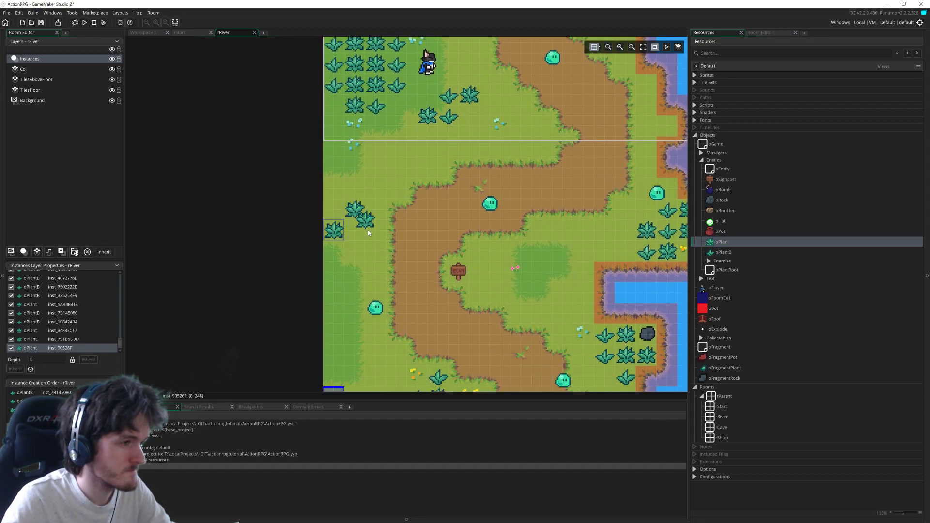
left_click(360, 261, "alt")
scroll(360, 260, "down", 3)
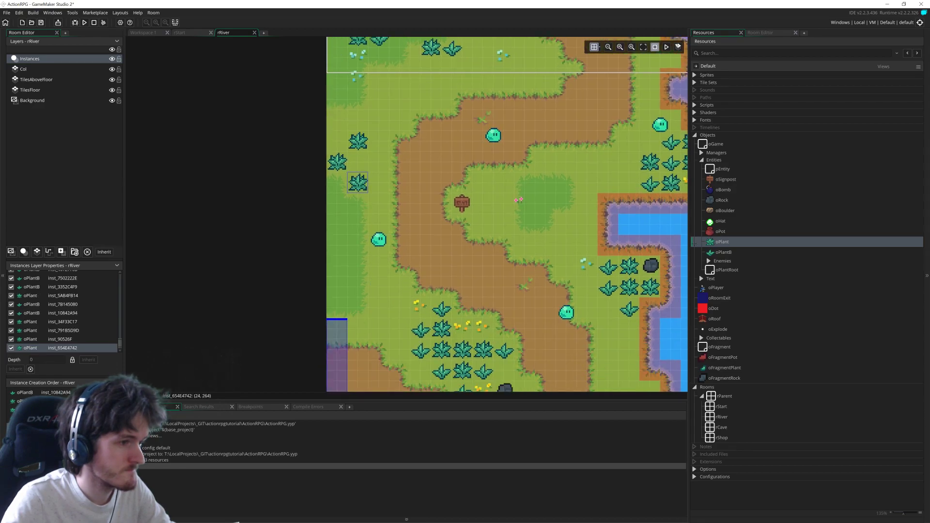
Step: Place four oPlantB instances around the three oPlant instances on the grass strip along the room's west edge
left_click(736, 252)
left_click(362, 169, "alt")
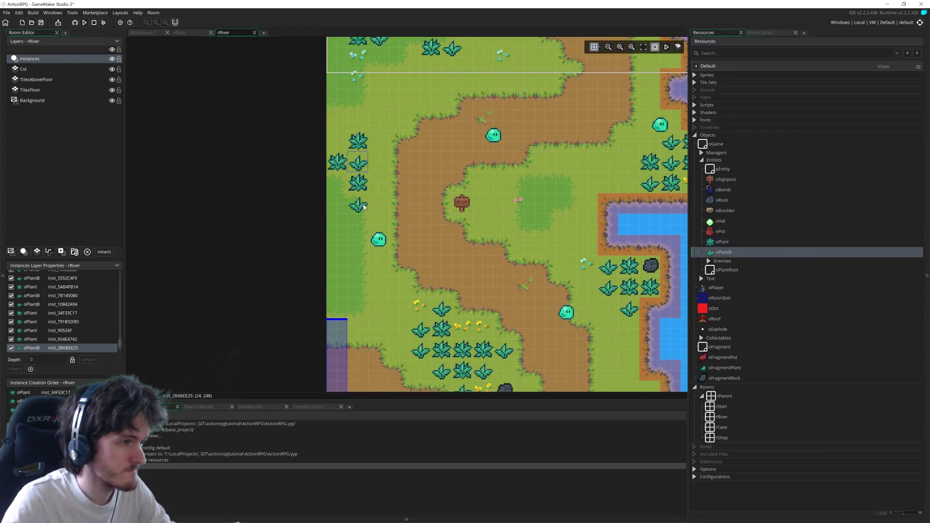
left_click(363, 207, "alt")
left_click(383, 187, "alt")
left_click(338, 188, "alt")
Step: Add one oPlantB instance along the upper edge of the large plant block near the player
scroll(365, 218, "down", 6, "ctrl")
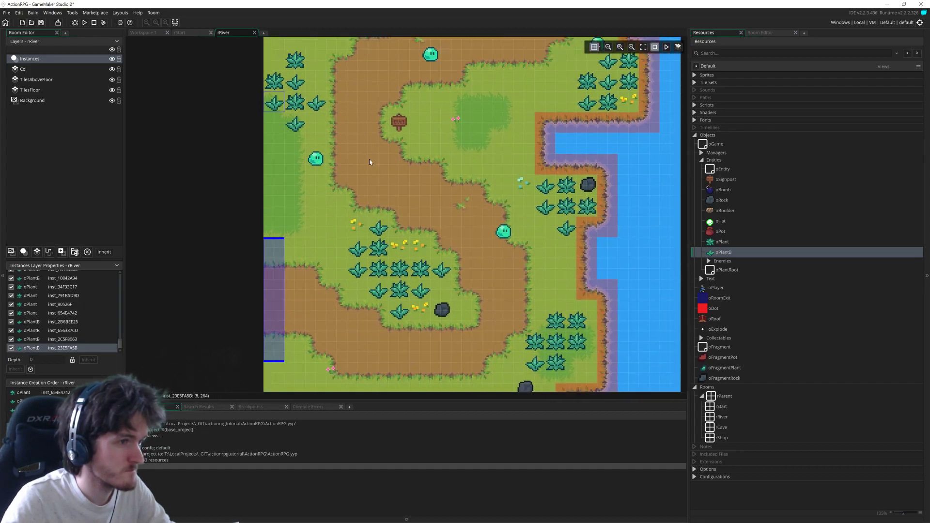
middle_click_drag(465, 200, 444, 308)
scroll(380, 131, "up", 4, "ctrl")
left_click(341, 192, "alt")
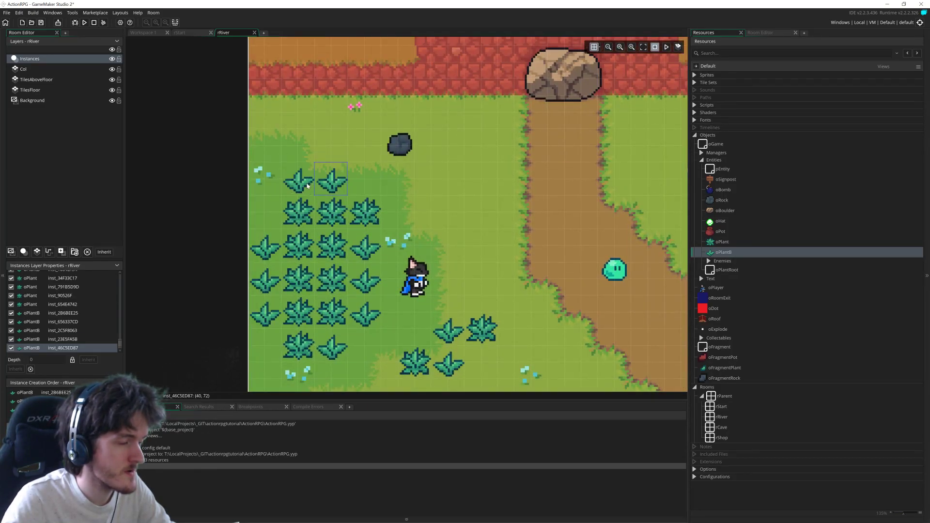
Step: Place four oPlant instances in the northwest corner: a row of three beneath the red cliff and one below its middle
left_click(722, 242)
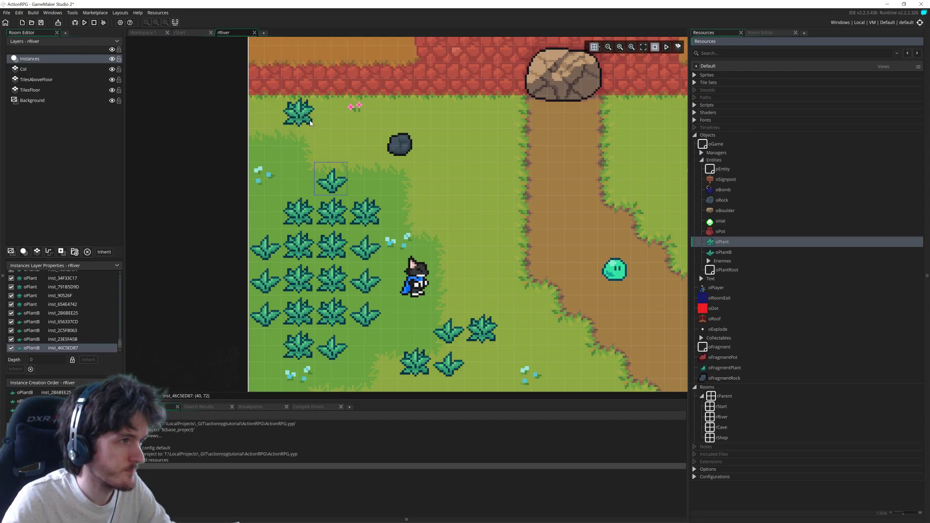
left_click(299, 117, "alt")
left_click(332, 118, "alt")
left_click(266, 117, "alt")
left_click(299, 145, "alt")
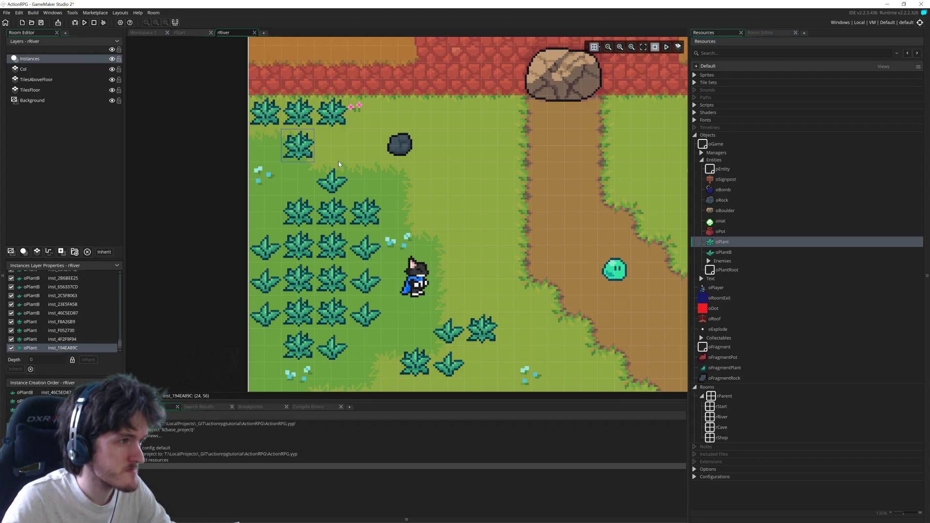
Step: Fill in around the northwest corner's oPlant instances with three oPlantB instances beside and below the lower one
left_click(723, 252)
left_click(333, 145, "alt")
left_click(299, 169, "alt")
left_click(266, 146, "alt")
Step: Make TilesAboveFloor the active layer and pick the leafy plant tile as the brush
scroll(333, 176, "down", 4, "ctrl")
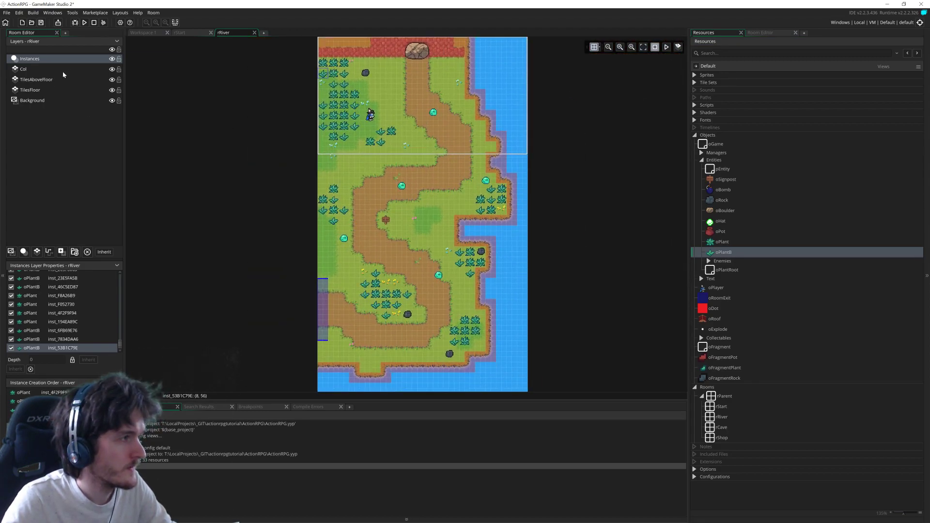
left_click(49, 80)
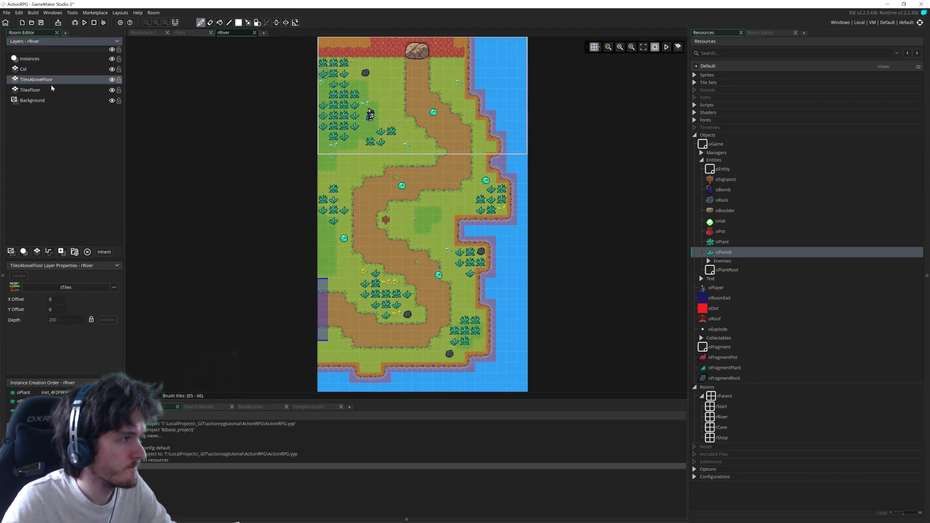
left_click(763, 33)
scroll(816, 205, "up", 3, "ctrl")
left_click(873, 210)
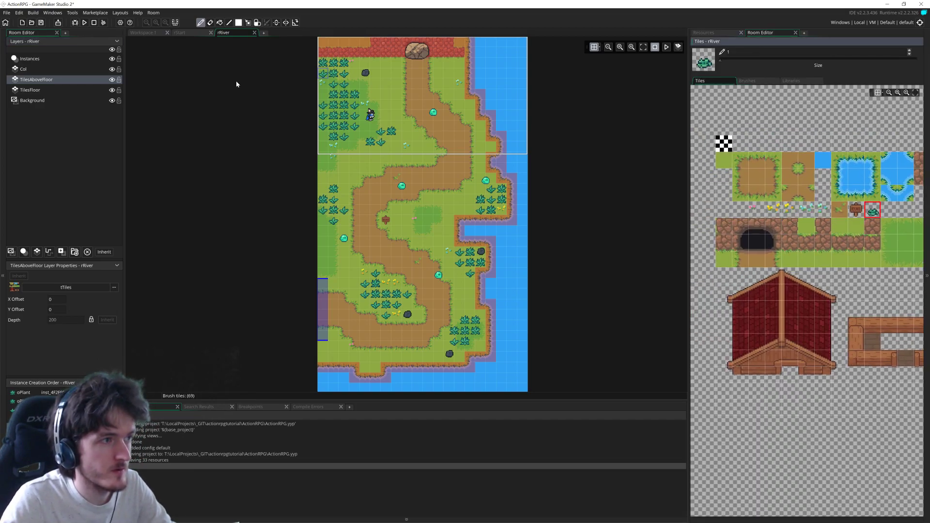
Step: Toggle the Instances layer's visibility to examine what lies beneath the large plant block
scroll(385, 136, "up", 2)
scroll(355, 126, "up", 4, "ctrl")
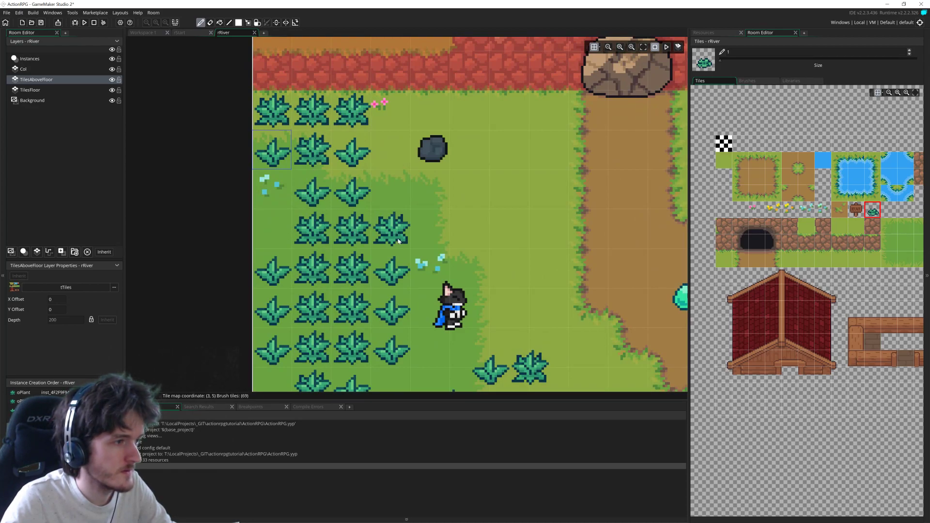
middle_click_drag(399, 238, 417, 127)
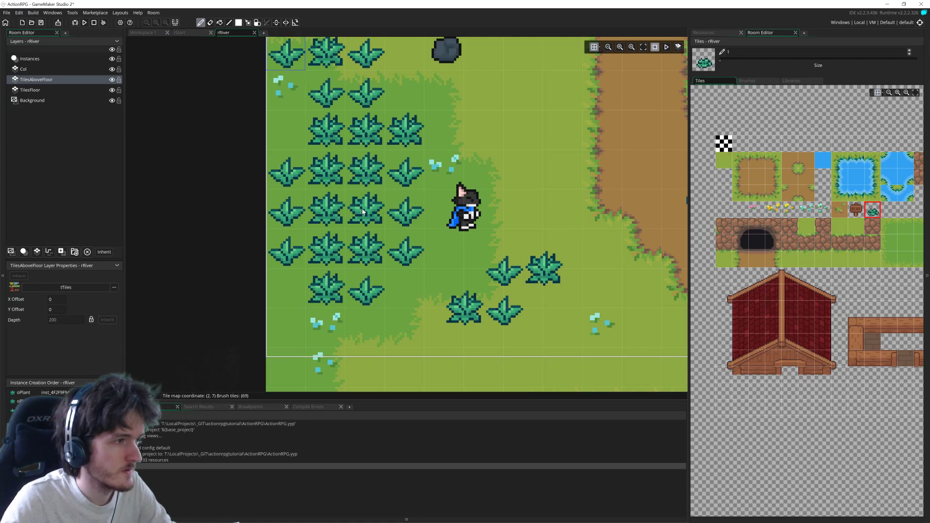
scroll(407, 236, "up", 2)
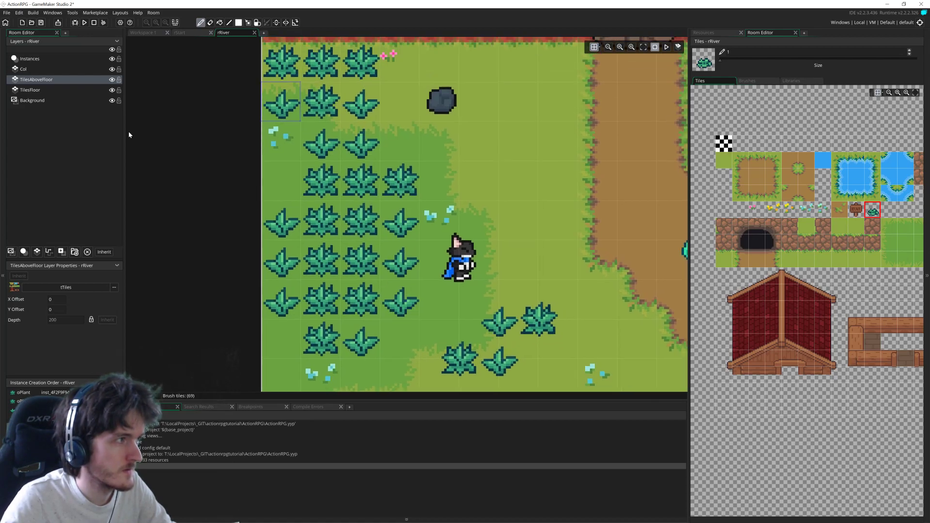
left_click(112, 59)
left_click(112, 58)
left_click(111, 59)
left_click(112, 59)
left_click(112, 58)
left_click(112, 59)
Step: Paint a leafy plant tile beside each oPlant in the small group below the player and shift the four plants over them
middle_click_drag(521, 305, 449, 181)
left_click(455, 181)
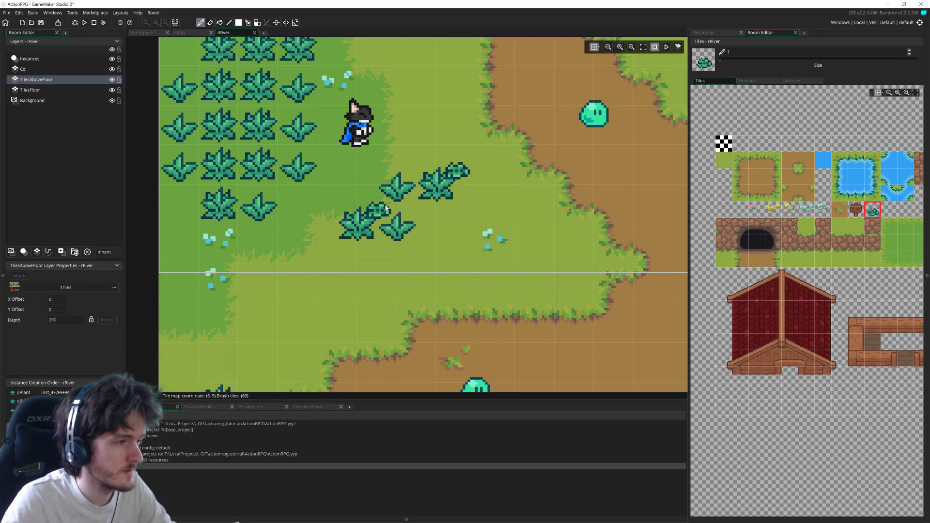
left_click(54, 56)
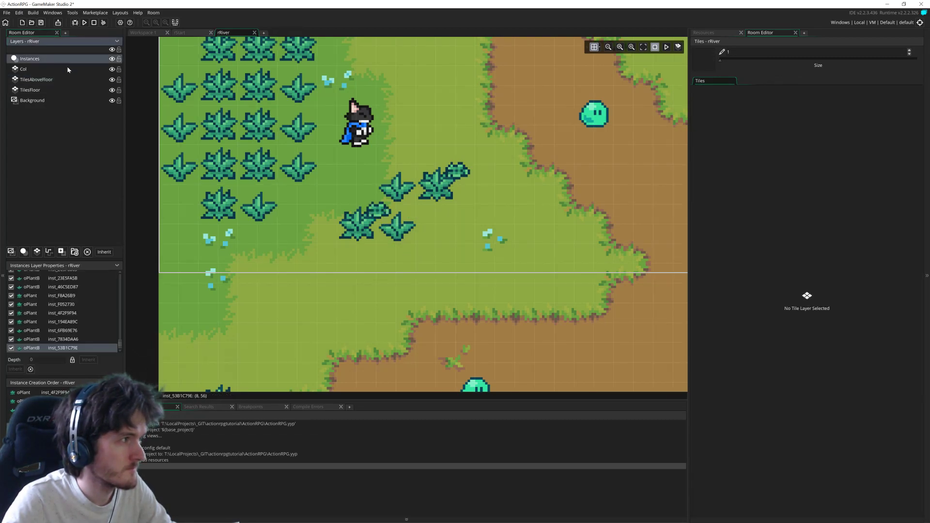
left_click_drag(350, 168, 481, 242)
left_click_drag(427, 197, 447, 177)
Step: Paint leafy plant tiles on TilesAboveFloor for the oPlant instances of the southeast group by the river
scroll(484, 268, "down", 5)
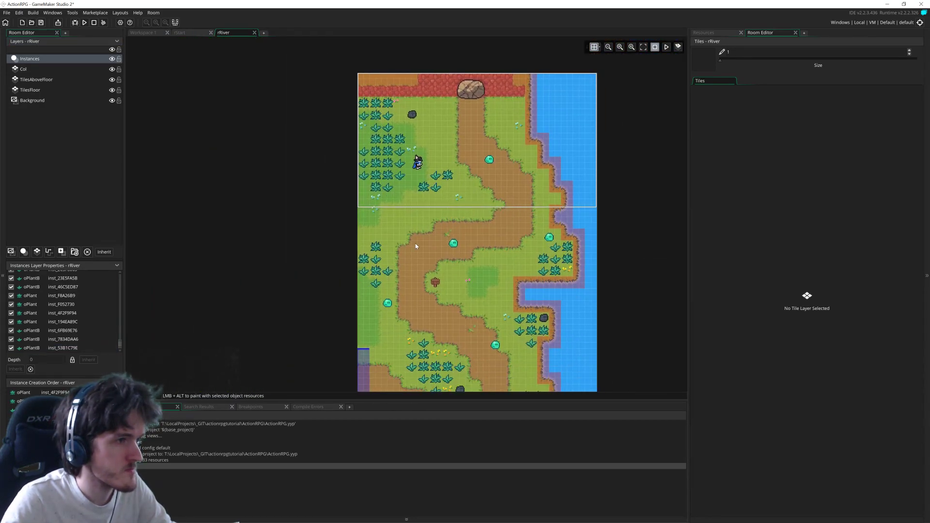
scroll(415, 246, "up", 3)
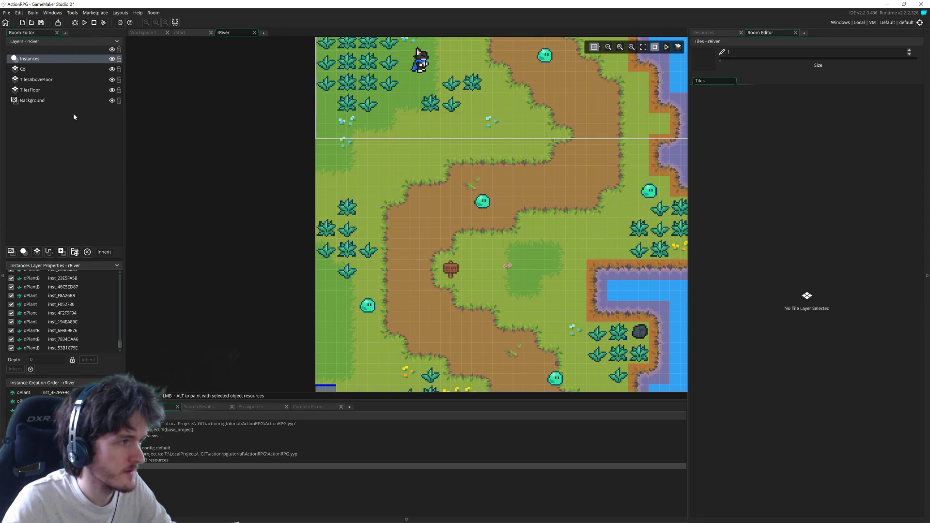
left_click(49, 80)
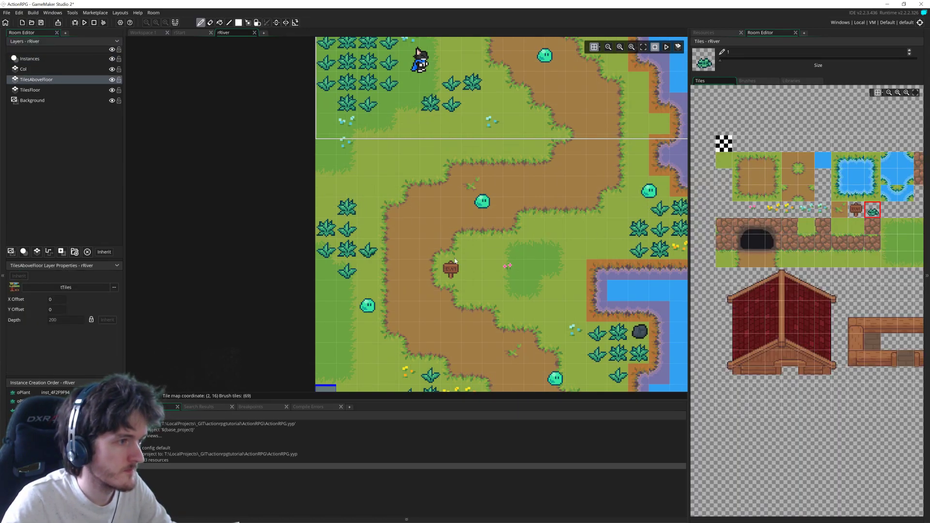
middle_click_drag(592, 241, 447, 224)
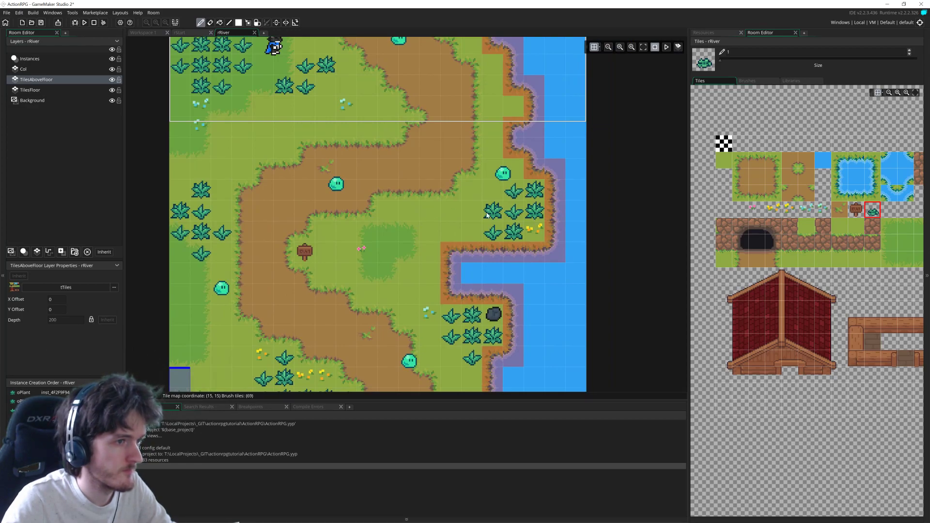
middle_click_drag(447, 264, 434, 191)
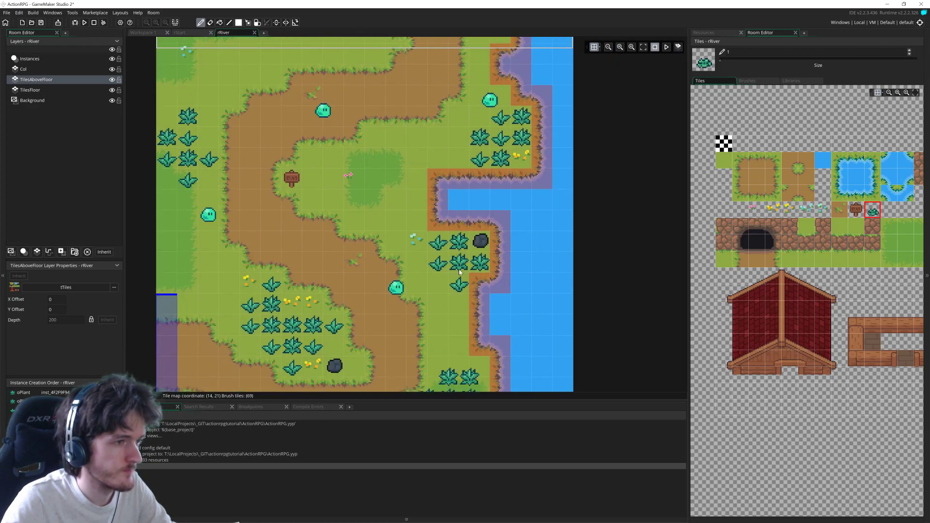
scroll(484, 267, "down", 3)
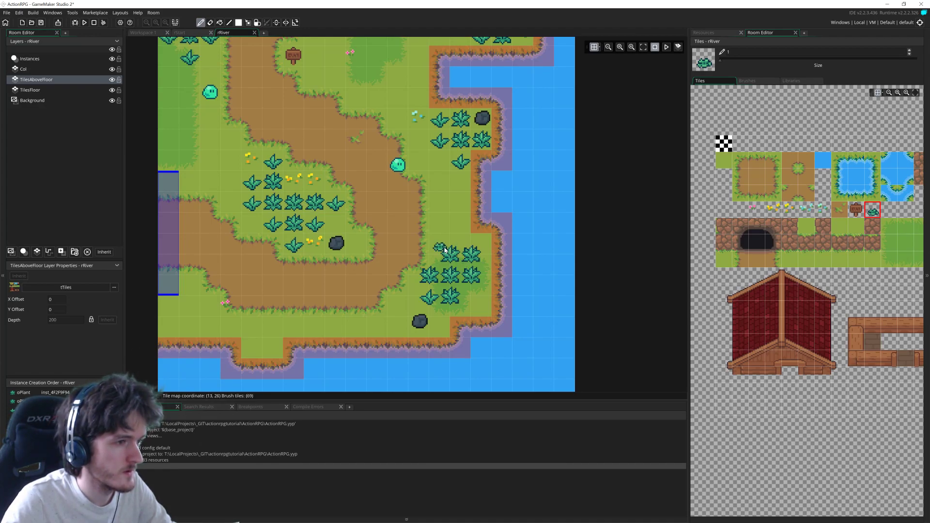
left_click(482, 248)
left_click(462, 268)
left_click(482, 268)
left_click(444, 268)
left_click(461, 288)
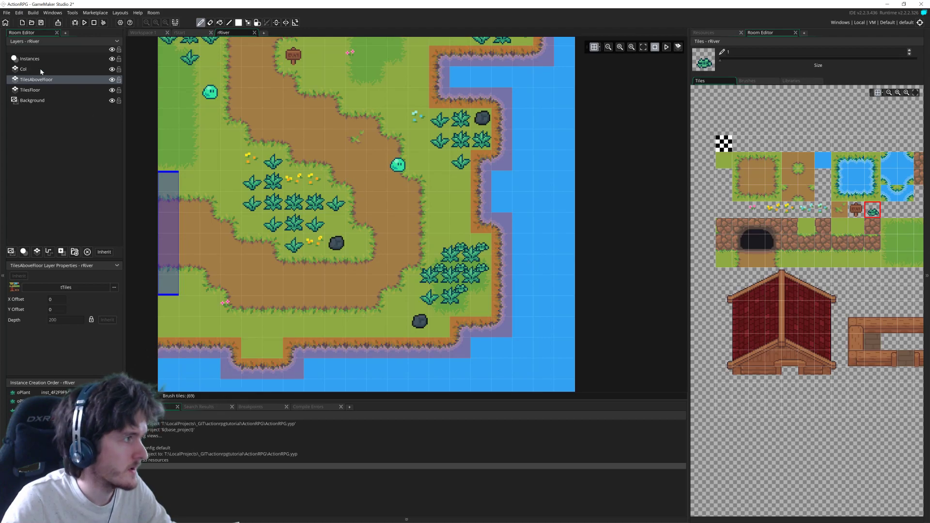
Step: Select the seven plant instances of the southeast group and shift them onto the leafy tiles
left_click(29, 58)
left_click_drag(431, 244, 491, 302)
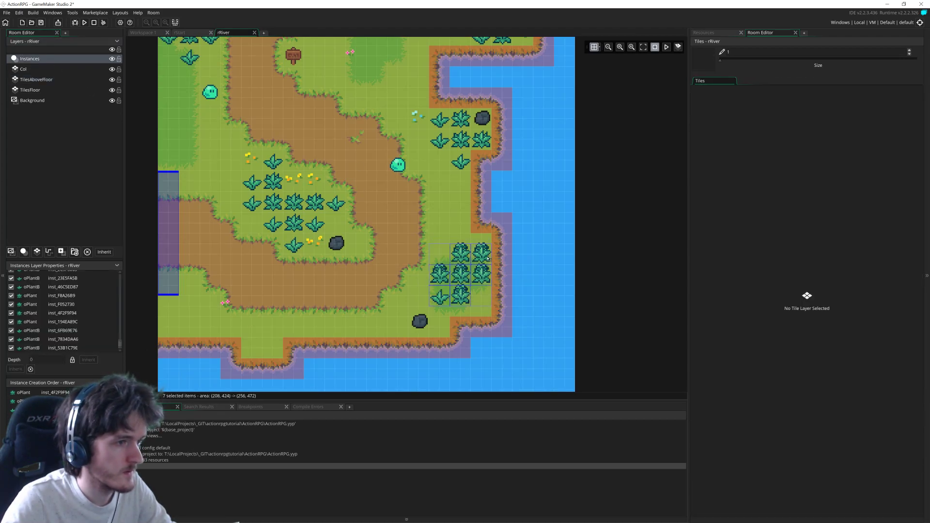
left_click_drag(489, 259, 488, 249)
left_click(529, 251)
Step: Review the plant placement across the whole rRiver room, from the northern block to the southeast group
middle_click_drag(463, 167, 473, 220)
scroll(453, 206, "down", 4, "ctrl")
middle_click_drag(485, 138, 438, 184)
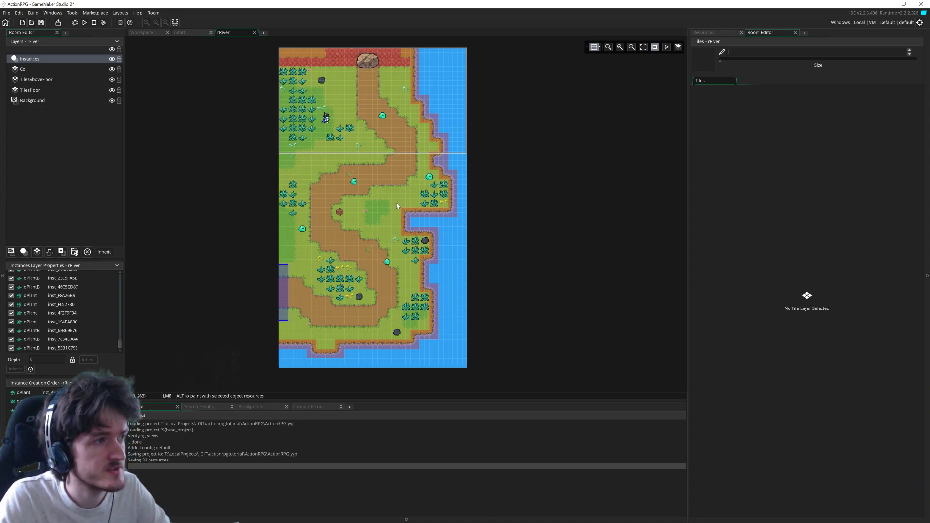
middle_click_drag(396, 206, 454, 360)
scroll(349, 267, "up", 8, "ctrl")
middle_click_drag(568, 298, 522, 256)
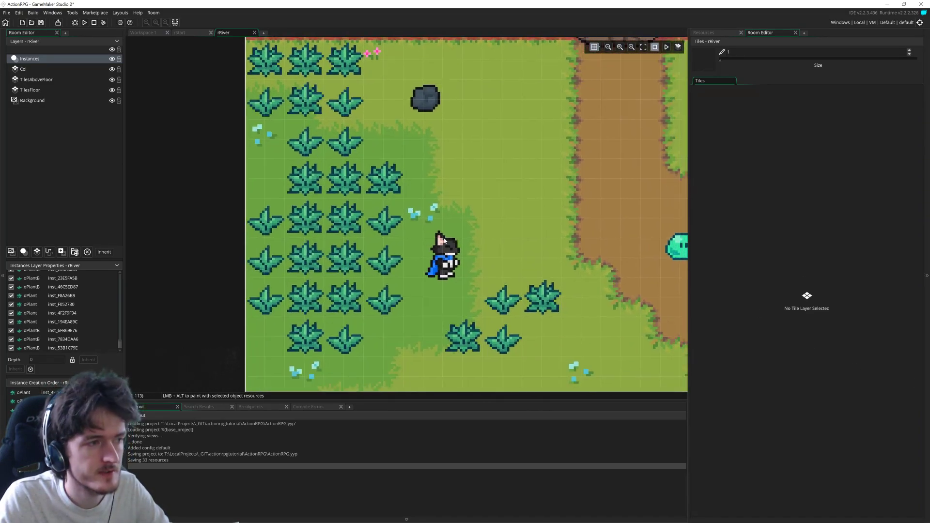
scroll(450, 244, "down", 2, "ctrl")
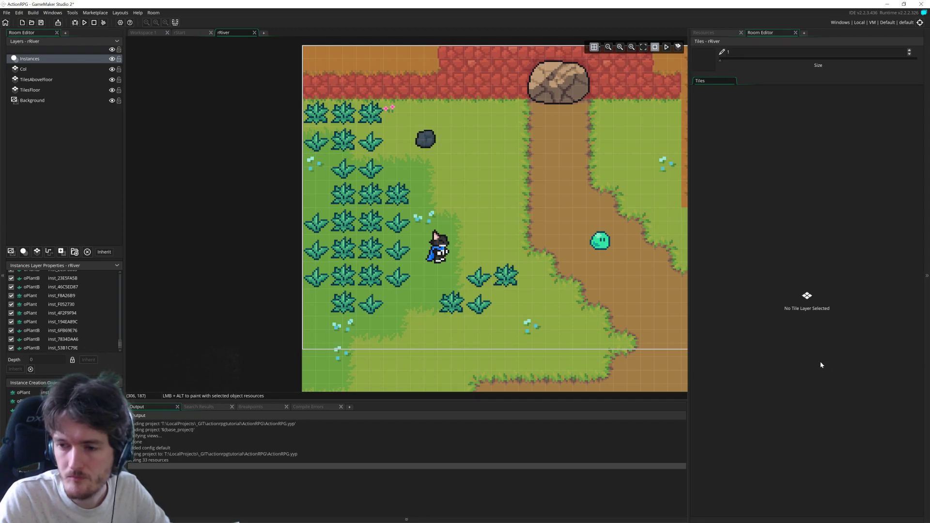
scroll(674, 299, "down", 5, "ctrl")
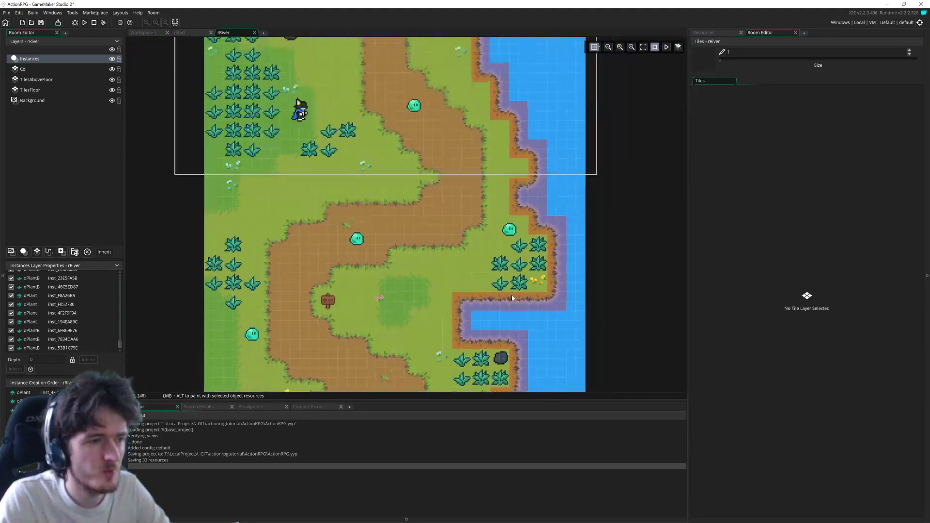
scroll(448, 285, "up", 1, "ctrl")
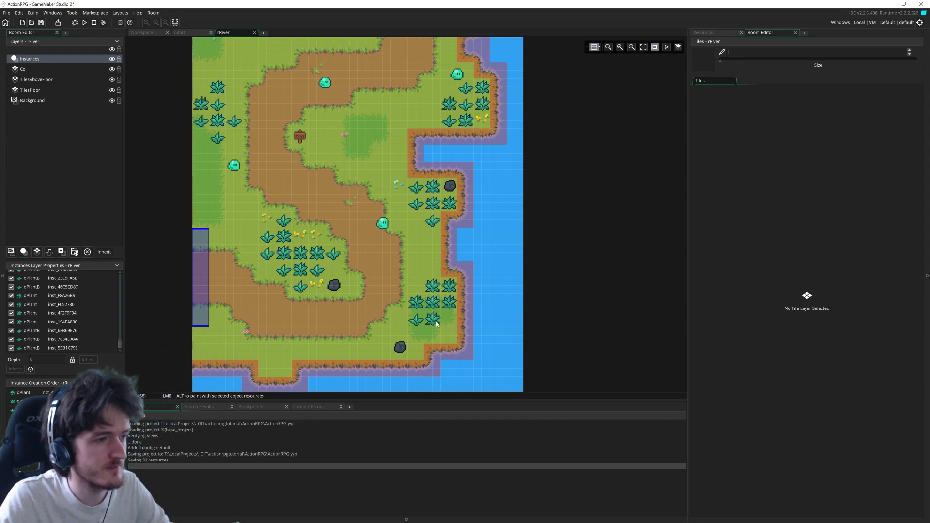
left_click(452, 290)
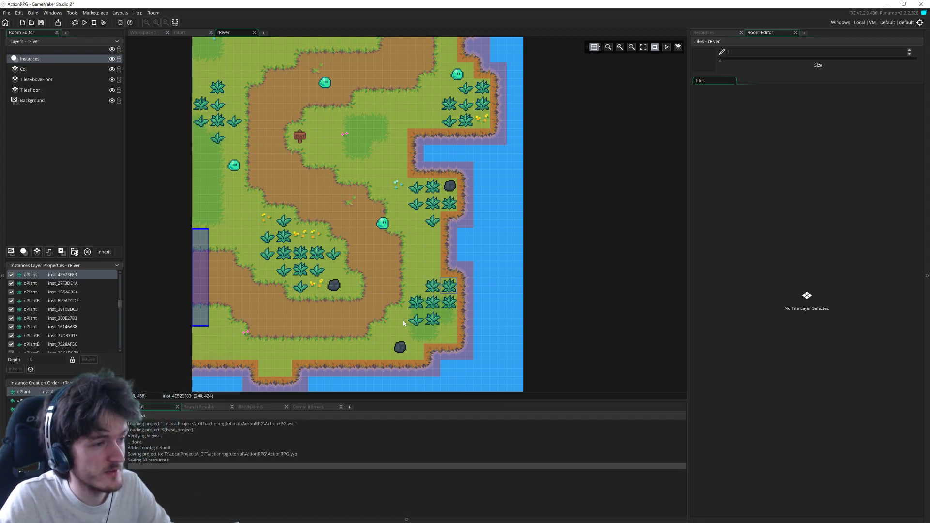
middle_click_drag(430, 241, 433, 372)
scroll(433, 338, "down", 3)
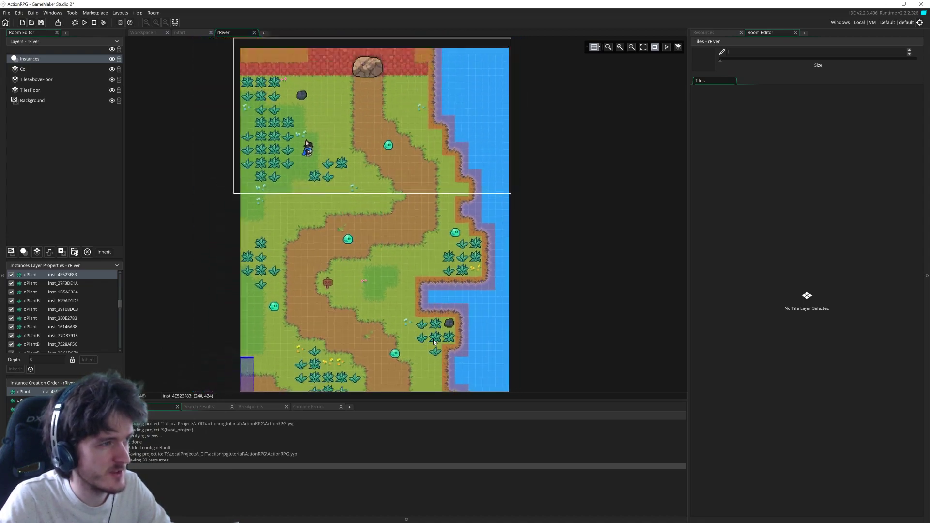
scroll(361, 199, "up", 4)
scroll(361, 199, "down", 5)
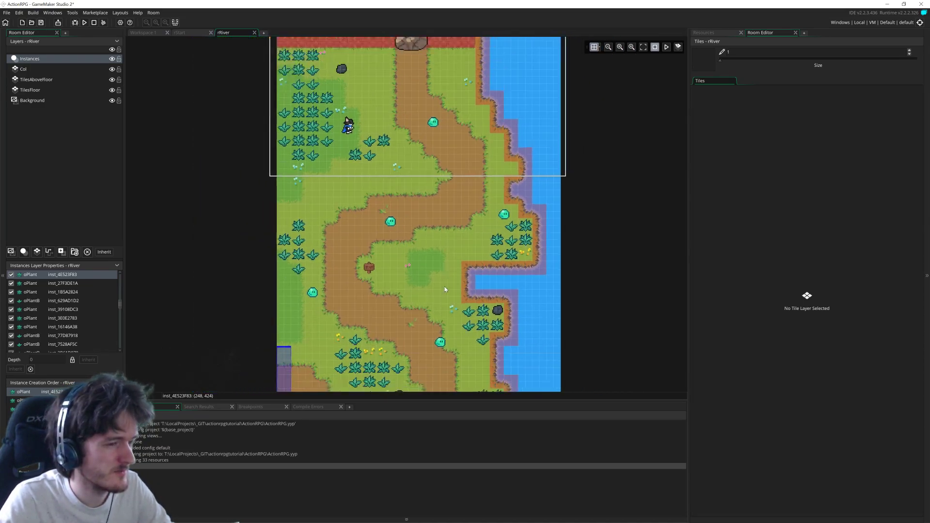
scroll(446, 291, "up", 2)
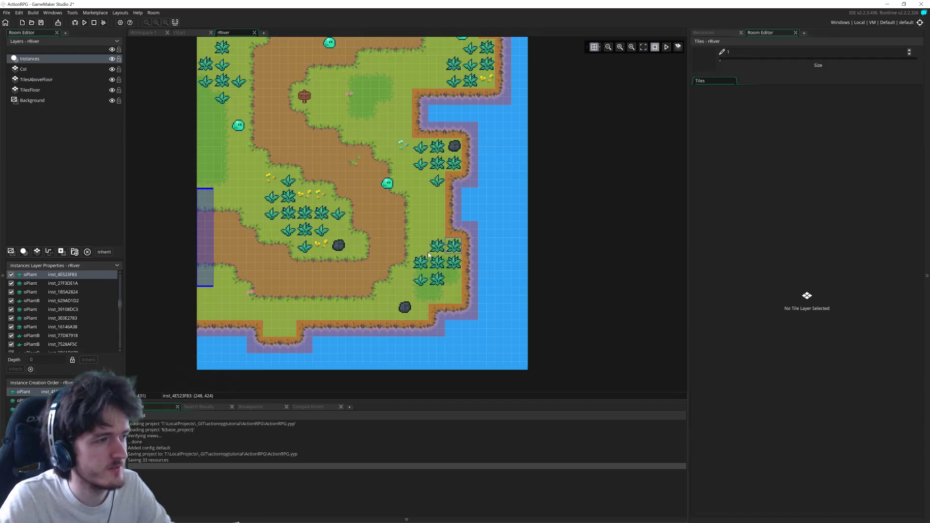
scroll(428, 253, "up", 4)
Step: Try moving the southeast group's upper oPlant off its leafy tile, undo the move and clear the selection
left_click(442, 255)
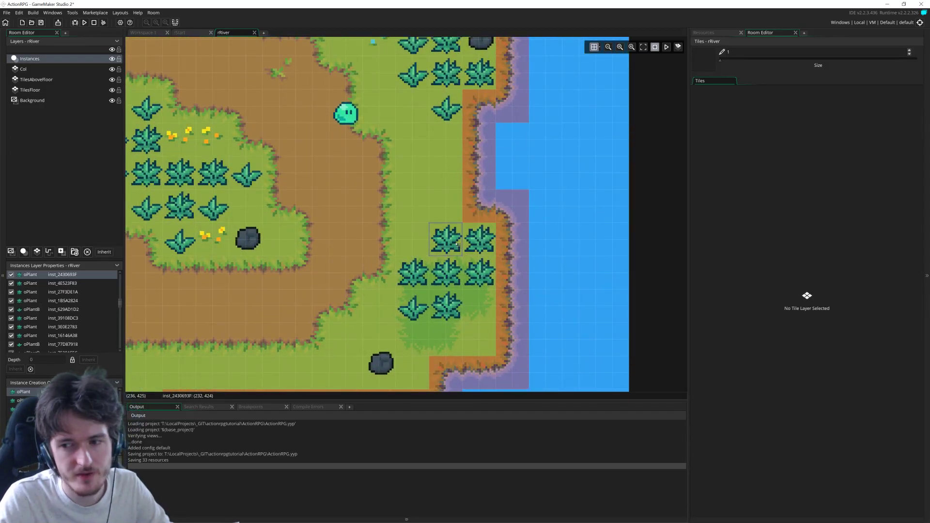
scroll(456, 246, "down", 3)
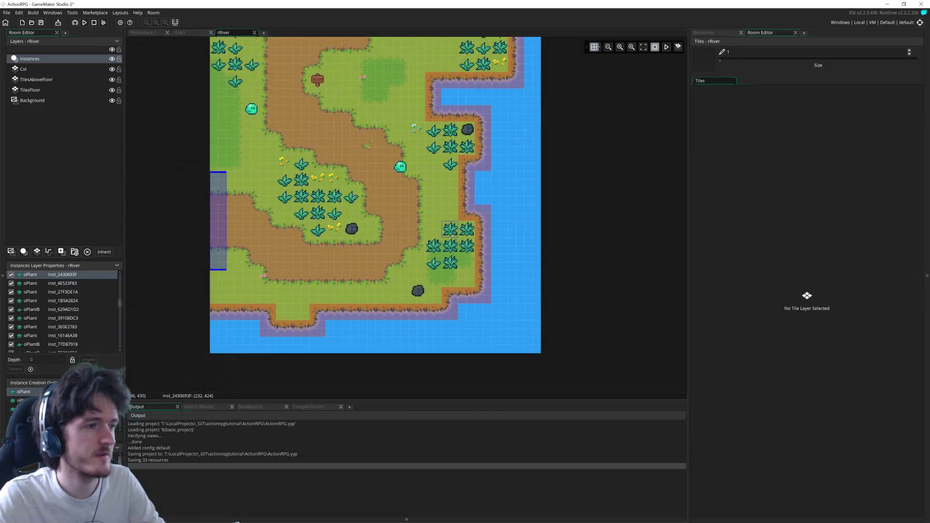
left_click_drag(452, 229, 444, 229)
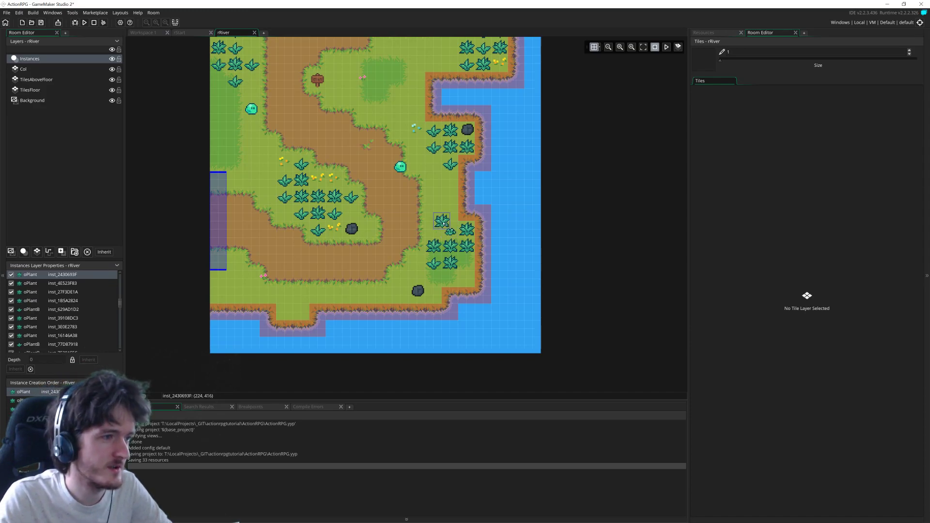
key("ctrl+z")
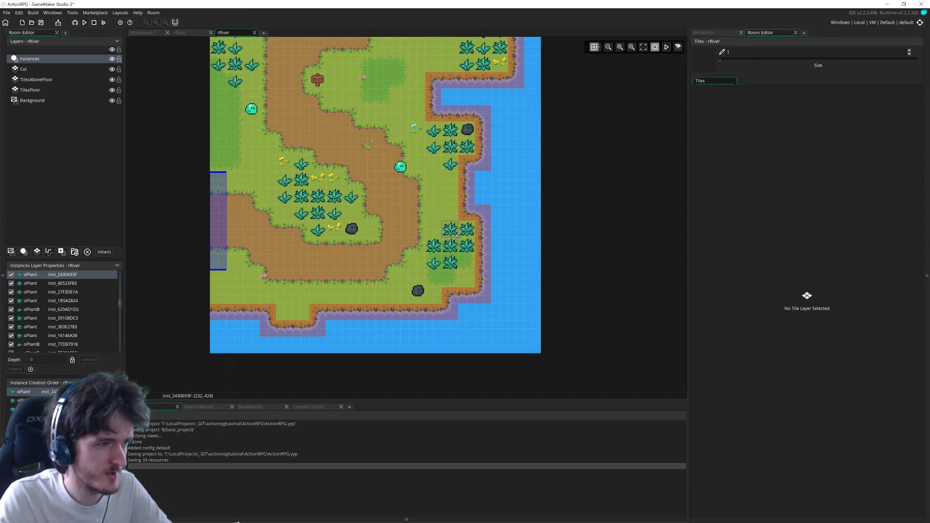
left_click(432, 228)
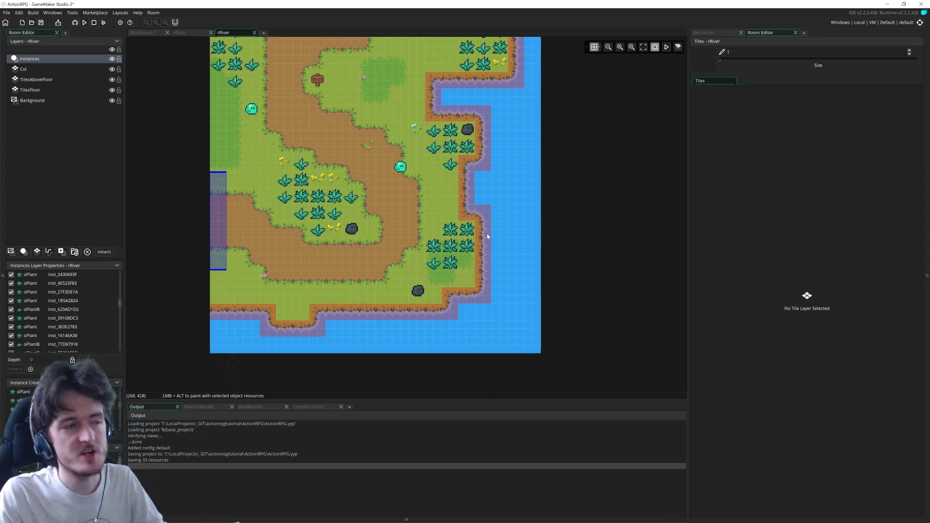
Step: Look over the plant groups of the rRiver room and save the project
middle_click_drag(417, 215, 424, 245)
scroll(440, 234, "down", 3)
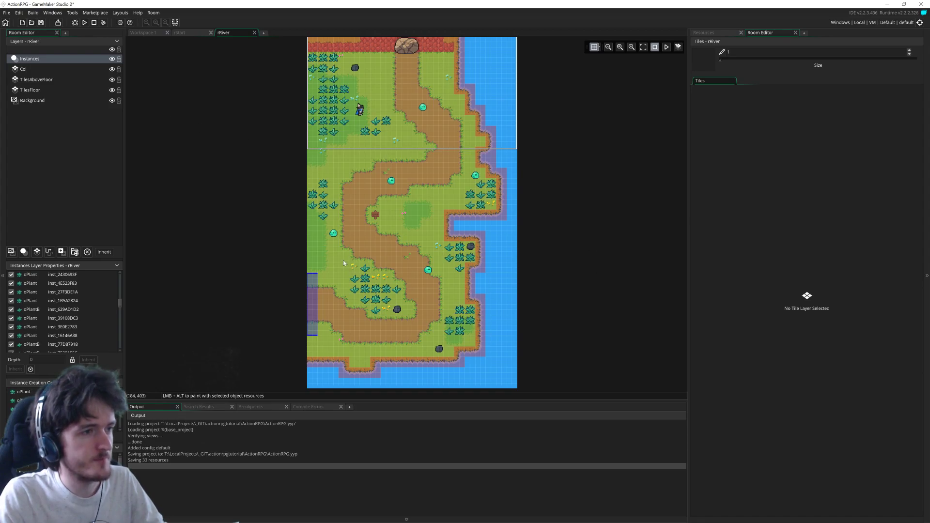
middle_click_drag(442, 290, 399, 142)
scroll(417, 246, "up", 2)
scroll(404, 214, "down", 2)
scroll(398, 203, "up", 1)
left_click(41, 23)
Step: Run the game to test the decorated rooms
middle_click_drag(285, 71, 426, 181)
scroll(418, 152, "down", 1)
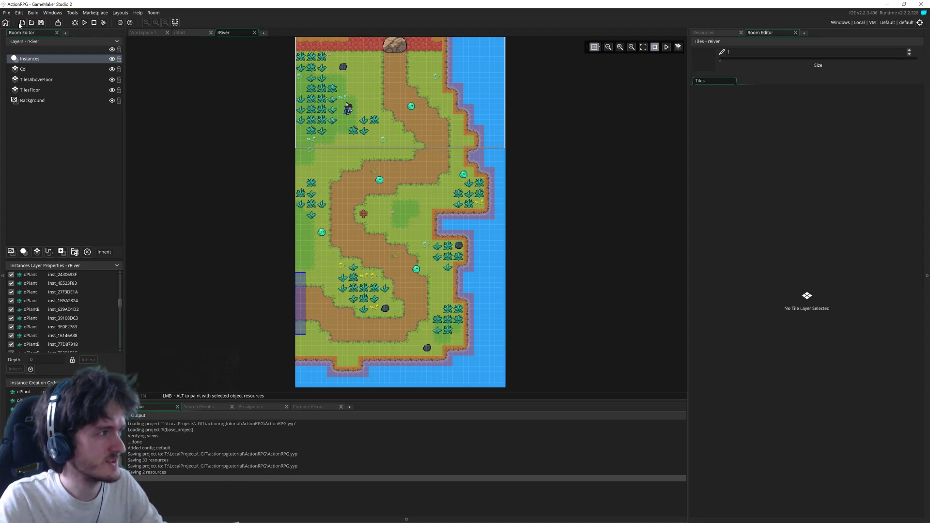
scroll(420, 227, "down", 2)
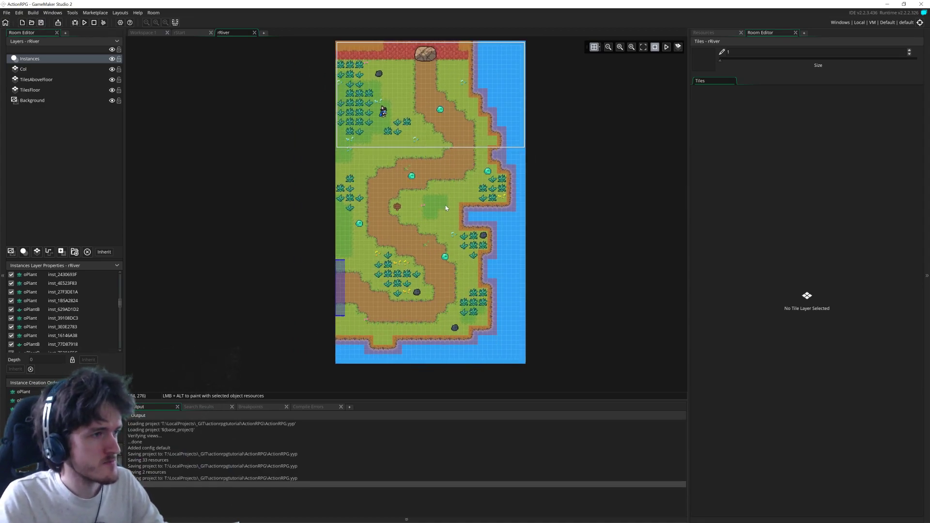
scroll(446, 205, "up", 4, "ctrl")
mouse_move(443, 176)
middle_mouse_down()
mouse_move(448, 234)
mouse_move(436, 185)
middle_mouse_up()
scroll(444, 228, "down", 3, "ctrl")
scroll(443, 192, "down", 2)
key("F5")
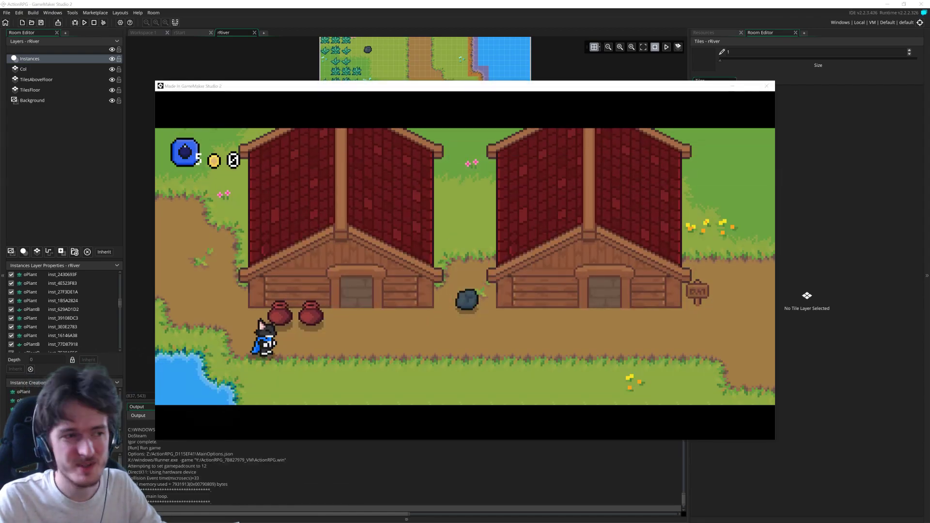
Step: Walk the hero east out of the village and down into the river room's southern half
key("Right")
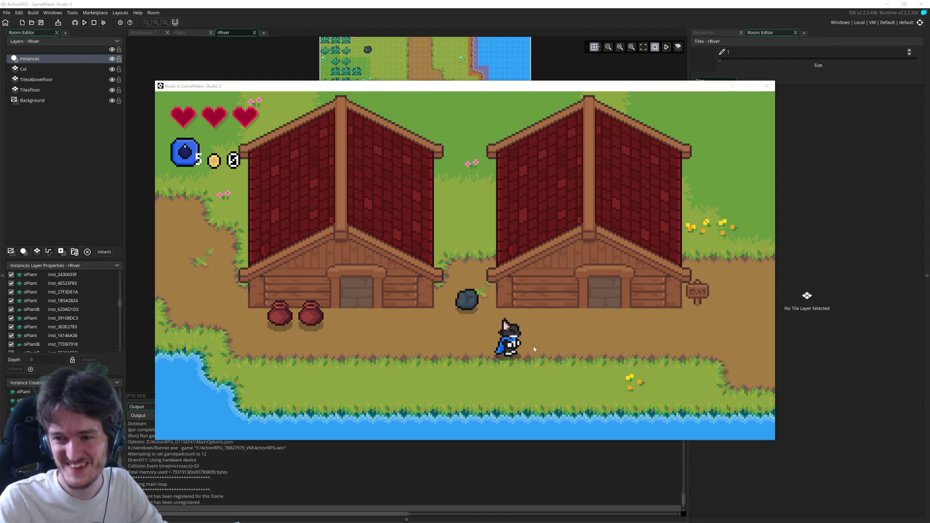
left_click(556, 332)
key("Right")
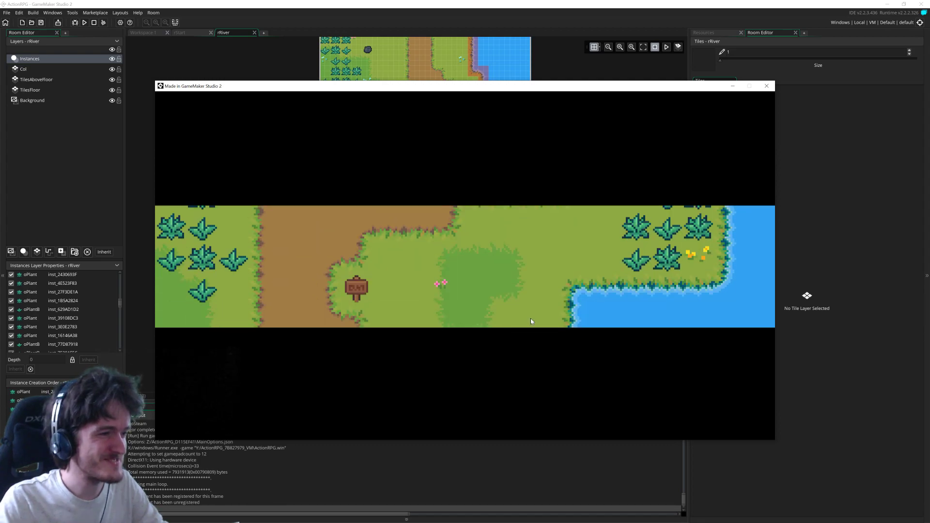
key("Right")
key("Down")
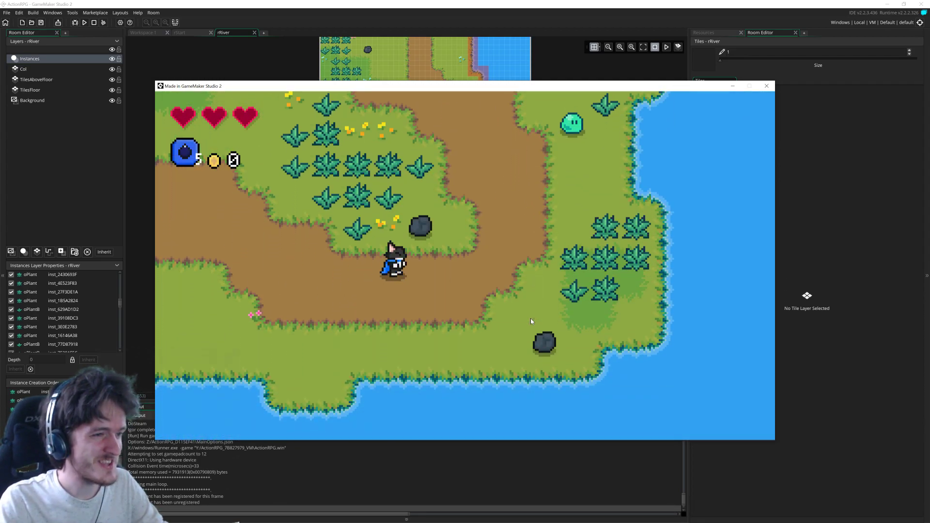
Step: Test cutting plants by slashing the southeast group near the river
key("shift")
key("Right")
key("shift")
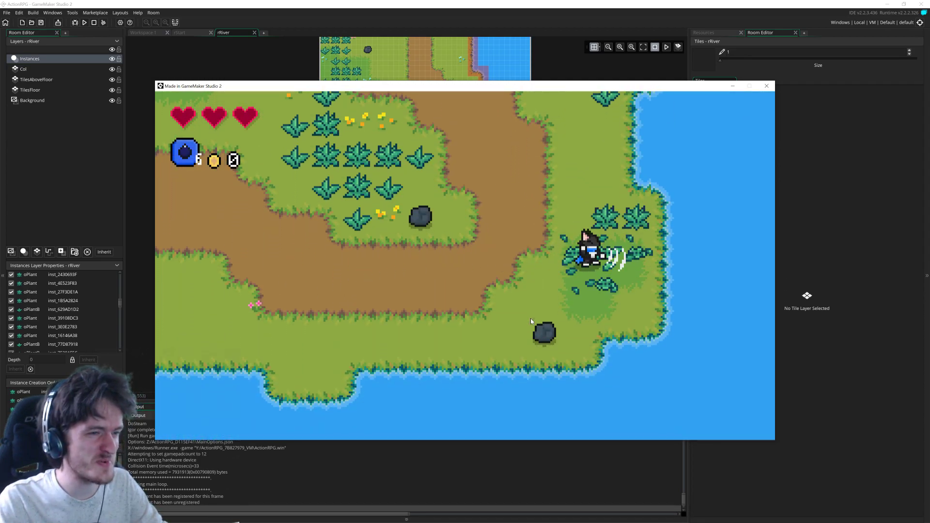
key("Up")
key("Down")
key("Left")
Step: Slash through the middle rows of the central plant group beside the path
key("Up")
key("Up")
key("Left")
key("shift")
key("shift")
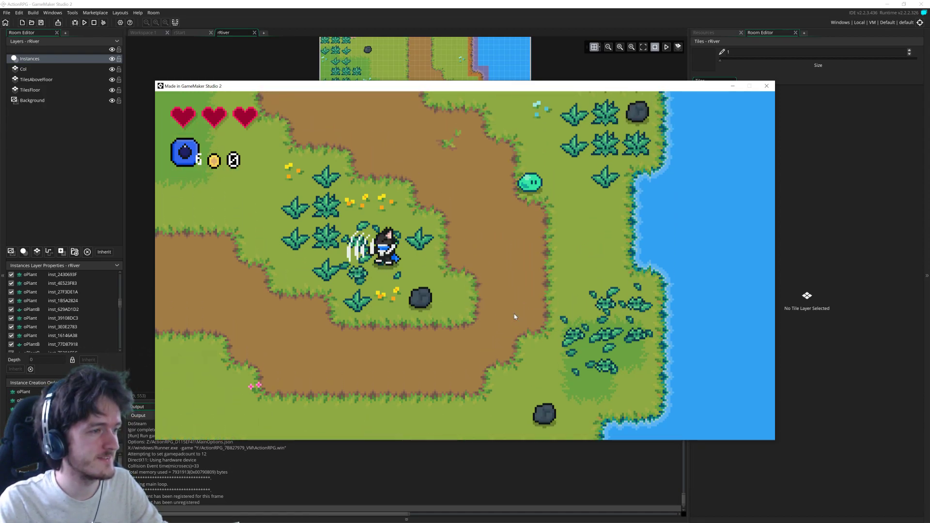
key("Left")
key("shift")
key("Up")
key("Right")
key("shift")
key("Up")
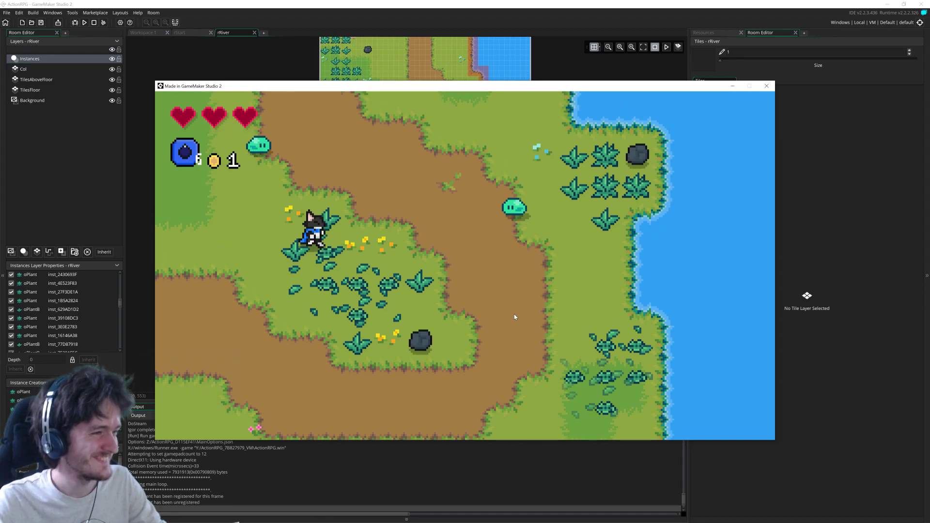
Step: Cut the plants at the central group's northwest edge
key("Right")
key("Left")
key("shift")
key("Left")
key("shift")
key("Down")
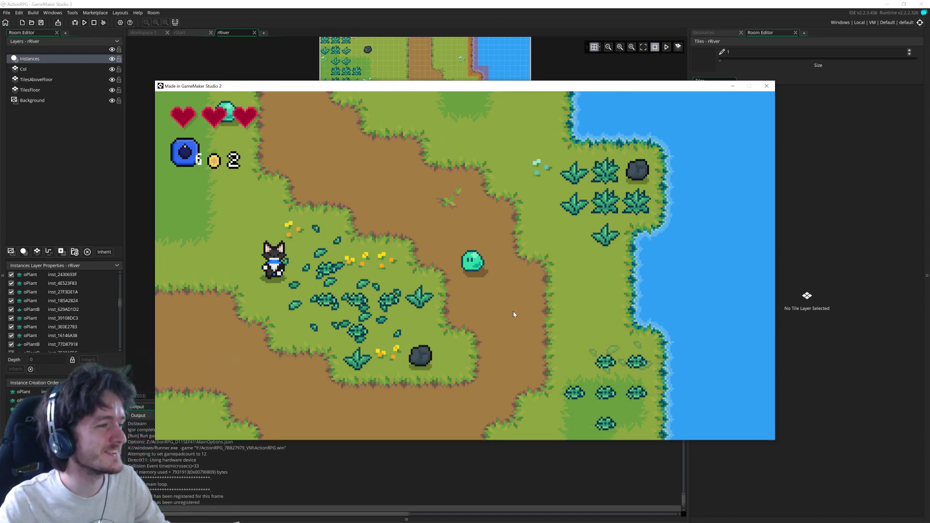
Step: Cut the central group's remaining eastern and southern plants
key("Right")
key("shift")
key("Down")
key("Left")
key("shift")
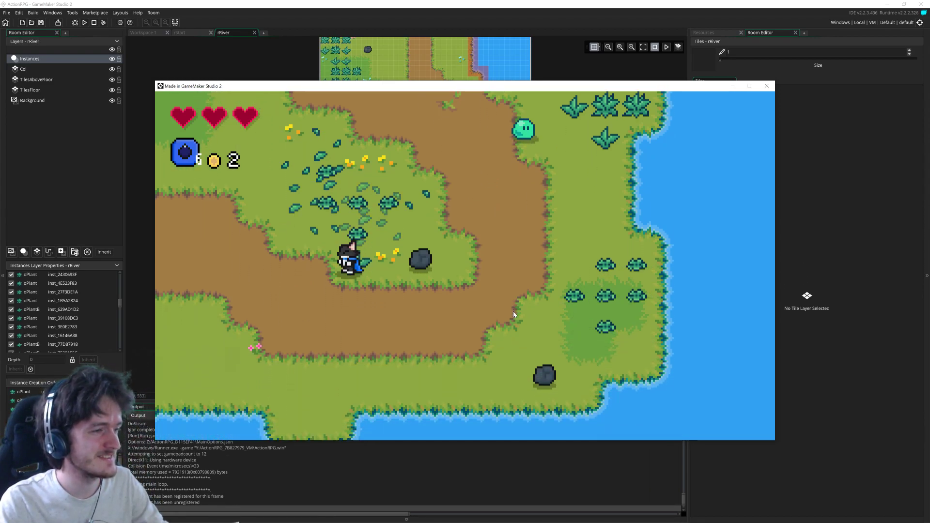
key("Left")
key("Right")
key("shift")
key("Down")
Step: Lift the rock near the southern shore, carry it west and restart the game
key("Right")
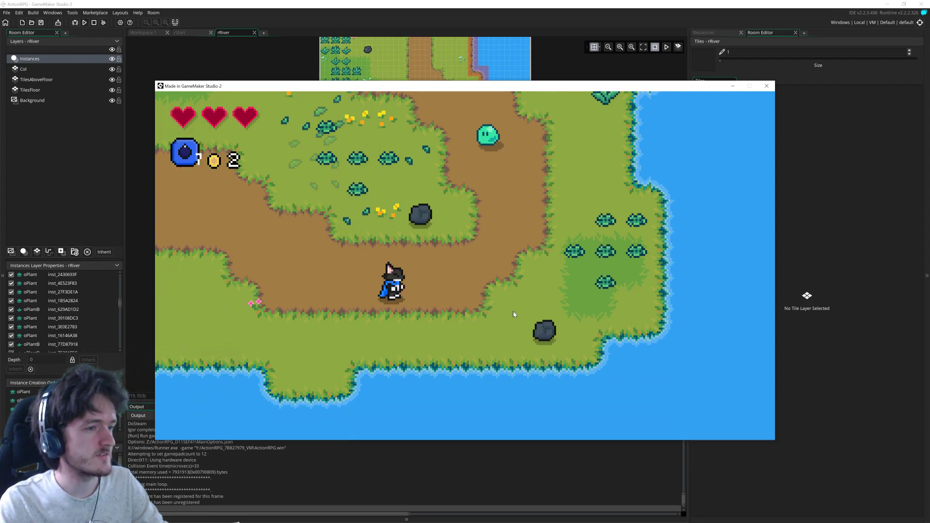
key("space")
key("Left")
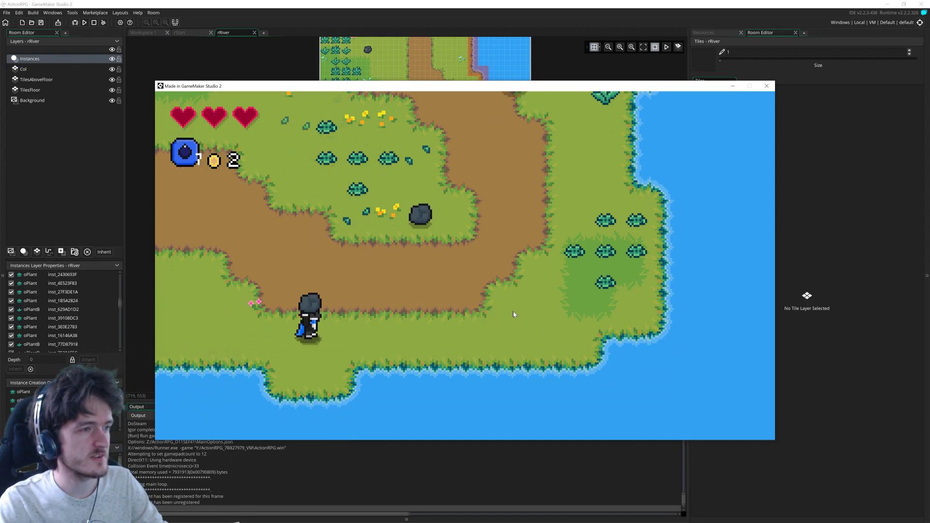
key("Up")
key("Right")
key("Left")
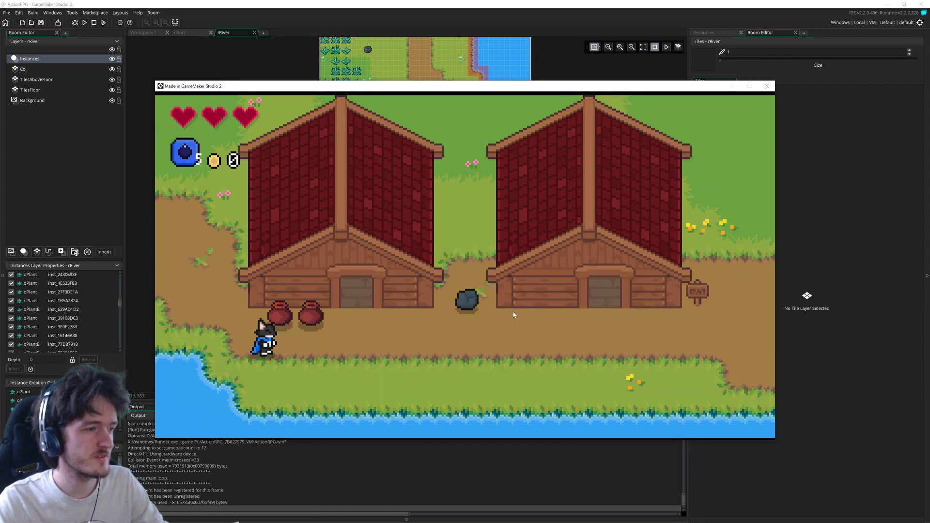
Step: Walk the hero from the village back to the river room's central plant group
key("Right")
key("Right")
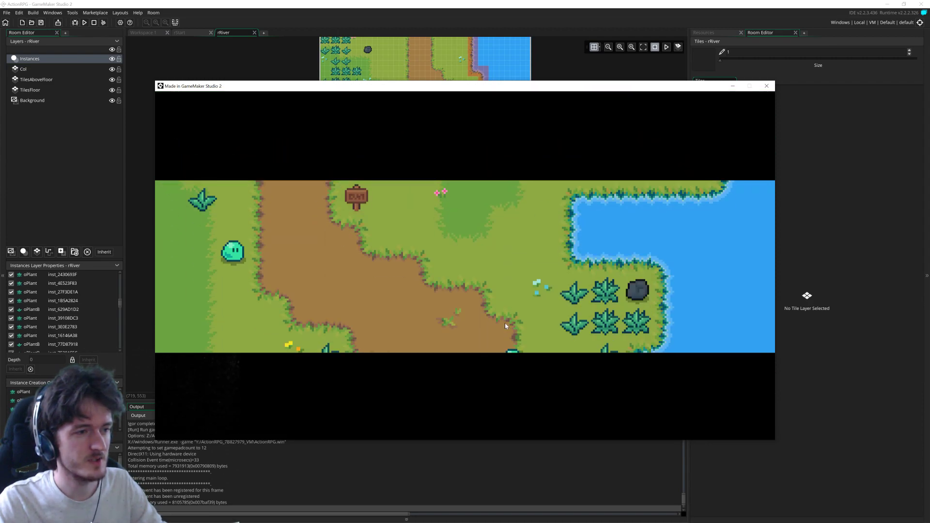
key("Right")
key("Down")
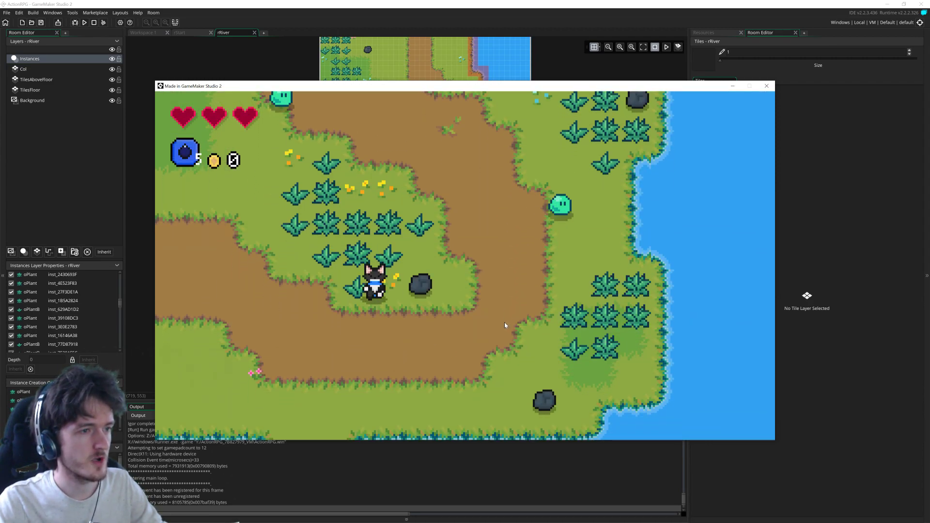
Step: Cut down the southeast plant group again and head north along the river bank
key("Right")
key("shift")
key("Right")
key("shift")
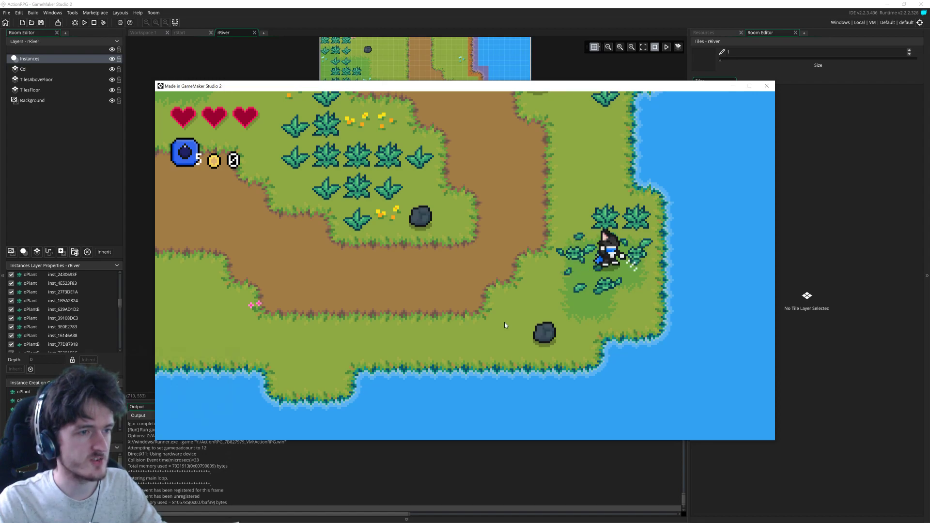
key("Up")
key("shift")
key("Right")
key("shift")
key("Up")
key("Down")
key("Up")
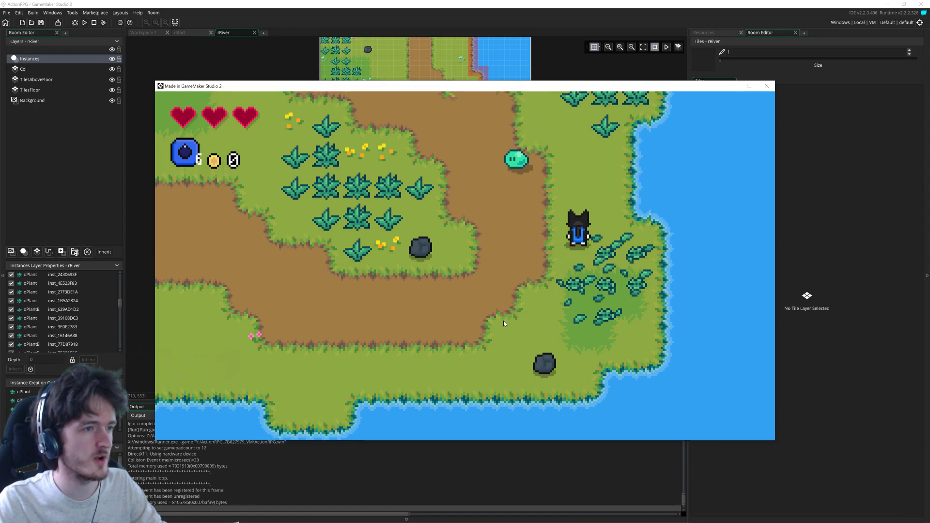
Step: Fight the slime next to the eastern plant group with the sword
key("Left")
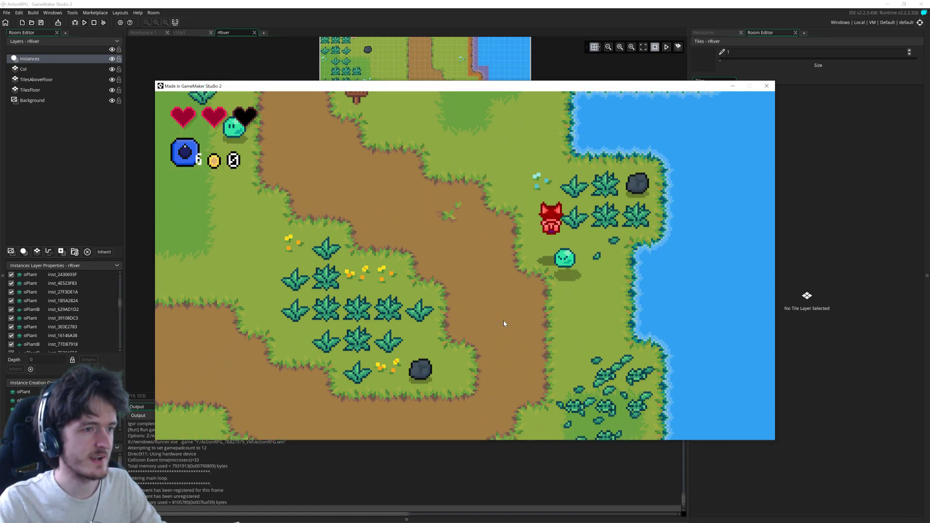
key("Right")
key("shift")
key("shift")
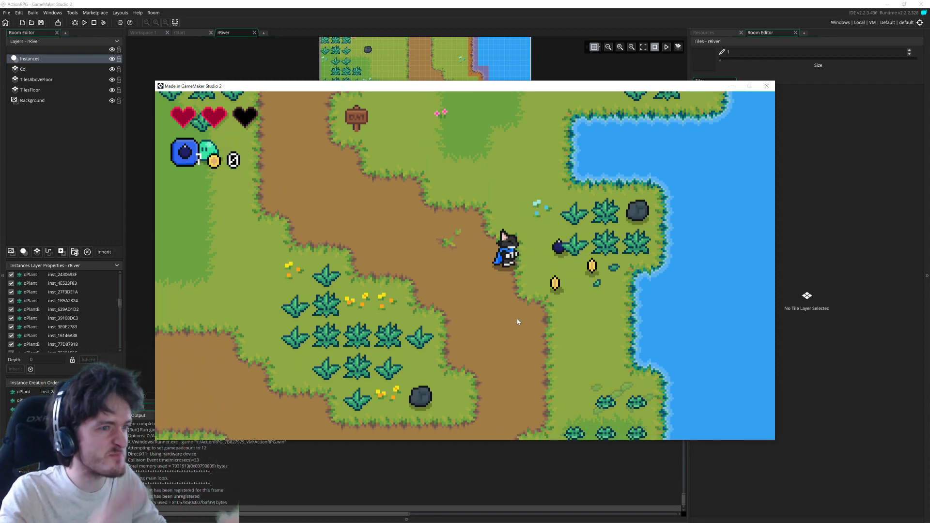
Step: Collect the slime's drops and cut the plants of the eastern group
key("Right")
key("Up")
key("shift")
key("Right")
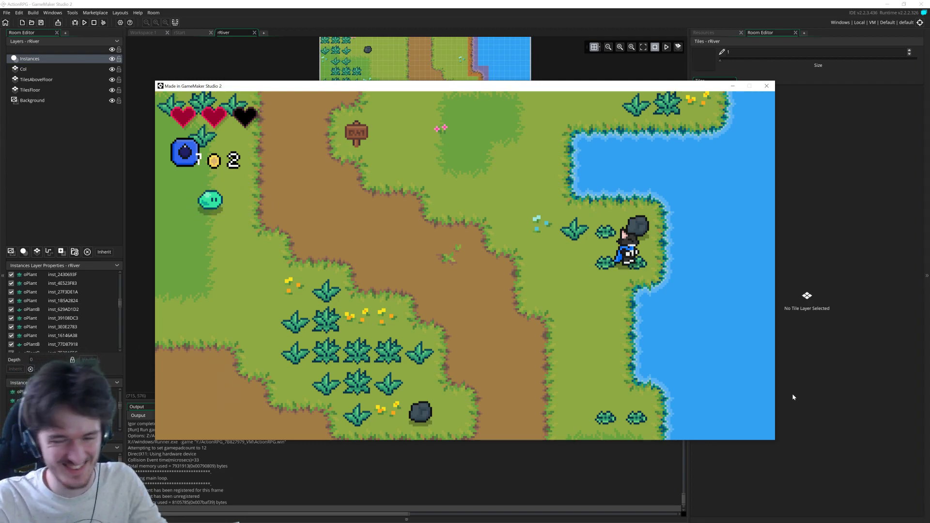
key("a")
key("shift")
Step: Lift the rock beside the eastern plant group and carry it west
key("w")
key("d")
key("s")
key("w")
key("space")
key("a")
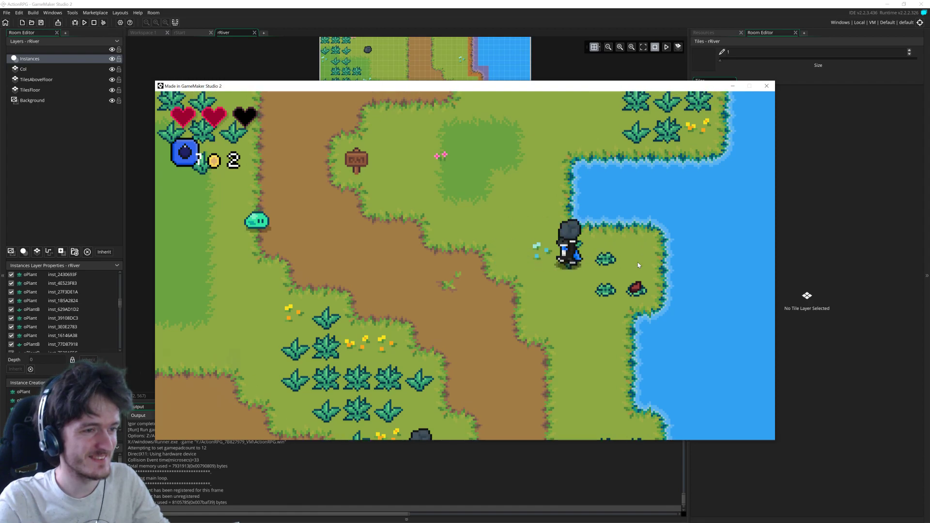
Step: Restart the game and walk the hero from the village to the river room
key("r")
key("d")
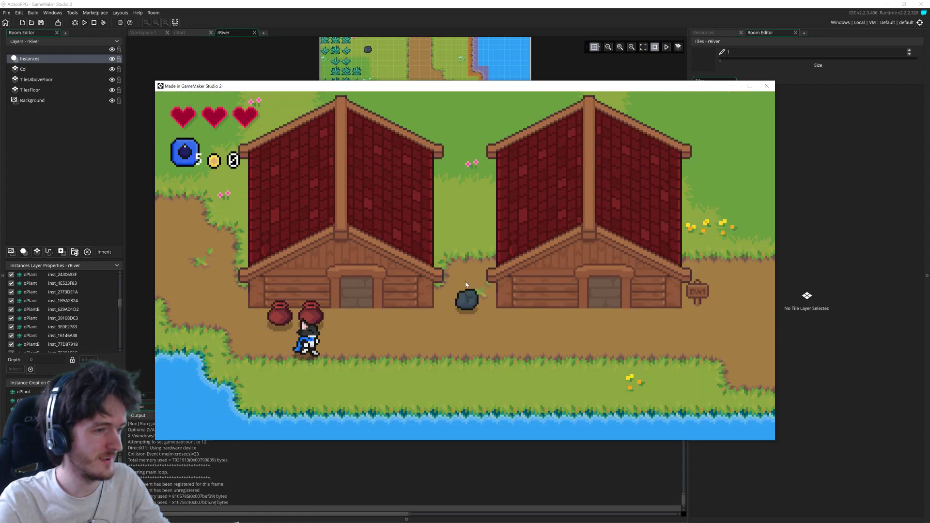
key("w")
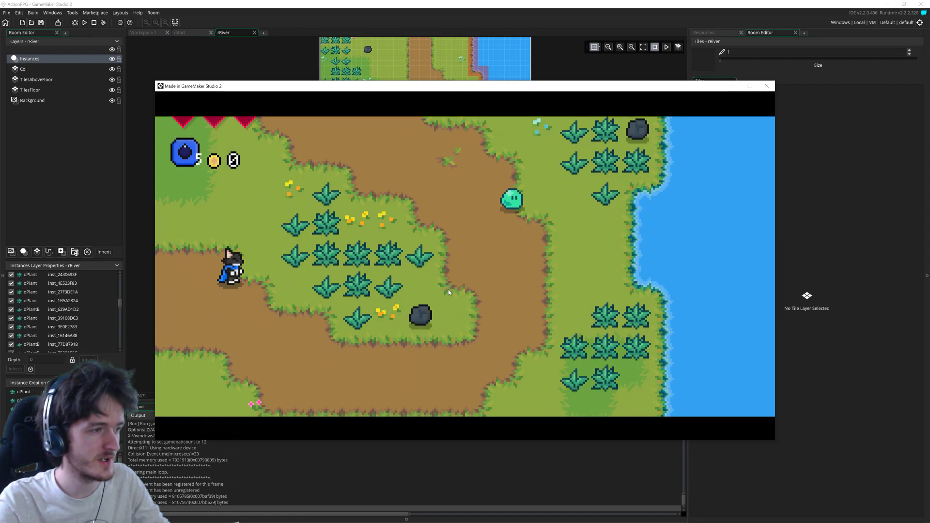
Step: Slash the central group's middle and southern plants and pick up the coins they drop
key("d")
key("shift")
key("shift")
key("shift")
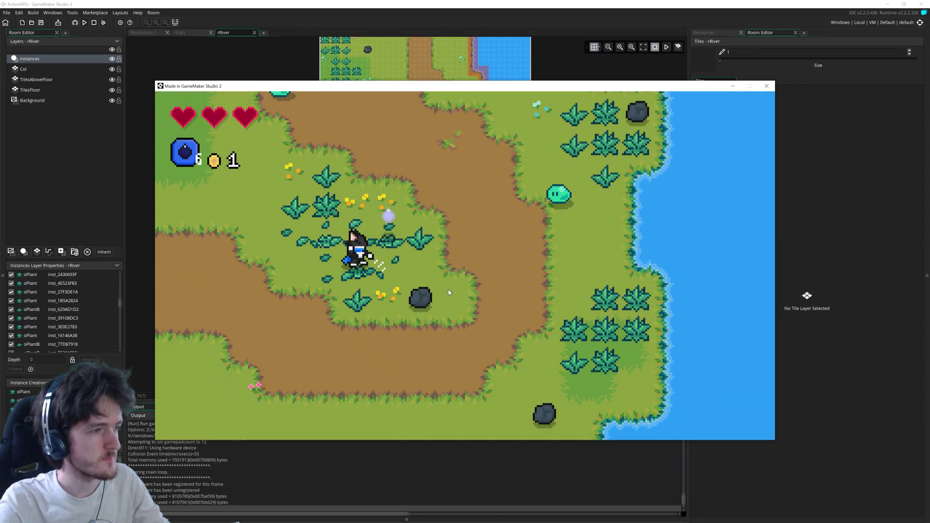
key("d")
key("w")
key("a")
key("s")
key("shift")
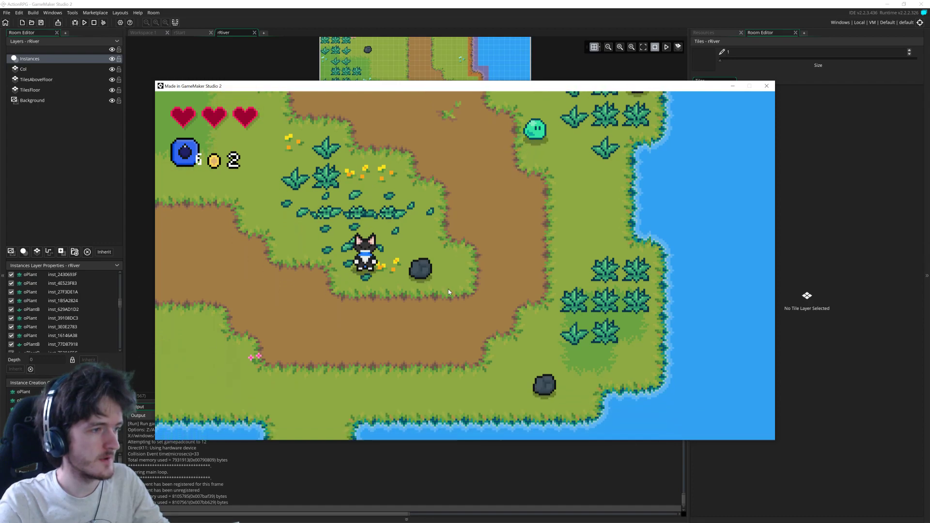
Step: Cut the central group's northwest plants and walk up the path to the slime
key("w")
key("a")
key("shift")
key("a")
key("shift")
key("d")
key("w")
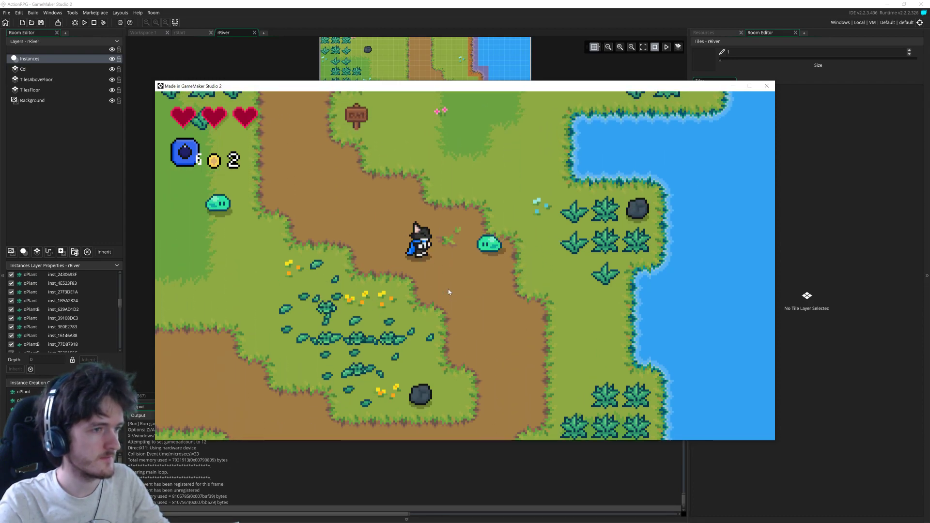
Step: Defeat the slime on the path, collect its drops and head west
key("d")
key("shift")
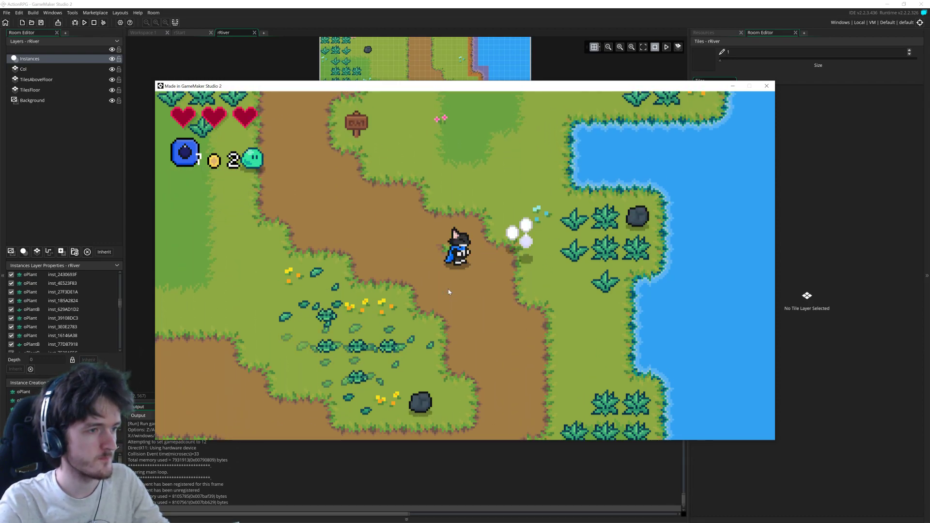
key("d")
key("w")
key("a")
key("s")
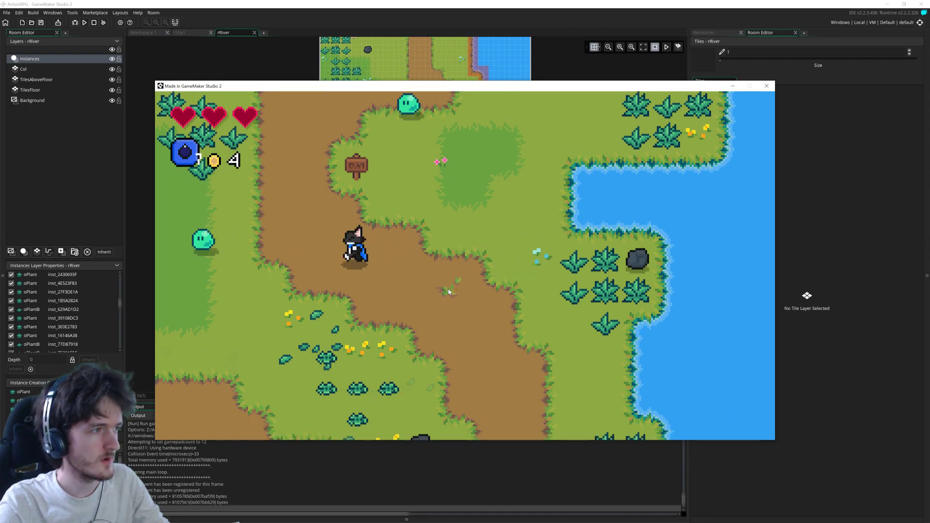
Step: Fight the western slime and cut the lower plants of the western group
key("w")
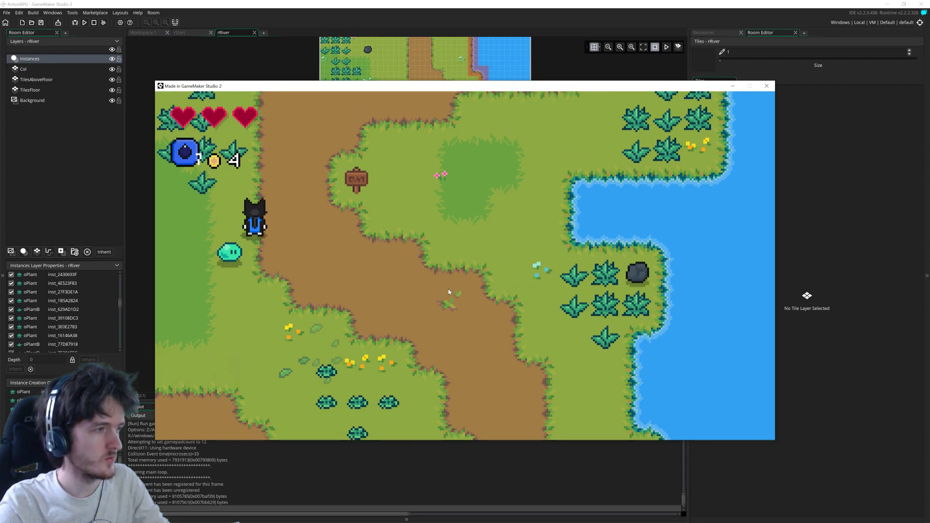
key("a")
key("s")
key("d")
key("shift")
key("shift")
key("d")
key("w")
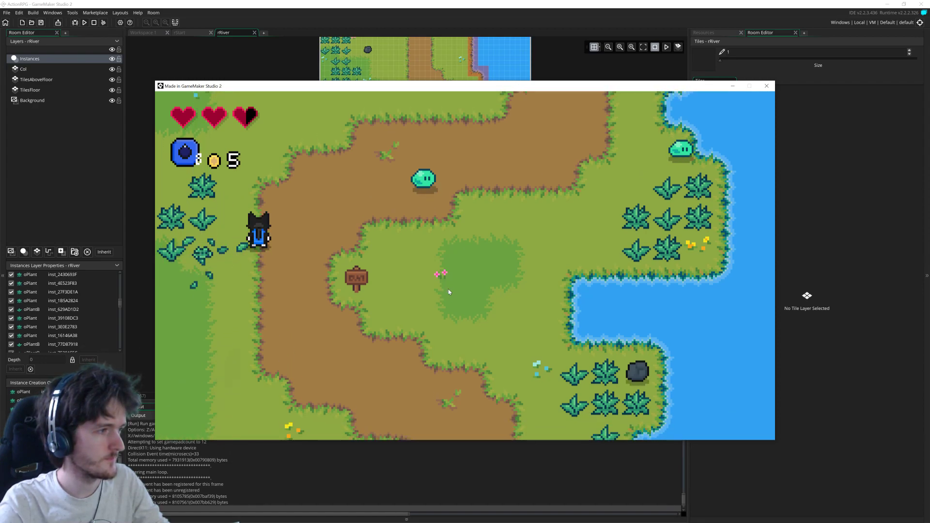
Step: Cut the remaining plants of the western group and move toward the north
key("a")
key("shift")
key("d")
key("shift")
key("a")
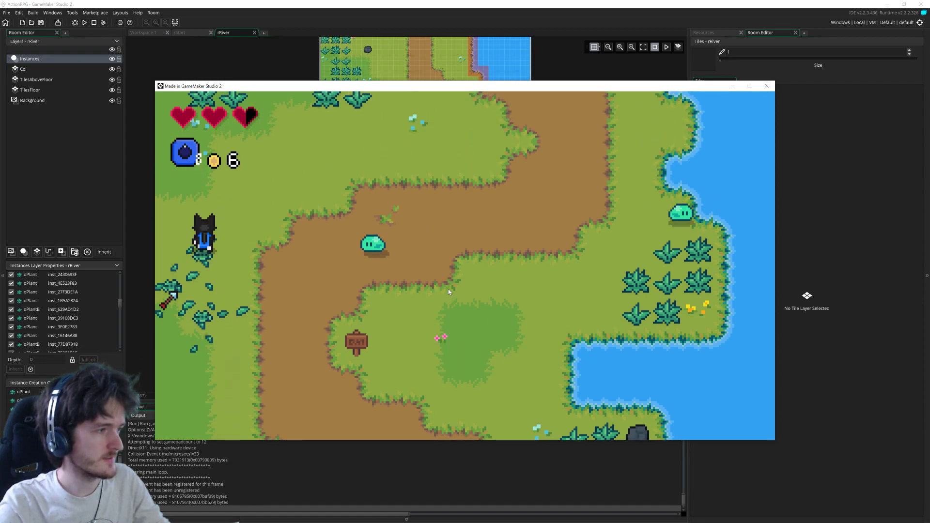
Step: Head north through the northwestern plant field, cutting its plants up to the stone wall
key("d")
key("w")
key("w")
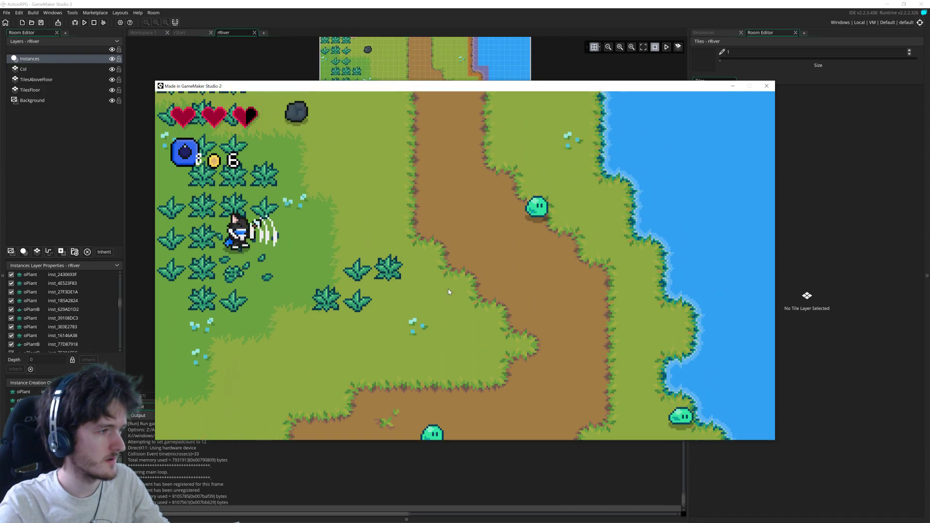
key("a")
key("w")
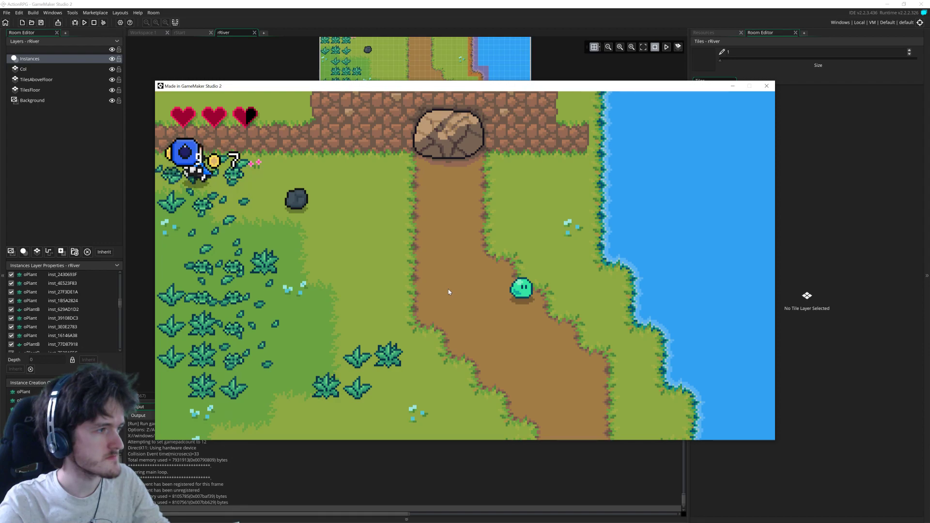
Step: Collect the dropped items and cut more of the northwestern field's plants on the way back south
key("s")
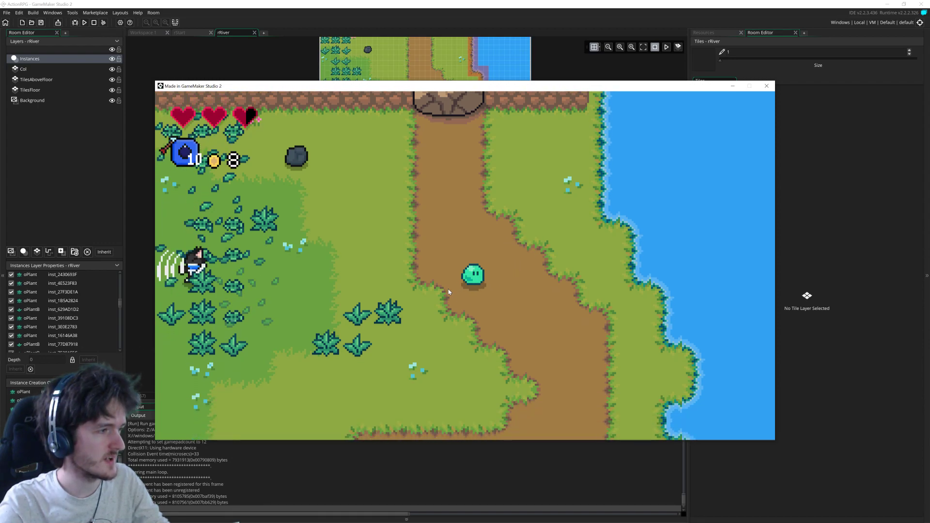
key("s")
key("d")
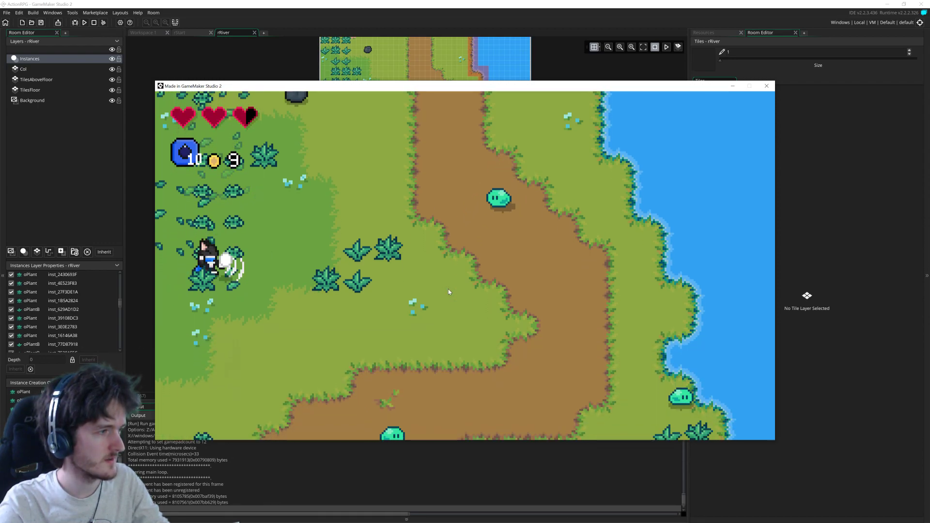
Step: Cut the field's remaining southern plants and the four-plant cluster just west of the path
key("w")
key("a")
key("s")
key("d")
key("a")
key("shift")
key("d")
key("w")
key("d")
key("shift")
key("w")
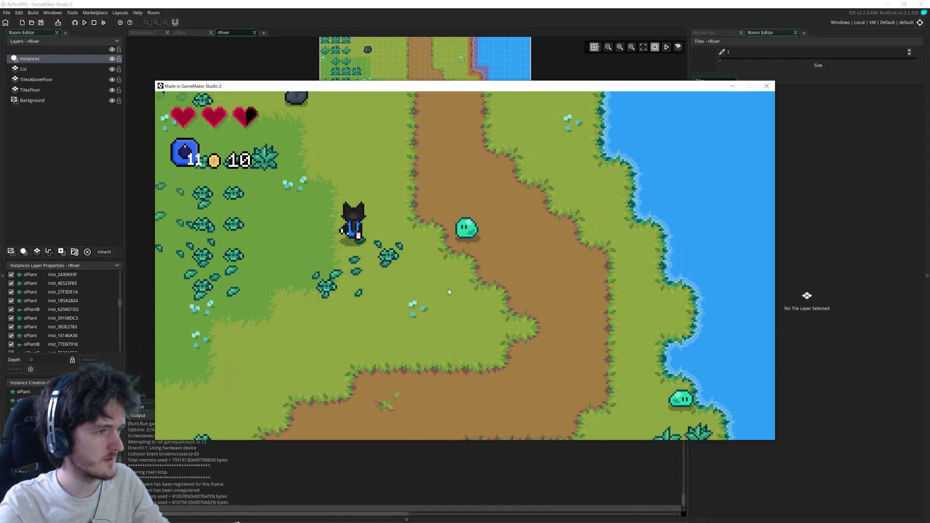
Step: Cut the last plant on the field's eastern edge and return north to the row below the stone wall
key("a")
key("s")
key("d")
key("shift")
key("w")
key("a")
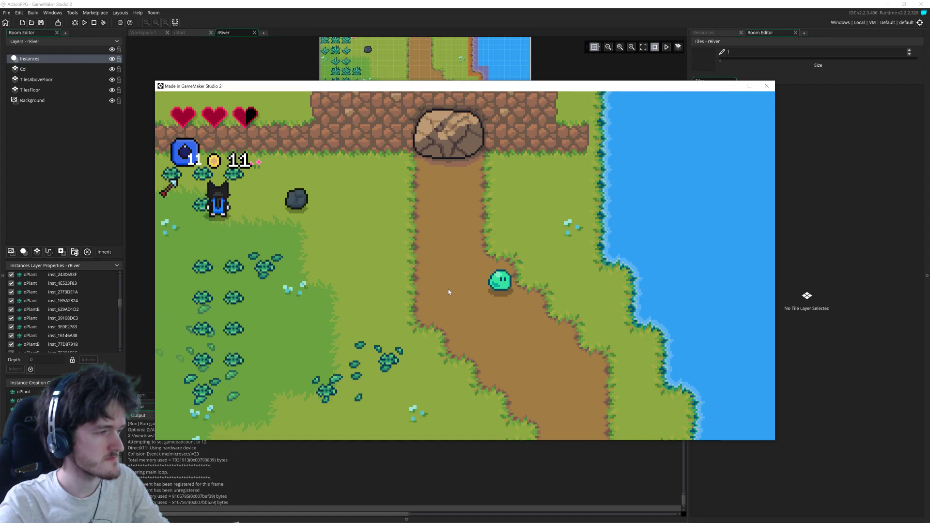
Step: Walk around the cut plants near the stone wall, head south and close the test run
key("d")
key("s")
key("space")
key("a")
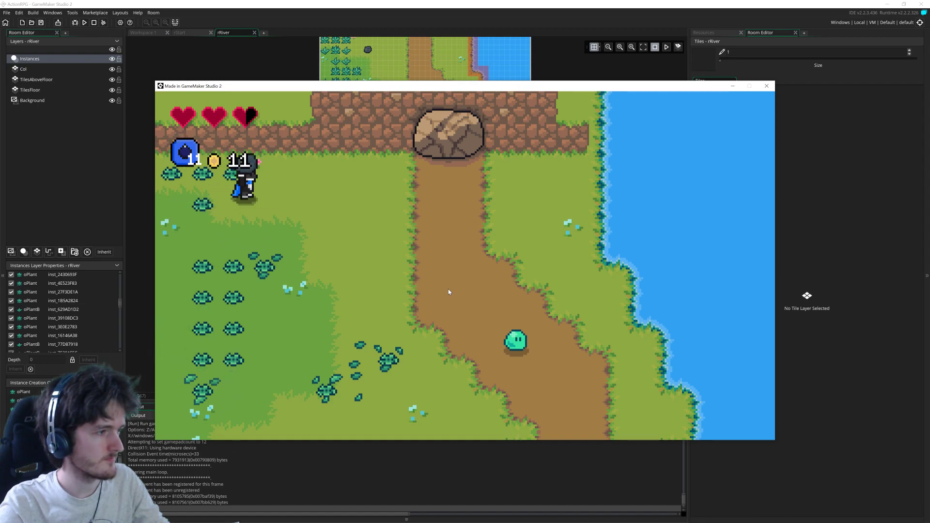
key("s")
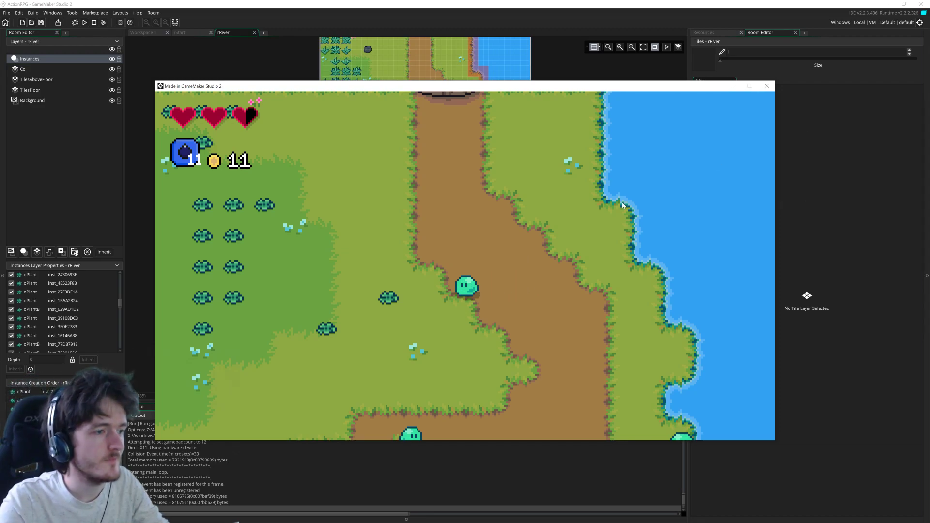
left_click(767, 87)
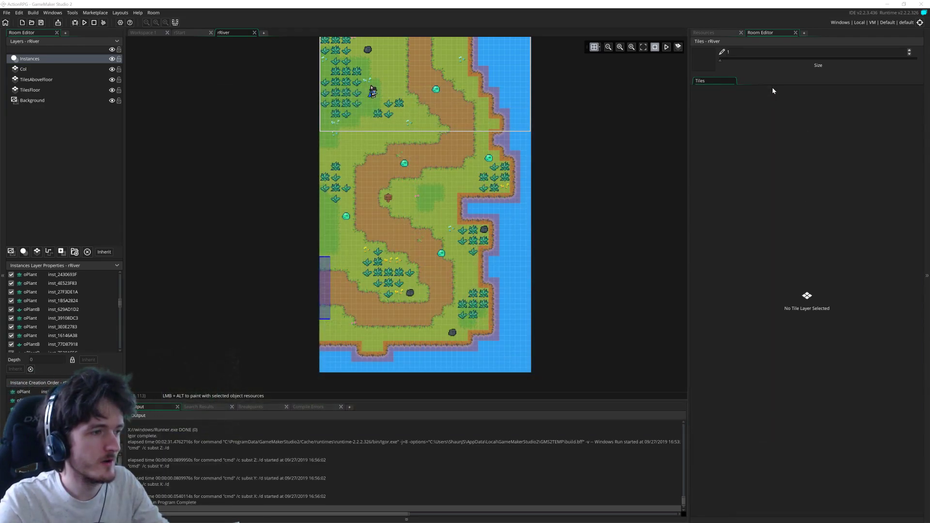
Step: Check the instance properties of the rock beside rRiver's central plant group
left_click(410, 293)
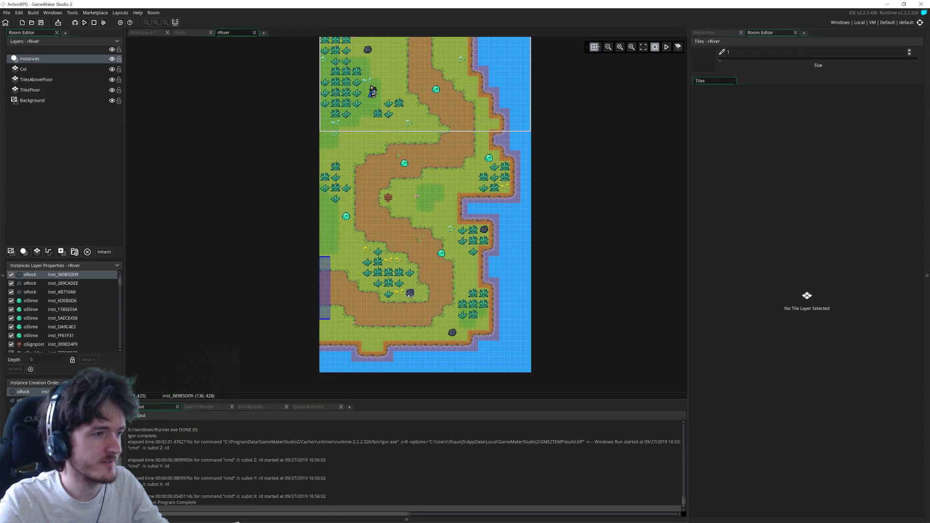
double_click(410, 293)
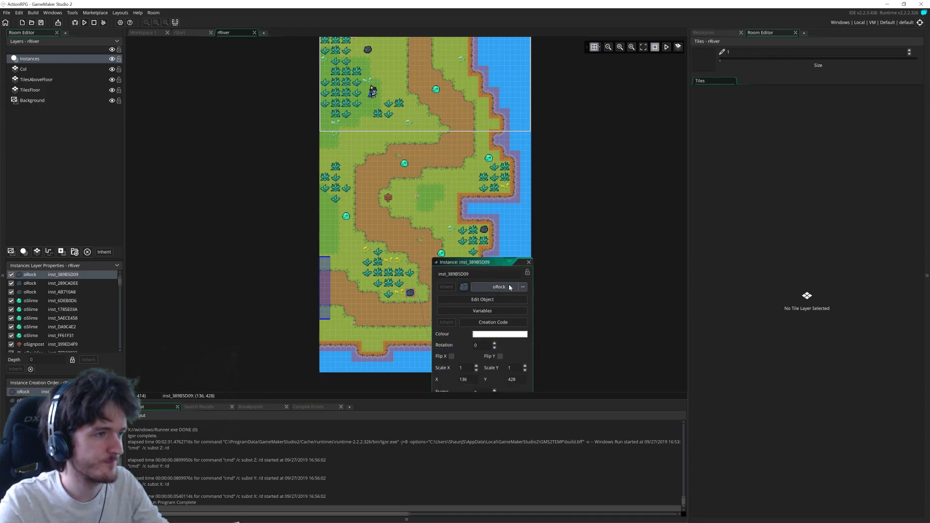
left_click(528, 262)
middle_click_drag(489, 290, 497, 212)
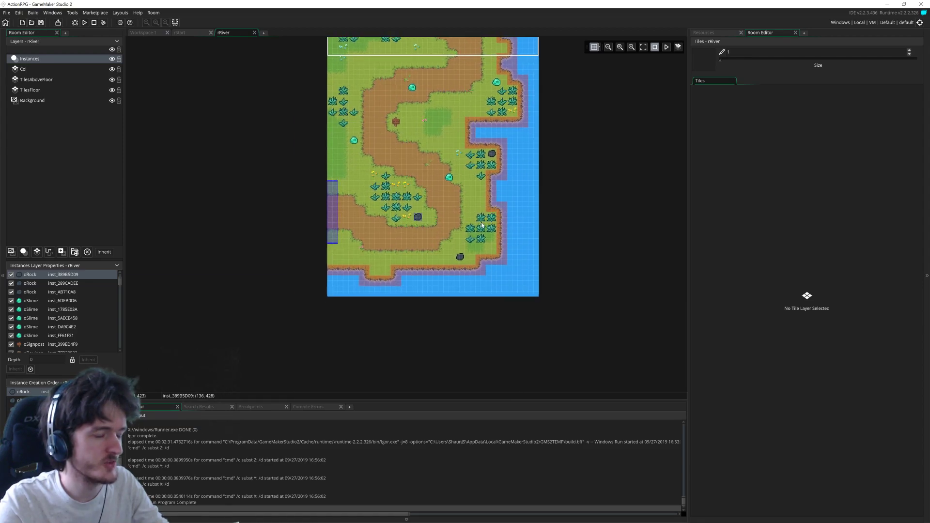
scroll(439, 221, "up", 6, "ctrl")
double_click(407, 208)
middle_click_drag(458, 283, 357, 351)
scroll(357, 349, "down", 1)
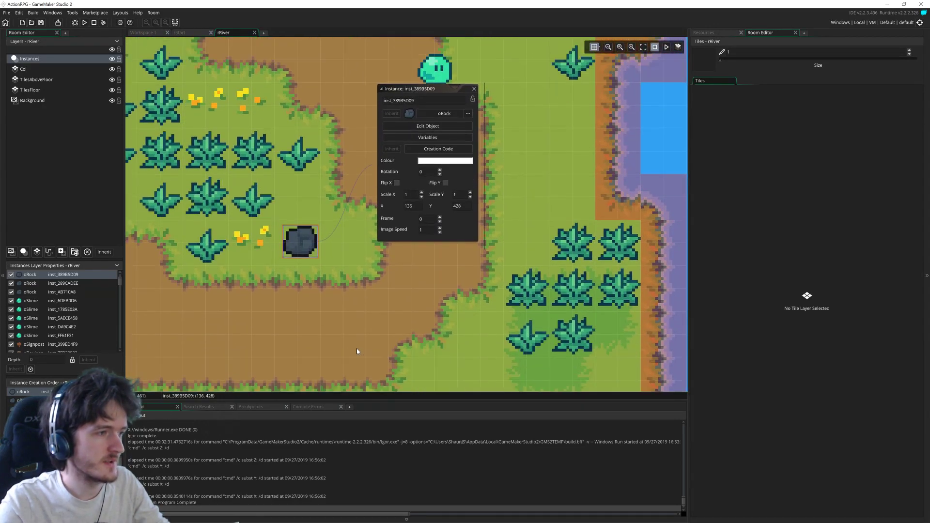
scroll(356, 347, "down", 1, "ctrl")
scroll(356, 345, "down", 2, "ctrl")
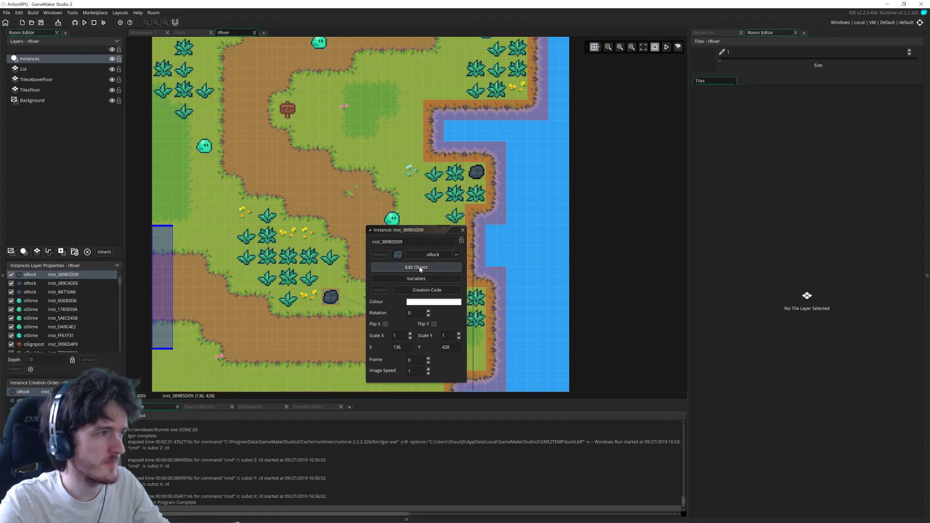
left_click(461, 230)
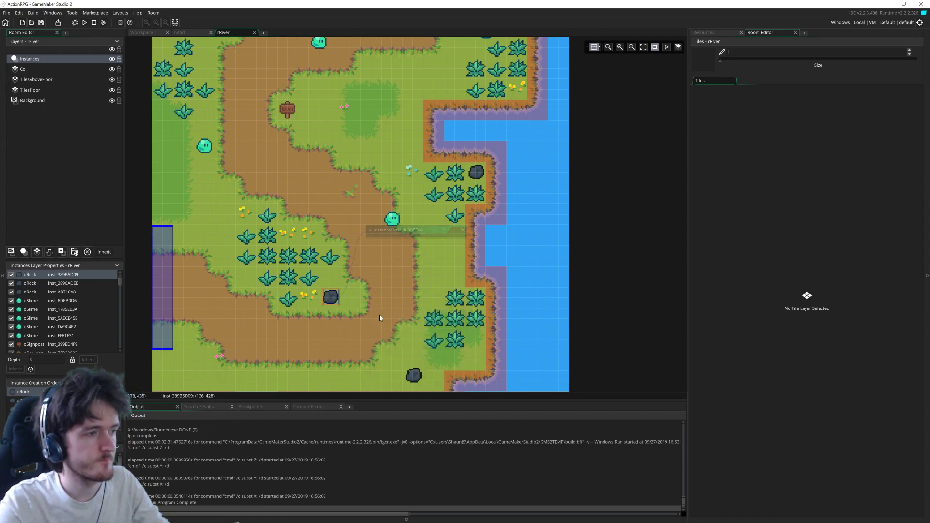
Step: Open the oRock object for editing from the rock instance beside the central plant group
middle_click_drag(354, 296, 408, 321)
double_click(391, 321)
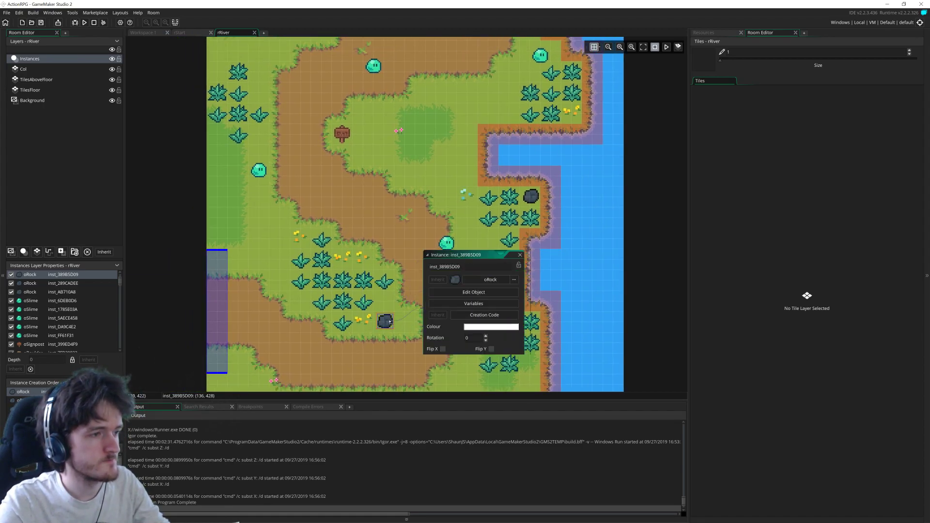
left_click(470, 296)
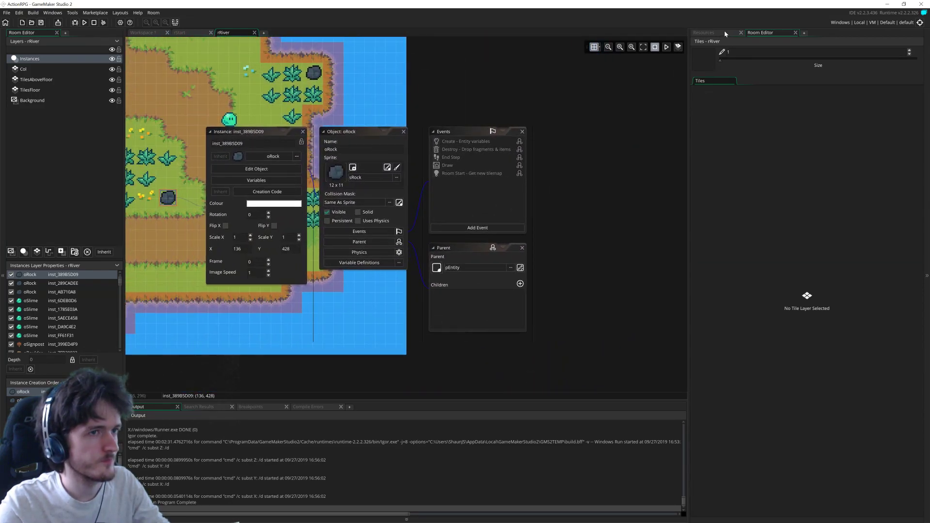
Step: Open the oPlayer object's Step event code from the project resources
left_click(726, 34)
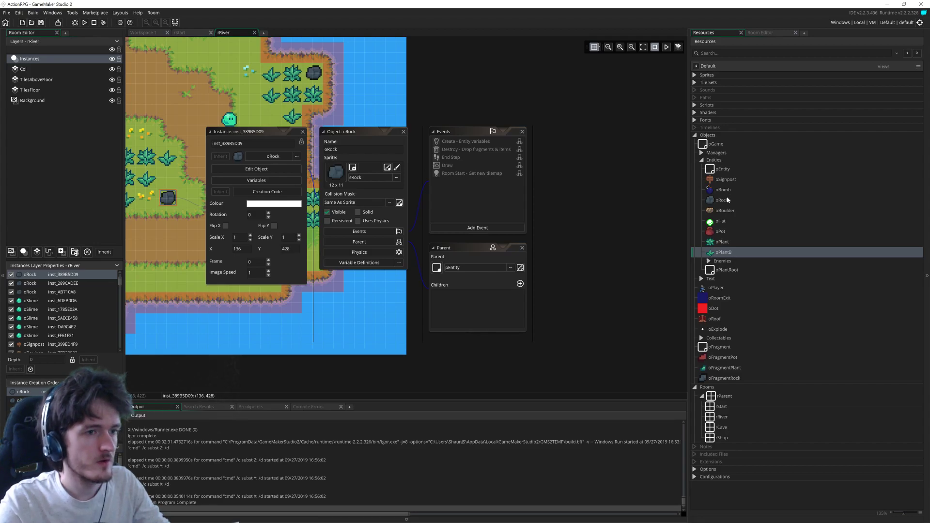
left_click(702, 152)
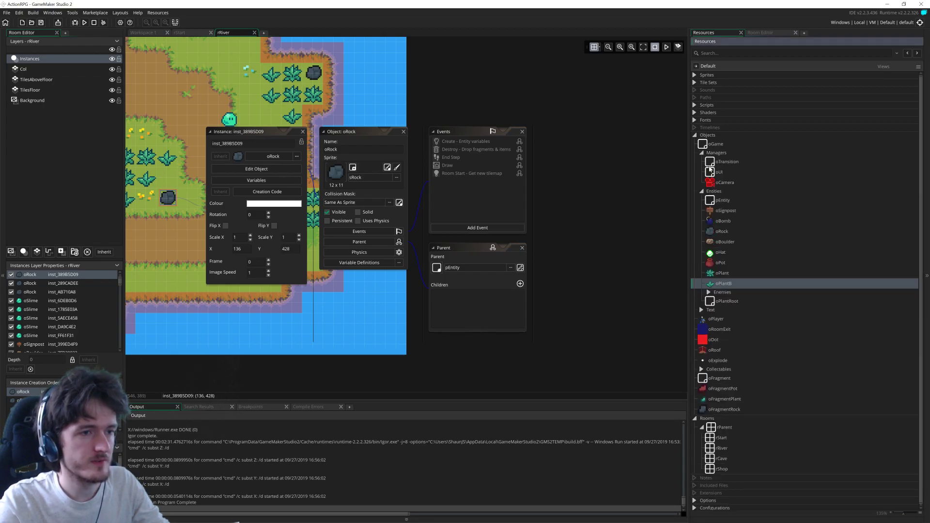
double_click(716, 319)
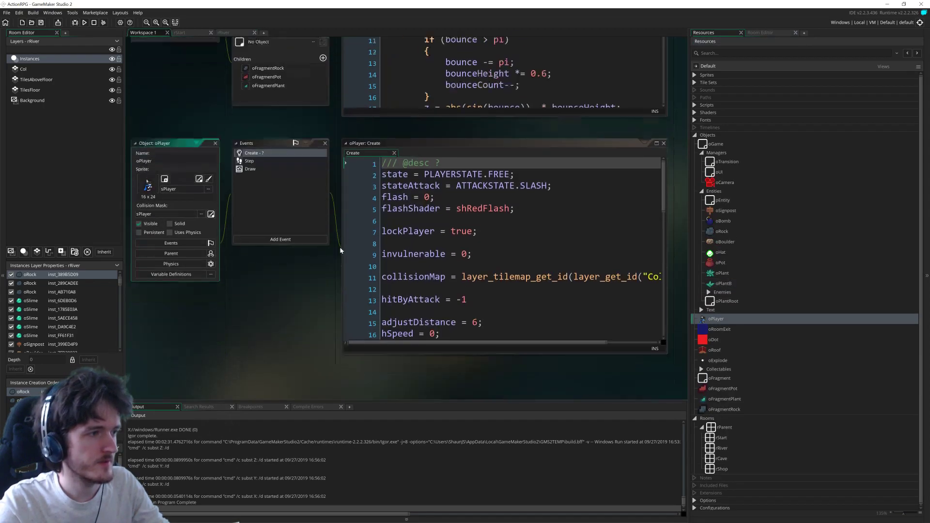
left_click(185, 115)
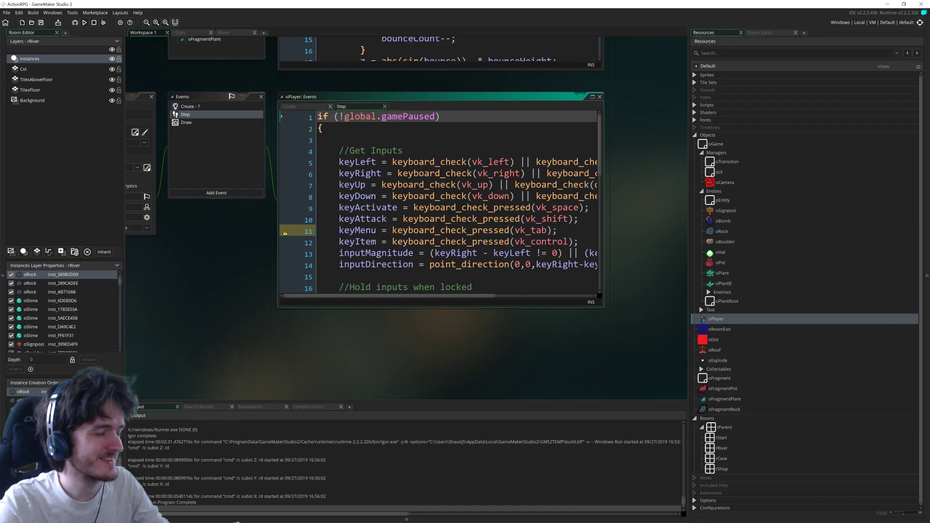
Step: Enlarge the Step event's code window and open the PlayerStateFree script called in its state machine
left_click_drag(604, 308, 777, 460)
middle_click_drag(266, 341, 146, 297)
scroll(440, 230, "down", 6)
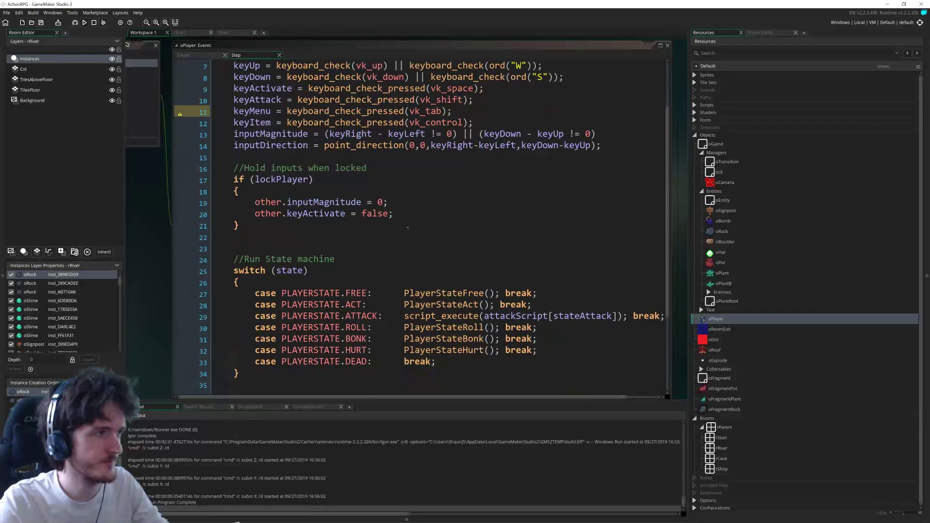
middle_click(438, 179)
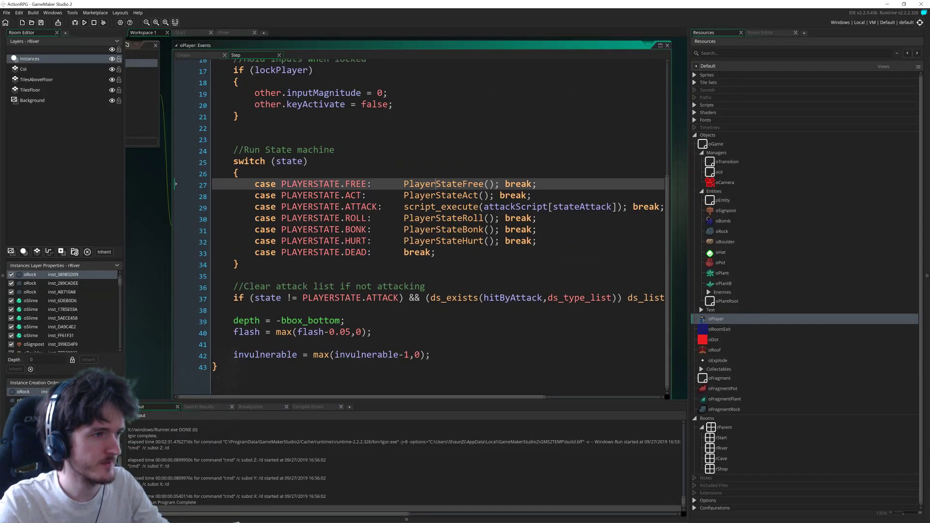
Step: Maximize the PlayerStateFree script and go to its entity activation code
middle_click_drag(459, 50, 591, 81)
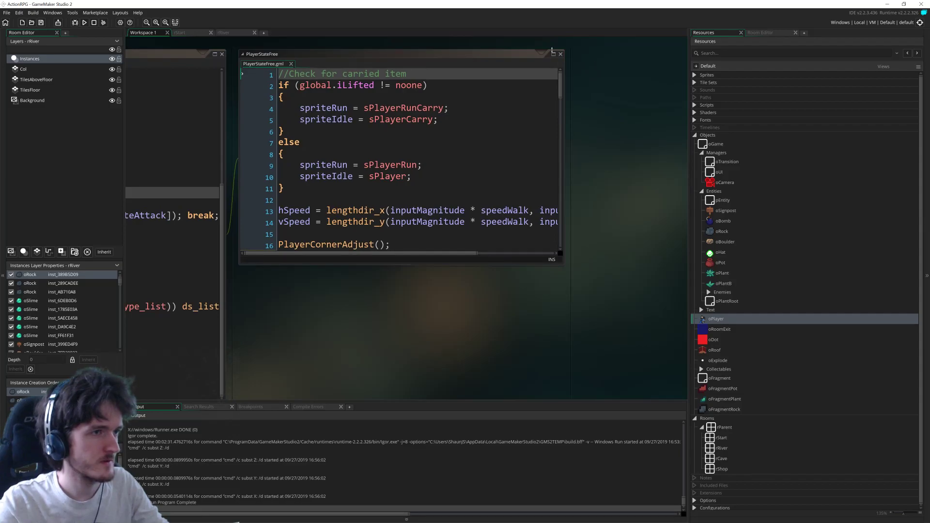
left_click(553, 54)
left_click_drag(686, 76, 657, 186)
left_click(624, 214)
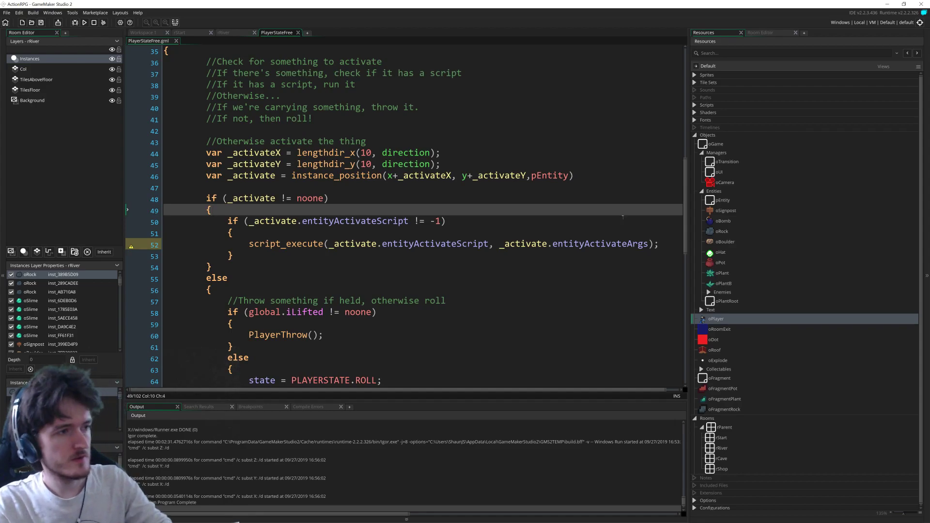
Step: Enlarge the code text, widen the editor area and shrink the output area below it
scroll(623, 217, "up", 3, "ctrl")
left_click_drag(689, 263, 813, 274)
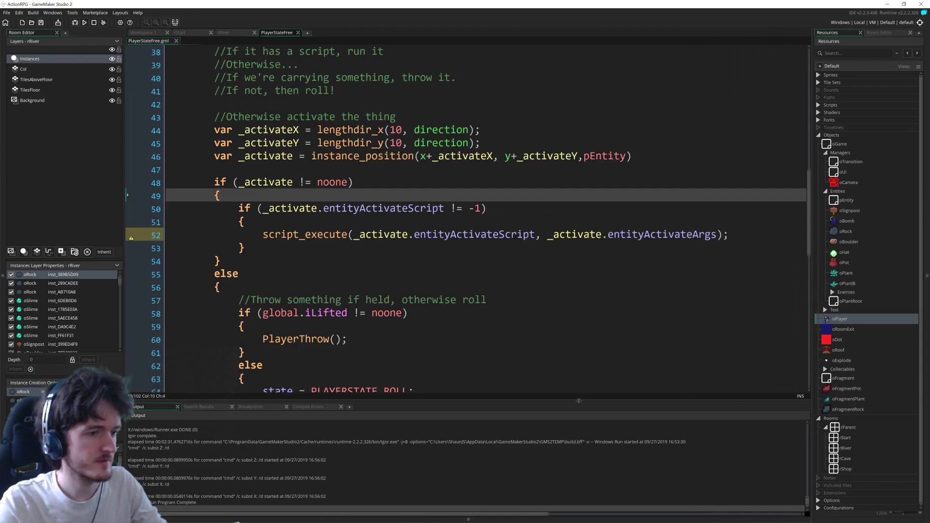
left_click_drag(579, 400, 578, 420)
left_click(533, 366)
Step: Review the PlayerStateFree script's keyActivate code, its throw and roll fallback, and the surrounding movement and attack sections
scroll(537, 330, "down", 3)
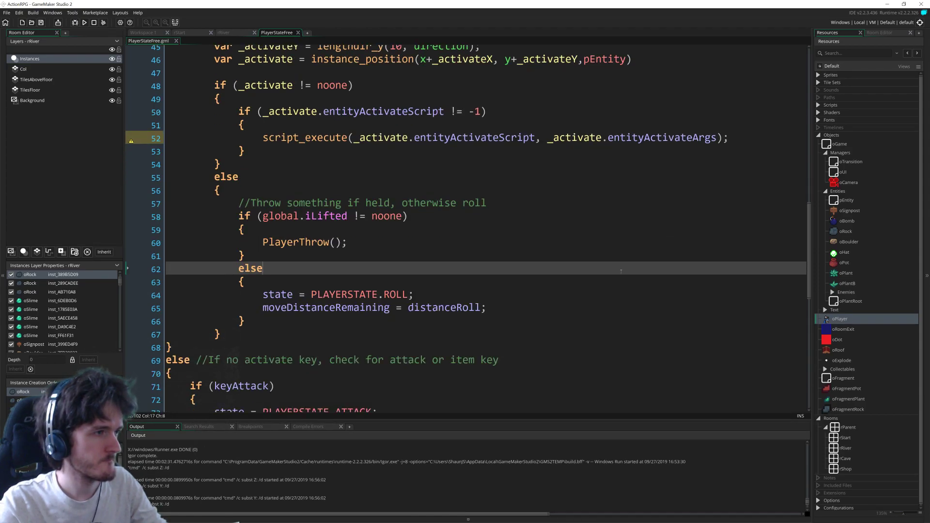
scroll(621, 272, "up", 5)
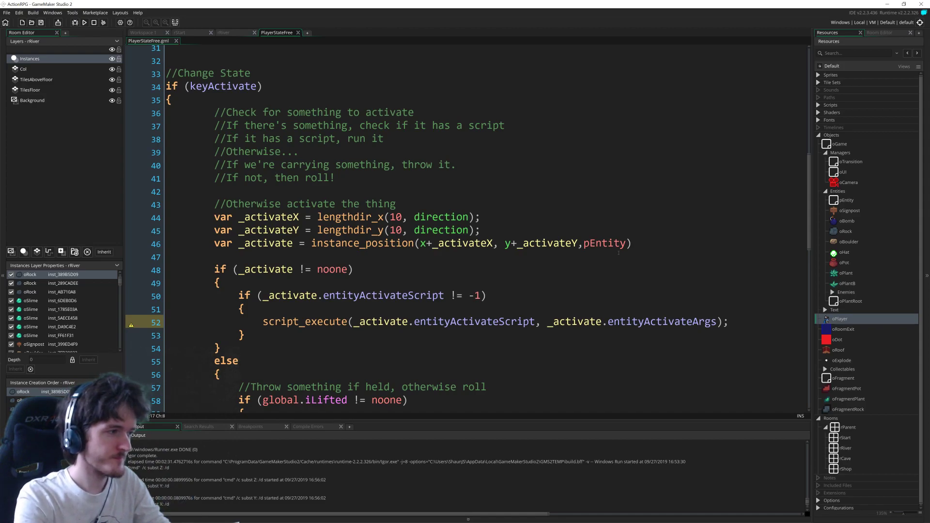
scroll(622, 249, "down", 2)
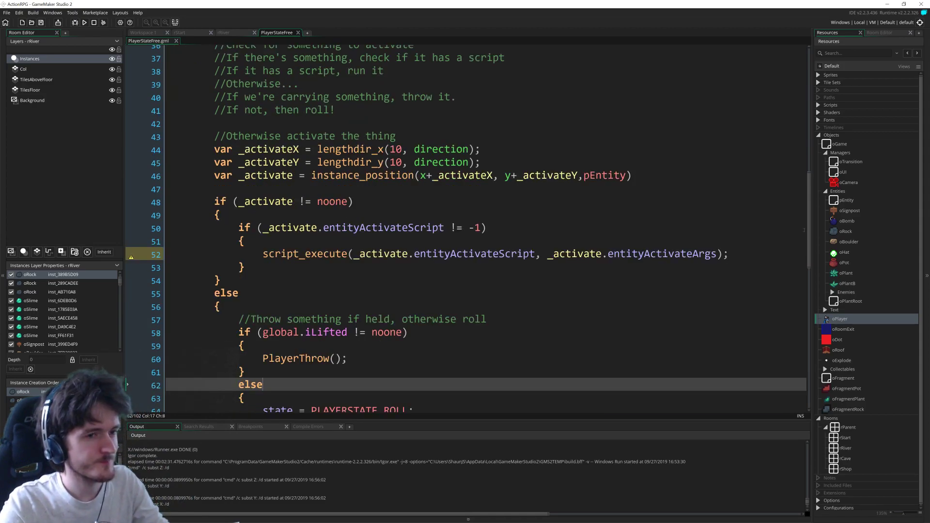
scroll(801, 284, "down", 13)
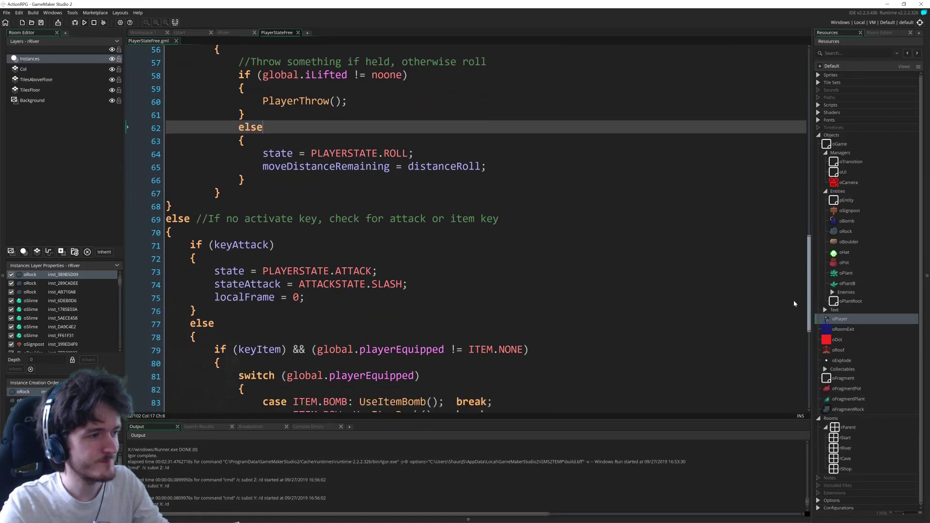
scroll(791, 388, "up", 17)
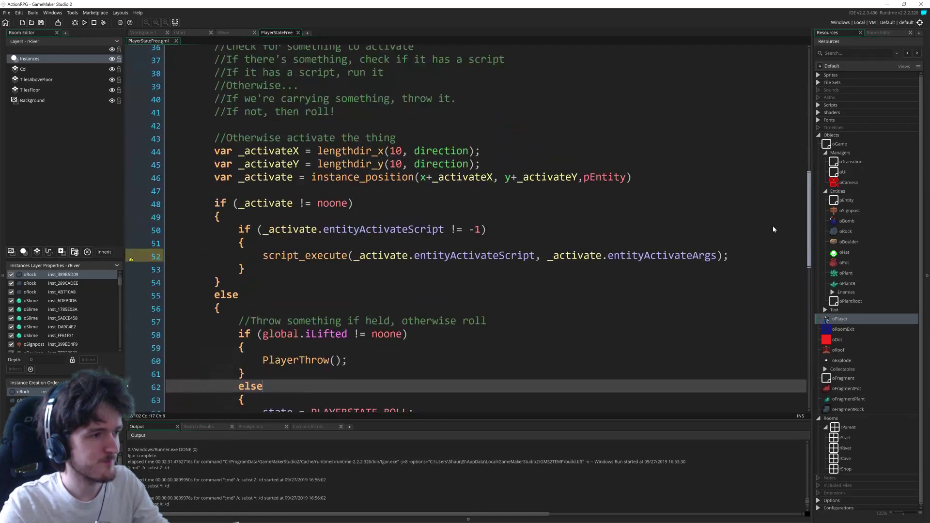
scroll(775, 183, "up", 8)
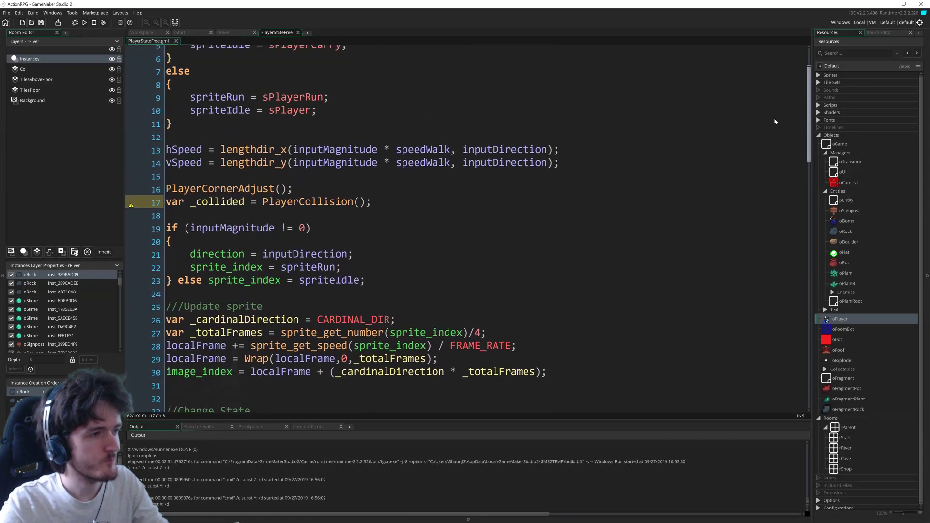
scroll(777, 96, "down", 14)
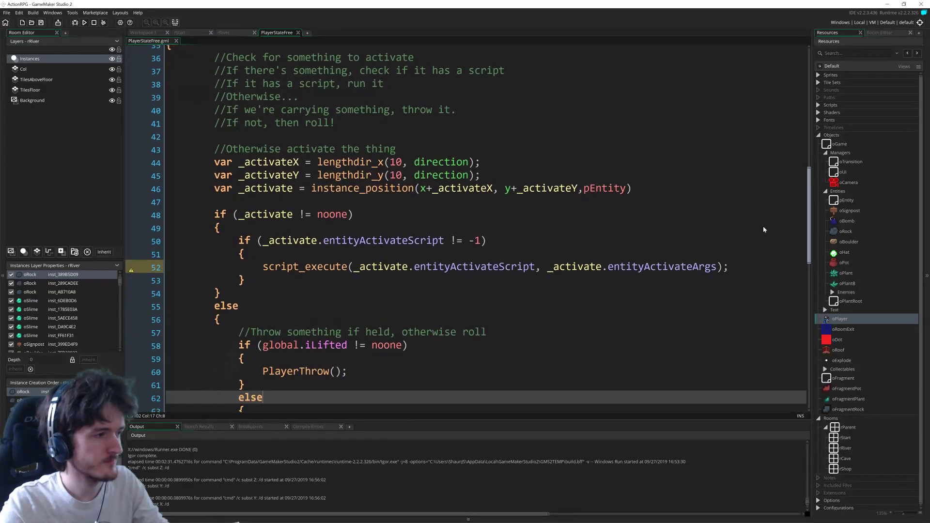
scroll(767, 261, "down", 2)
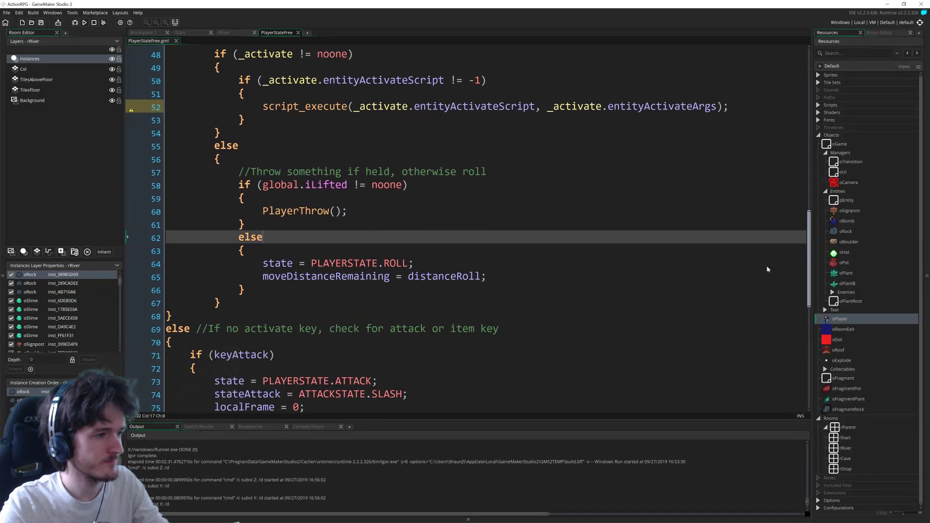
scroll(768, 270, "up", 7)
scroll(773, 230, "down", 4)
scroll(768, 211, "up", 2)
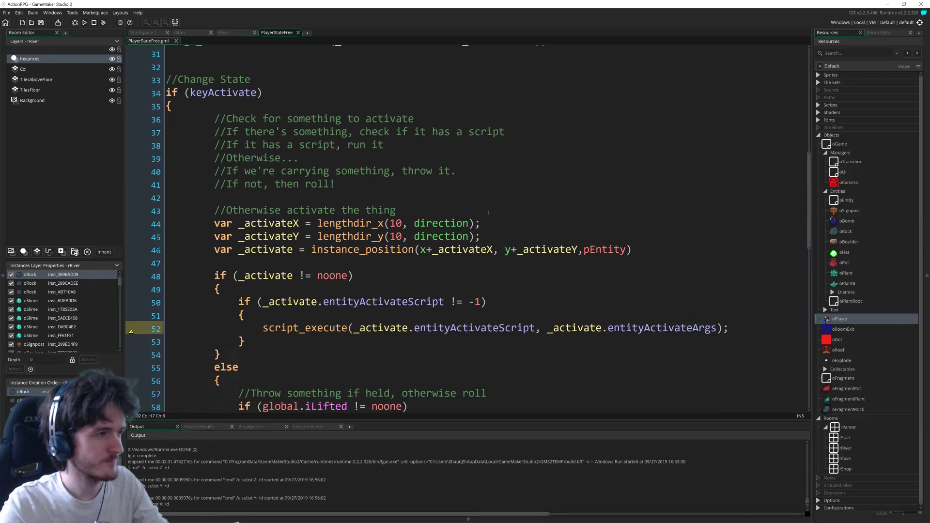
Step: Unindent the code inside the keyActivate block by one level, from the opening comments through the throw-or-roll branch
left_click(215, 119)
left_click_drag(210, 118, 376, 269)
scroll(300, 194, "down", 6)
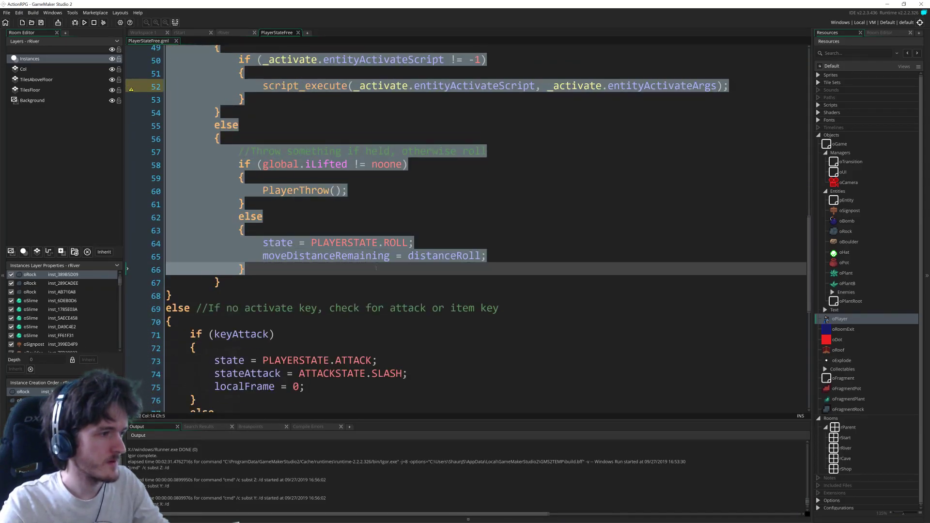
key("shift+Tab")
scroll(412, 286, "up", 2)
left_click(431, 283)
Step: Open the PlayerCollision script called near the start of PlayerStateFree and go to its Horizontal Entities section
scroll(436, 290, "up", 2)
scroll(436, 290, "up", 4)
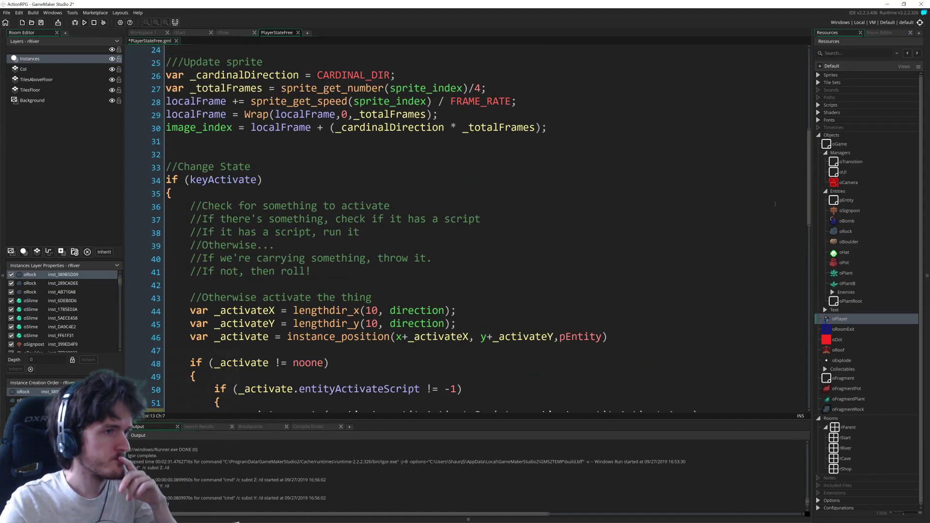
left_click_drag(808, 203, 805, 76)
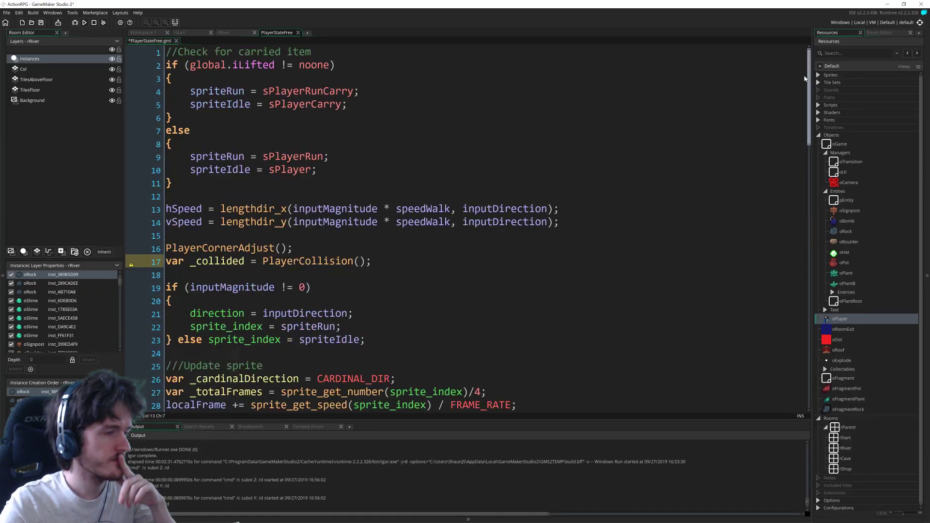
scroll(800, 140, "down", 2)
left_click(297, 201)
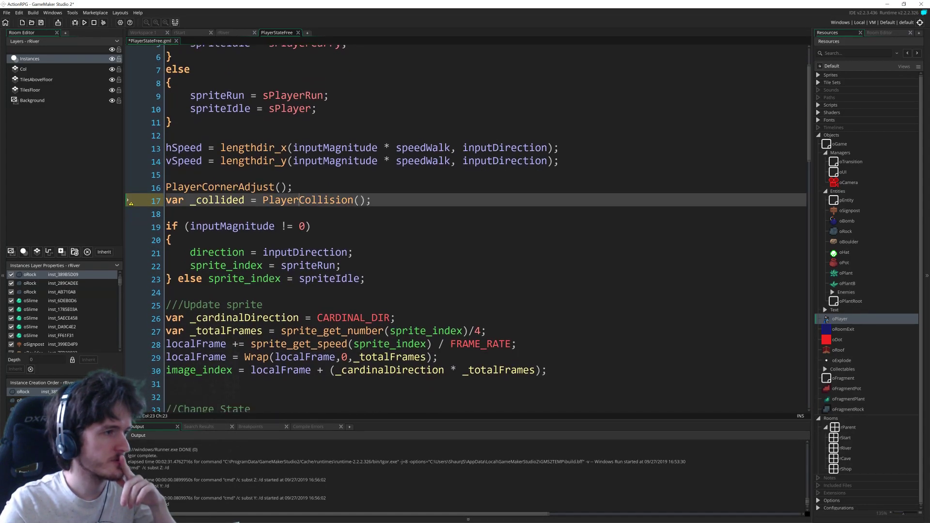
middle_click(315, 200)
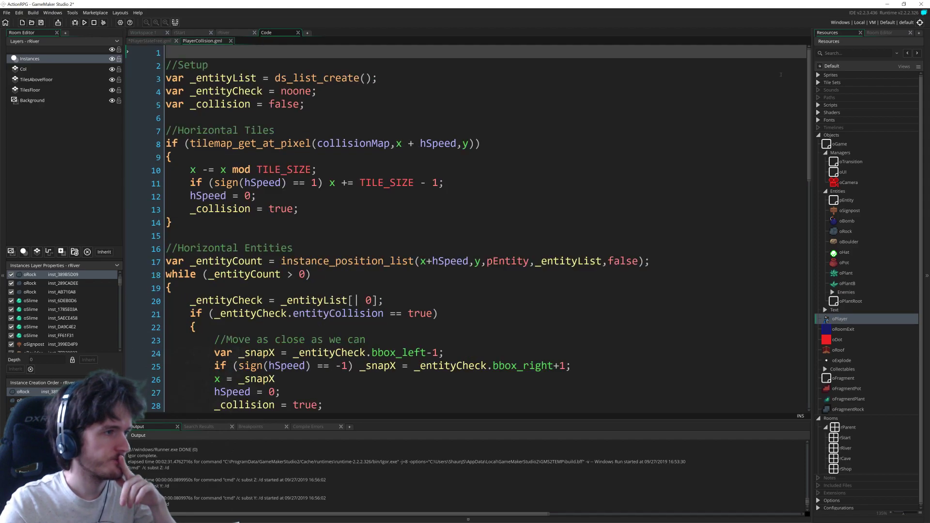
left_click_drag(808, 82, 813, 139)
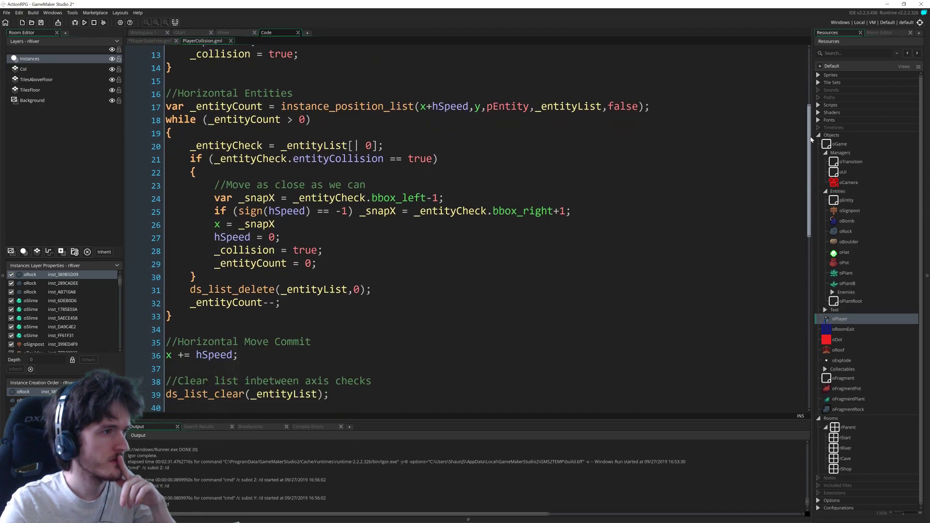
scroll(809, 148, "down", 1)
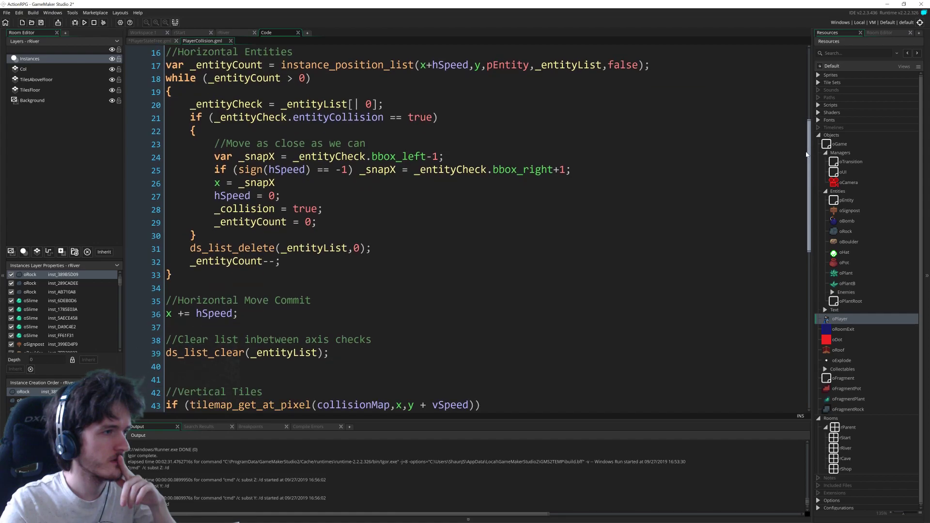
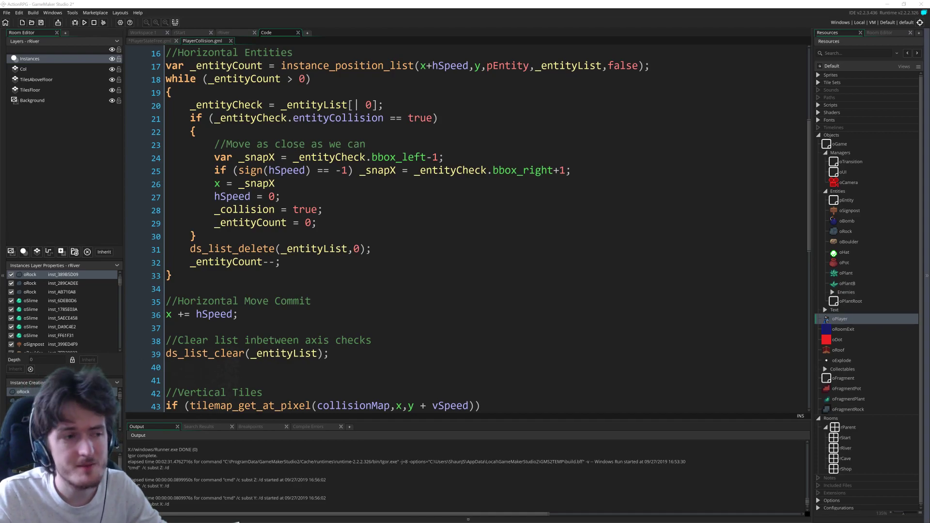
Step: Compare the horizontal and vertical tile and entity collision sections throughout the PlayerCollision script
left_click(547, 210)
scroll(546, 210, "down", 1)
scroll(547, 218, "up", 2)
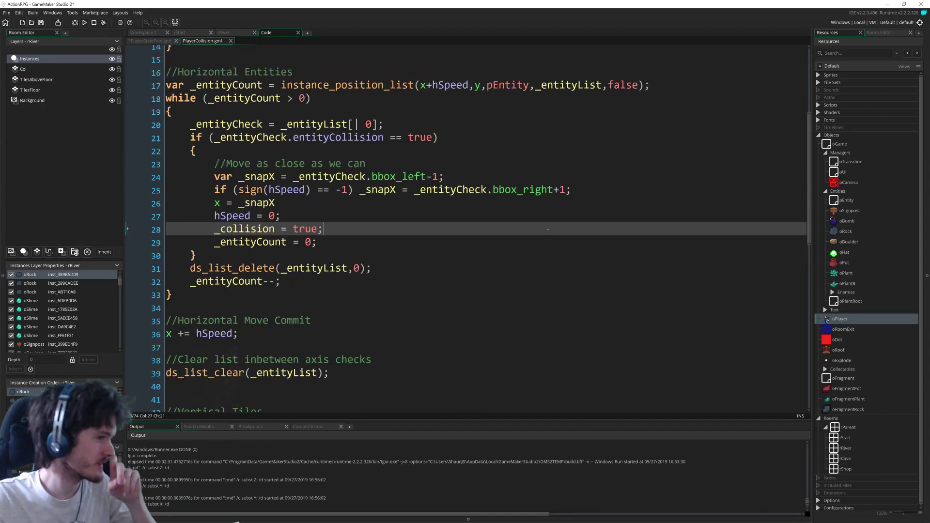
scroll(547, 230, "down", 5)
scroll(551, 236, "down", 5)
scroll(804, 339, "down", 2)
scroll(786, 304, "up", 12)
scroll(760, 104, "up", 5)
scroll(764, 240, "down", 14)
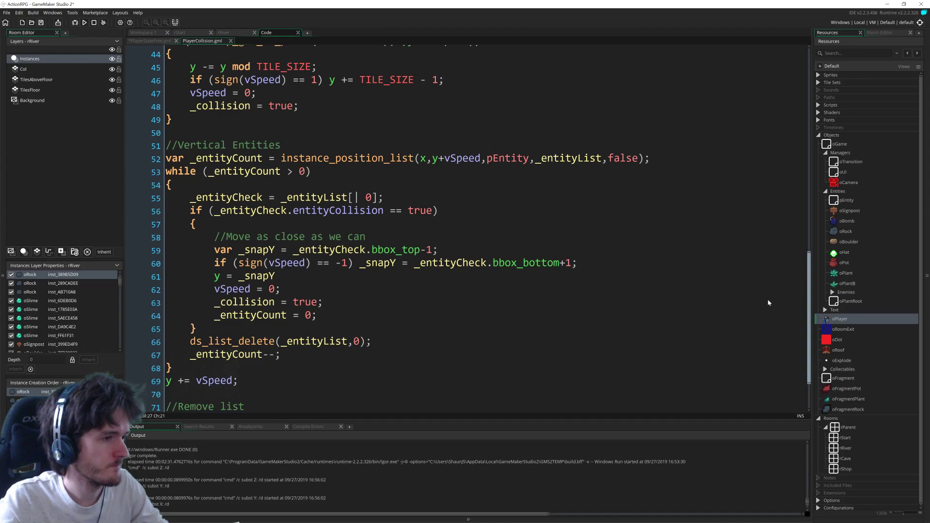
scroll(773, 309, "down", 1)
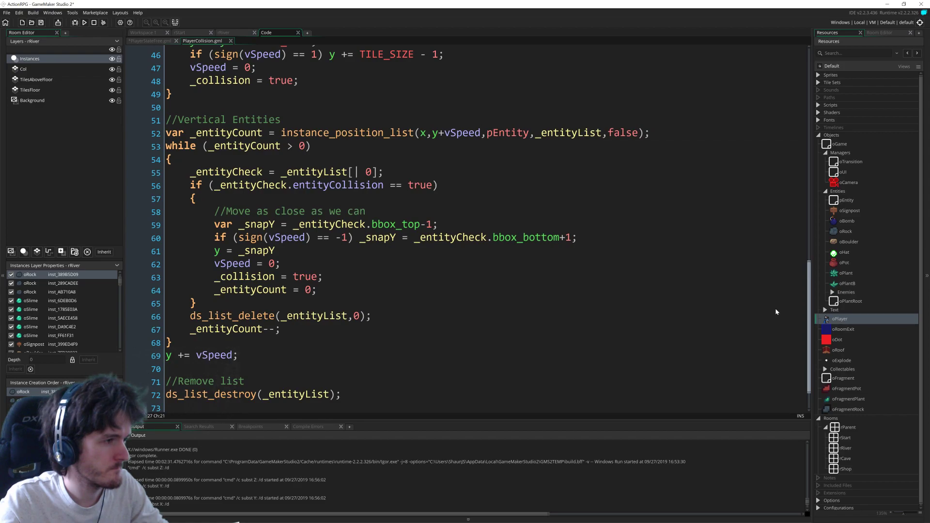
scroll(774, 296, "up", 6)
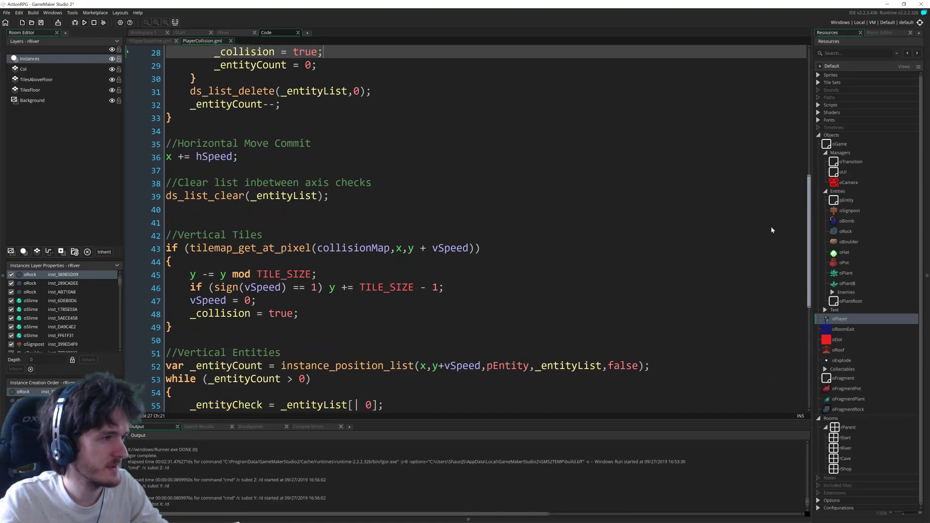
scroll(774, 237, "down", 2)
scroll(778, 281, "down", 6)
scroll(784, 339, "up", 3)
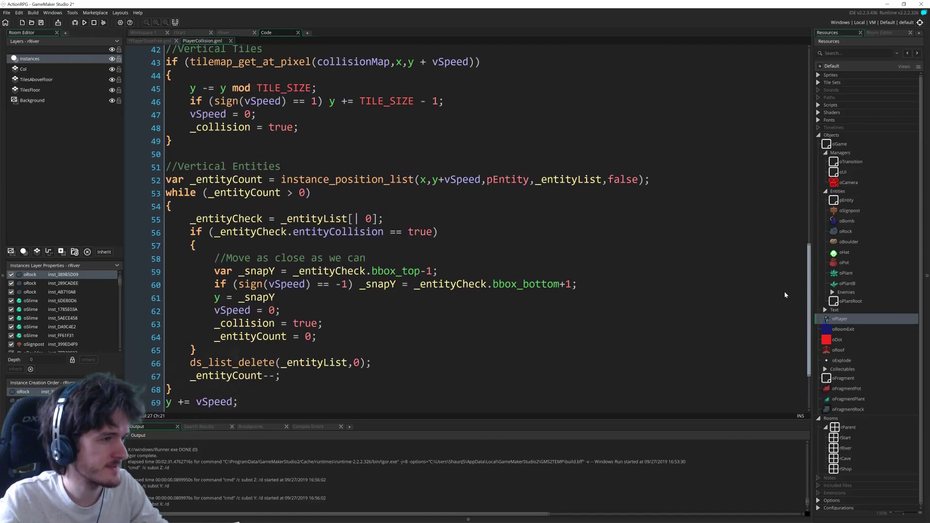
scroll(781, 289, "up", 7)
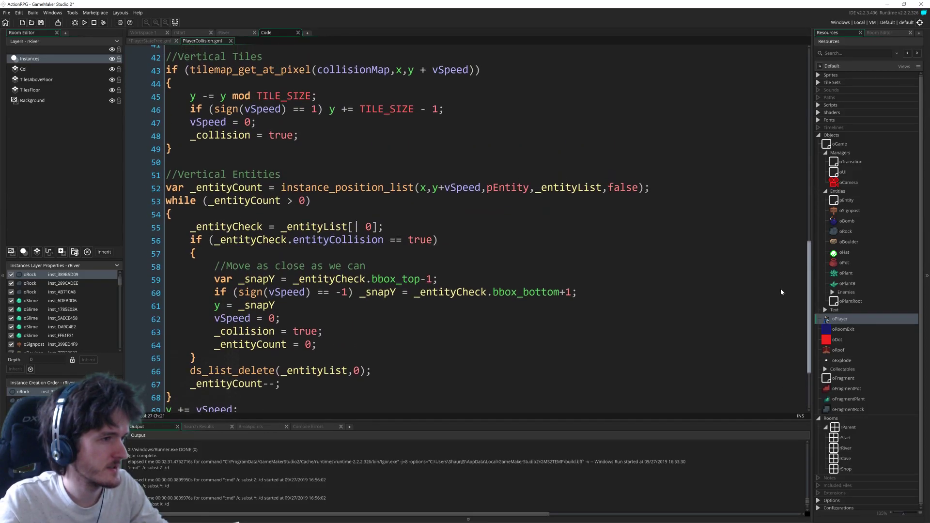
scroll(762, 199, "up", 5)
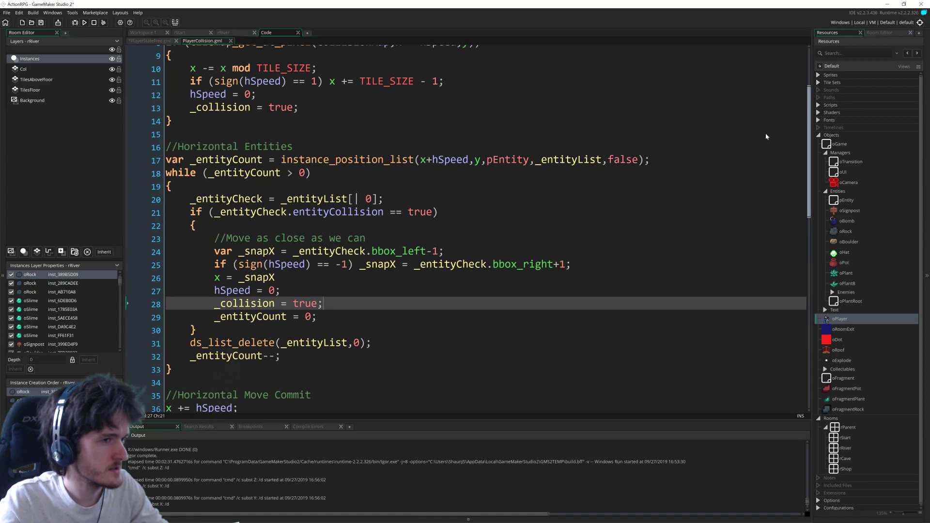
Step: Examine the Horizontal Entities loop, from the entityCollision check through the _snapX, hSpeed, _collision and _entityCount lines
left_click_drag(766, 133, 765, 133)
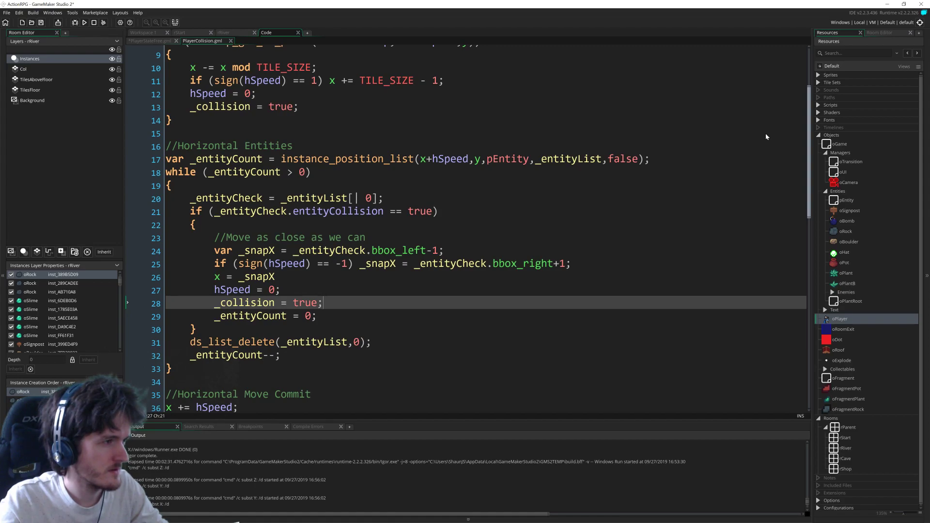
scroll(767, 138, "down", 1)
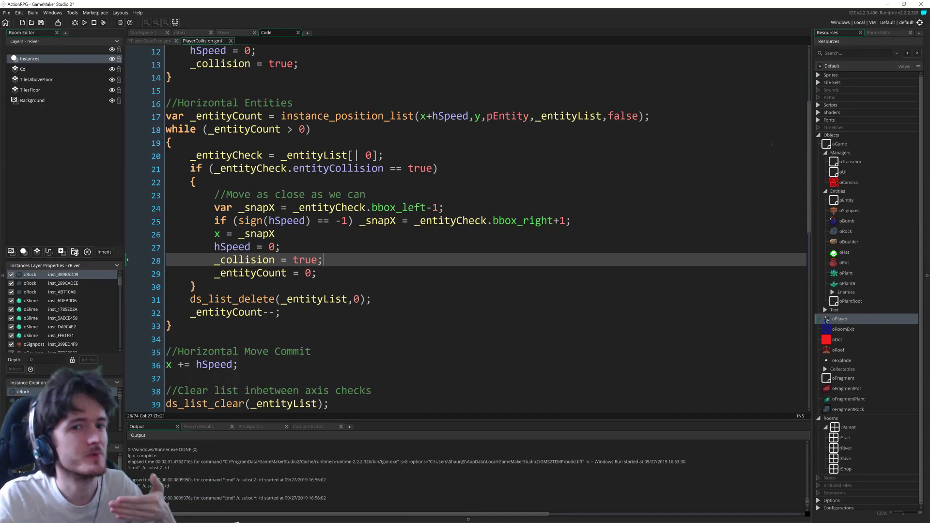
scroll(775, 156, "down", 1)
scroll(775, 155, "down", 4)
scroll(765, 216, "up", 3)
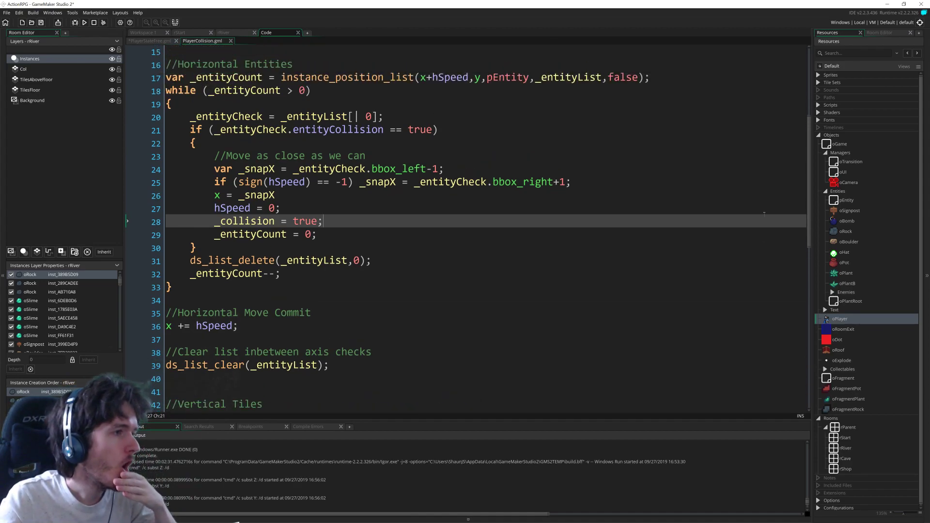
scroll(765, 206, "up", 1)
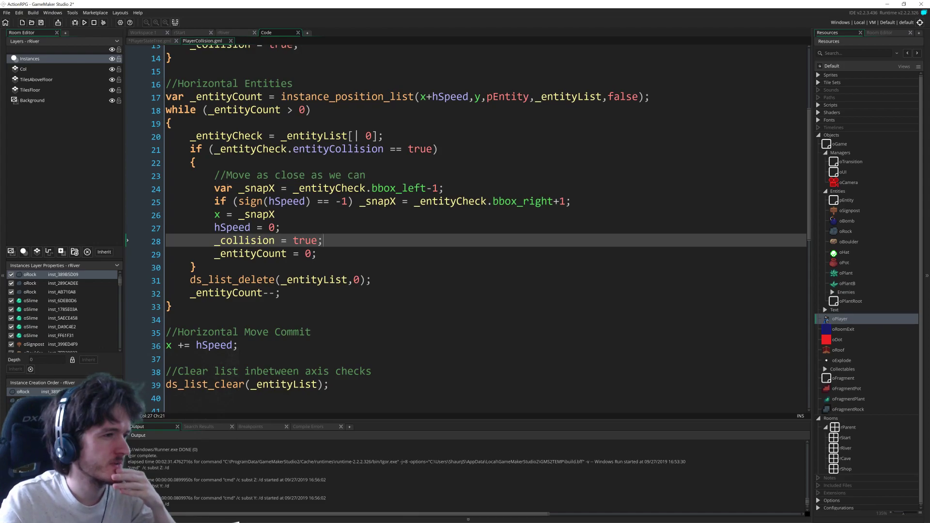
left_click_drag(215, 187, 341, 256)
left_click(341, 256)
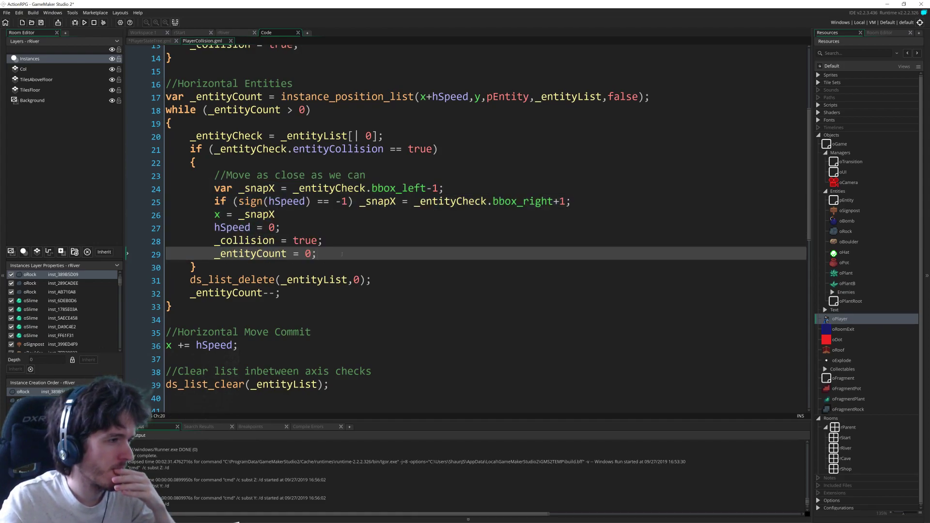
scroll(342, 254, "down", 2)
scroll(342, 254, "up", 1)
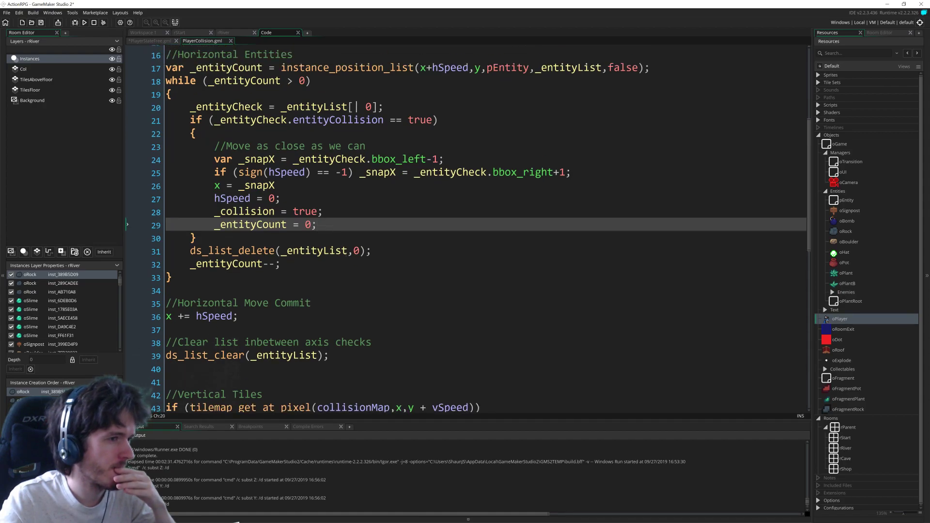
scroll(803, 224, "up", 3)
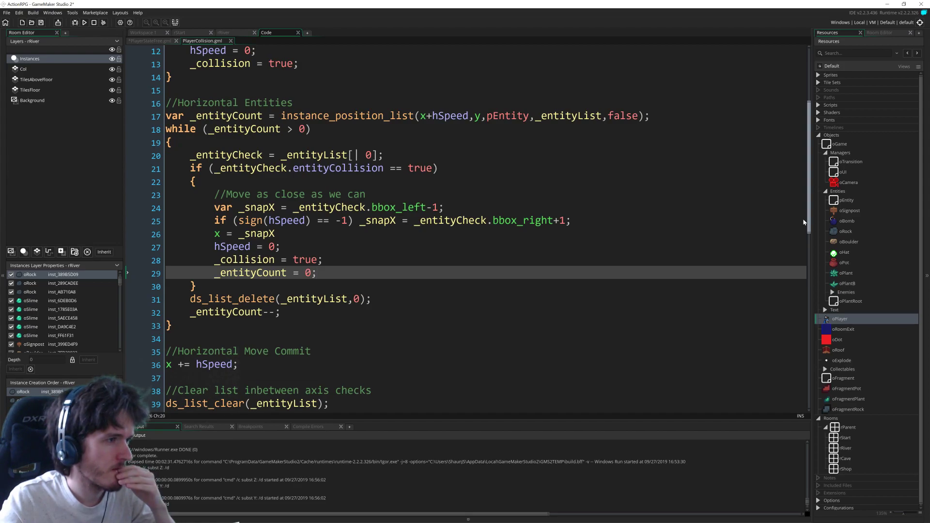
mouse_move(804, 223)
left_mouse_down()
mouse_move(814, 247)
mouse_move(815, 330)
mouse_move(805, 218)
left_mouse_up()
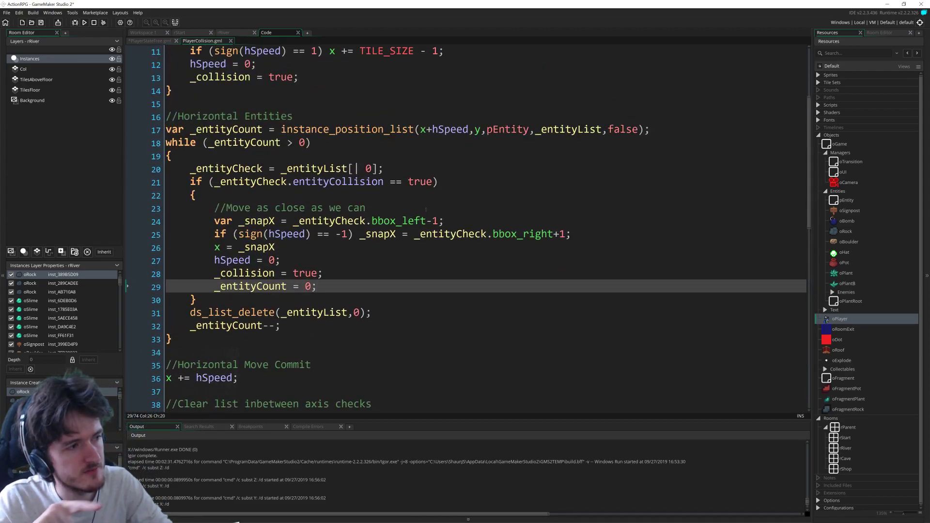
scroll(426, 209, "down", 3)
scroll(436, 216, "up", 3)
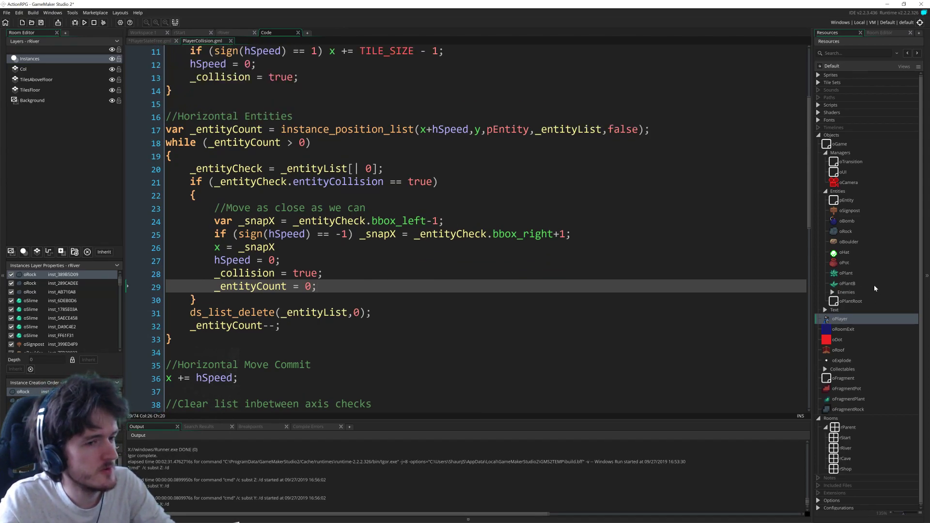
mouse_move(810, 214)
left_mouse_down()
mouse_move(803, 329)
mouse_move(804, 220)
left_mouse_up()
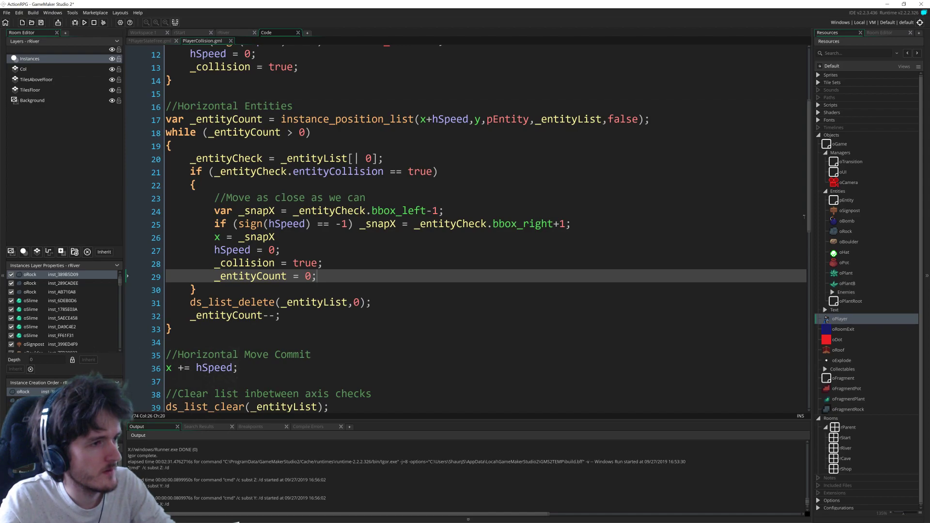
left_click(495, 171)
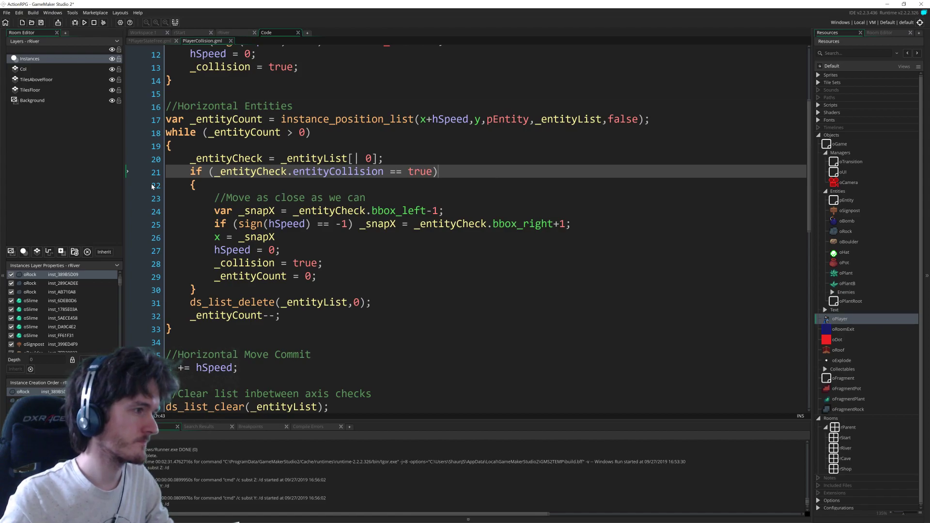
Step: Add the condition (iLifted != _entityCheck) && before the entityCollision check in the Horizontal Entities loop
type("(")
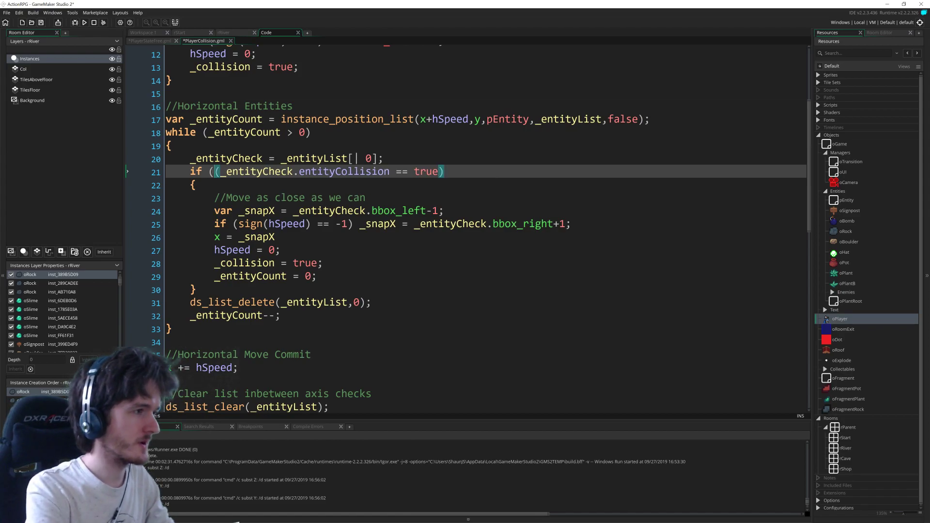
type("iLifted != ")
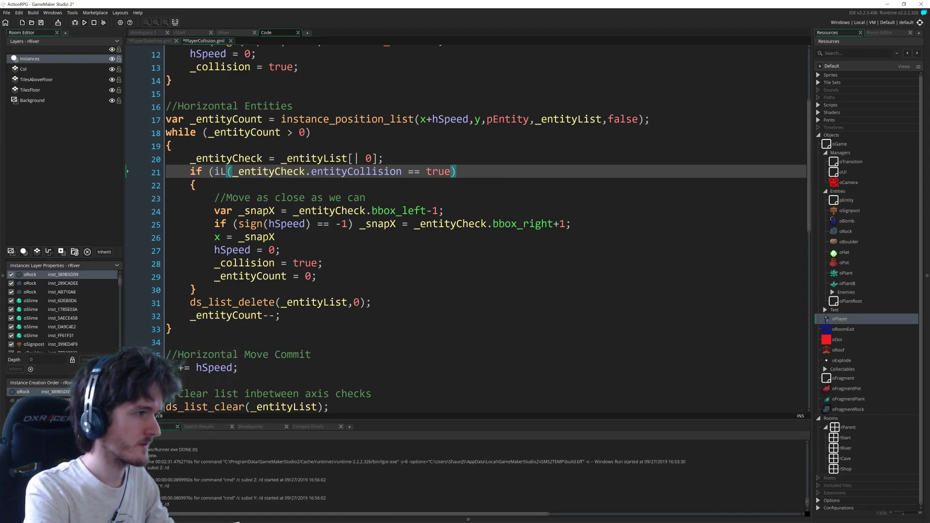
type("_entityCheck")
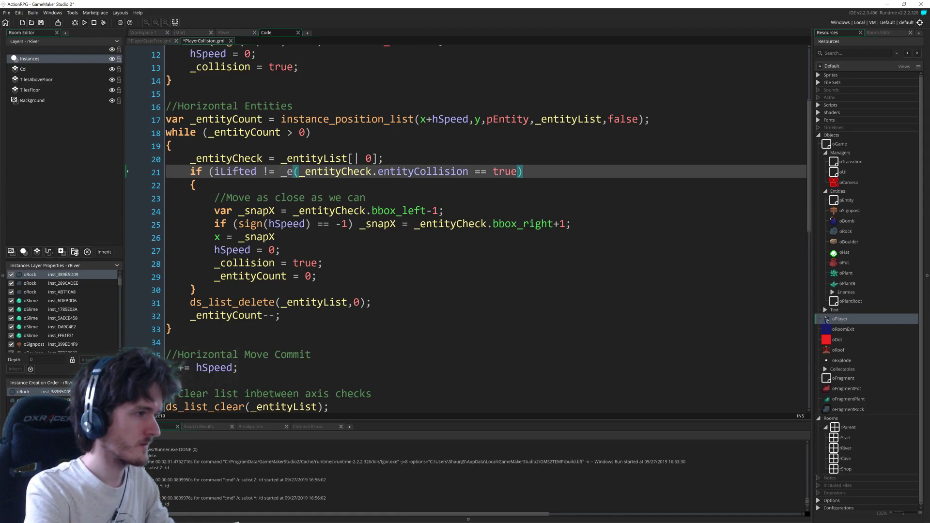
type(") ")
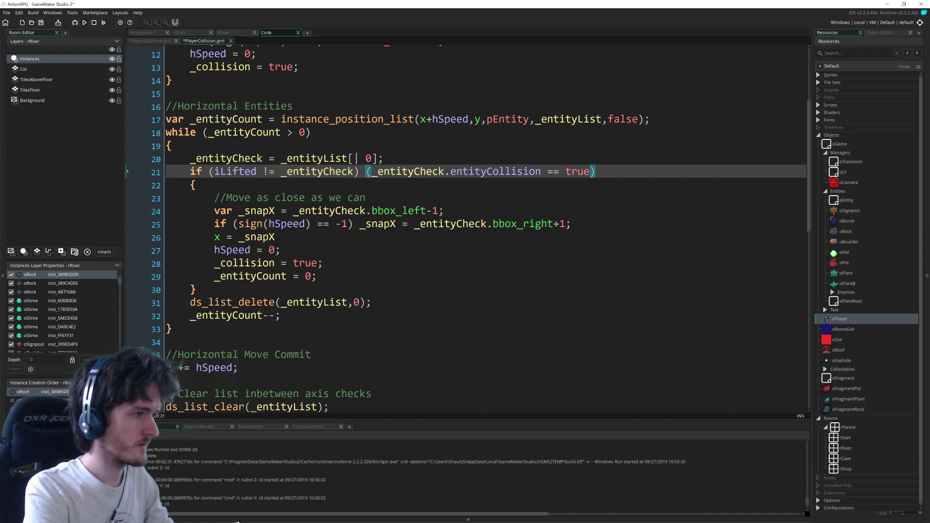
type("&&")
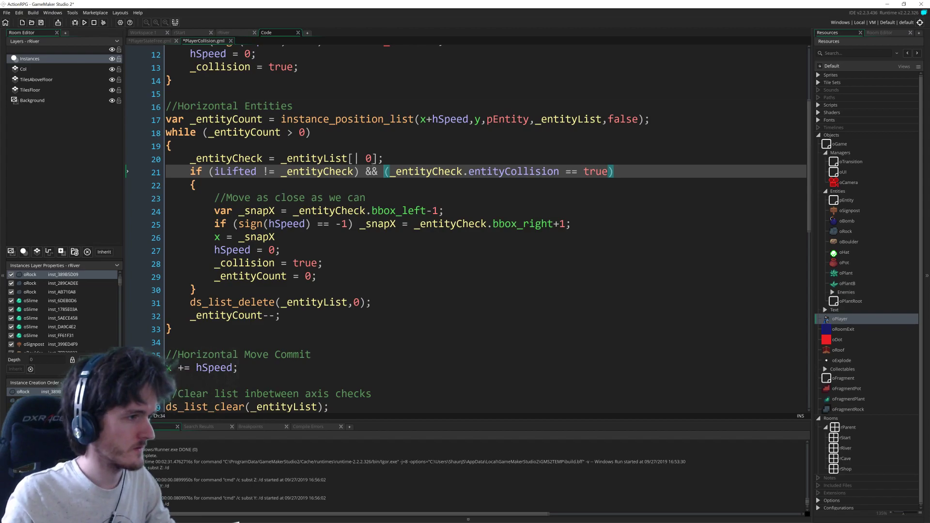
Step: Copy the (iLifted != _entityCheck) && condition into the entityCollision check of the Vertical Entities loop
left_click_drag(384, 171, 191, 171)
key("ctrl+c")
scroll(303, 262, "down", 9)
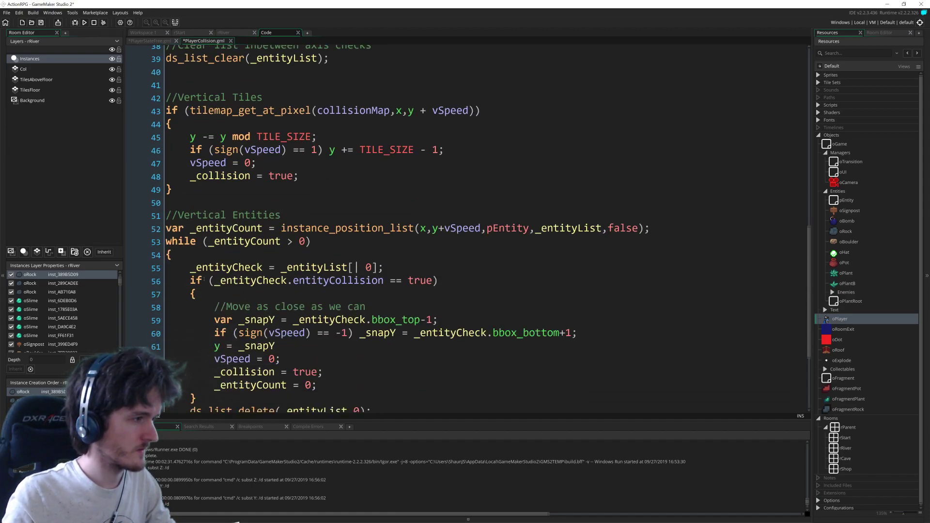
left_click(203, 281)
key("ctrl+v")
key("ctrl+z")
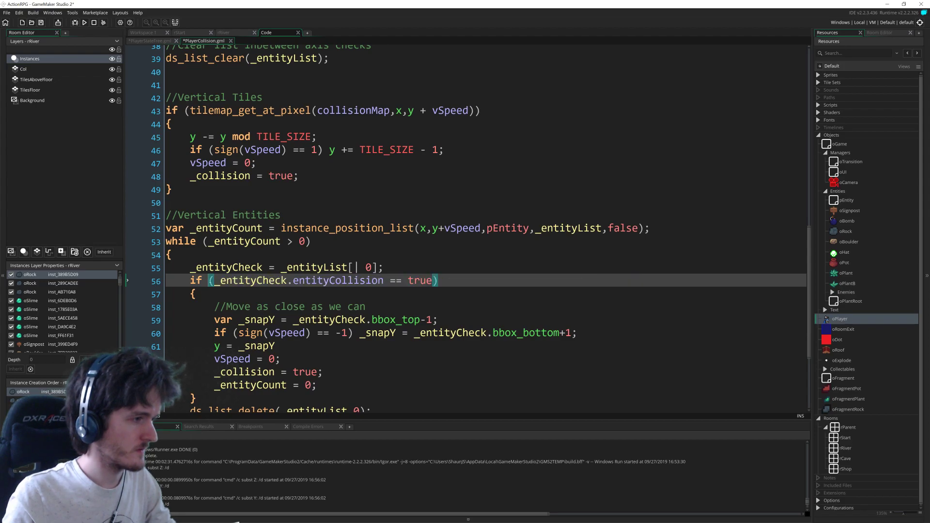
key("ctrl+y")
left_click(428, 319)
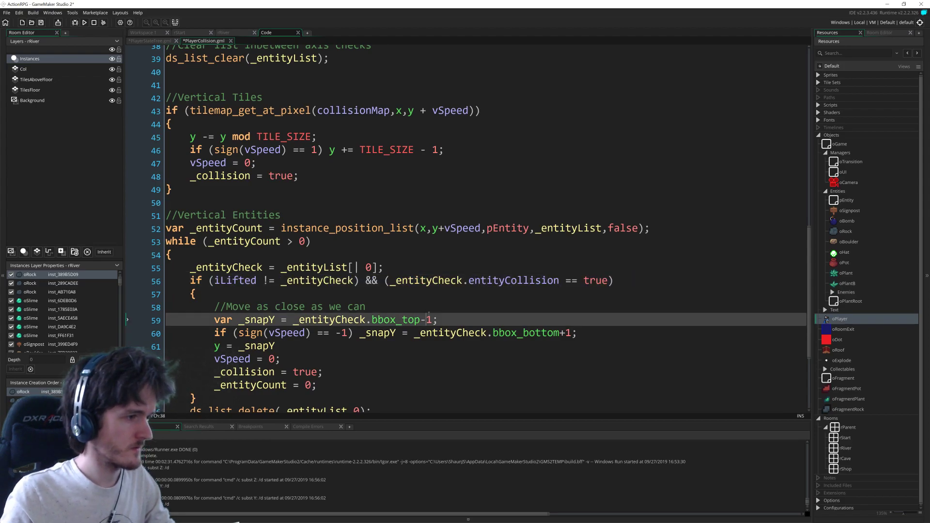
Step: Run the game, walk the player over to the rock between the houses, and abort at the code error
key("F5")
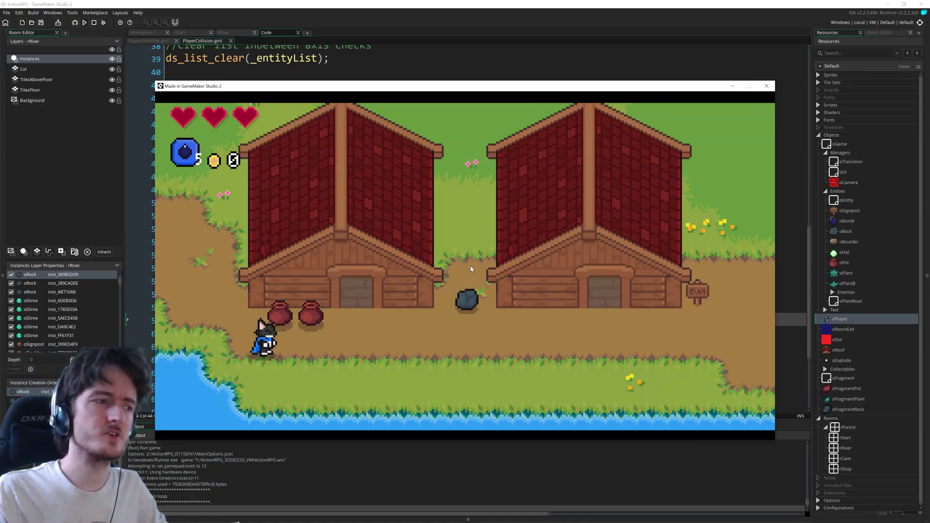
key("Down")
key("Right")
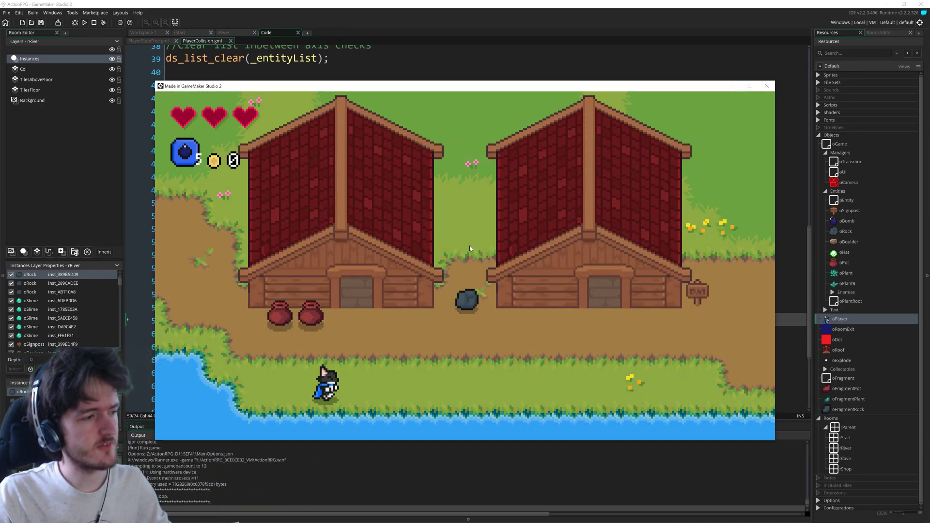
key("Up")
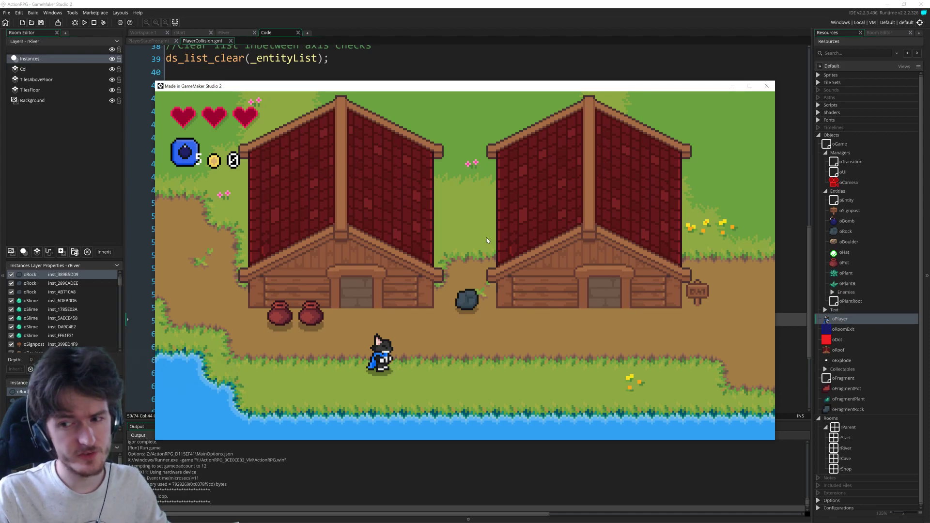
key("Right")
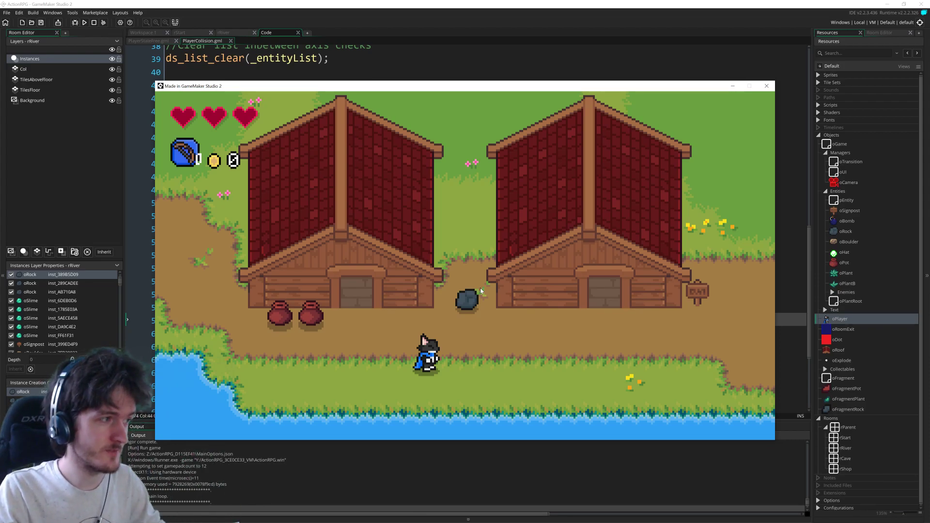
key("Up")
key("Right")
key("Right")
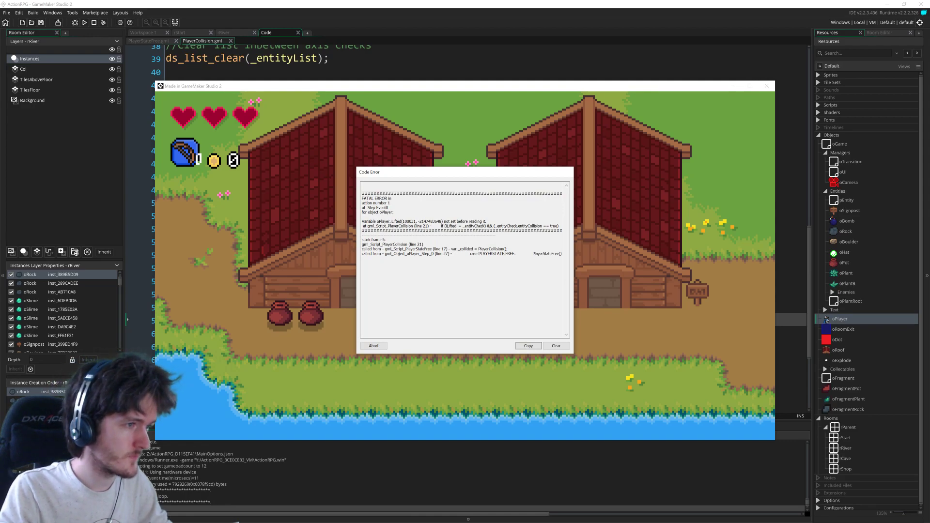
left_click(374, 346)
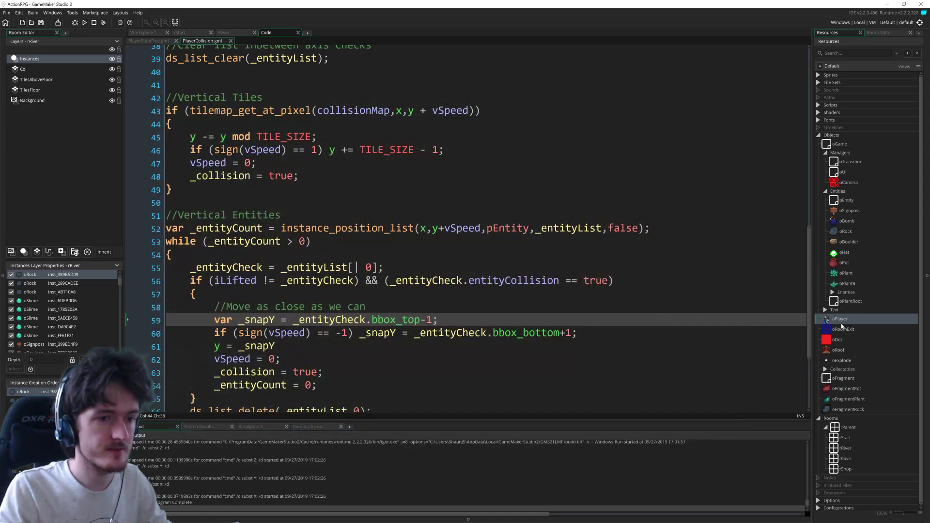
Step: Open oPlayer's Create event and look through its variable declarations down to the attack scripts
double_click(841, 320)
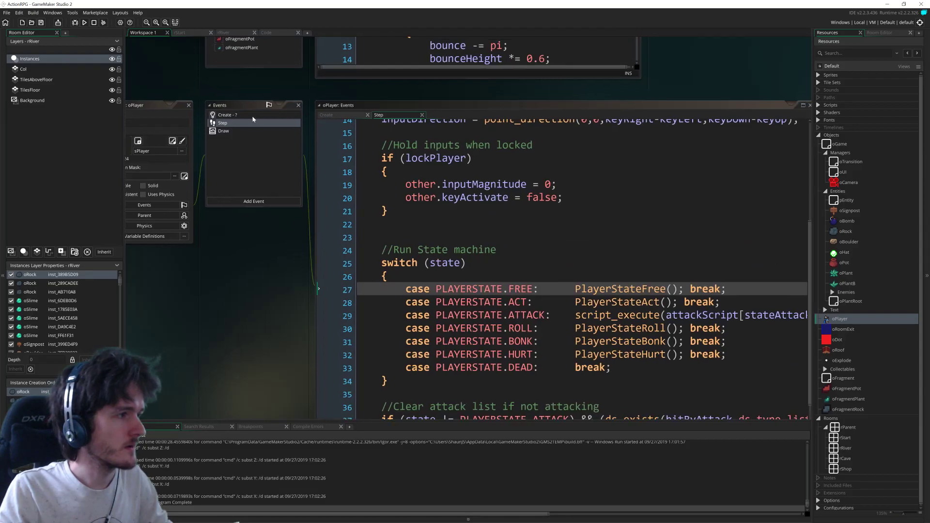
scroll(383, 216, "down", 9)
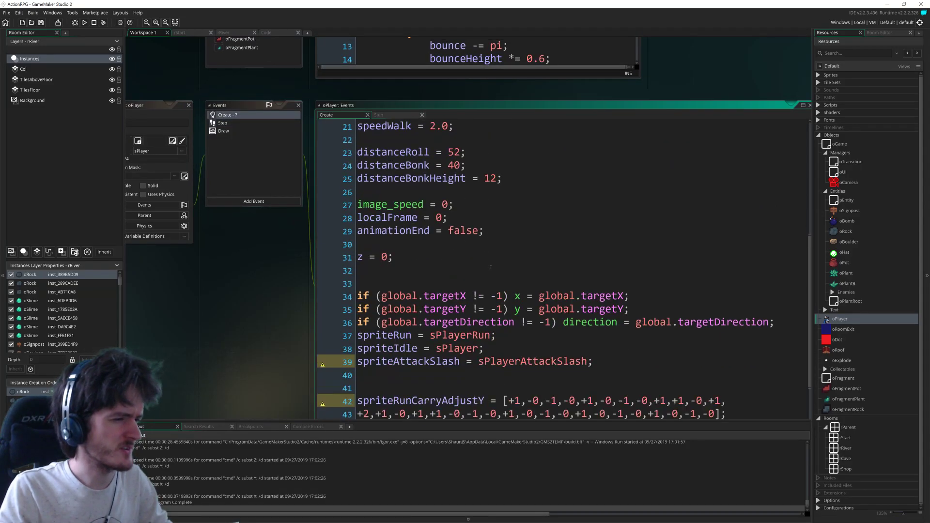
scroll(491, 269, "down", 1)
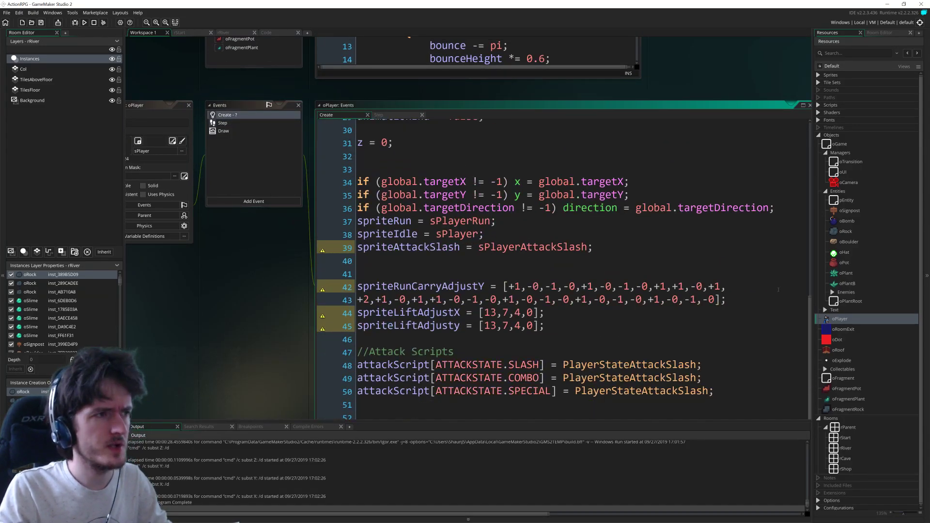
Step: Search the whole project for iLifted and enlarge the results area to read the matches
left_click(19, 13)
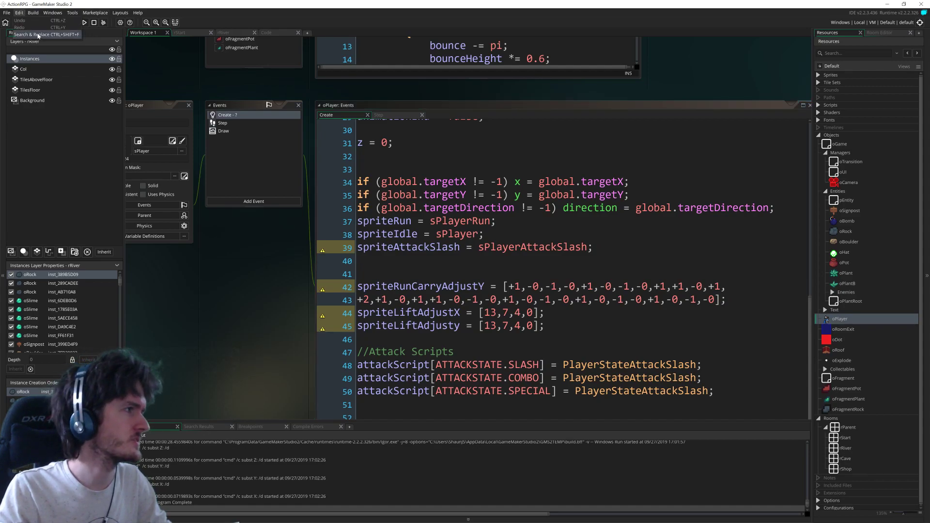
left_click(36, 35)
type("iLifted")
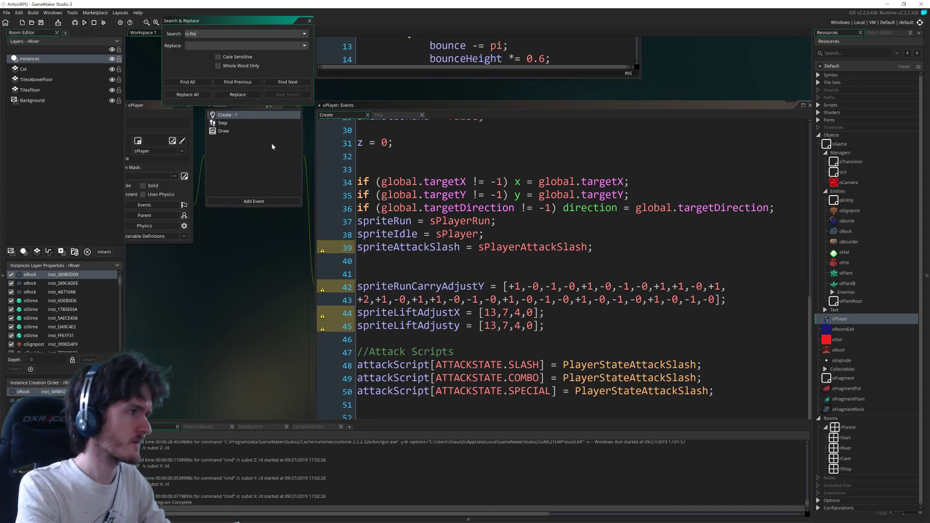
key("Return")
left_click_drag(294, 421, 298, 301)
left_click(253, 347)
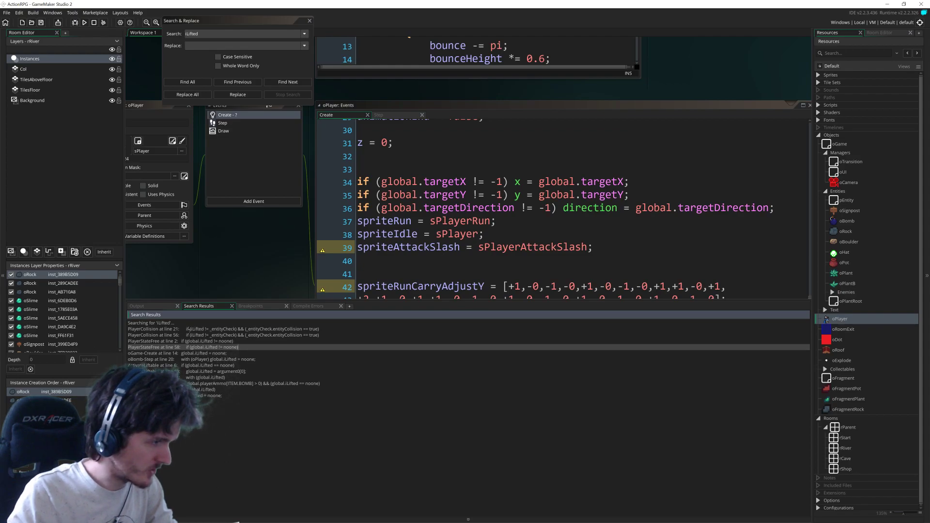
Step: Go to the PlayerCollision match at line 21 and prefix iLifted with global. in the Horizontal Entities condition
double_click(188, 329)
left_click(219, 223)
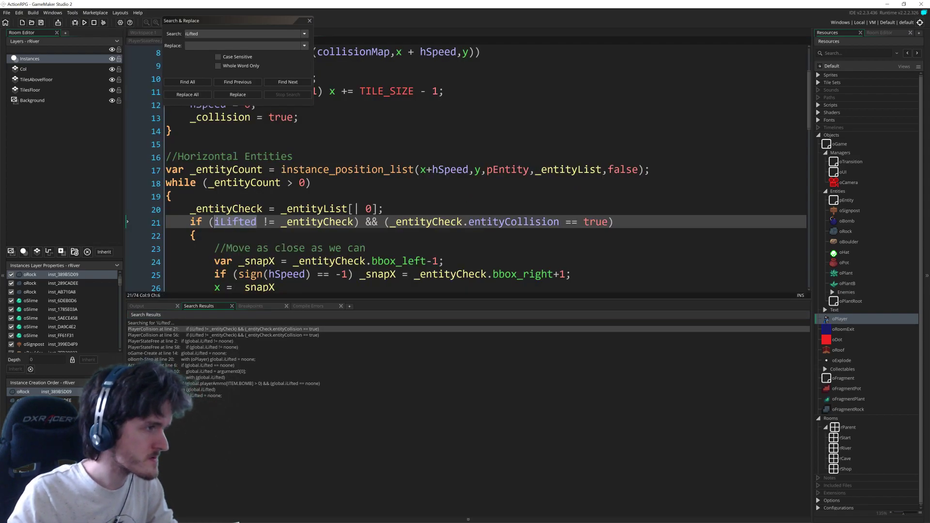
type("global.")
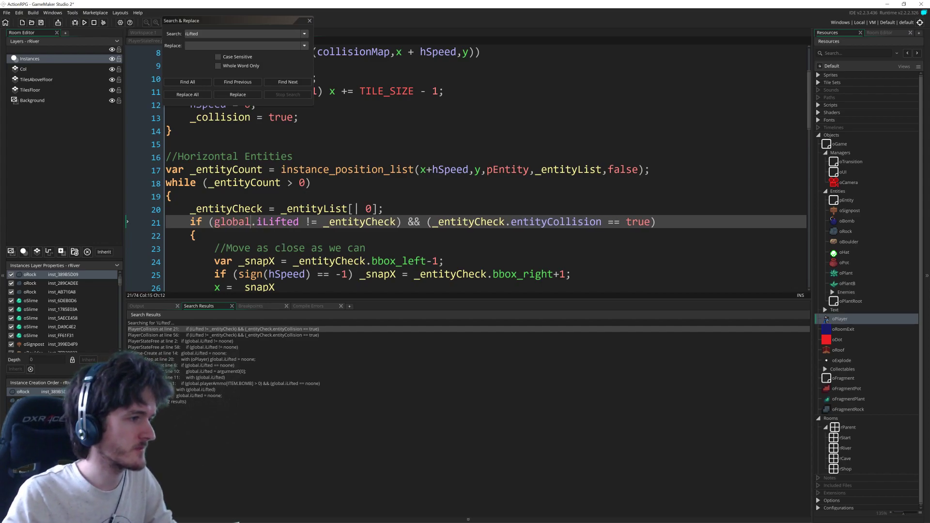
Step: Copy the global. prefix onto iLifted in the Vertical Entities condition
left_click(211, 226, "shift")
key("ctrl+c")
scroll(218, 229, "down", 10)
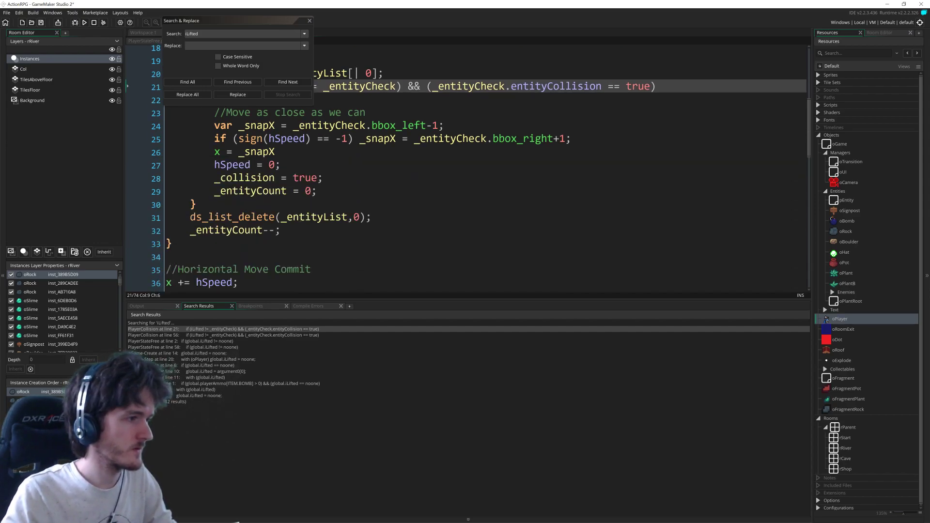
scroll(267, 228, "down", 2)
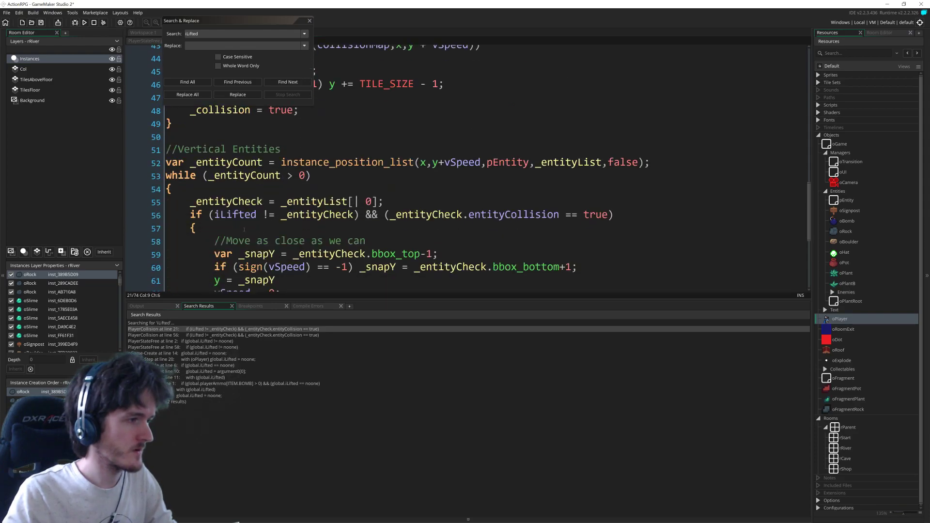
left_click(215, 215)
key("ctrl+v")
left_click(415, 267)
Step: Run the game and test carrying the rock between the houses in all directions, finishing with a throw toward the signpost
key("F5")
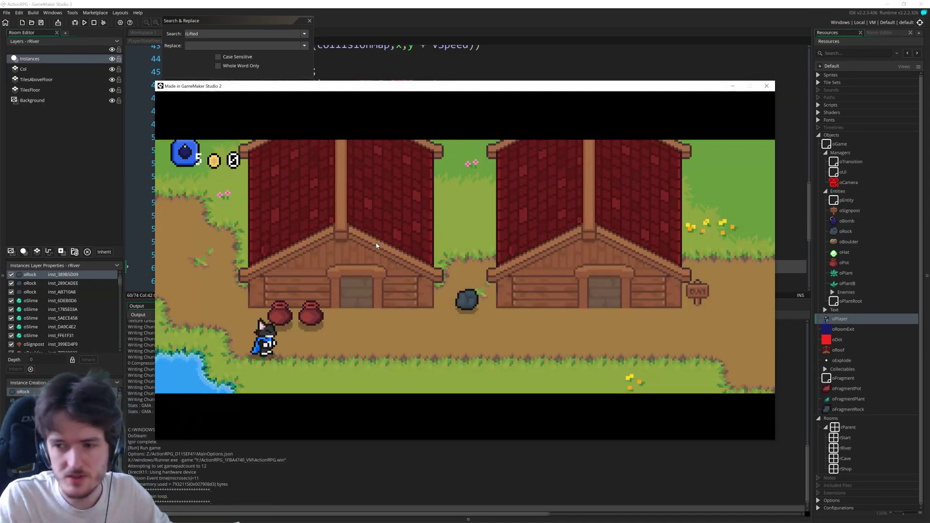
key("Right")
key("Up")
key("Left")
key("Right")
key("Down")
key("Left")
key("space")
key("Up")
key("Right")
key("Down")
key("space")
key("Up")
key("Left")
key("Down")
key("Left")
key("Down")
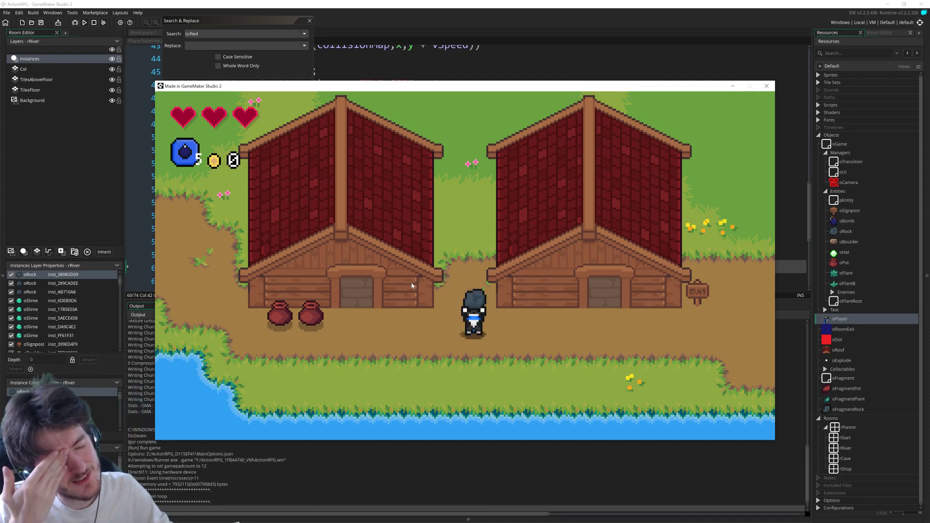
key("Right")
key("space")
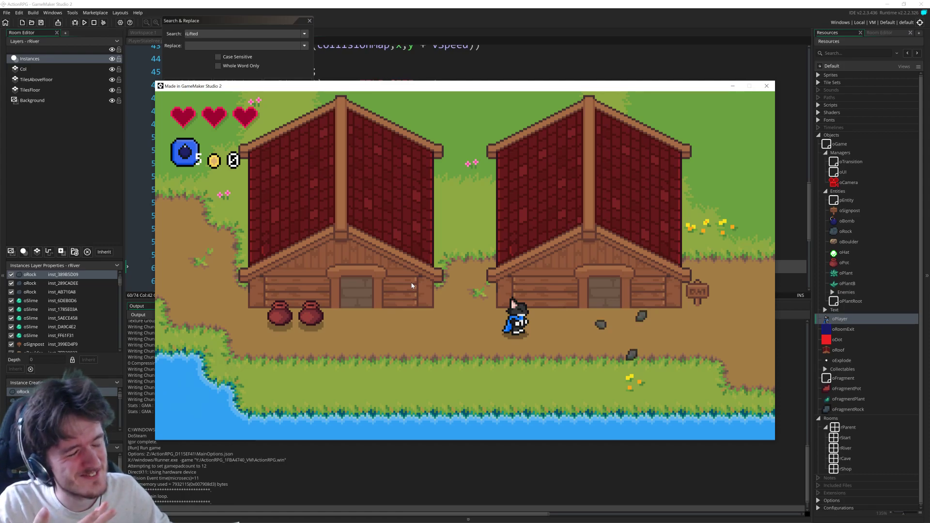
Step: Walk to the two pots by the first house, lift and throw them, and continue east past the signpost
key("Left")
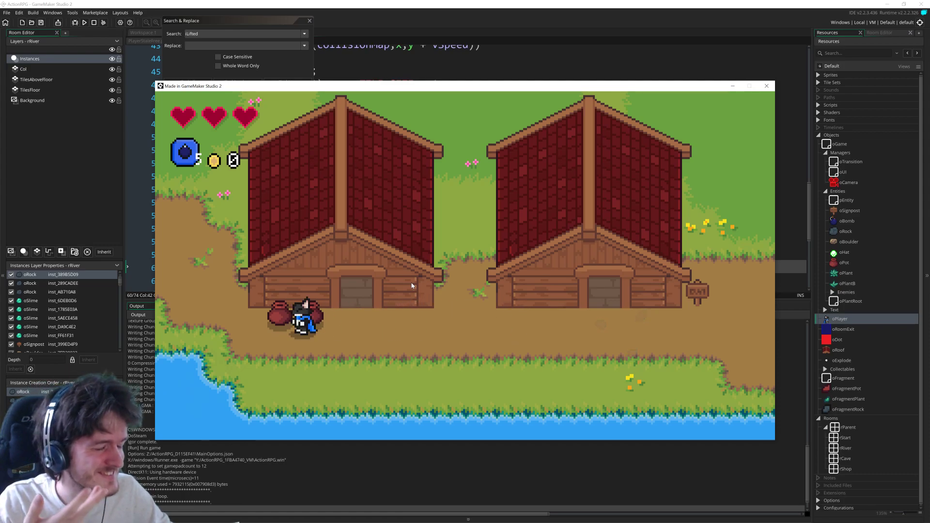
key("Up")
key("Down")
key("Right")
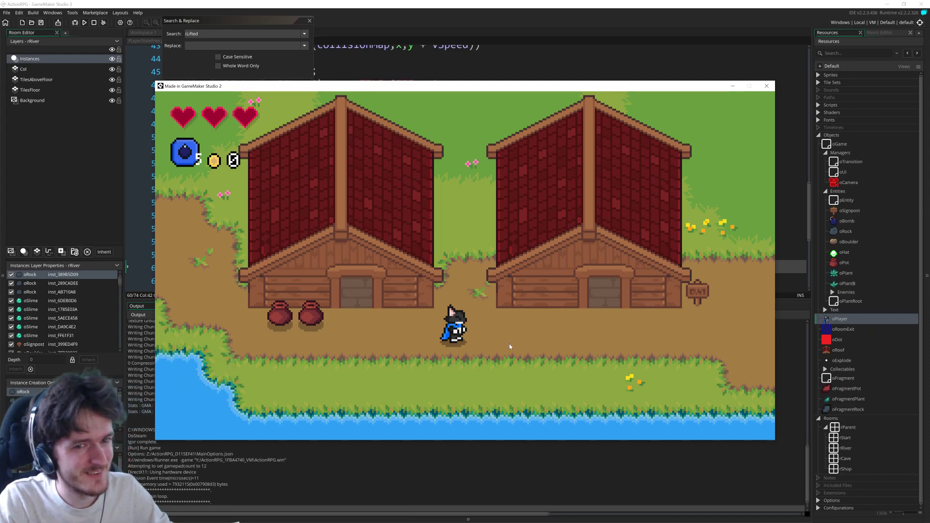
key("Left")
key("Up")
key("Right")
key("space")
key("Right")
key("space")
key("Left")
key("space")
key("Right")
key("space")
key("Right")
key("Up")
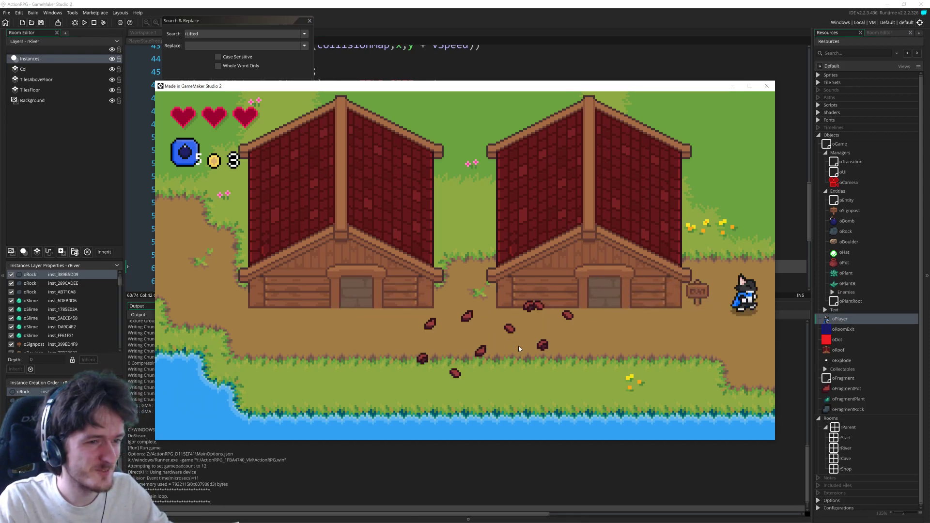
Step: Walk the player east into the plant patch and test the sword by slashing the plants around the rock
key("Right")
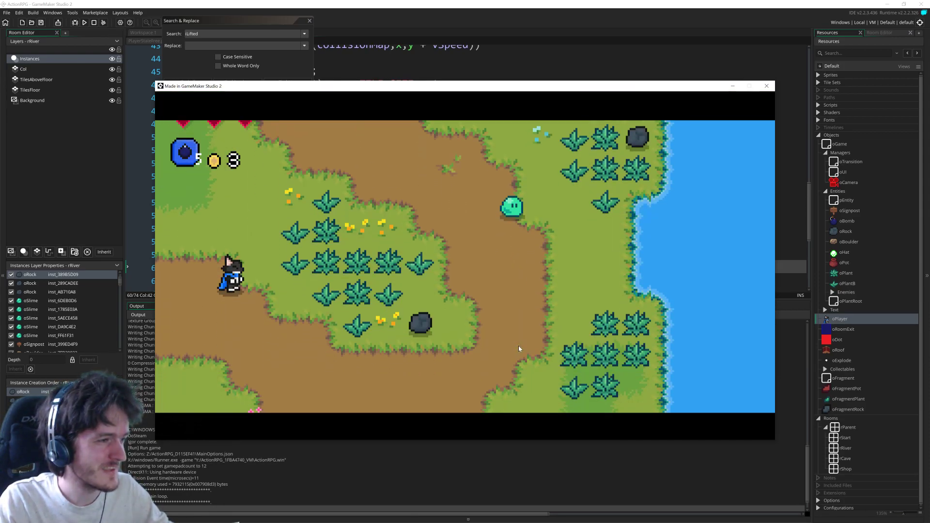
key("Right")
key("shift")
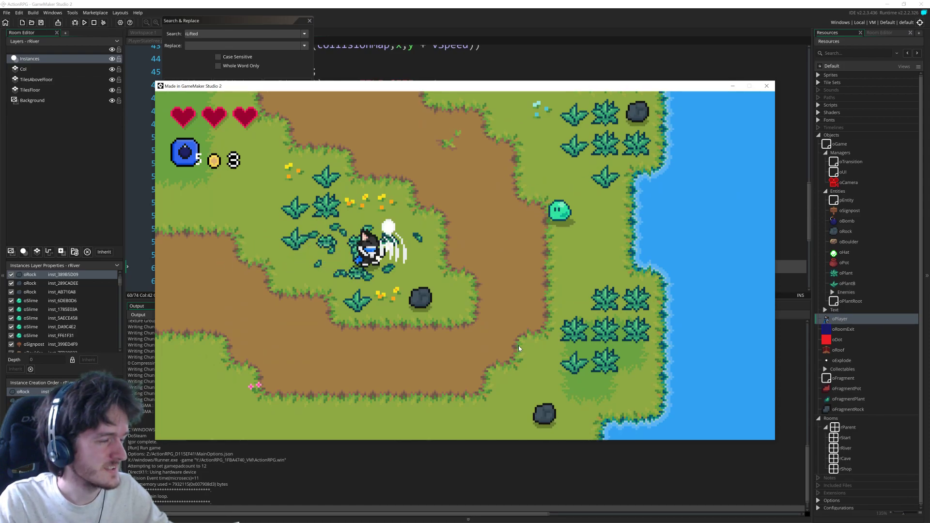
key("Right")
key("Up")
key("Left")
key("shift")
key("shift")
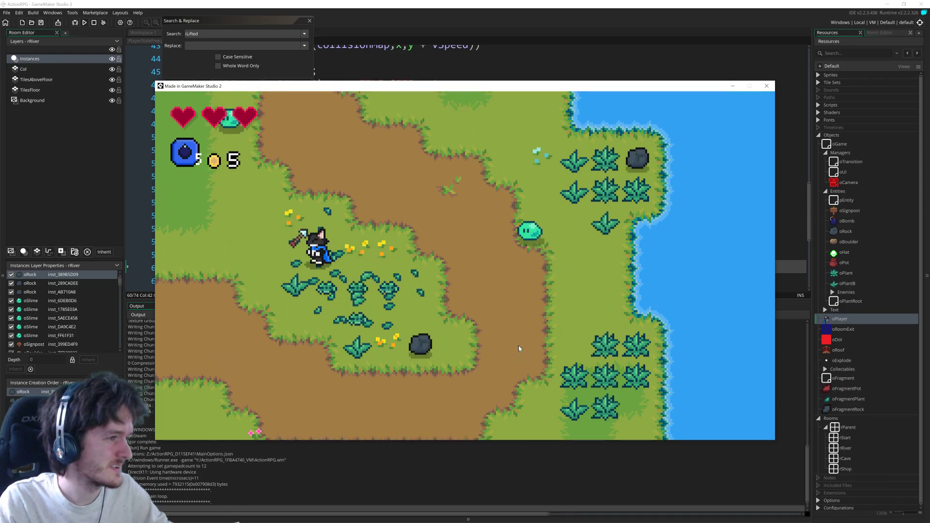
key("Down")
key("Right")
key("Left")
key("Up")
key("shift")
key("Down")
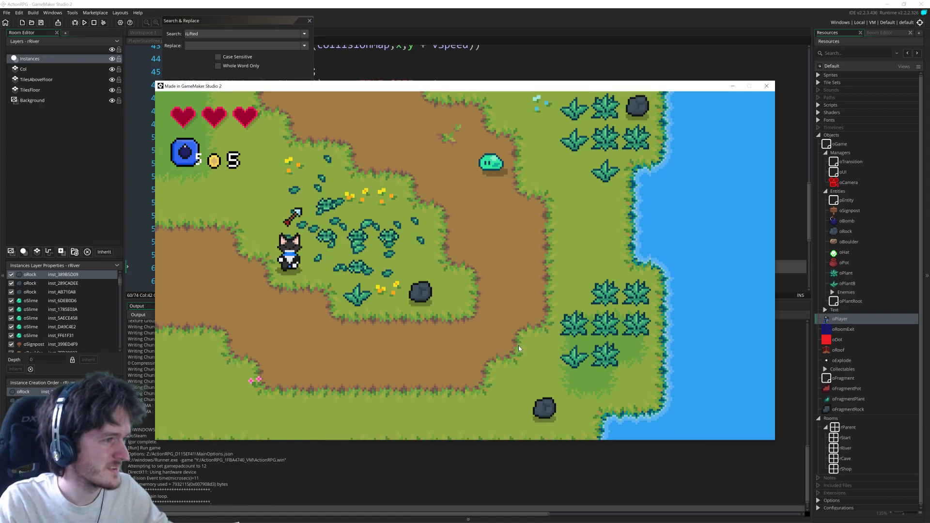
key("Down")
key("Right")
key("shift")
key("shift")
key("Up")
key("Left")
key("Down")
key("Right")
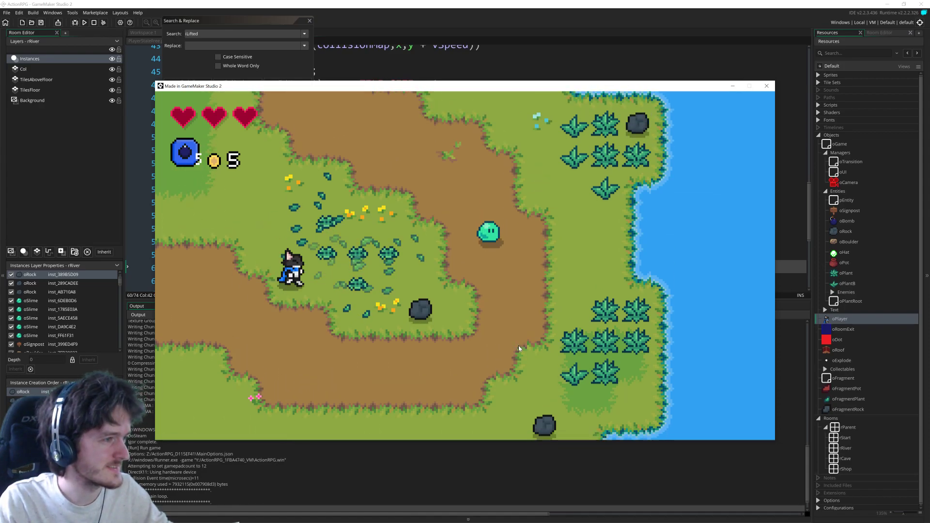
Step: Walk the player east to the plant patch in the southeast corner and slash its plants in several directions
key("Down")
key("Right")
key("shift")
key("Right")
key("shift")
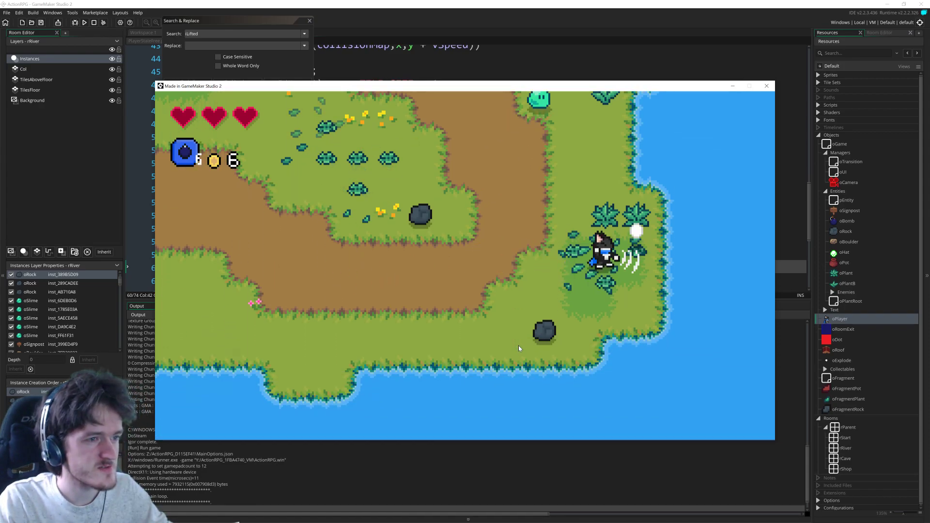
key("Up")
key("shift")
key("Right")
key("shift")
key("Left")
key("shift")
key("Up")
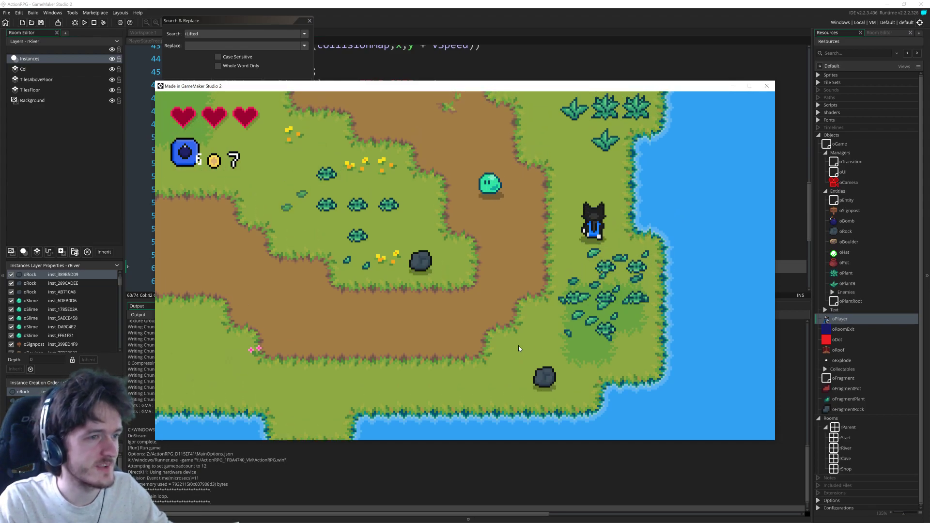
Step: Walk north along the river, slash the plants beside the upper rock and fight the slime there
key("Up")
key("shift")
key("Up")
key("shift")
key("Right")
key("Left")
key("shift")
key("Right")
key("Left")
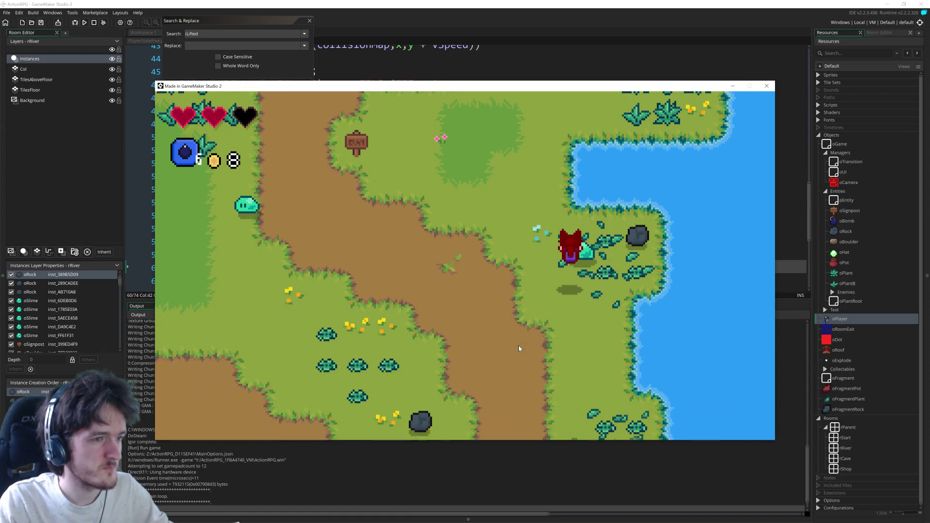
key("Right")
key("shift")
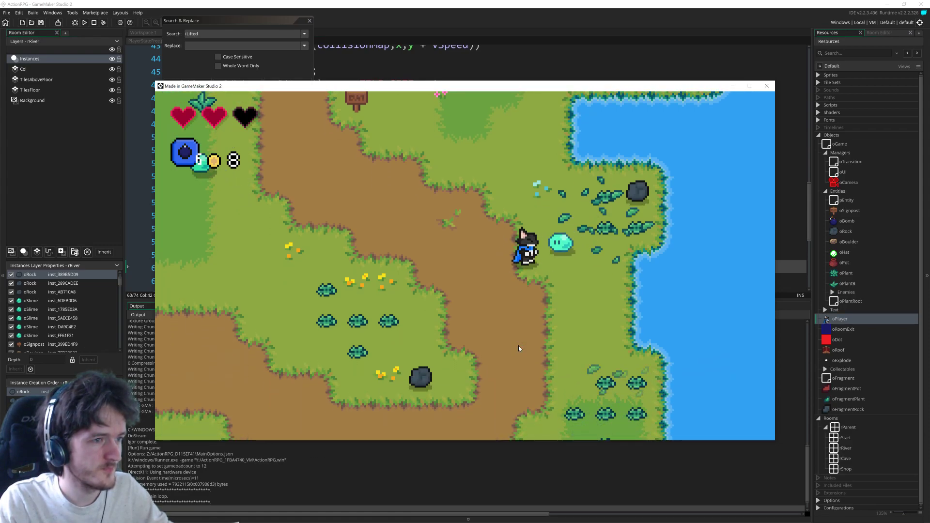
Step: Gather the dropped coins near the river plants and go west across the dirt path to attack the next slime
key("Up")
key("Right")
key("Down")
key("Up")
key("Left")
key("Left")
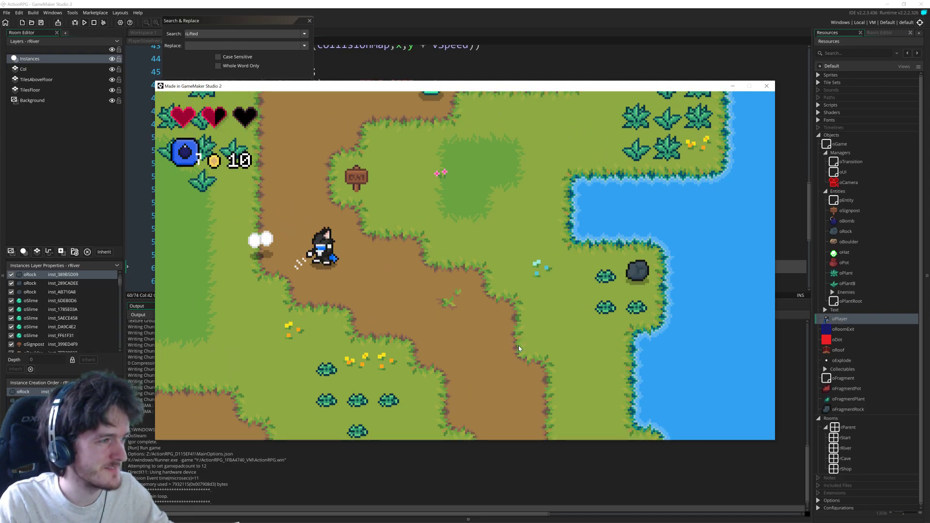
Step: Walk to the small plant patch west of the signpost, slash its plants and gather the drops
key("Left")
key("Up")
key("Right")
key("shift")
key("shift")
key("Up")
key("Right")
key("shift")
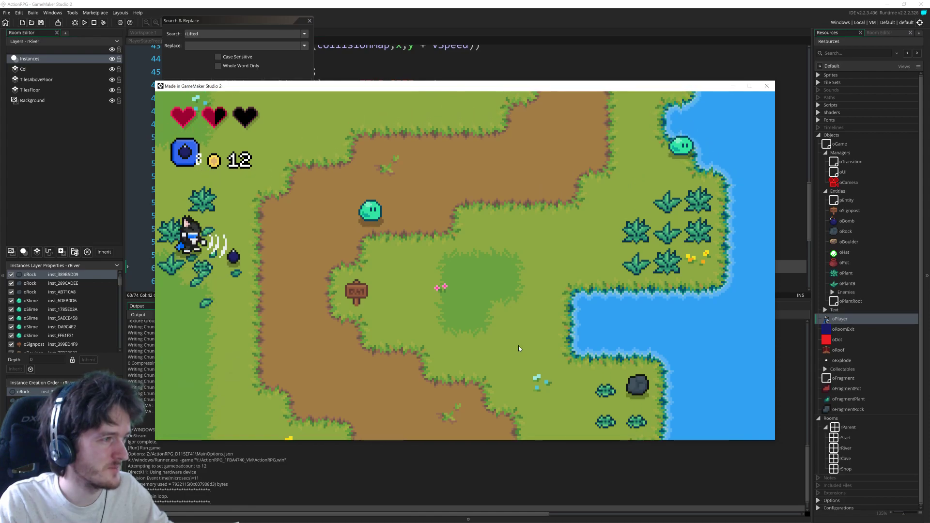
key("Up")
key("Right")
key("shift")
key("Down")
key("Left")
key("shift")
Step: Walk north into the large plant field and slash a column of plants up toward the stone wall
key("Left")
key("Up")
key("Right")
key("shift")
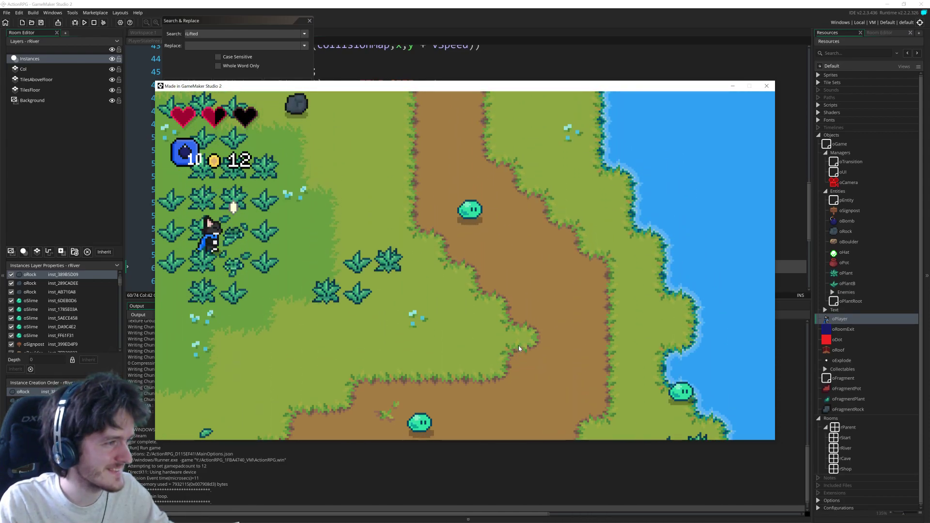
key("Up")
key("Right")
key("shift")
key("Up")
key("Right")
key("shift")
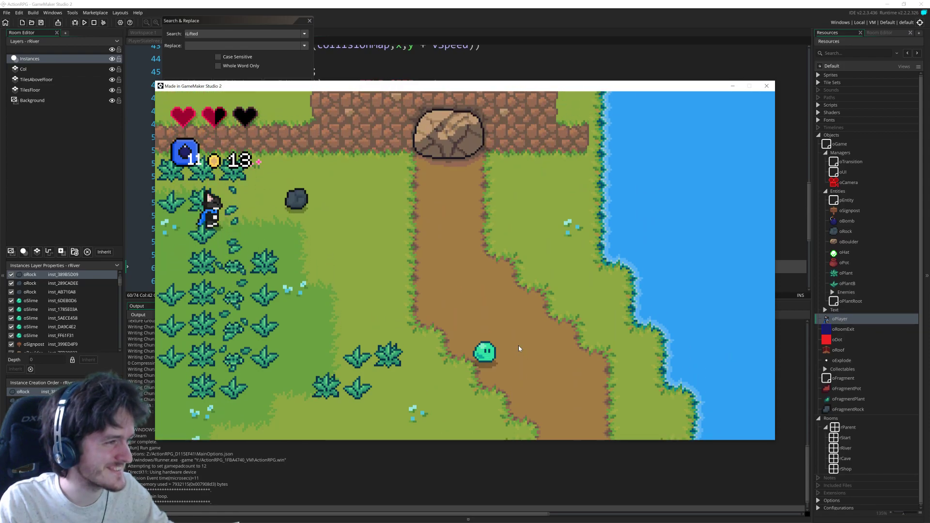
Step: Slash the western columns of the large plant field and the remaining plants beside the stone wall
key("Down")
key("shift")
key("shift")
key("shift")
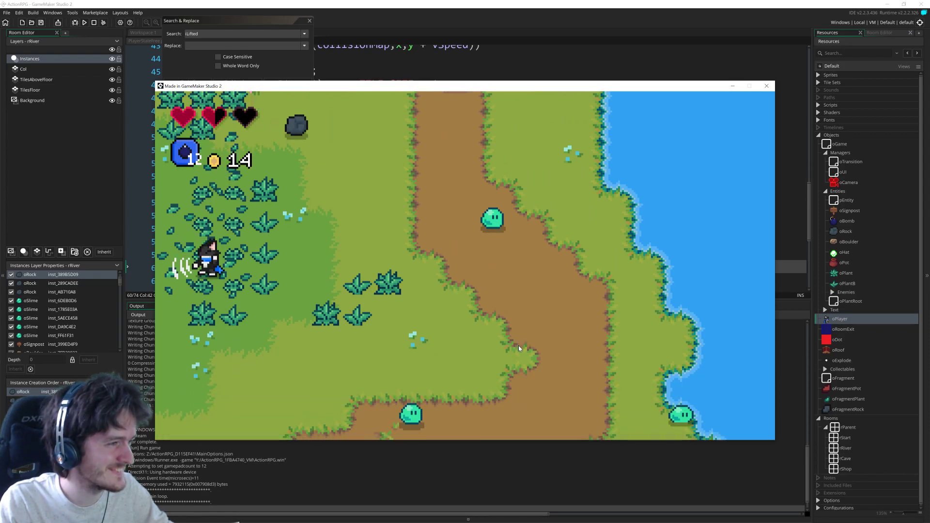
key("shift")
key("Up")
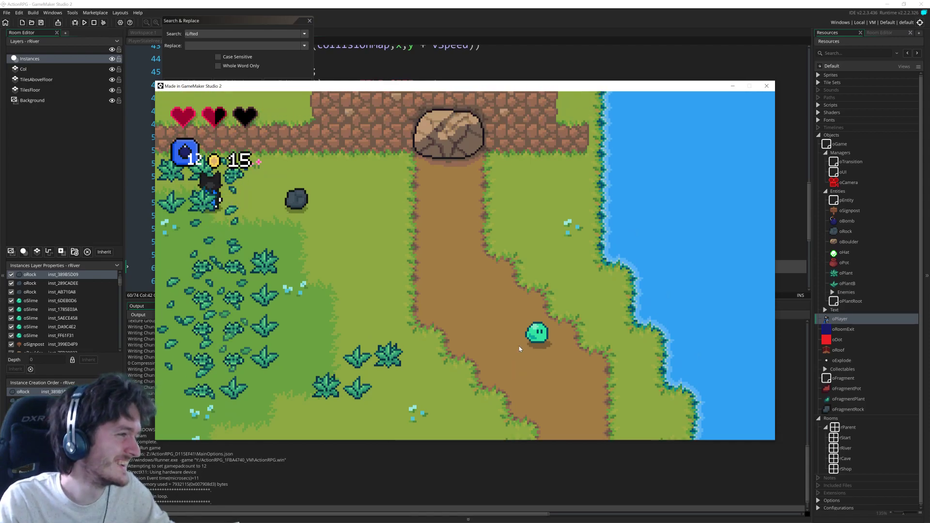
key("Right")
key("Left")
key("shift")
key("shift")
Step: Walk southeast to the small plant cluster outside the field and slash its plants
key("Down")
key("Right")
key("shift")
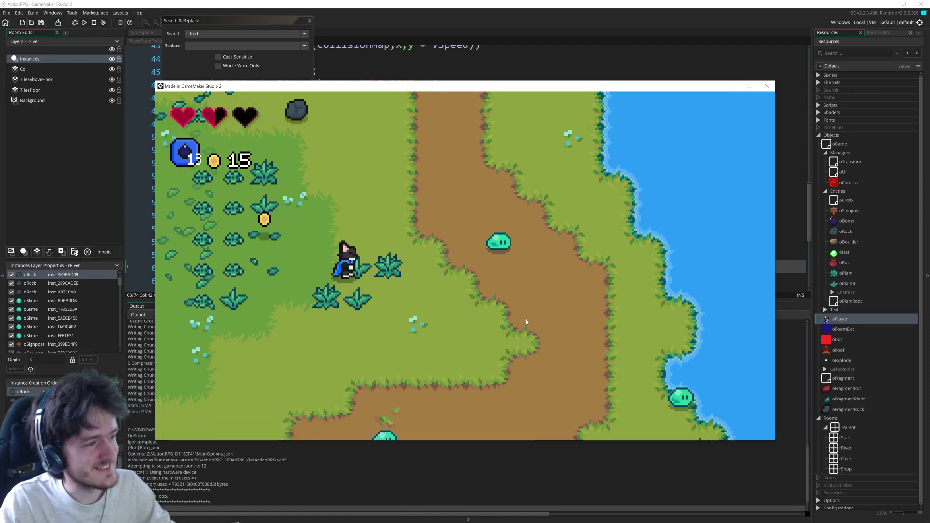
key("Up")
key("Right")
key("shift")
Step: Pick up the coins in the large field and slash the remaining plants along its east and south edges
key("Left")
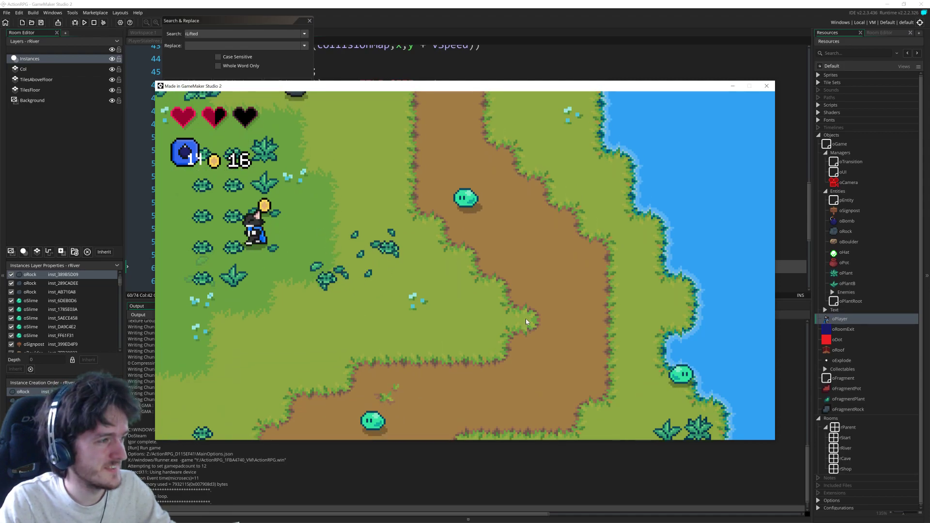
key("Up")
key("Left")
key("Down")
key("Left")
key("shift")
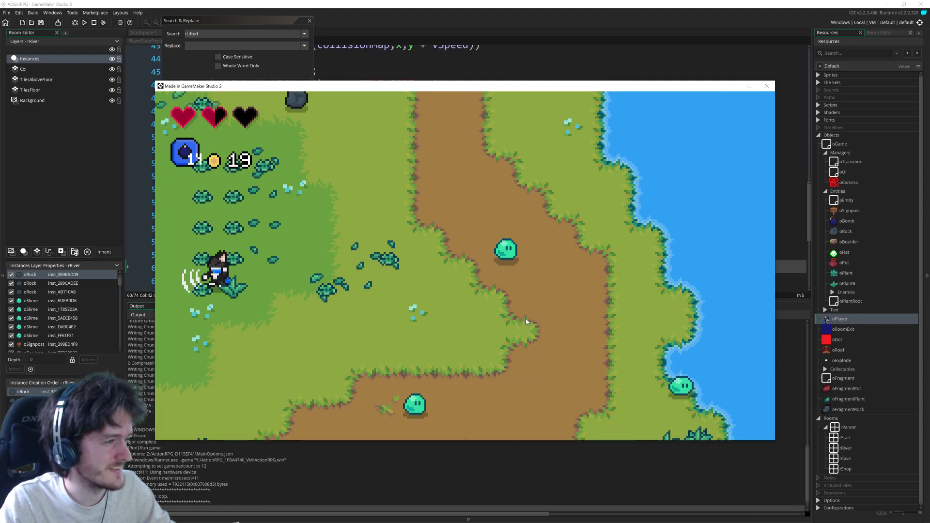
key("Down")
key("Right")
key("shift")
Step: Walk the player south past the signpost area and onto the lower dirt path
key("Down")
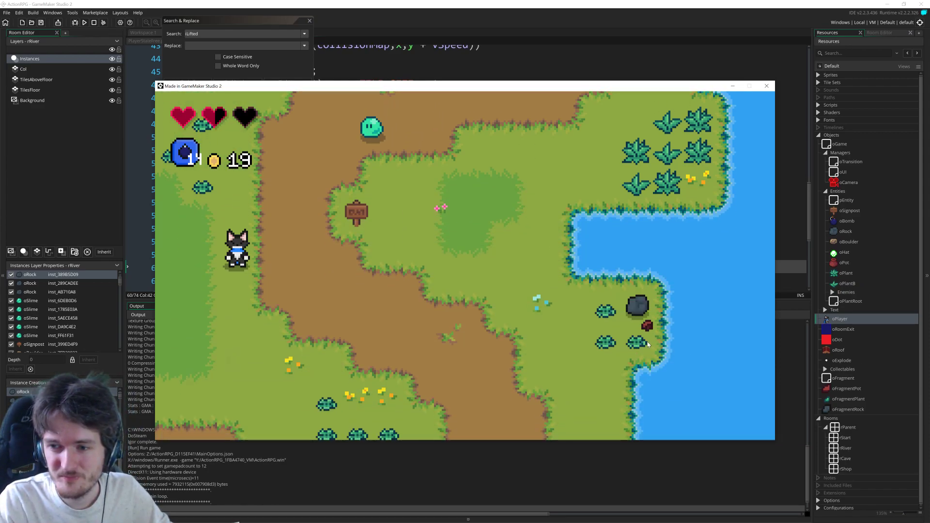
key("Down")
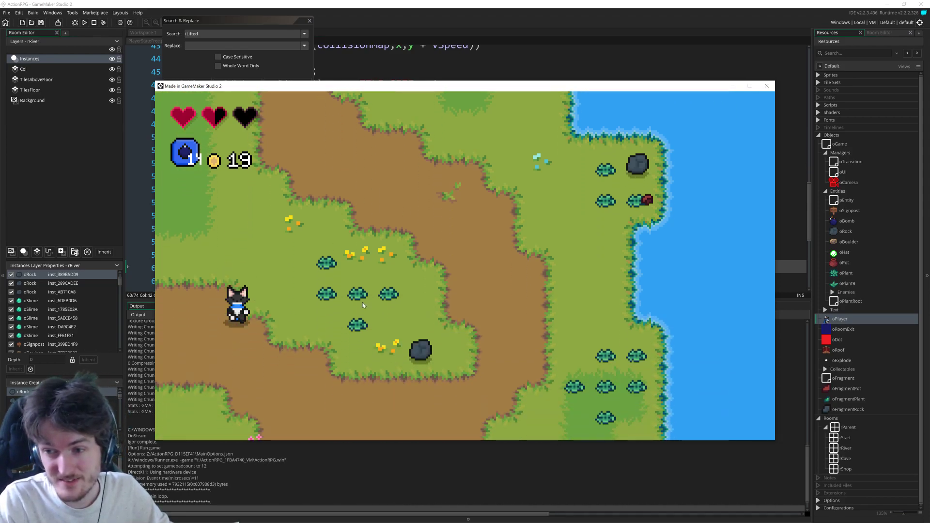
key("Right")
key("Right")
key("Down")
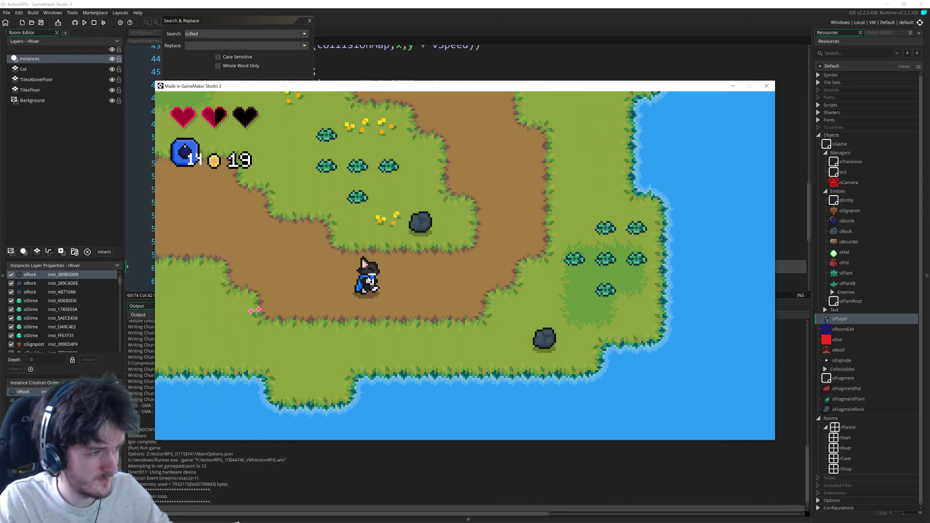
Step: Walk northeast to the rock on the riverbank, lift it and throw it to the west
key("Right")
key("Left")
key("Up")
key("Right")
key("Left")
key("Up")
key("Right")
key("Up")
key("Right")
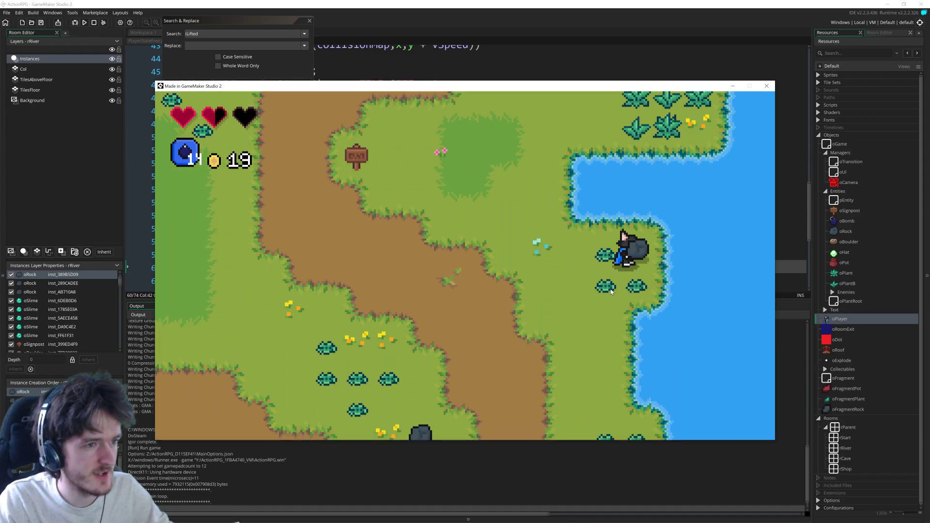
key("space")
key("Left")
key("space")
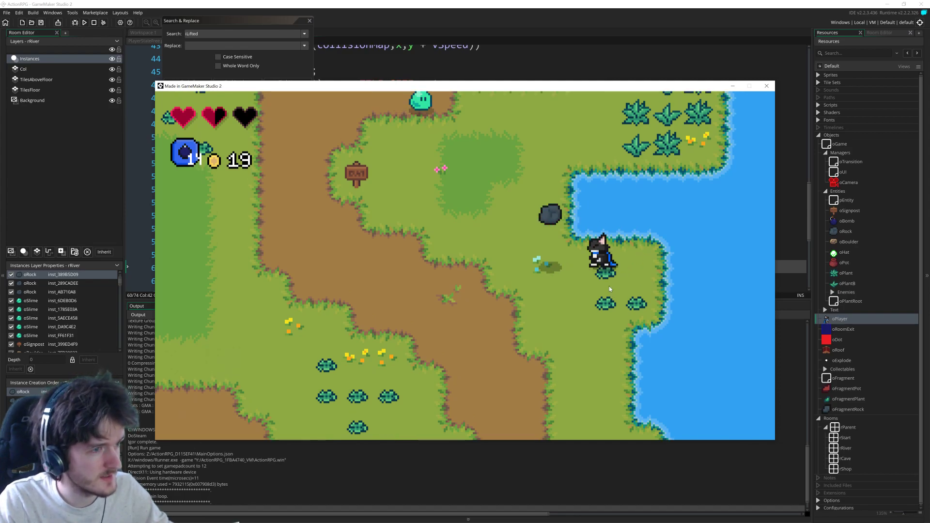
Step: Walk north to the riverside plant patch northeast of the signpost and slash all of its plants
key("Left")
key("Up")
key("Up")
key("Right")
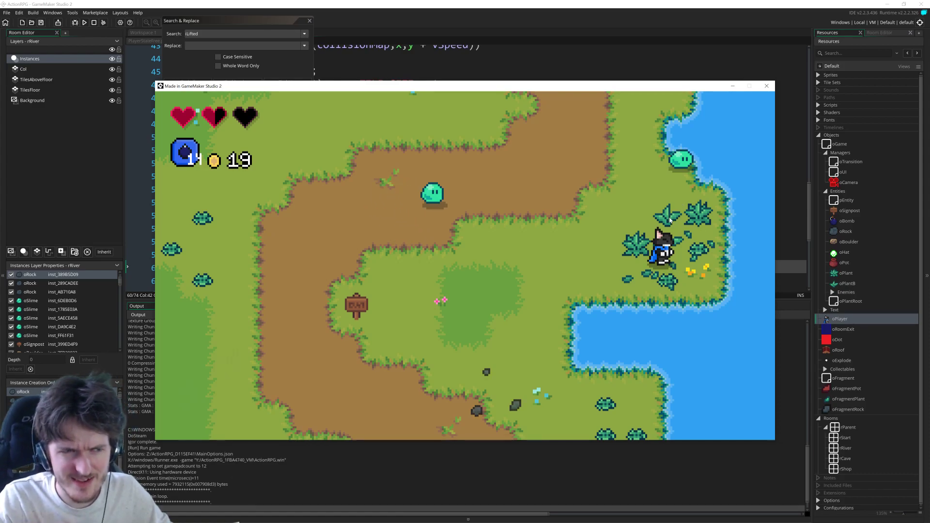
key("Up")
key("Down")
key("Left")
key("Up")
key("Right")
key("shift")
key("shift")
key("shift")
key("shift")
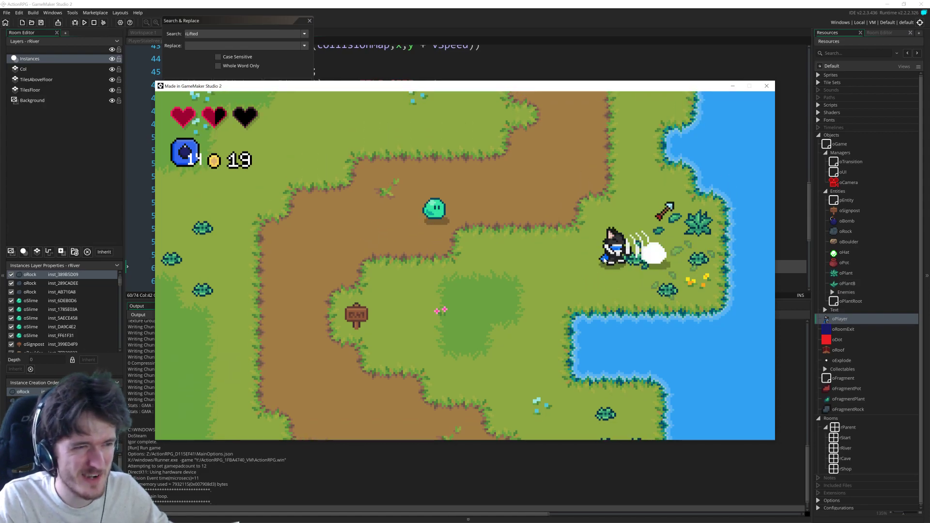
key("Right")
key("Up")
key("Up")
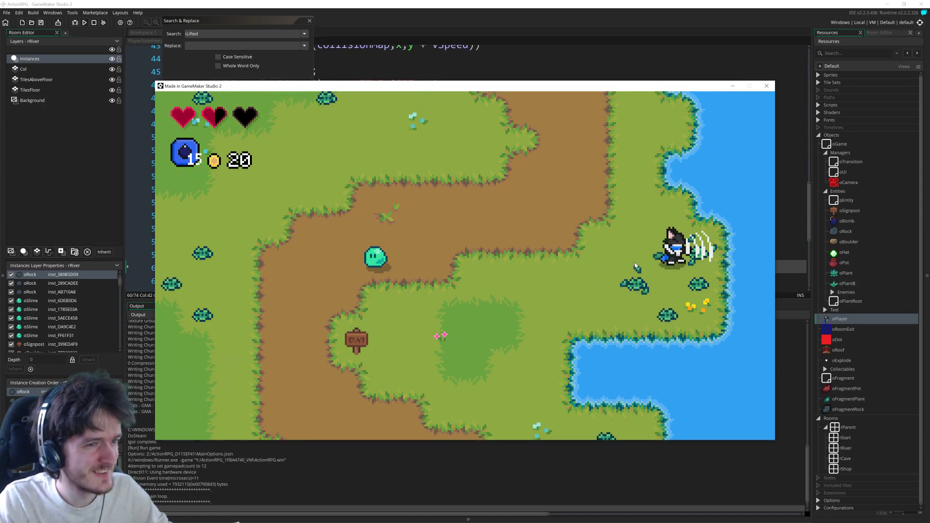
Step: Walk west to the slime on the dirt path, attack it, gather its coins and stop above the signpost
key("Left")
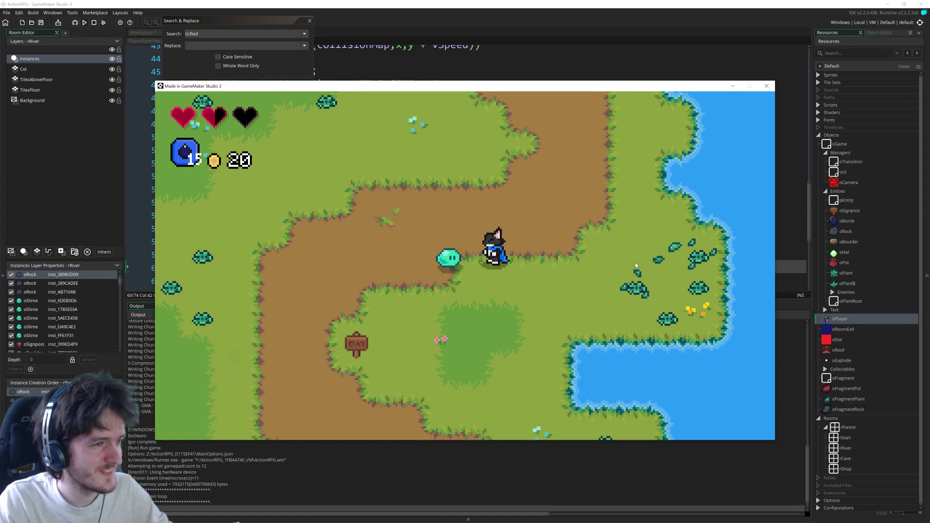
key("Left")
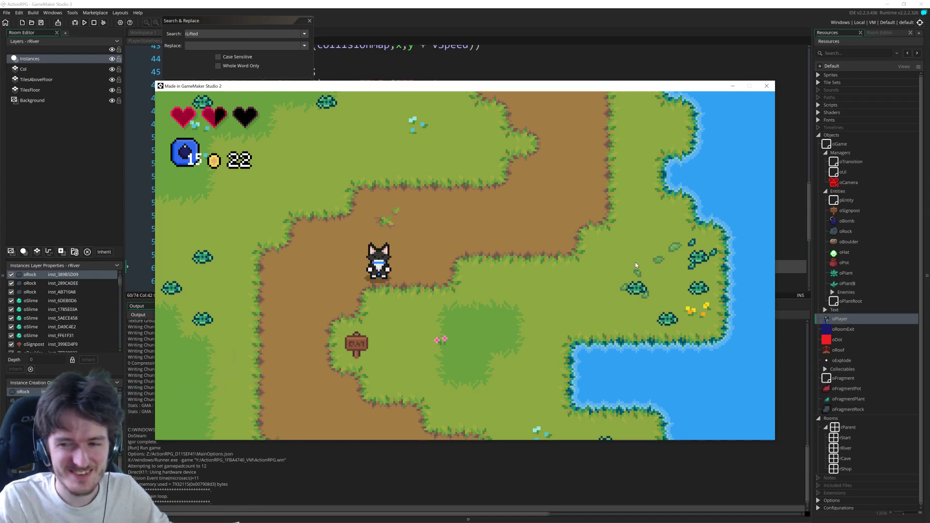
key("Down")
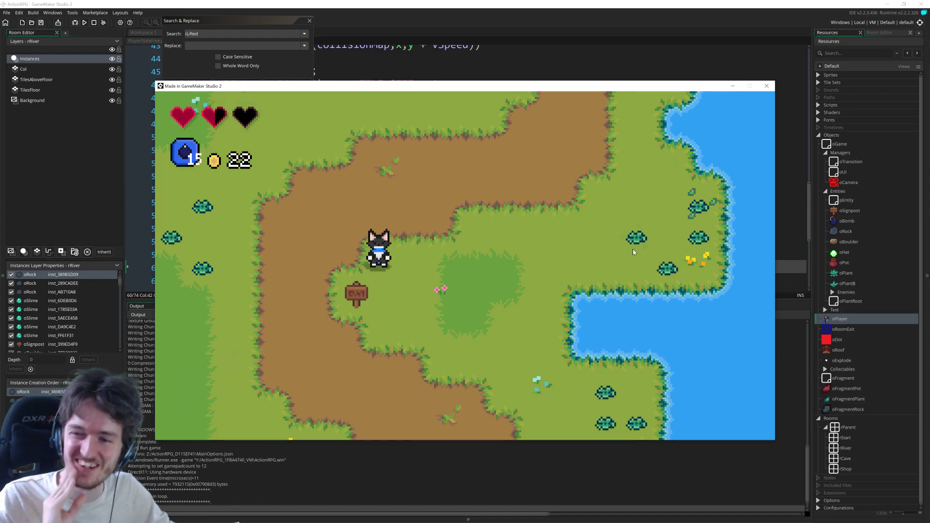
Step: Test a roll and a sword slash in the grassy clearing beside the signpost
key("Up")
key("Right")
key("Down")
key("space")
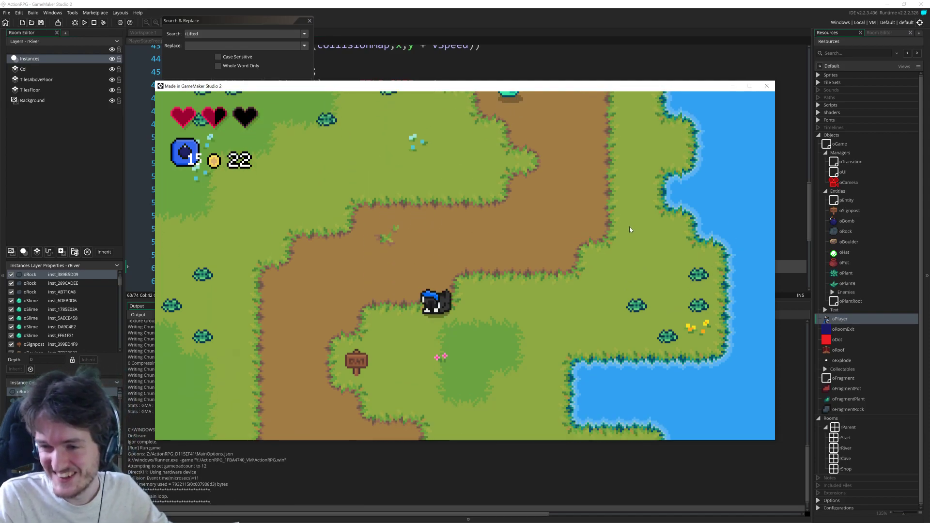
key("Up")
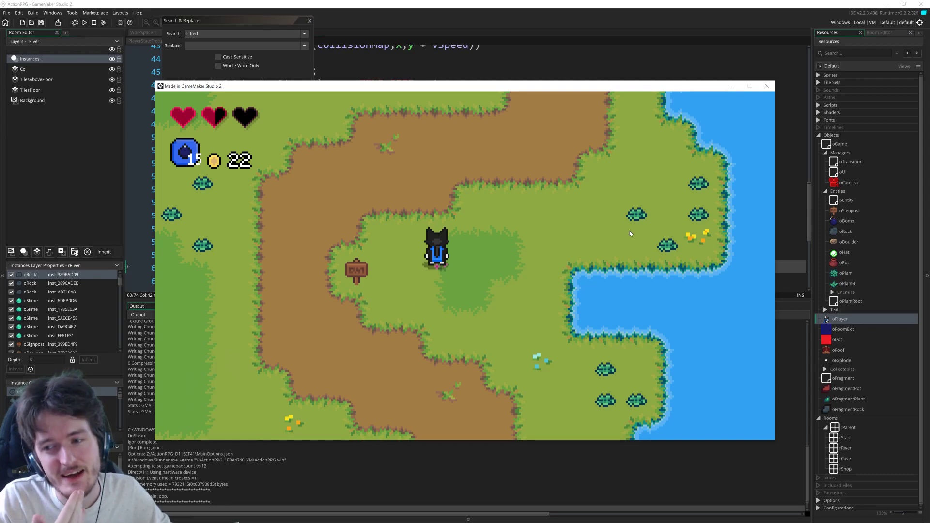
key("Up")
key("shift")
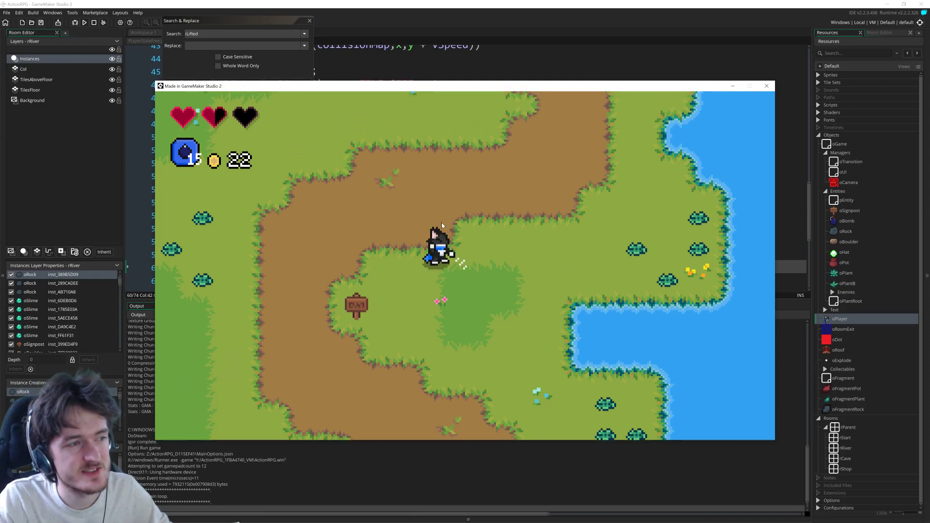
Step: Walk north along the dirt path, attack the slime there and continue to the rock near the stone wall
key("Up")
key("Right")
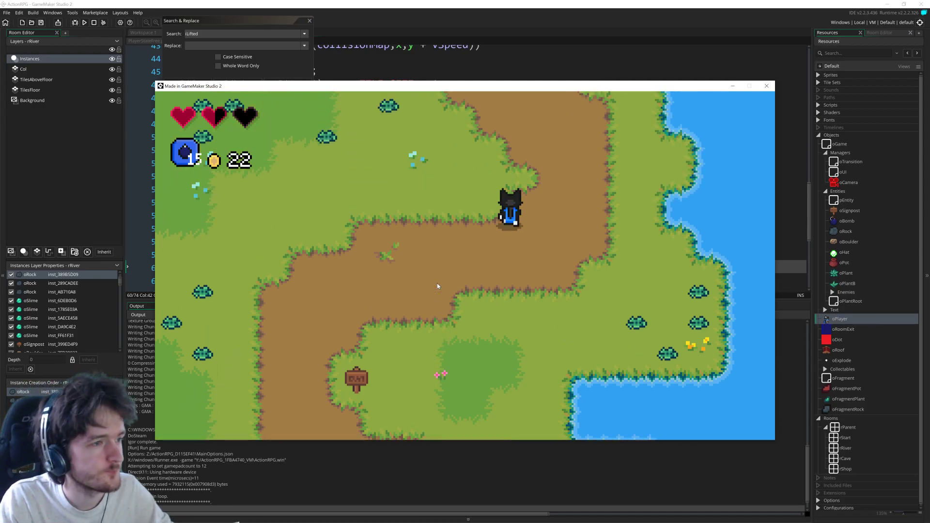
key("shift")
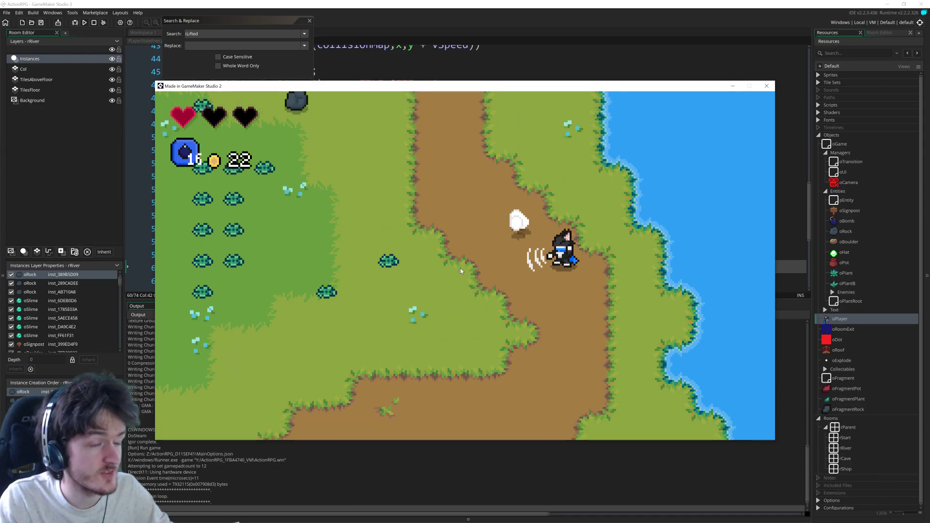
key("Left")
key("Up")
key("Left")
key("Up")
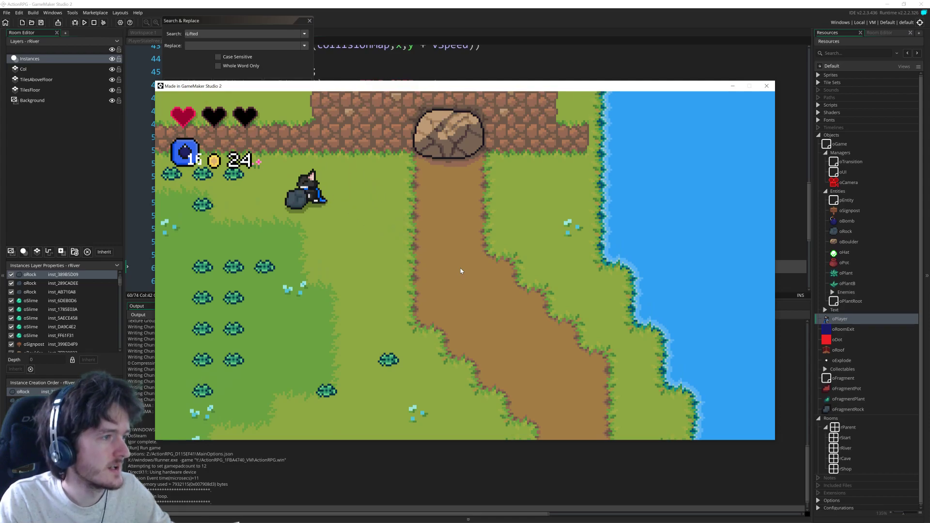
Step: Interact with the rock near the stone wall and test repeated rolls all the way back south to the signpost
key("space")
key("Down")
key("Right")
key("space")
key("Right")
key("space")
key("Left")
key("space")
key("Right")
key("space")
key("space")
key("Left")
key("space")
key("Down")
key("space")
key("Left")
key("space")
key("Down")
key("space")
key("space")
key("Up")
key("space")
key("space")
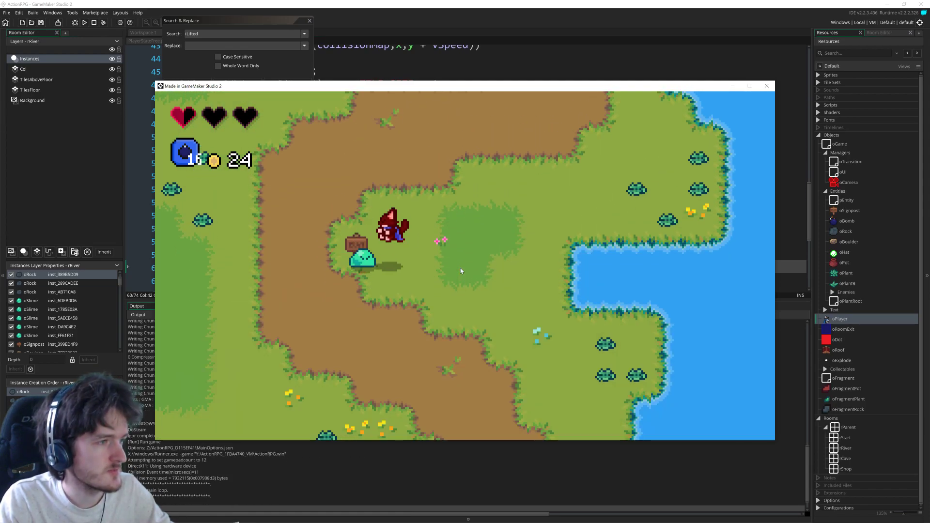
Step: Slash the slime beside the signpost and walk south into the cut plant patch near the rock
key("shift")
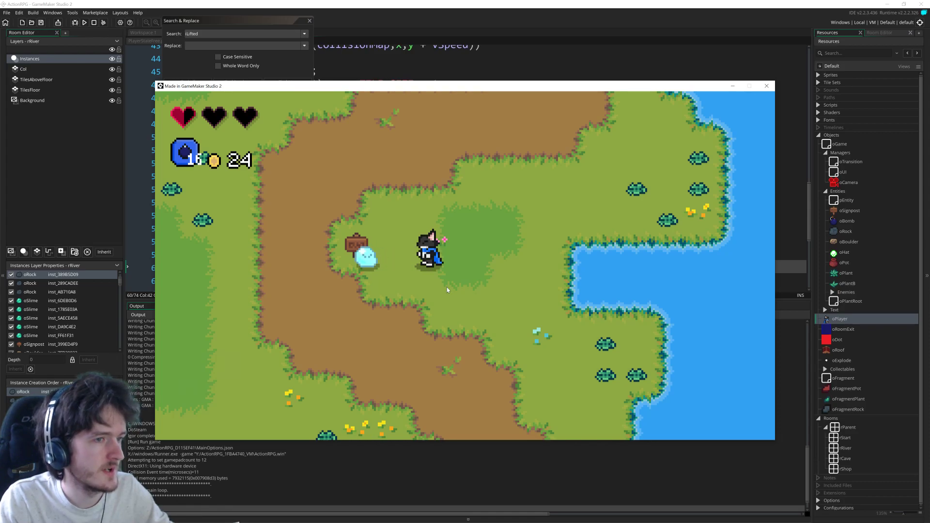
key("Up")
key("Left")
key("Down")
key("Left")
key("Down")
key("Right")
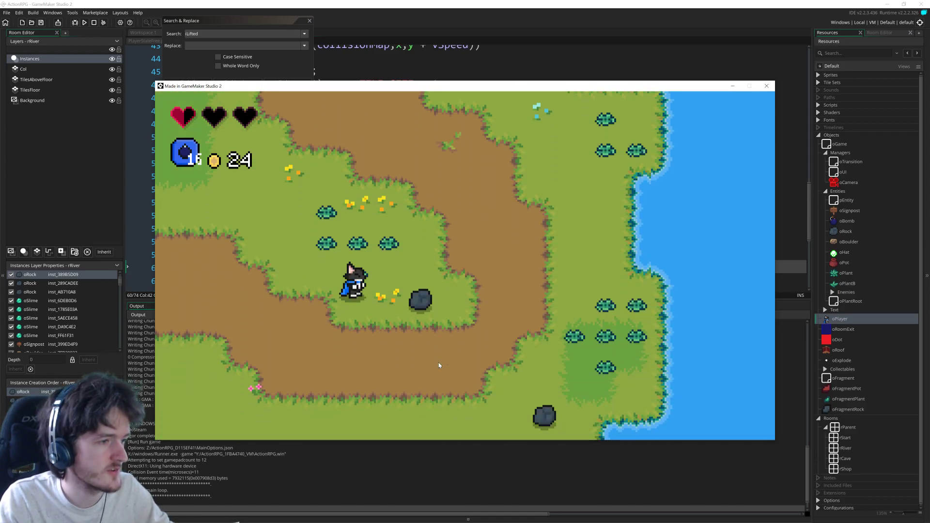
Step: Walk the cat around the cut plant patch and test its collision up against the nearby rock
key("Right")
key("Down")
key("Left")
key("Up")
key("Right")
key("Down")
key("Left")
key("Left")
key("Down")
key("Right")
key("Up")
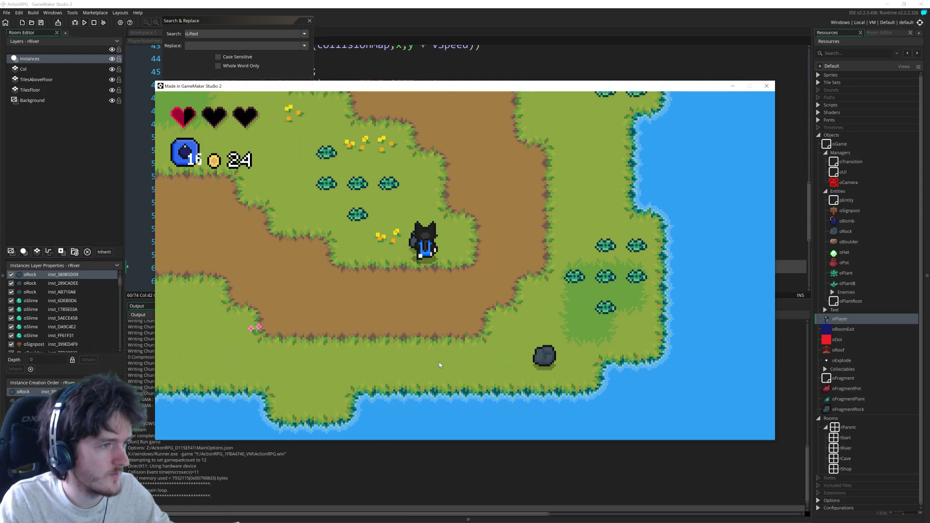
Step: Circle the rock beside the yellow flowers, testing collision from several sides, and stop directly north of it facing south
key("Down")
key("Left")
key("Up")
key("Down")
key("Left")
key("Down")
key("Left")
key("Up")
key("Right")
key("Down")
key("Up")
key("Right")
key("Down")
key("Left")
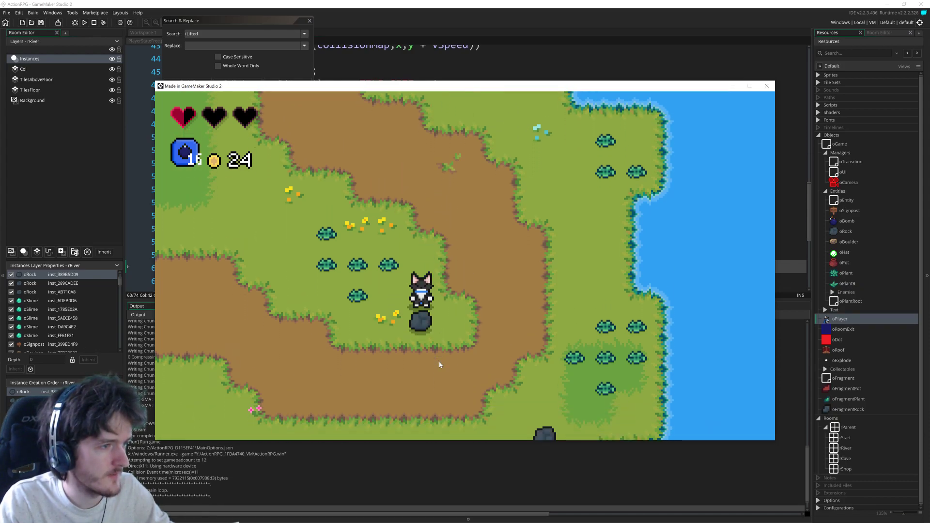
Step: Lift the rock, carry it down to the dirt path and throw it west, then head toward the southeastern rock
key("space")
key("Down")
key("Right")
key("Left")
key("space")
key("Right")
key("Down")
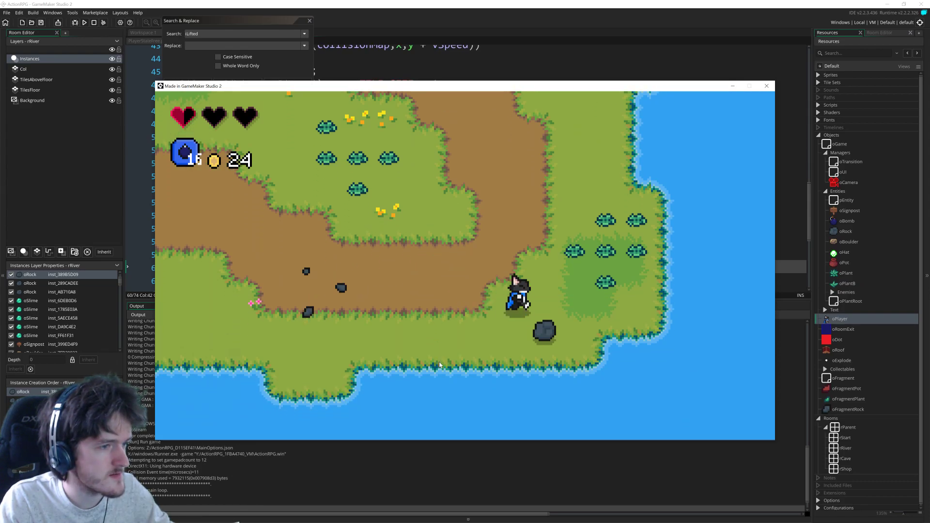
Step: Walk back west along the southern grass past the shattered rock and close the running game
key("Right")
key("Left")
key("Left")
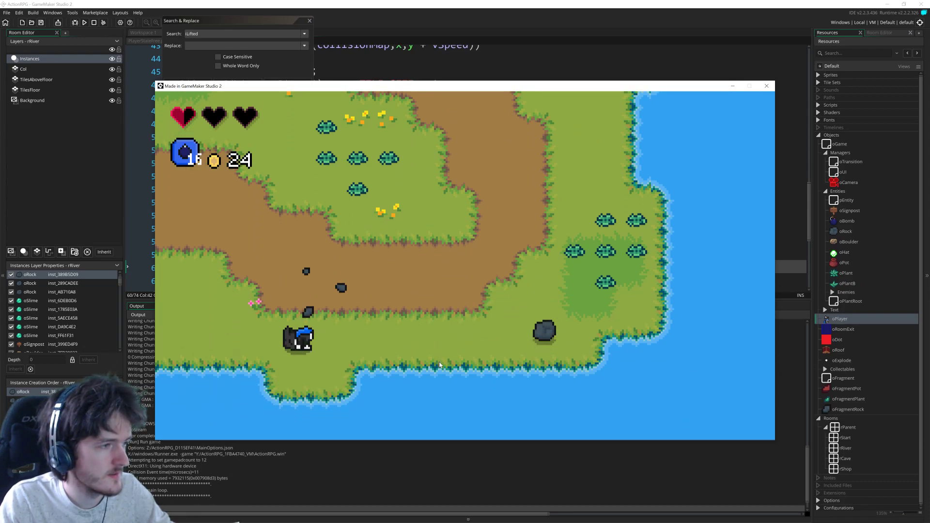
left_click(766, 86)
Step: In the rRiver room, stretch the oRoomExit on the west edge north to Y 336 and save the project
double_click(850, 449)
middle_click_drag(166, 213, 544, 201)
left_click_drag(382, 183, 365, 178)
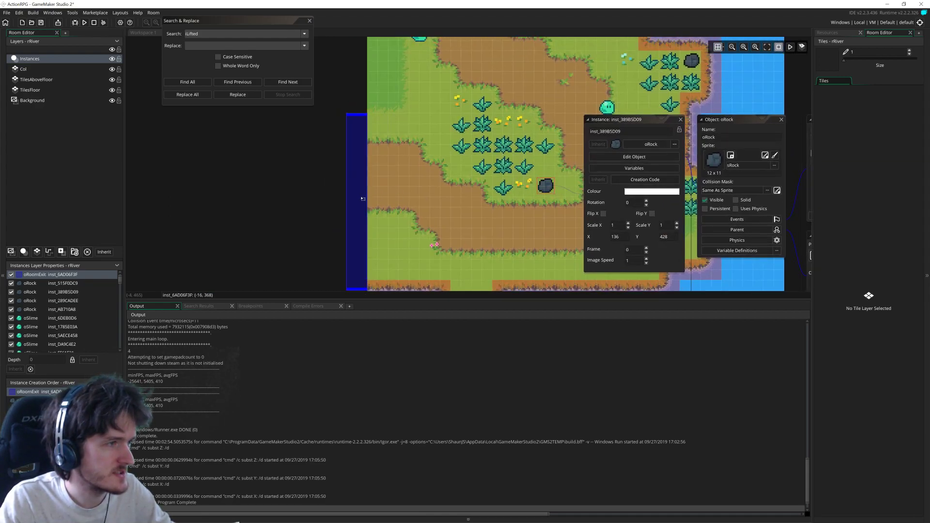
left_click_drag(365, 83, 369, 76)
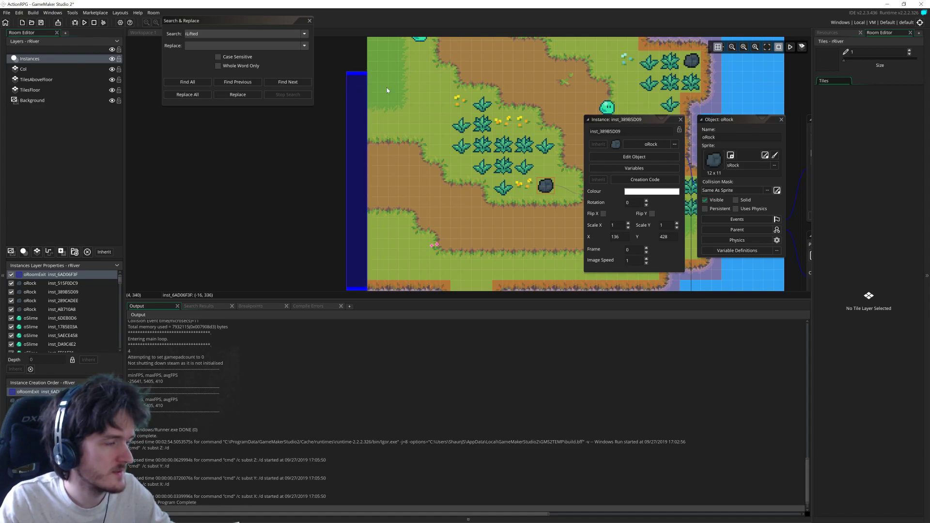
scroll(375, 80, "down", 3)
middle_click_drag(433, 186, 372, 139)
left_click(397, 166)
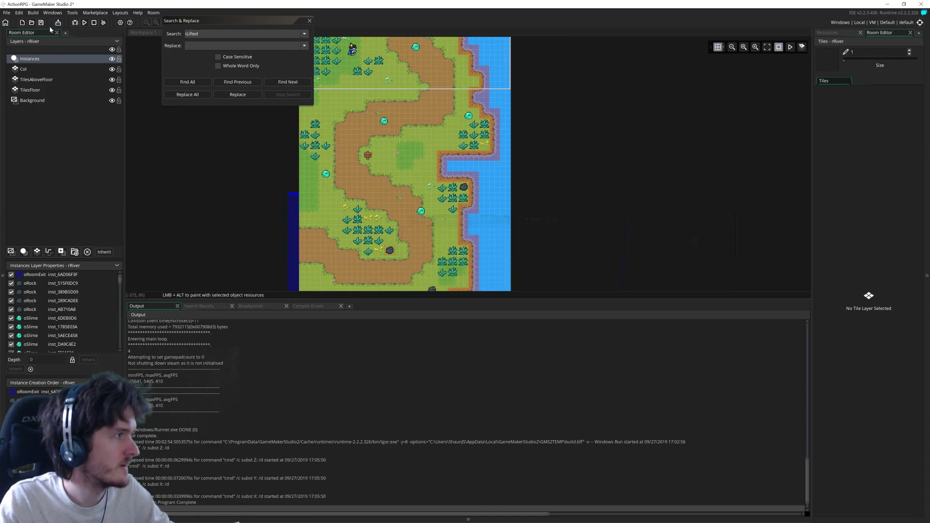
key("ctrl+s")
Step: Look over the rRiver room from the boulder to the southern shore and close the Search & Replace window
middle_click_drag(397, 176, 416, 238)
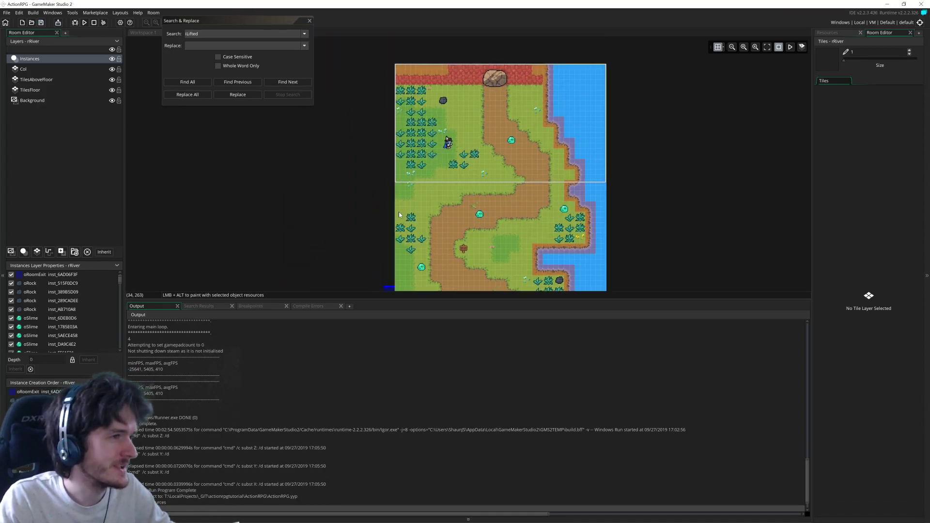
middle_click_drag(491, 171, 453, 86)
middle_click_drag(499, 197, 507, 147)
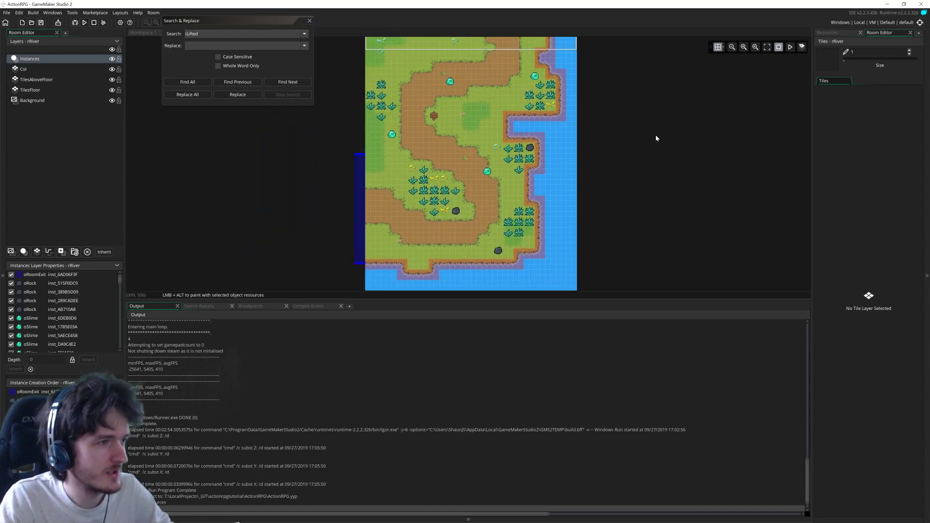
middle_click_drag(664, 158, 635, 196)
left_click(310, 23)
middle_click_drag(471, 182, 451, 202)
scroll(454, 115, "down", 1, "ctrl")
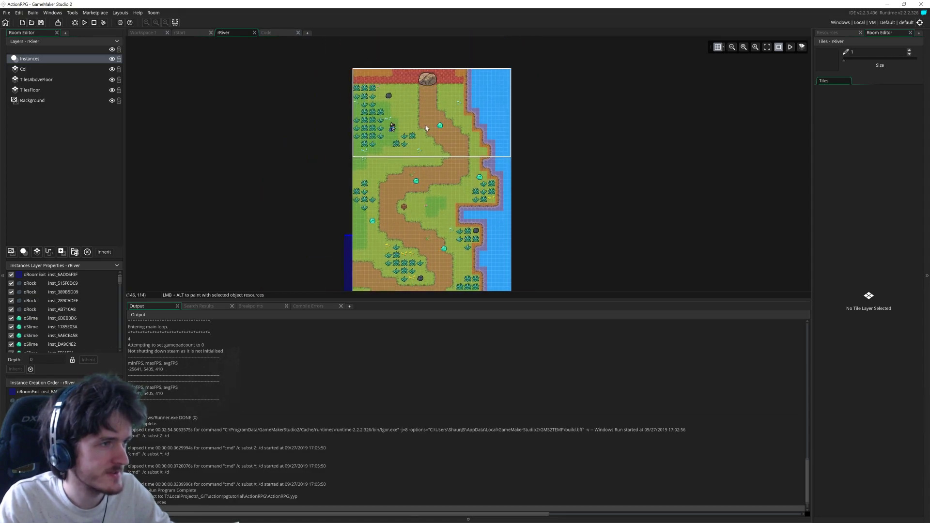
Step: Inspect the rRiver layout and enlarge the room editing area by shrinking the output pane
scroll(408, 122, "up", 5, "ctrl")
middle_click_drag(406, 122, 439, 73)
scroll(420, 211, "down", 5, "ctrl")
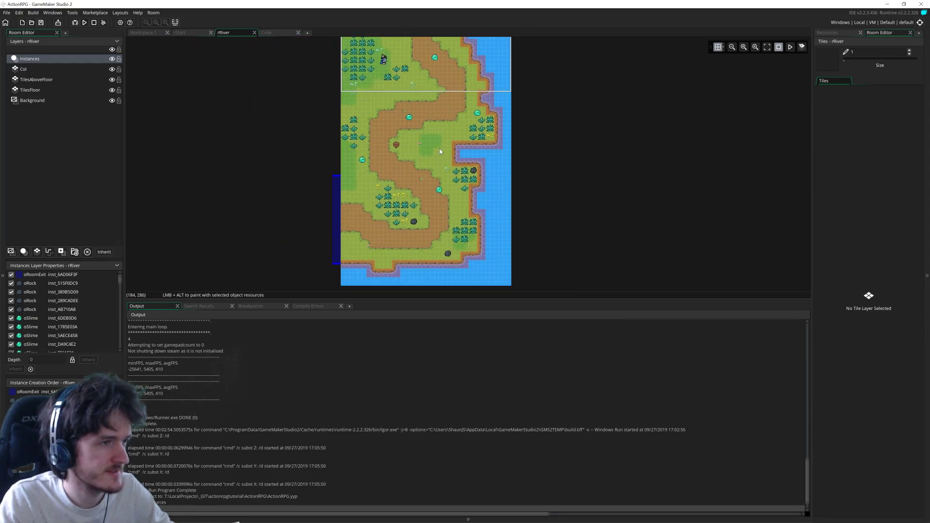
scroll(440, 168, "down", 1, "ctrl")
middle_click_drag(441, 166, 445, 193)
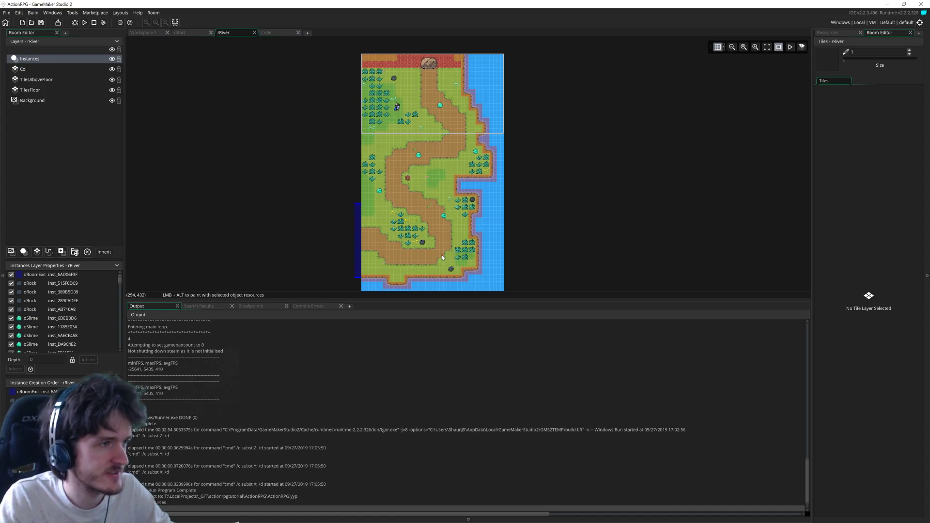
left_click_drag(538, 301, 533, 403)
middle_click_drag(458, 204, 416, 183)
scroll(470, 265, "up", 3, "ctrl")
Step: Open the rCave room, check it against rRiver and return to rCave
left_click(828, 32)
double_click(846, 456)
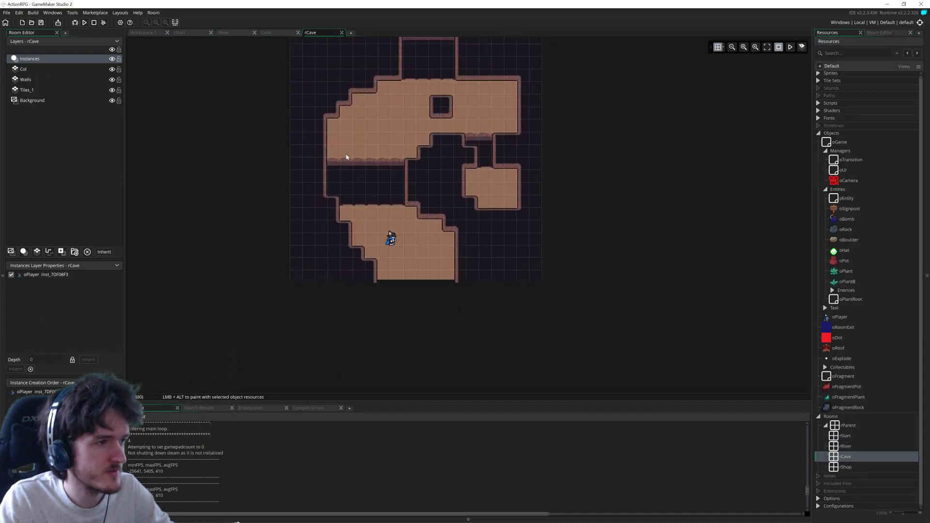
scroll(339, 150, "up", 3, "ctrl")
double_click(855, 450)
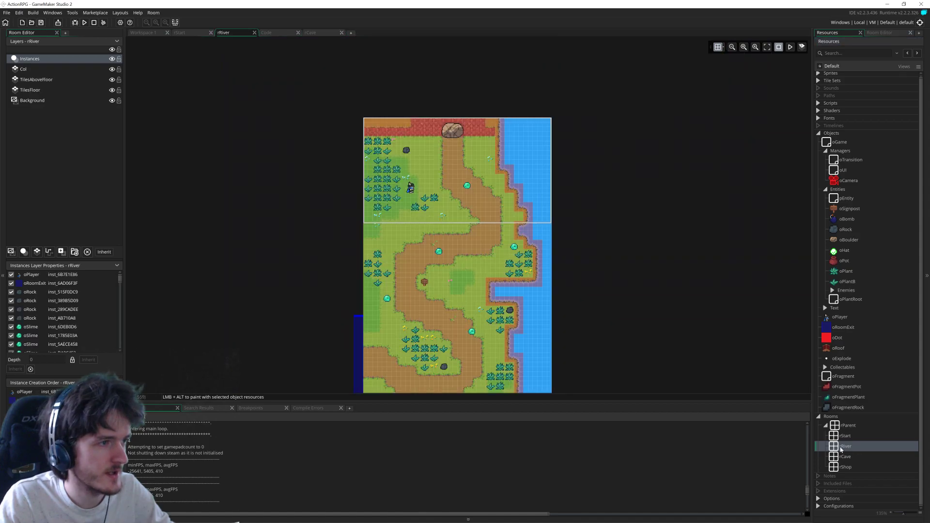
double_click(855, 456)
Step: Examine the rCave layout, covering the large upper chamber, the middle gap and side room, and the southern entrance
middle_click_drag(472, 254, 397, 319)
scroll(397, 319, "down", 3, "ctrl")
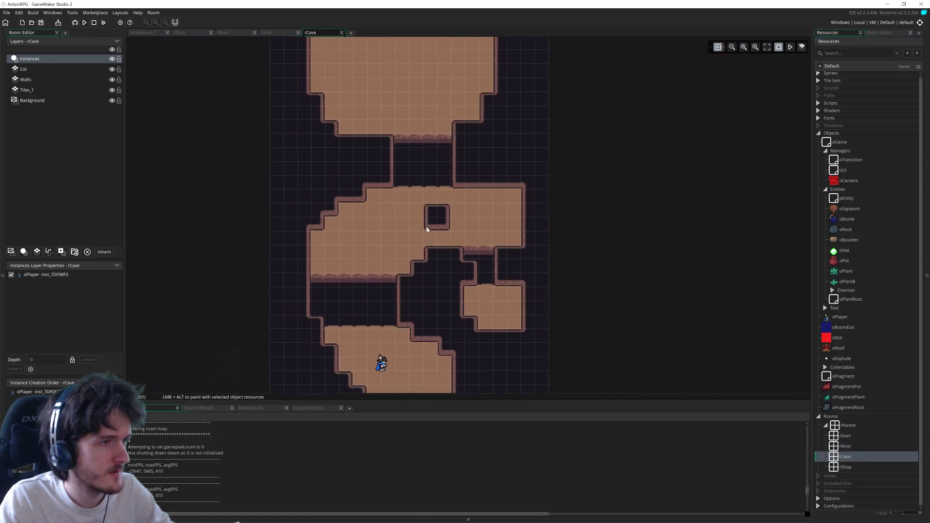
middle_click_drag(428, 228, 432, 306)
scroll(428, 232, "up", 3, "ctrl")
middle_click_drag(428, 243, 449, 162)
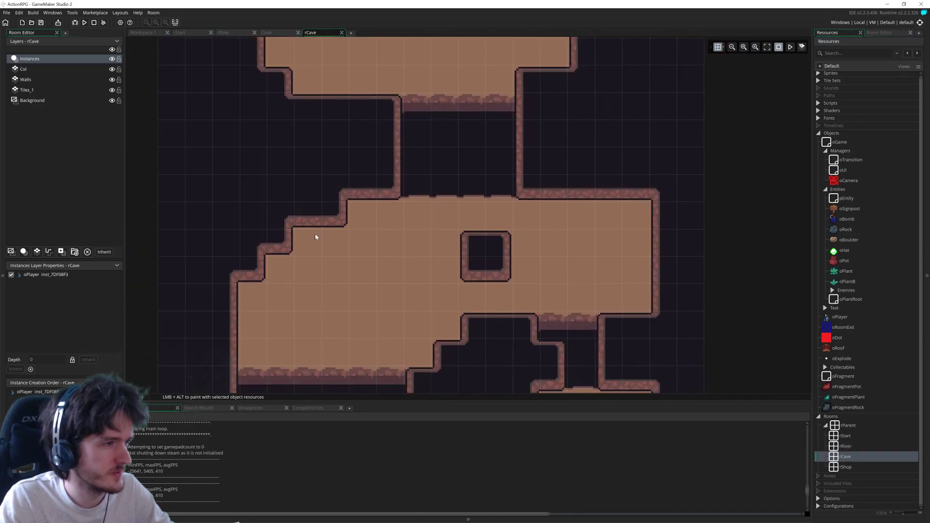
middle_click_drag(312, 245, 314, 75)
middle_click_drag(487, 292, 463, 249)
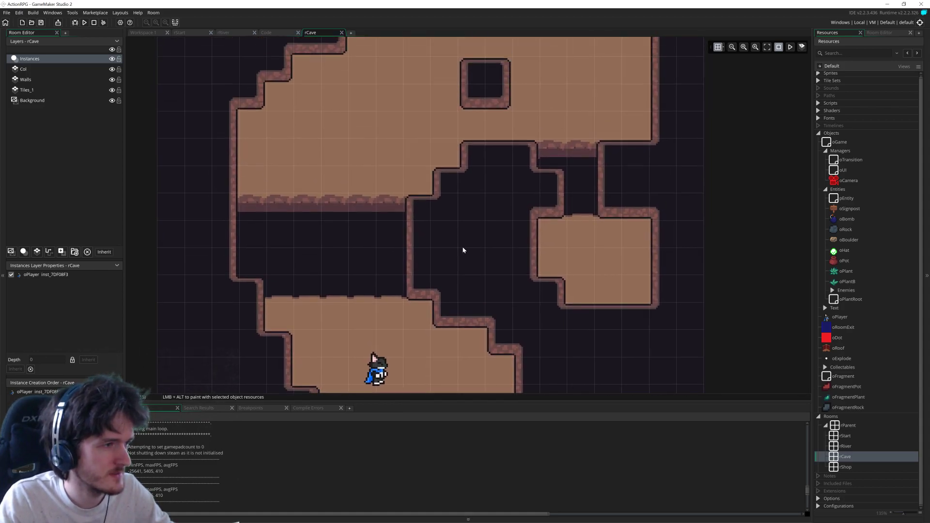
scroll(463, 249, "down", 4, "ctrl")
middle_click_drag(498, 140, 494, 311)
scroll(495, 311, "down", 2, "ctrl")
middle_click_drag(481, 248, 427, 80)
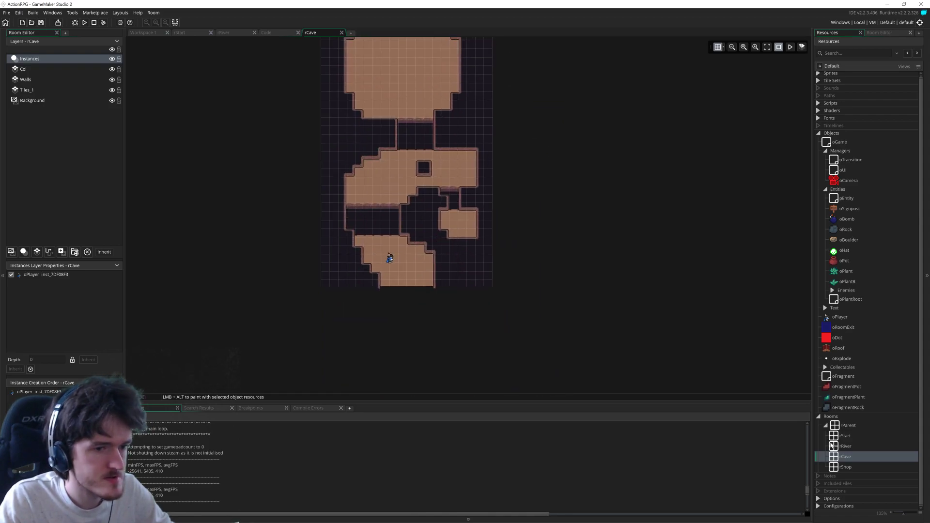
Step: Switch to Pyxel Edit and examine the TopDownRpg tile sheet, including the cave entrance, water, houses, plants and pots
left_click(889, 4)
middle_click_drag(470, 230, 454, 318)
scroll(404, 237, "down", 1)
middle_click_drag(226, 219, 235, 230)
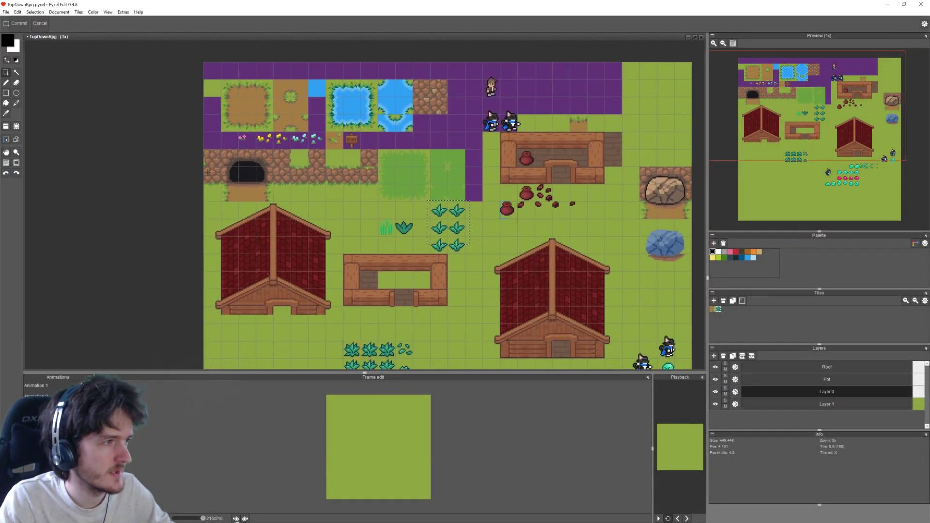
scroll(292, 163, "up", 1)
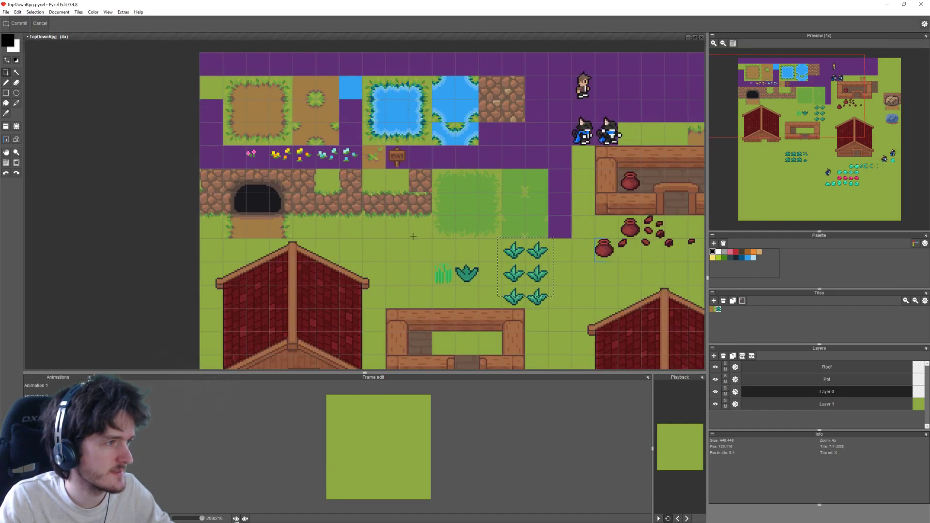
middle_click_drag(341, 201, 372, 207)
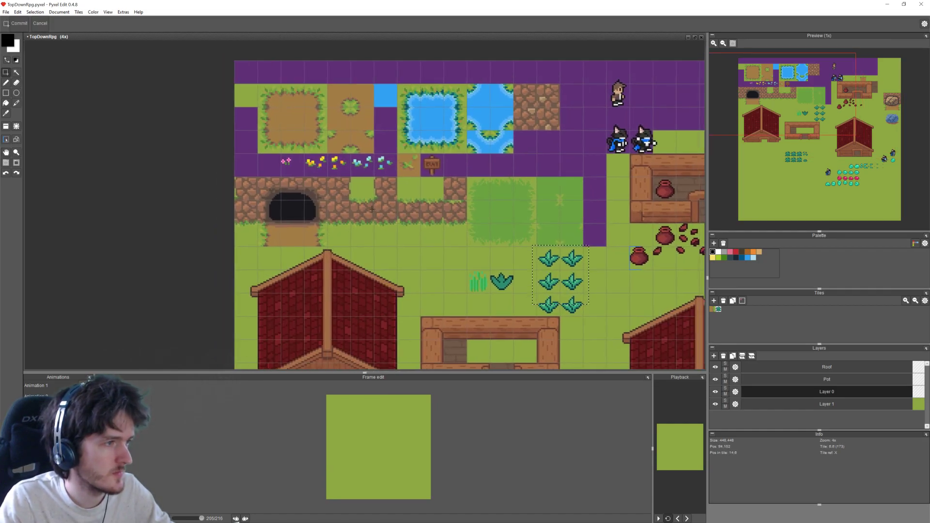
middle_click_drag(474, 237, 449, 134)
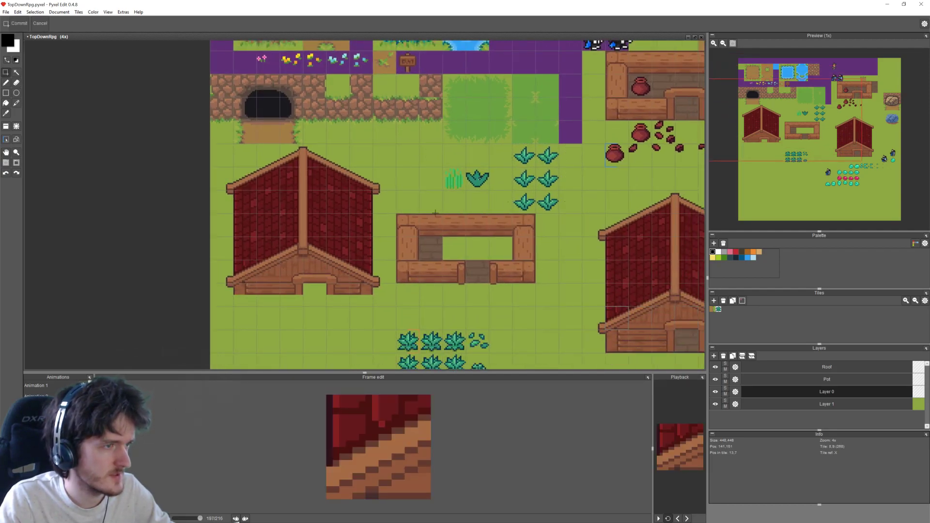
scroll(423, 209, "up", 2)
scroll(374, 279, "down", 3)
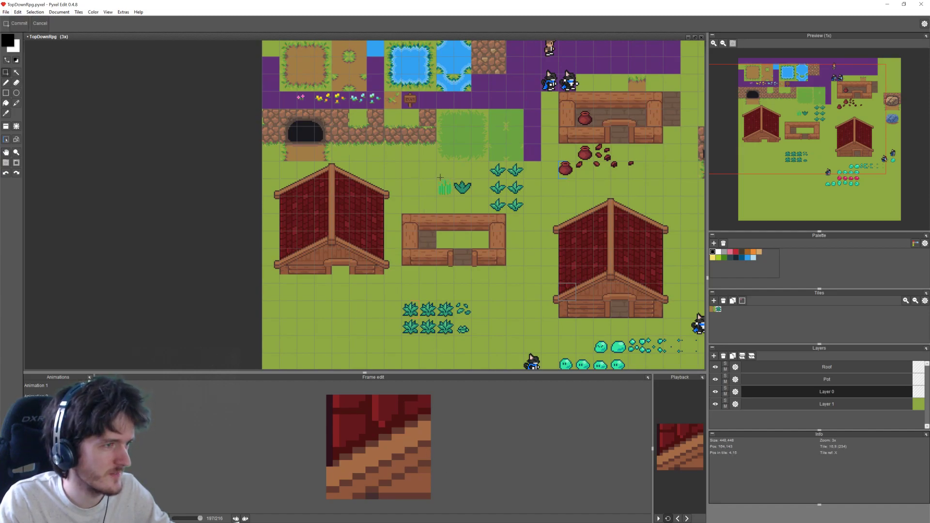
scroll(441, 177, "down", 1)
scroll(441, 178, "up", 4)
scroll(427, 174, "down", 2)
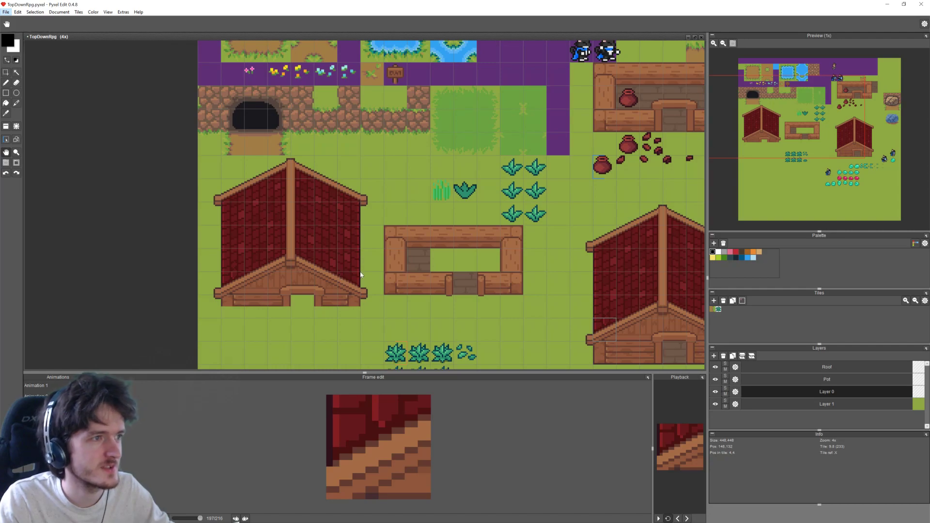
middle_click_drag(439, 166, 365, 261)
middle_click_drag(514, 314, 465, 287)
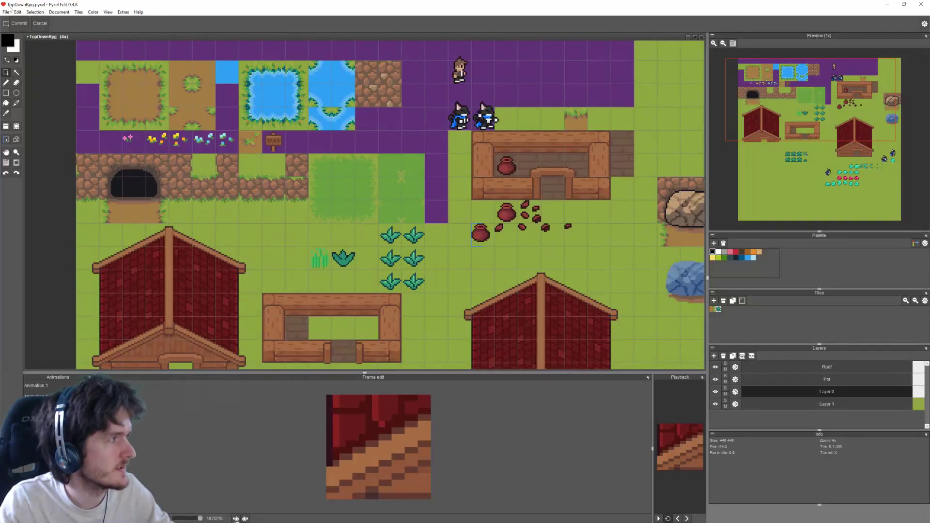
Step: Open the recent document CatSwing.pyxel and make Layer 1 visible behind the cat frames
left_click(6, 12)
mouse_move(33, 64)
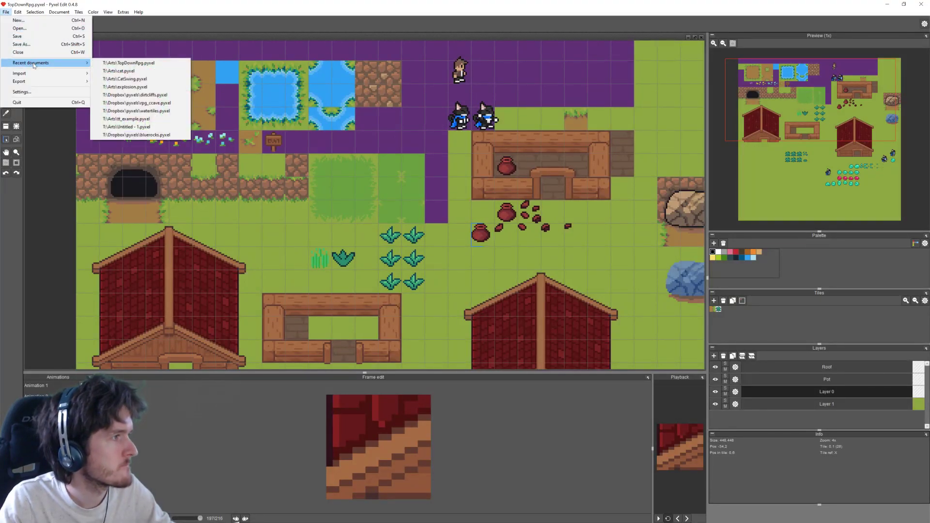
left_click(180, 79)
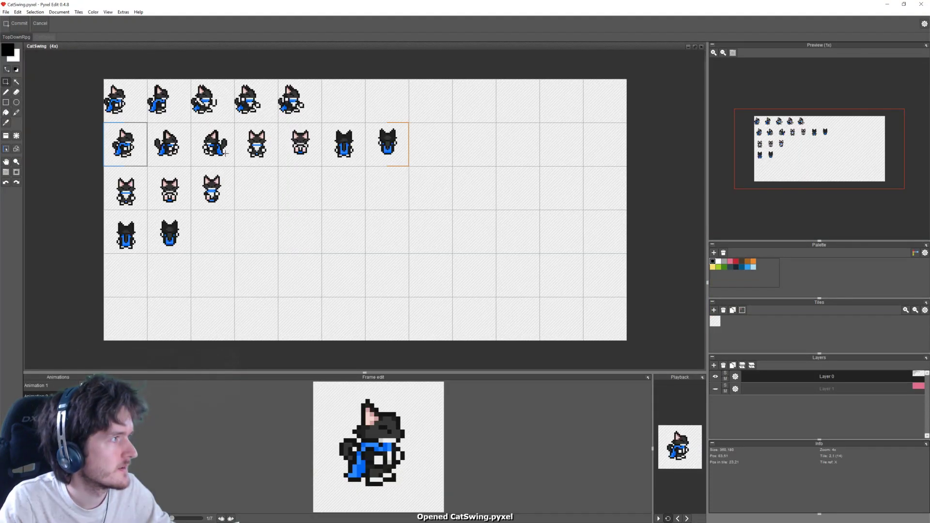
middle_click_drag(325, 206, 382, 227)
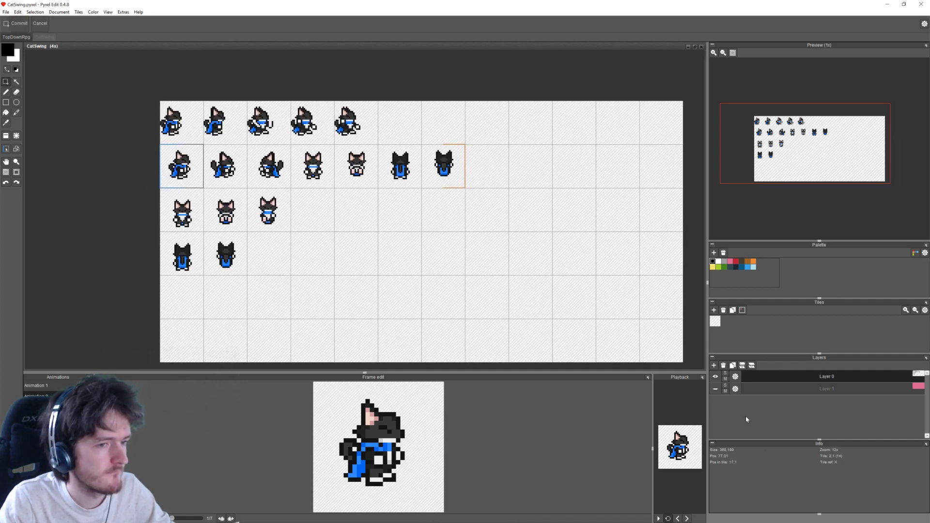
left_click(715, 390)
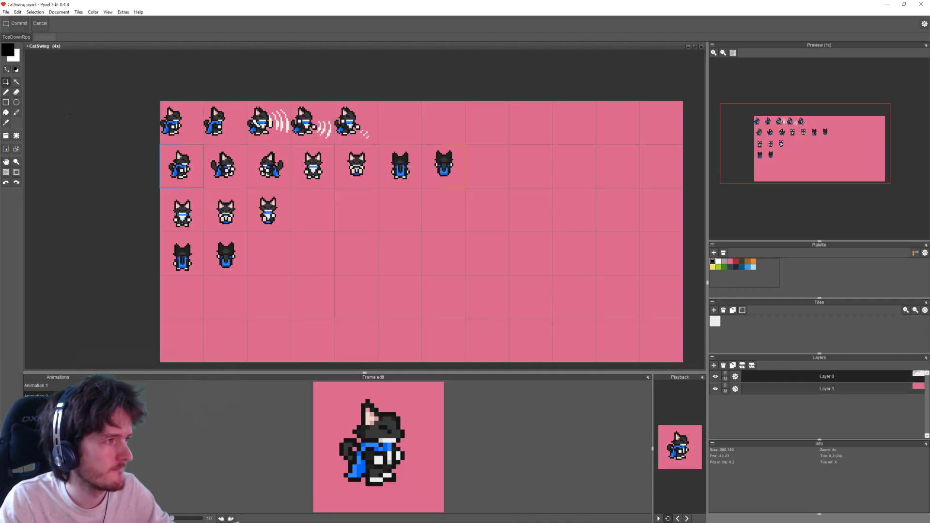
Step: Duplicate the five side-facing swing frames from the first row into the fourth row, starting at the sixth column
scroll(420, 203, "up", 4)
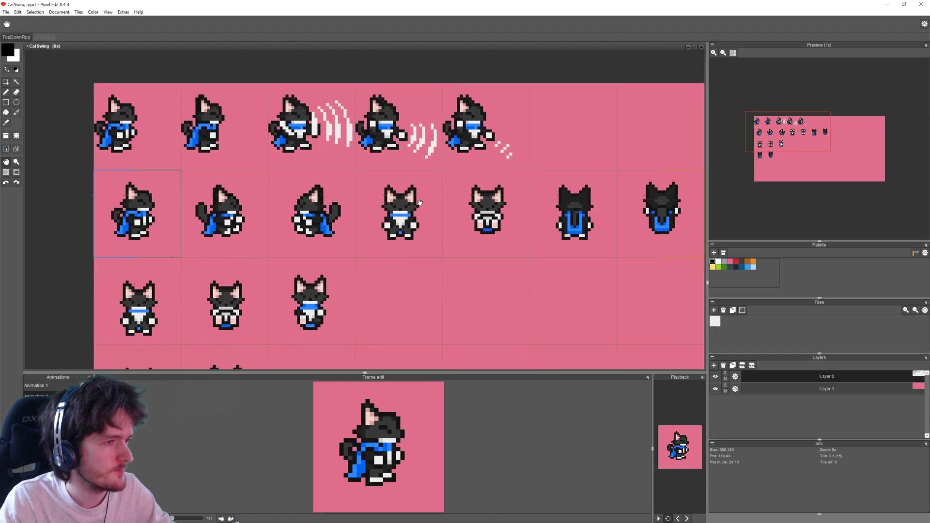
scroll(420, 202, "down", 2)
middle_click_drag(478, 251, 398, 246)
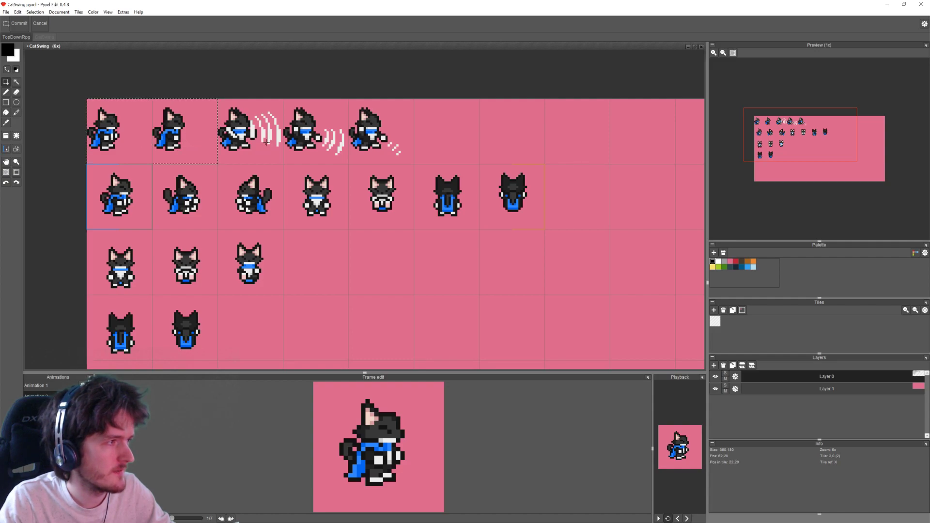
middle_click_drag(483, 222, 300, 99)
key("ctrl+v")
left_click_drag(413, 196, 443, 196)
key("Up")
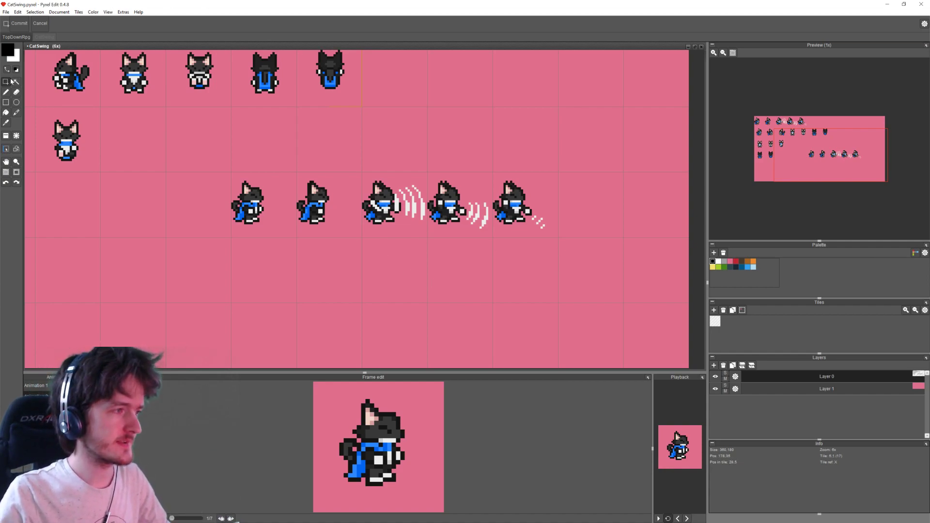
Step: Examine the duplicated swing frames up close, comparing the arm poses and slash trails with the rest of the sheet
left_click_drag(418, 249, 375, 208)
scroll(362, 198, "up", 1)
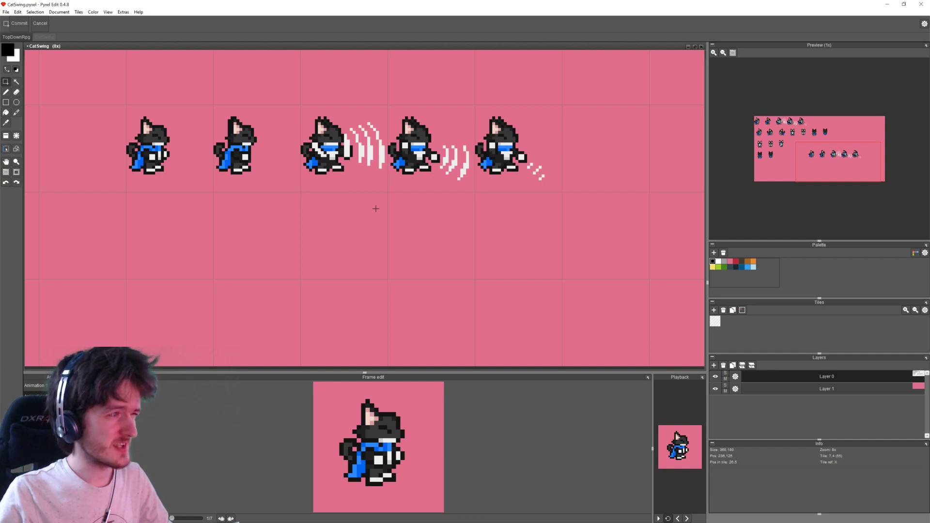
scroll(376, 209, "up", 1)
scroll(376, 209, "down", 1)
left_click_drag(376, 208, 417, 245)
scroll(416, 244, "up", 1)
scroll(416, 245, "down", 1)
scroll(416, 244, "up", 1)
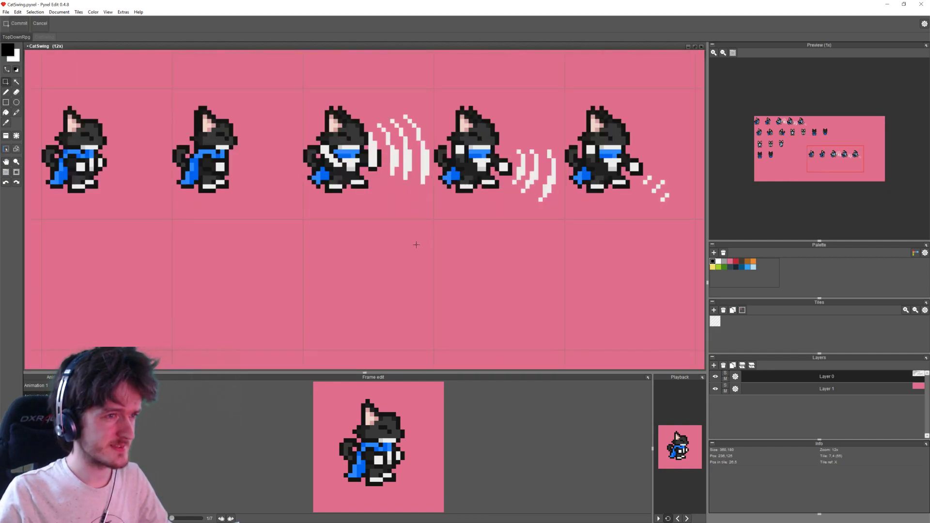
scroll(417, 244, "down", 1)
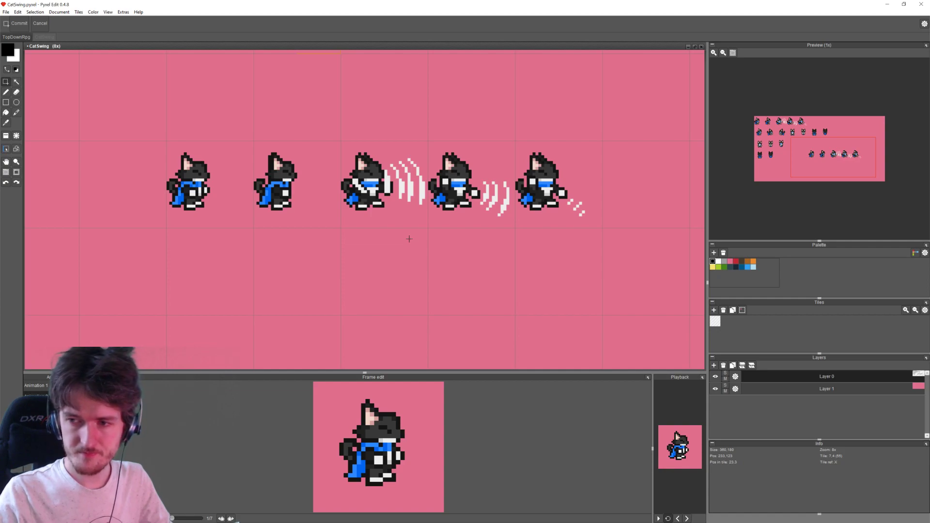
middle_click_drag(426, 206, 418, 185)
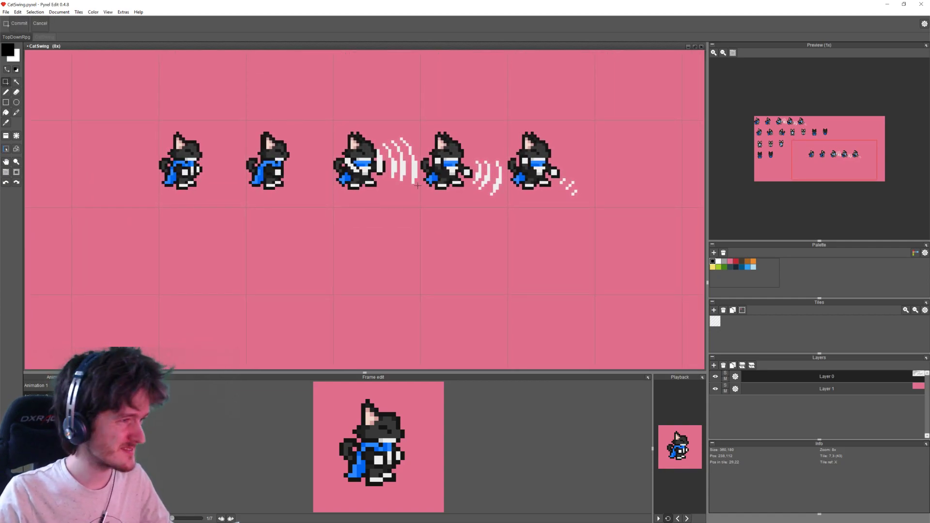
middle_click_drag(239, 216, 343, 230)
scroll(318, 231, "down", 4)
scroll(291, 220, "up", 1)
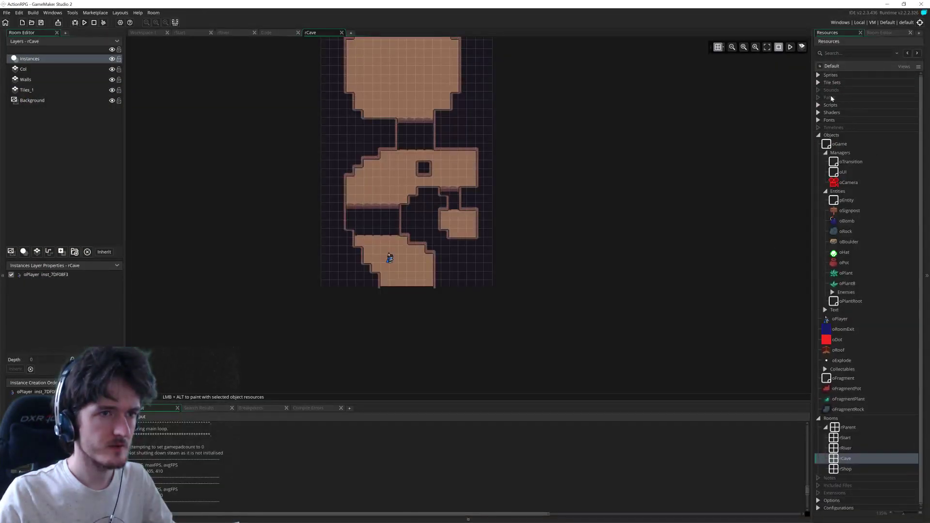
Step: View the front-facing fourth frame of the sPlayer sprite in GameMaker, then return to the CatSwing sheet in Pyxel Edit
double_click(828, 86)
left_click(361, 156)
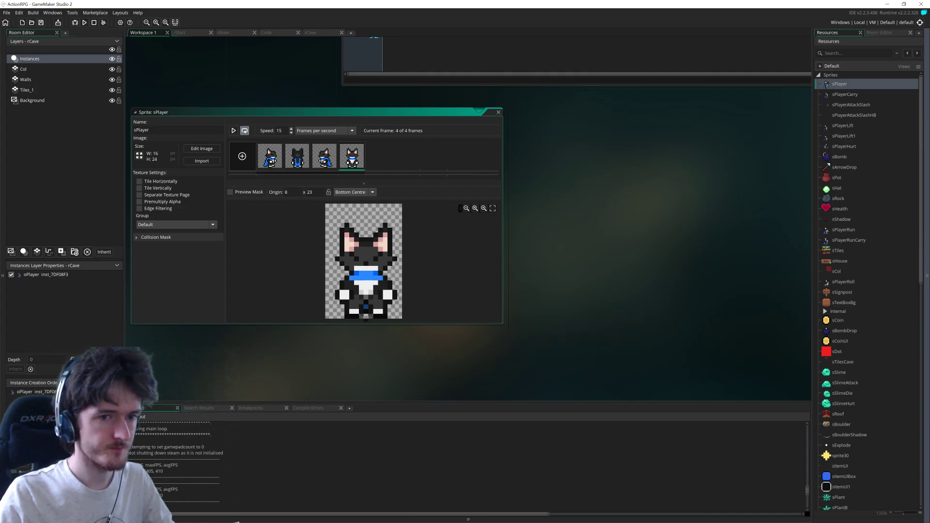
key("alt+Tab")
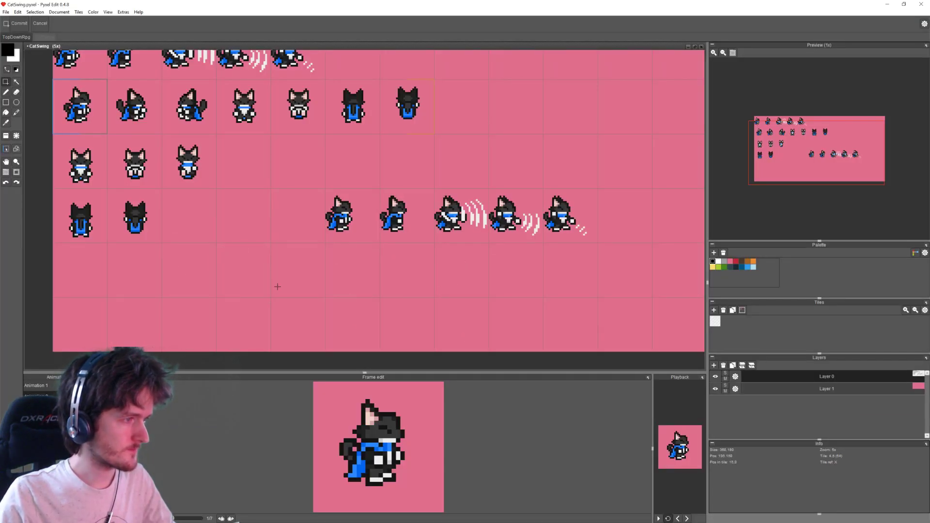
Step: Paste a front-facing cat frame and position it beneath the first duplicated swing frame
scroll(371, 280, "up", 4)
key("ctrl+v")
left_click_drag(364, 270, 368, 257)
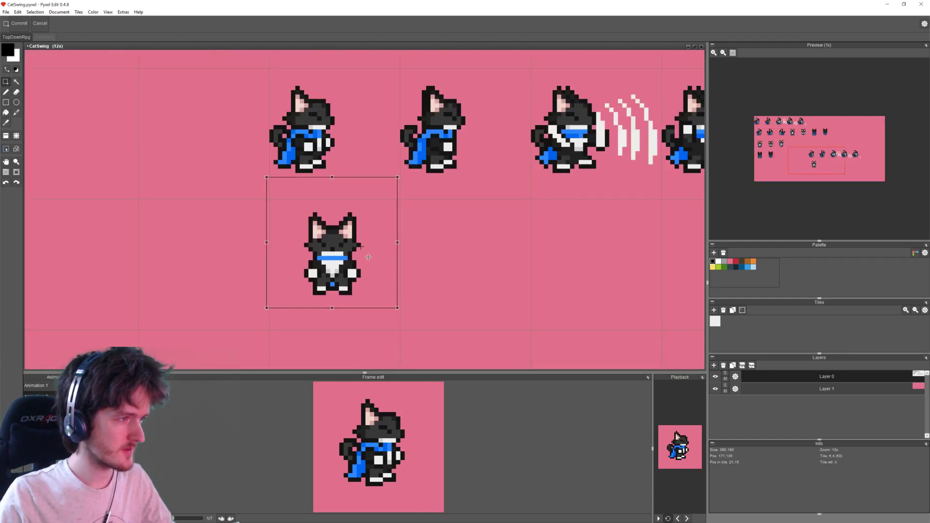
Step: Reposition the front-facing cat sprite within its tile in the row below the side-view swing frames
left_click(438, 265)
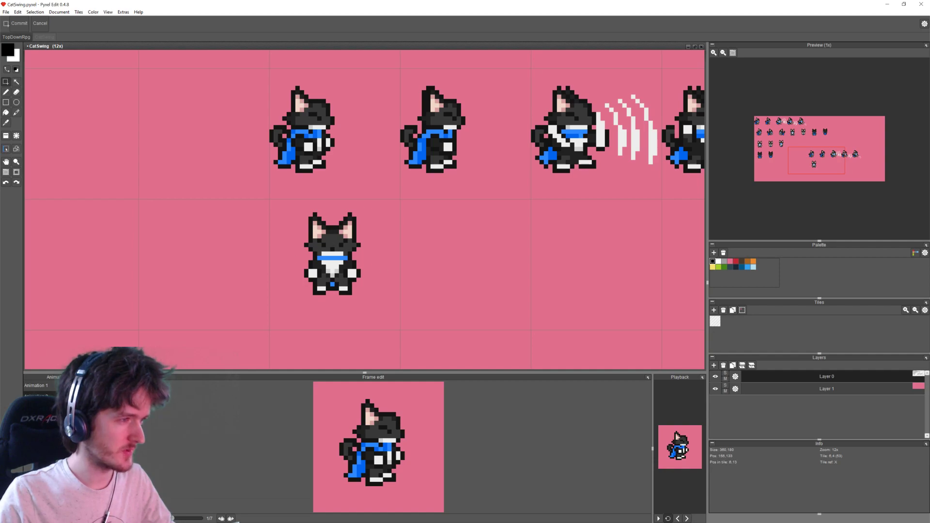
double_click(357, 283)
left_click_drag(367, 273, 372, 269)
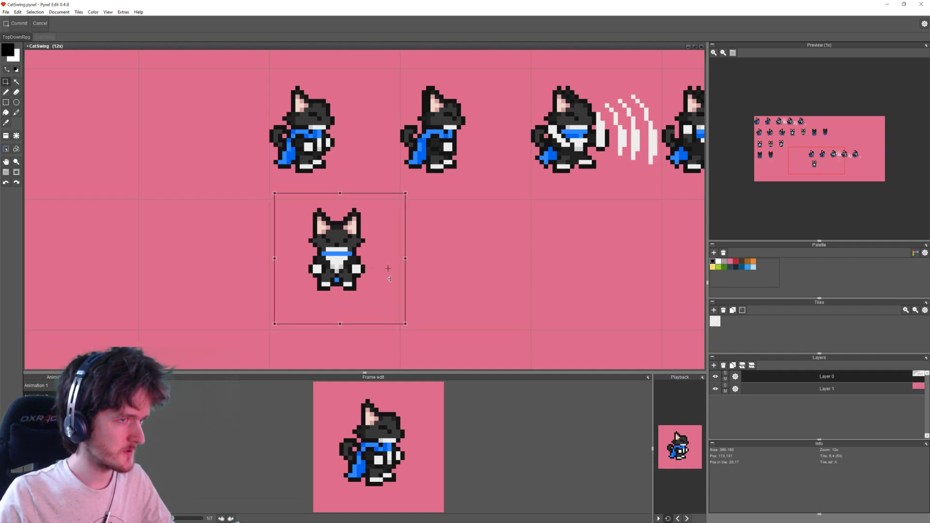
scroll(454, 275, "down", 2)
scroll(474, 276, "up", 1)
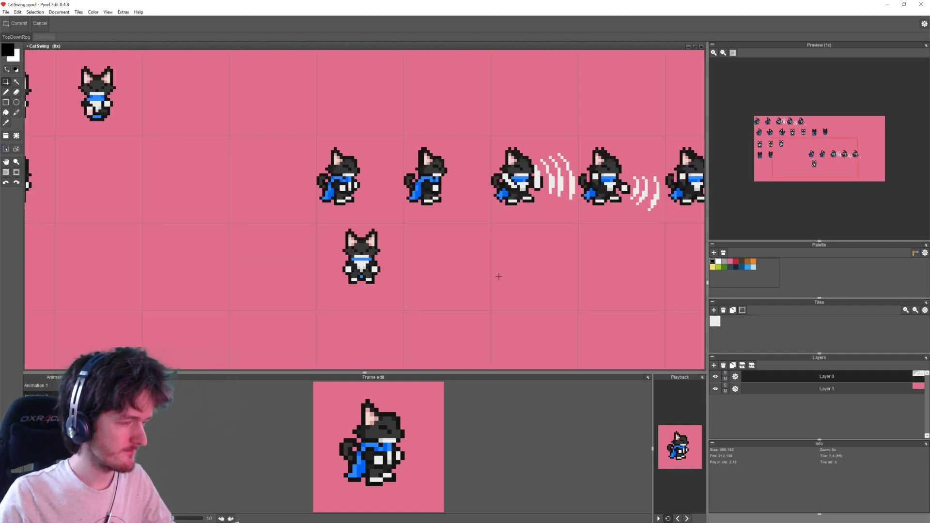
Step: Duplicate the front-facing cat into the adjacent empty tile on its right
double_click(383, 290)
key("ctrl+c")
key("ctrl+v")
left_click(561, 291)
scroll(558, 287, "up", 2)
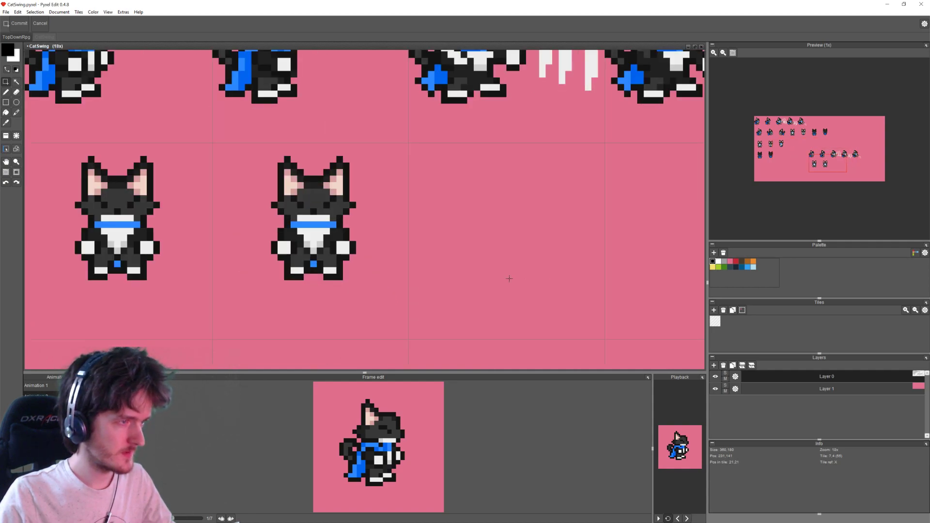
scroll(361, 271, "down", 3)
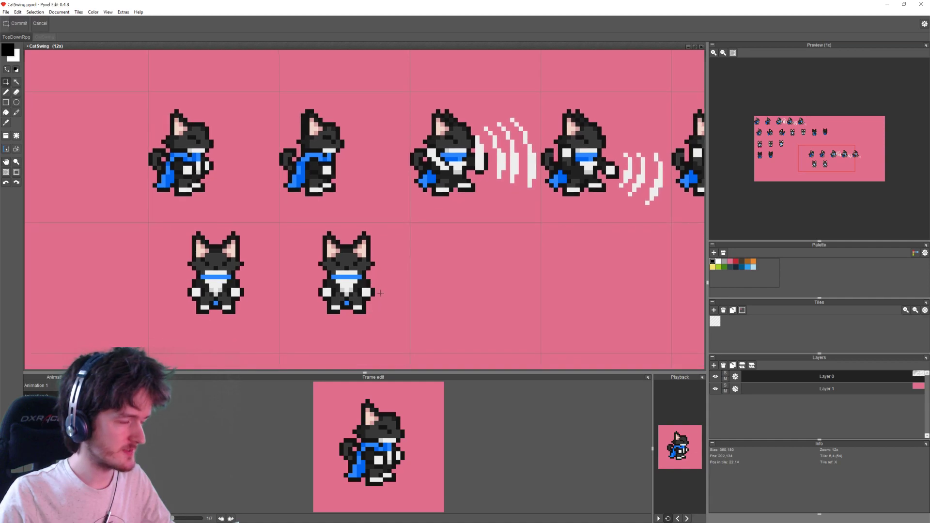
scroll(339, 291, "up", 4)
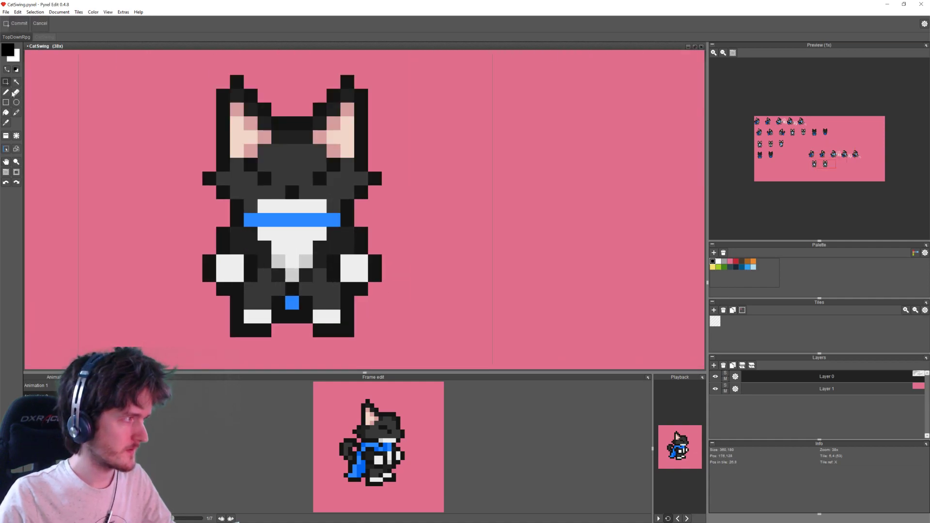
Step: Move the copied cat's right-hand paw up beside its face with a rectangular selection
left_click(6, 92)
left_click(375, 235)
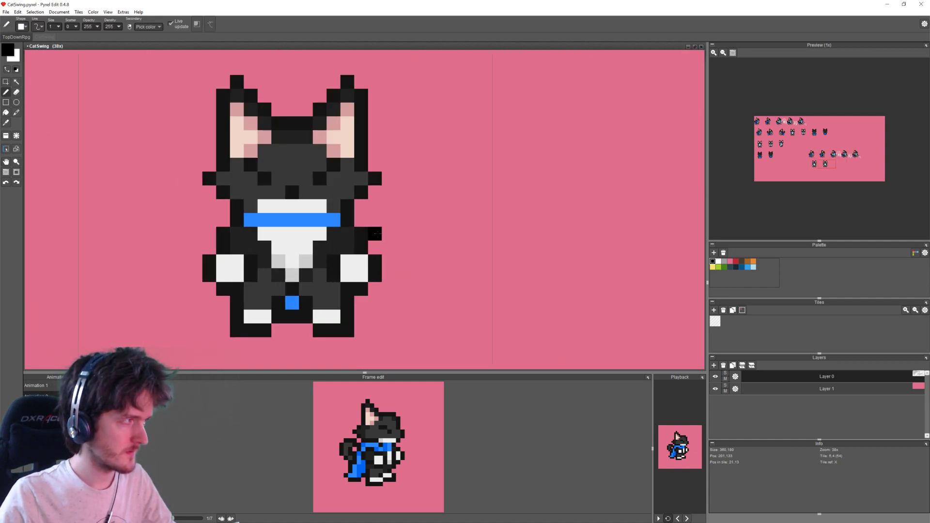
left_click(7, 81)
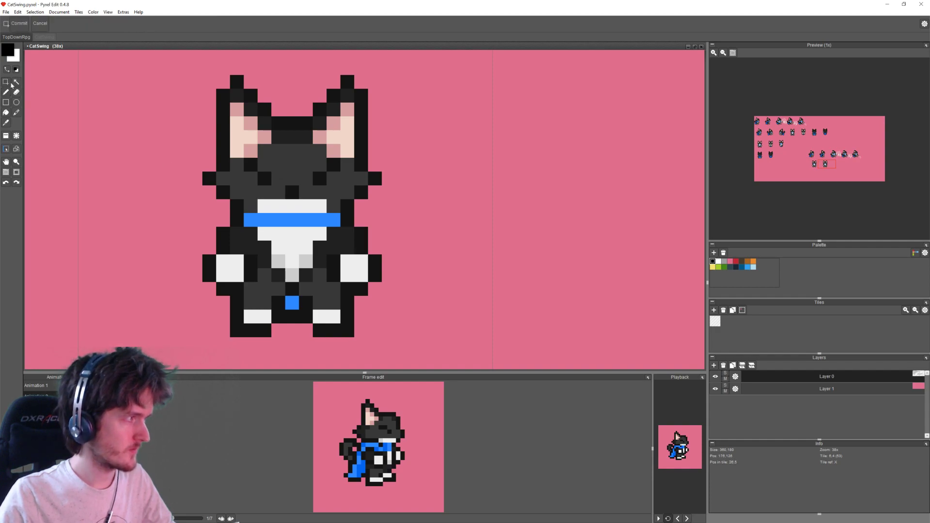
scroll(397, 271, "down", 1)
middle_click_drag(405, 261, 432, 249)
scroll(819, 161, "up", 3)
scroll(826, 167, "down", 1)
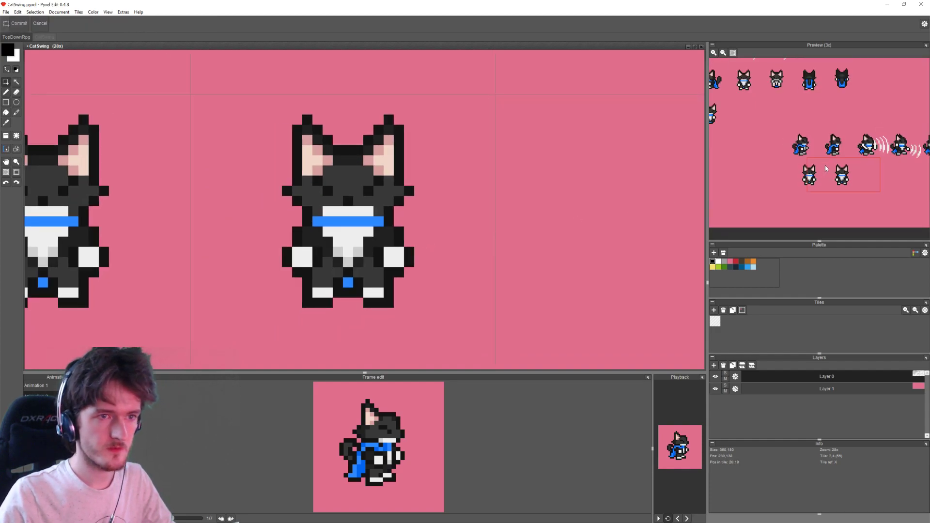
scroll(827, 168, "up", 1)
middle_click_drag(350, 193, 351, 180)
left_click_drag(381, 239, 417, 216)
scroll(429, 234, "down", 5)
scroll(430, 213, "up", 1)
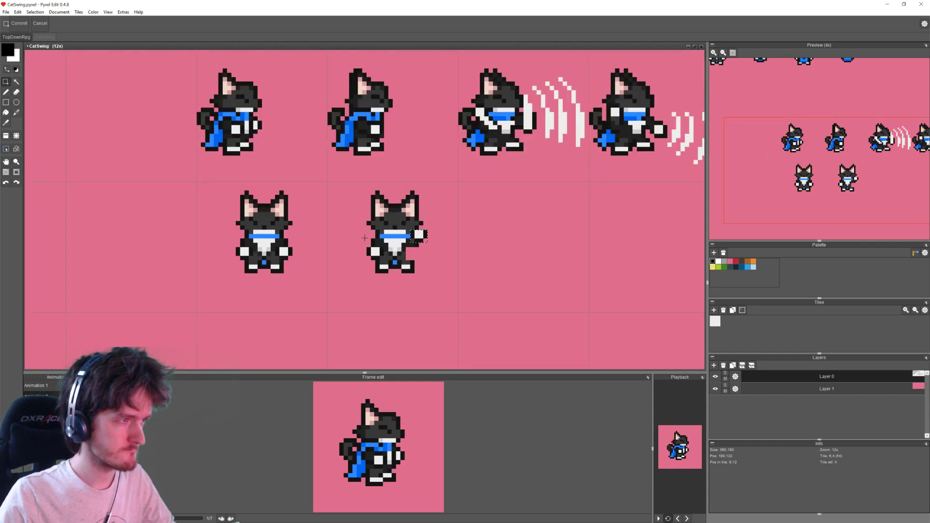
Step: Move the second cat's left-hand paw inward by one pixel
scroll(382, 246, "up", 4)
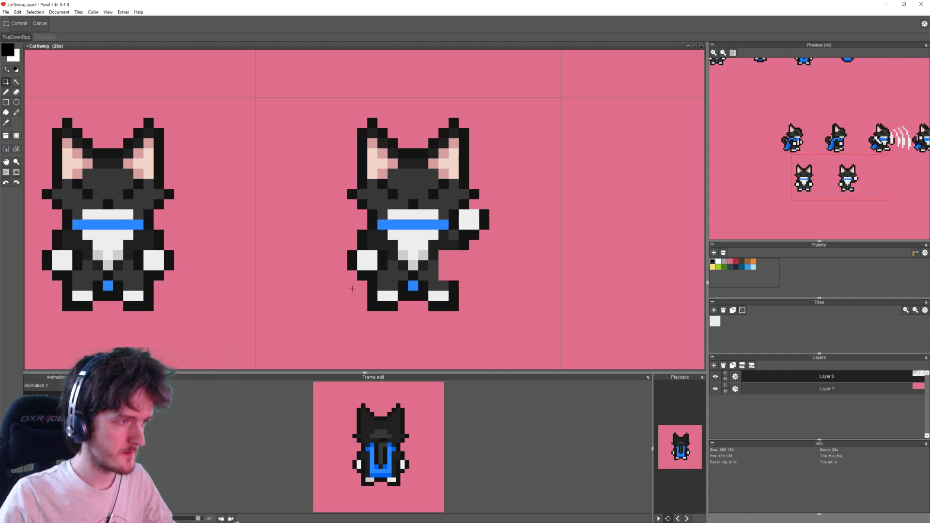
left_click_drag(347, 250, 383, 266)
left_click(494, 252)
Step: Add a black pixel above the raised paw and darken the paw's lower outer corner with the outline colour
key("b")
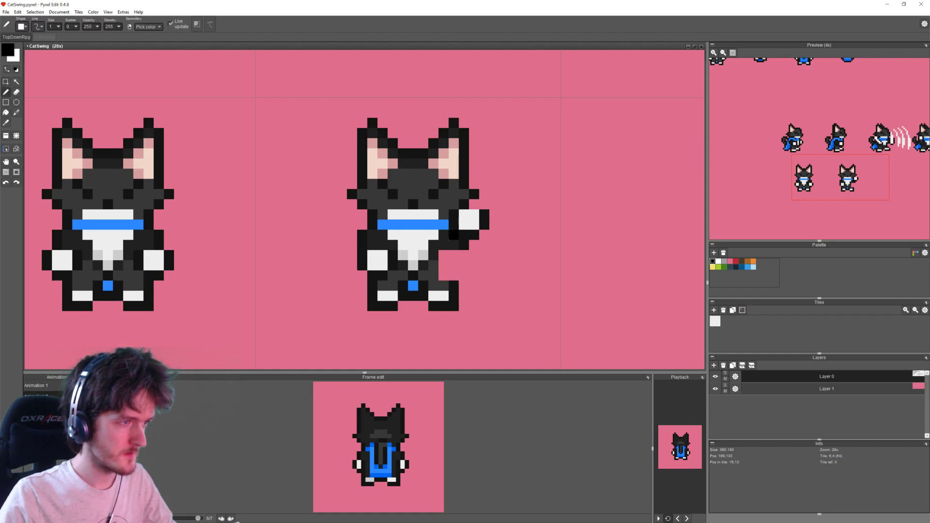
left_click(474, 204)
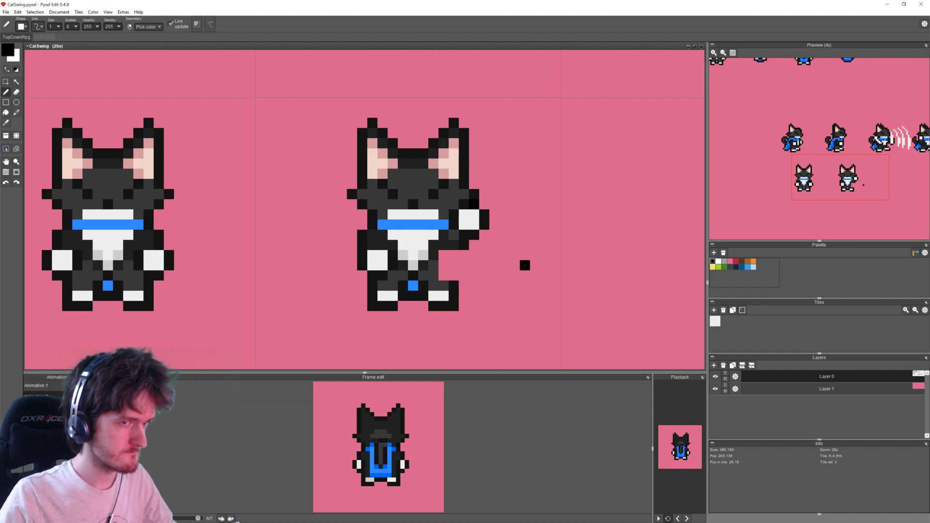
key("e")
left_click(485, 225)
right_click(485, 215)
key("b")
left_click_drag(484, 225, 474, 225)
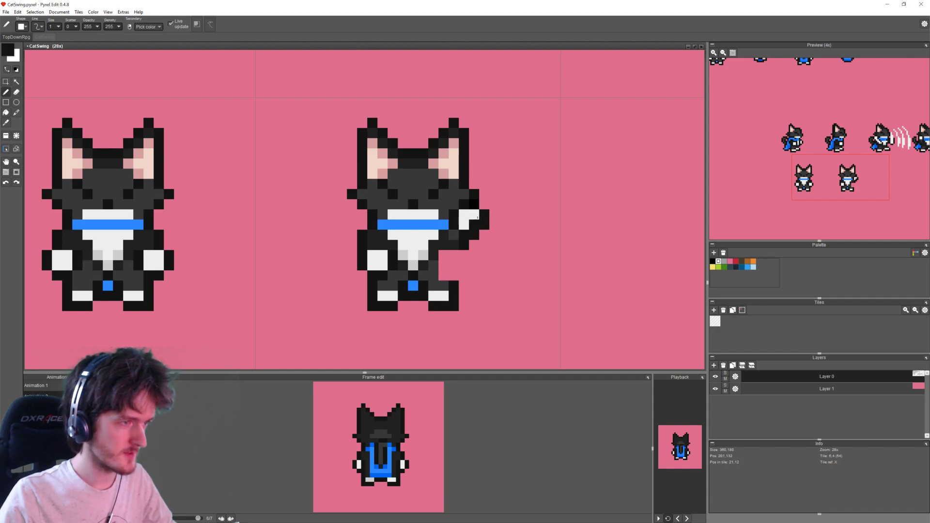
Step: Narrow the raised paw by erasing its outer edge pixels and redrawing the dark outline one pixel inward
key("e")
left_click(486, 226)
left_click(474, 235)
left_click(464, 245)
left_click(486, 215)
left_click(475, 225)
key("b")
left_click_drag(475, 226, 475, 218)
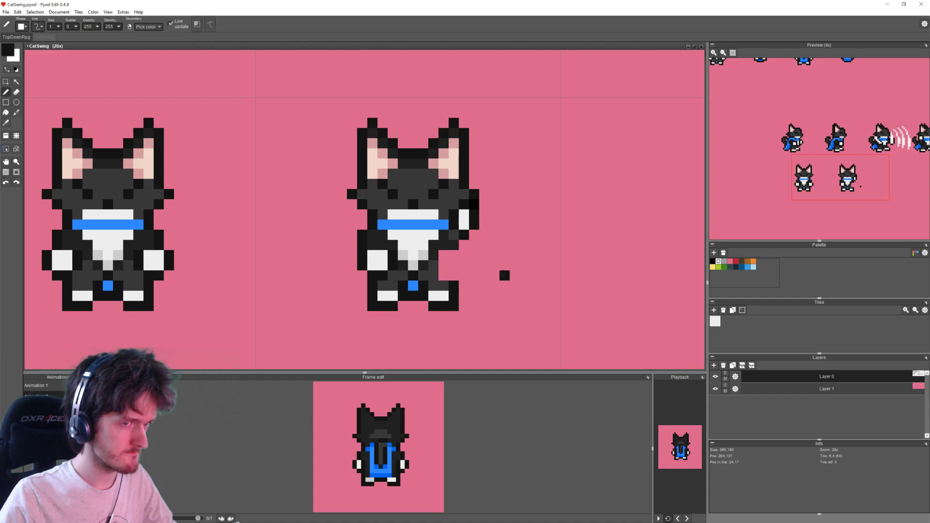
Step: Shade the raised paw's lower pixel dark grey and draw the black body outline between the raised arm and the foot
right_click(457, 233)
left_click(464, 224)
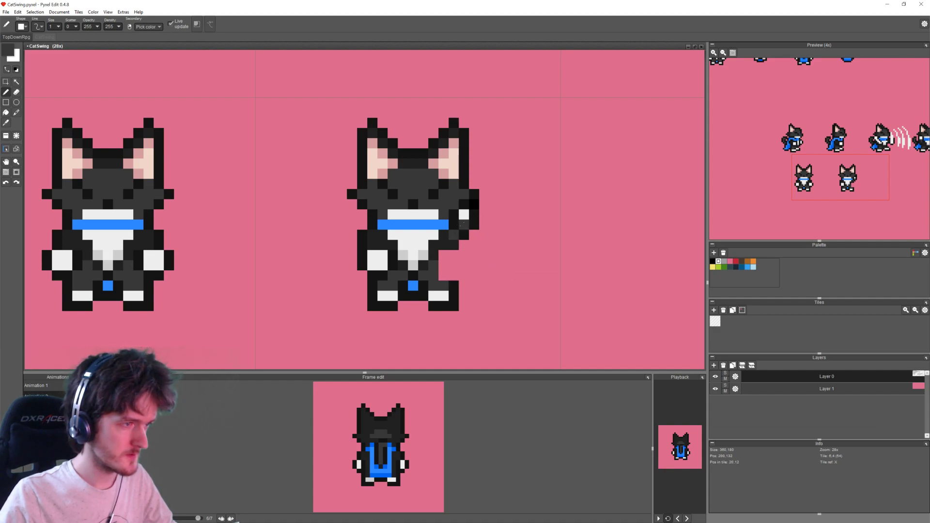
right_click(454, 286)
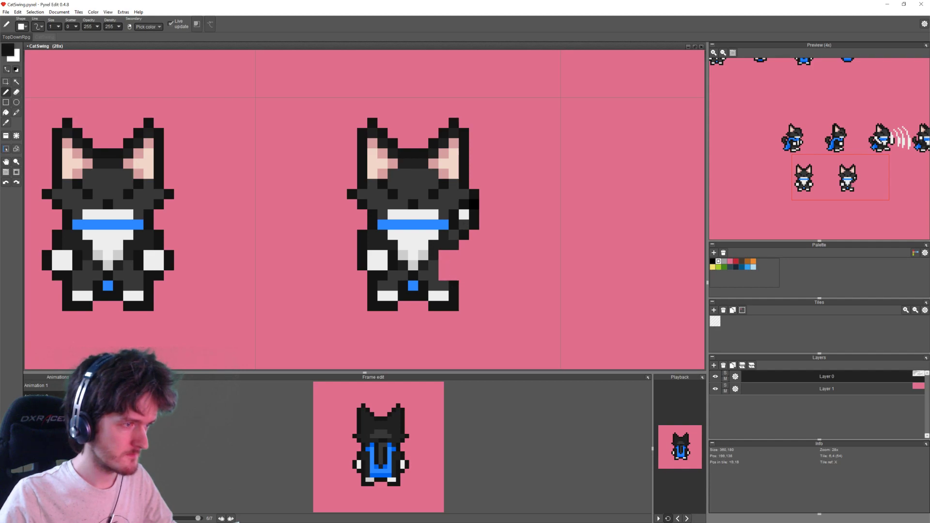
left_click_drag(443, 266, 443, 256)
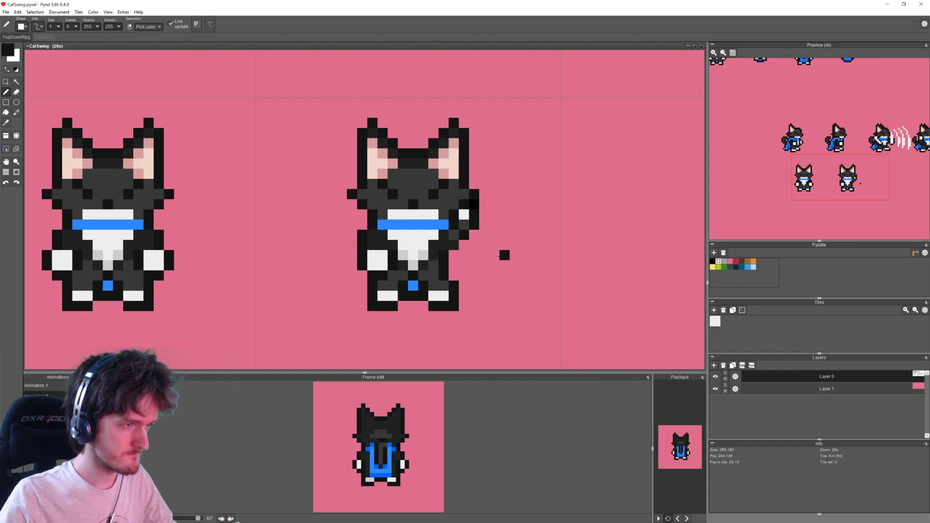
Step: Repaint the raised paw's lower pixel white and erase the black pixel above the paw
right_click(463, 216)
left_click_drag(464, 216, 464, 226)
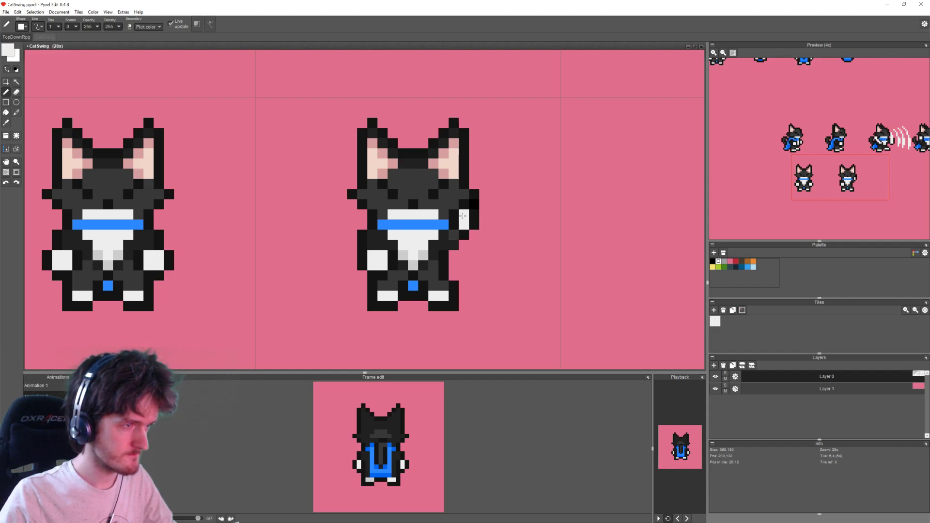
key("e")
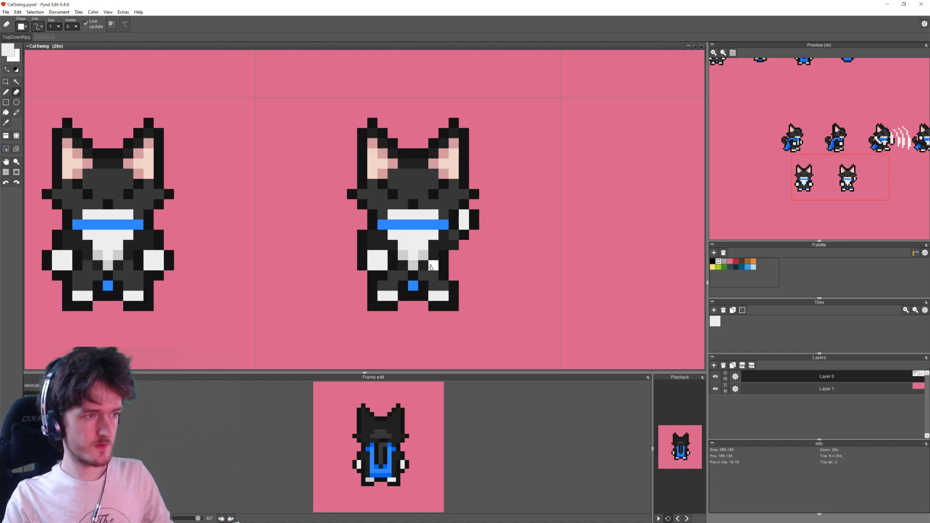
key("b")
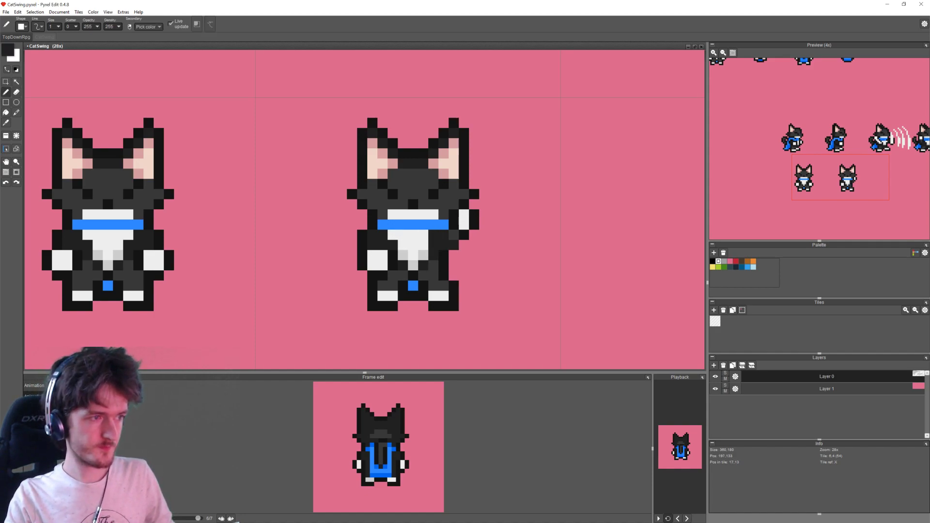
Step: Extend the chest fur one pixel toward the raised arm and shade that edge light grey
right_click(400, 241)
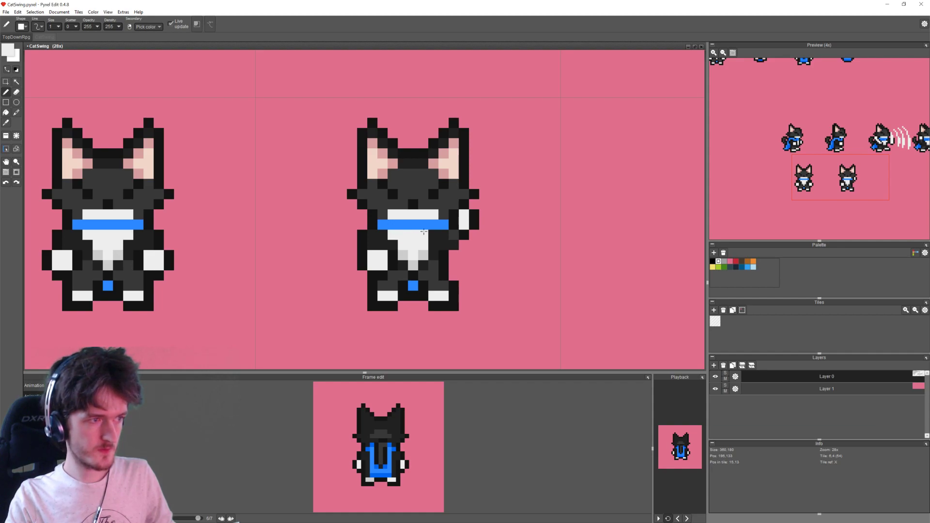
left_click(433, 242)
right_click(425, 252)
left_click(430, 244)
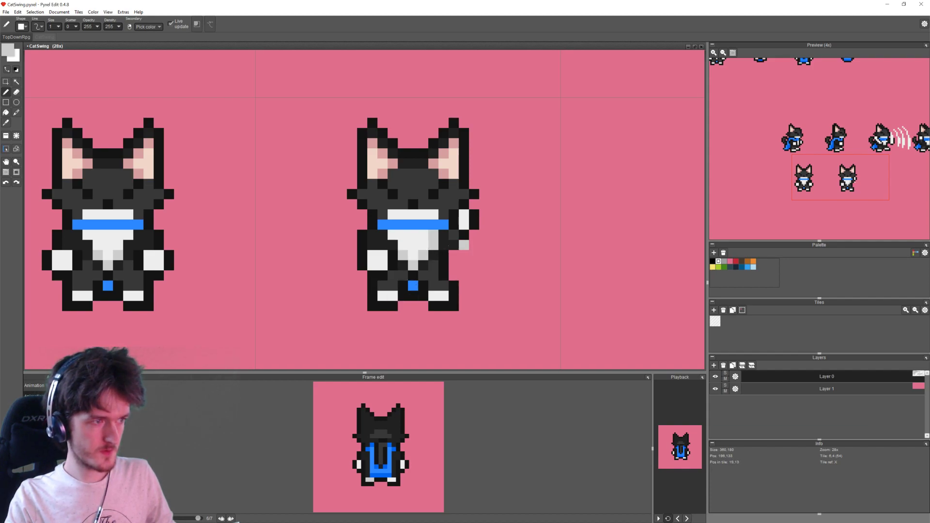
right_click(424, 245)
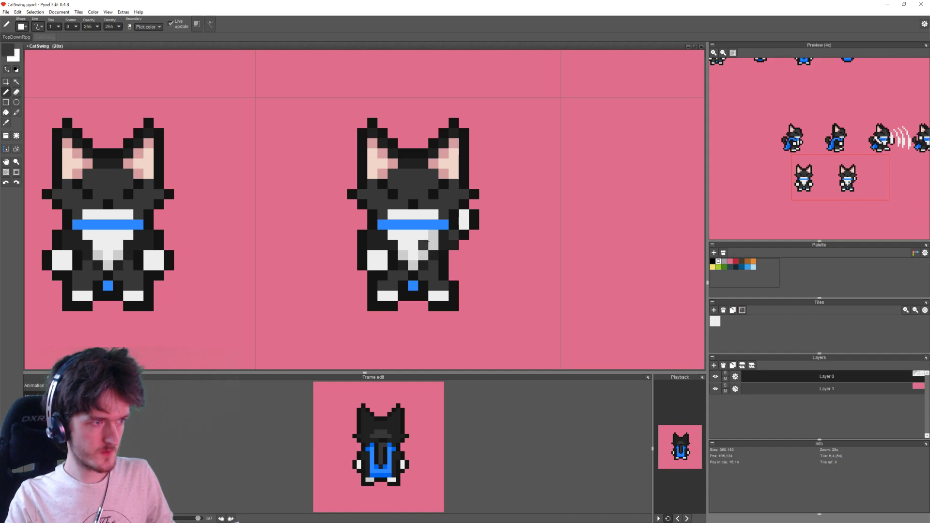
right_click(423, 241)
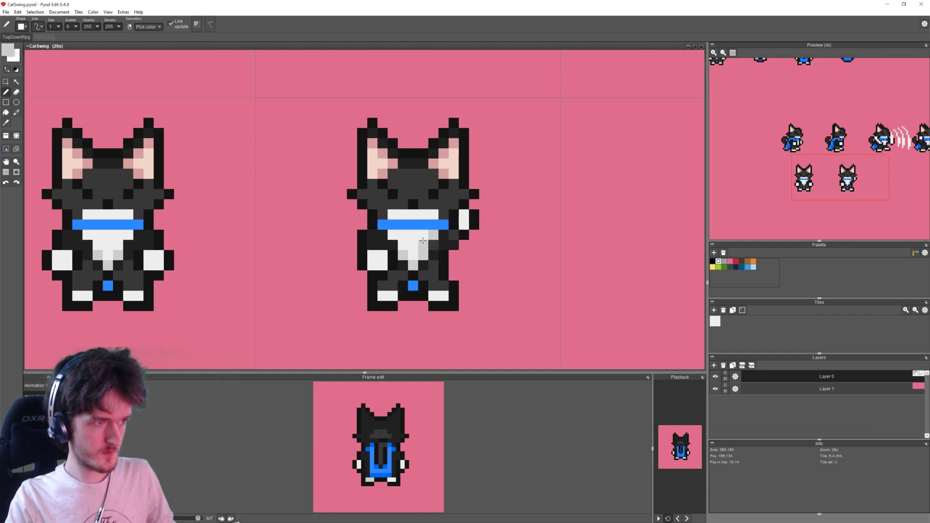
Step: Extend the white chest fur toward the lowered paw, painting over the light grey pixel on that side
right_click(404, 245)
left_click(392, 245)
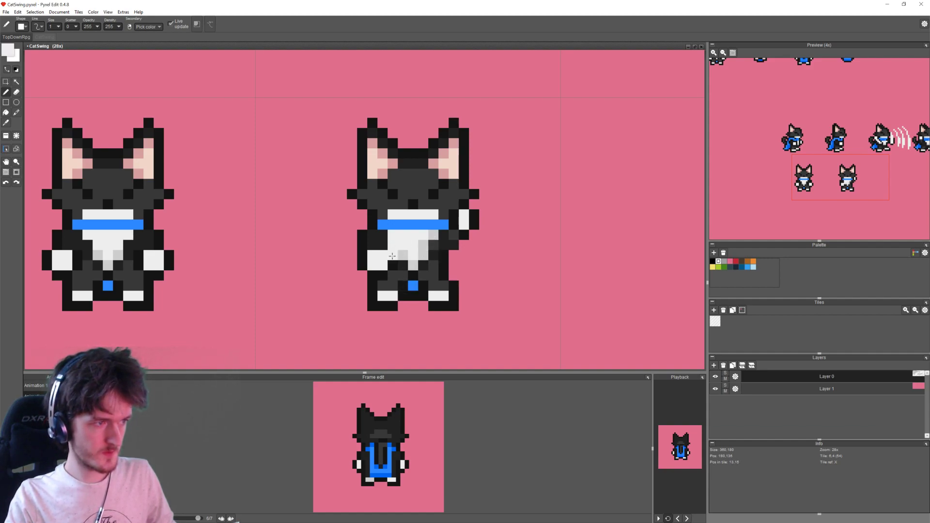
left_click(399, 256)
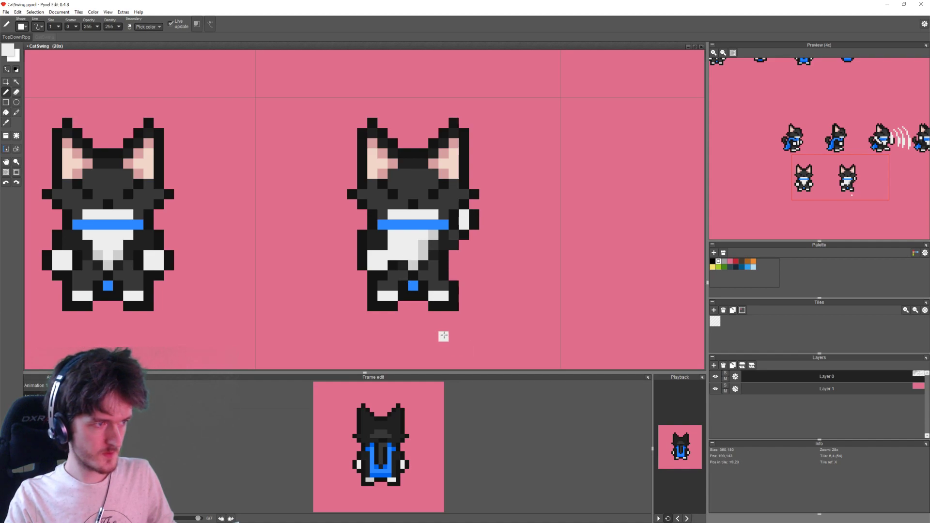
Step: Move the second cat's lowered paw one more pixel inward over the chest
left_click(6, 82)
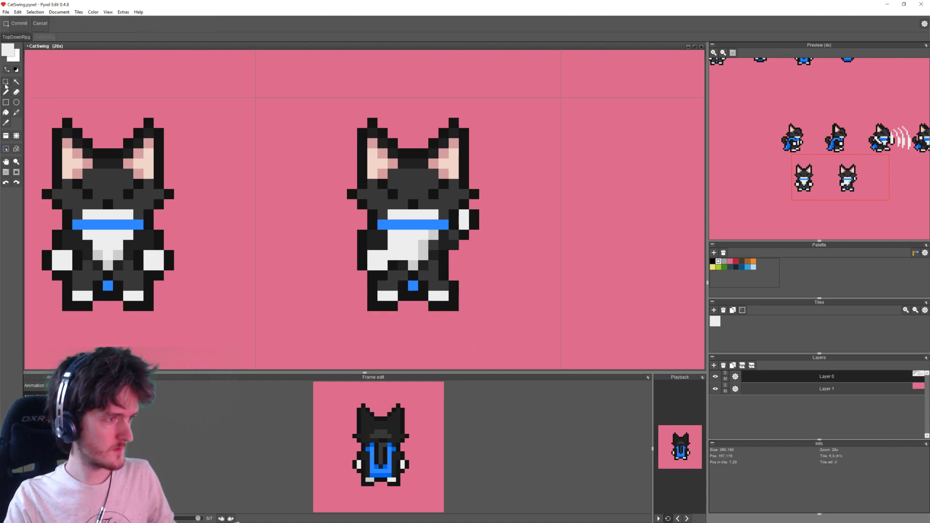
left_click_drag(359, 251, 385, 260)
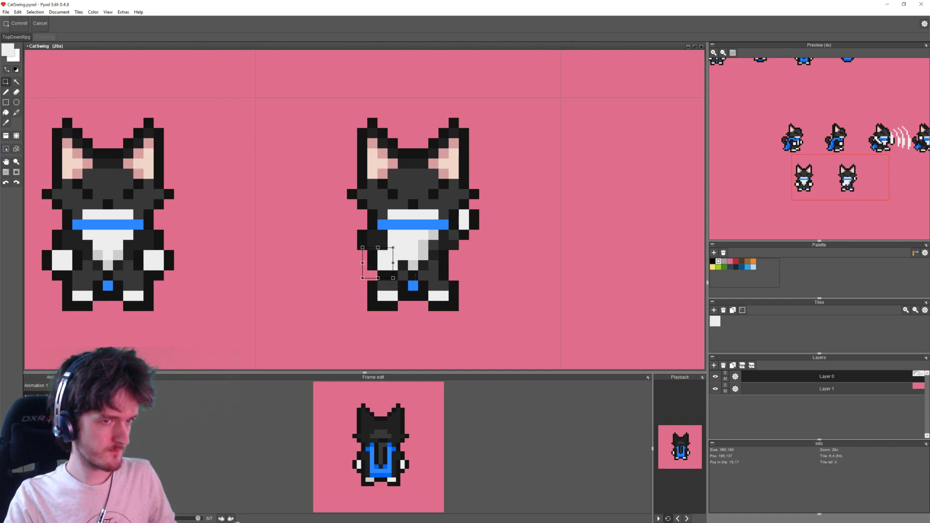
left_click(502, 279)
left_click(575, 316)
Step: Move the second cat's right-hand foot up by one pixel
mouse_move(434, 283)
left_mouse_down()
mouse_move(461, 308)
mouse_move(461, 291)
left_mouse_up()
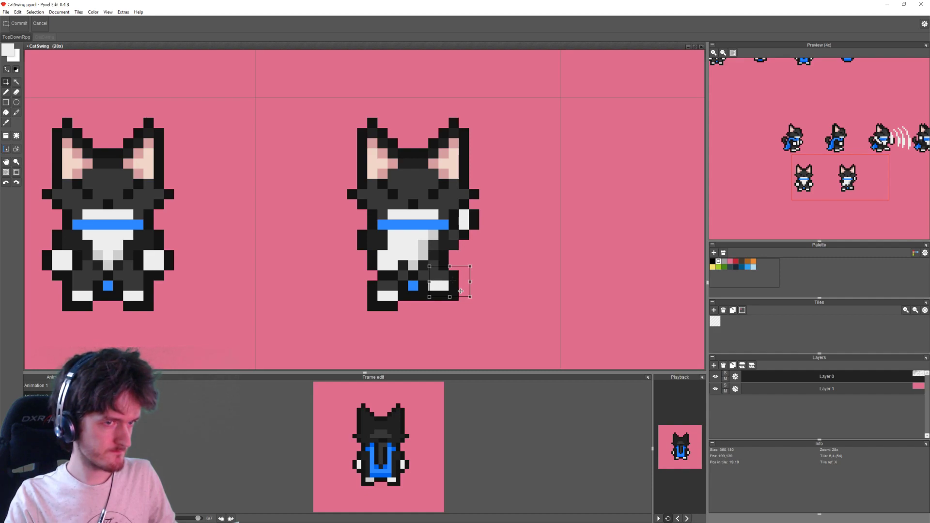
left_click(486, 260)
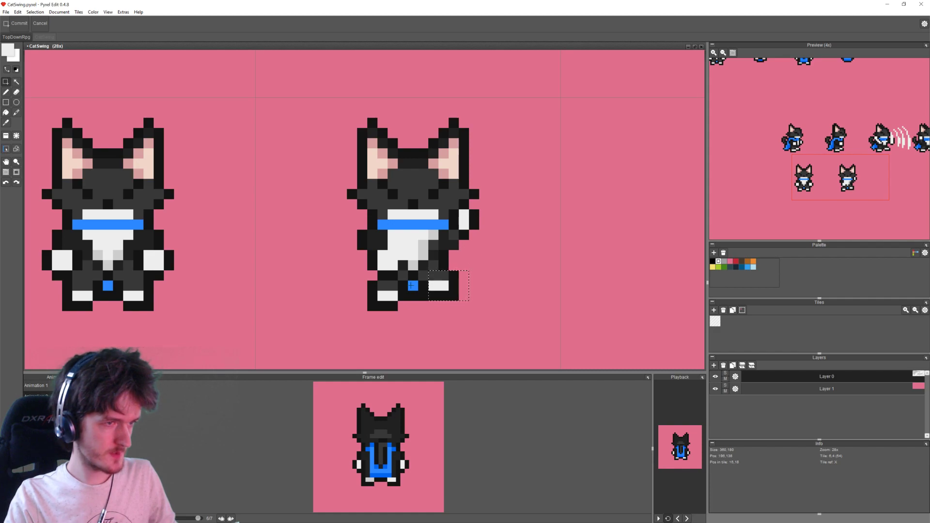
left_click(523, 270)
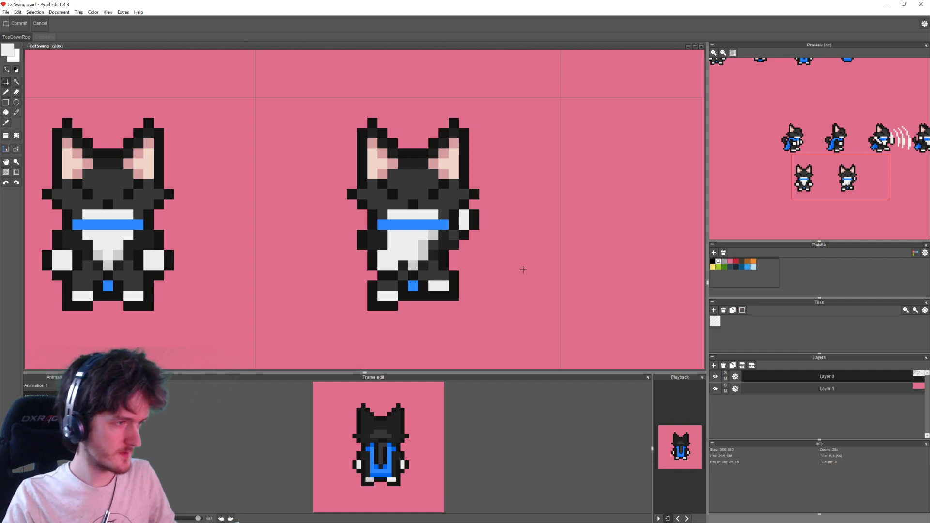
Step: Outline the lowered paw in near-black against the chest, erase the arm's protruding outer pixels and close the body's side outline
key("b")
right_click(364, 245)
left_click(393, 245)
left_click_drag(402, 265, 397, 252)
key("ctrl+z")
left_click(330, 308)
key("ctrl+z")
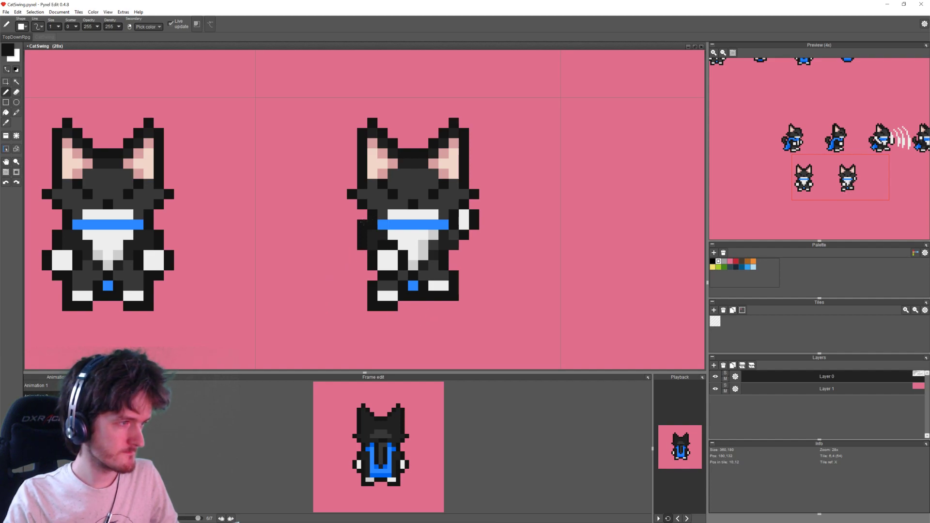
key("e")
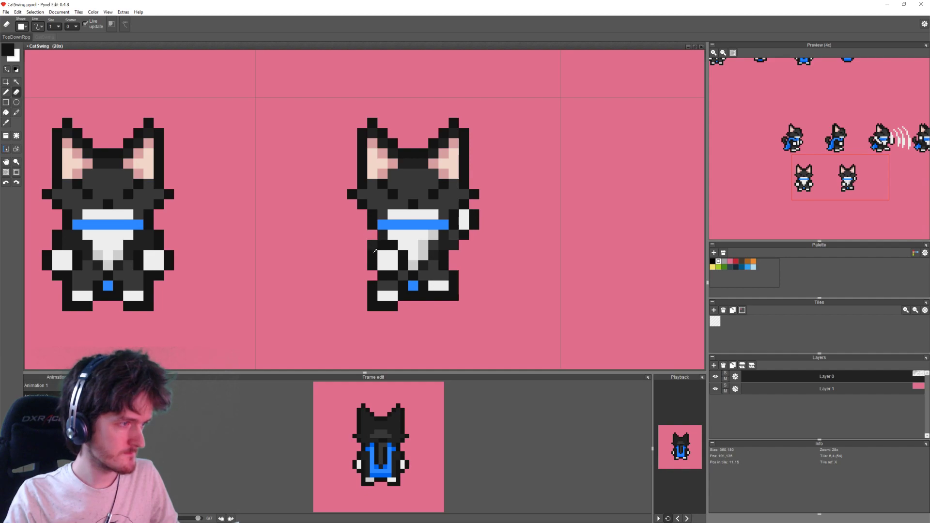
key("b")
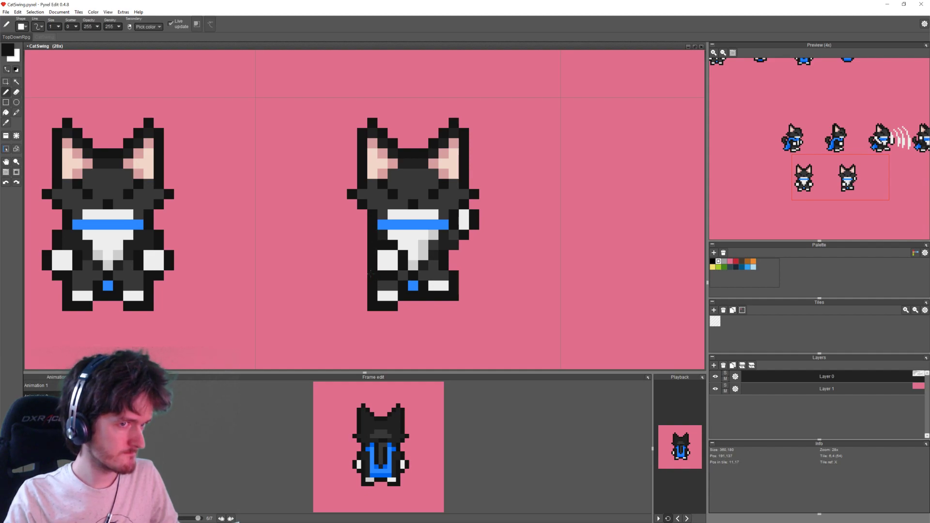
Step: Try a dark grey pixel at the base of the second cat's raised paw, and repaint it white
left_click(494, 245)
right_click(454, 236)
left_click(463, 226)
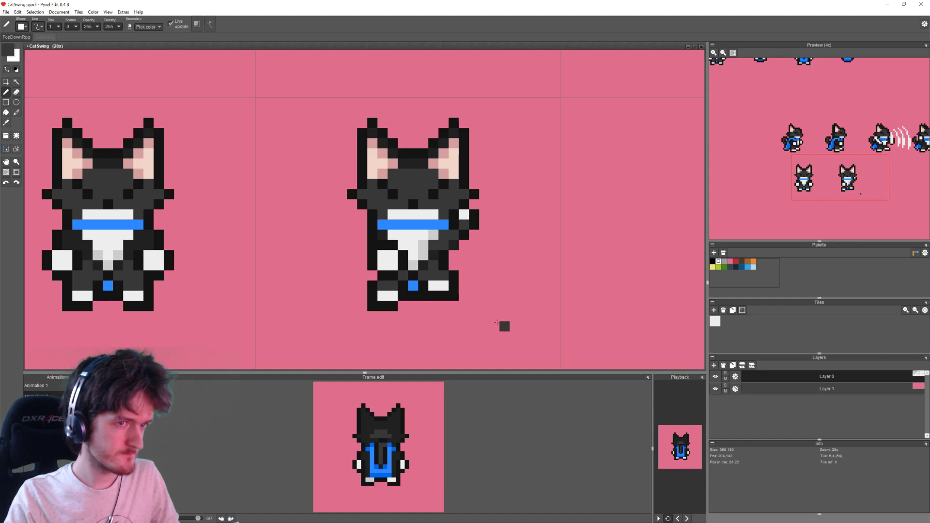
right_click(461, 216)
left_click(464, 224)
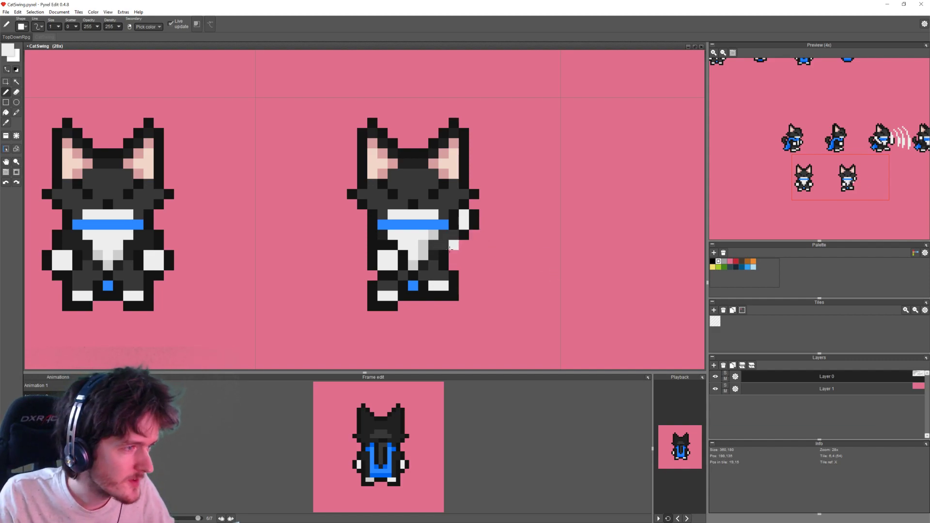
Step: Darken the underside of the second cat's raised arm beside the chest fur
right_click(444, 252)
left_click(454, 246)
right_click(435, 255)
left_click(443, 244)
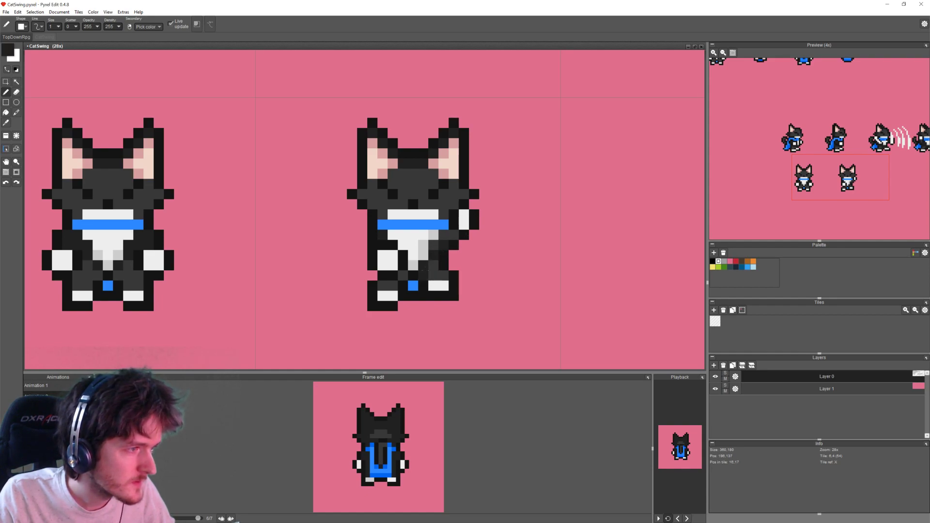
Step: Compare the second front-facing frame with the first one and with the side-view swing frames
right_click(424, 274)
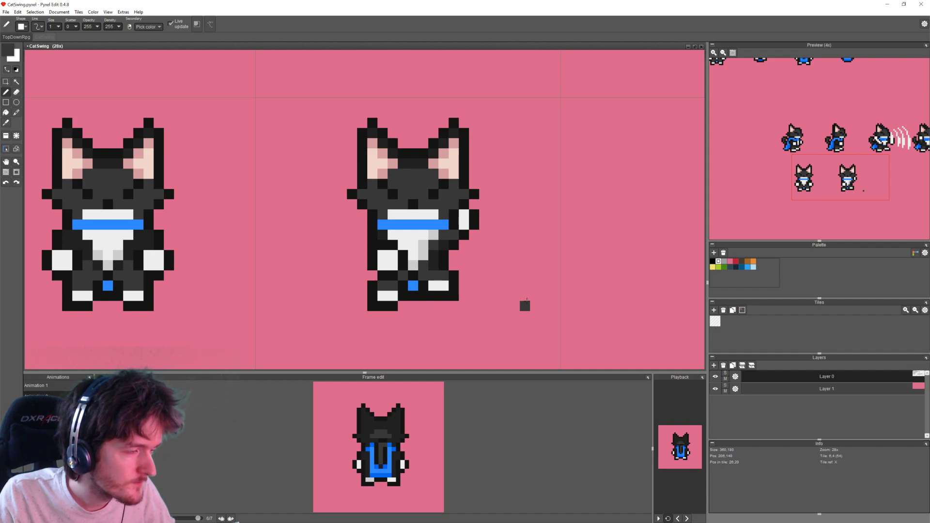
scroll(494, 285, "down", 2)
middle_click_drag(504, 279, 431, 282)
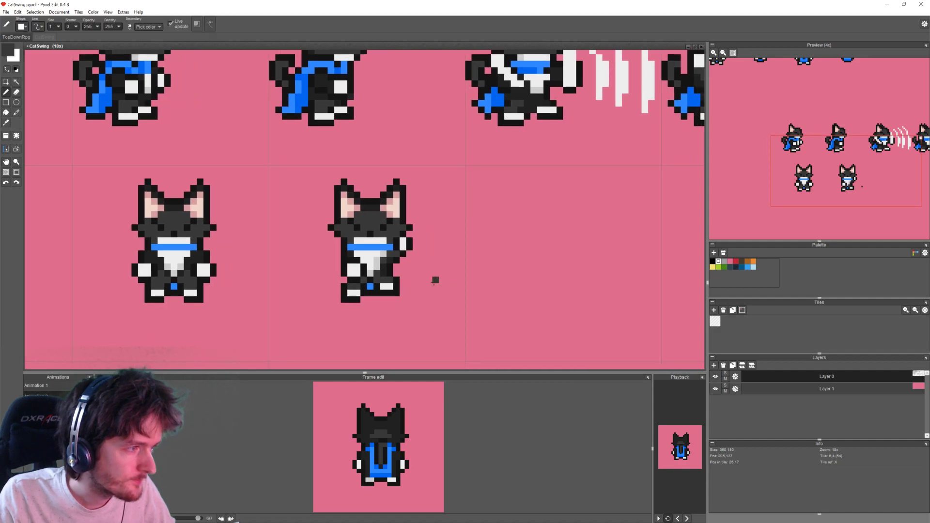
scroll(342, 286, "up", 2)
right_click(345, 285)
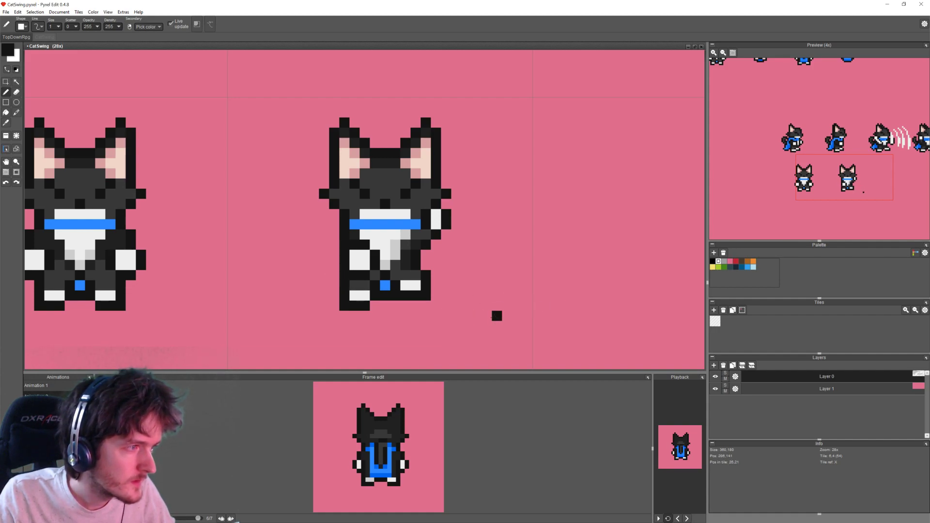
middle_click_drag(483, 307, 420, 305)
scroll(420, 305, "down", 4)
middle_click_drag(461, 282, 340, 279)
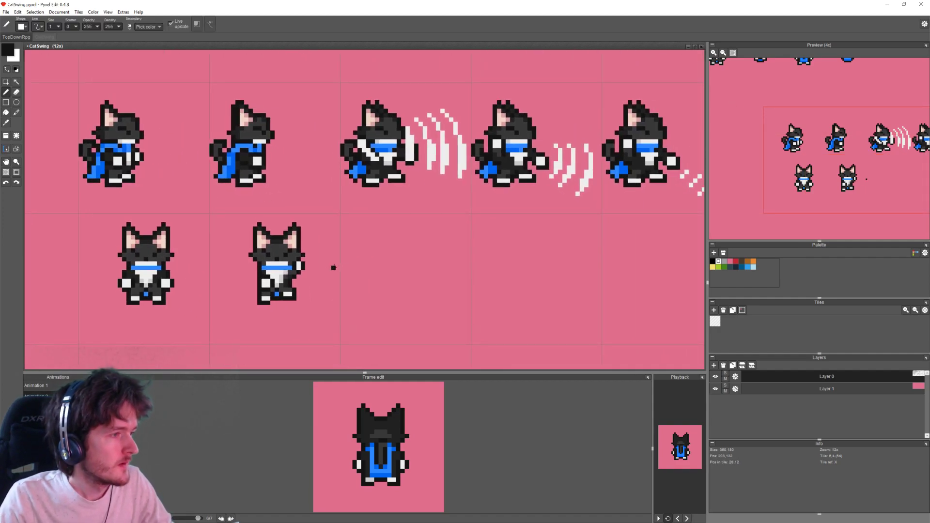
Step: Copy the neutral front-facing cat into the empty third cell of the same row
left_click(6, 83)
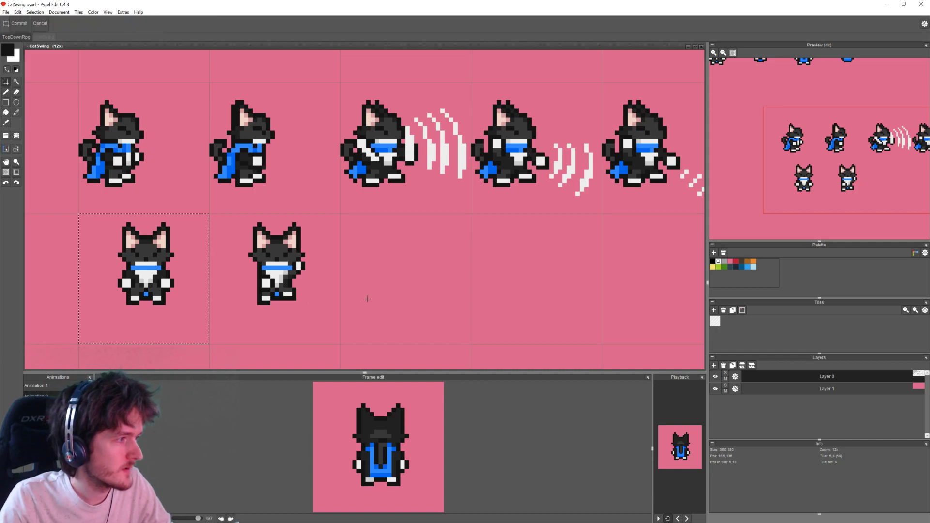
double_click(422, 293)
key("ctrl+v")
left_click(557, 317)
scroll(529, 314, "up", 2)
scroll(394, 262, "down", 2)
mouse_move(412, 263)
middle_mouse_down()
mouse_move(446, 263)
mouse_move(401, 255)
middle_mouse_up()
scroll(355, 262, "up", 1)
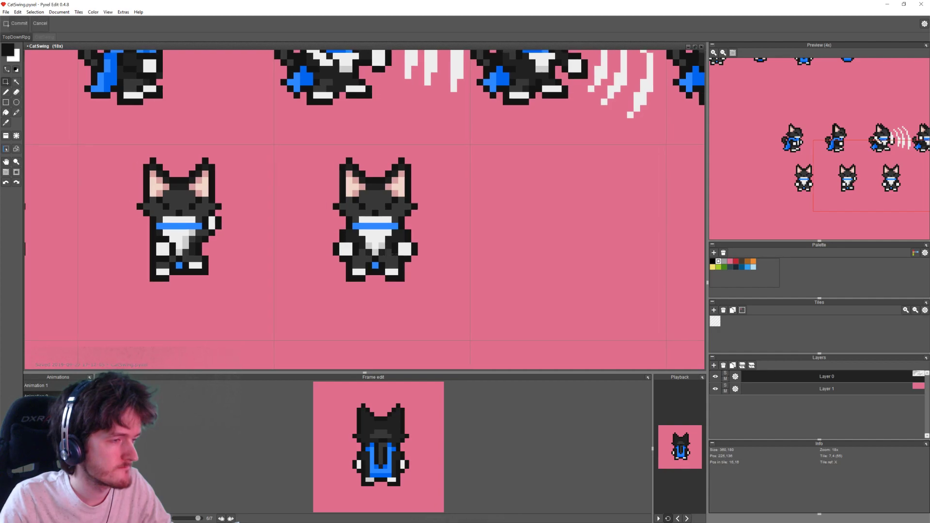
Step: Move the third cat's right-hand paw inward and across the belly
scroll(401, 255, "up", 1)
mouse_move(392, 240)
left_mouse_down()
mouse_move(421, 258)
mouse_move(357, 246)
mouse_move(376, 255)
mouse_move(386, 231)
mouse_move(402, 228)
mouse_move(383, 231)
left_mouse_up()
left_click(467, 258)
key("b")
Step: Try a near-black pixel beside the third cat's shifted paw, and undo it
right_click(400, 221)
right_click(383, 251)
left_click(389, 251)
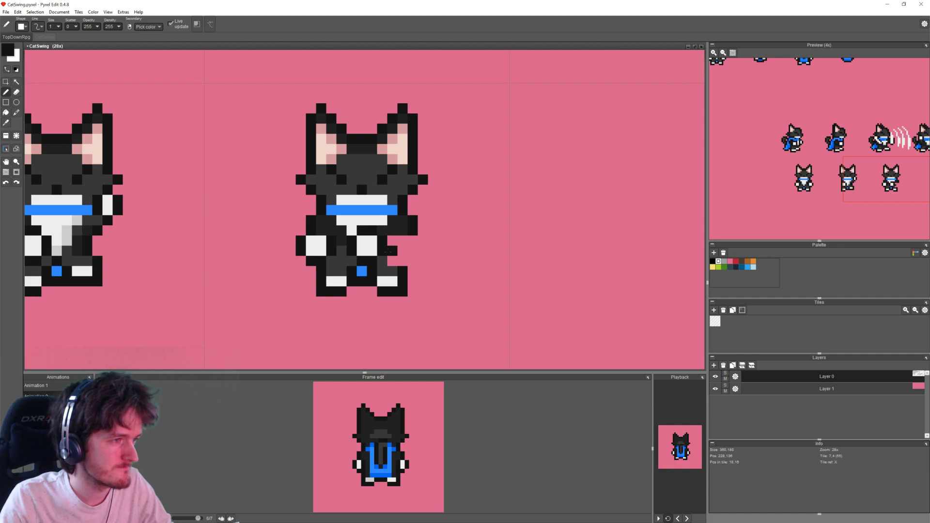
key("ctrl+z")
Step: Extend the third cat's shifted paw outward with white pixels to start a swipe streak
right_click(372, 249)
left_click_drag(379, 241, 399, 241)
left_click(382, 251)
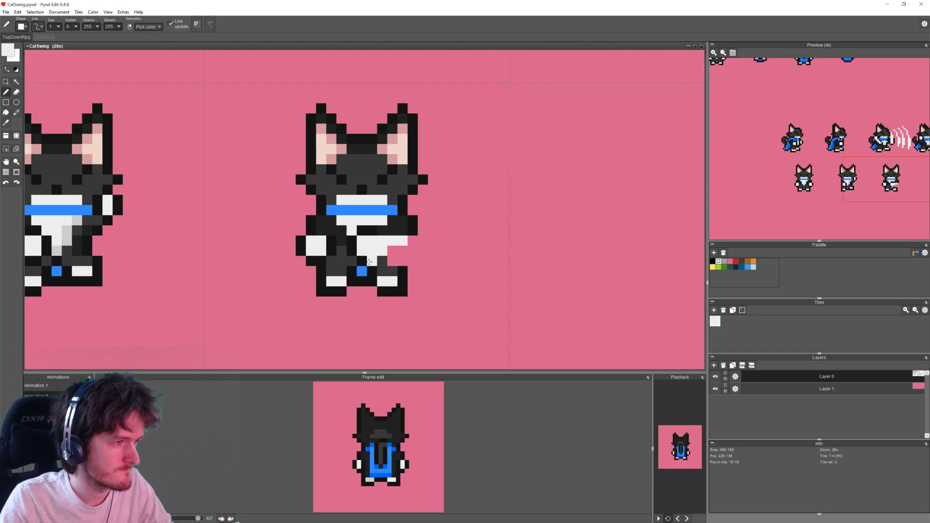
Step: Move the third cat's white streak and the arm outline above it down by one pixel
key("m")
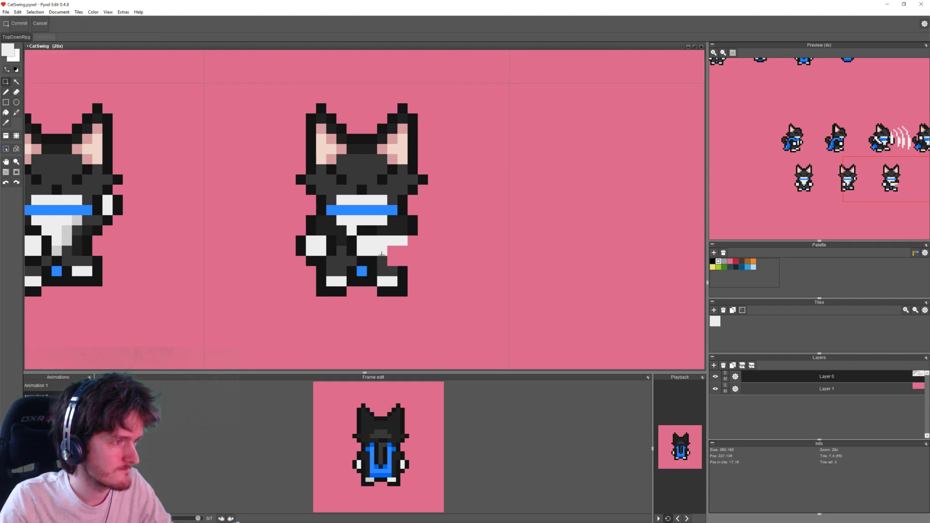
left_click_drag(347, 226, 401, 252)
left_click(451, 245)
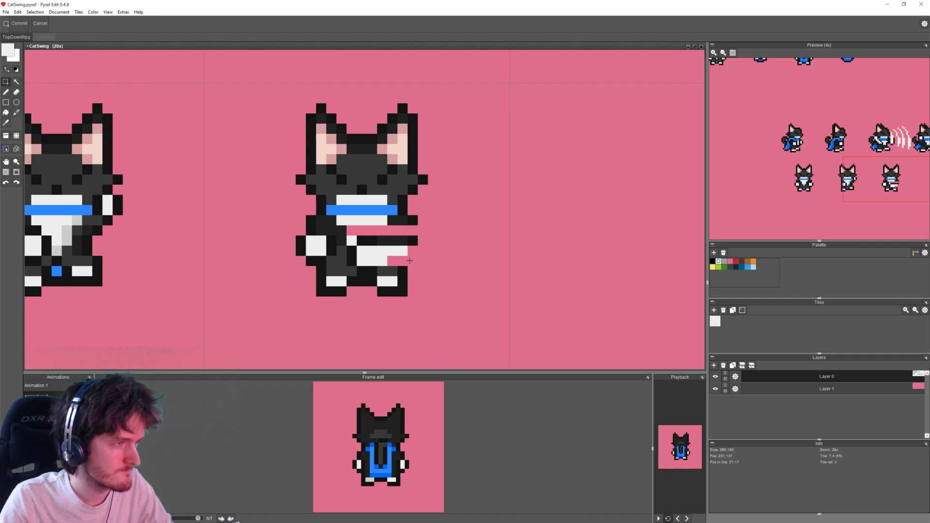
Step: Move the third cat's right-hand foot down by one pixel
key("b")
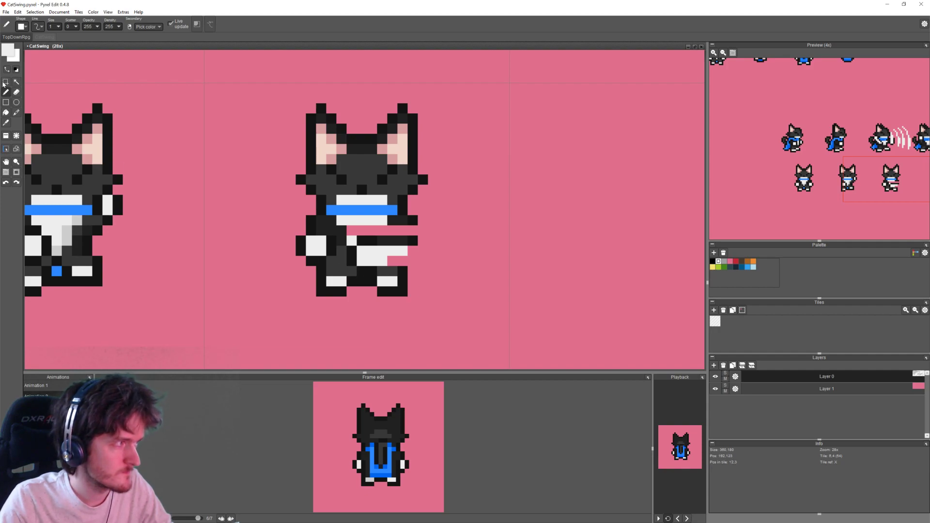
key("m")
mouse_move(371, 270)
left_mouse_down()
mouse_move(383, 291)
mouse_move(413, 304)
left_mouse_up()
key("Down")
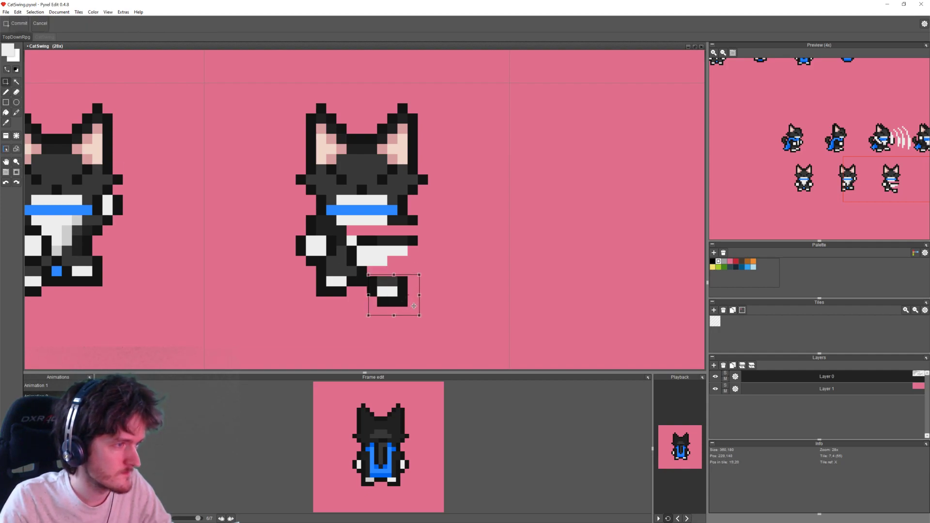
middle_click_drag(439, 266, 446, 268)
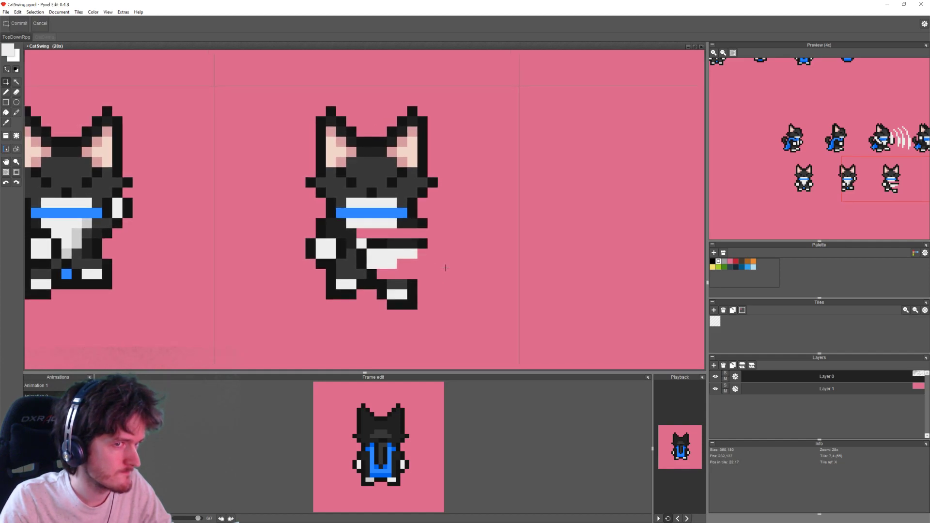
Step: Move the third cat's left-hand paw outward and up, and connect it diagonally toward the body with white pixels
mouse_move(310, 242)
left_mouse_down()
mouse_move(345, 273)
mouse_move(323, 225)
mouse_move(312, 224)
mouse_move(321, 224)
left_mouse_up()
key("b")
left_click(322, 244)
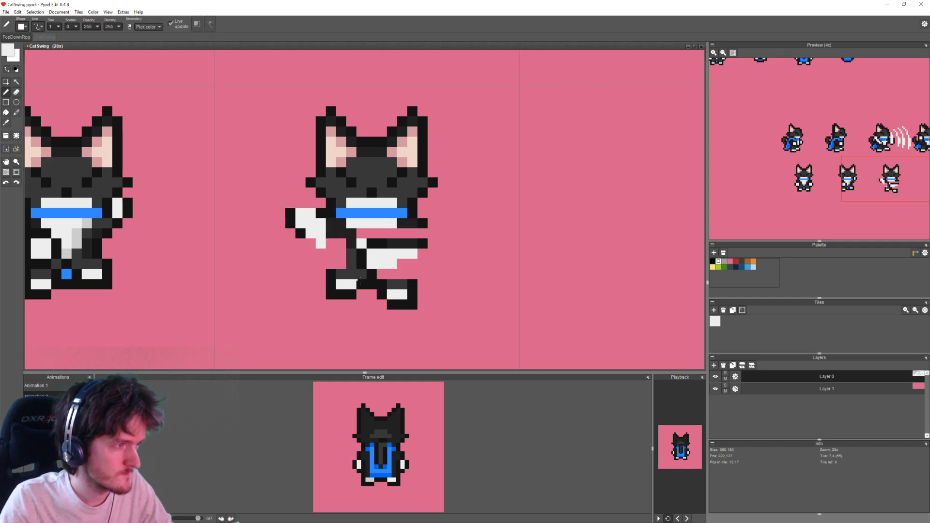
left_click_drag(331, 253, 327, 241)
Step: Outline the raised left-hand arm in near-black and fill the gap between the arm and the body
right_click(291, 214)
left_click_drag(300, 204, 314, 203)
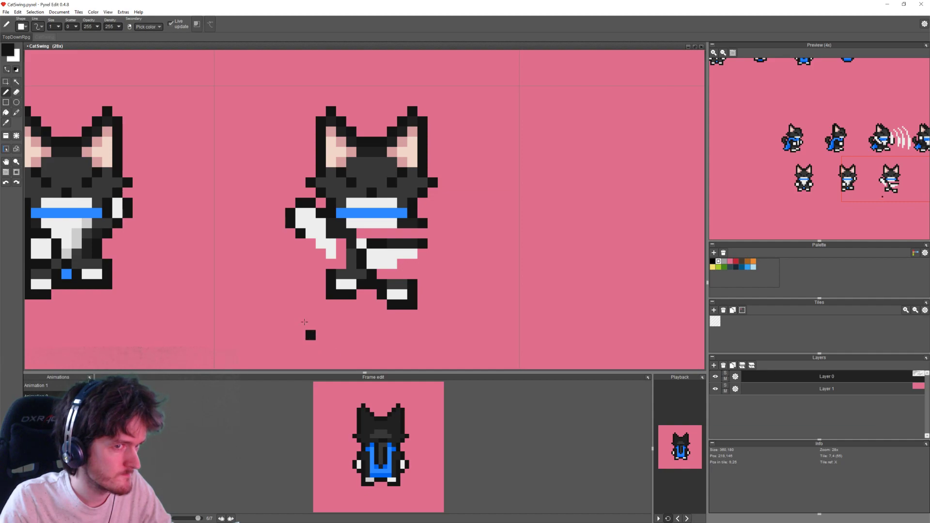
left_click_drag(321, 253, 321, 263)
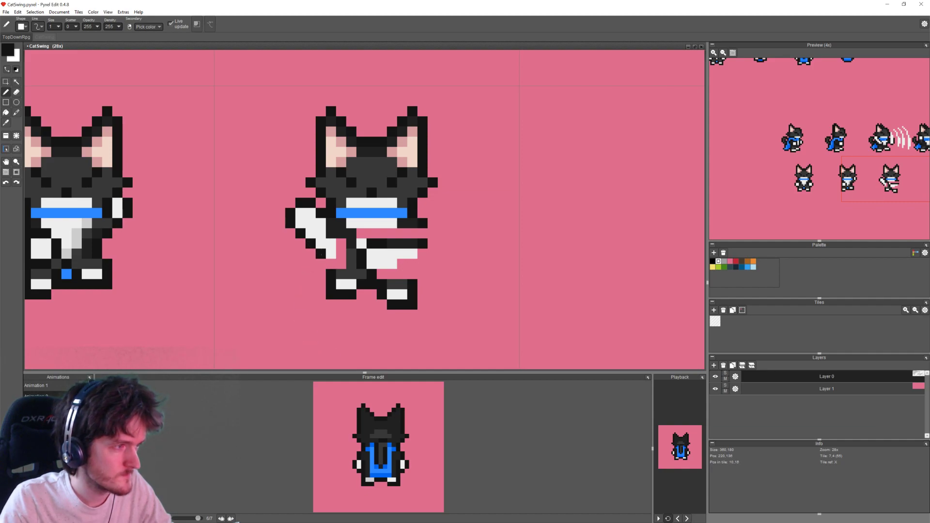
left_click(331, 264)
right_click(349, 272)
left_click_drag(342, 265, 343, 245)
Step: Extend the white streak's outer end diagonally upward, and fill the gap below the chest fur with light grey
right_click(406, 251)
left_click(422, 244)
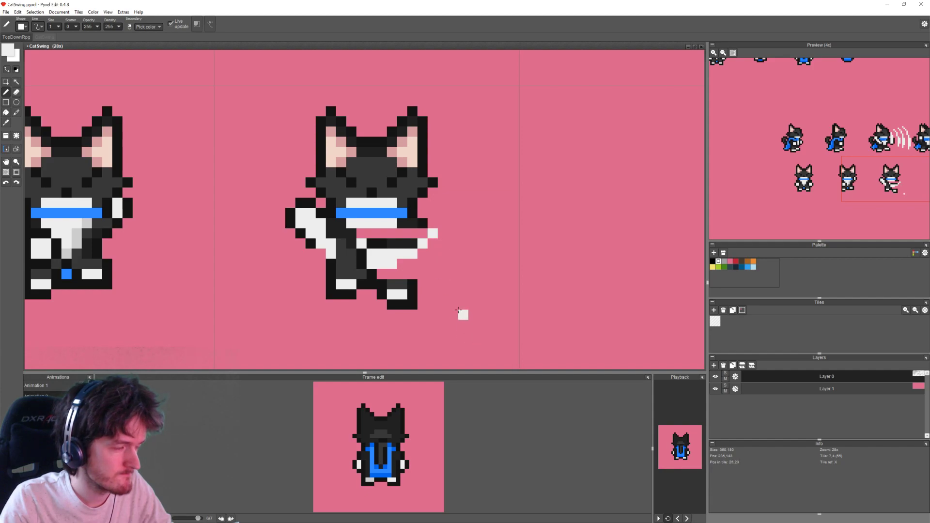
right_click(77, 234)
left_click_drag(363, 233, 392, 233)
left_click(362, 242)
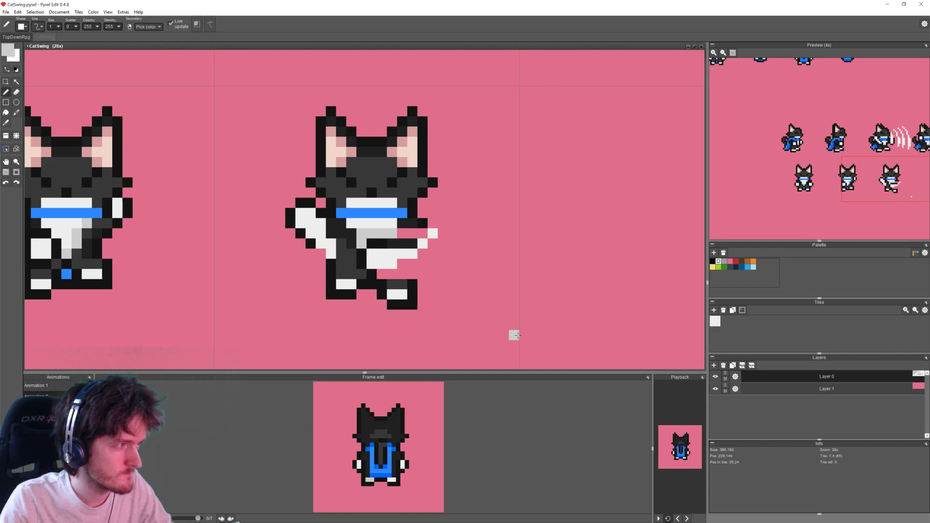
Step: Fill the gaps beside the chest and above the lowered foot in near-black on the third cat
right_click(413, 224)
left_click_drag(409, 233, 423, 234)
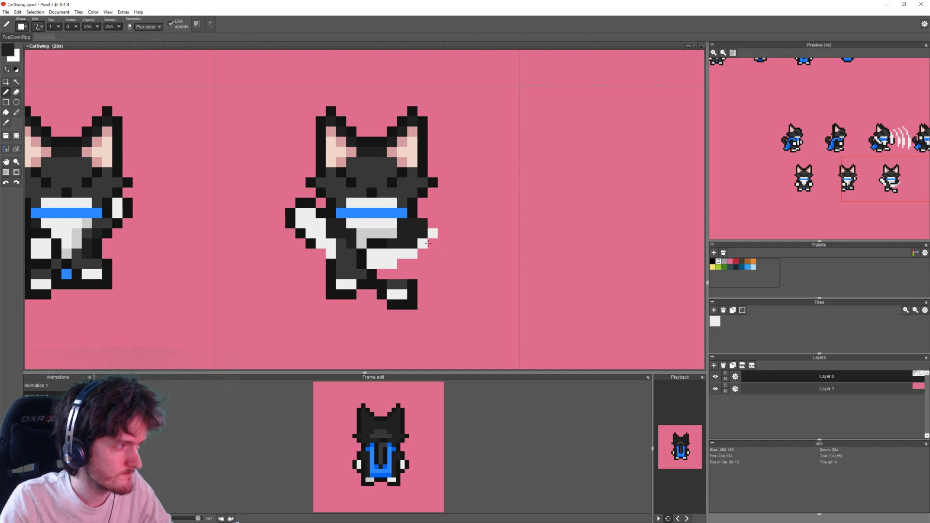
right_click(380, 281)
left_click_drag(382, 274, 388, 275)
left_click(403, 264)
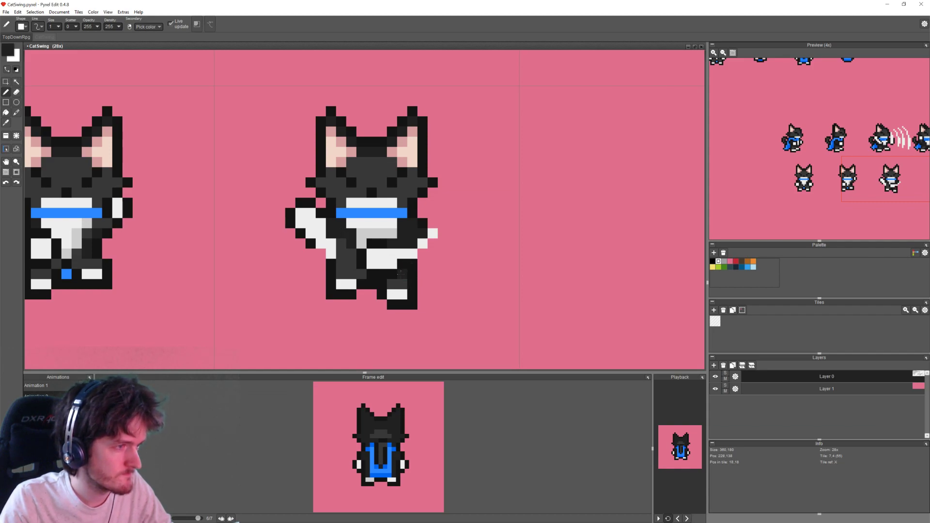
Step: Examine the third front-facing frame alongside the side-view swing frames and the rest of the sprite sheet
scroll(473, 253, "down", 4)
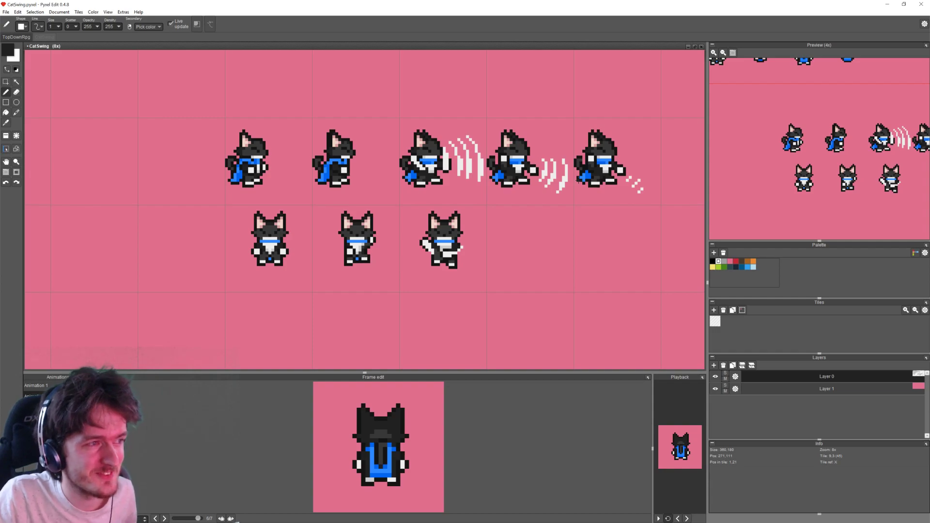
scroll(297, 197, "up", 3)
scroll(272, 225, "down", 2)
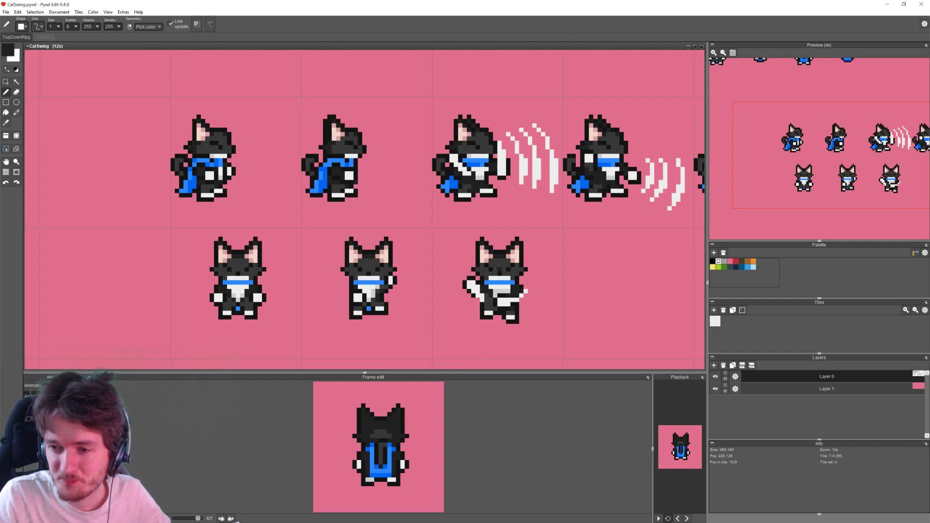
scroll(498, 266, "down", 3)
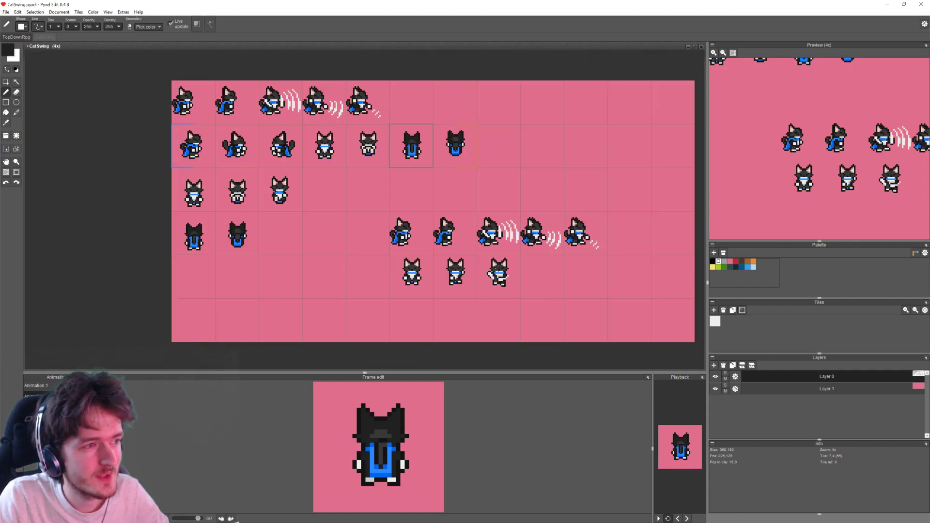
scroll(423, 253, "up", 1)
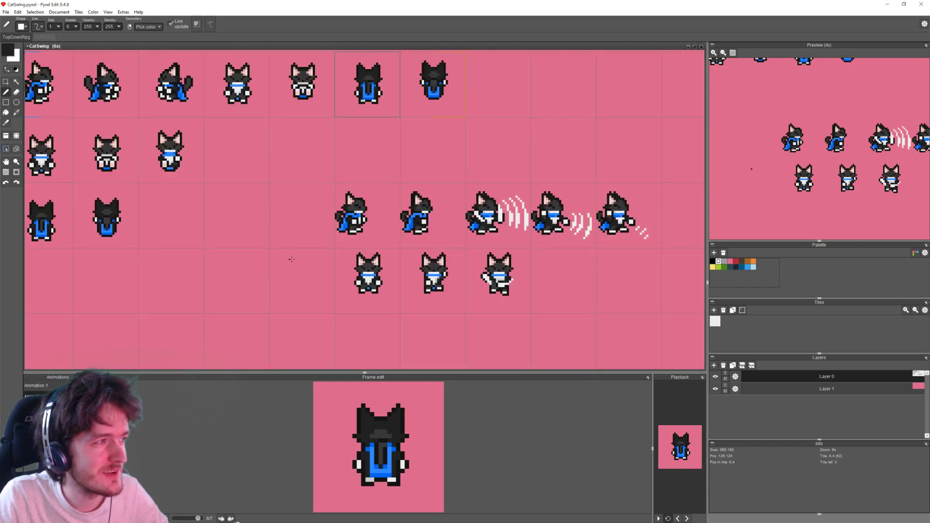
scroll(359, 272, "down", 1)
scroll(498, 266, "up", 4)
middle_click_drag(499, 266, 318, 179)
scroll(324, 185, "down", 2)
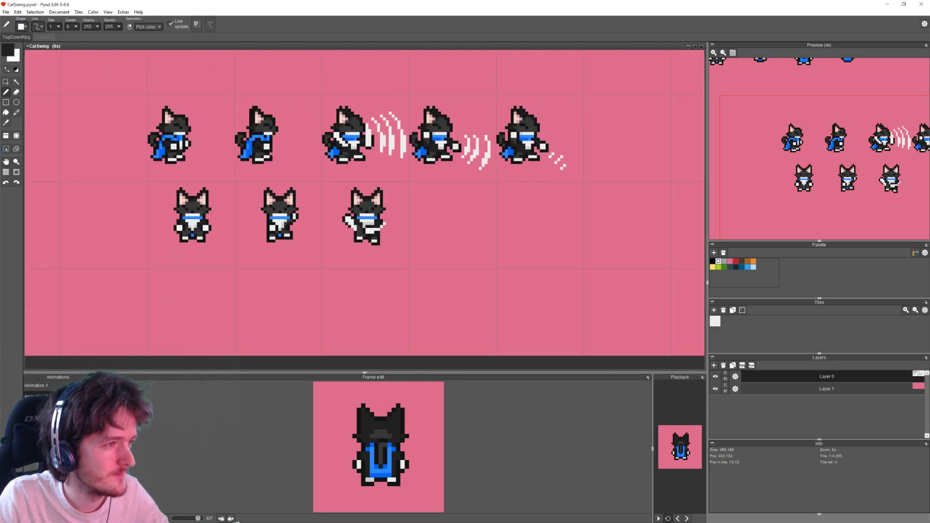
scroll(359, 242, "up", 1)
Step: Shift the third cat's white streak inward across the belly so that it joins the raised left-hand arm
left_click(386, 117, "alt")
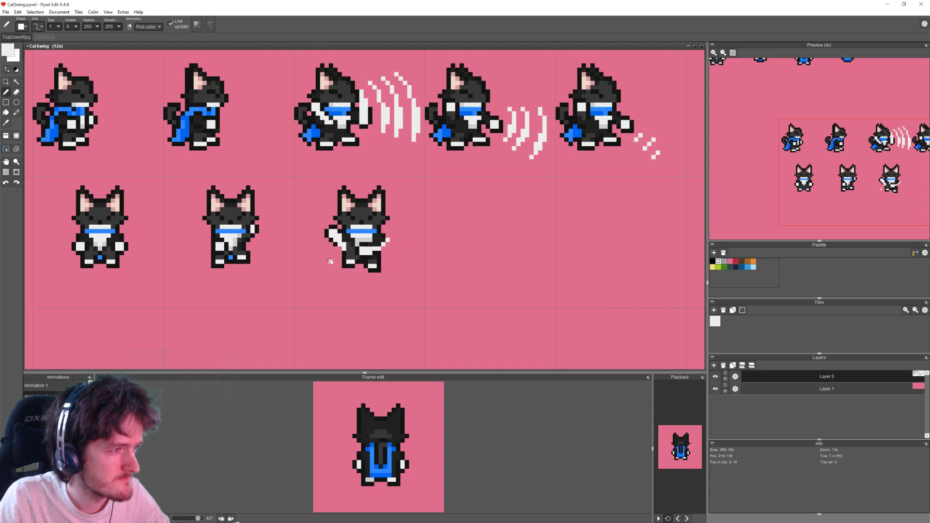
scroll(369, 252, "up", 1)
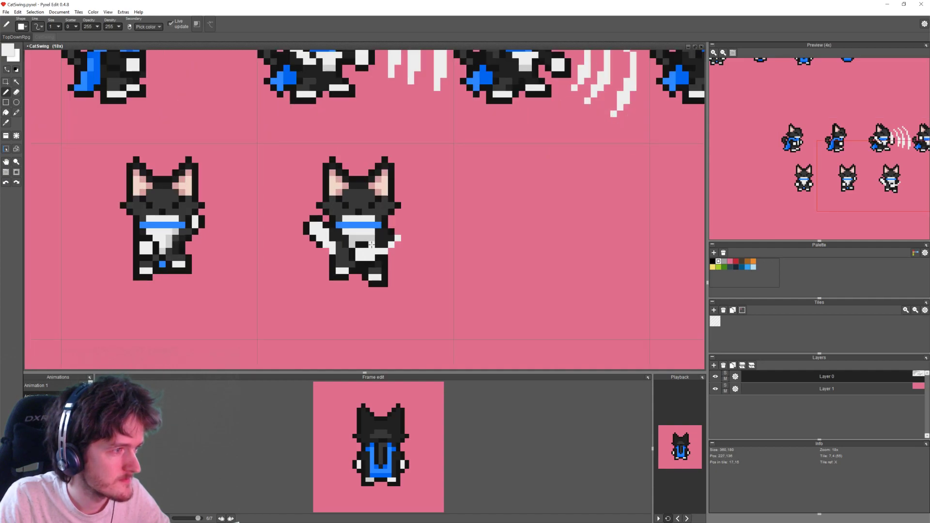
scroll(437, 254, "up", 1)
left_click_drag(301, 238, 340, 266)
left_click_drag(352, 238, 383, 238)
left_click_drag(315, 240, 335, 269, "shift")
left_click_drag(334, 256, 312, 251)
key("Return")
Step: Draw the swipe's outer end diagonally upward in white, and paint over the dark pixels along its edge near the arm and hip
key("b")
left_click_drag(347, 241, 373, 218)
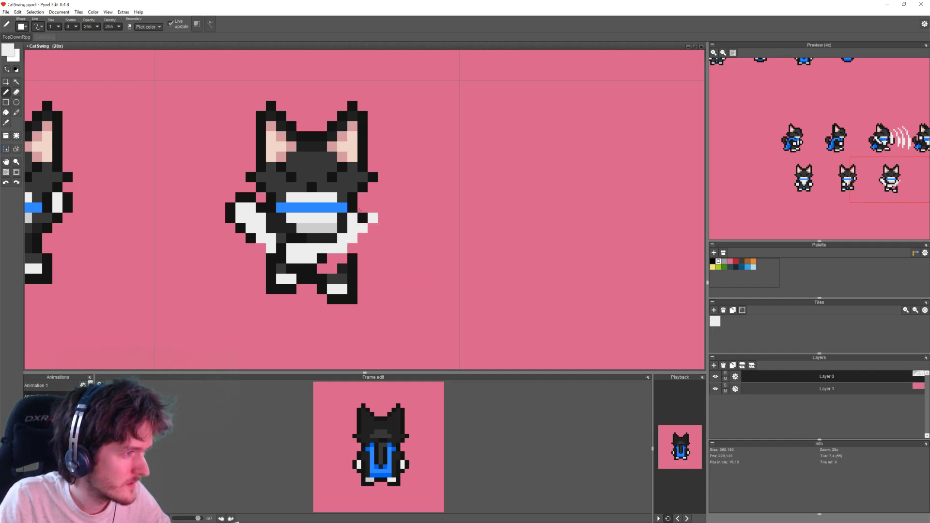
right_click(332, 238)
left_click(342, 238)
left_click(353, 218)
left_click(332, 248)
key("ctrl+z")
right_click(332, 247)
left_click(342, 238)
left_click(332, 258)
key("ctrl+z")
left_click(324, 257)
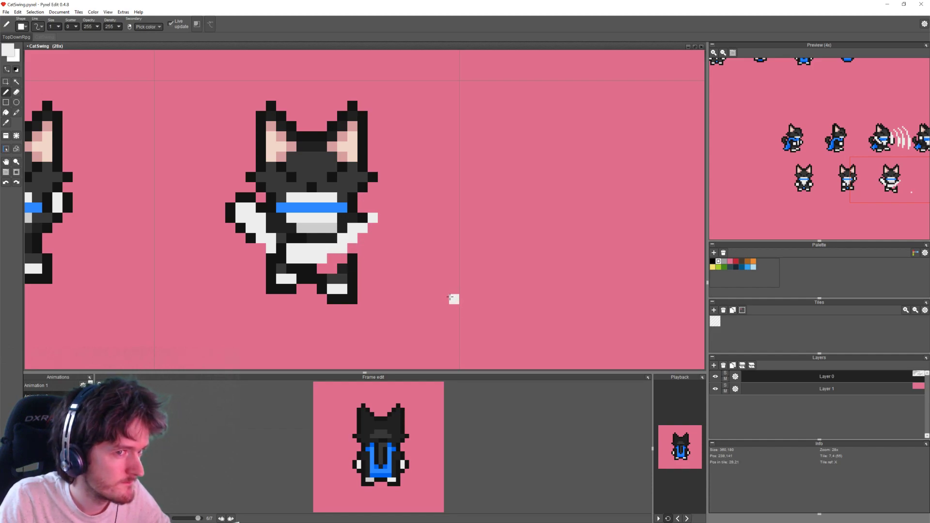
Step: Extend the white swipe's outer tip upward by two pixels beside the third cat's cheek
left_click_drag(383, 197, 383, 208)
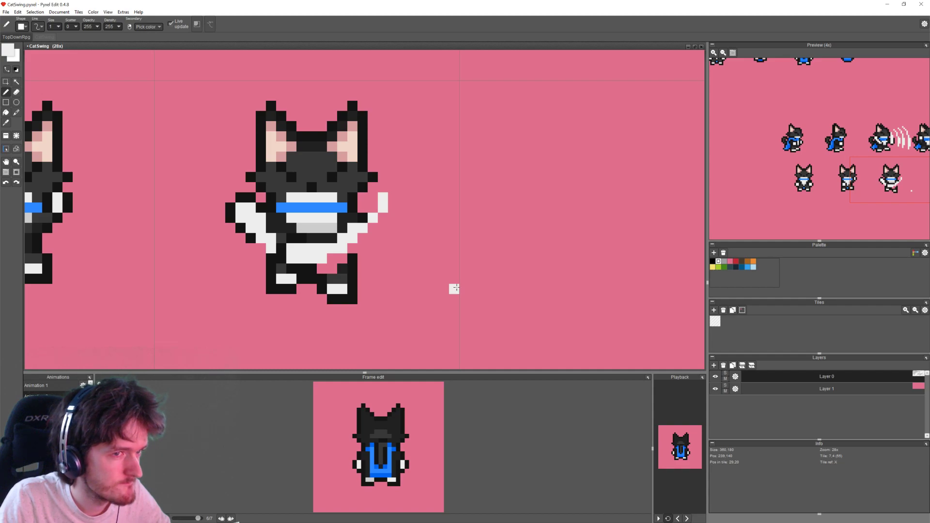
scroll(454, 289, "down", 5)
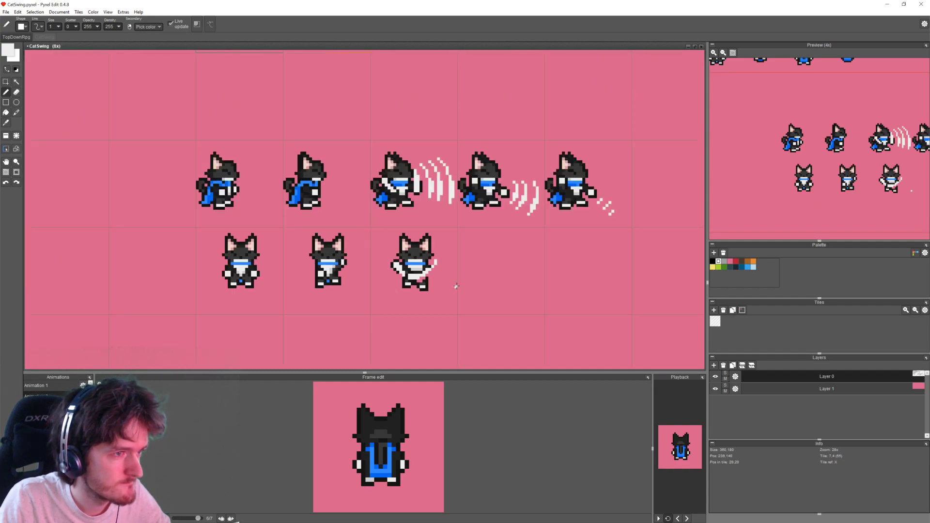
scroll(456, 286, "up", 1)
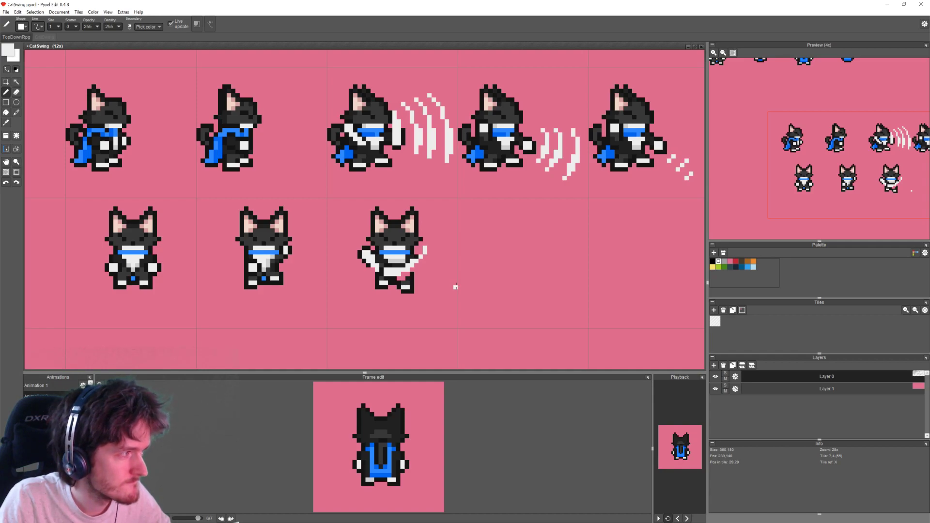
Step: Fill the pink gap between the third cat's white swipe and its right-hand leg with the sprite's near-black outline colour
scroll(452, 287, "up", 1)
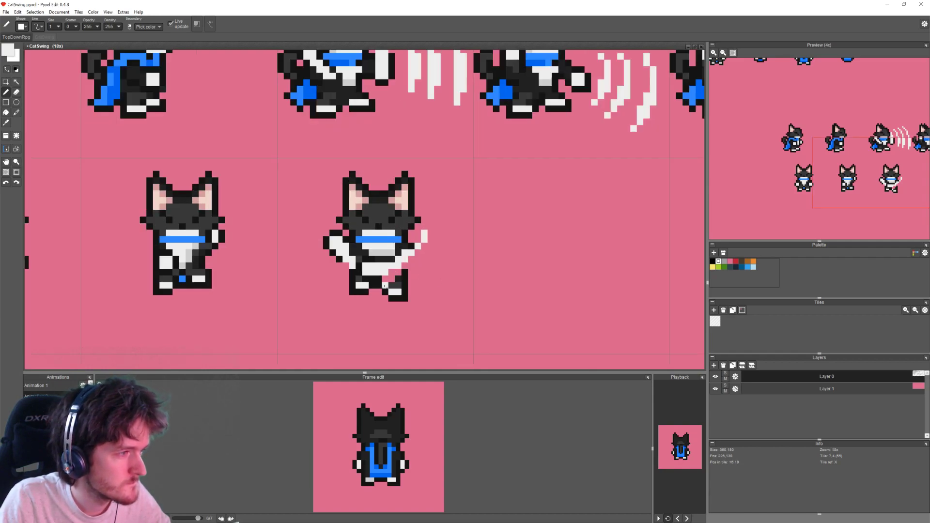
right_click(397, 277)
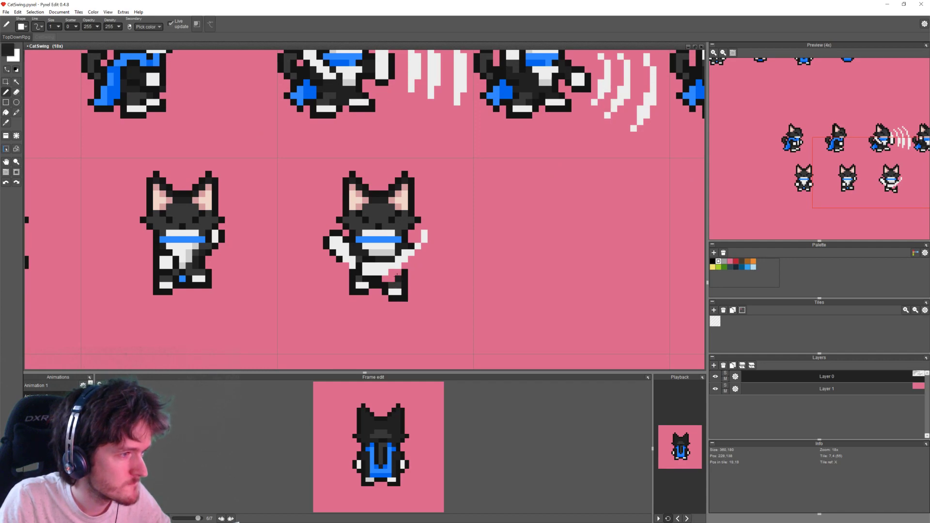
right_click(376, 278)
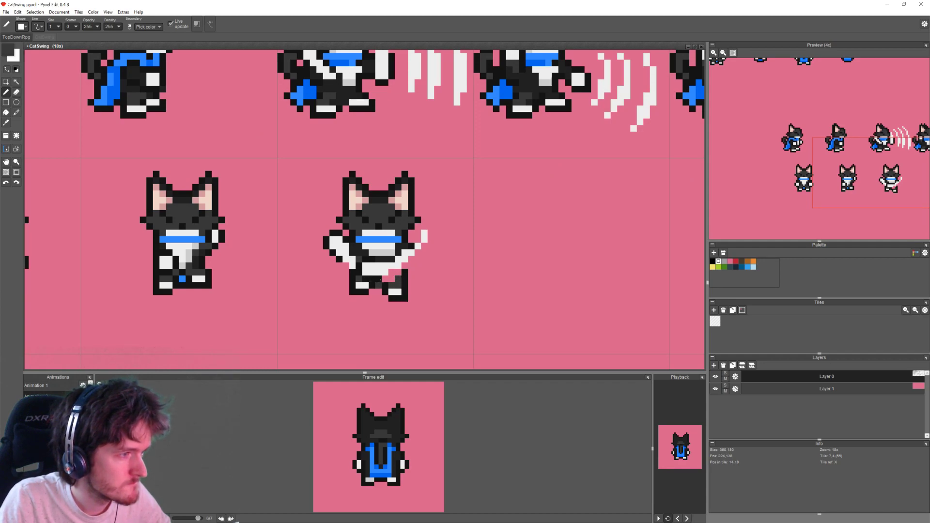
scroll(386, 272, "up", 1)
right_click(344, 243)
left_click(397, 273)
left_click(416, 273)
left_click(406, 272)
left_click(386, 282)
right_click(416, 282)
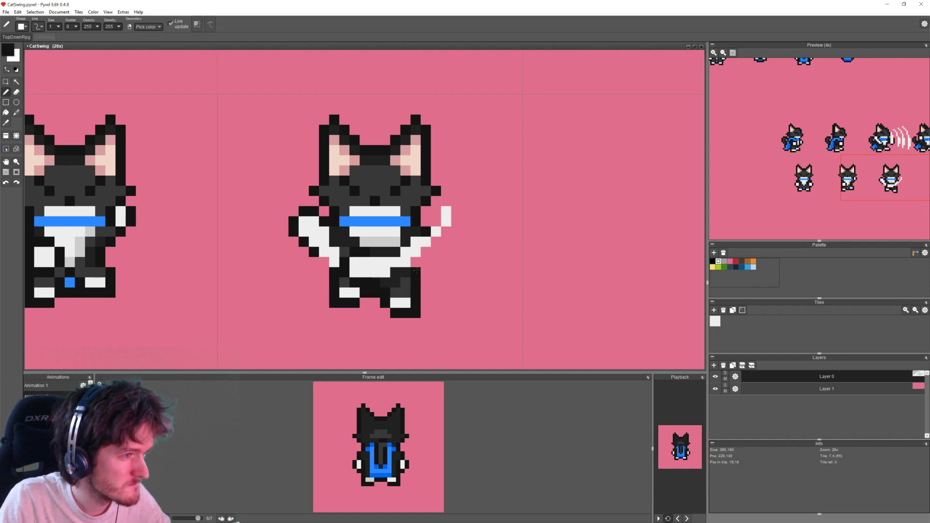
scroll(478, 302, "down", 3)
scroll(485, 308, "up", 1)
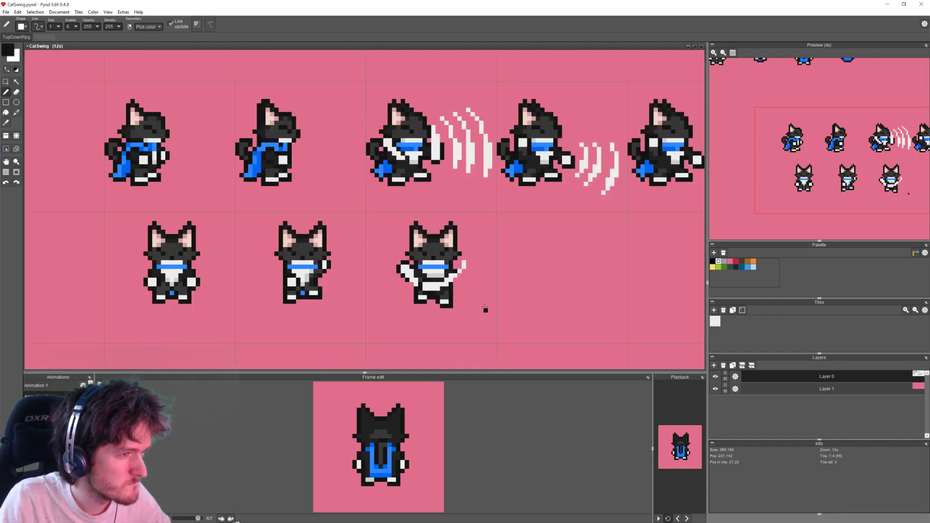
Step: Pick the swipe's white as the drawing colour and add a new layer above Layer 0
right_click(464, 263)
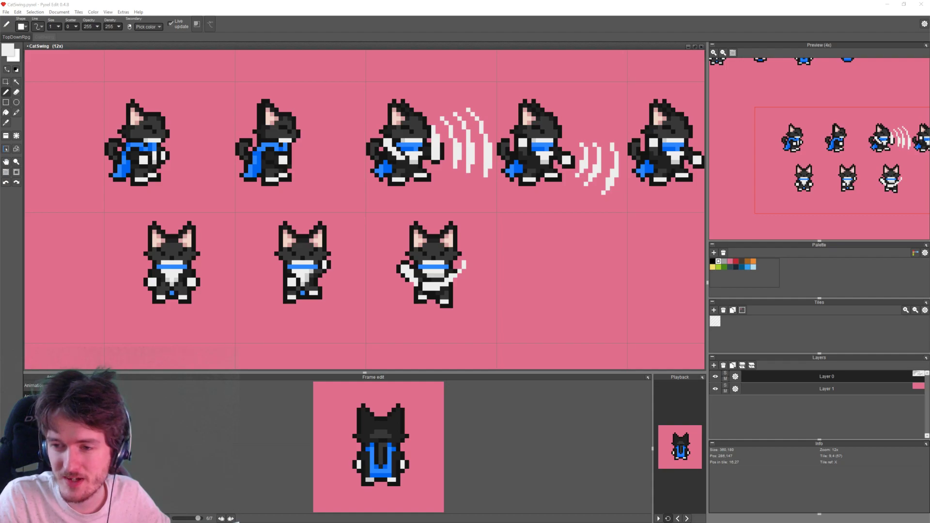
middle_click_drag(493, 285, 480, 261)
scroll(480, 261, "up", 4)
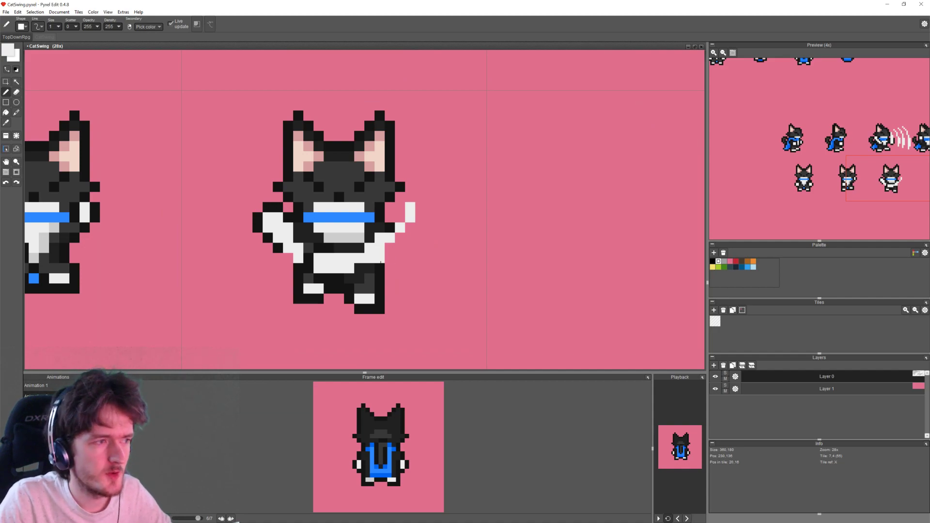
scroll(382, 257, "down", 4)
scroll(359, 265, "up", 4)
scroll(364, 255, "down", 4)
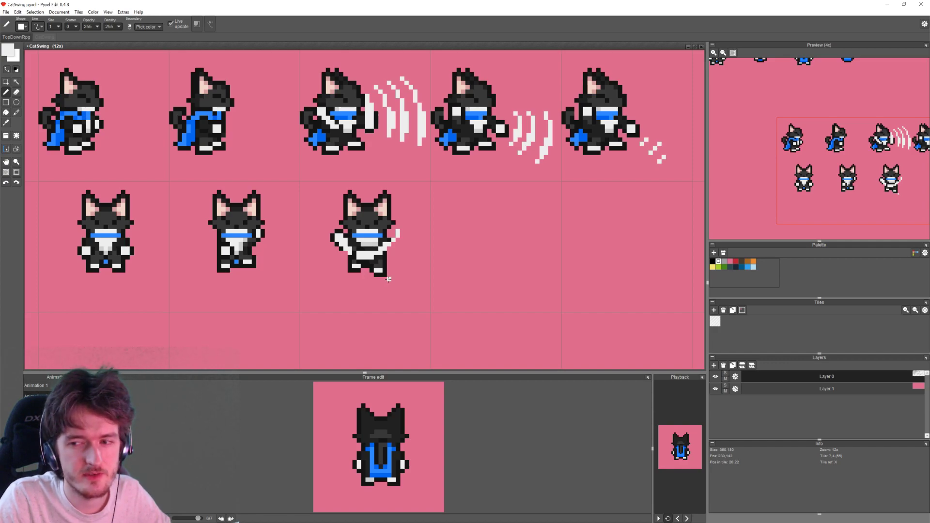
middle_click_drag(405, 272, 389, 236)
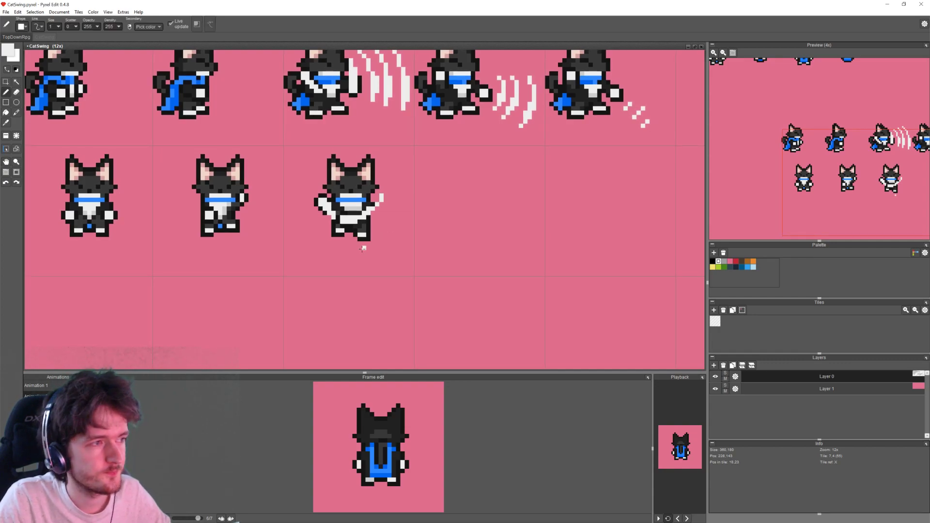
scroll(339, 250, "up", 1)
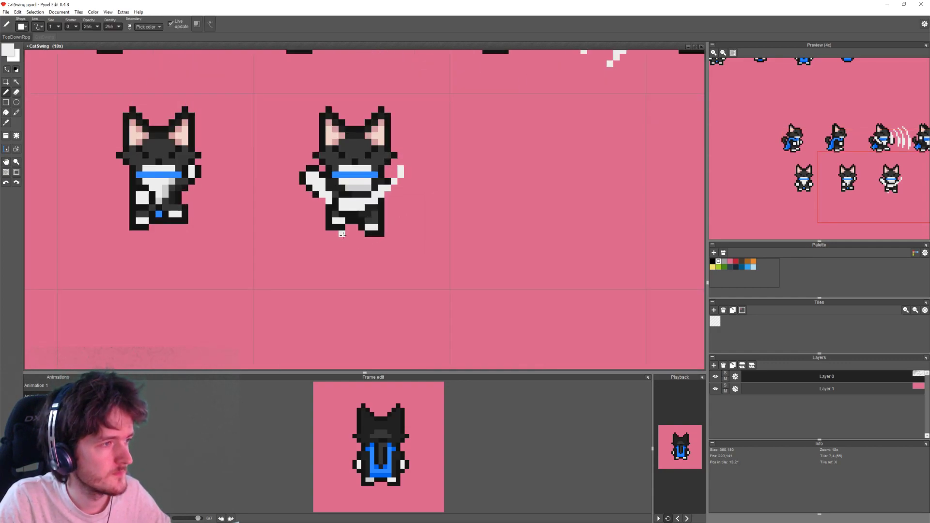
scroll(401, 291, "down", 1)
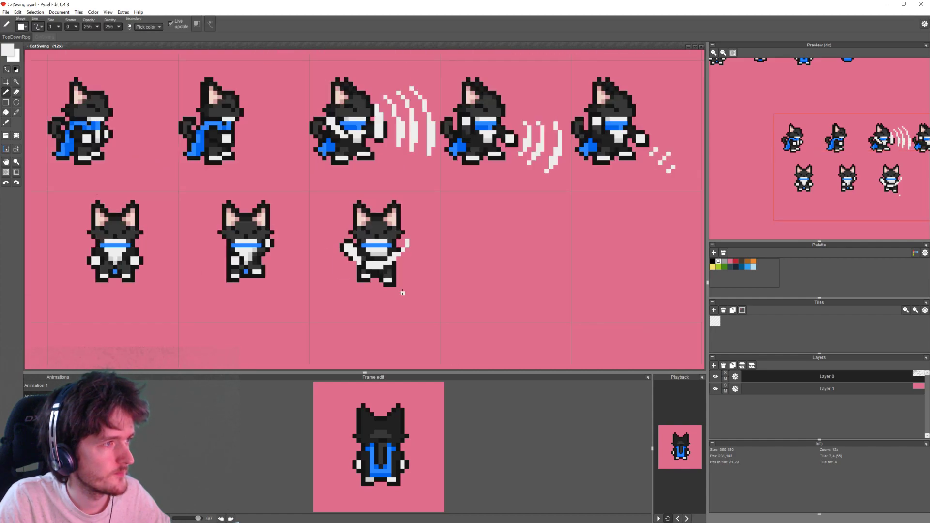
left_click(715, 367)
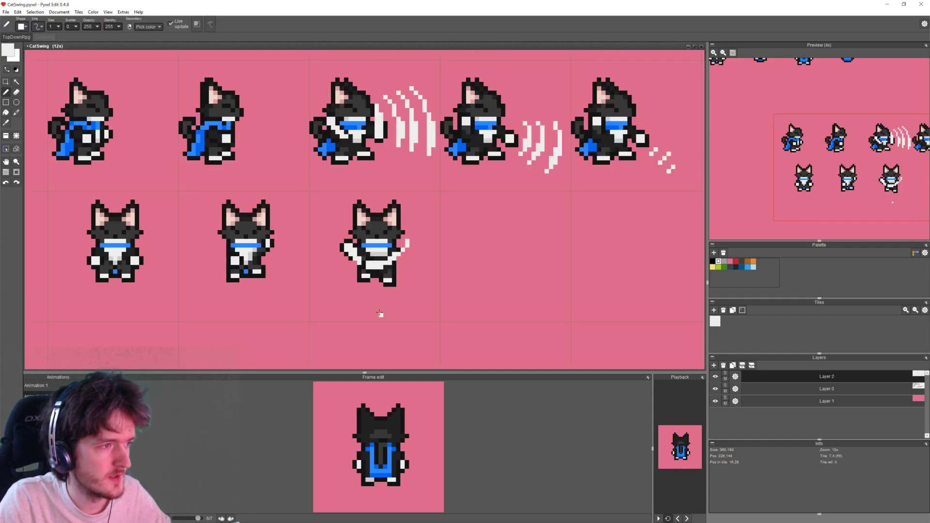
scroll(379, 314, "up", 1)
scroll(365, 271, "down", 1)
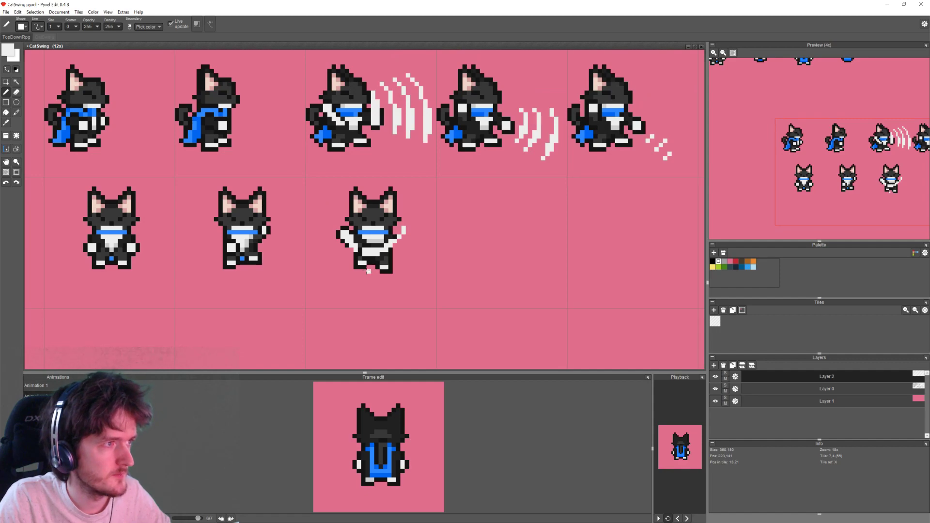
Step: Try a white line across the third cat's feet that steps diagonally upward past its right-hand leg
scroll(369, 272, "up", 1)
left_click_drag(362, 272, 396, 271)
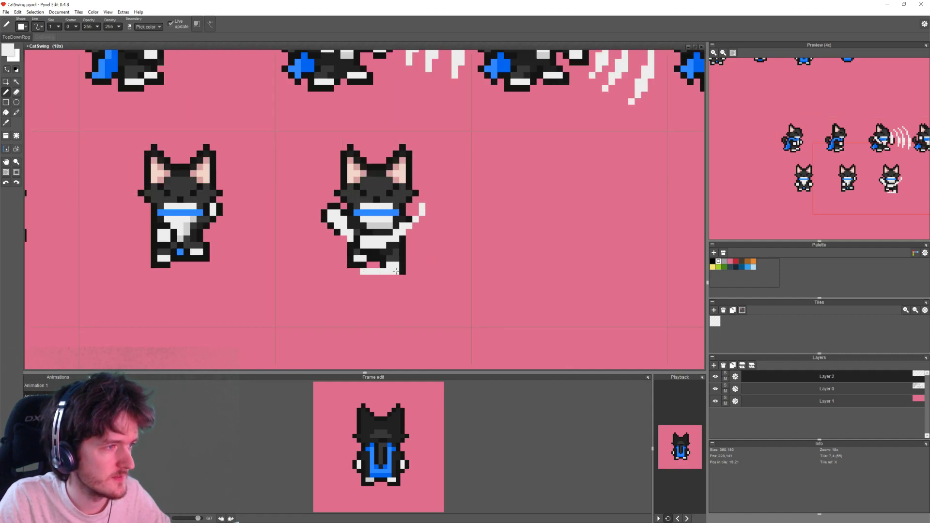
left_click(396, 265, "shift")
left_click(402, 259)
left_click(410, 252)
left_click(416, 245)
left_click(422, 238)
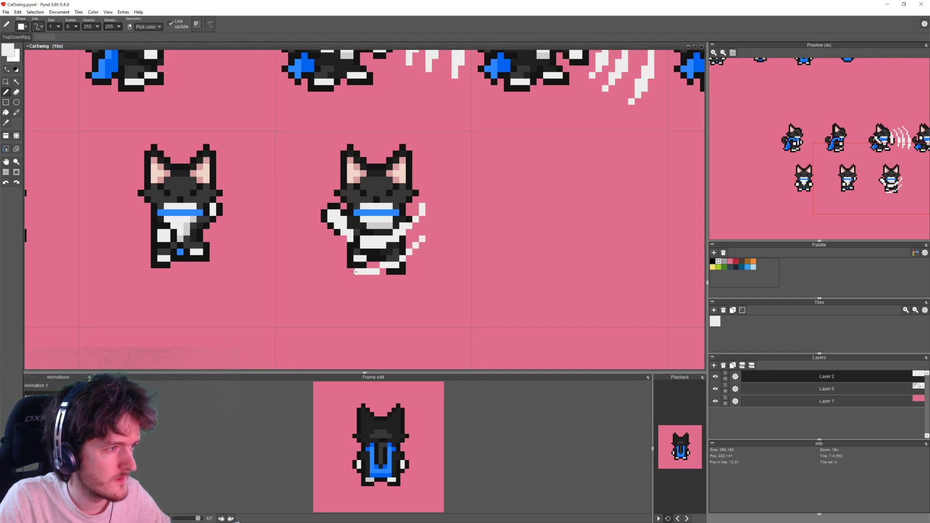
Step: Undo the white line strokes around the third cat's feet, keeping the new layer
scroll(362, 267, "down", 1)
scroll(362, 267, "up", 1)
key("ctrl+z")
key("ctrl+z")
key("ctrl+z")
key("ctrl+z")
key("ctrl+z")
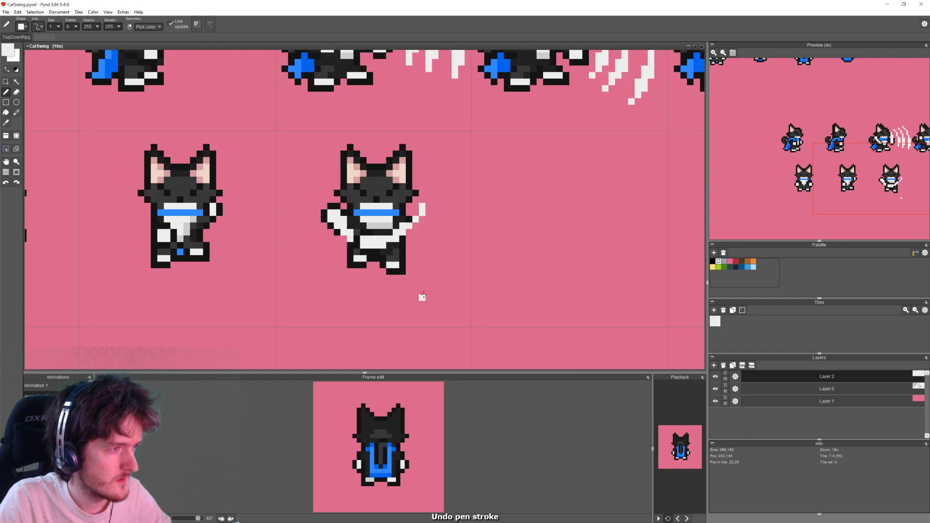
key("ctrl+z")
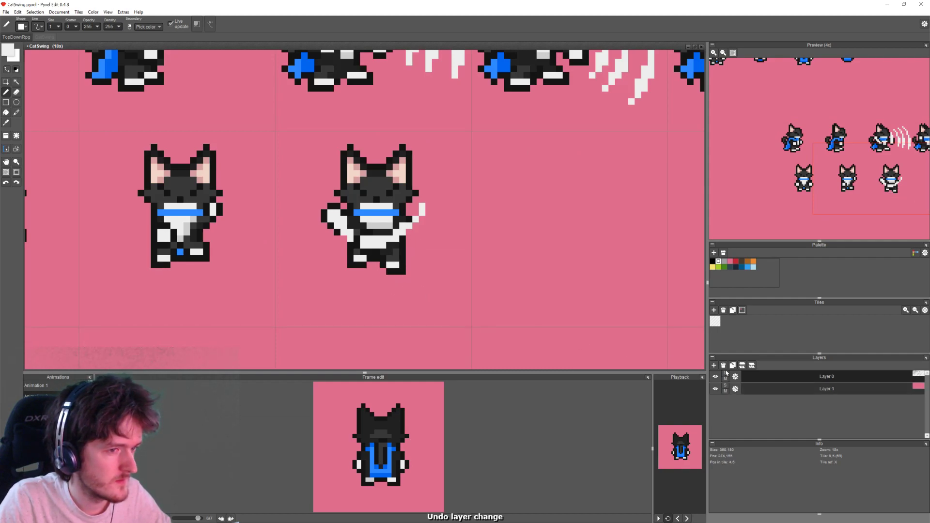
key("ctrl+y")
Step: Try single white pixels beyond the swipe's upper tip beside the third cat's head, and undo them
left_click(18, 12)
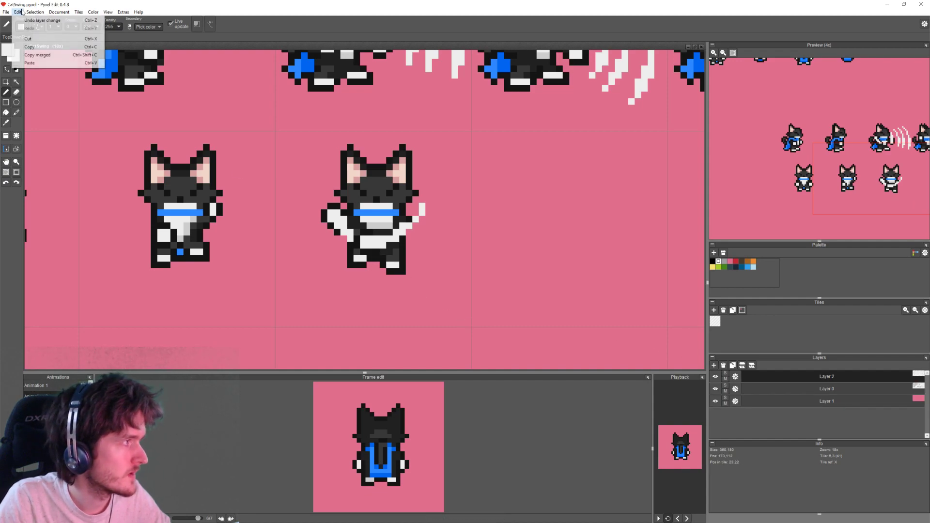
left_click(442, 175)
left_click(429, 194)
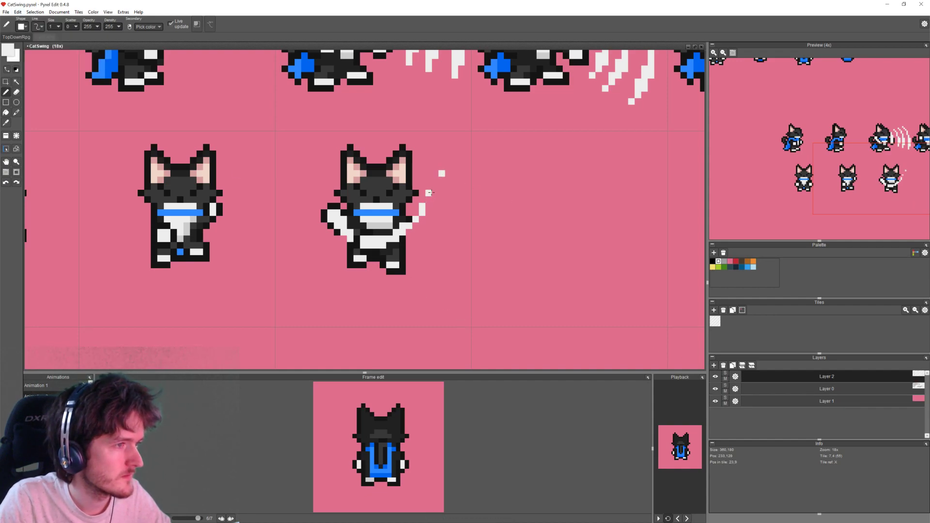
key("ctrl+z")
scroll(442, 227, "down", 3)
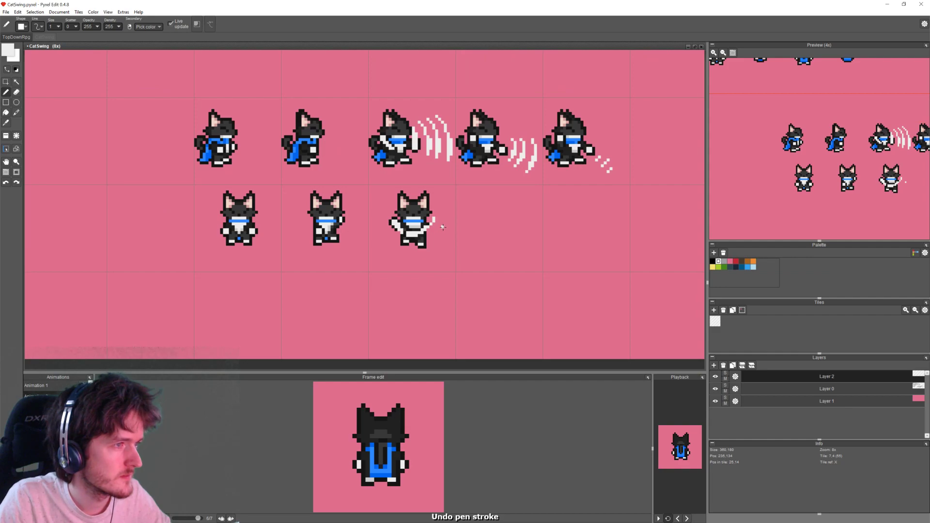
scroll(443, 227, "up", 4)
scroll(310, 306, "down", 1)
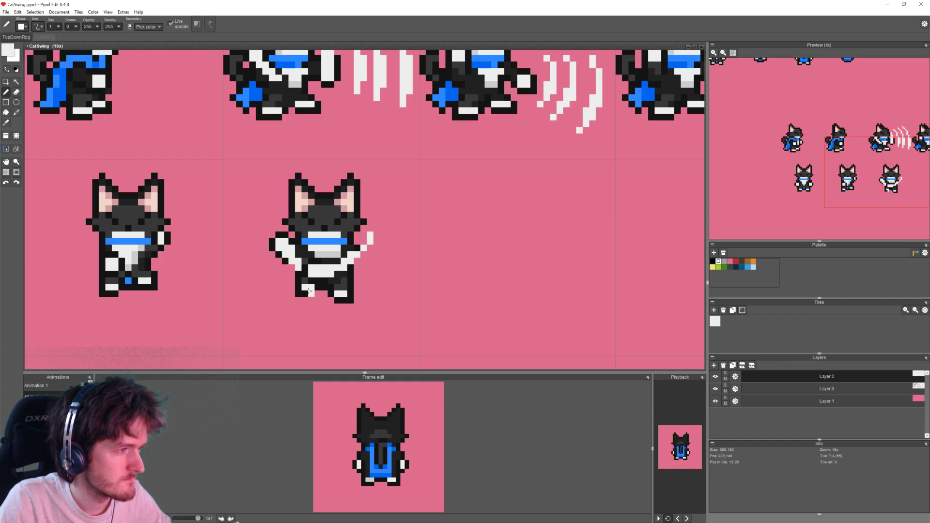
Step: Try concentric white arcs beneath the third cat's feet, making each one wider than the one above
left_click_drag(318, 300, 328, 301)
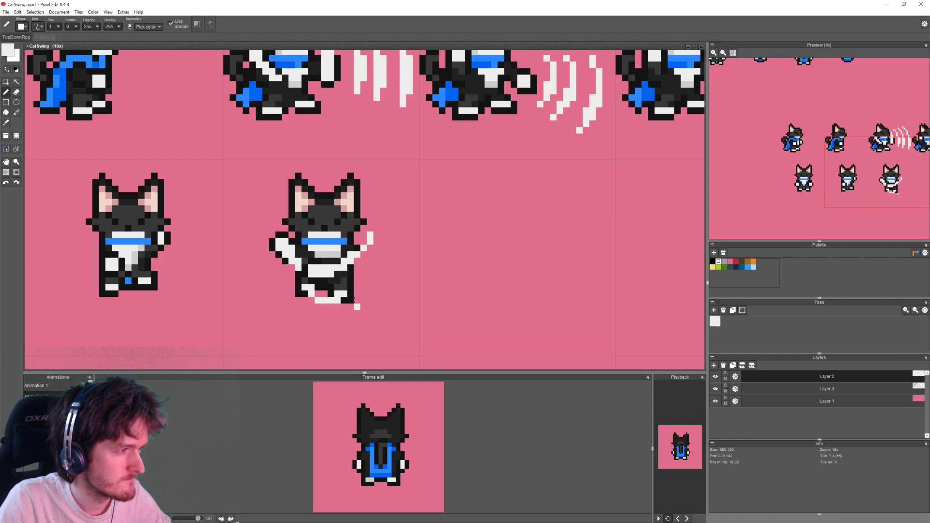
key("ctrl+z")
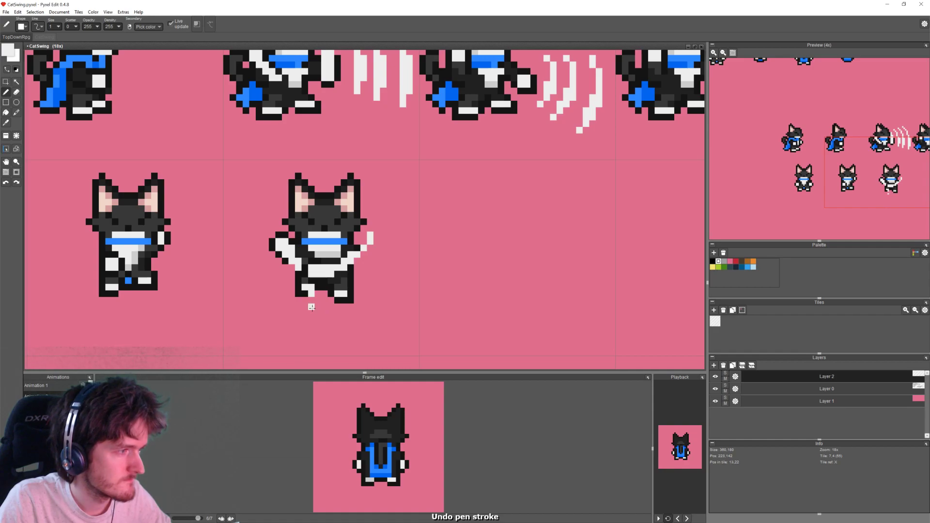
mouse_move(311, 307)
left_mouse_down()
mouse_move(338, 306)
mouse_move(305, 301)
left_mouse_up()
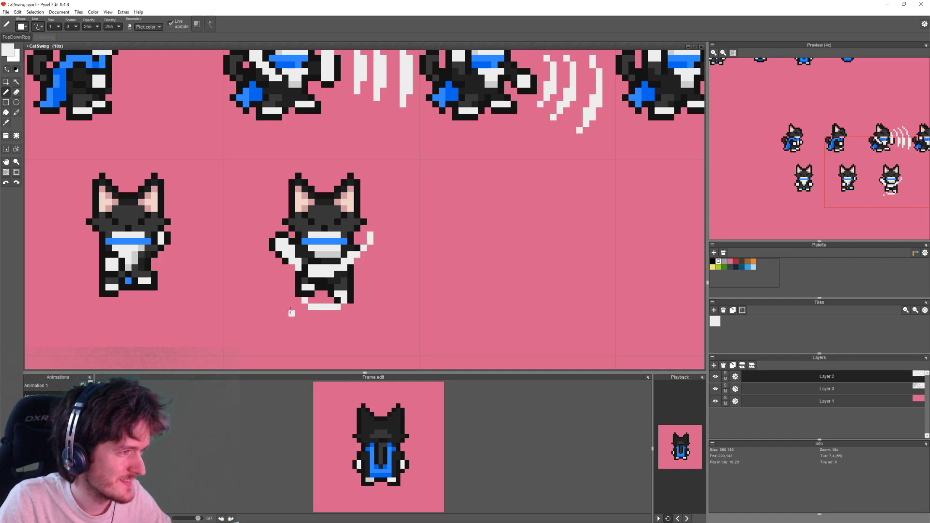
mouse_move(291, 307)
left_mouse_down()
mouse_move(305, 320)
mouse_move(343, 320)
mouse_move(364, 300)
left_mouse_up()
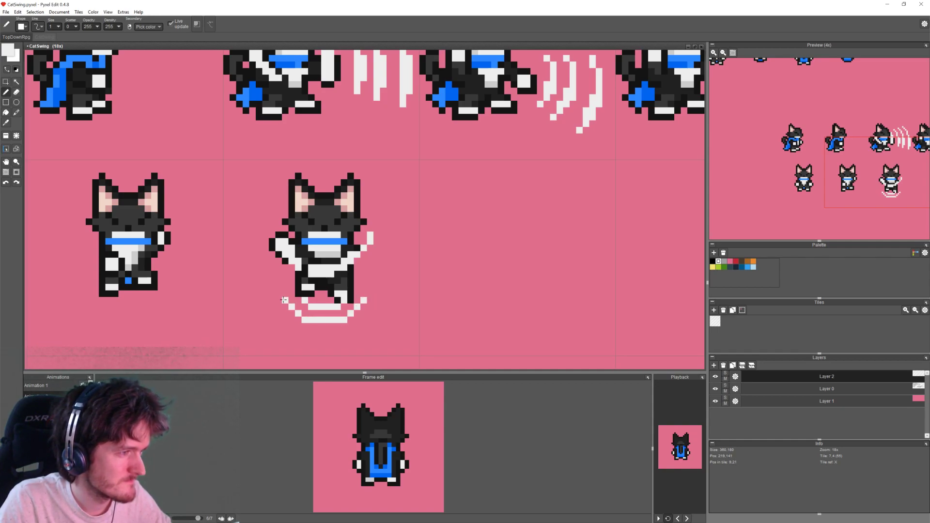
left_click(266, 306)
mouse_move(268, 304)
left_mouse_down()
mouse_move(303, 333)
mouse_move(353, 333)
left_mouse_up()
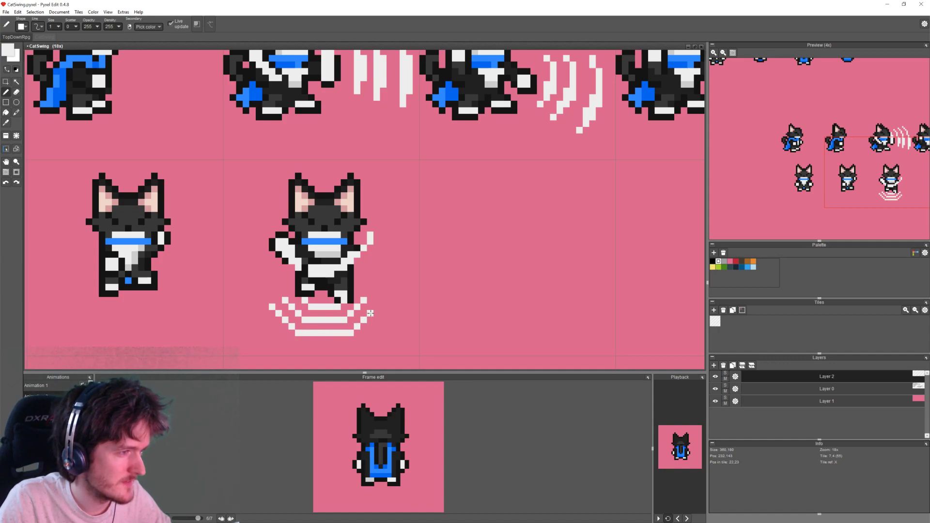
Step: Undo all the white arcs drawn beneath the third cat's feet
scroll(390, 296, "down", 2)
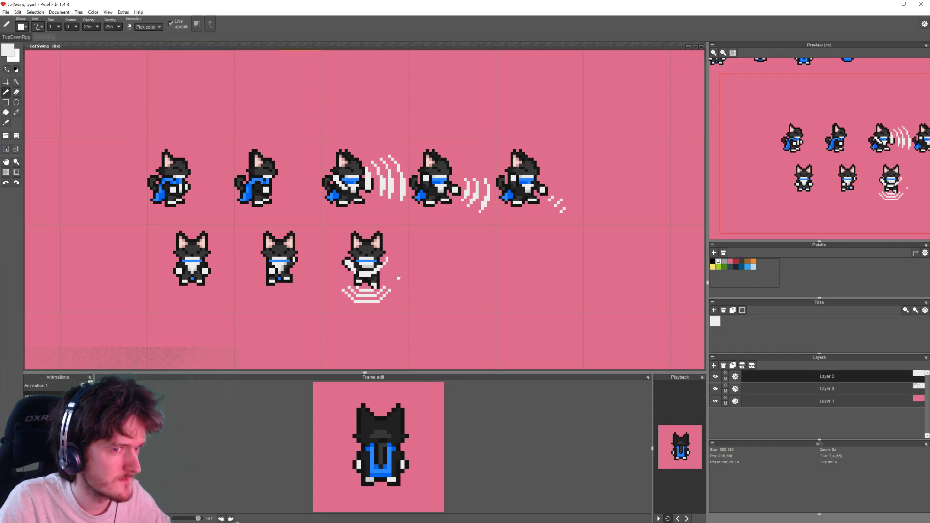
key("ctrl+z")
key("ctrl+z")
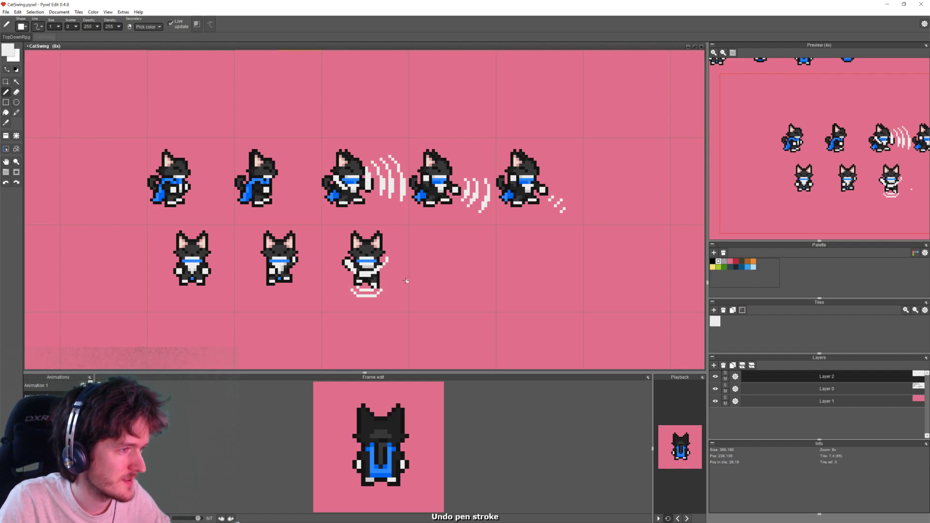
key("ctrl+z")
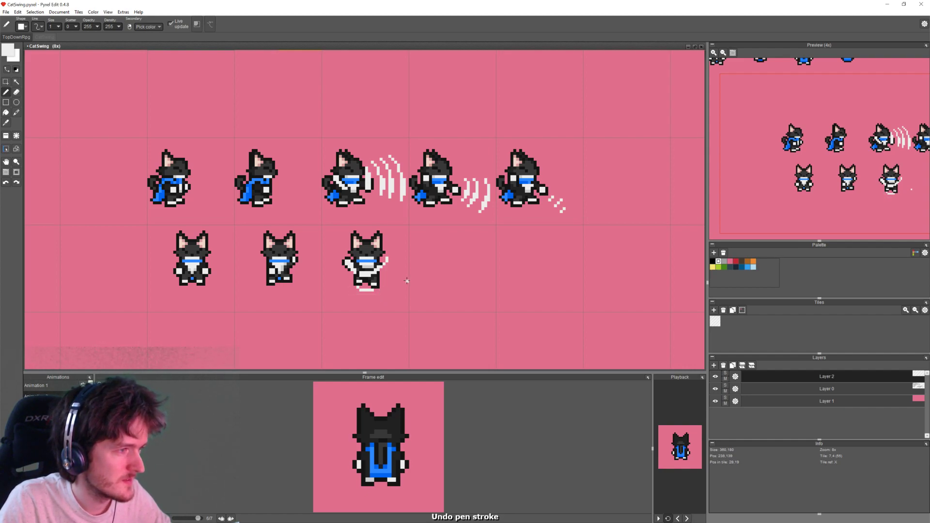
key("ctrl+z")
Step: Copy the third side-view frame's white swing lines on Layer 0, rotate the copy 90° clockwise, and place it below the third front-facing cat
key("e")
left_click(5, 81)
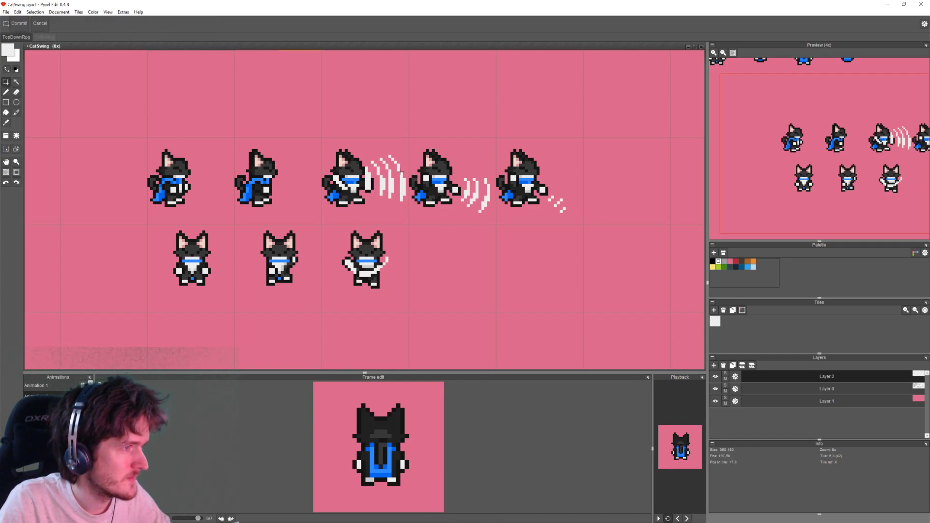
left_click_drag(371, 152, 403, 203)
mouse_move(395, 167)
left_mouse_down()
mouse_move(436, 274)
mouse_move(391, 178)
left_mouse_up()
left_click(808, 390)
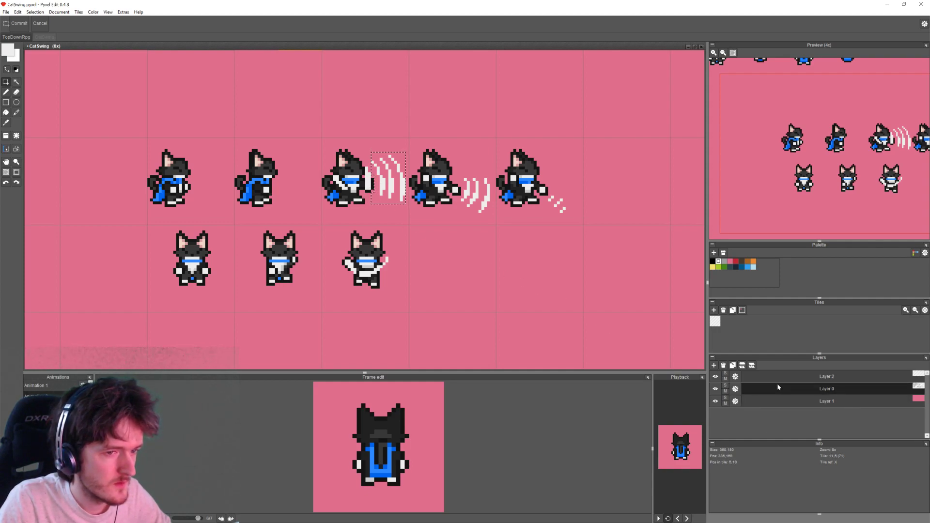
key("ctrl+v")
left_click_drag(390, 170, 379, 299)
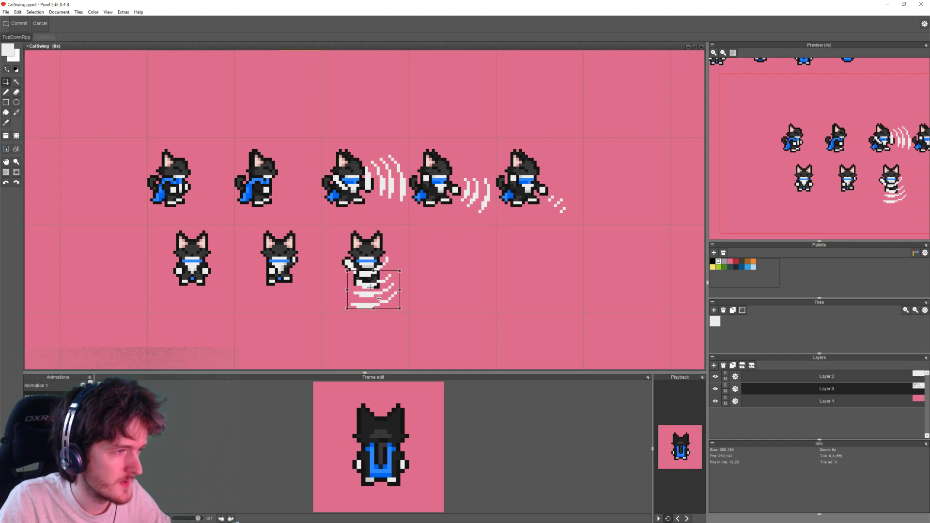
Step: Transfer the rotated swing lines from Layer 0 to Layer 2, place them over the third cat's legs and feet, and reselect Layer 0
left_click_drag(379, 298, 455, 296)
key("Delete")
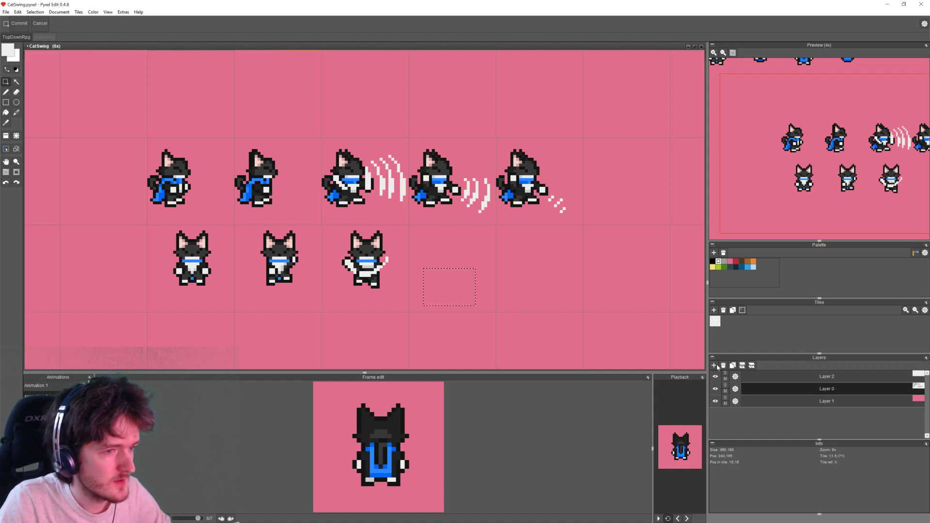
left_click(786, 376)
key("ctrl+v")
left_click_drag(457, 297, 382, 297)
left_click(416, 285)
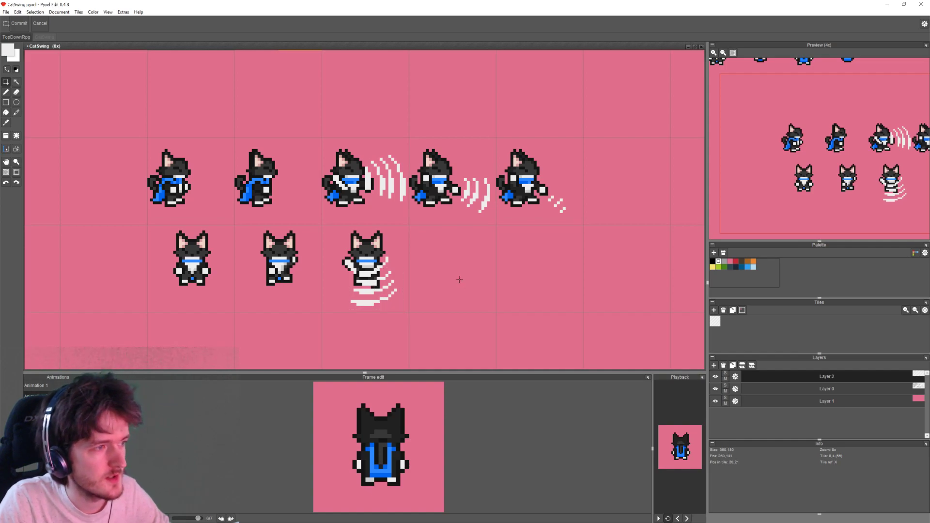
left_click(794, 390)
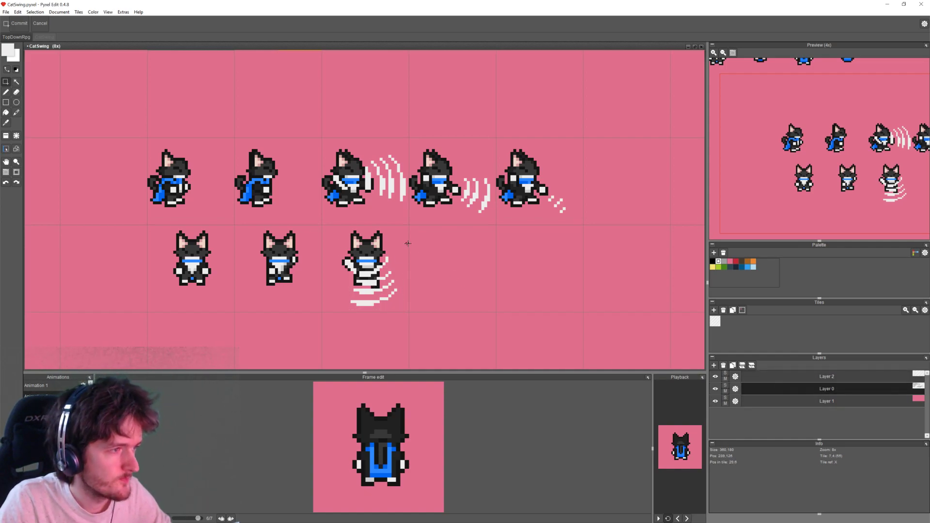
Step: Paste copies of the third front-facing cat into the fourth and fifth frames of the front-facing row
left_click(557, 275)
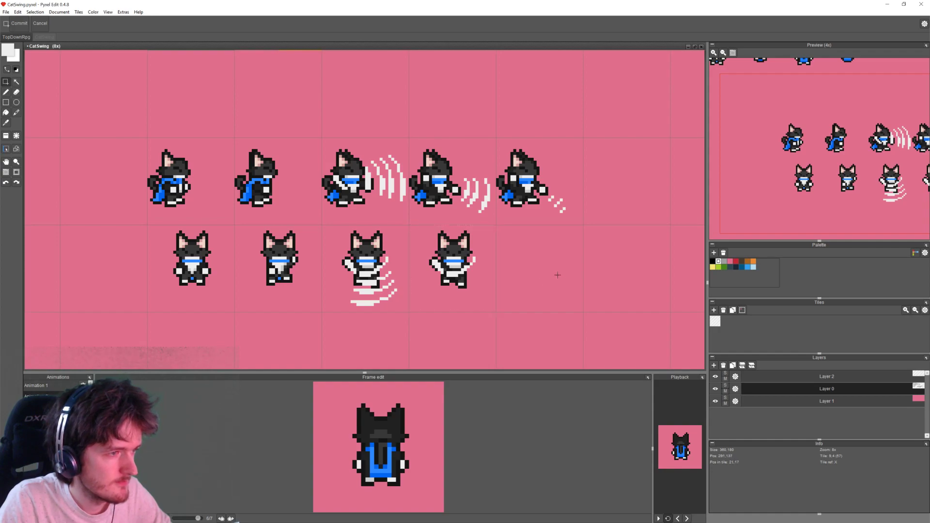
double_click(563, 279)
key("ctrl+v")
left_click(449, 306)
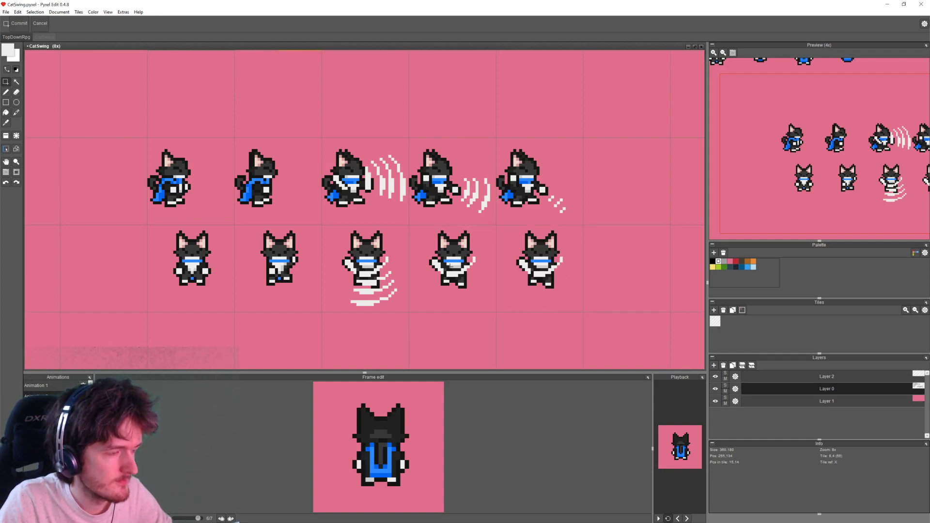
Step: Repaint the white swing band across the fourth cat's torso and right-hand leg with black and dark grey fur
scroll(454, 268, "up", 1)
scroll(506, 267, "up", 3)
key("b")
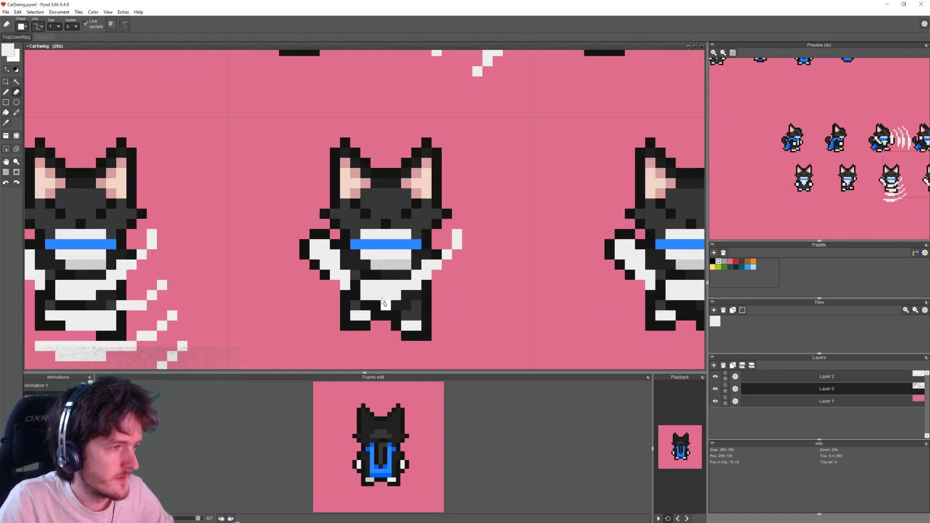
left_click_drag(385, 289, 386, 284)
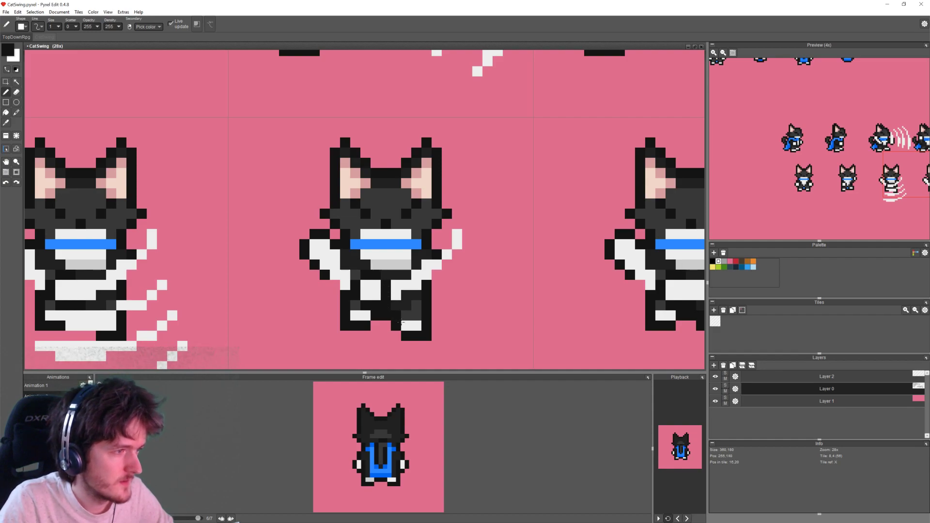
right_click(406, 306)
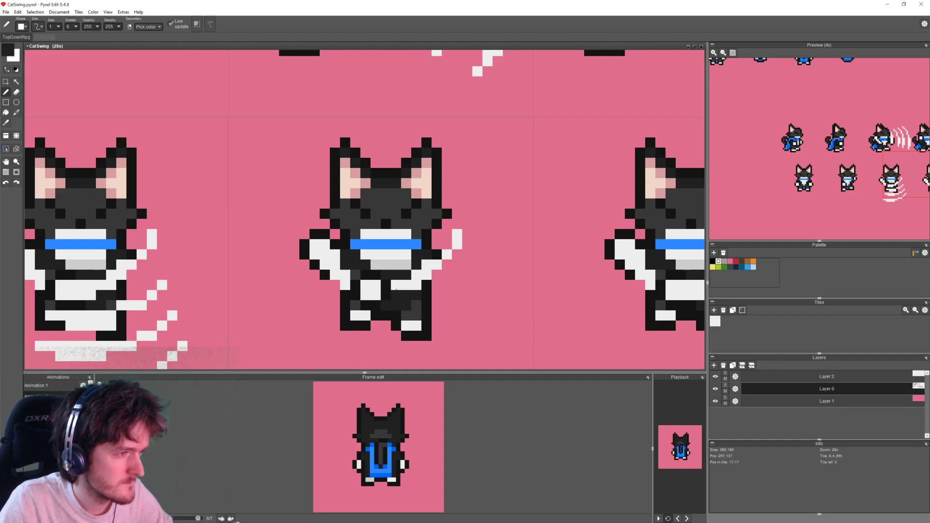
right_click(389, 296)
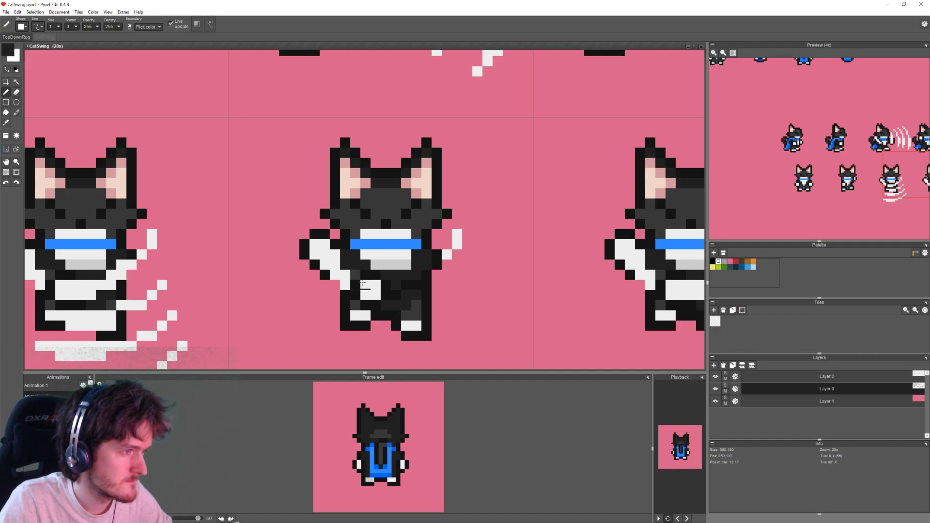
Step: Paint black over the right-hand side of the fourth cat's chest, leaving a narrow grey patch beneath the collar
left_click(396, 265)
right_click(378, 275)
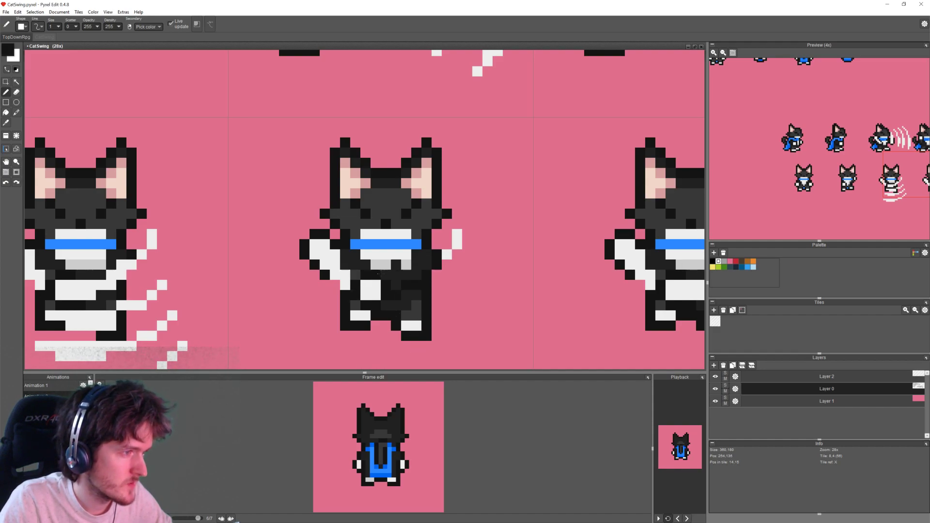
left_click_drag(396, 264, 416, 254)
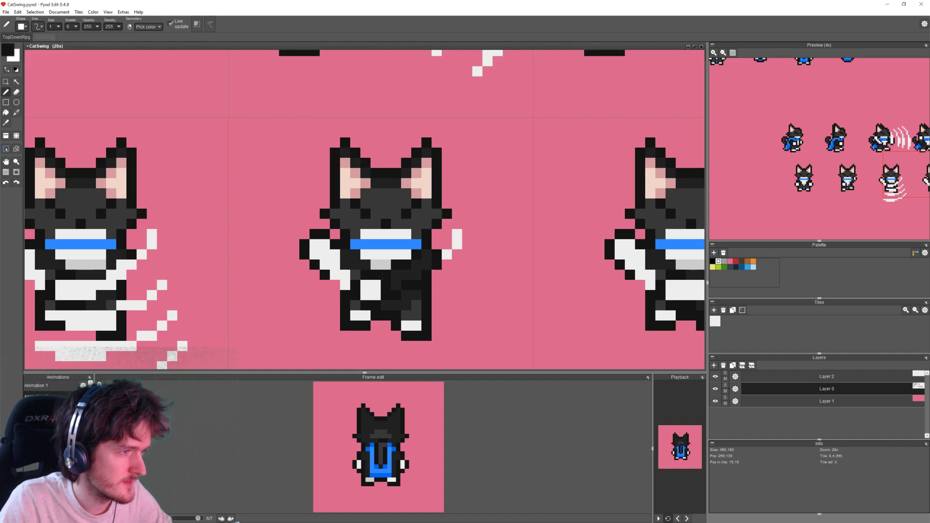
scroll(381, 275, "down", 2)
scroll(448, 282, "up", 2)
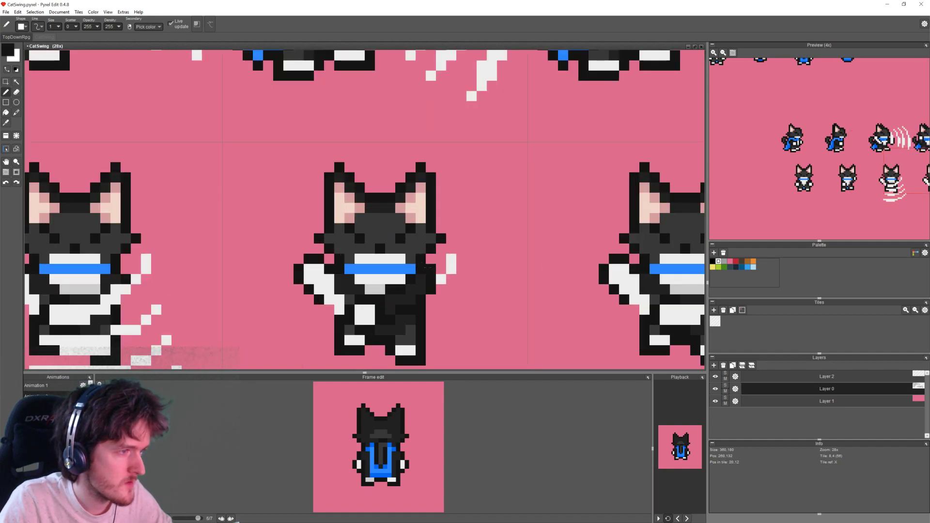
scroll(431, 301, "down", 2)
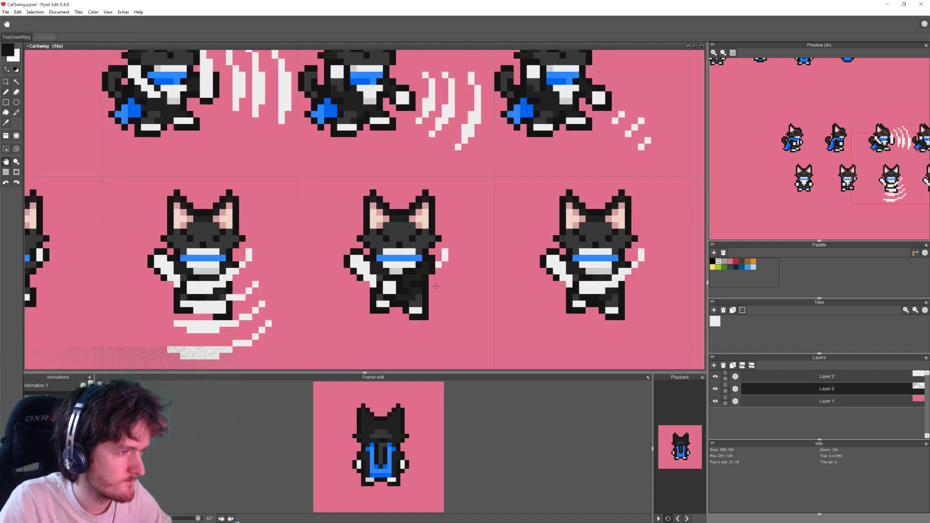
scroll(339, 304, "up", 2)
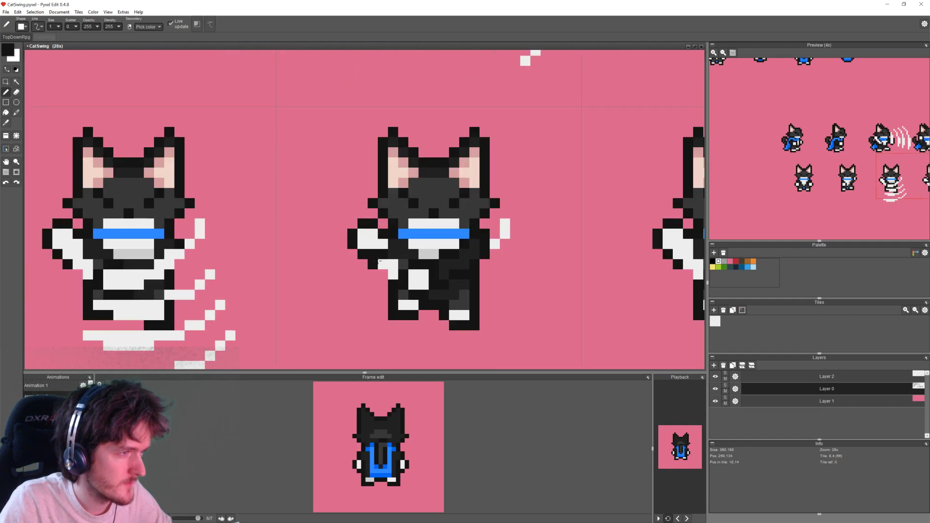
Step: Repaint the fourth cat's raised white arm in black fur, leaving only a white paw at its end
right_click(392, 249)
left_click_drag(383, 244, 383, 254)
right_click(370, 285)
left_click(370, 265)
right_click(393, 255)
right_click(373, 254)
mouse_move(383, 265)
left_mouse_down()
mouse_move(392, 274)
mouse_move(403, 265)
left_mouse_up()
right_click(396, 254)
Step: Trim the fourth cat's right-hand outline and erase the stray white swing pixels beside its body
scroll(421, 291, "down", 3)
scroll(443, 315, "up", 3)
scroll(425, 282, "up", 2)
key("e")
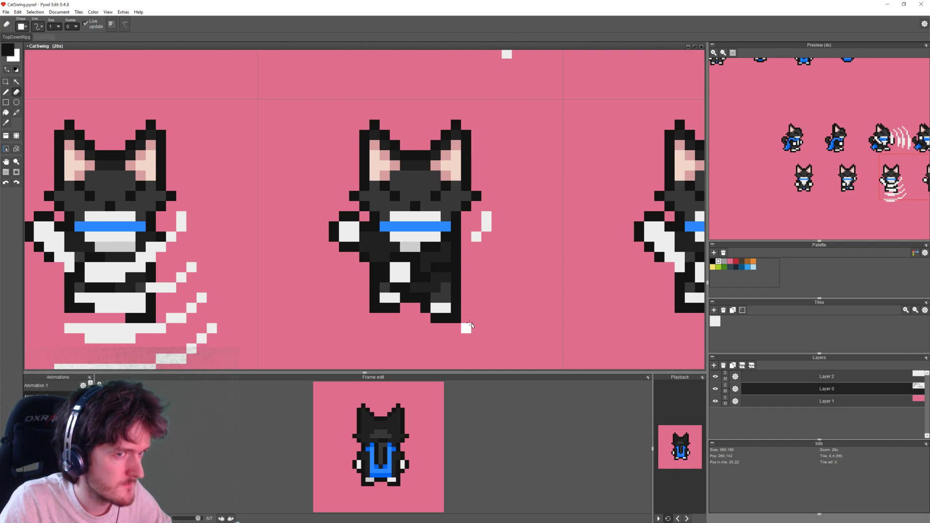
mouse_move(844, 213)
middle_mouse_down()
mouse_move(794, 210)
mouse_move(823, 200)
middle_mouse_up()
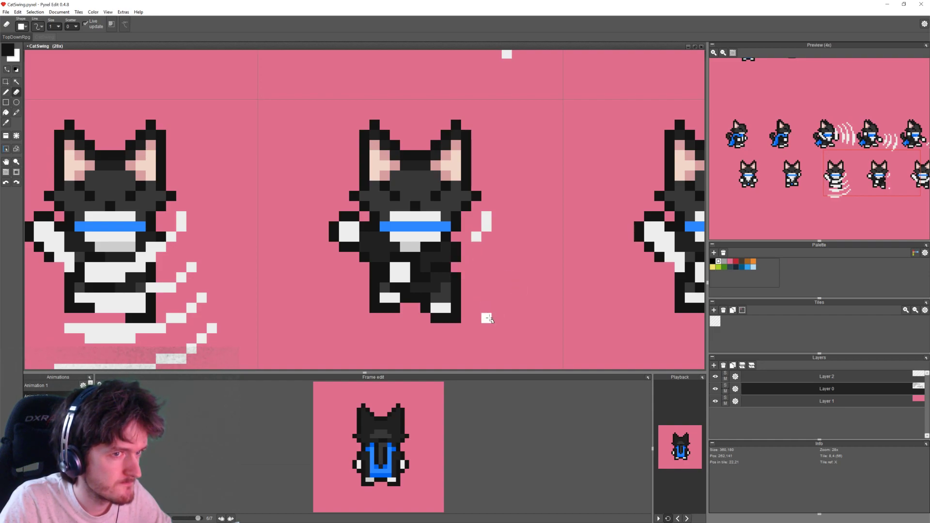
key("b")
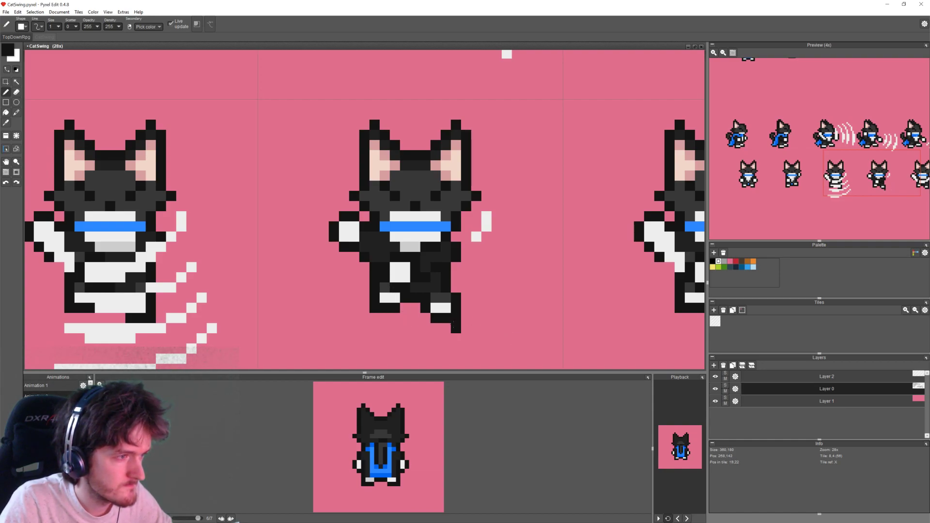
key("e")
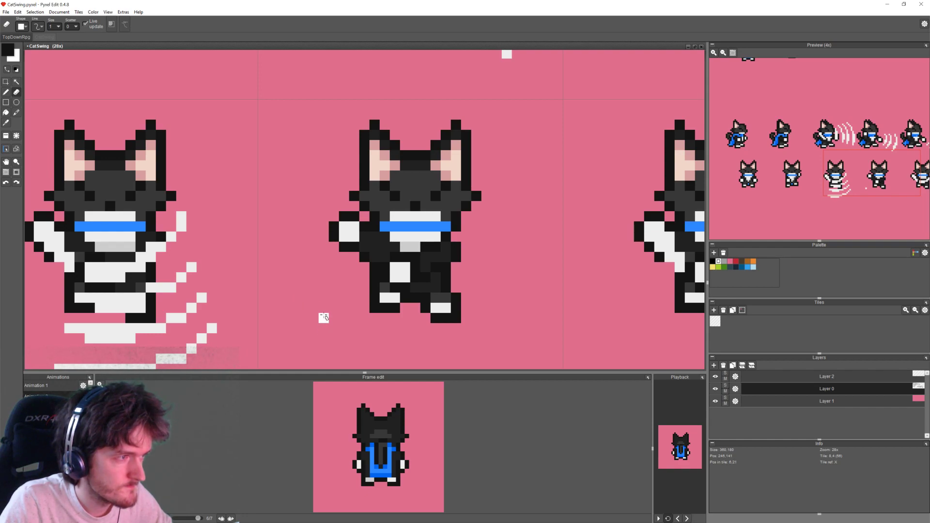
Step: Move the fourth cat's raised white paw inward so it sits against the body
left_click(5, 81)
left_click_drag(328, 201, 378, 237)
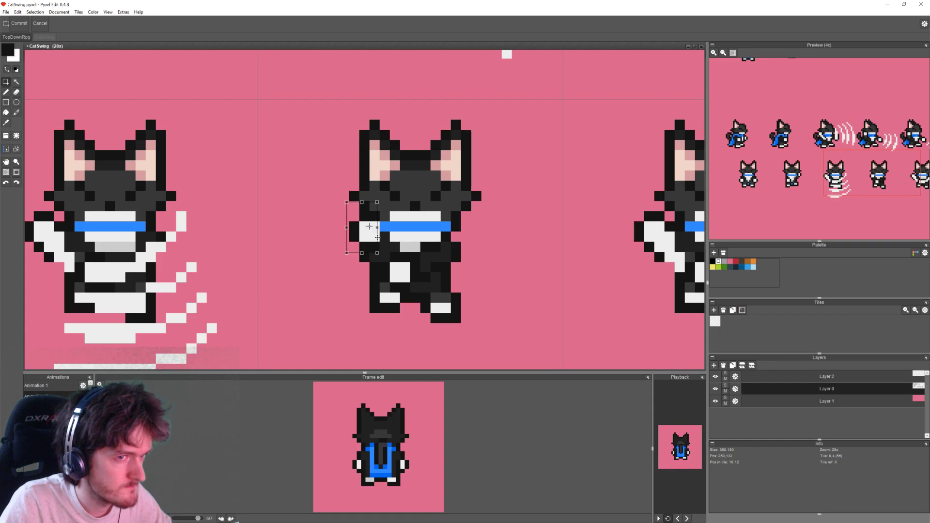
left_click(496, 244)
Step: Replace the fifth front-facing cat with a copy of the revised fourth one
scroll(501, 245, "down", 5)
middle_click_drag(522, 268, 513, 266)
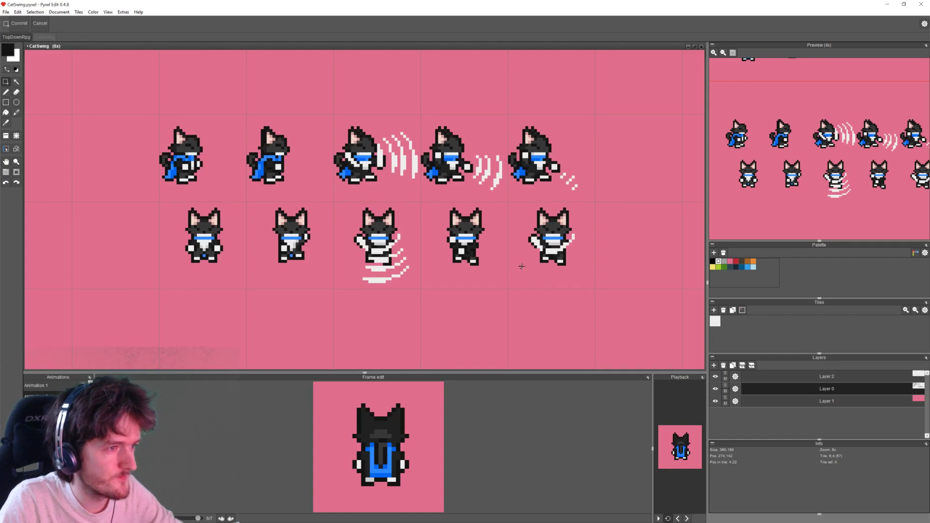
scroll(508, 255, "up", 3)
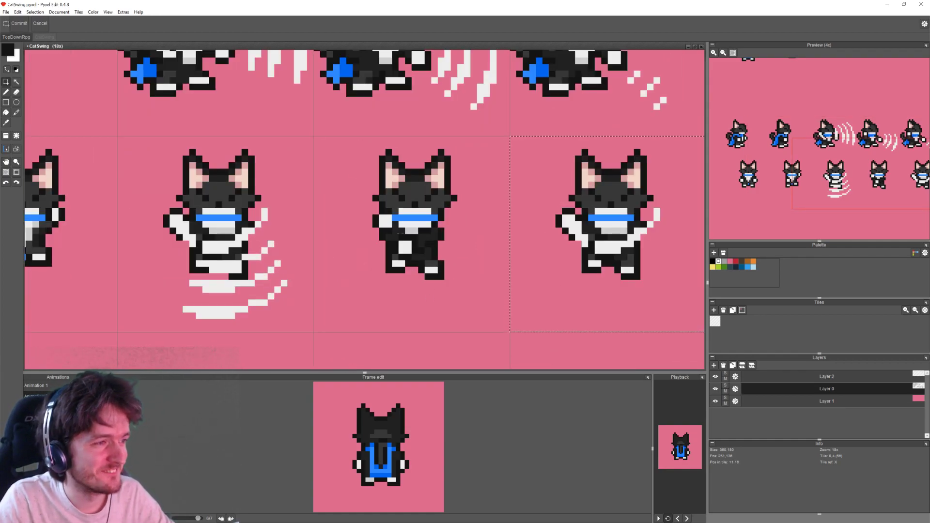
middle_click_drag(472, 285, 404, 290)
key("Delete")
double_click(361, 247)
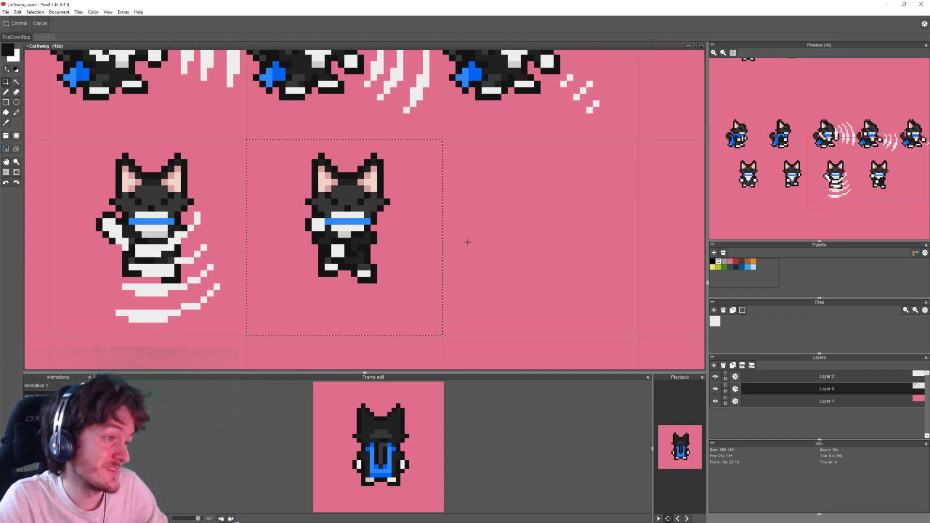
double_click(557, 243)
key("ctrl+v")
left_click(372, 258)
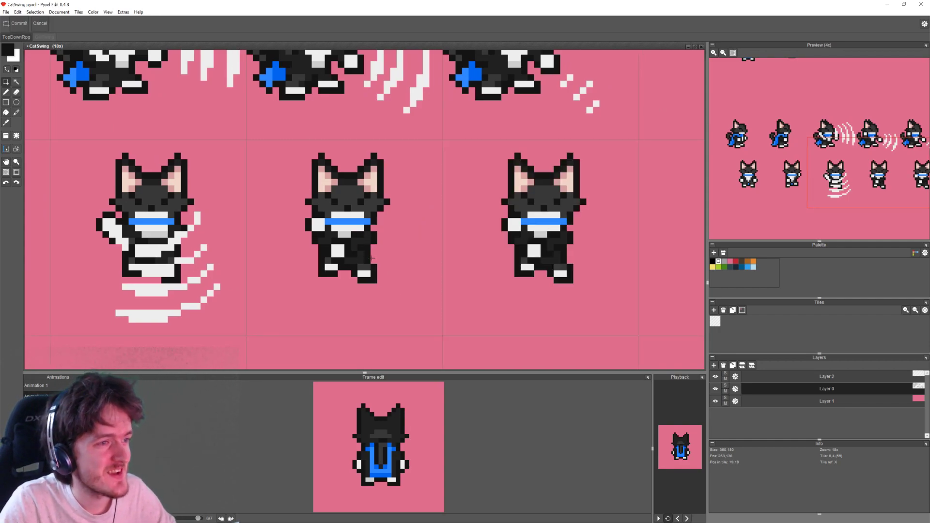
Step: Copy the fourth side-view frame's white swing lines from Layer 0 onto Layer 2
scroll(371, 258, "down", 3)
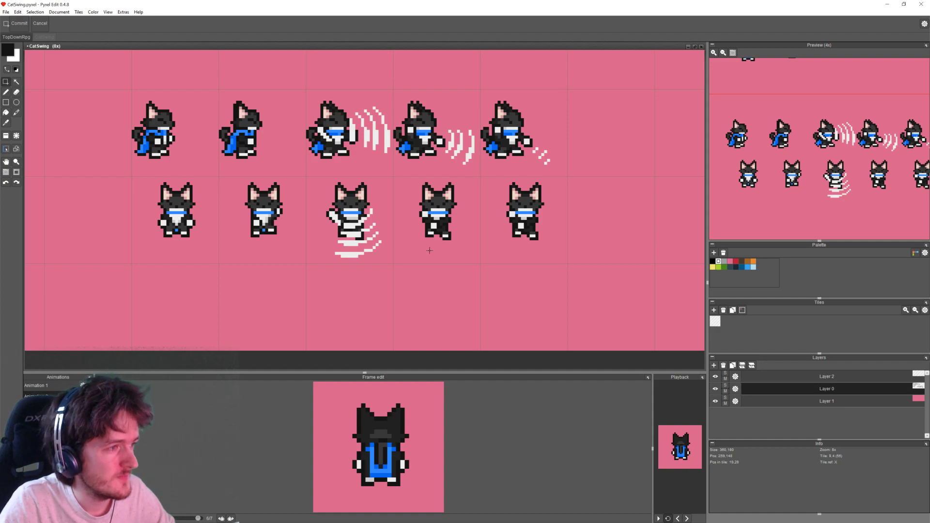
scroll(413, 242, "up", 1)
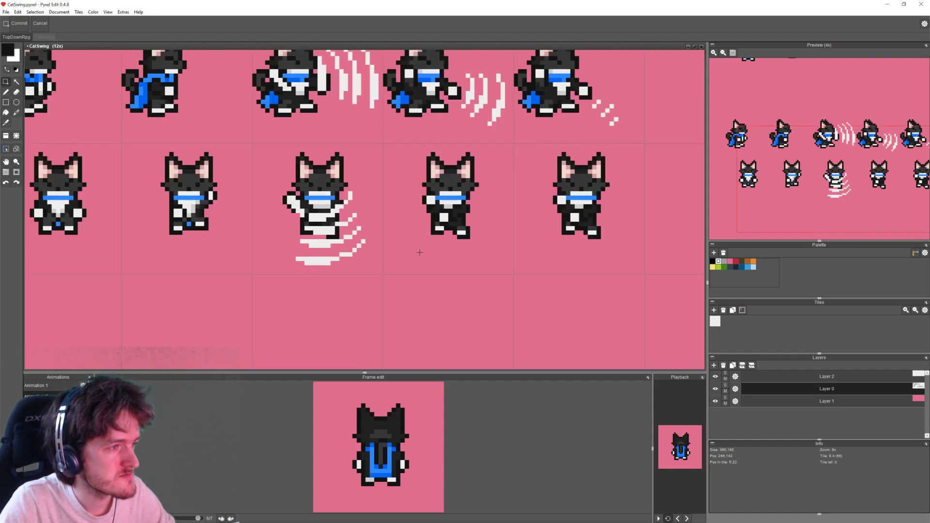
left_click(827, 378)
middle_click_drag(469, 88, 447, 125)
left_click_drag(437, 90, 482, 171)
left_click(789, 387)
left_click_drag(441, 104, 487, 175)
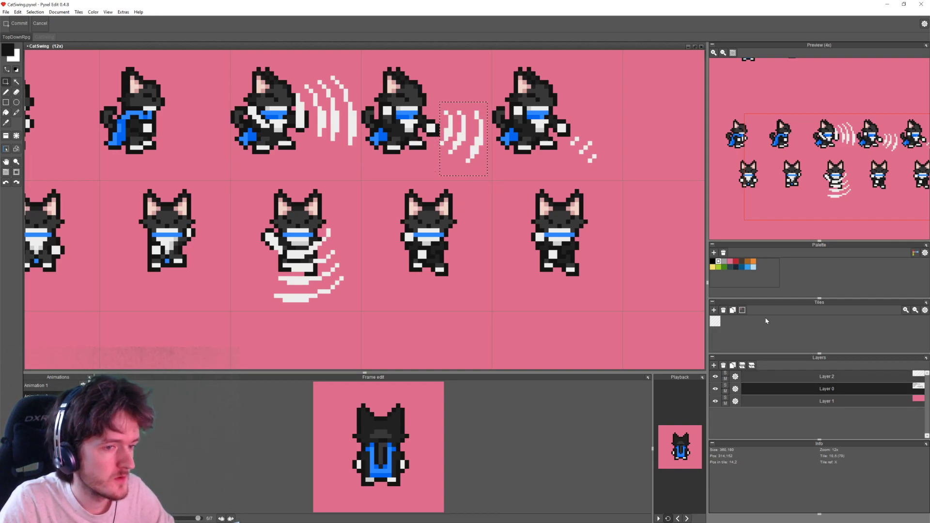
left_click(800, 377)
left_click_drag(489, 141, 390, 210)
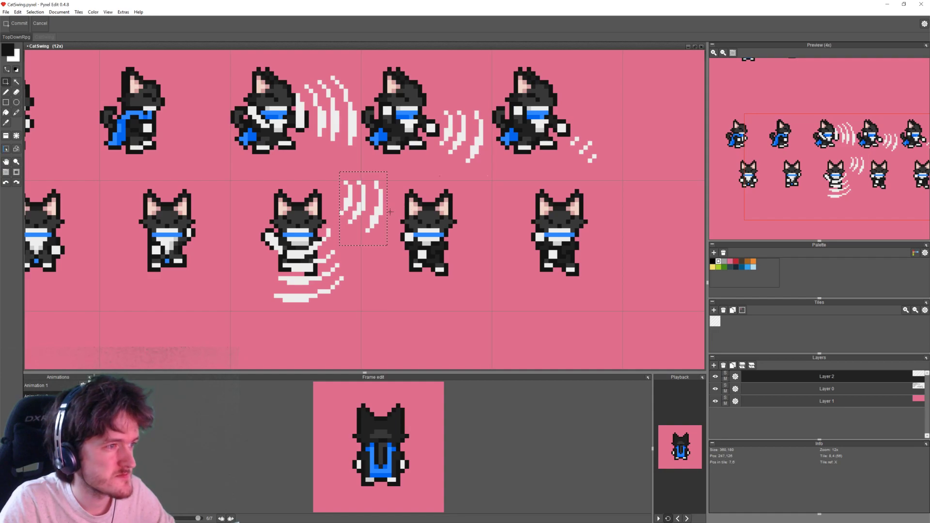
Step: Rotate the copied swing lines about 90° clockwise and place them below the fourth front-facing cat
key("ctrl+t")
left_click_drag(390, 172, 400, 236)
left_click_drag(366, 211, 431, 315)
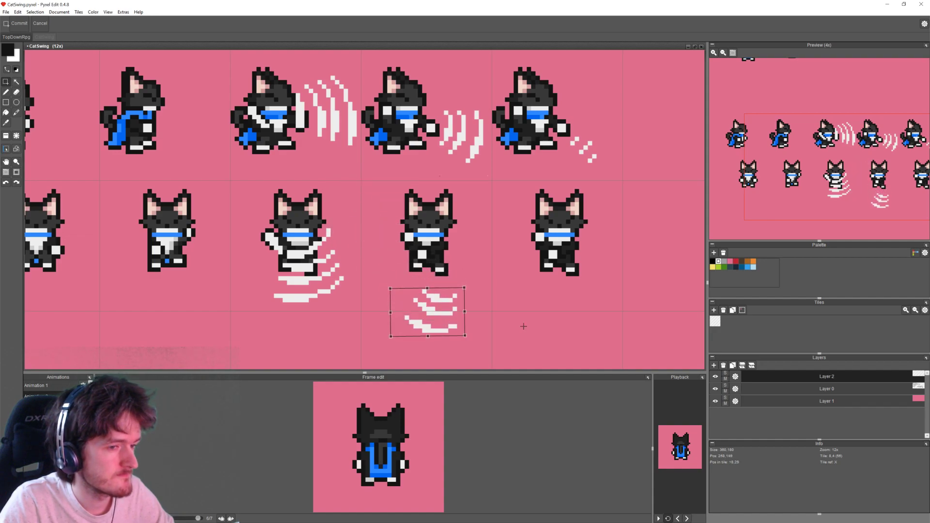
left_click(719, 376)
left_click(719, 376)
left_click(719, 376)
left_click(719, 376)
left_click(719, 377)
left_click(719, 377)
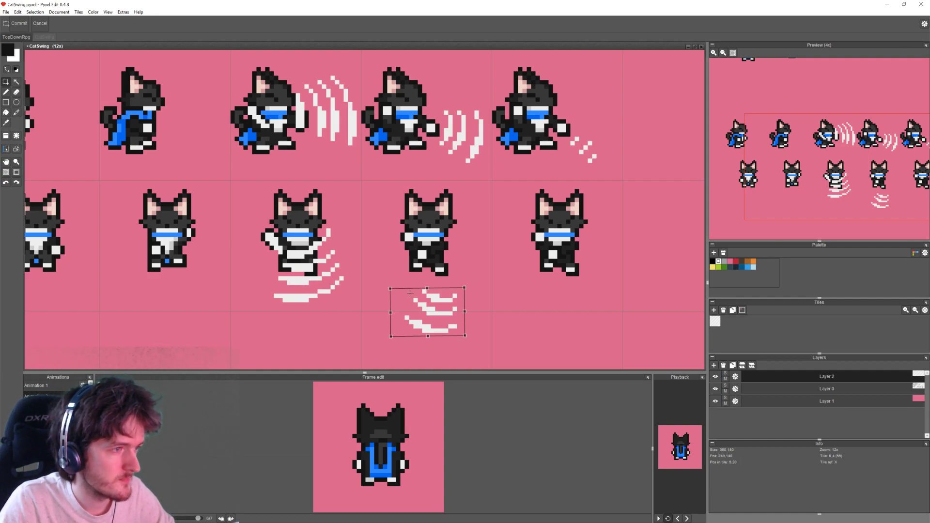
Step: Move the rotated swing lines up so they overlap the fourth front-facing cat's feet
left_click_drag(446, 307, 440, 292)
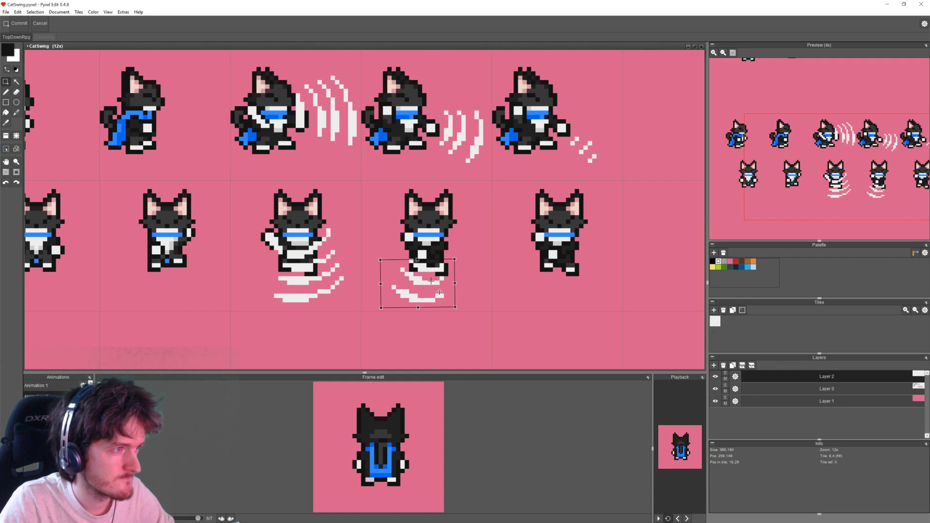
left_click_drag(439, 293, 437, 286)
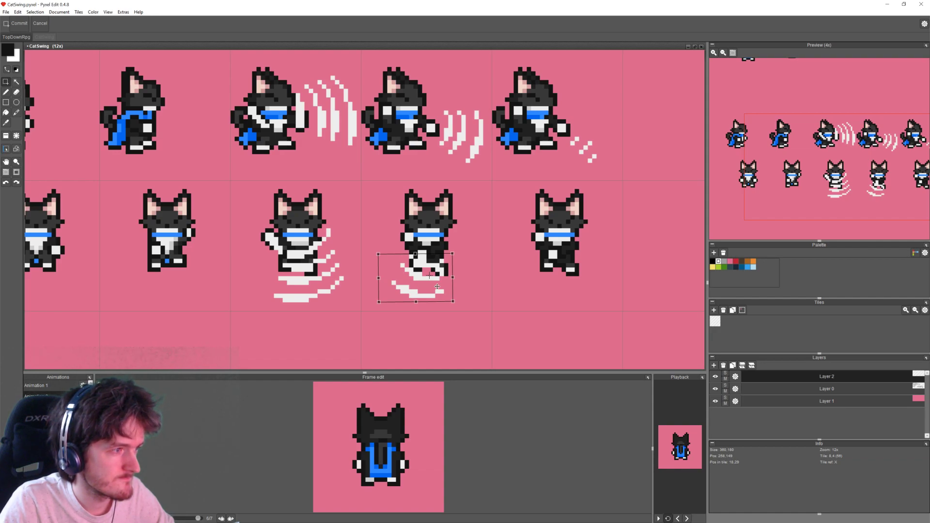
left_click_drag(438, 286, 439, 290)
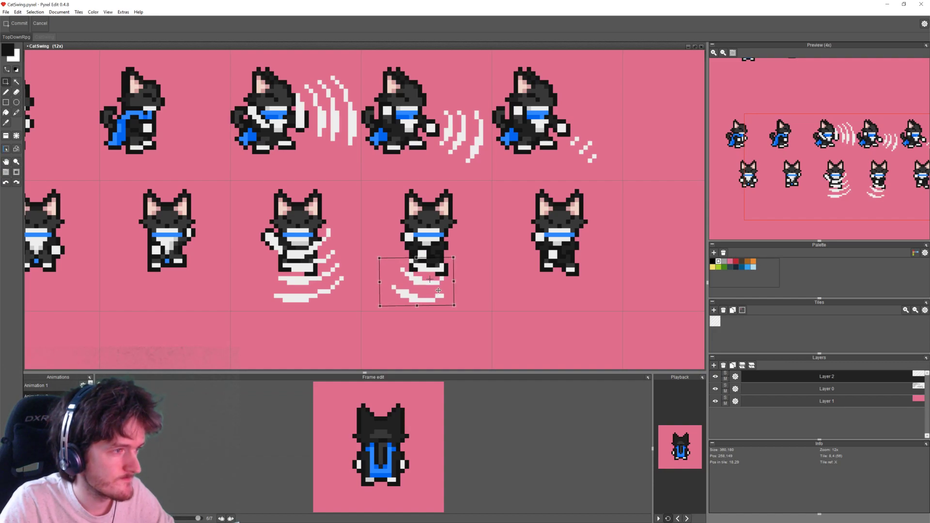
left_click(536, 293)
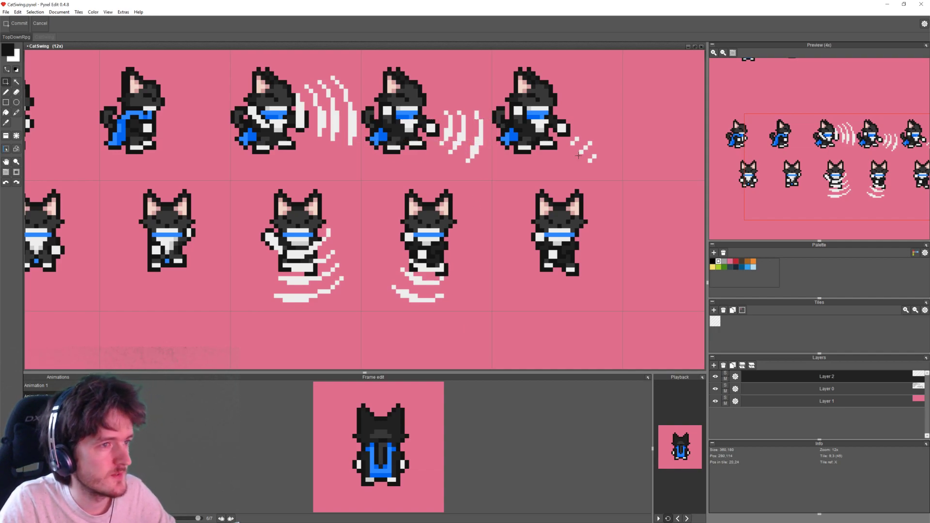
Step: Copy the fifth side-view frame's white swing lines from Layer 0 onto Layer 2
left_click_drag(573, 142, 610, 166)
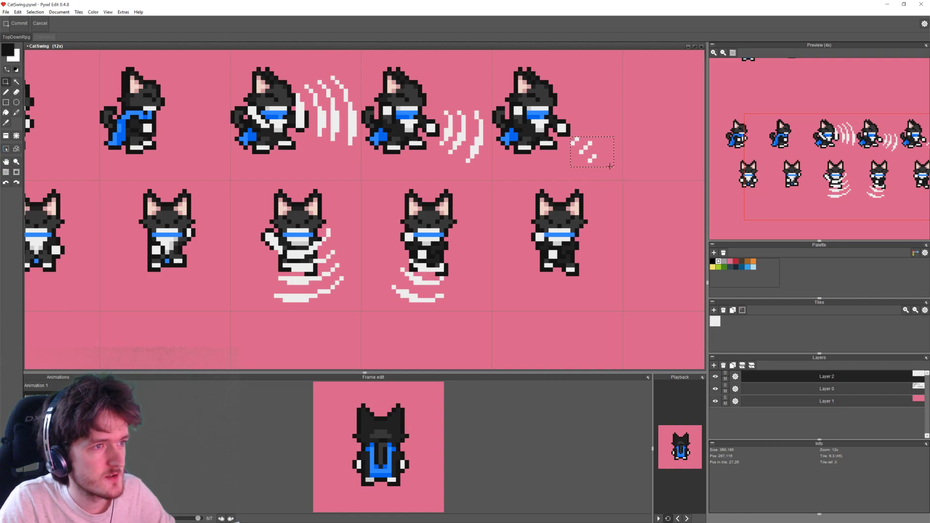
left_click(821, 389)
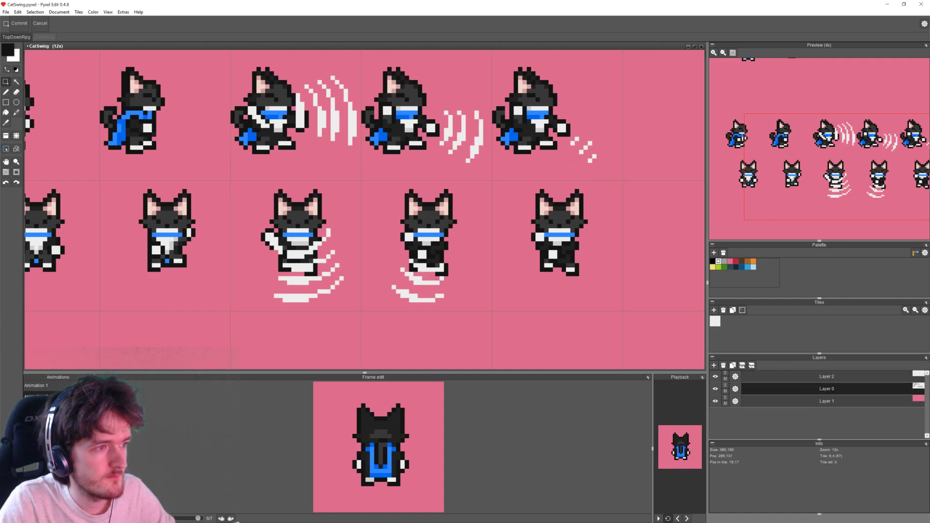
left_click(799, 377)
key("ctrl+v")
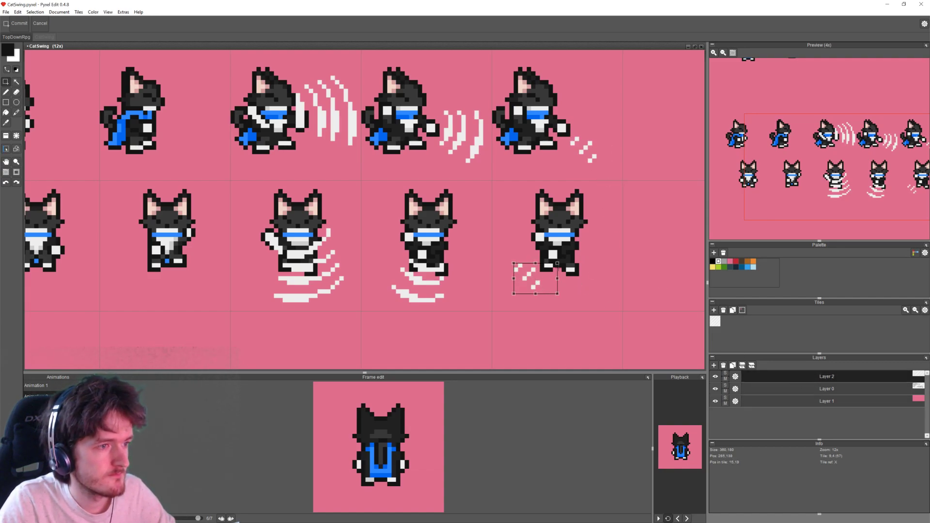
key("ctrl+z")
key("ctrl+v")
Step: Rotate the copied swing lines about 90° clockwise and place them by the fifth front-facing cat's feet
left_click_drag(385, 186, 534, 284)
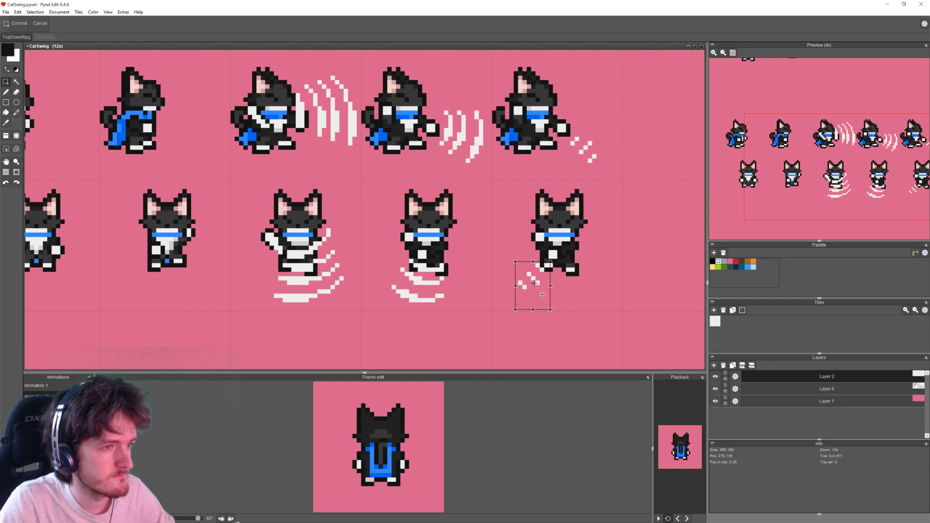
left_click_drag(542, 295, 544, 294)
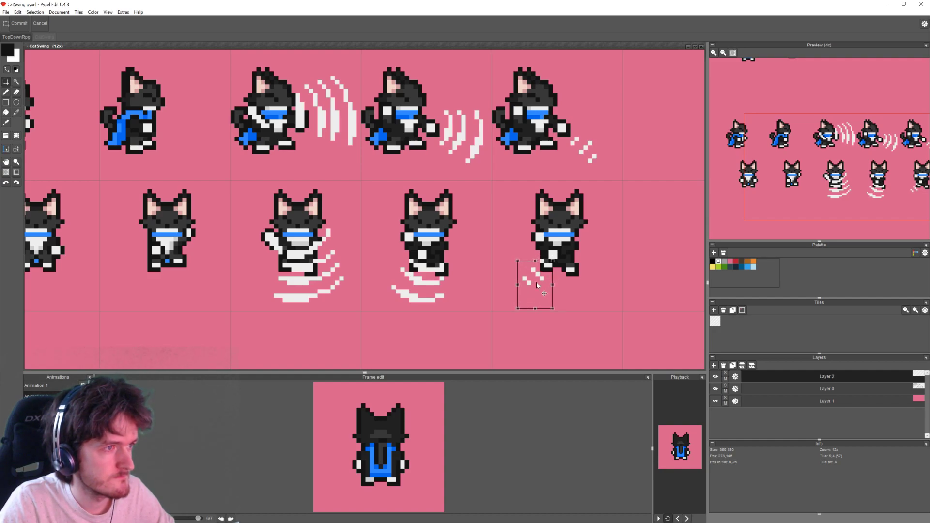
key("Return")
Step: Set the animation range to the five front-facing cat frames and play it
scroll(592, 279, "down", 4)
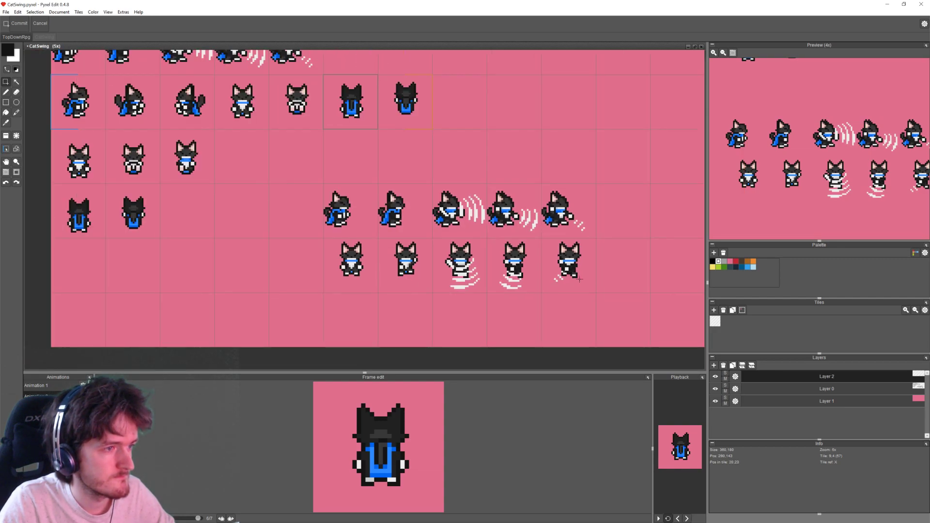
left_click(30, 518)
key("a")
left_click_drag(291, 252, 534, 252)
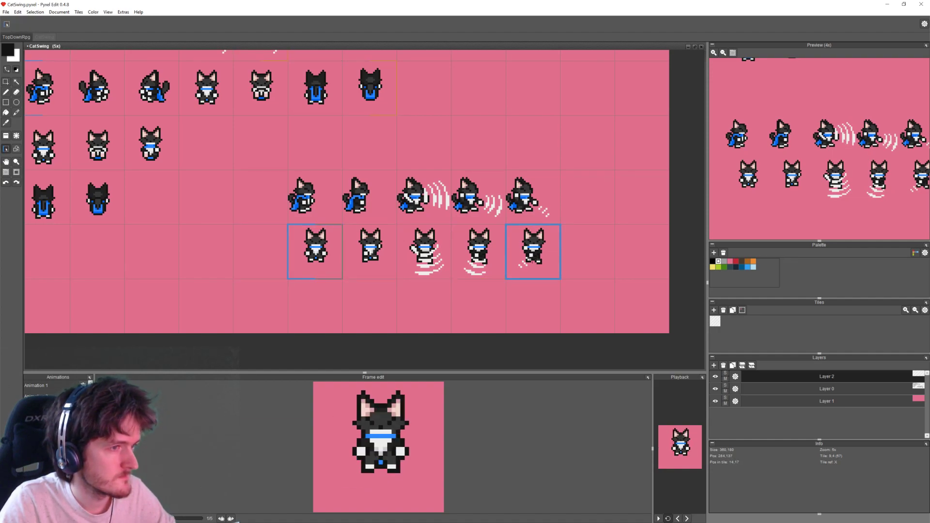
key("Return")
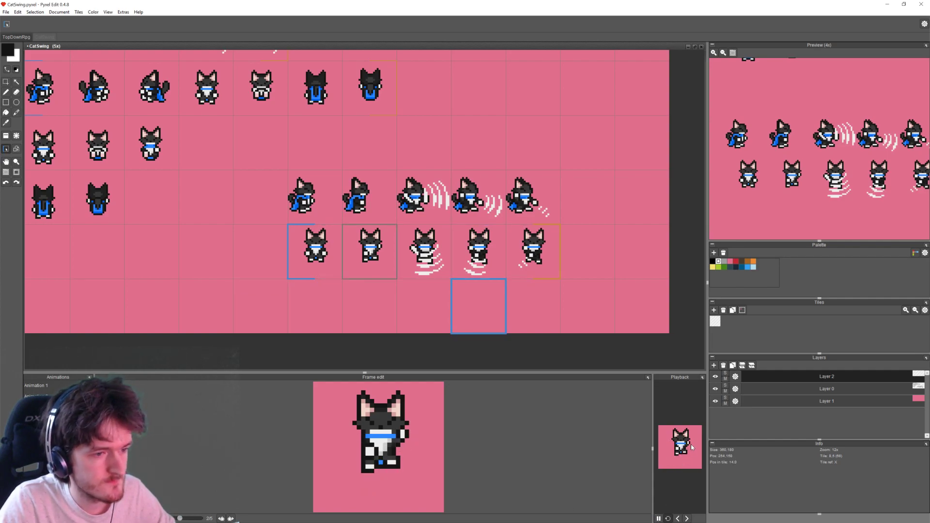
Step: Enlarge the playback preview to watch the front-facing swing animation, and stop the playback
scroll(690, 453, "up", 1)
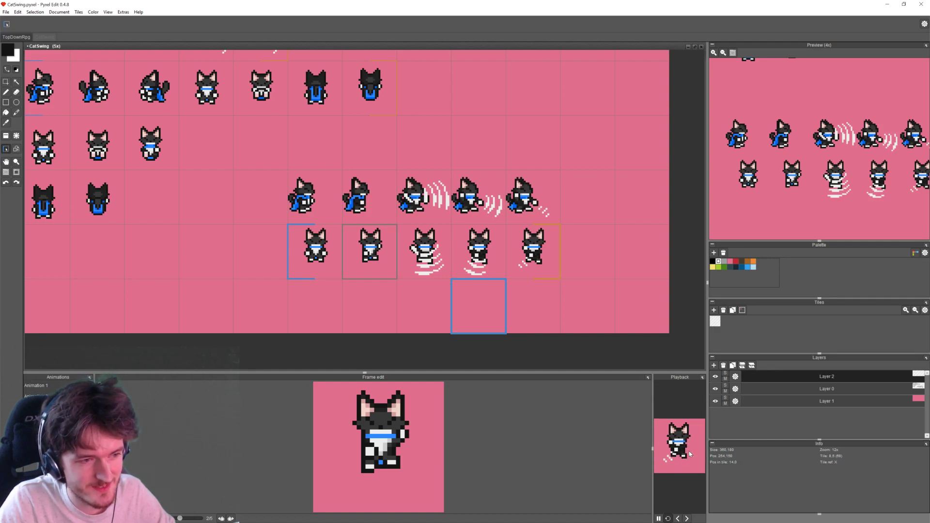
left_click_drag(653, 450, 526, 458)
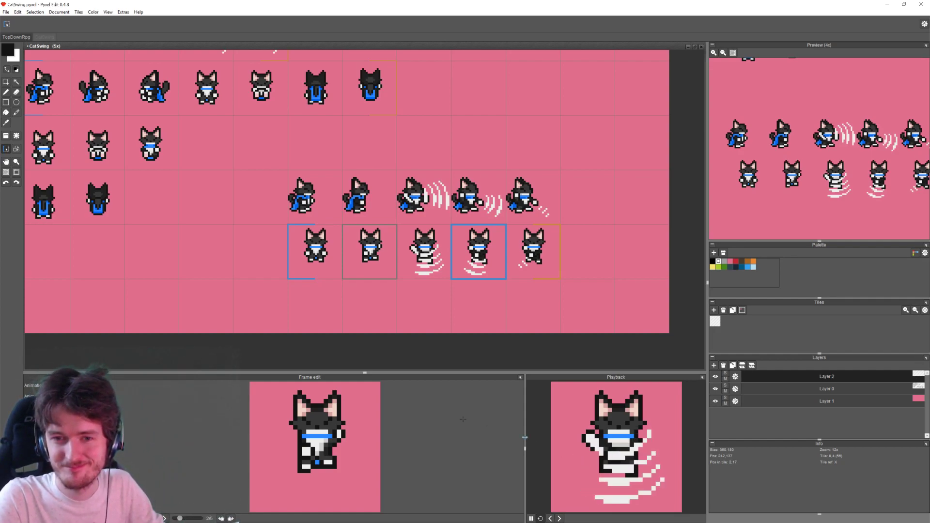
middle_click_drag(501, 200, 487, 234)
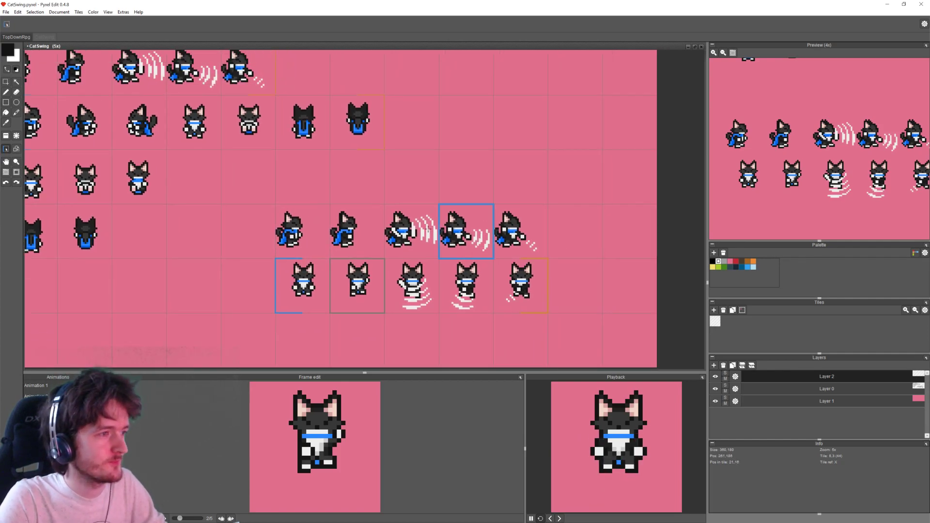
left_click(6, 82)
scroll(486, 168, "up", 1)
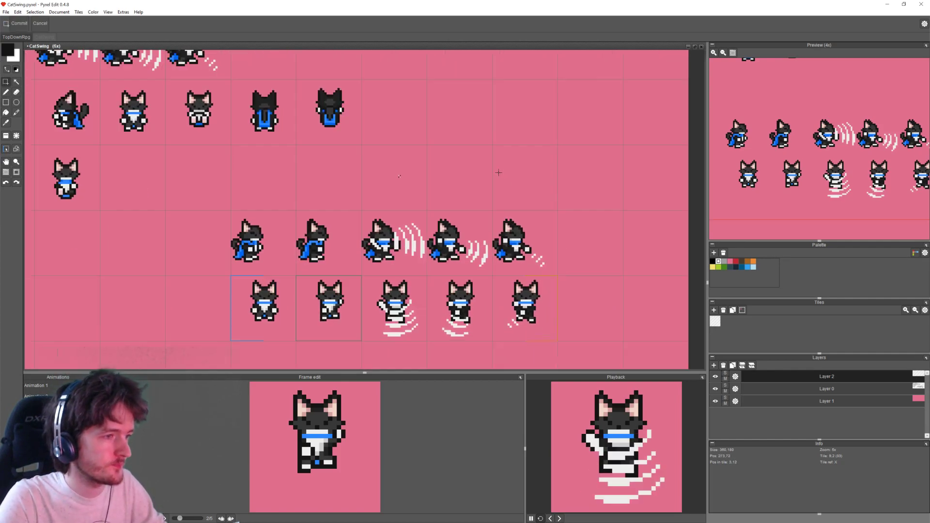
left_click(531, 519)
Step: Copy the back-facing cat on Layer 0 into the empty tile directly below it and shift the copy down slightly
scroll(463, 205, "down", 2)
scroll(400, 188, "up", 1)
middle_click_drag(492, 193, 477, 203)
left_click_drag(348, 184, 352, 201, "ctrl")
left_click(390, 204)
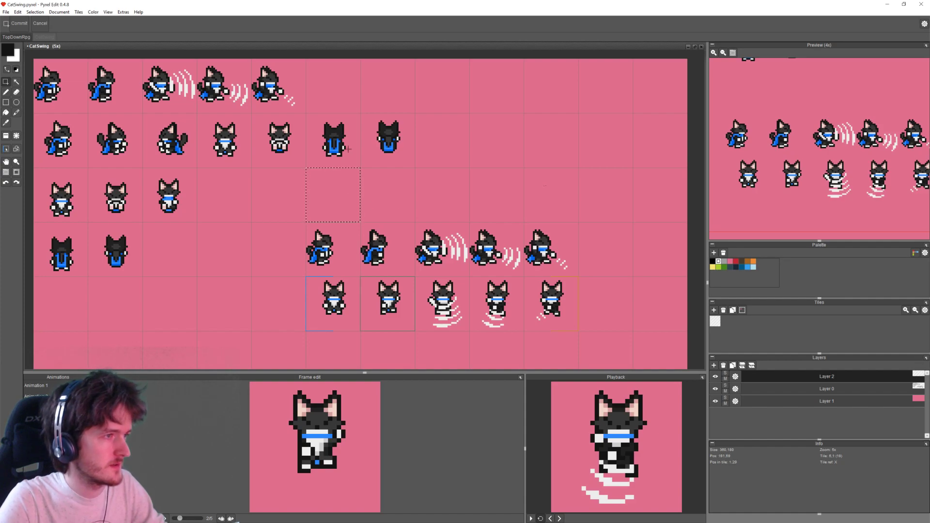
left_click(779, 387)
key("ctrl+c")
left_click_drag(324, 186, 326, 192, "ctrl")
key("ctrl+v")
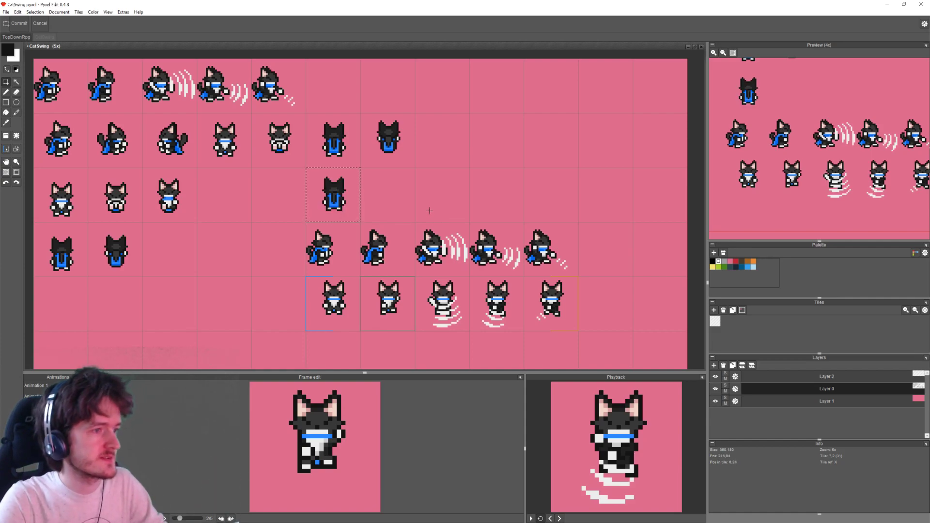
left_click(334, 209)
left_click_drag(350, 218, 351, 228)
left_click(411, 215)
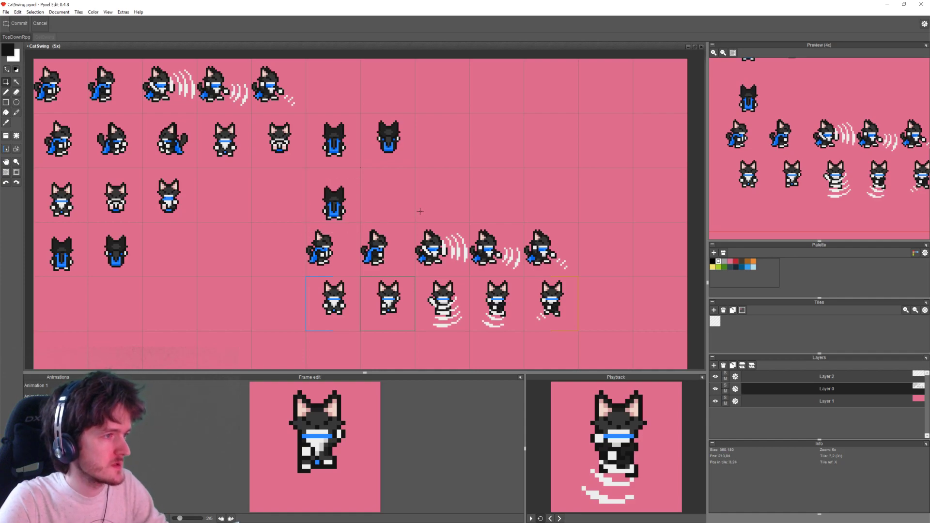
scroll(420, 211, "up", 1)
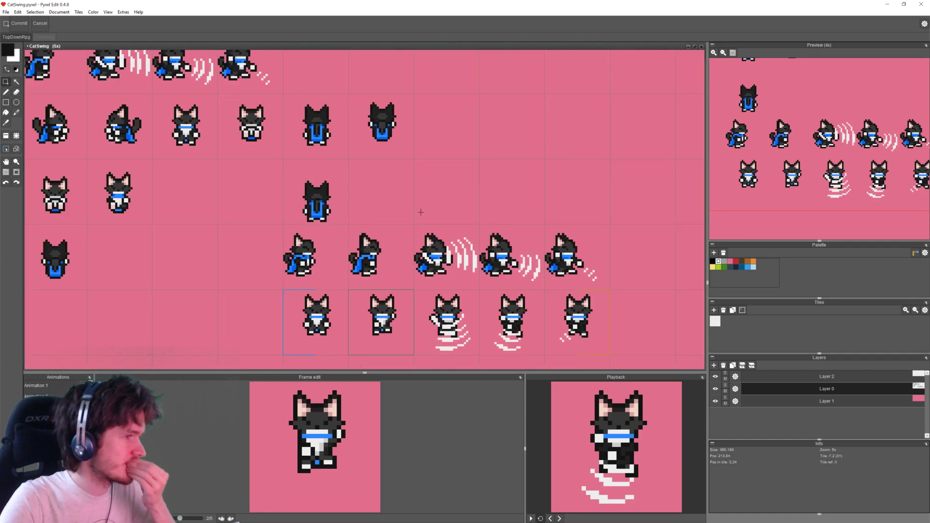
scroll(397, 177, "up", 1)
scroll(396, 176, "down", 1)
scroll(351, 254, "up", 1)
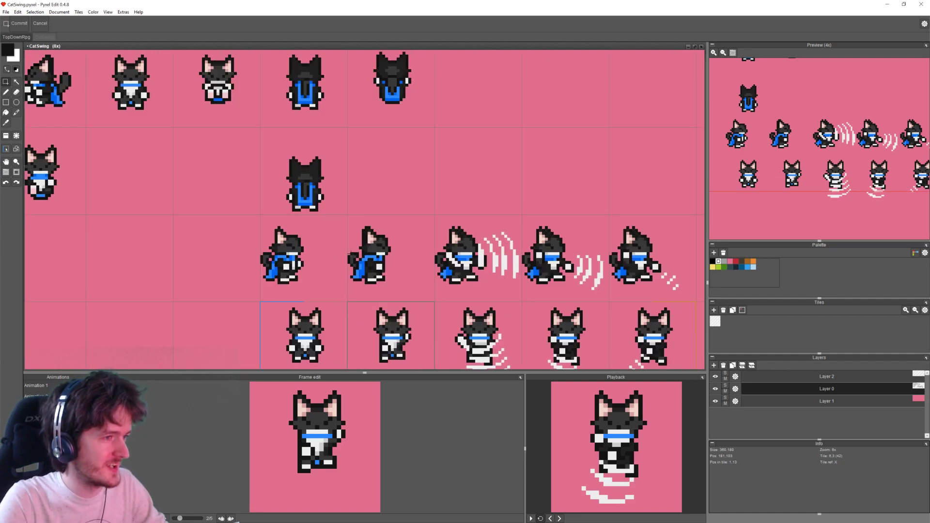
scroll(351, 254, "down", 1)
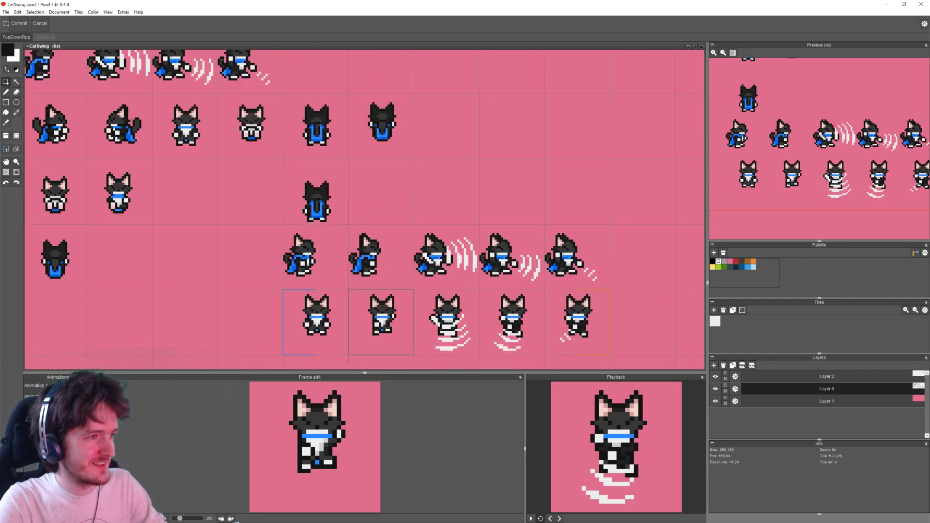
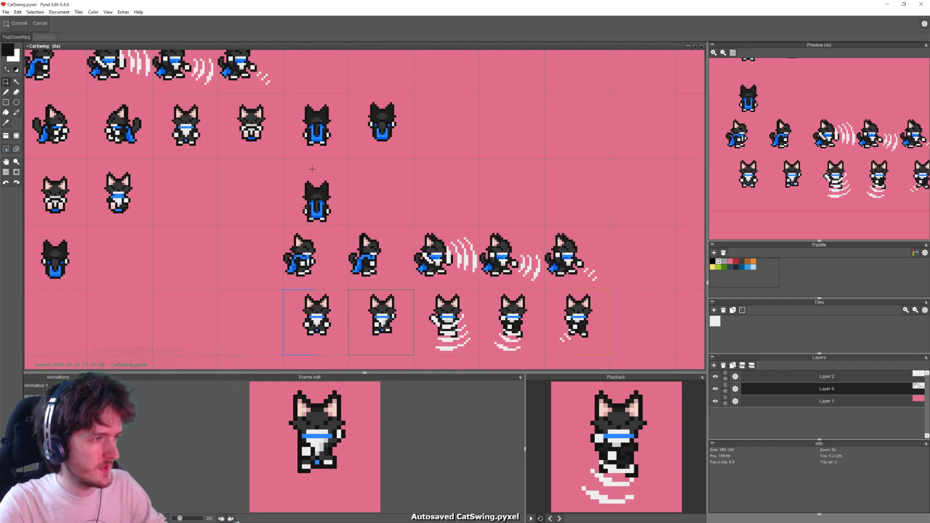
Step: Raise the copied back-facing cat's left paw and redraw it with a wider white paw and a black outline
scroll(296, 189, "up", 2)
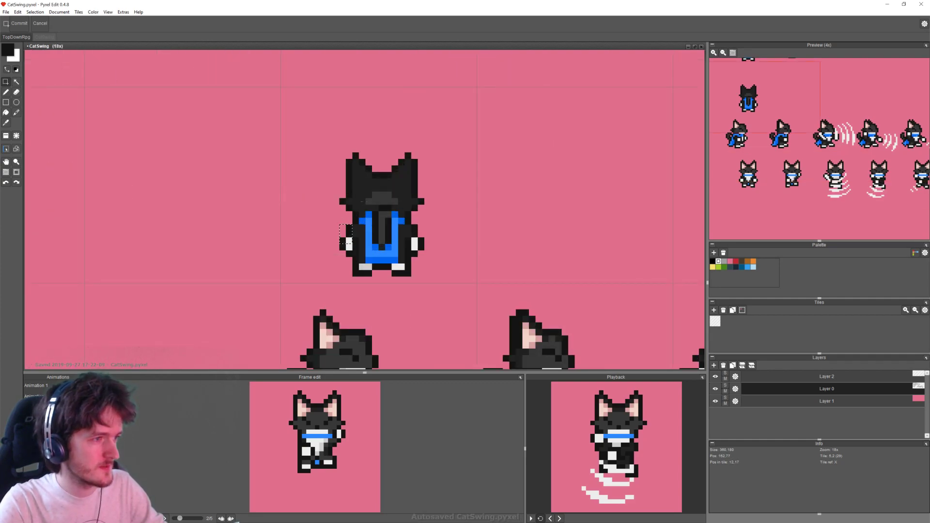
scroll(365, 206, "down", 1)
scroll(366, 207, "up", 2)
mouse_move(335, 215)
left_mouse_down()
mouse_move(350, 255)
mouse_move(340, 225)
left_mouse_up()
left_click(519, 239)
key("b")
right_click(344, 222)
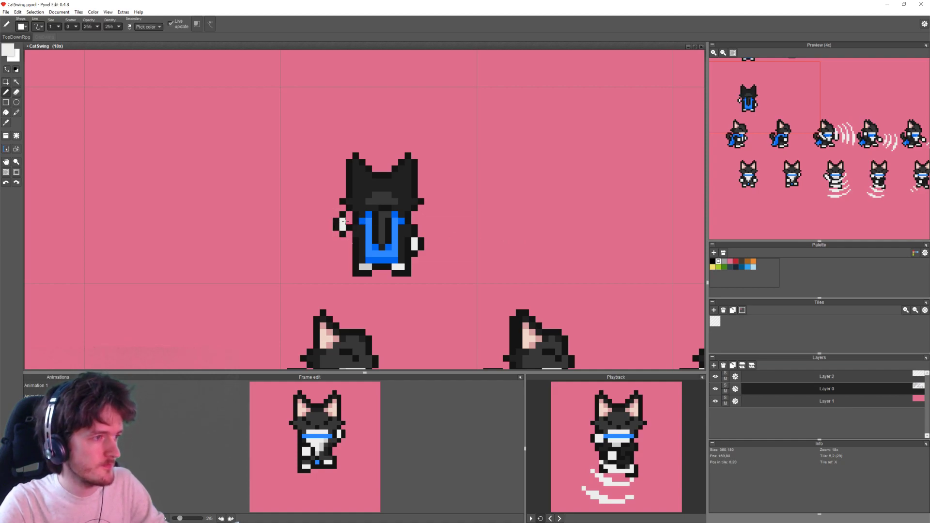
right_click(337, 229)
left_click_drag(343, 234, 348, 235)
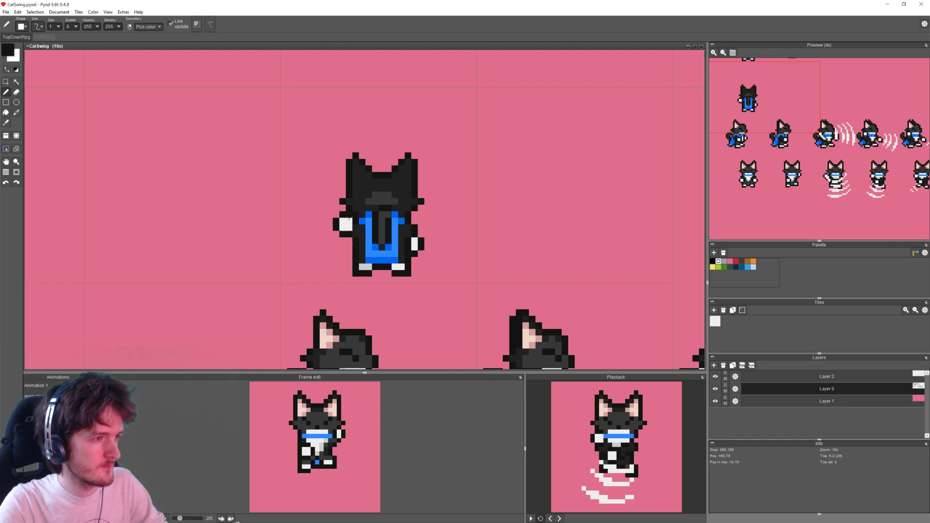
Step: Raise the back-facing cat's right paw slightly along its body
scroll(349, 213, "down", 5)
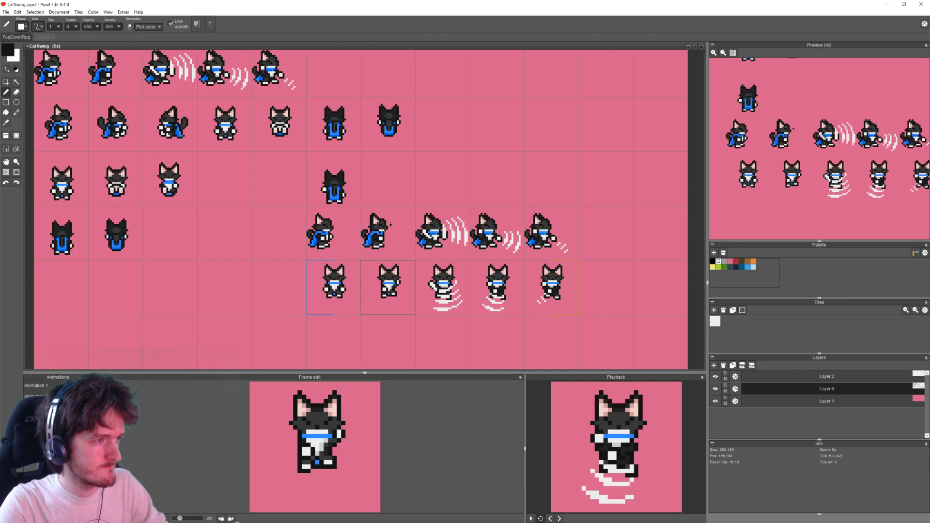
scroll(311, 175, "up", 5)
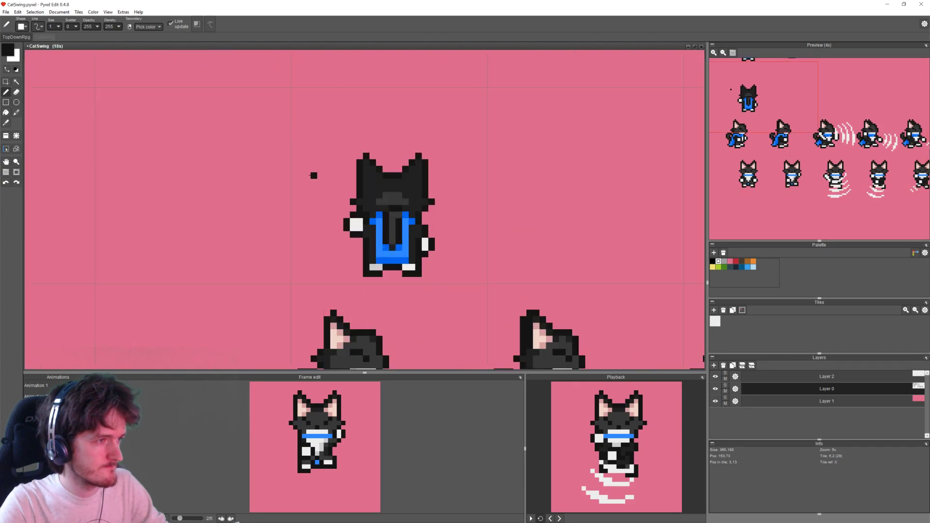
left_click(6, 81)
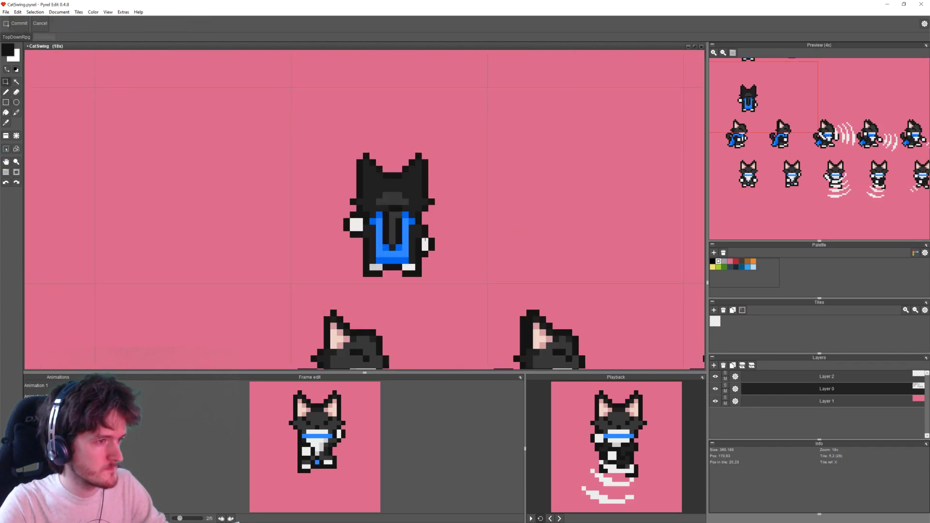
left_click_drag(421, 219, 437, 240)
key("Down")
left_click(439, 234)
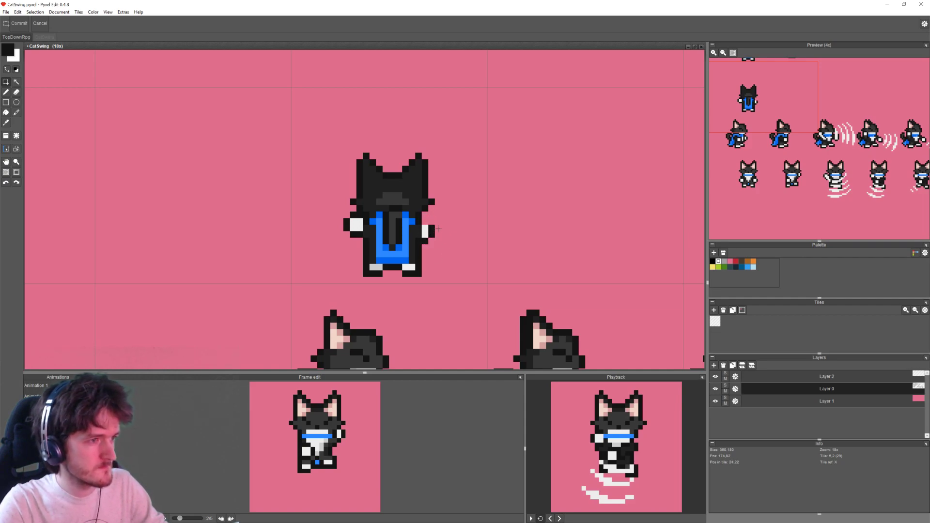
Step: Erase the back-facing cat's right paw so only the straight body outline is left on that side
key("e")
left_click_drag(431, 229, 425, 241)
key("b")
right_click(419, 234)
right_click(420, 238)
left_click(423, 235)
left_click(445, 260)
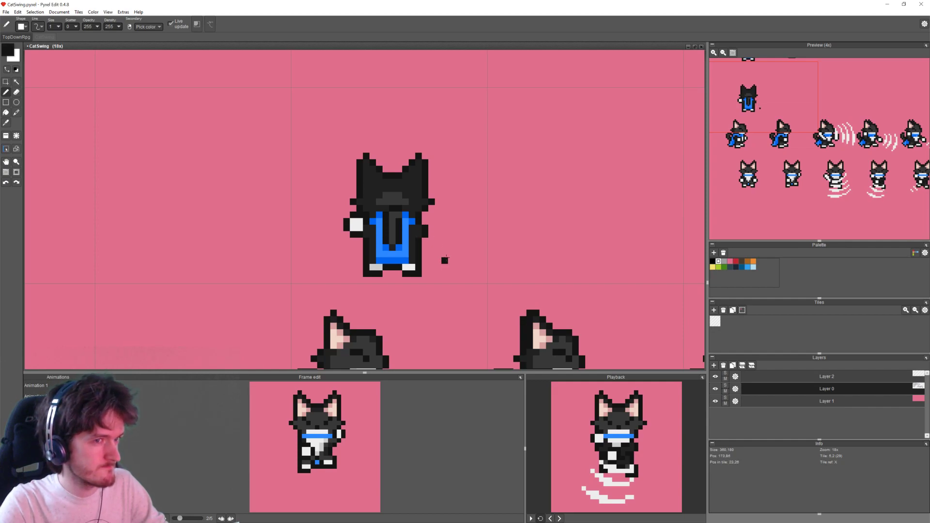
key("ctrl+z")
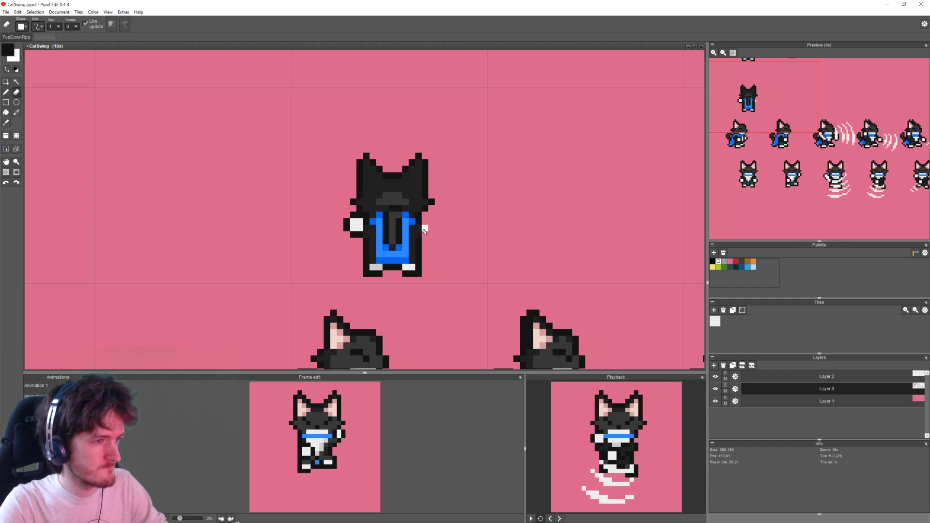
key("e")
key("b")
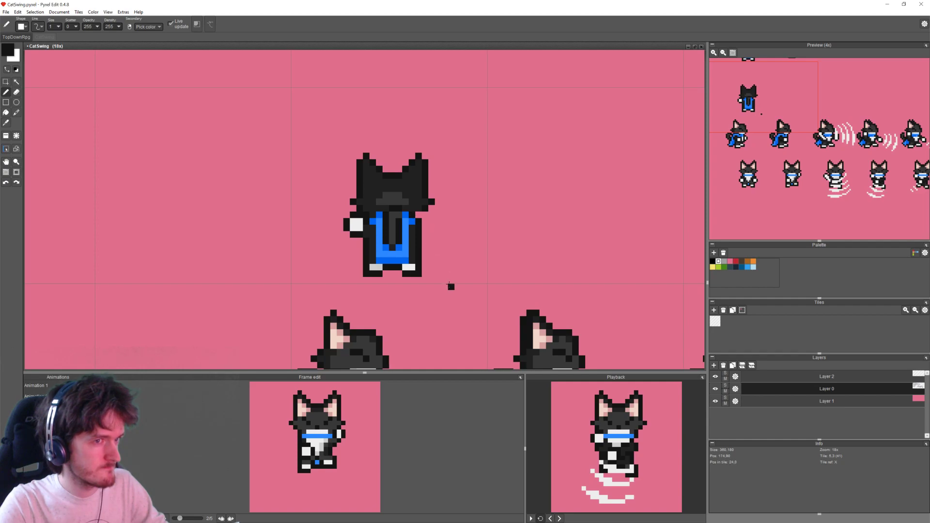
key("ctrl+z")
key("ctrl+z")
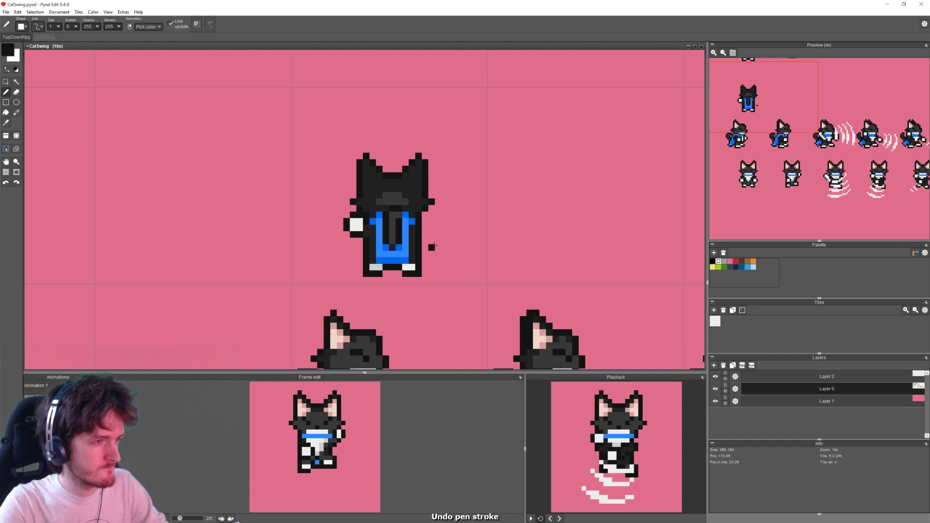
Step: Narrow the back-facing cat's left paw by redrawing its black edge one pixel inward and erasing the outer pixels
scroll(472, 286, "down", 2)
middle_click_drag(495, 295, 445, 221)
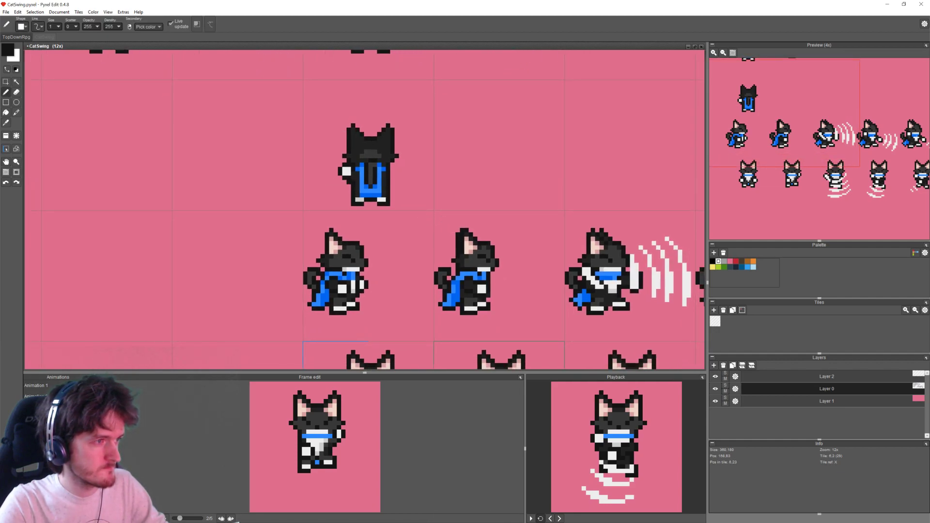
scroll(350, 181, "up", 3)
left_click(348, 166, "alt")
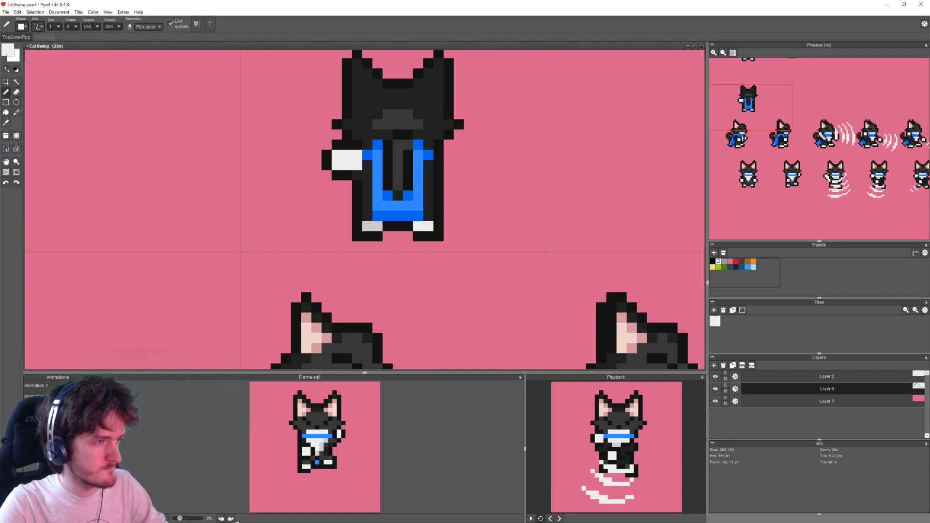
left_click(353, 171, "alt")
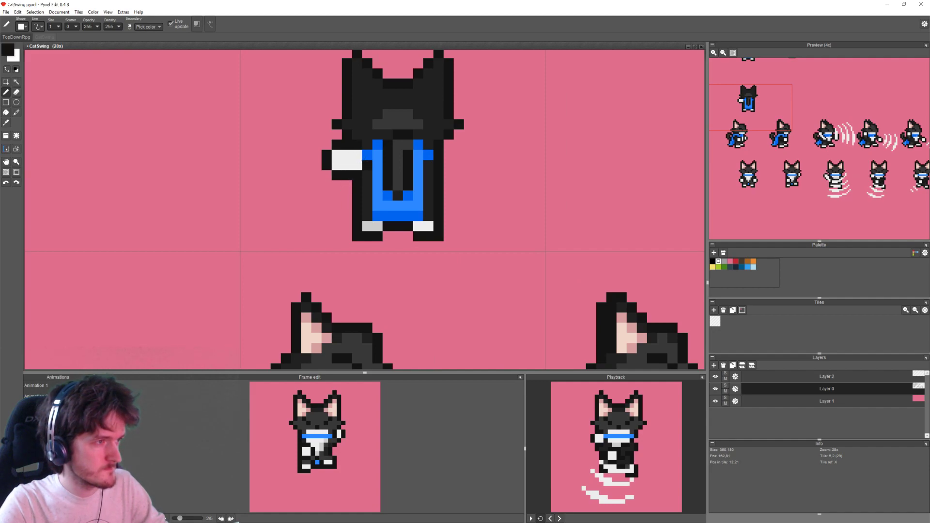
left_click(337, 155)
left_click(337, 165)
key("e")
mouse_move(338, 176)
left_mouse_down()
mouse_move(328, 166)
mouse_move(337, 146)
left_mouse_up()
scroll(407, 238, "down", 3)
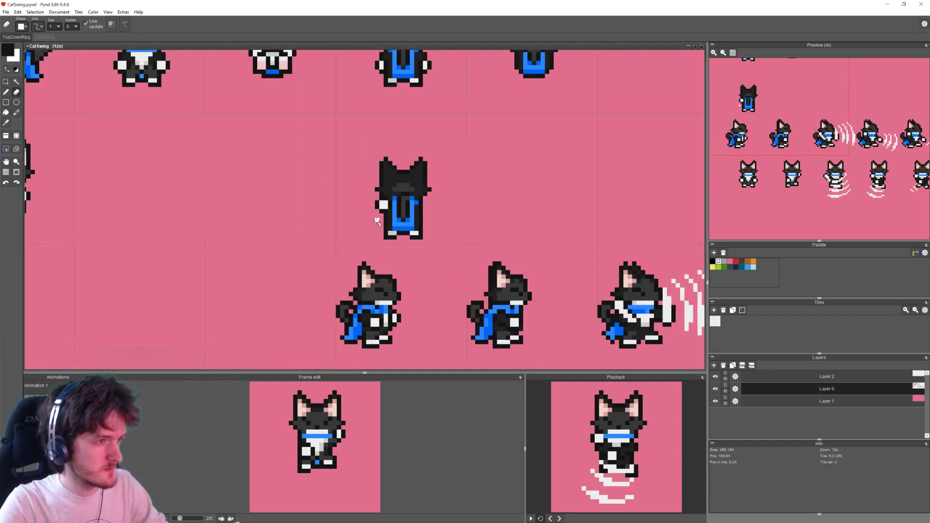
key("b")
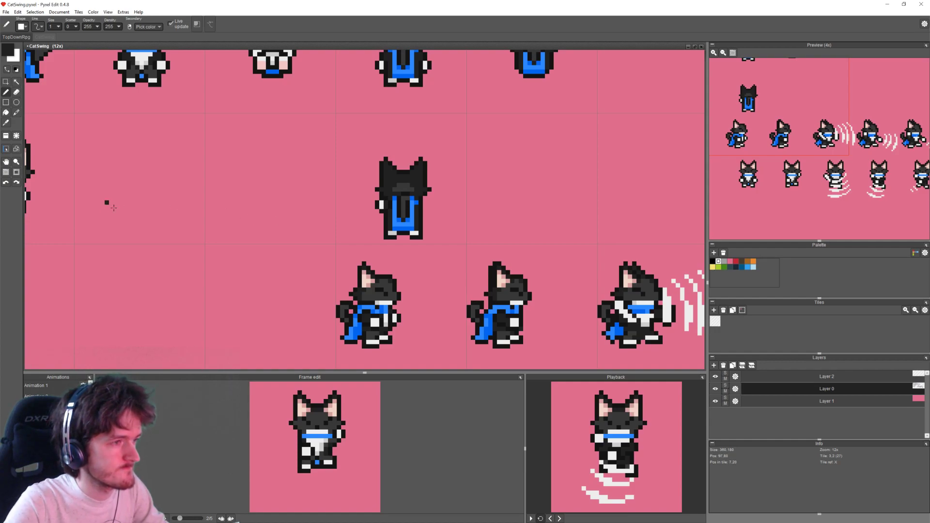
Step: Move the back-facing cat's left foot down one pixel and shift its right foot up one pixel
left_click(7, 82)
left_click_drag(385, 232, 394, 240)
left_click(429, 246)
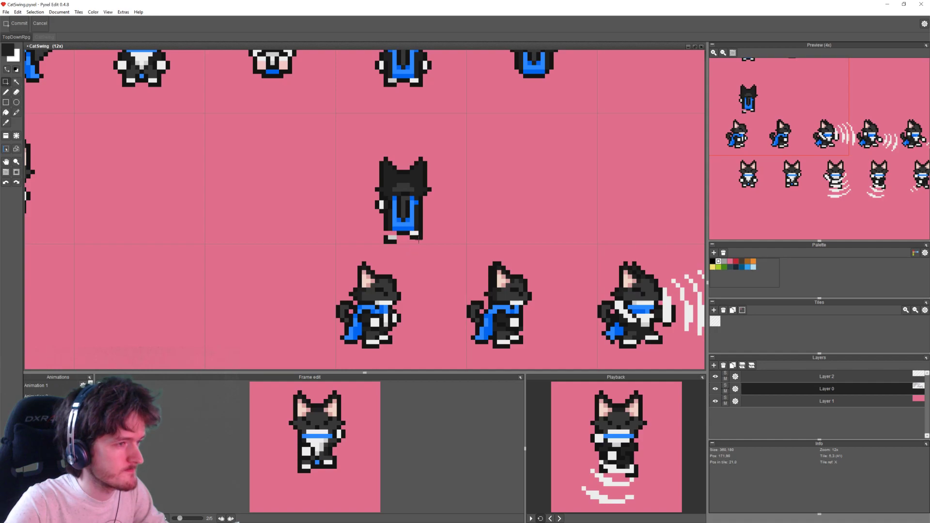
mouse_move(412, 233)
left_mouse_down()
mouse_move(422, 237)
mouse_move(417, 231)
left_mouse_up()
left_click(435, 244)
Step: Patch the cape's lower edge in blue and fill the gap above the lowered left foot with dark fur and outline pixels
key("b")
right_click(409, 228)
left_click(413, 229)
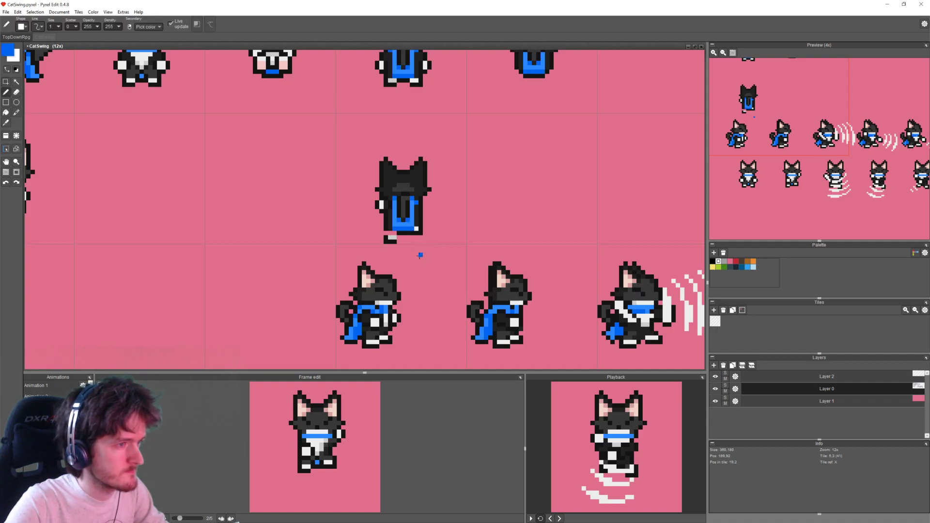
right_click(385, 228)
right_click(394, 233)
right_click(391, 231)
left_click(394, 233)
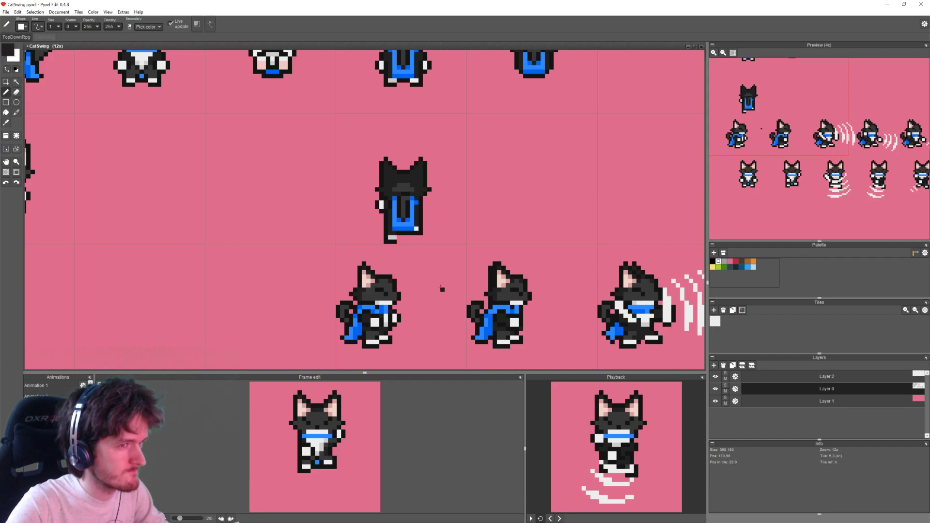
right_click(401, 236)
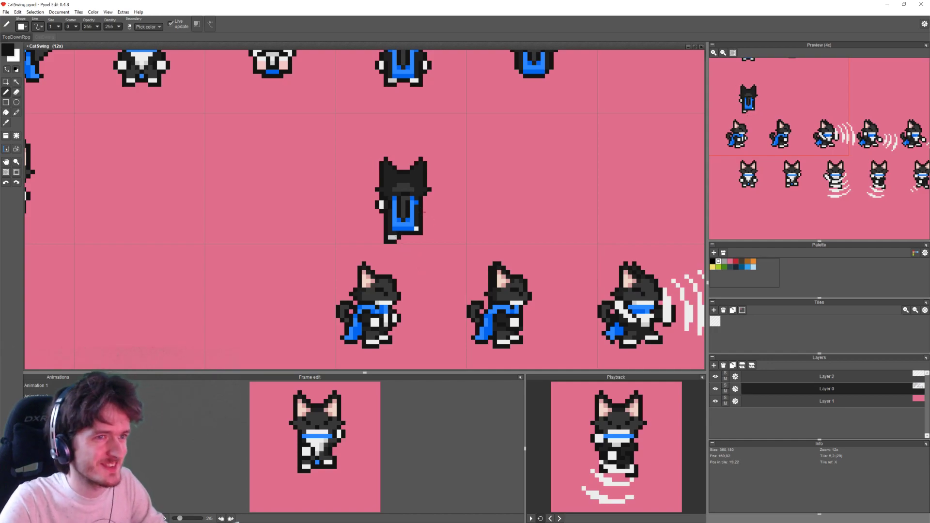
scroll(424, 212, "up", 1)
key("e")
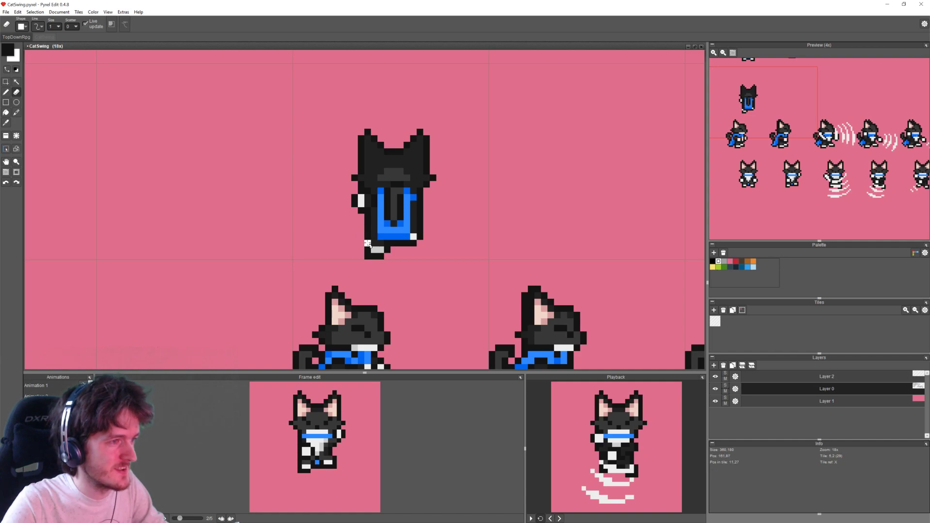
key("b")
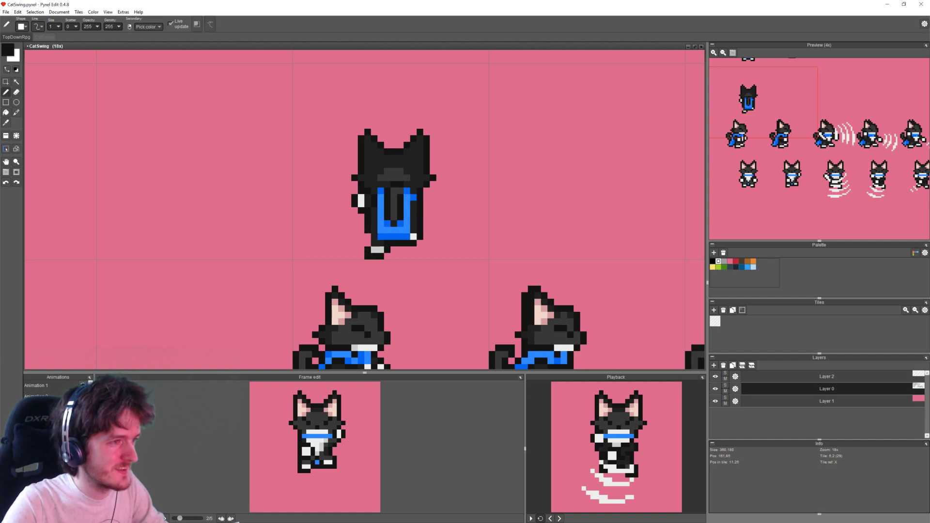
Step: Erase the outer pixel above the back-facing cat's left foot and redraw the leg outline one pixel further in
scroll(536, 243, "down", 2)
scroll(508, 185, "up", 1)
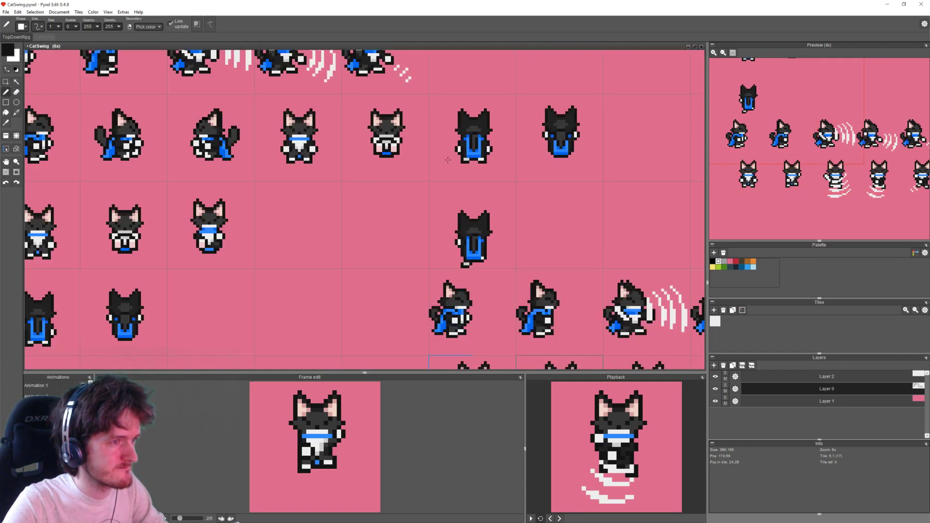
middle_click_drag(491, 186, 440, 191)
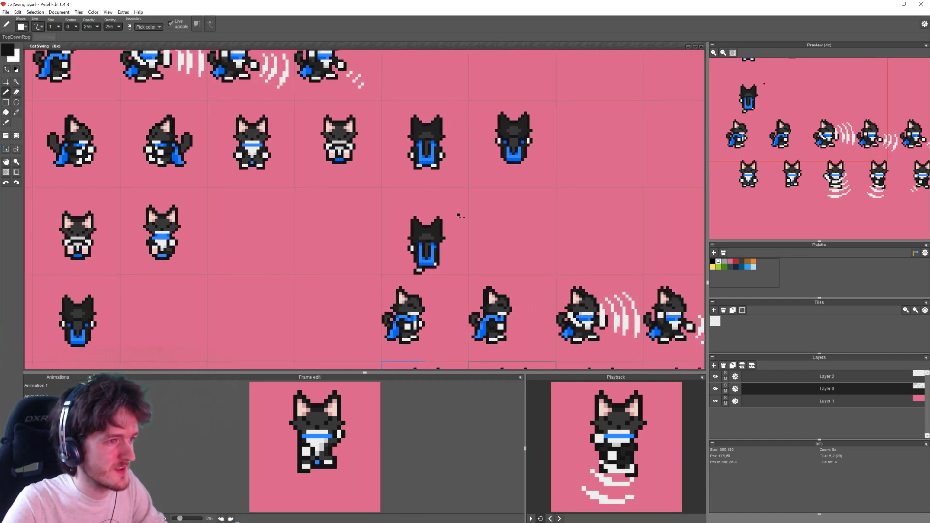
scroll(490, 234, "up", 1)
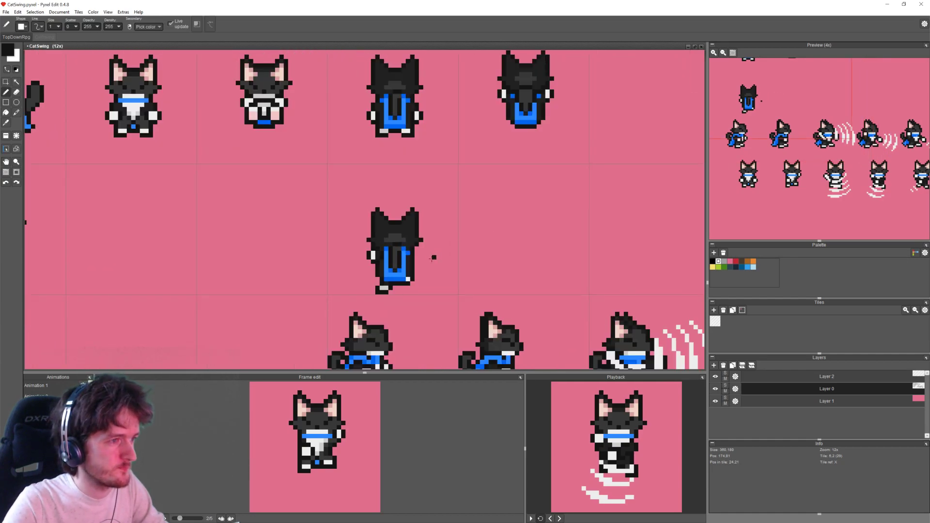
scroll(392, 287, "up", 2)
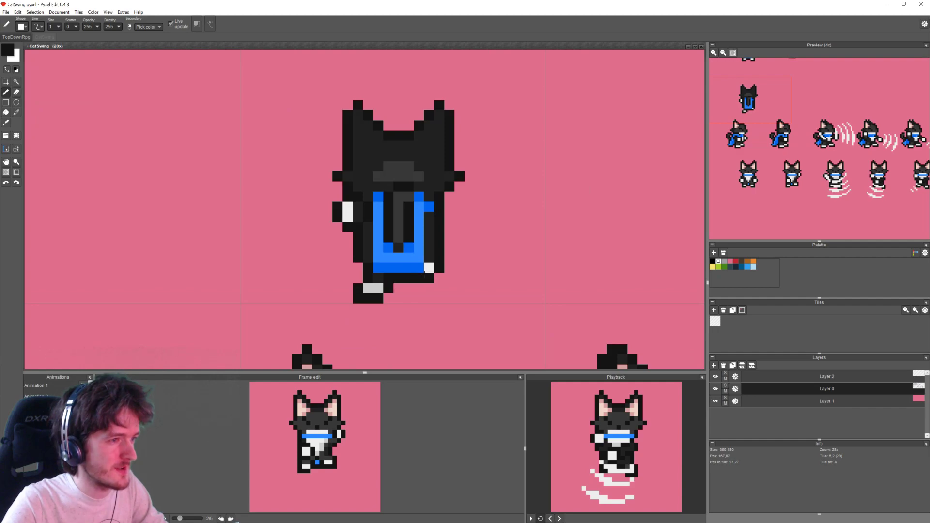
key("e")
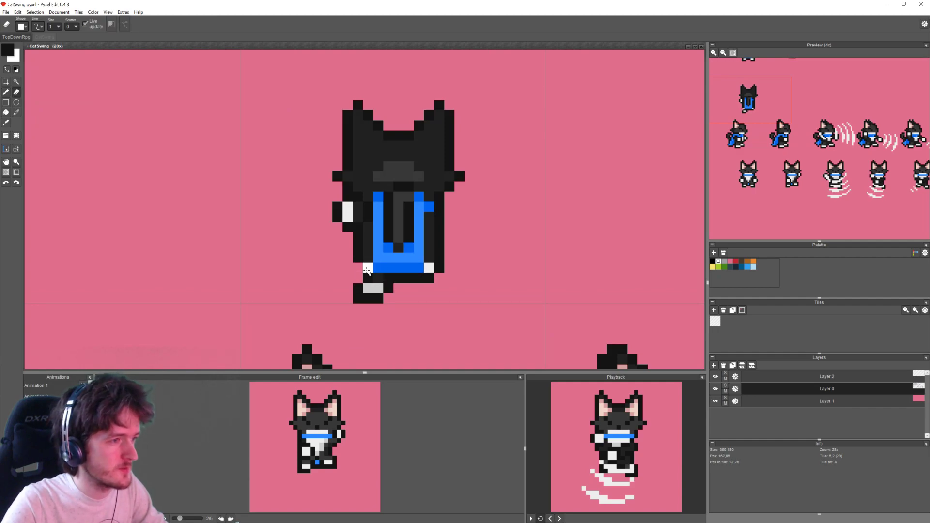
left_click(370, 265)
key("b")
right_click(369, 259)
left_click(378, 266)
Step: Extend the cape's hem in dark and light blue over the raised right foot and lower its middle into a point
right_click(419, 266)
left_click(429, 267)
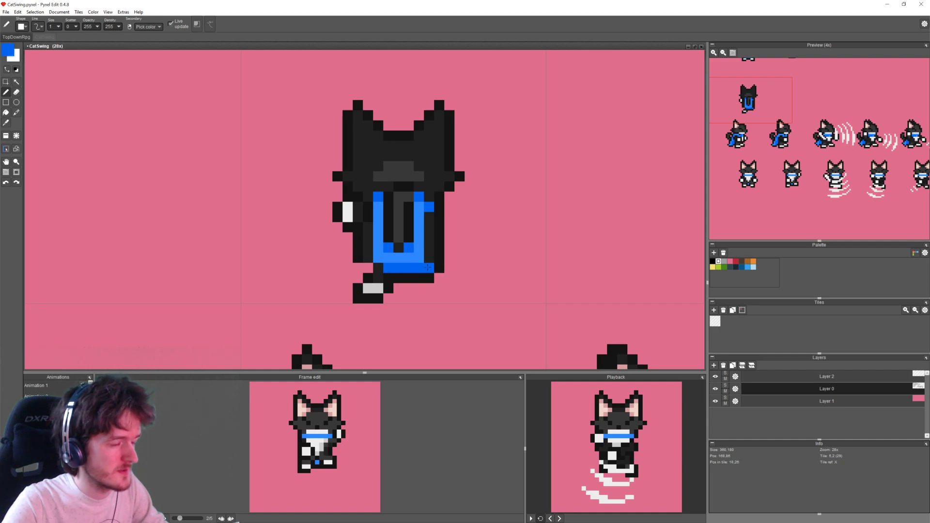
right_click(421, 257)
left_click(430, 256)
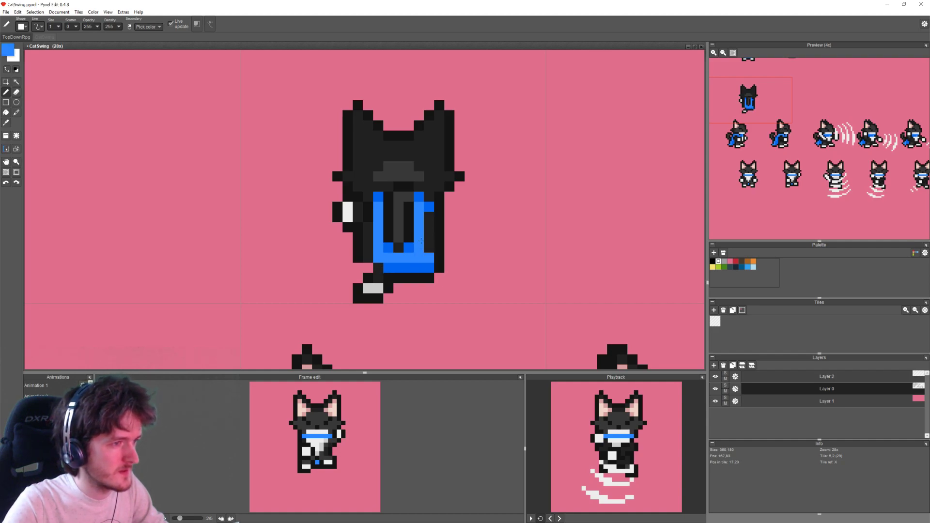
right_click(398, 268)
left_click(399, 279)
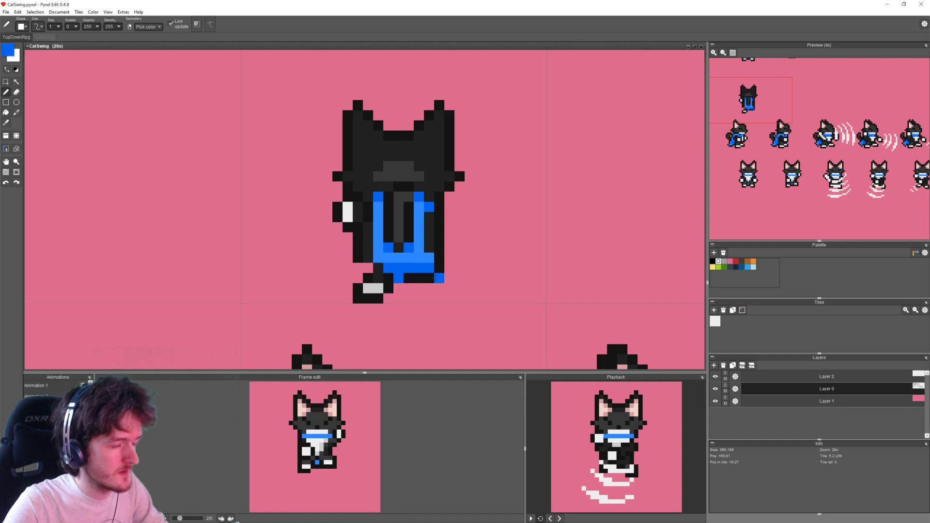
left_click(409, 278)
right_click(400, 259)
left_click_drag(400, 268, 410, 268)
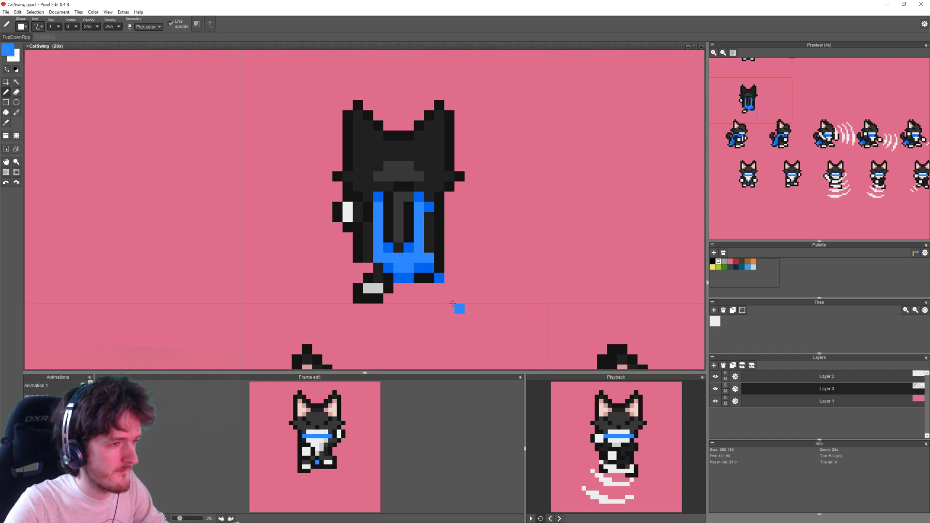
Step: Finish the hem's corner in dark blue and outline the right foot beneath it in black, removing the stray corner pixel
right_click(420, 269)
left_click(429, 268)
right_click(420, 278)
left_click_drag(429, 278, 439, 279)
key("e")
left_click(450, 298)
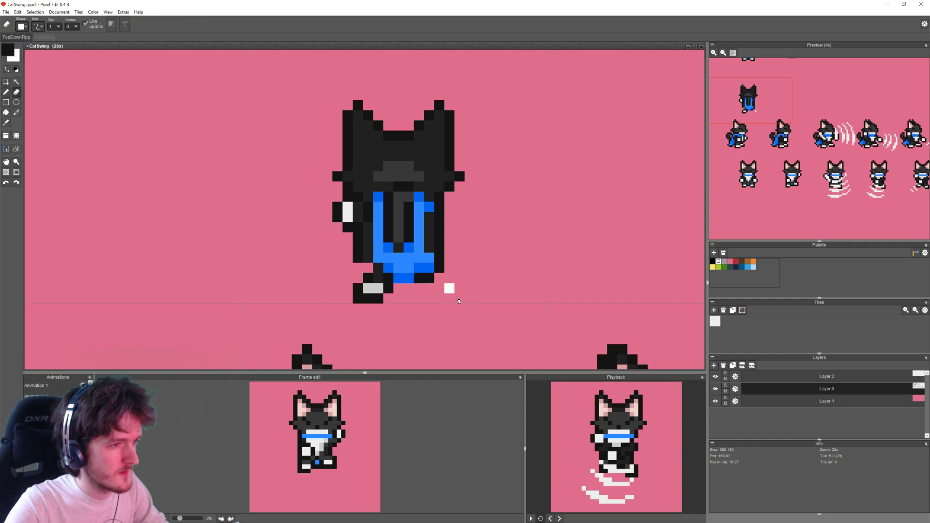
key("b")
left_click(419, 288)
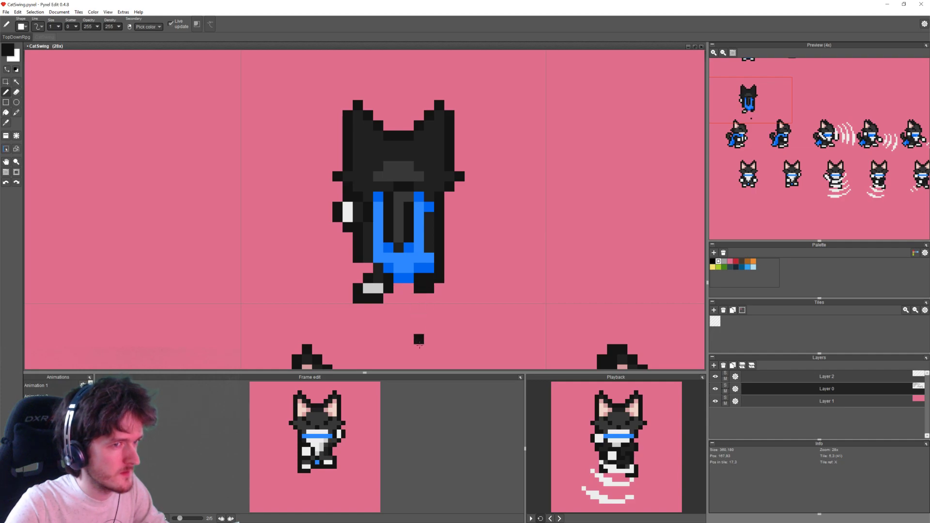
Step: Extend the right foot's black outline outward, thicken the left leg's outline, and enlarge the left foot's light grey area
left_click(450, 268)
left_click(450, 278)
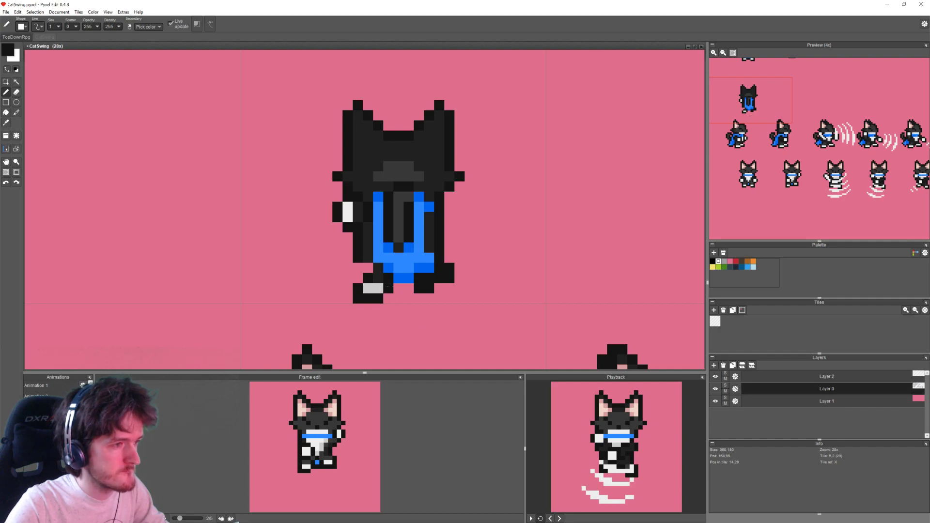
left_click(399, 298)
key("ctrl+z")
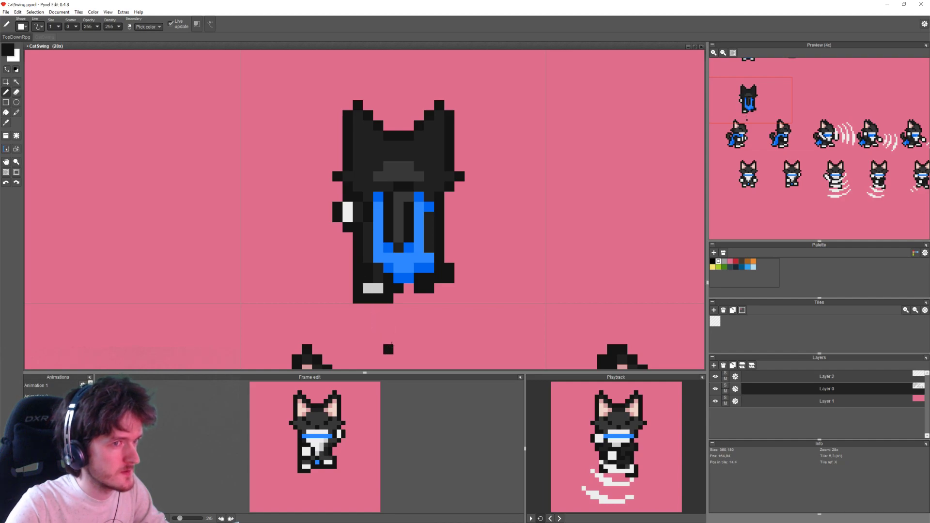
right_click(377, 289)
left_click(376, 280)
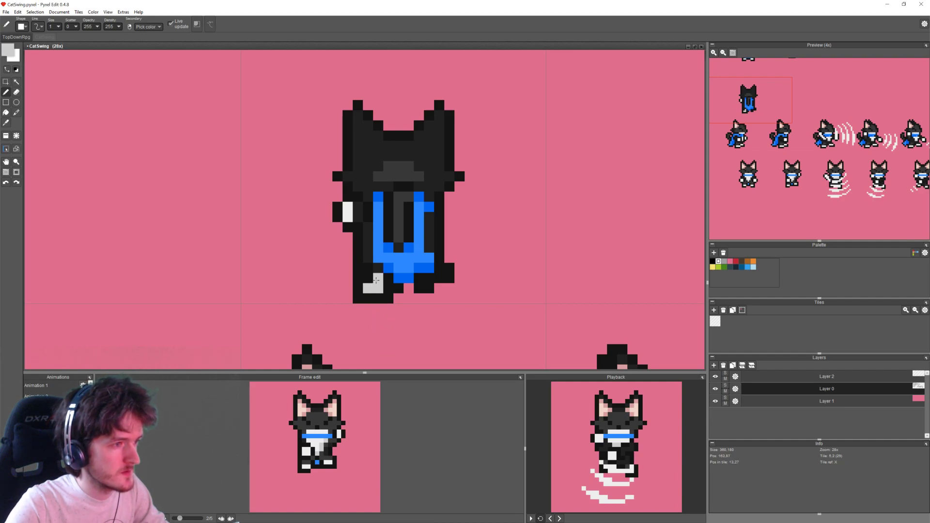
Step: Erase the black pixels protruding outside the right foot and enlarge the preview around the back-facing cat
key("e")
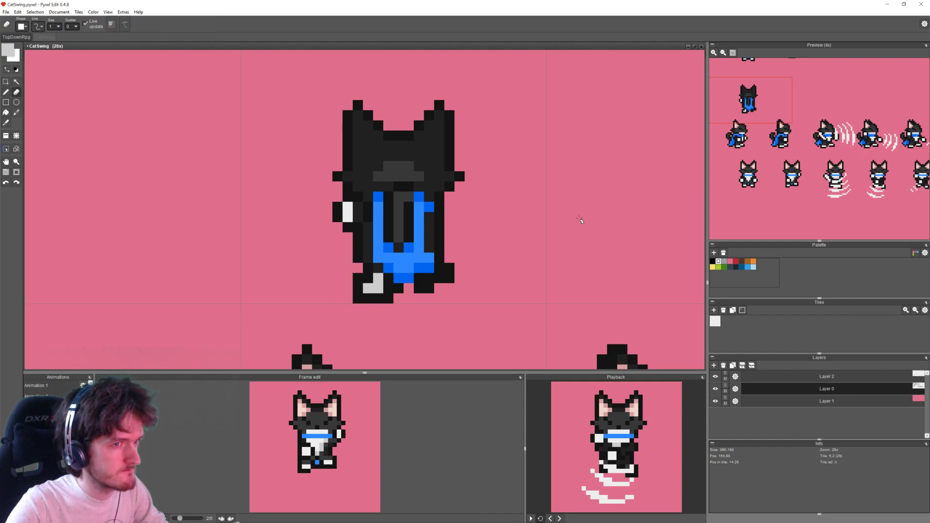
scroll(759, 95, "up", 1)
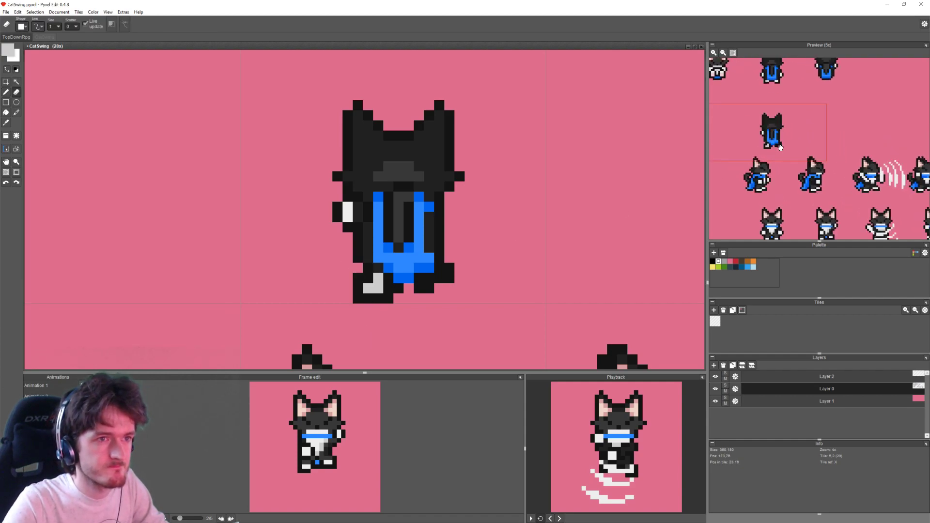
left_click_drag(779, 143, 785, 165)
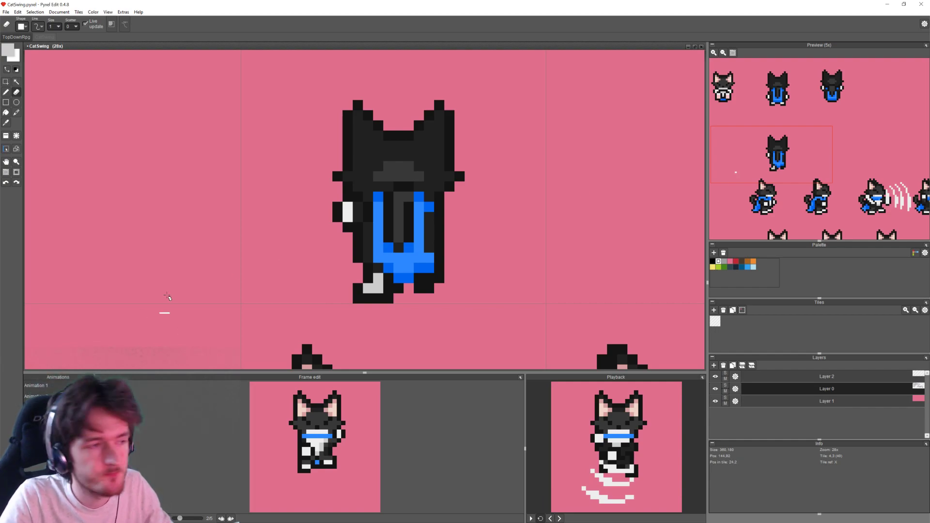
middle_click_drag(411, 301, 388, 302)
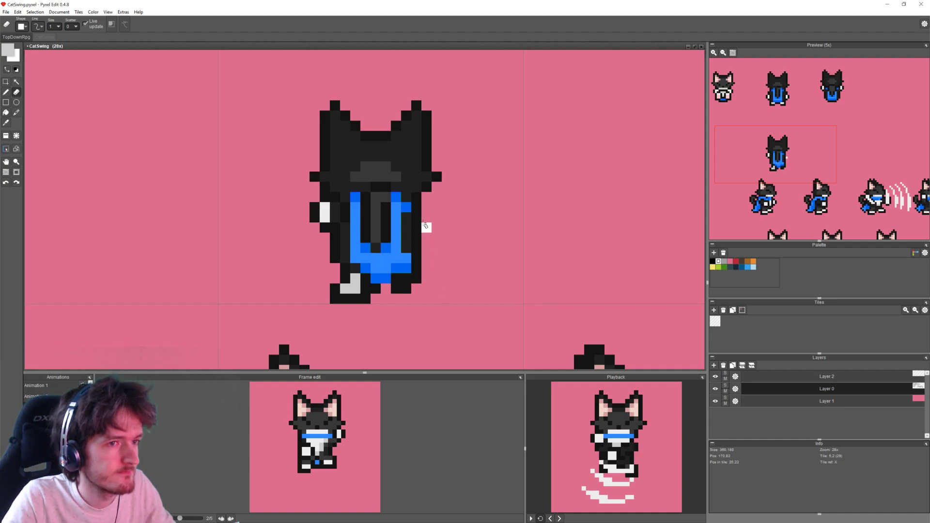
Step: Redraw the right foot turned outward with a black outer edge and light grey fill pixels
scroll(426, 226, "down", 5)
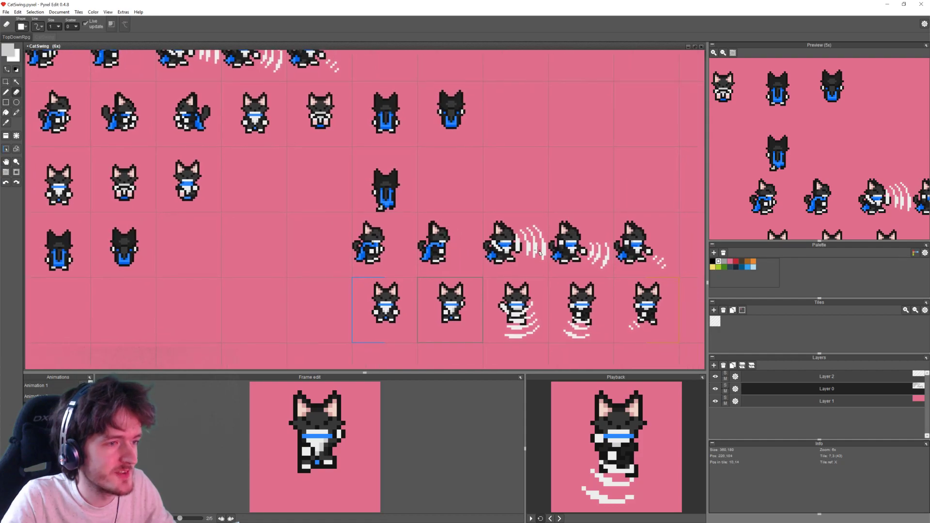
scroll(293, 159, "up", 3)
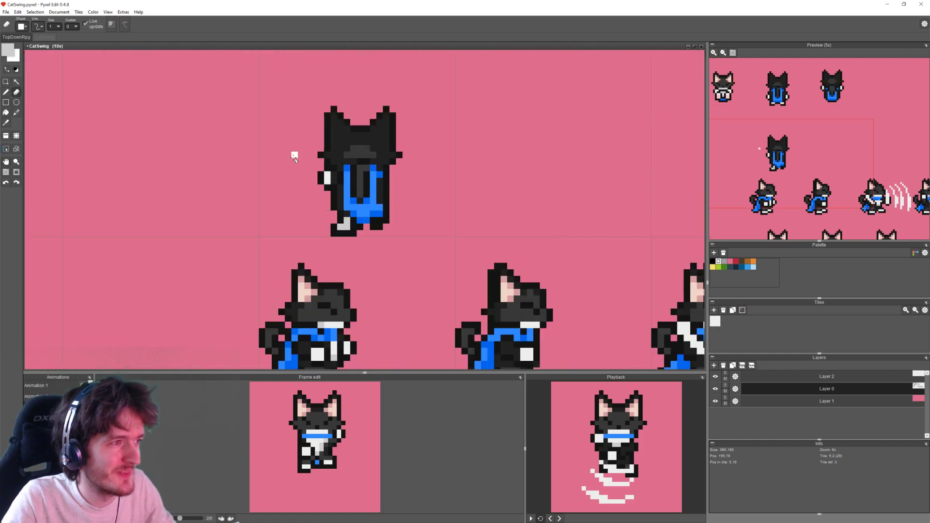
scroll(386, 169, "up", 1)
middle_click_drag(408, 221, 413, 226)
right_click(391, 244)
key("b")
left_click(401, 244)
left_click(401, 234)
right_click(331, 258)
left_click(391, 243)
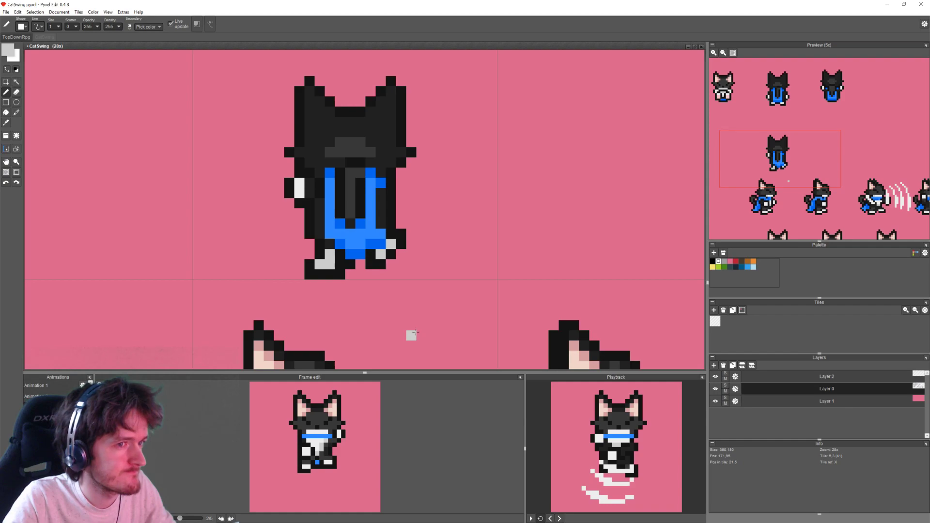
Step: Erase the lower part of the right foot, close its underside in black, and darken the left foot's upper grey pixel
right_click(387, 272)
key("e")
left_click(372, 266)
left_click(380, 265)
key("b")
right_click(372, 256)
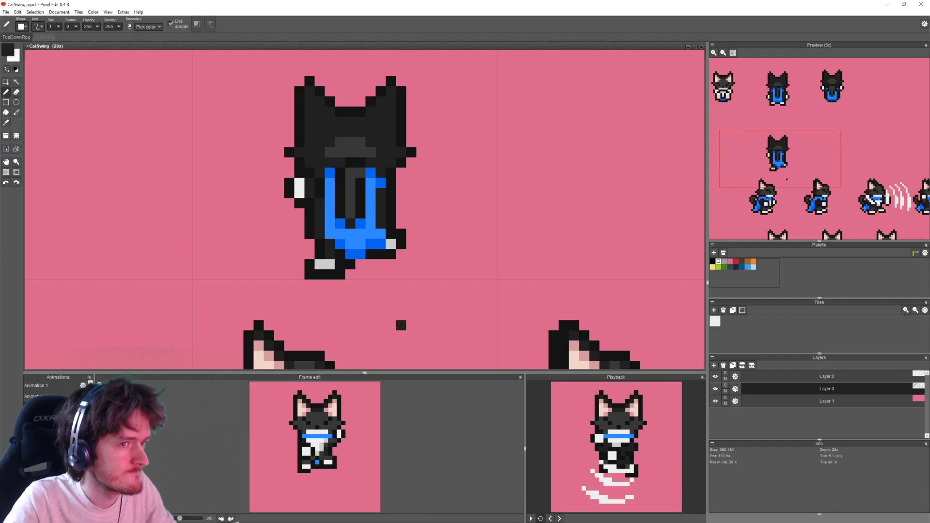
Step: Widen the raised left paw by one column of white pixels toward the body
right_click(300, 183)
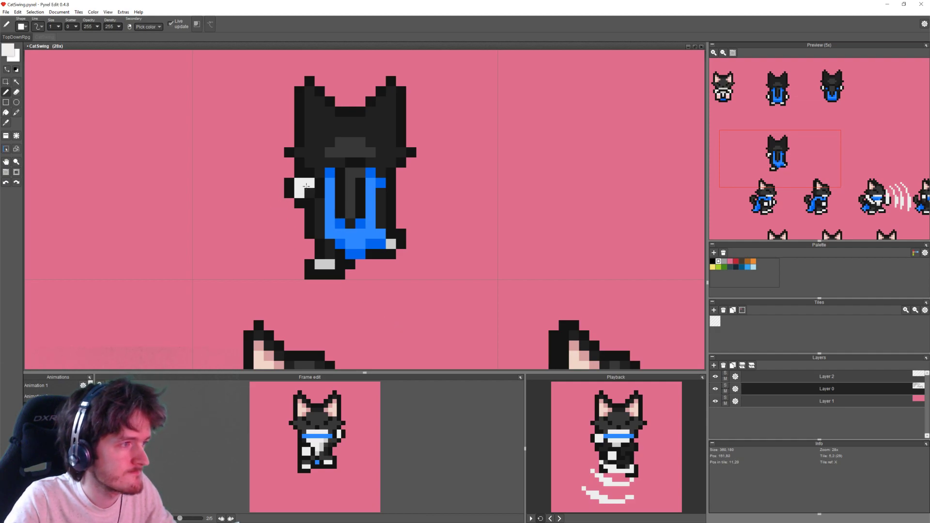
left_click(310, 194)
left_click(307, 276)
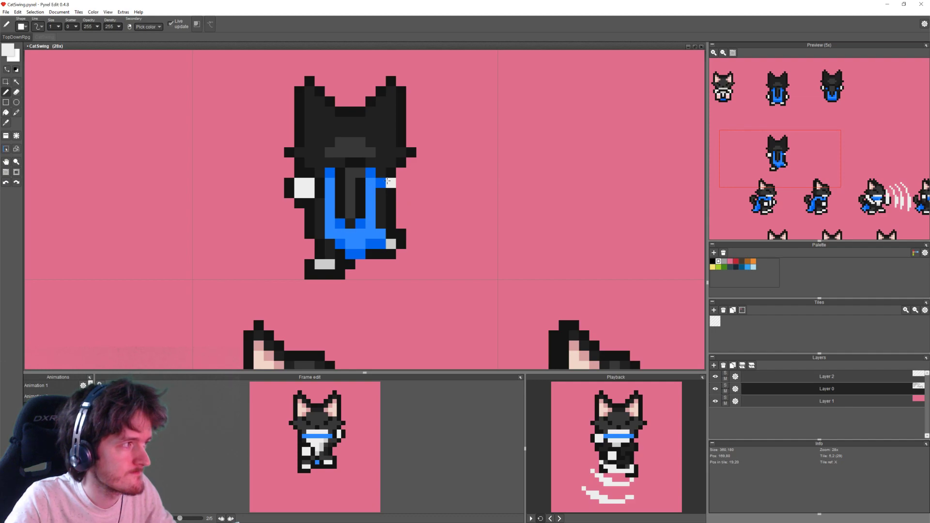
Step: Widen the cape's right side by one column in light blue, with dark blue at its top
right_click(376, 173)
left_click_drag(380, 173, 379, 223)
right_click(372, 194)
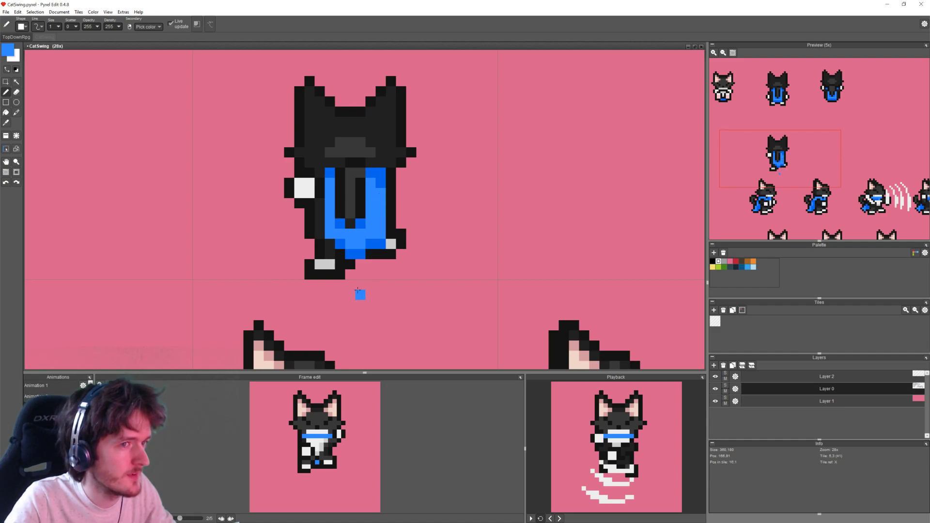
Step: Trim the outer edge of the left leg and redraw its black outline one pixel inward
right_click(320, 233)
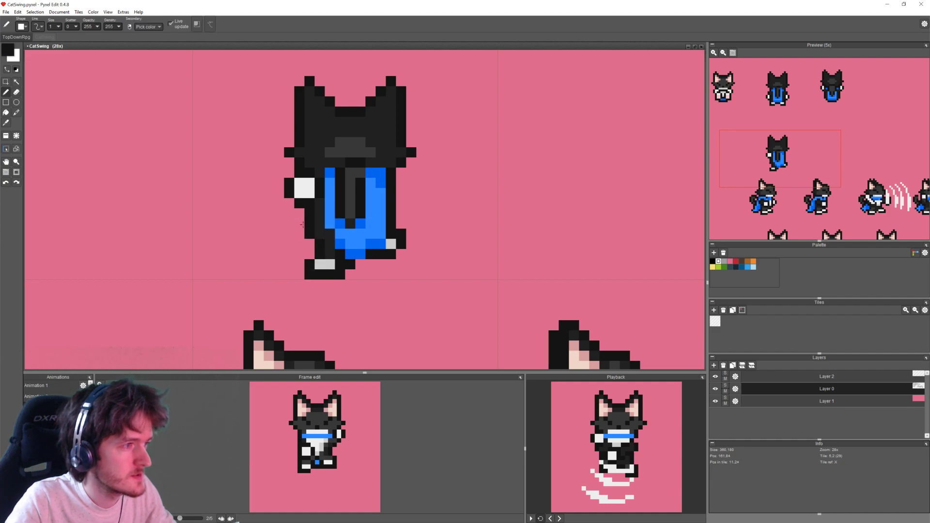
key("e")
key("b")
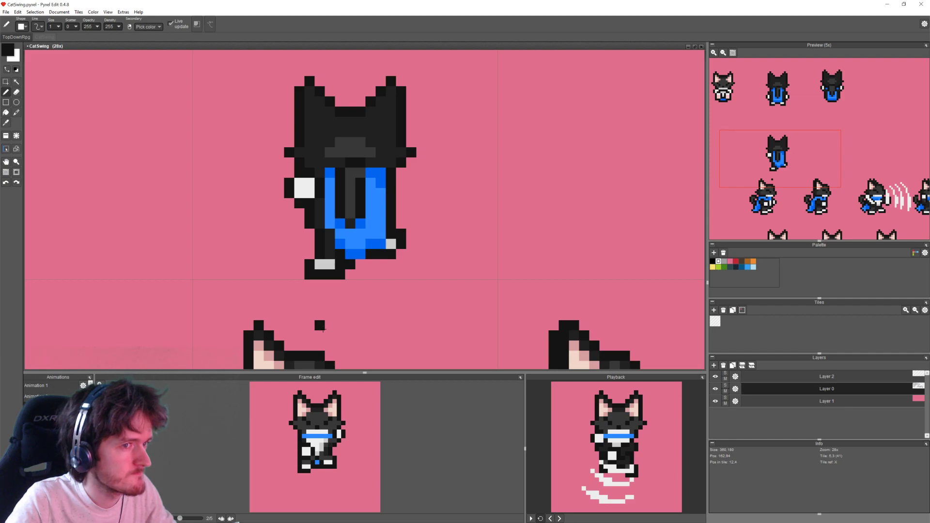
scroll(435, 220, "down", 4)
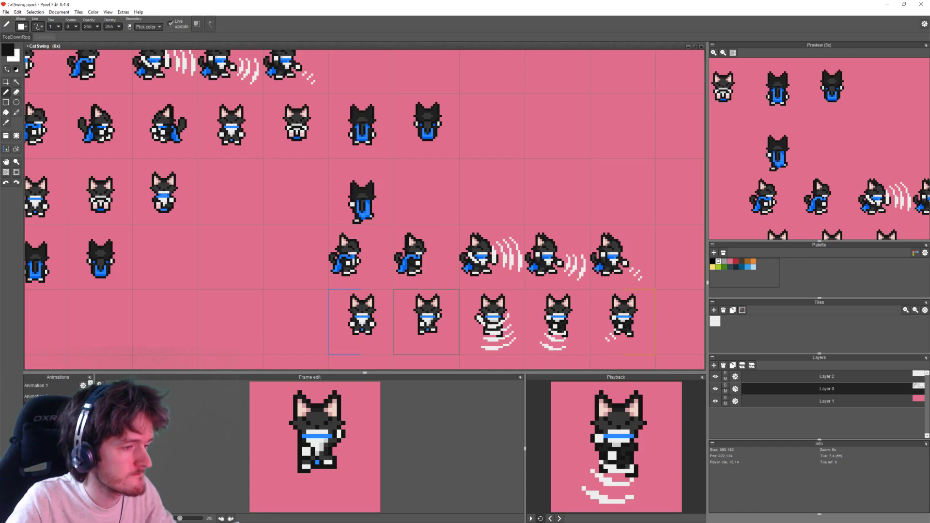
middle_click_drag(504, 293, 463, 257)
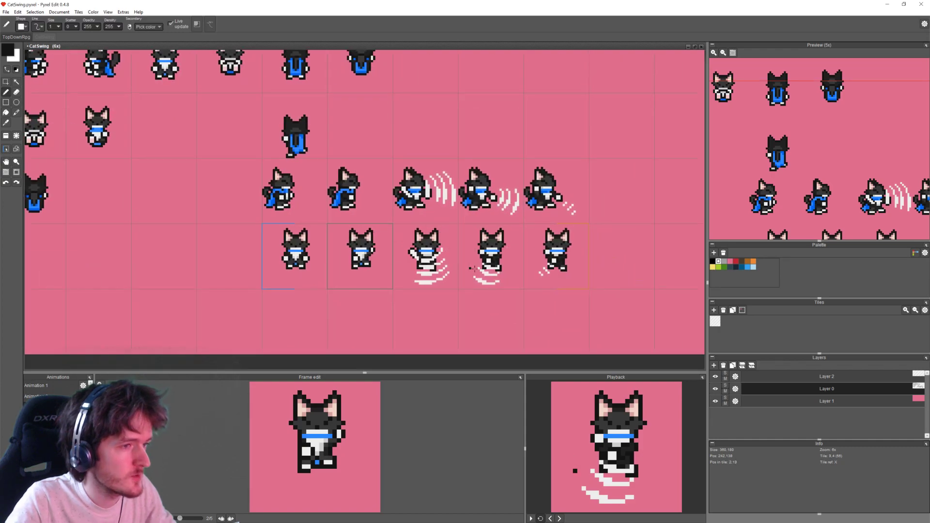
Step: Step through the front-facing swing animation frame by frame to examine how the poses follow each other
scroll(475, 268, "up", 3)
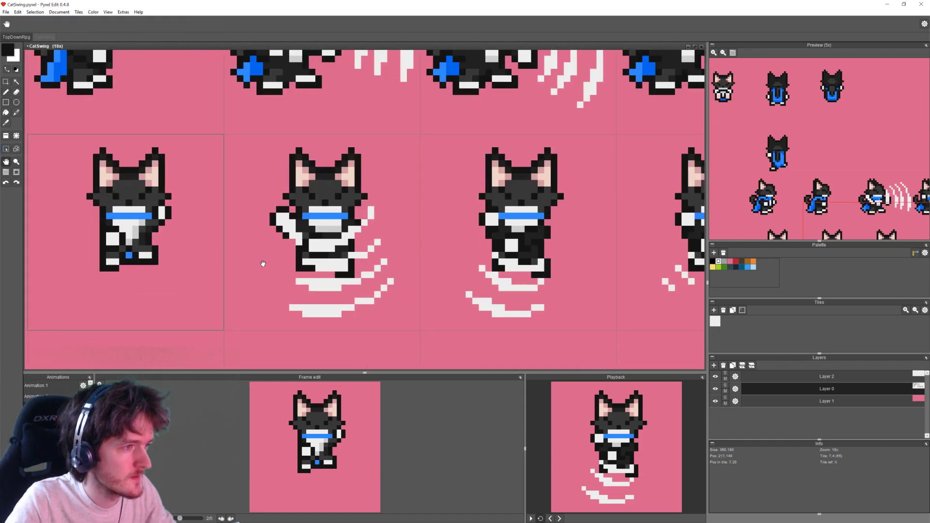
middle_click_drag(262, 262, 201, 258)
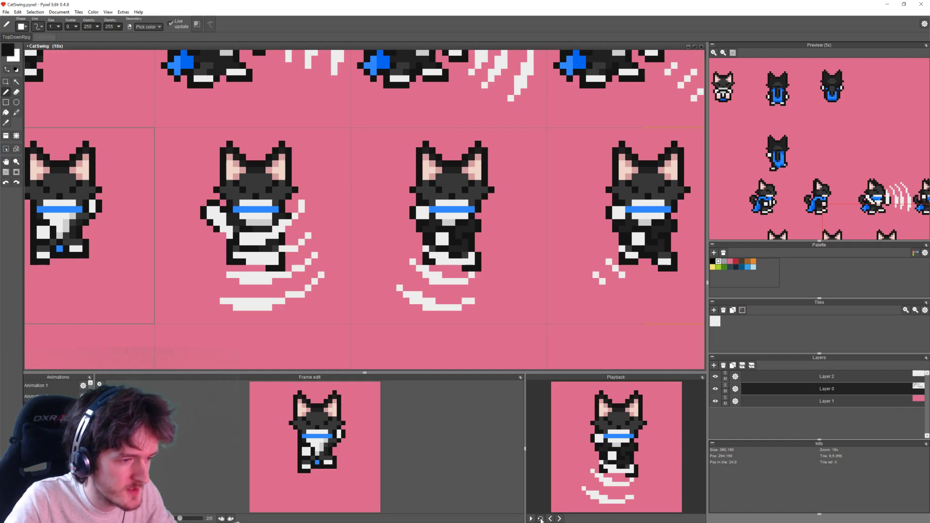
left_click(560, 519)
left_click(559, 518)
left_click(560, 519)
left_click(560, 518)
left_click(560, 518)
left_click(560, 518)
left_click(560, 519)
left_click(560, 519)
left_click(560, 518)
left_click(560, 519)
left_click(560, 518)
left_click(559, 518)
left_click(560, 518)
left_click(560, 519)
left_click(560, 519)
left_click(560, 519)
left_click(559, 518)
left_click(560, 519)
left_click(560, 518)
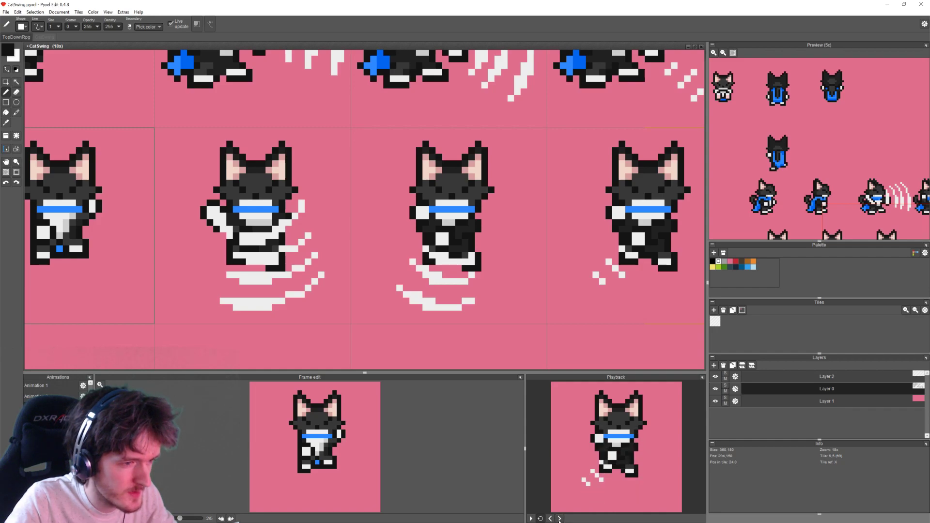
scroll(382, 274, "down", 3)
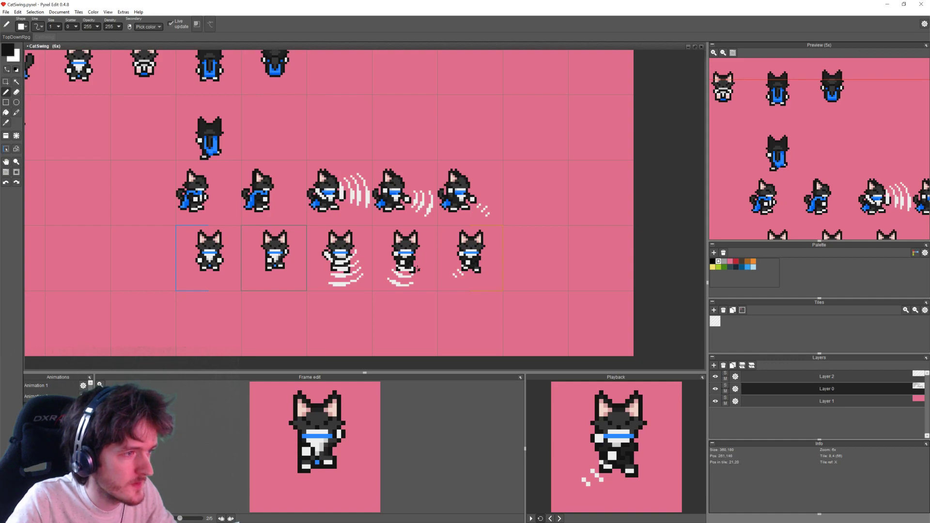
Step: Draw a narrow light blue cape strip with a black outer outline on the right side of the fourth front-facing swing frame
scroll(414, 269, "up", 5)
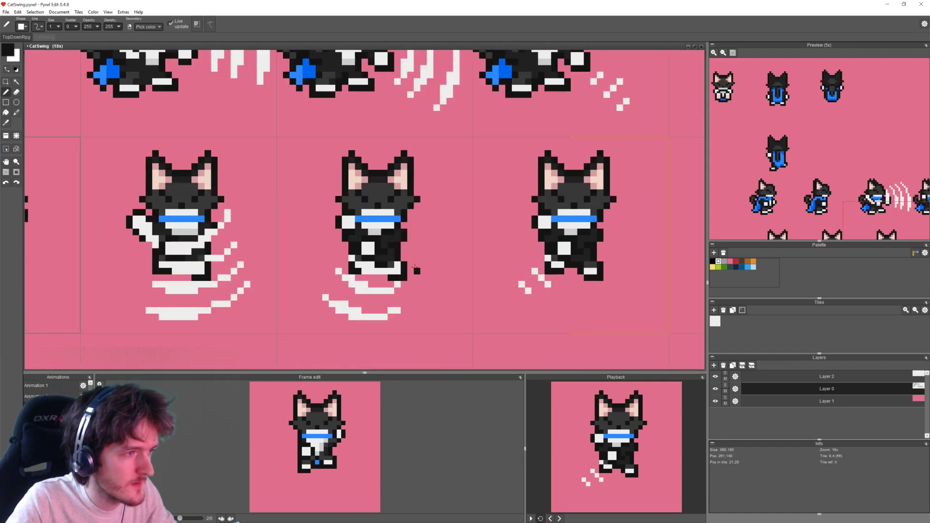
left_click(389, 193, "alt")
left_click_drag(401, 235, 410, 255)
left_click(400, 214, "alt")
left_click(400, 235)
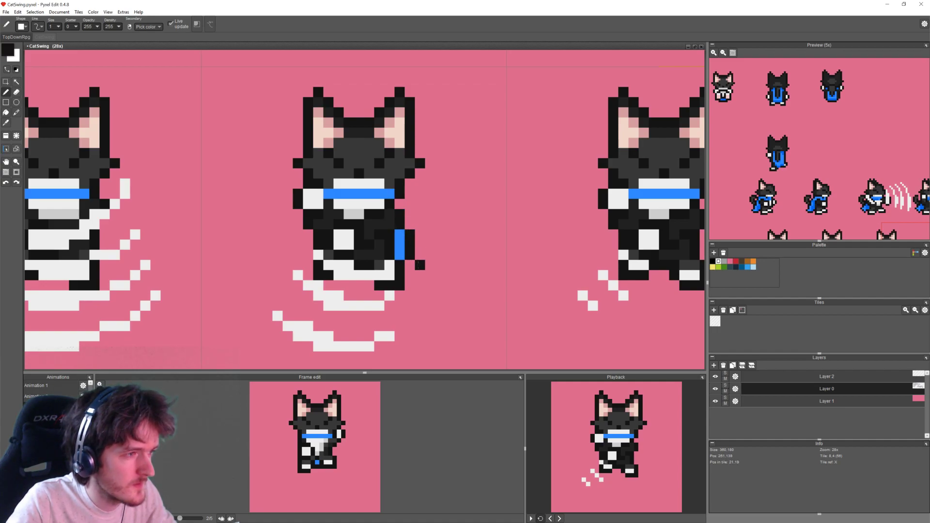
left_click(410, 275)
left_click(401, 253, "alt")
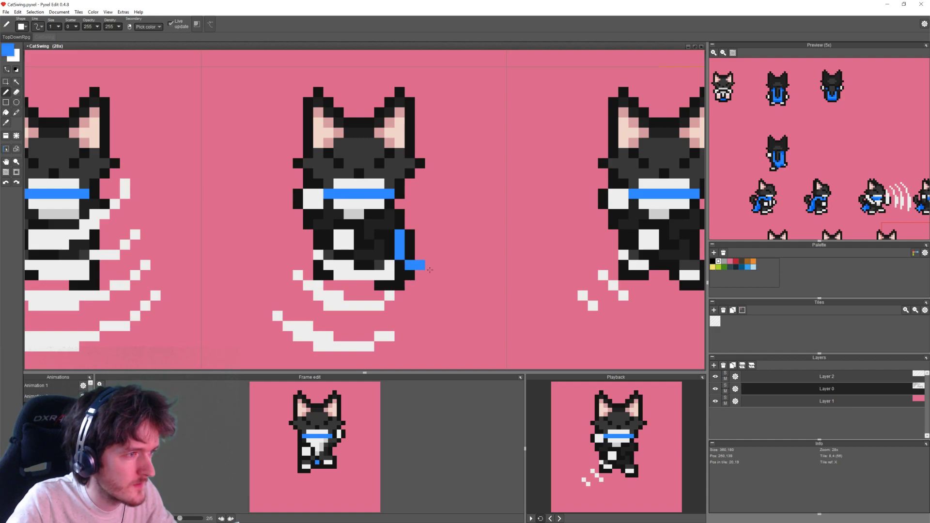
Step: Add a matching light blue cape strip with a flared lower tip and black outline to the right side of the last front-facing frame
scroll(420, 270, "down", 4)
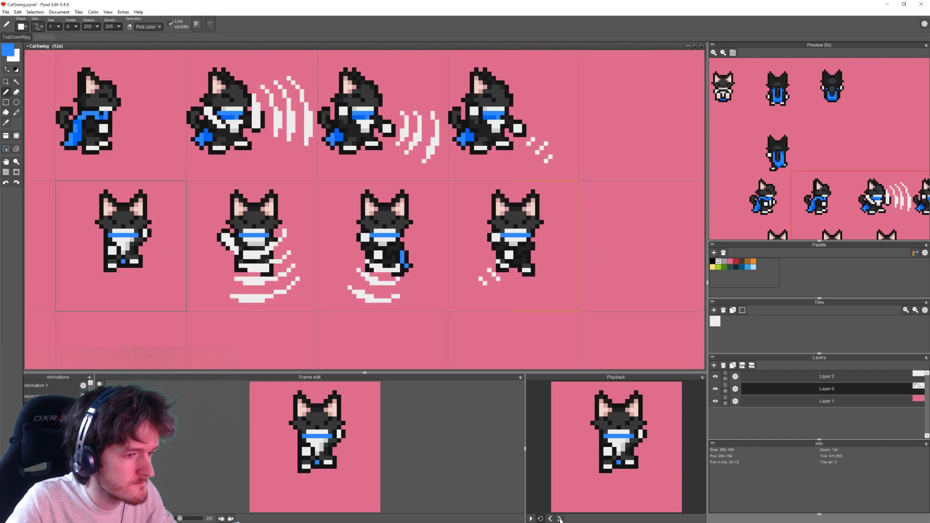
scroll(433, 295, "up", 4)
middle_click_drag(583, 265, 464, 285)
left_click_drag(548, 215, 550, 225)
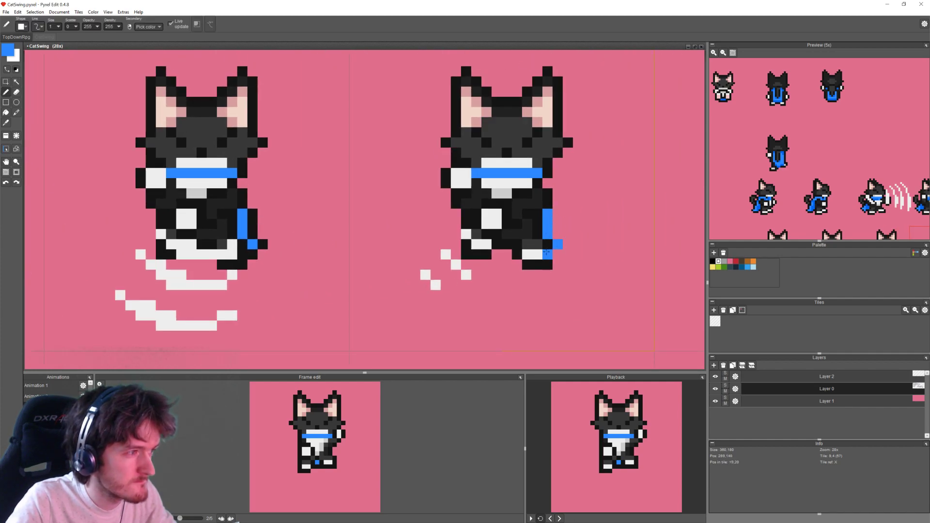
right_click(548, 255)
left_click(558, 254)
left_click(568, 244)
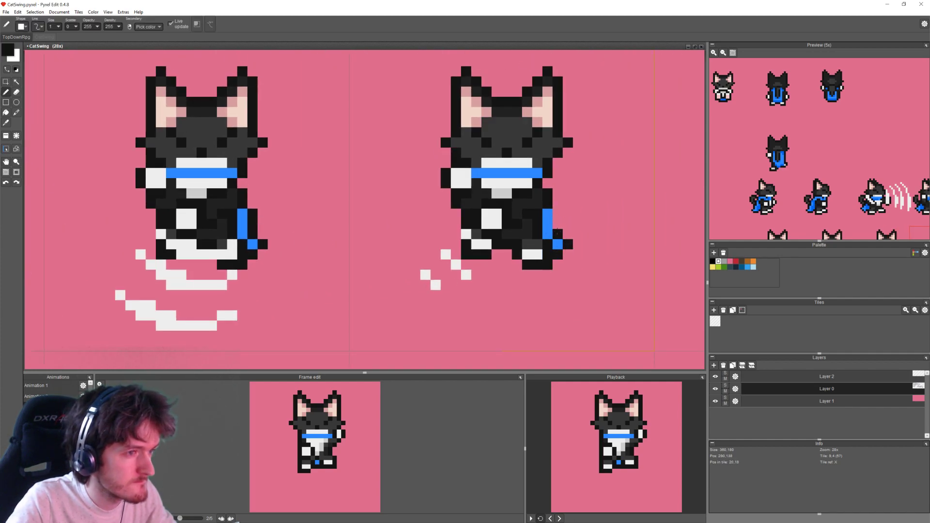
Step: Play the front-facing swing animation to check the added cape strips in motion
scroll(506, 357, "down", 5)
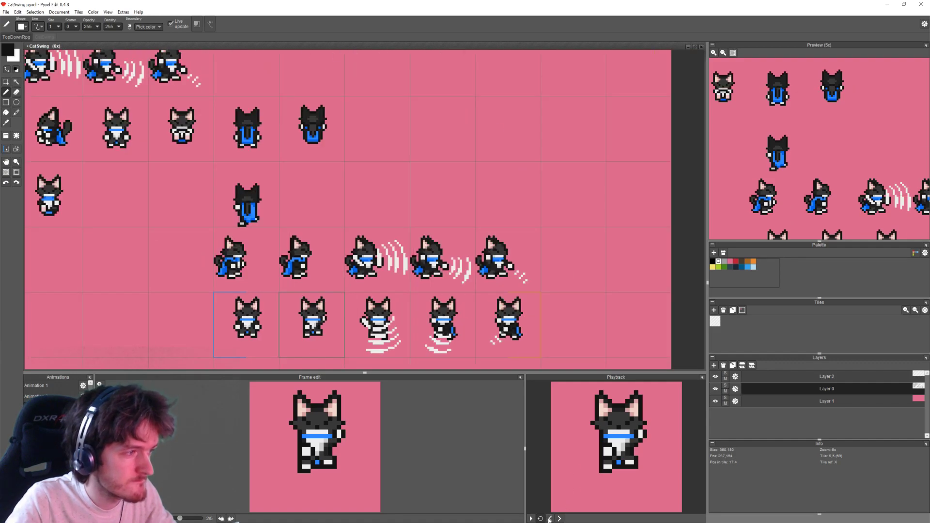
left_click(532, 519)
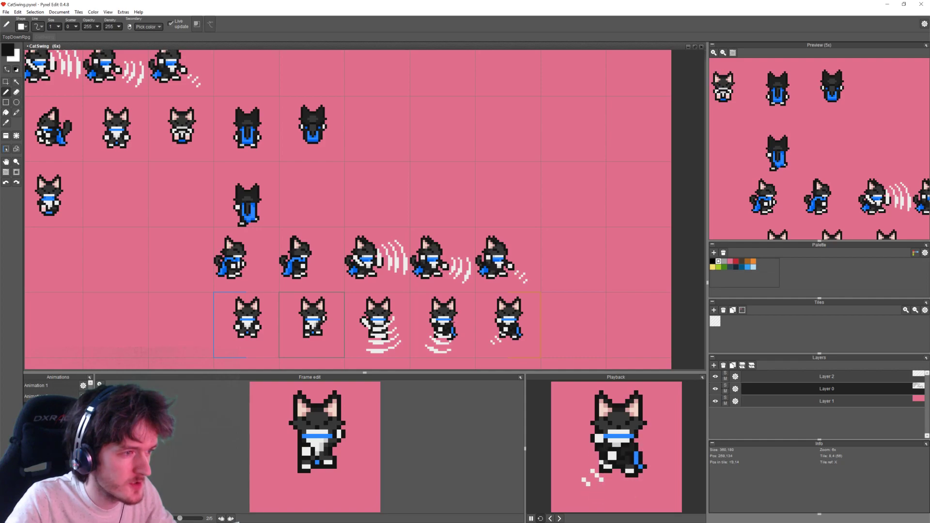
scroll(487, 337, "up", 3)
middle_click_drag(470, 325, 454, 303)
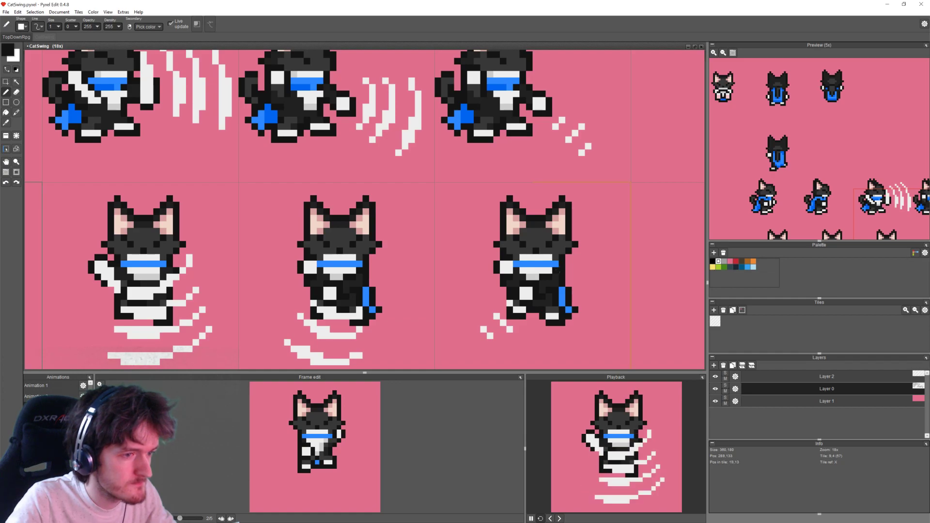
scroll(483, 331, "down", 3)
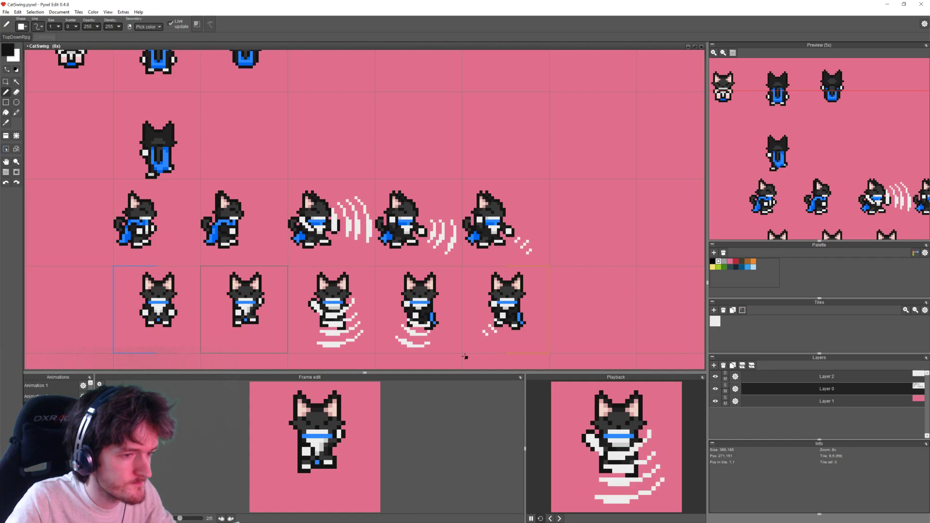
scroll(313, 231, "down", 2)
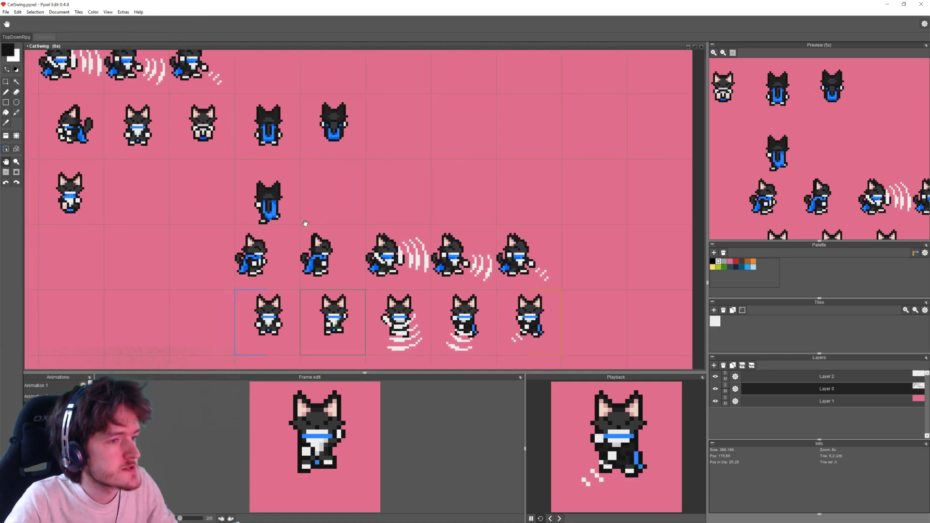
Step: Copy the back-facing wind-up sprite into the next tile of its row, mirror it horizontally and nudge it left
scroll(301, 221, "up", 2)
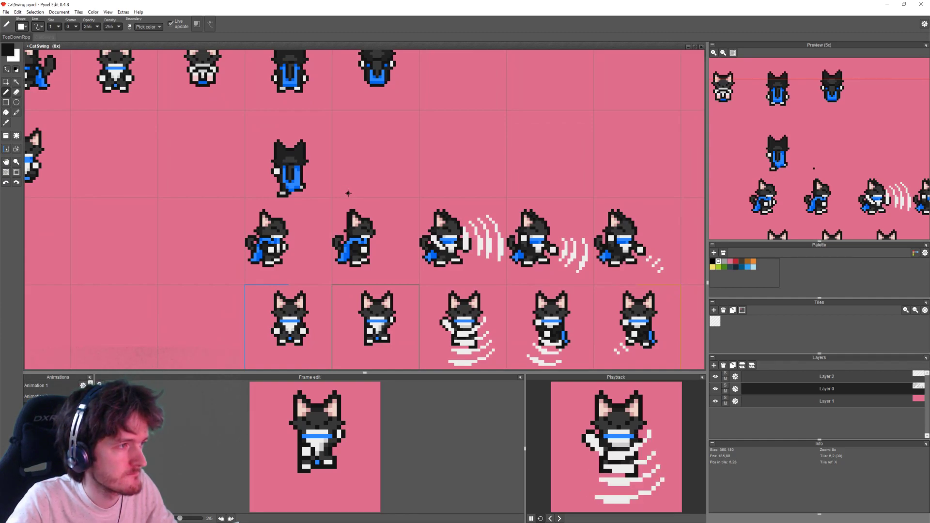
left_click(5, 82)
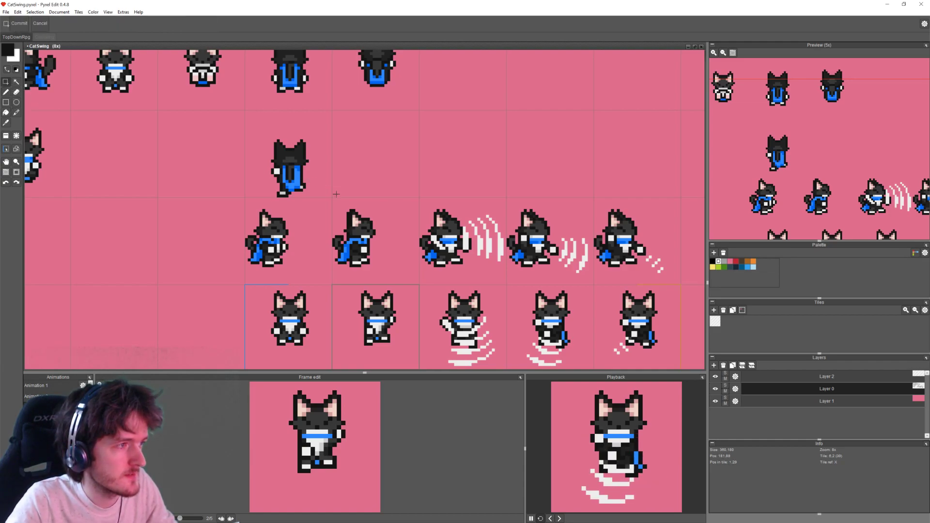
right_click(301, 180)
key("ctrl+c")
right_click(373, 176)
key("ctrl+v")
key("Left")
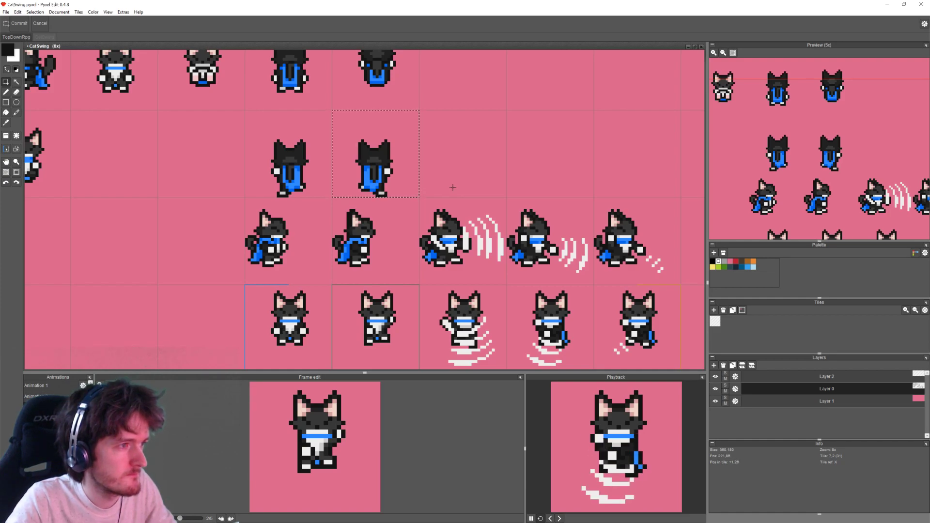
left_click(453, 187)
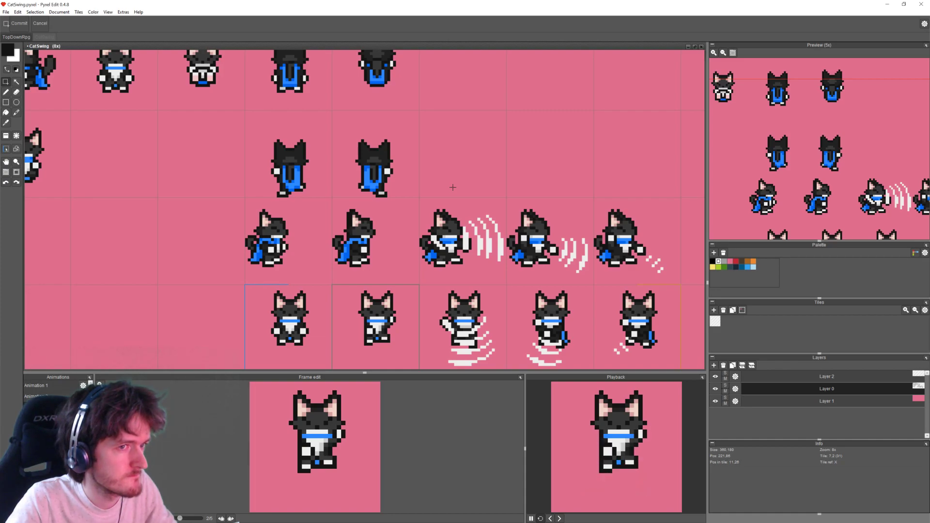
Step: Extend the bottom of the mirrored sprite's cape to the right in light blue with a dark blue lower edge
scroll(397, 138, "up", 3)
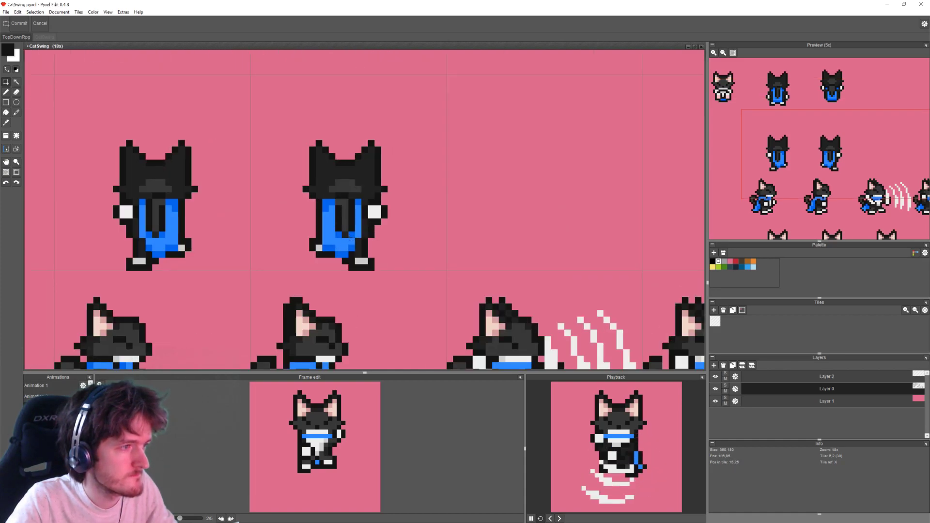
key("b")
right_click(353, 241)
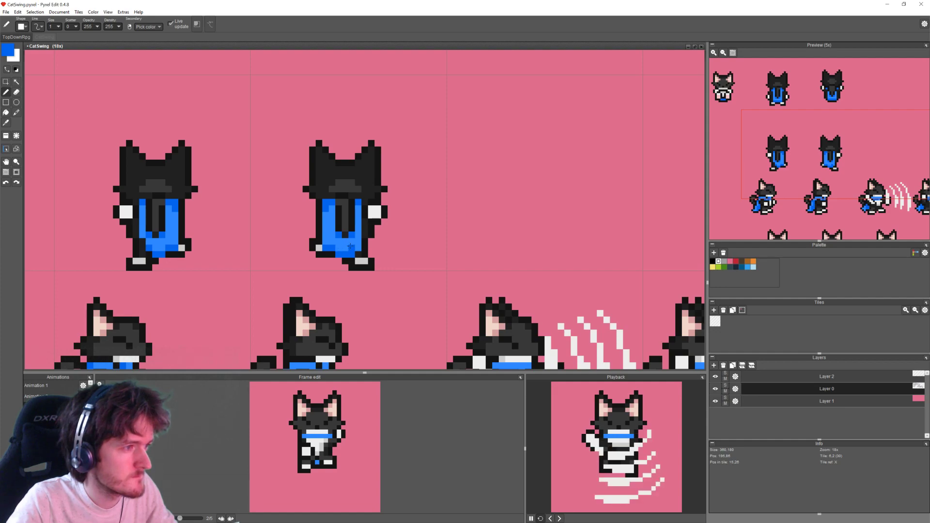
right_click(350, 241)
left_click(352, 247)
right_click(351, 254)
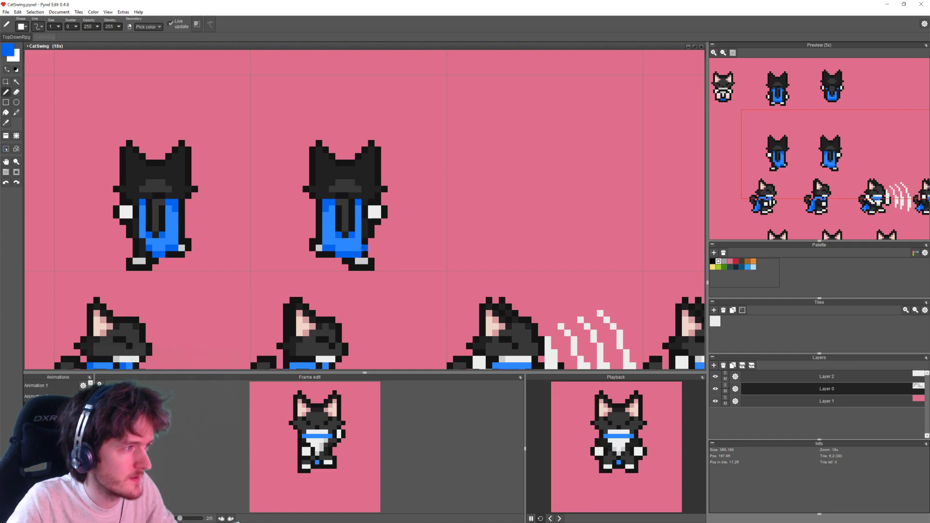
right_click(357, 244)
left_click_drag(364, 242, 371, 248)
right_click(359, 254)
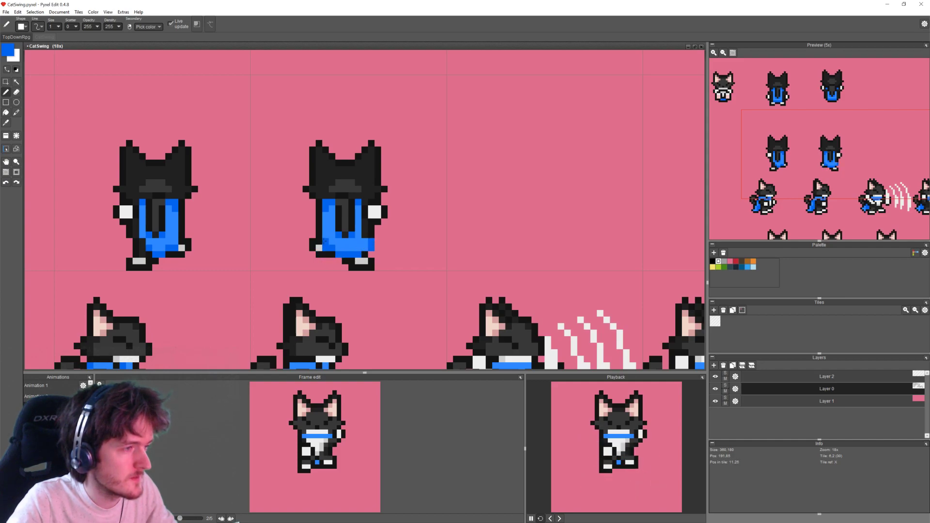
Step: Trim the mirrored sprite's cape on the left with black and narrow its white right paw by one column
right_click(135, 228)
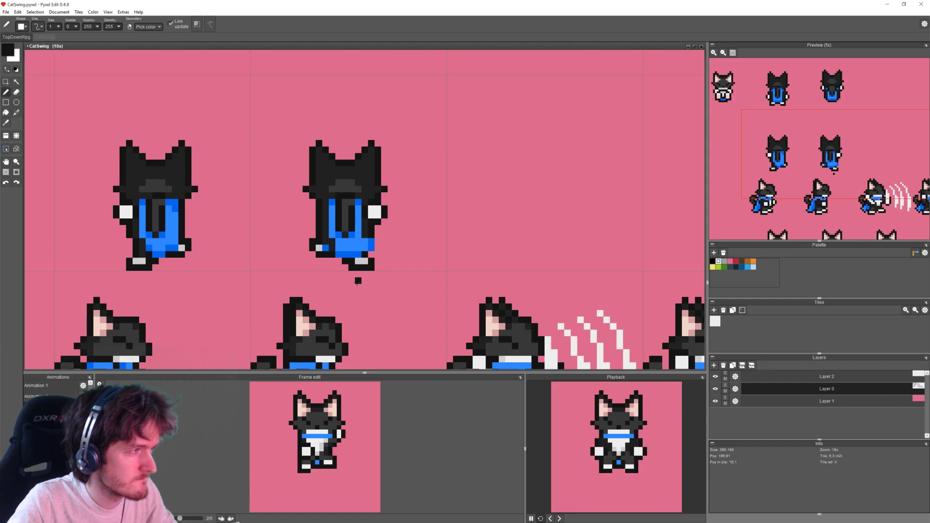
scroll(359, 282, "down", 5)
mouse_move(347, 226)
left_mouse_down()
mouse_move(352, 185)
mouse_move(357, 260)
left_mouse_up()
scroll(371, 235, "up", 2)
key("e")
key("b")
left_click_drag(373, 237, 373, 220)
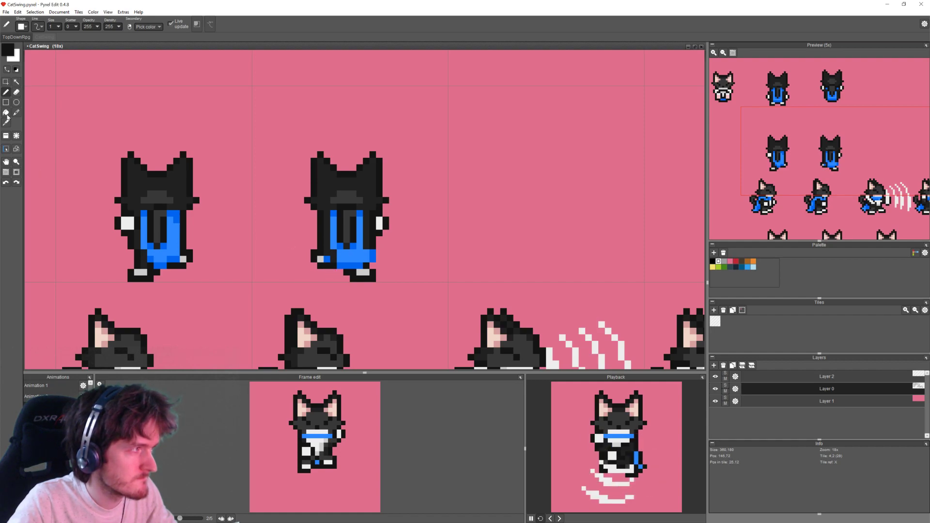
Step: Move the whole second back-facing sprite up by one pixel
left_click(6, 82)
left_click_drag(298, 138, 383, 254)
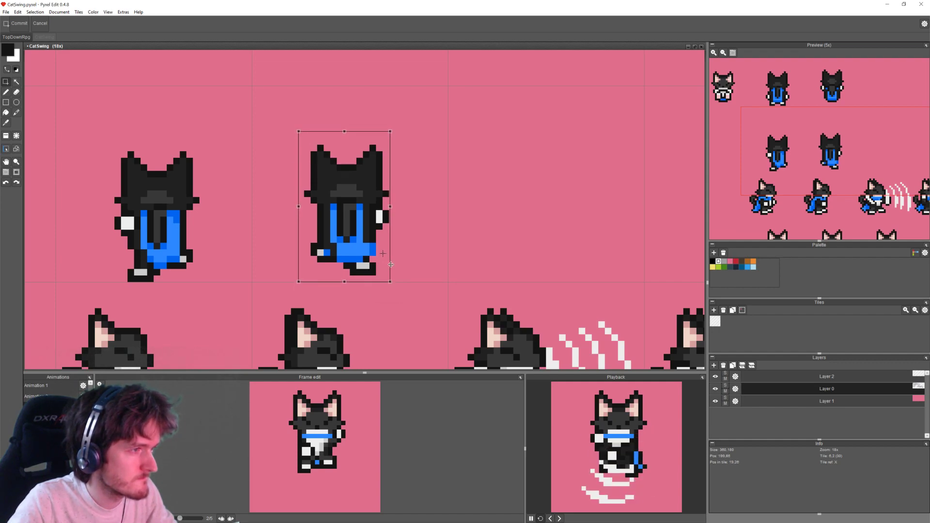
scroll(431, 272, "down", 1)
scroll(431, 272, "up", 1)
left_click(373, 305)
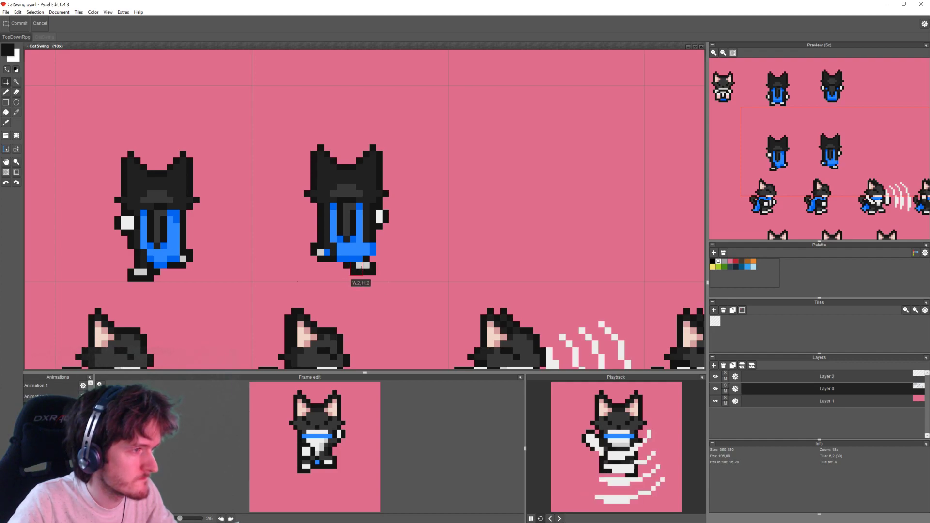
Step: Shorten the second back-facing sprite's right foot by one row, with light grey beside the cape's edge and a black underside
key("b")
right_click(366, 265)
left_click(366, 259)
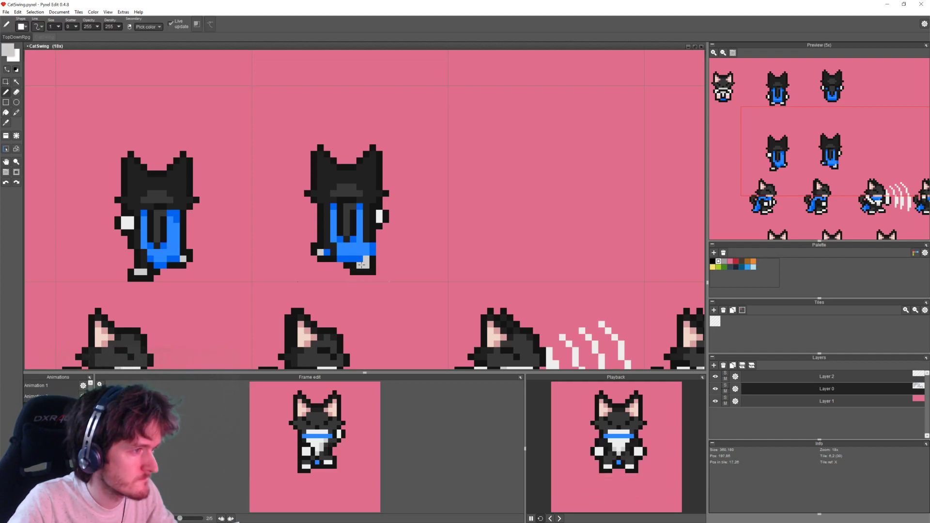
right_click(349, 272)
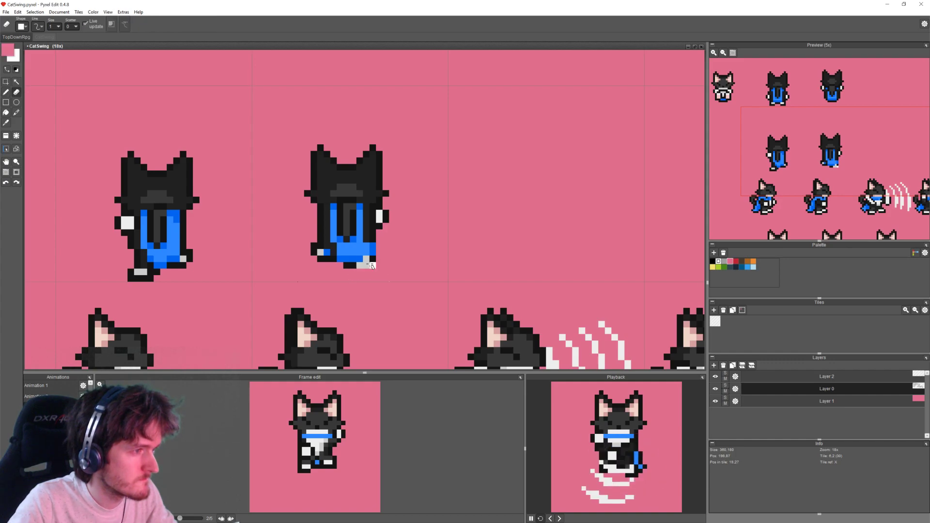
key("e")
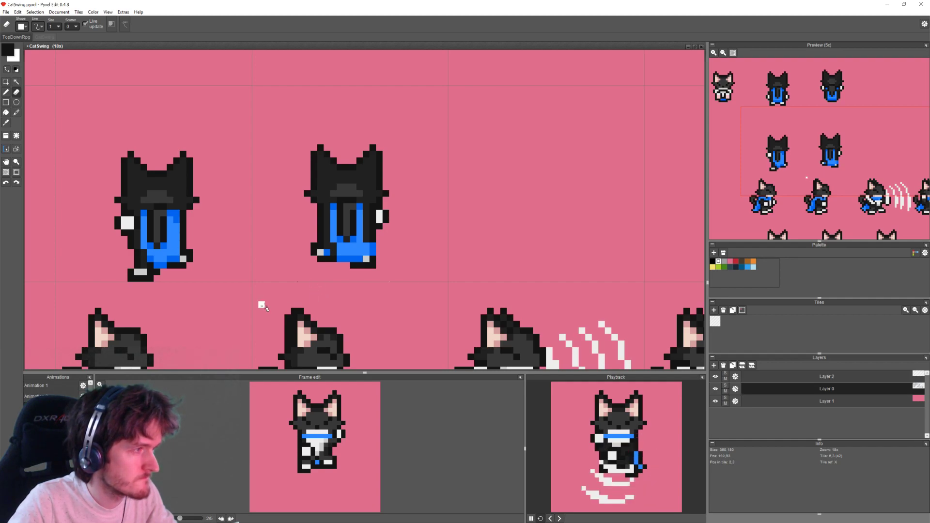
Step: Define a five-frame animation over the back-facing row, starting at the wind-up tile
scroll(259, 305, "down", 4)
left_click(66, 461)
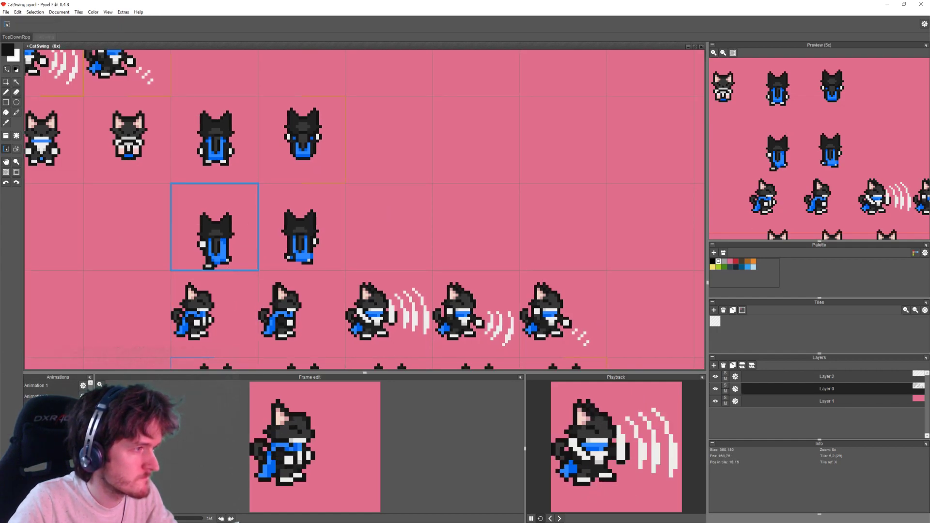
left_click(213, 227)
left_click(567, 251)
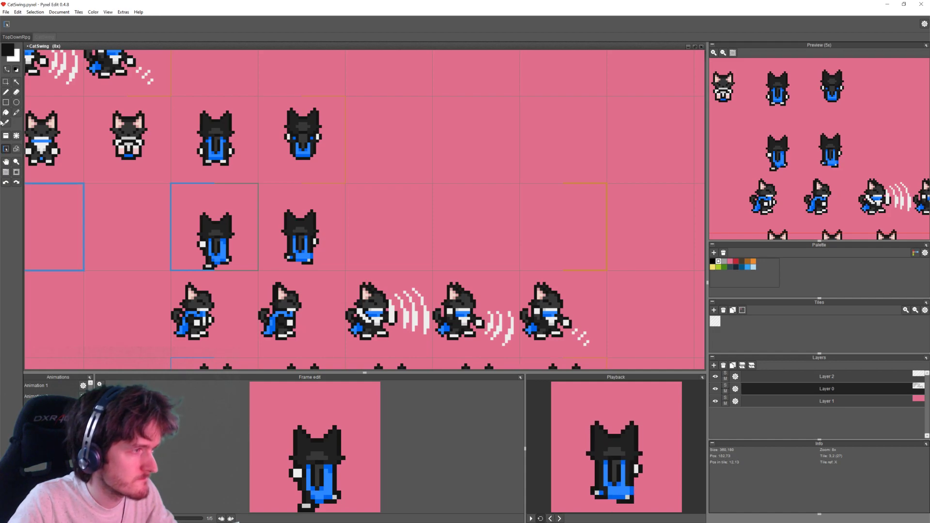
Step: Shift the second back-facing frame one pixel right and compare it with the first frame in the playback
left_click(6, 82)
double_click(305, 233)
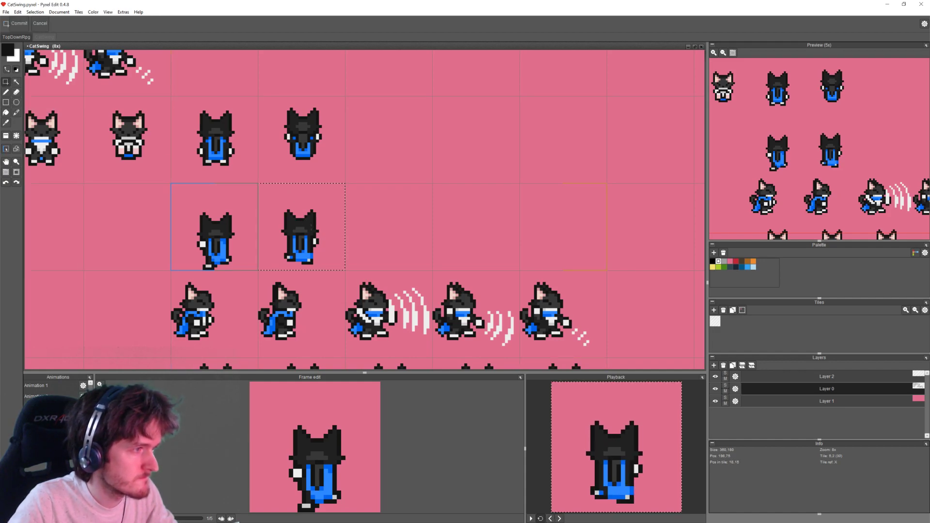
left_click_drag(323, 241, 325, 242)
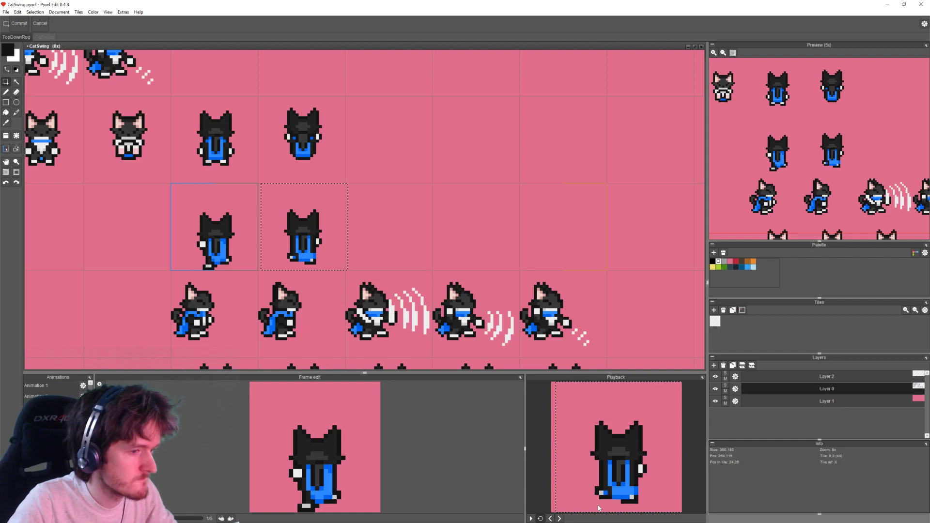
left_click(554, 520)
left_click(559, 519)
left_click(553, 520)
left_click(560, 519)
left_click(553, 520)
left_click(561, 520)
left_click_drag(324, 300, 321, 301)
scroll(221, 263, "up", 2)
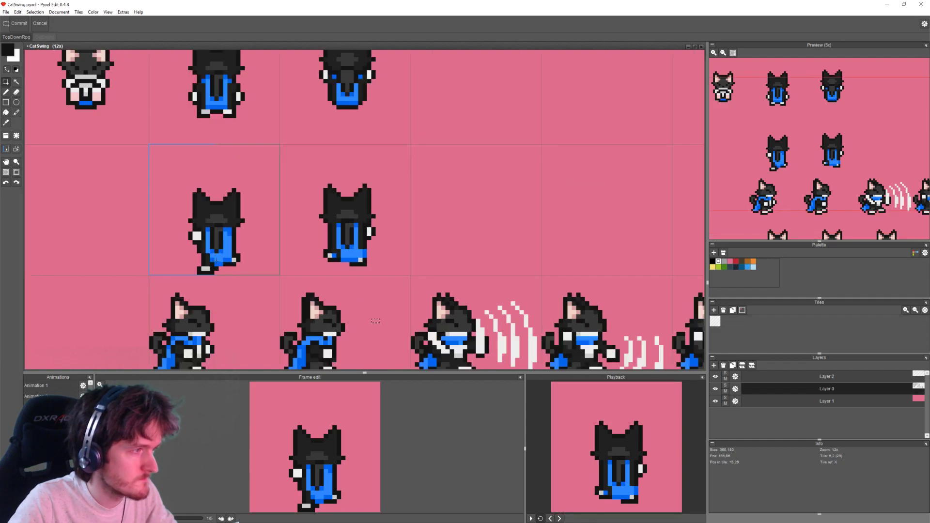
Step: Widen the light grey area of the second back-facing sprite's left foot
key("b")
right_click(350, 254)
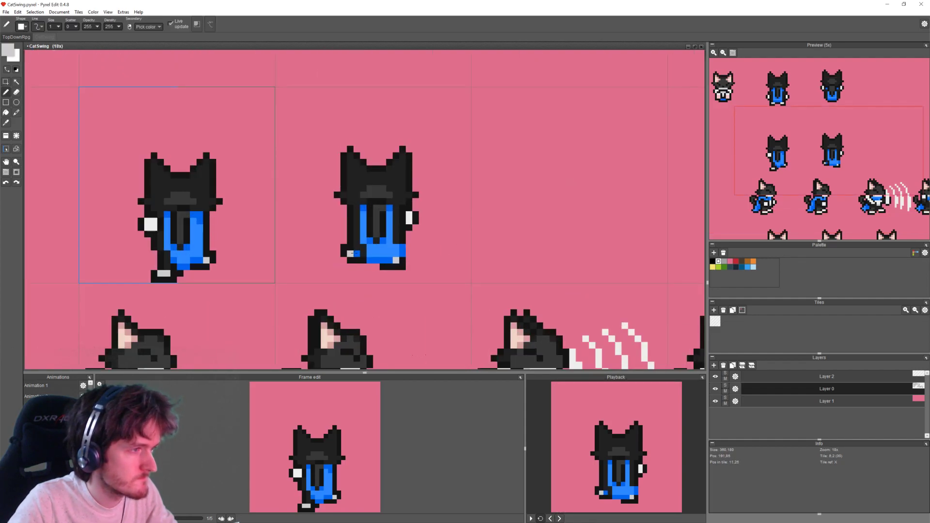
left_click(363, 254)
left_click(357, 254)
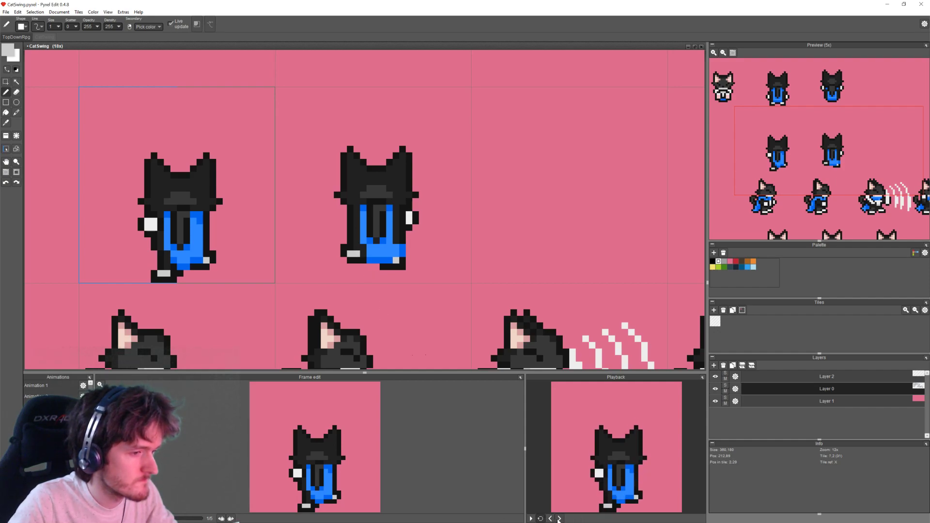
left_click(390, 227)
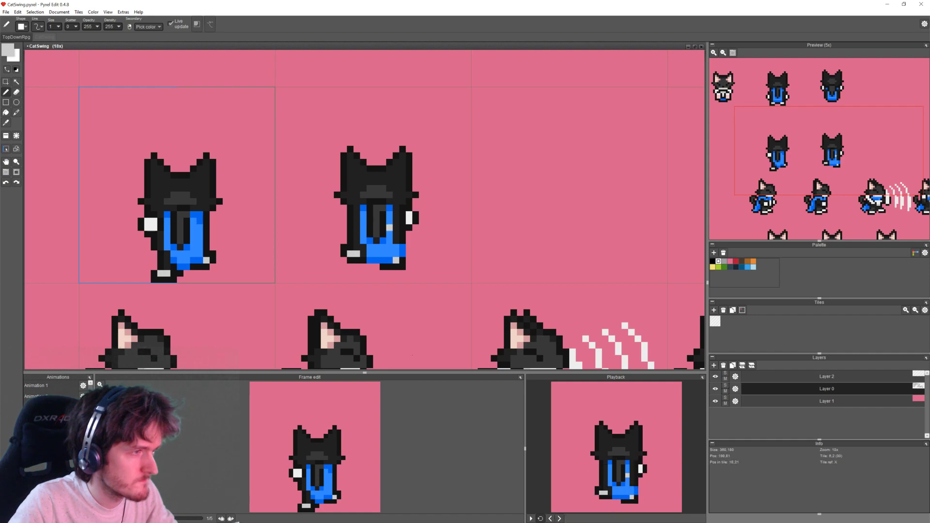
Step: Erase an edge pixel at the second back-facing sprite's left waist and move the black outline one pixel inward
left_click(350, 225, "alt")
key("e")
left_click(350, 228)
key("b")
left_click(357, 227)
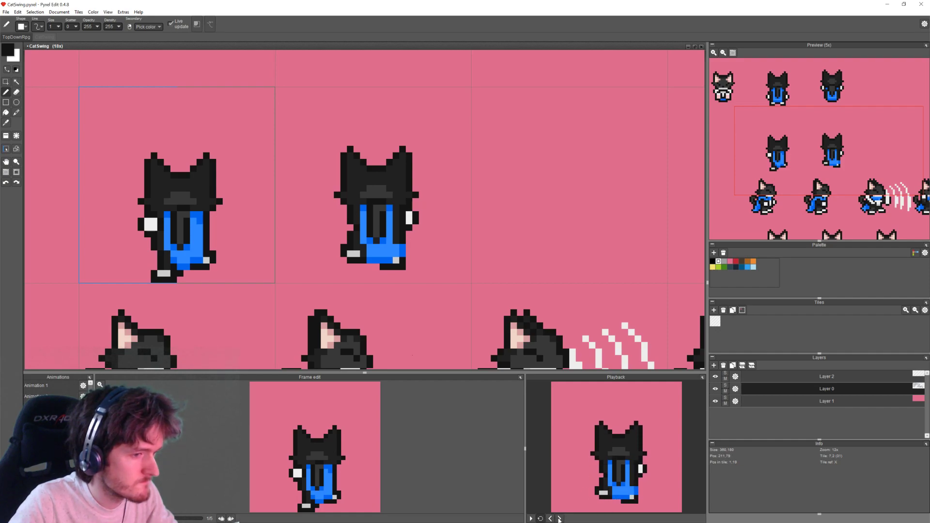
Step: Widen the left strip of the second back-facing sprite's cape with light blue and compare the frames in the playback
right_click(364, 208)
left_click(357, 208)
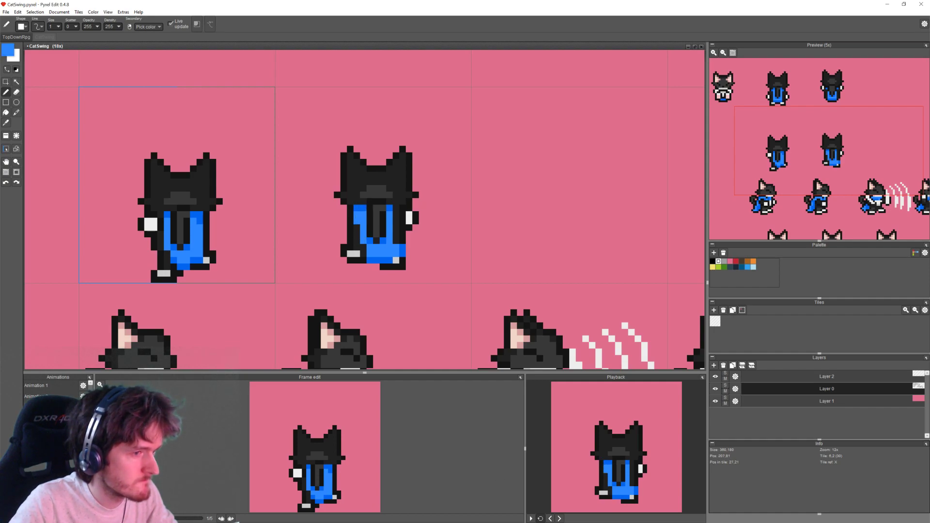
left_click(552, 520)
left_click(561, 519)
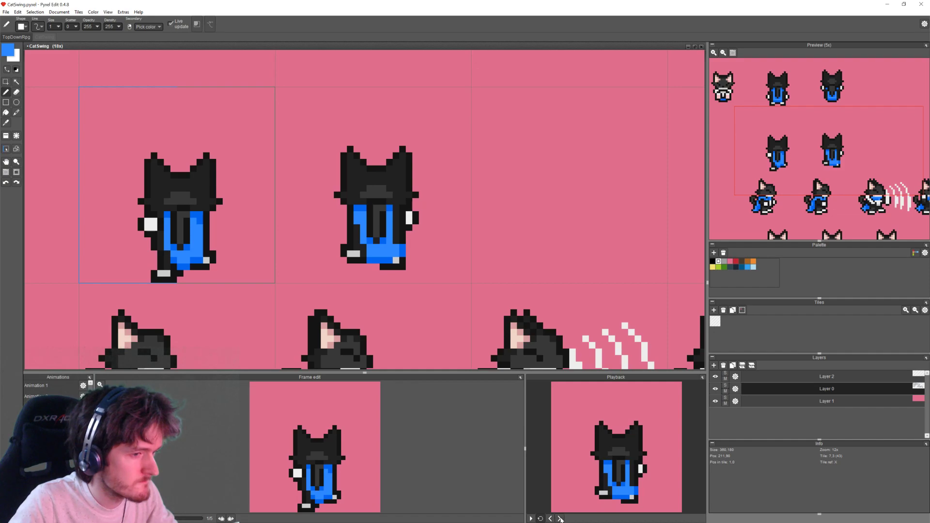
left_click(558, 519)
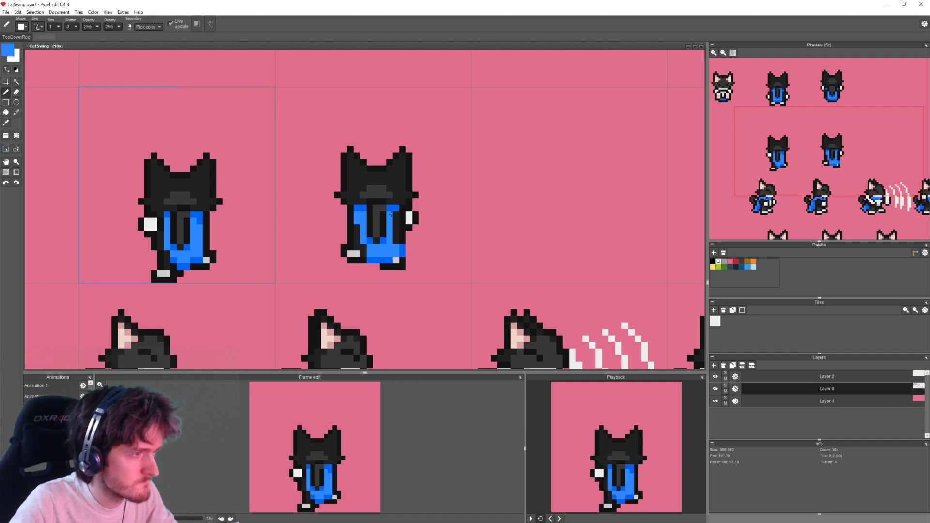
left_click(551, 519)
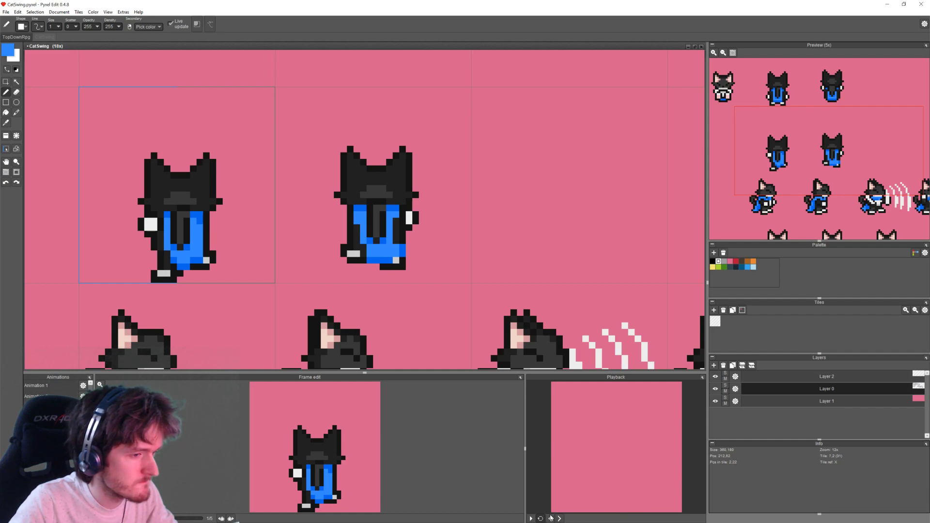
left_click(559, 519)
left_click(560, 519)
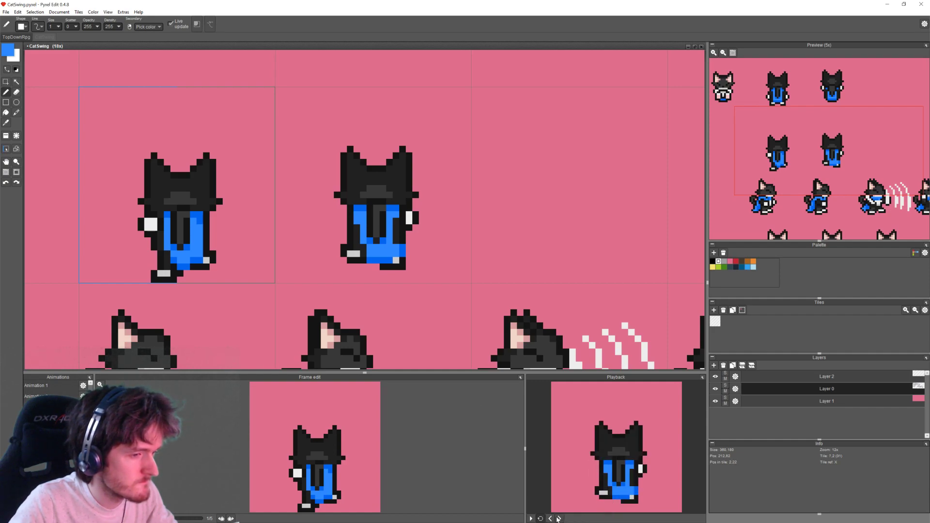
Step: Paint the widened cape strip black below its top row on the second back-facing sprite and compare the frames
left_click(355, 217, "alt")
left_click(356, 215)
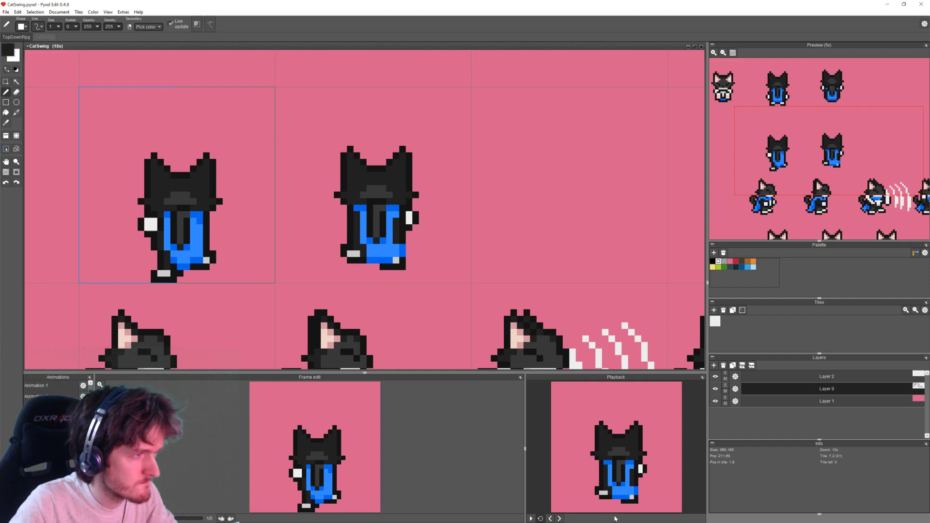
left_click(550, 519)
left_click(559, 519)
Step: Extend the first back-facing sprite's cape one pixel left at the shoulder in dark blue and compare both frames
right_click(168, 215)
left_click(160, 214)
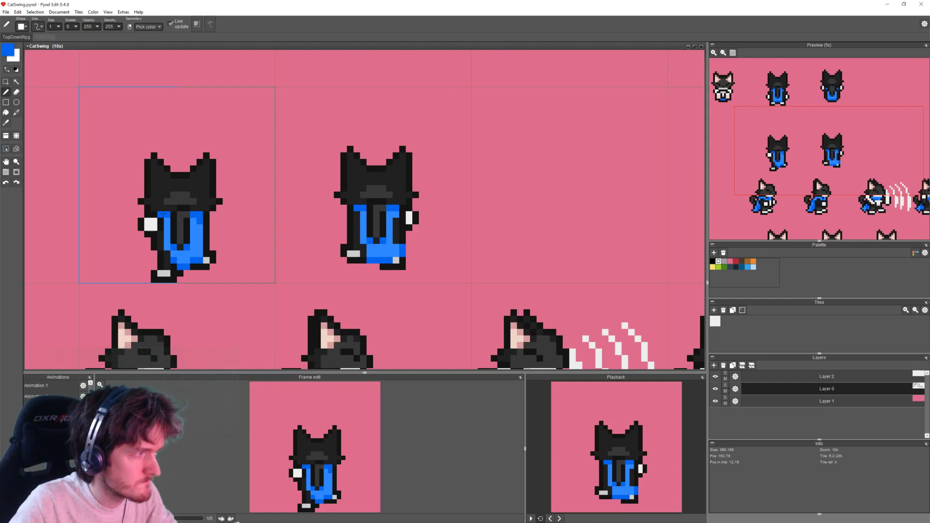
scroll(346, 290, "down", 1)
middle_click_drag(363, 271, 368, 234)
middle_click_drag(384, 308, 415, 332)
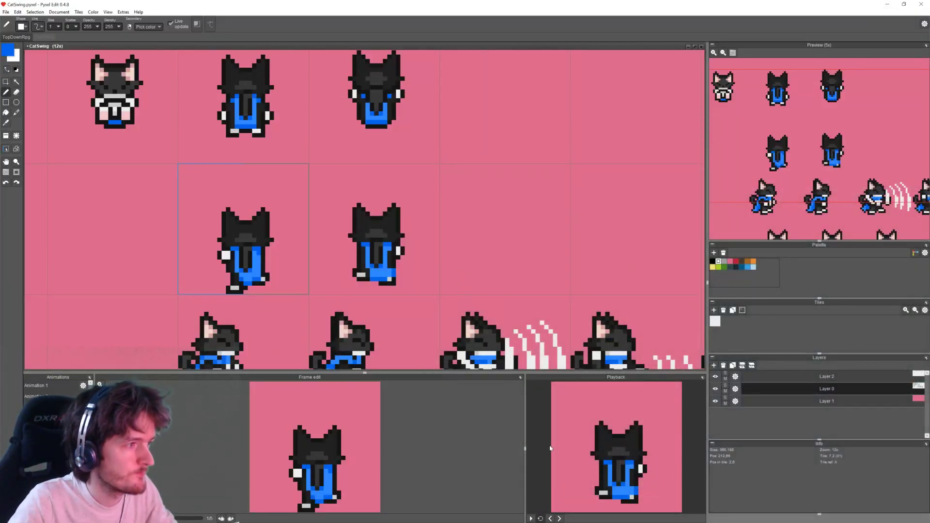
left_click(551, 519)
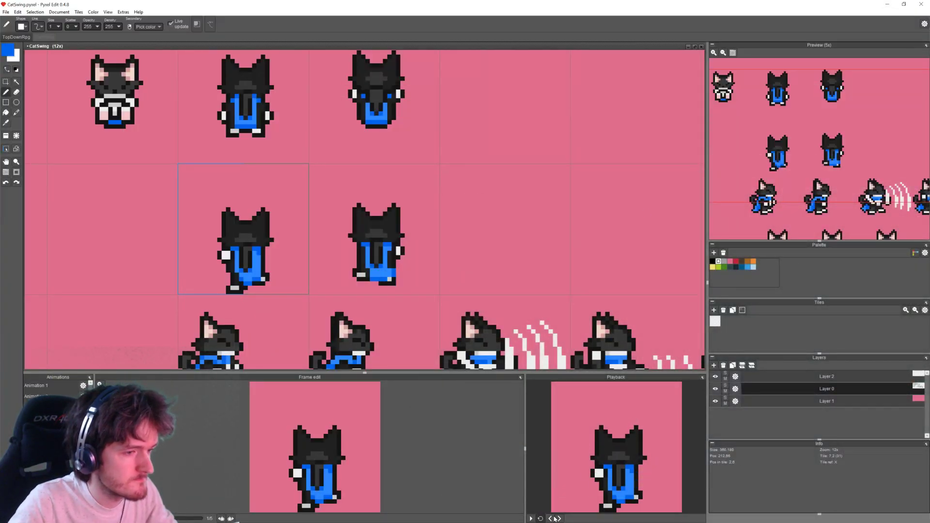
left_click(560, 519)
left_click(551, 519)
left_click(560, 519)
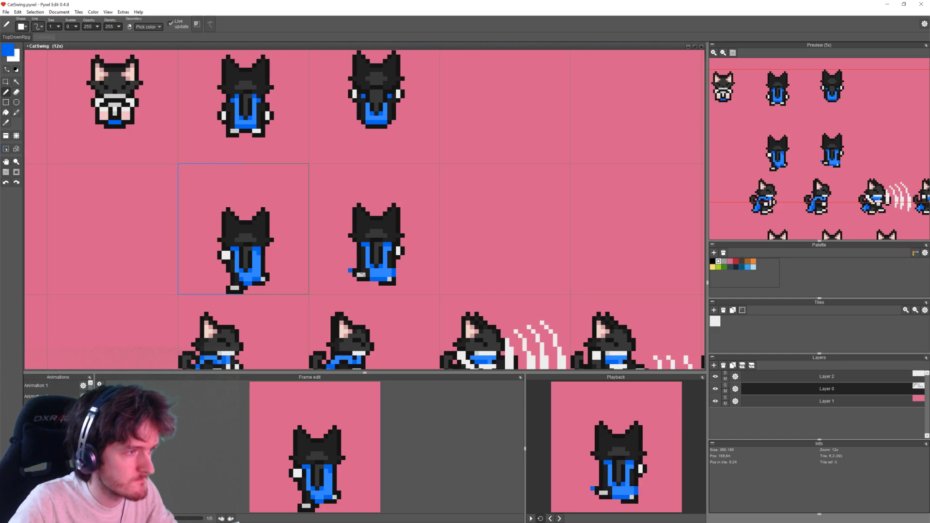
Step: Repaint the second back-facing sprite's left foot black around a single light grey pixel and compare it with the first frame
scroll(351, 270, "up", 1)
left_click(353, 276, "alt")
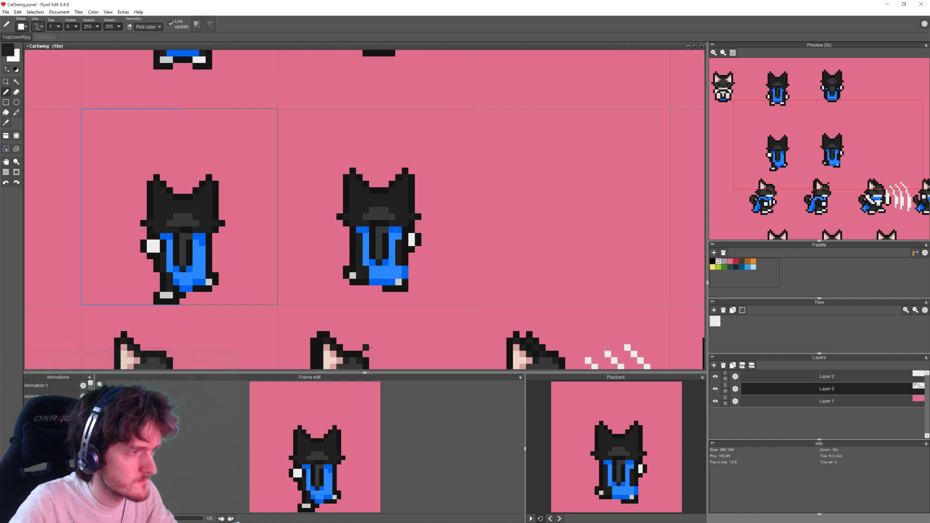
left_click(551, 519)
left_click(559, 519)
left_click(551, 519)
left_click(559, 520)
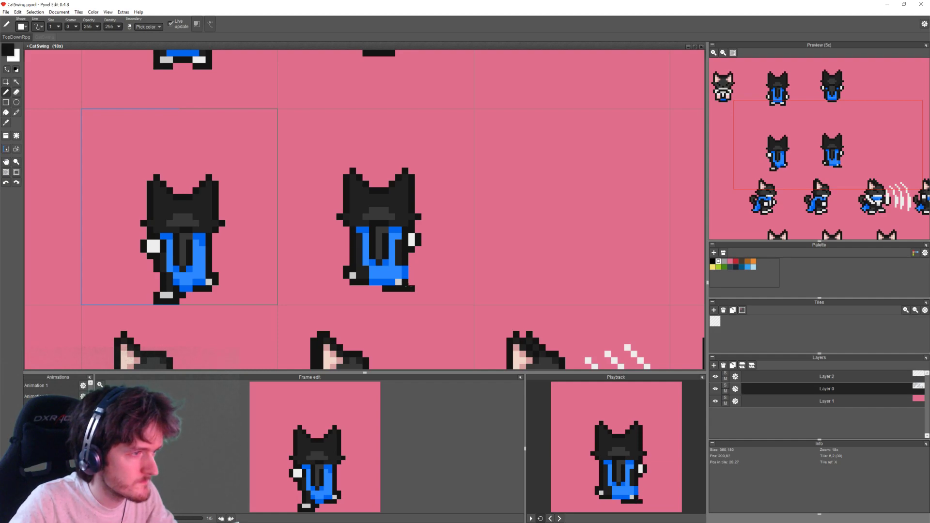
Step: Shift the second back-facing sprite's right foot one pixel right with a light grey top, erasing the leftover underside pixel
left_click_drag(411, 283, 411, 288)
right_click(401, 282)
left_click(405, 283)
key("e")
left_click(386, 288)
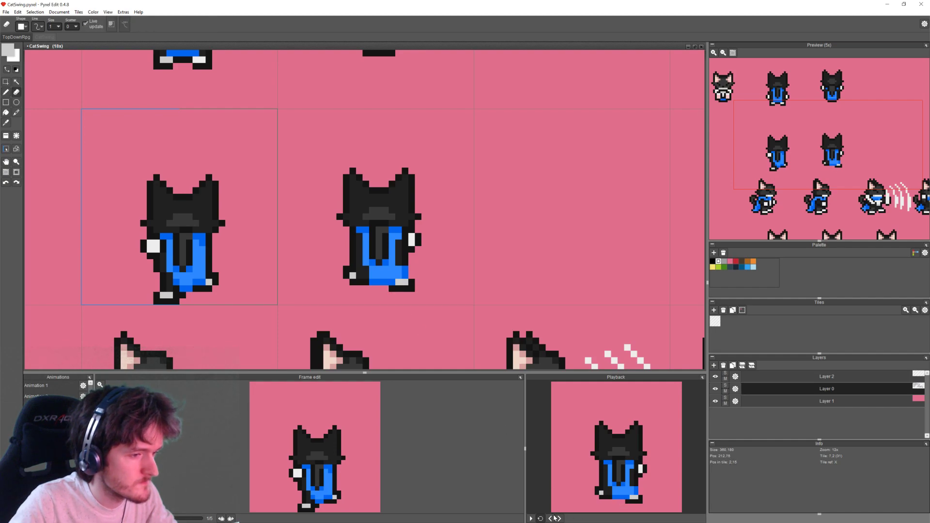
key("b")
right_click(411, 282)
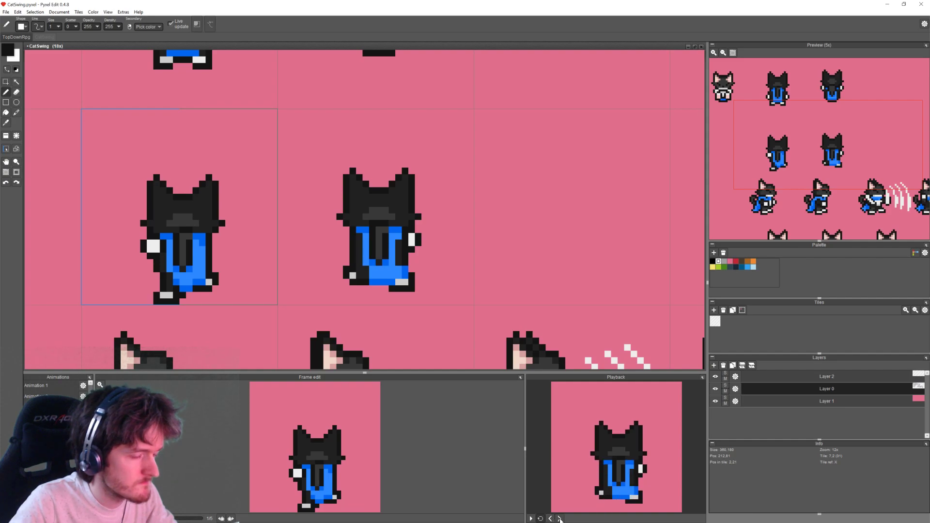
Step: Draw a small diagonal of white paw pixels beside the second back-facing sprite's left shoulder and compare the frames
right_click(412, 243)
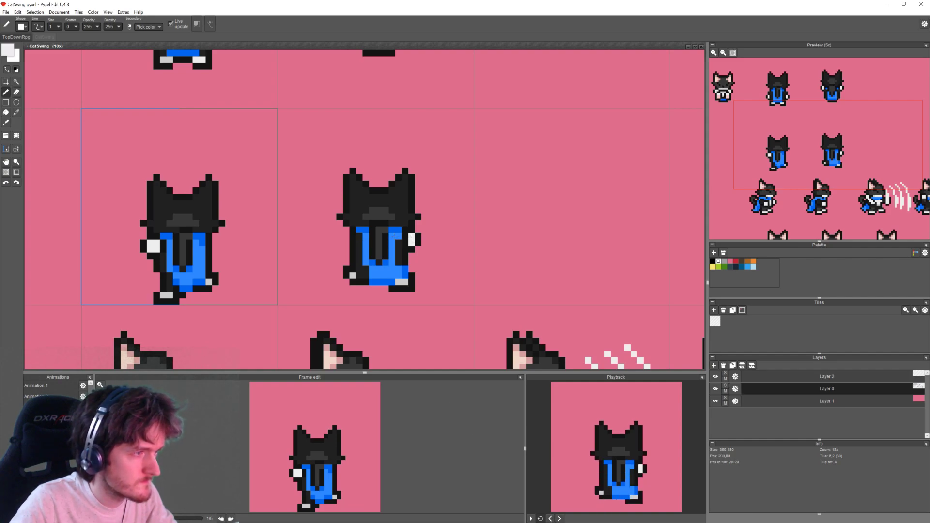
left_click(346, 231)
left_click_drag(340, 231, 334, 236)
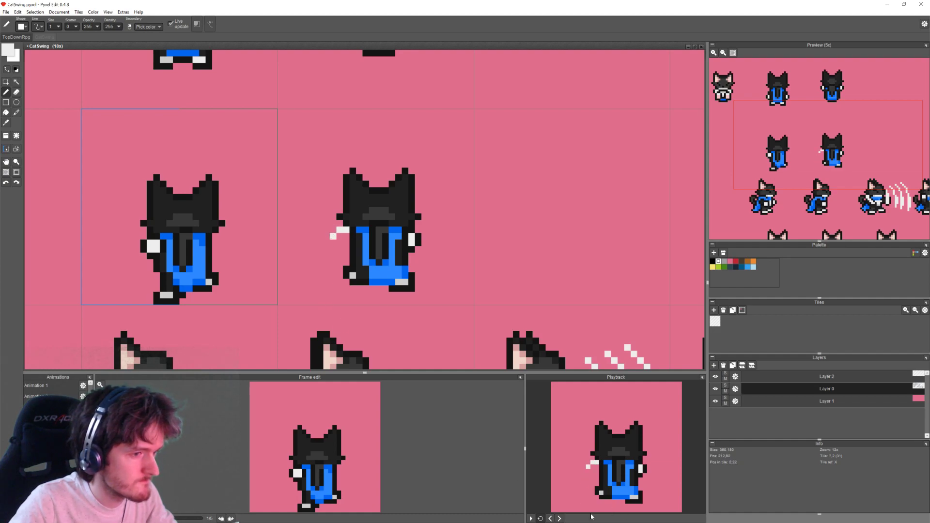
left_click(552, 519)
left_click(561, 520)
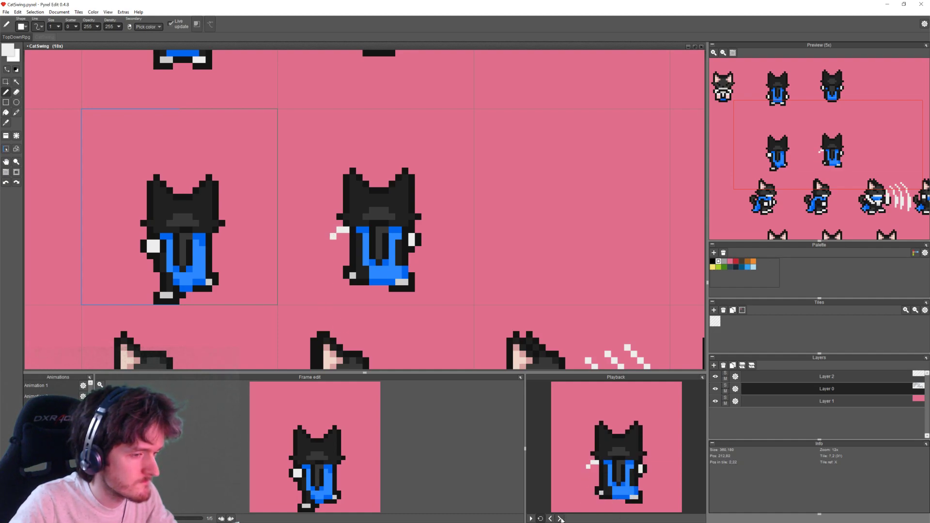
left_click(551, 519)
left_click(560, 519)
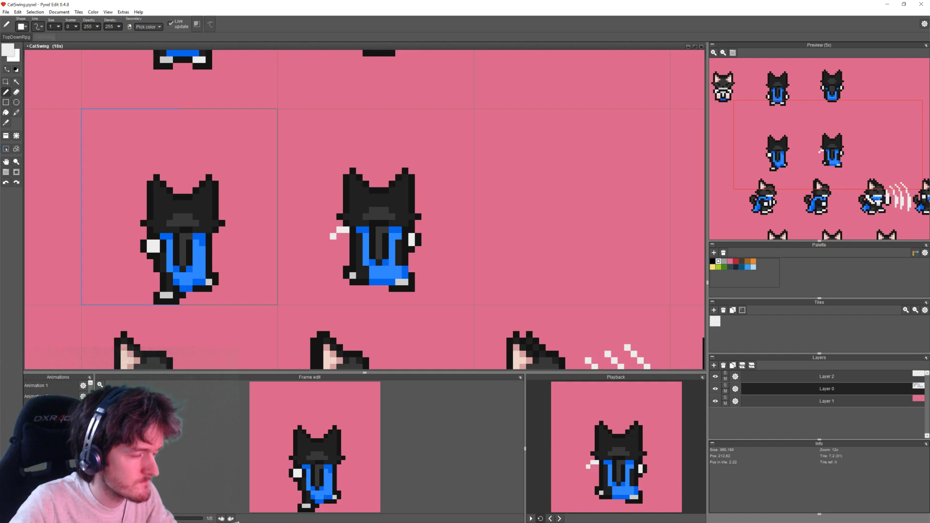
Step: Rework the right strip of the second sprite's cape in light blue with dark blue shading near the shoulder, and compare frames
left_click(394, 238, "alt")
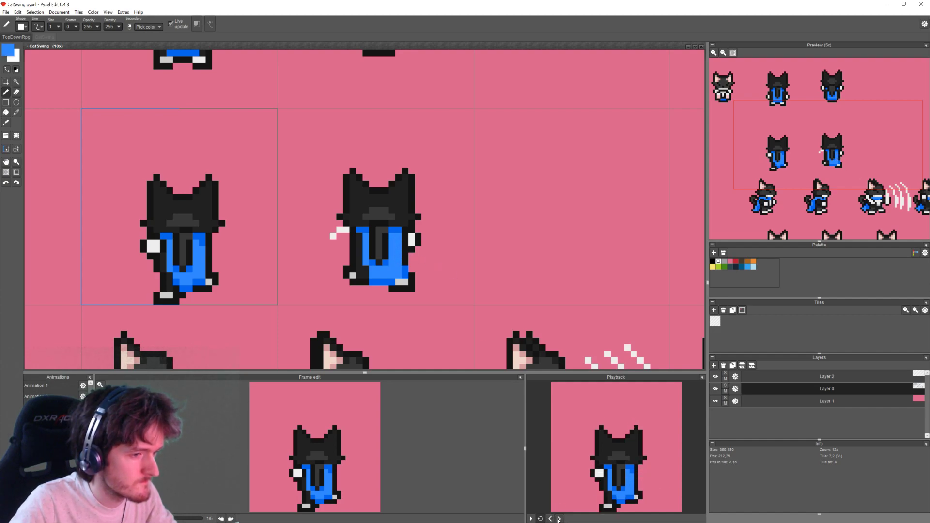
left_click(399, 230)
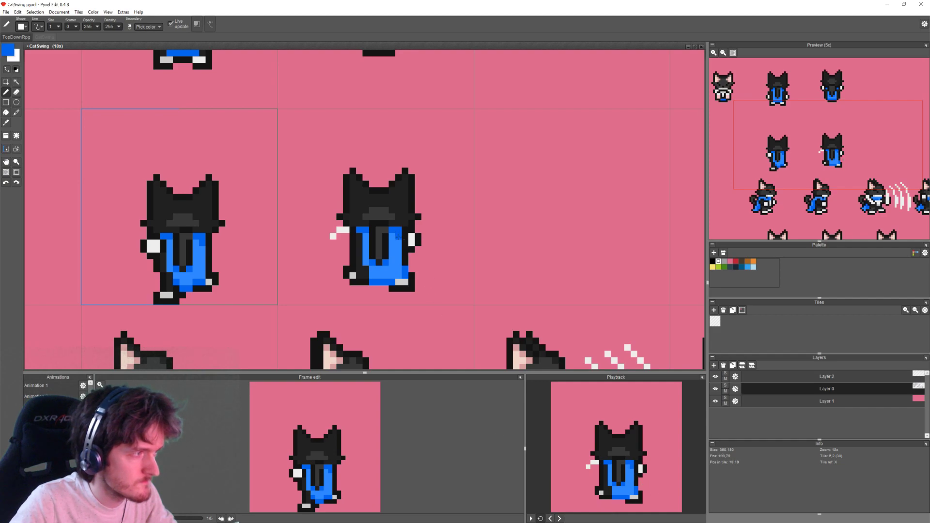
left_click(551, 520)
left_click(558, 520)
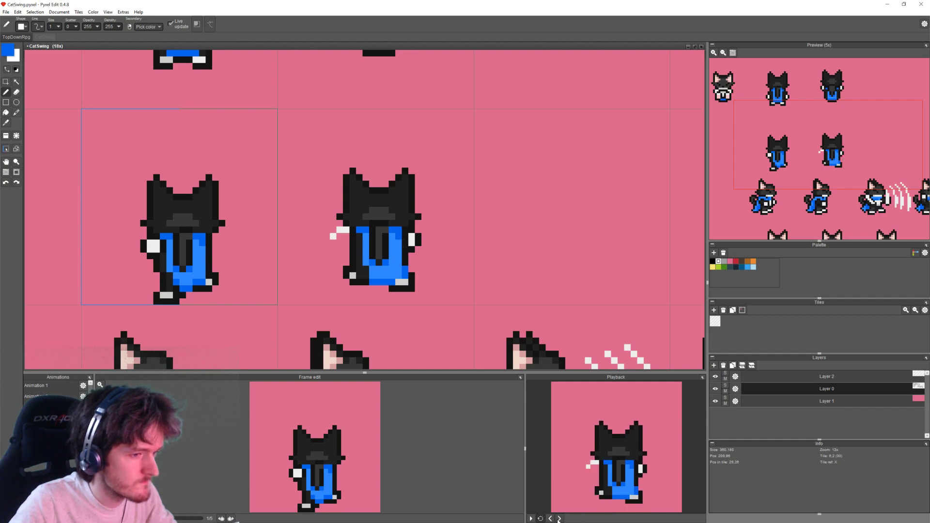
left_click(551, 519)
left_click(559, 519)
Step: Trim the second back-facing sprite's cape with black along its lower right edge and compare the frames in the playback
left_click(406, 270, "alt")
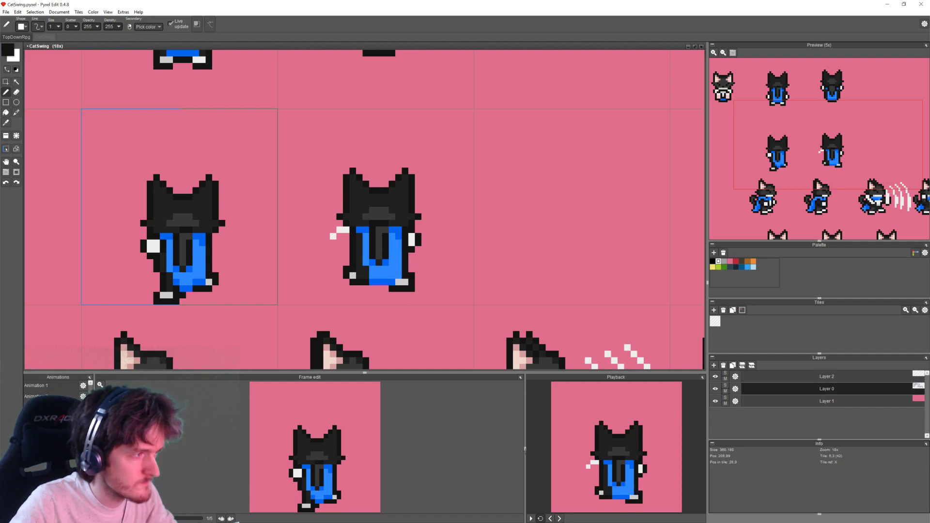
left_click(551, 520)
left_click(560, 520)
left_click(553, 520)
left_click(559, 519)
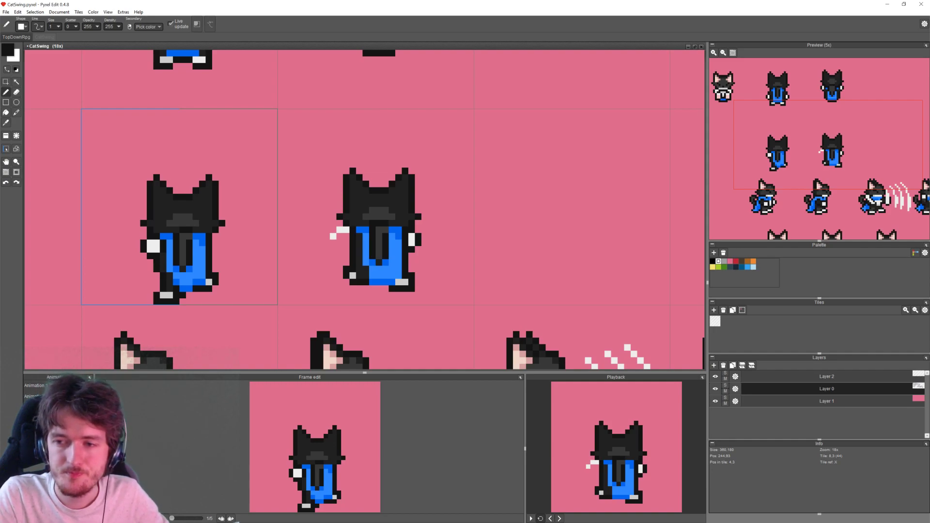
Step: Copy the entire tile of the second back-facing sprite
scroll(490, 241, "down", 2)
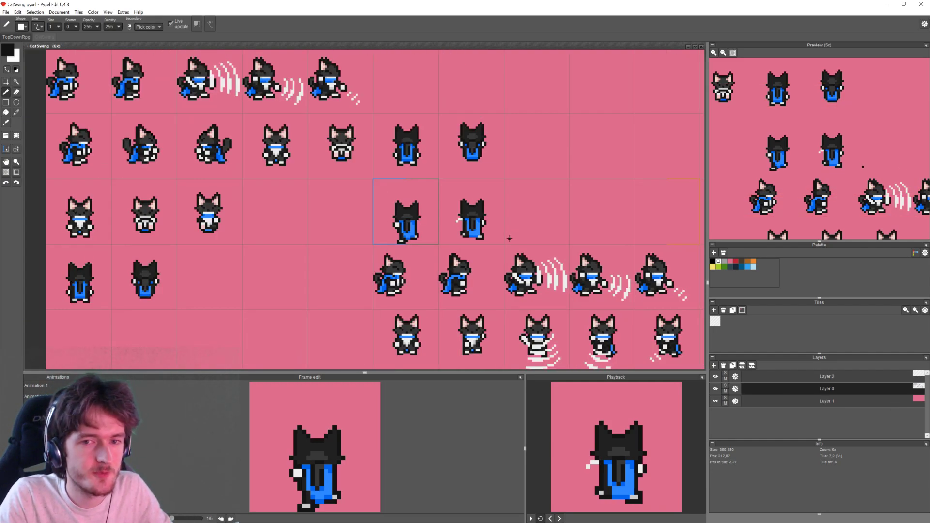
scroll(510, 244, "up", 2)
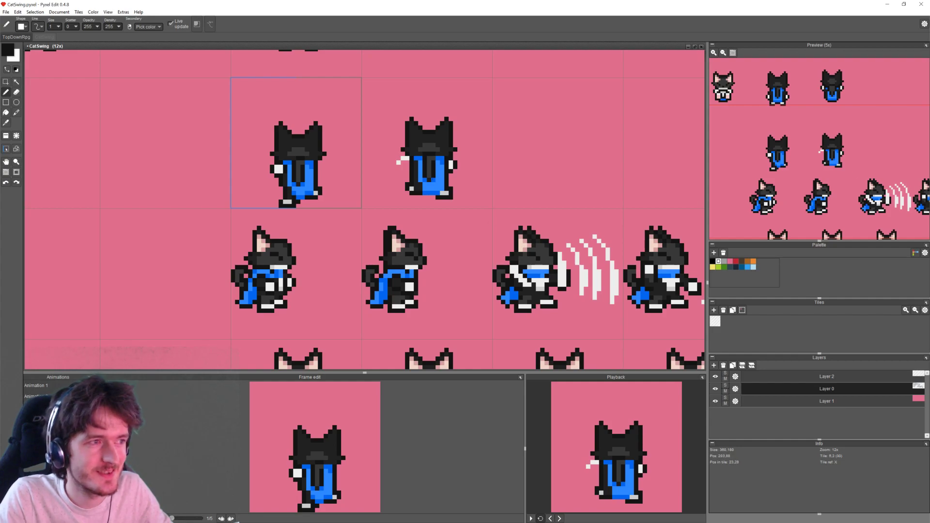
middle_click_drag(482, 175, 474, 222)
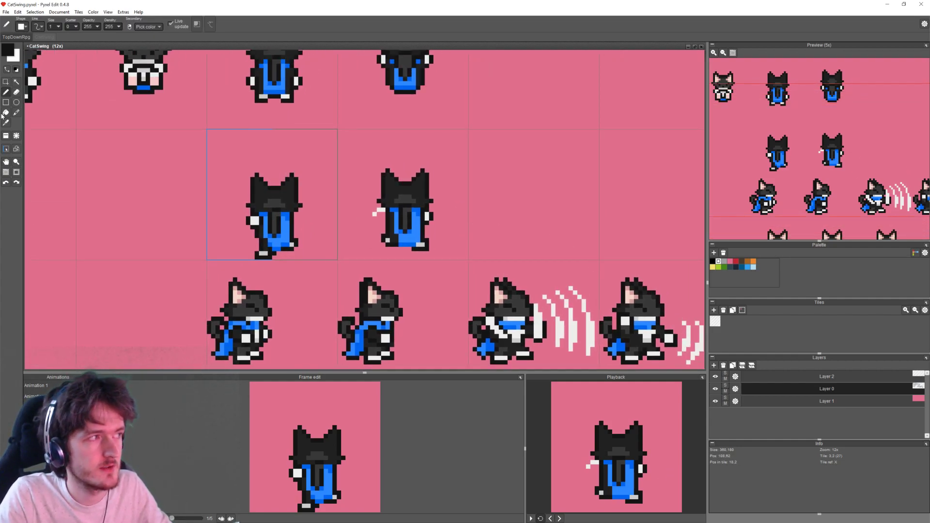
left_click(6, 82)
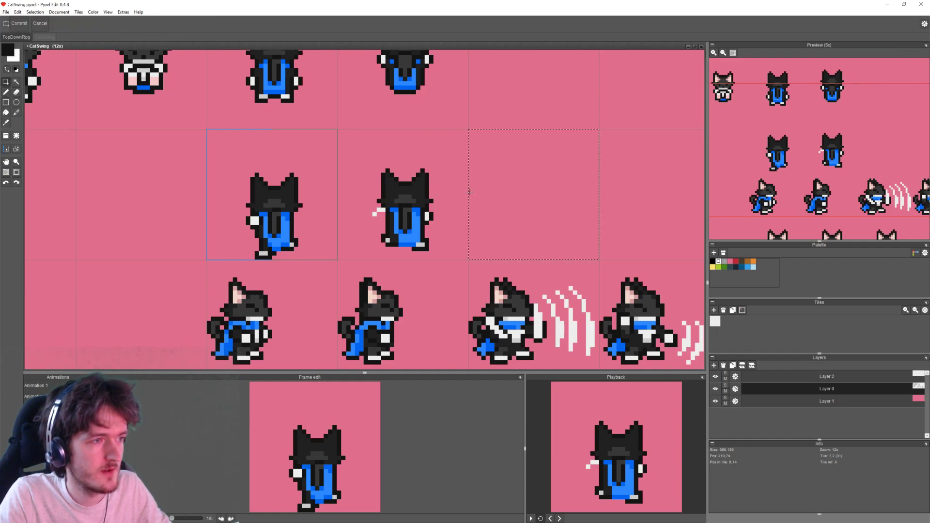
double_click(514, 223)
middle_click_drag(543, 234, 397, 225)
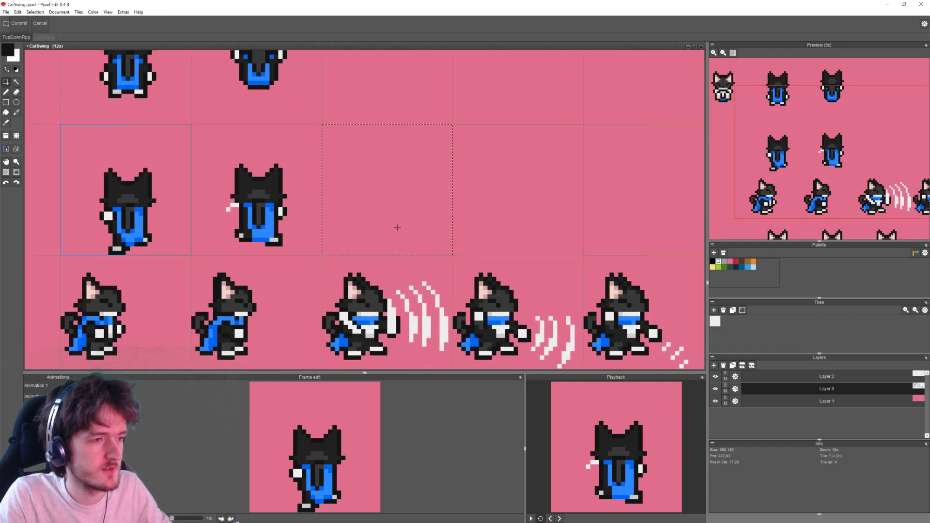
scroll(380, 231, "down", 2)
double_click(304, 241)
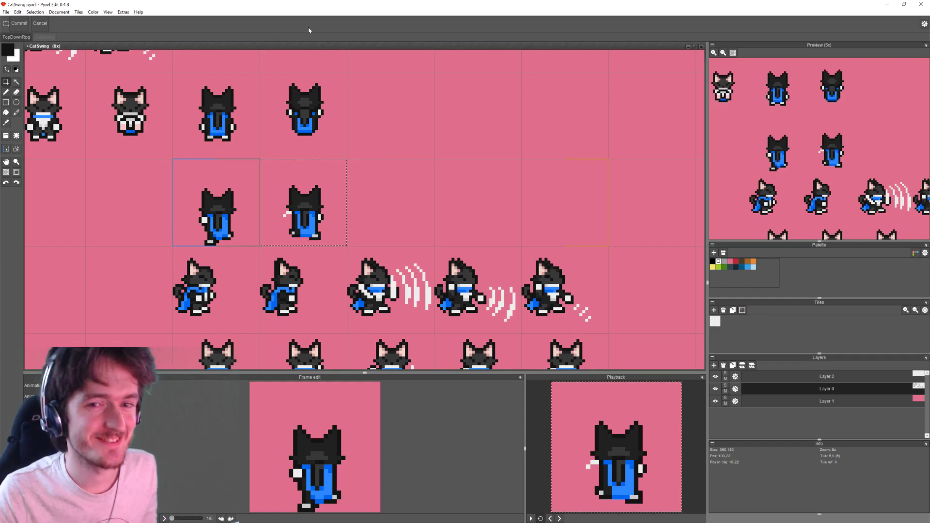
Step: Paste the copied back-facing sprite into the third, fourth and fifth tiles of the same row
mouse_move(348, 156)
middle_mouse_down()
mouse_move(343, 76)
mouse_move(390, 80)
middle_mouse_up()
scroll(390, 80, "down", 1)
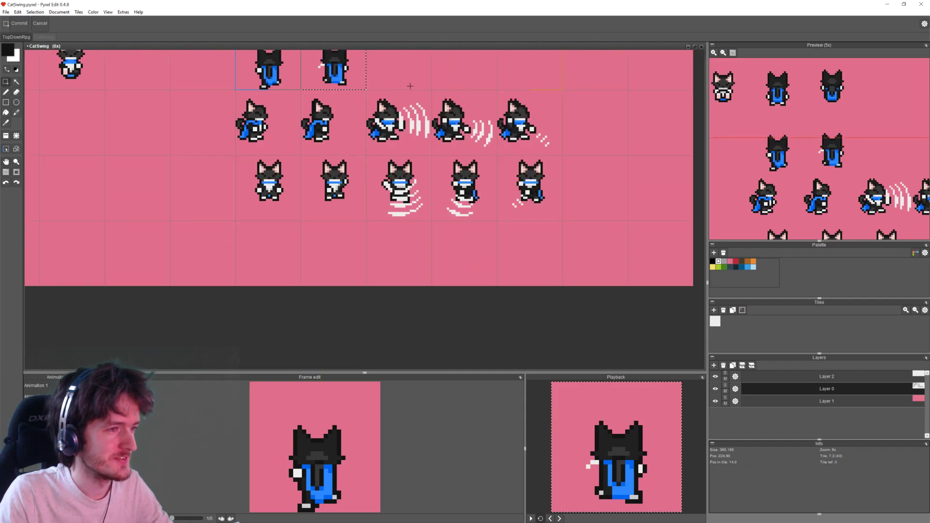
middle_click_drag(395, 47, 405, 176)
scroll(408, 185, "up", 1)
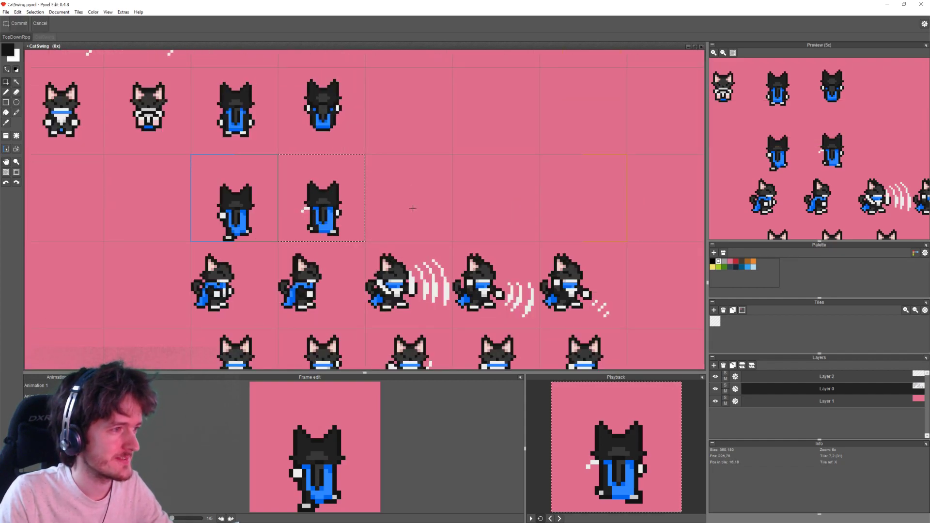
key("ctrl+v")
left_click(512, 212)
double_click(513, 212)
key("ctrl+v")
left_click(574, 227)
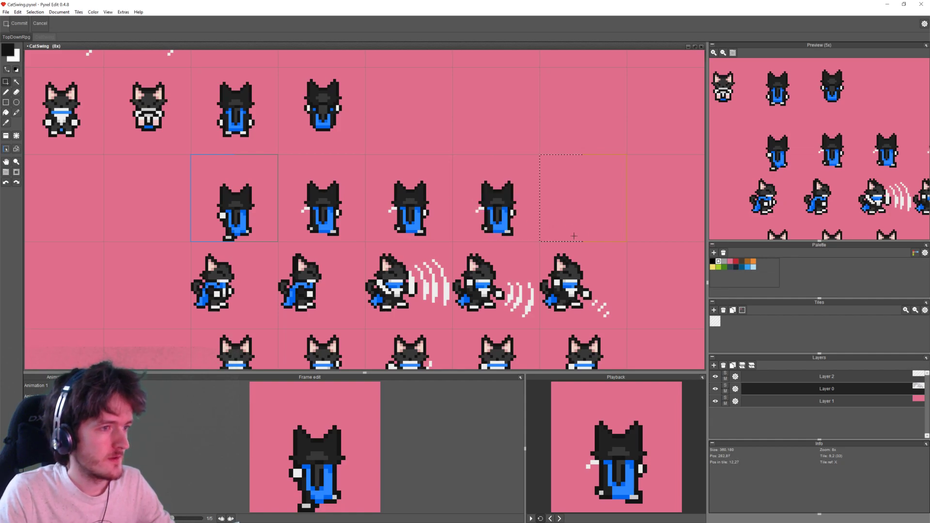
key("ctrl+v")
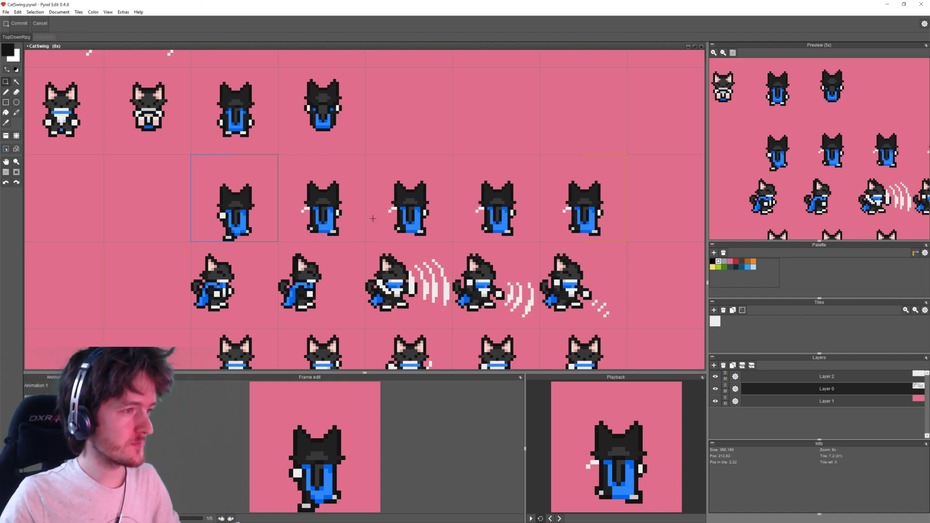
Step: Erase the white paw pixels beside the third back-facing sprite's left shoulder
scroll(368, 221, "up", 1)
scroll(360, 203, "down", 1)
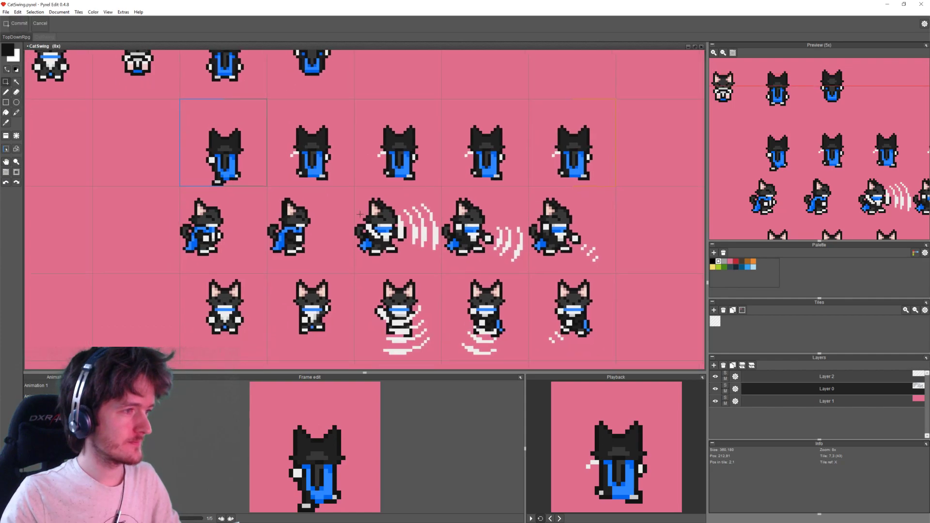
scroll(409, 162, "up", 1)
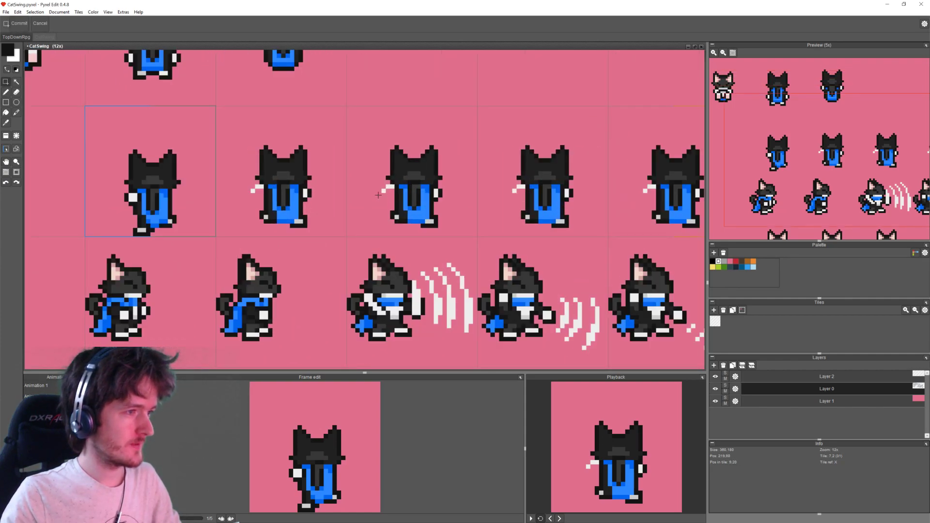
key("e")
scroll(382, 195, "up", 1)
left_click(325, 183)
key("m")
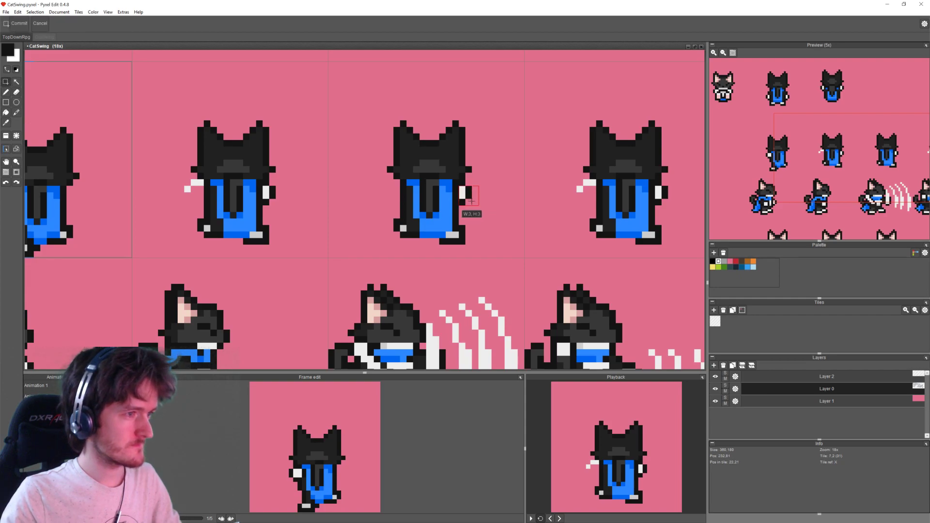
left_click_drag(459, 180, 473, 207)
left_click(499, 203)
Step: On Layer 2, duplicate the white slash arcs of the third front-facing sprite and cut the duplicate
scroll(496, 225, "down", 2)
middle_click_drag(493, 245, 459, 205)
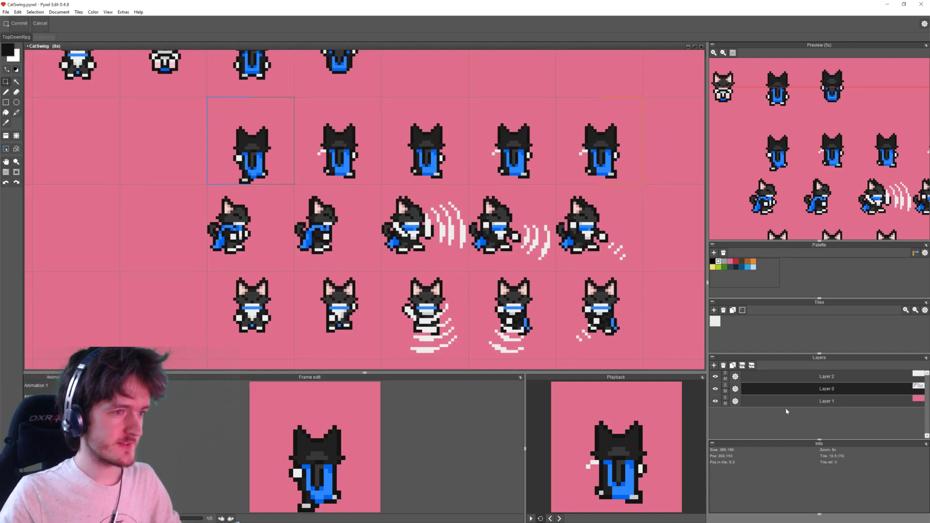
left_click(807, 381)
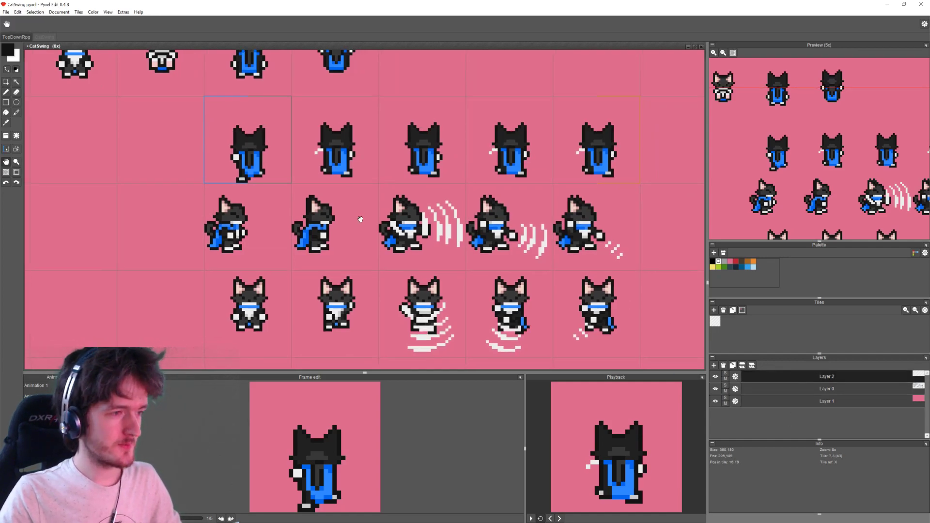
middle_click_drag(431, 262, 362, 241)
left_click_drag(335, 269, 396, 336)
left_click_drag(388, 286, 417, 92, "ctrl")
middle_click_drag(455, 90, 435, 180)
key("ctrl+x")
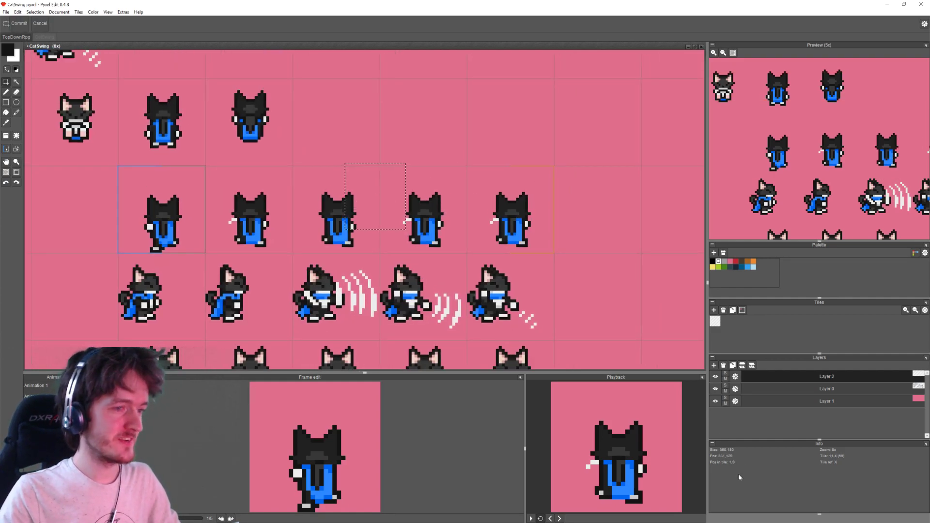
Step: Add a new layer beneath Layer 0 and paste the slash arcs onto it, flipped vertically
left_click(714, 365)
left_click_drag(776, 378, 791, 402)
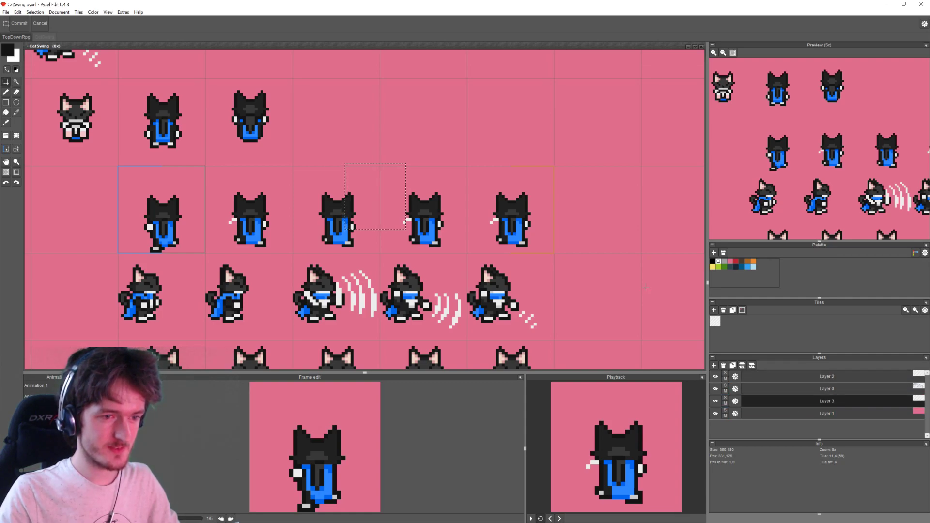
key("ctrl+v")
left_click_drag(386, 203, 440, 124)
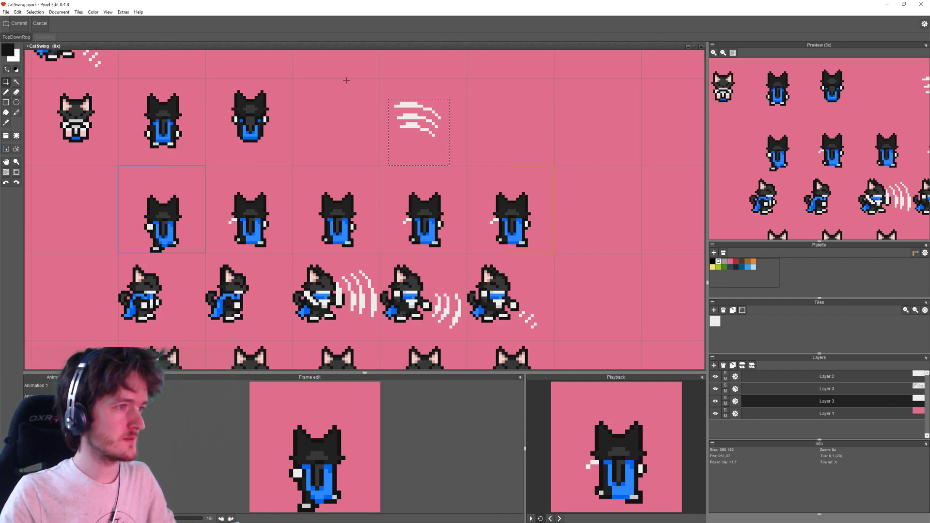
left_click_drag(429, 116, 361, 196)
middle_click_drag(394, 217, 419, 146)
Step: Mirror the pasted slash arcs horizontally and place them around the second back-facing sprite's head and left side
key("shift+h")
left_click_drag(402, 151, 396, 147)
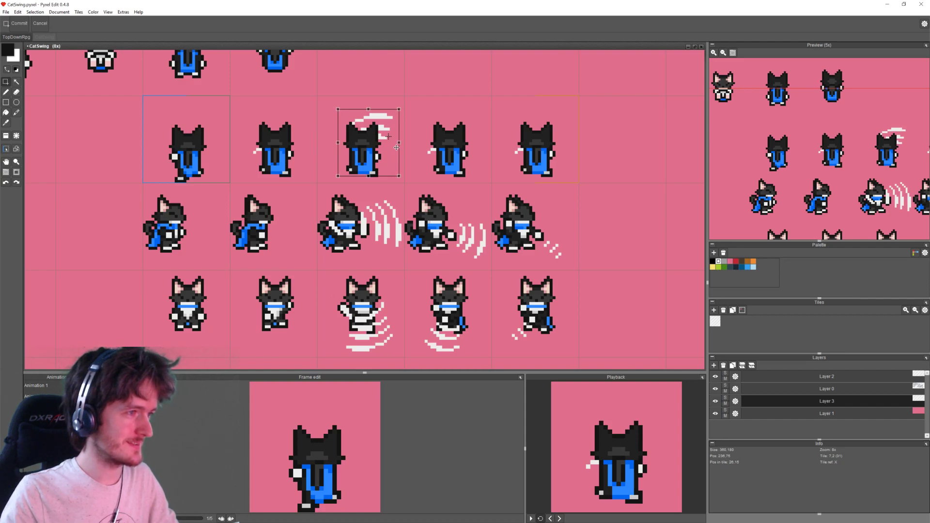
left_click_drag(396, 147, 295, 145)
key("shift+h")
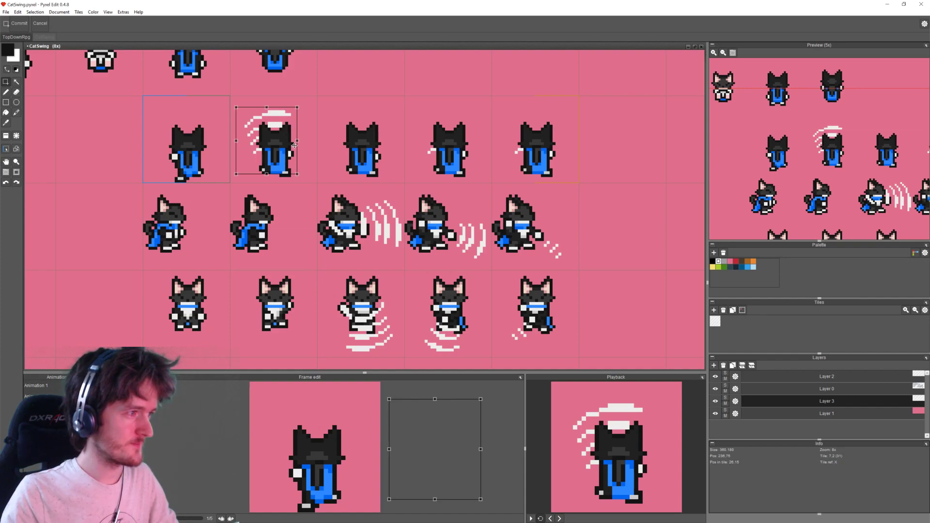
left_click_drag(297, 148, 296, 148)
key("Return")
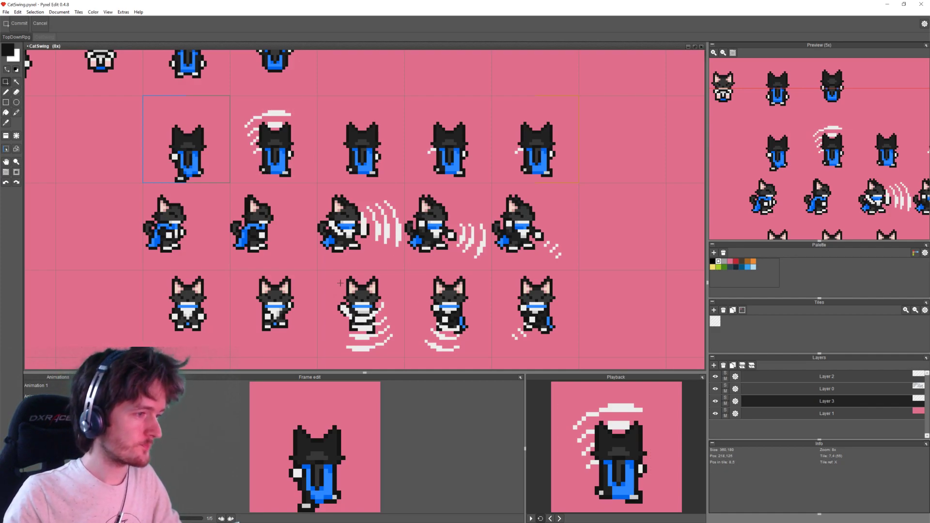
Step: Copy the fourth front-facing sprite's slash arcs from Layer 2 to Layer 3, flipped to curve over the third back-facing sprite's head
left_click_drag(343, 294, 401, 360)
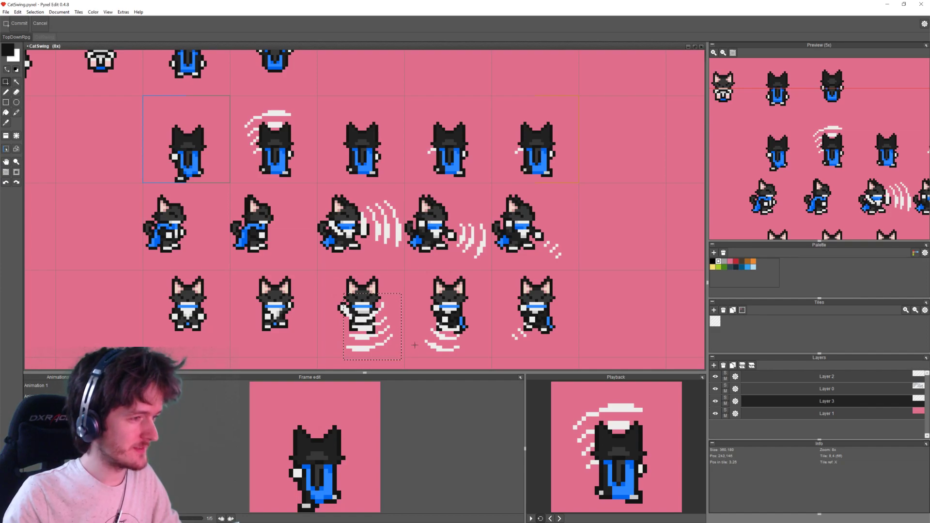
mouse_move(420, 306)
left_mouse_down()
mouse_move(477, 358)
mouse_move(361, 209)
mouse_move(358, 104)
left_mouse_up()
left_click(809, 379)
left_click(812, 403)
key("h")
key("v")
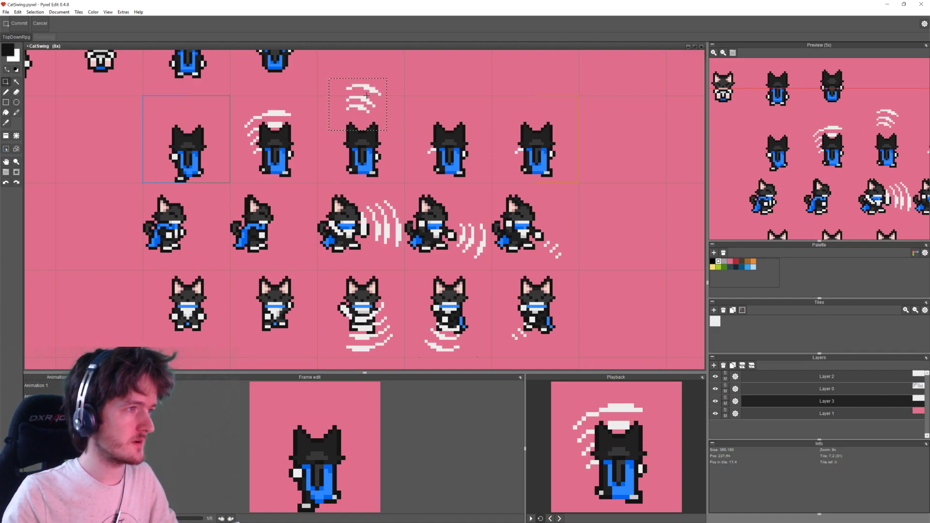
key("ctrl+t")
left_click_drag(384, 114, 392, 140)
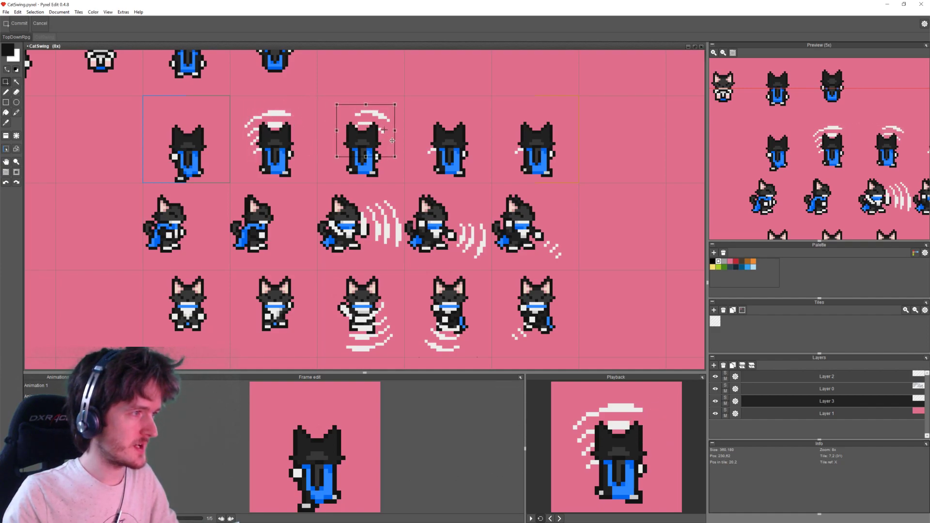
left_click(321, 131)
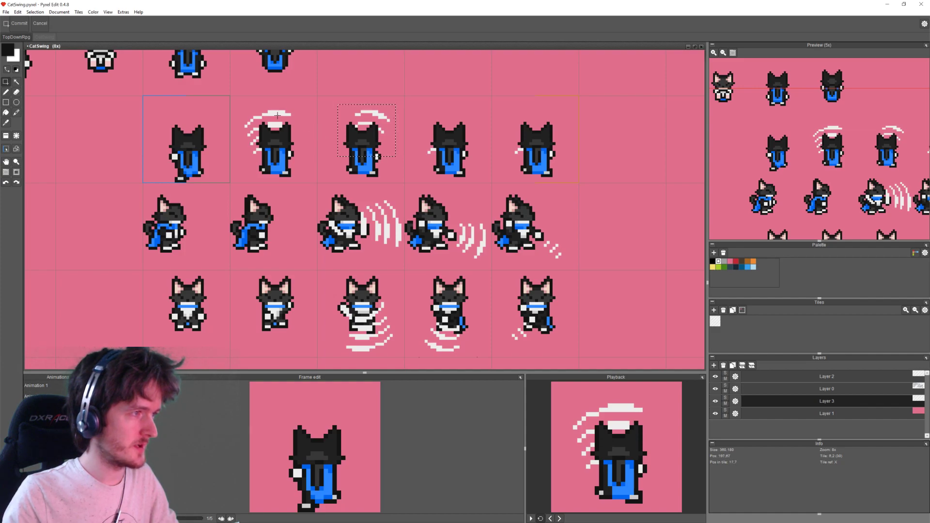
left_click_drag(273, 110, 392, 155)
left_click_drag(394, 112, 405, 133)
left_click_drag(298, 112, 316, 135)
left_click_drag(376, 190, 380, 191)
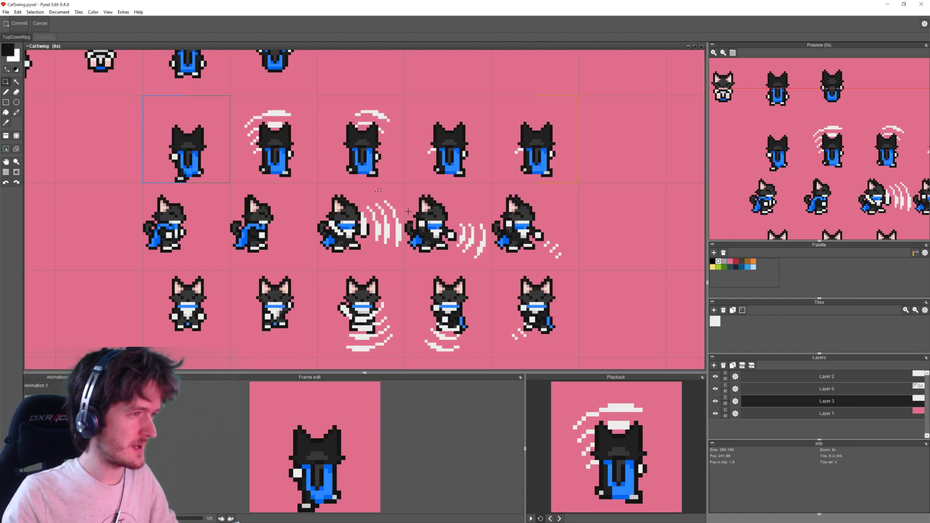
middle_click_drag(408, 211, 393, 186)
middle_click_drag(455, 223, 449, 221)
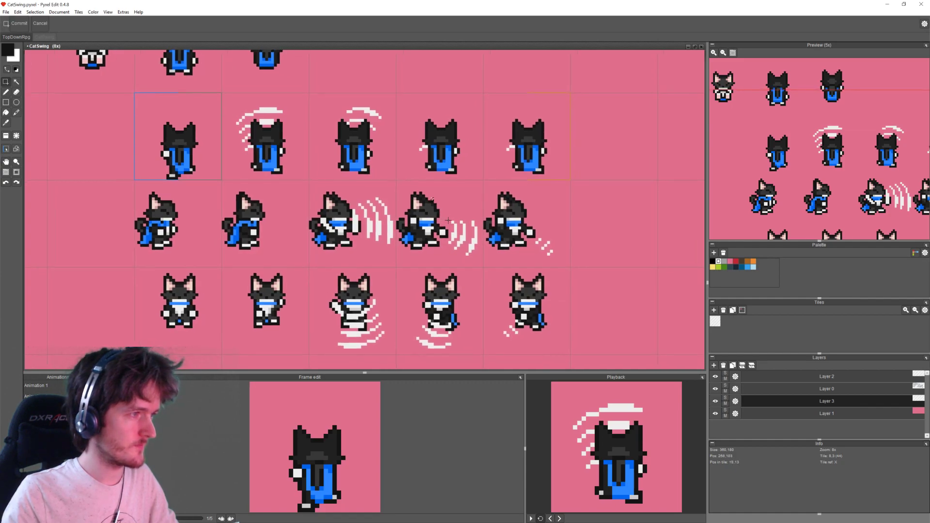
Step: Step back and forth through the playback to compare the slash arcs in the second and third back-facing frames
left_click(560, 518)
left_click(550, 519)
left_click(559, 519)
left_click(551, 519)
left_click(559, 519)
left_click(560, 519)
left_click(550, 519)
left_click(550, 519)
left_click(560, 519)
left_click(551, 519)
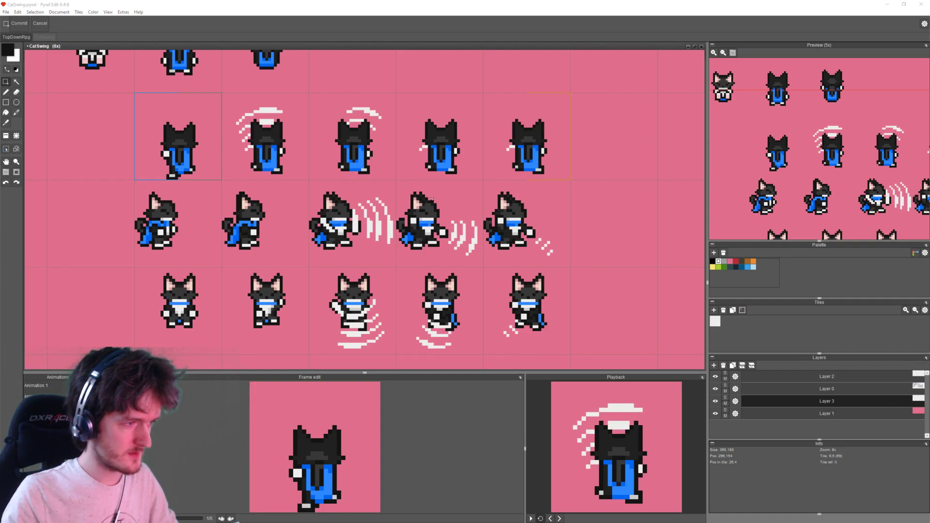
Step: Nudge the slash arcs above the third back-facing sprite's head one pixel left
left_click_drag(312, 344, 337, 357)
left_click_drag(396, 338, 416, 349)
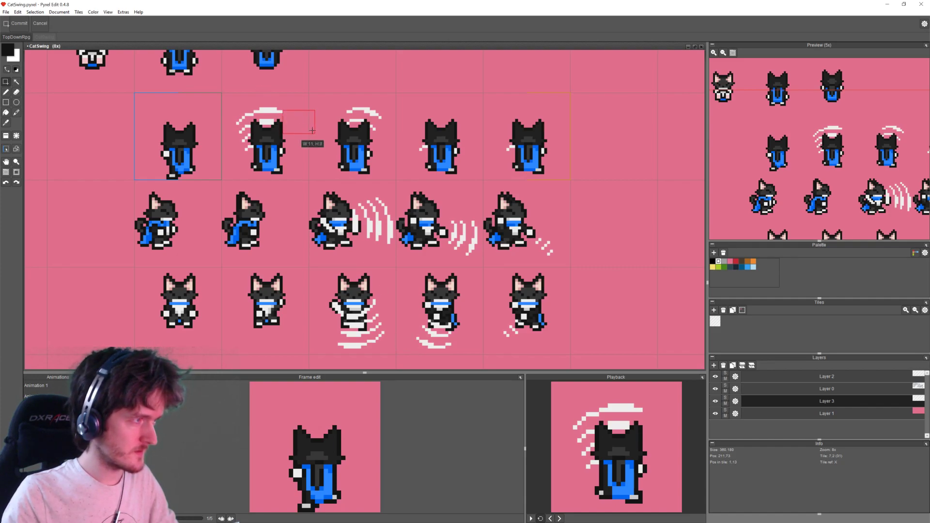
left_click_drag(382, 117, 396, 123)
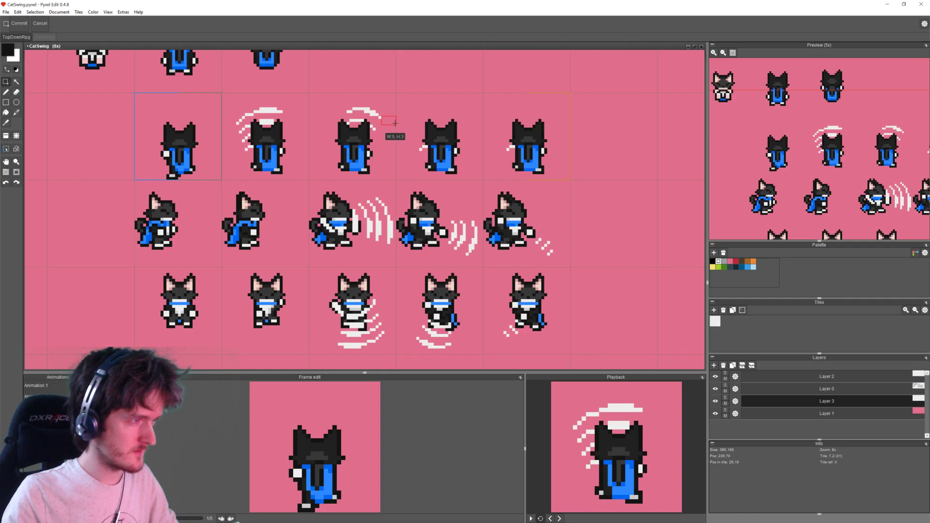
left_click_drag(314, 86, 388, 137)
left_click(398, 134)
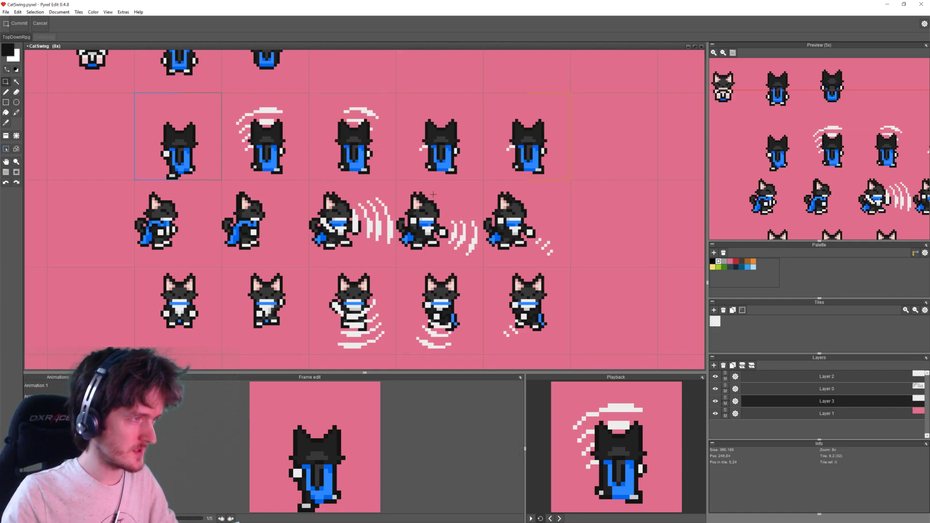
Step: Step through the playback frames to check how the shifted slash arcs follow on from the second frame
left_click(560, 519)
left_click(551, 520)
left_click(560, 520)
left_click(551, 520)
left_click(561, 520)
left_click(559, 519)
left_click(551, 519)
left_click(551, 519)
left_click(552, 520)
left_click(558, 519)
left_click(560, 520)
left_click(560, 519)
left_click(560, 520)
Step: Copy the fifth front-facing sprite's slash marks from Layer 2 to Layer 3, flipped and placed beside the fourth back-facing sprite's right ear
middle_click_drag(443, 235, 382, 190)
left_click_drag(428, 254, 480, 315)
left_click(816, 379)
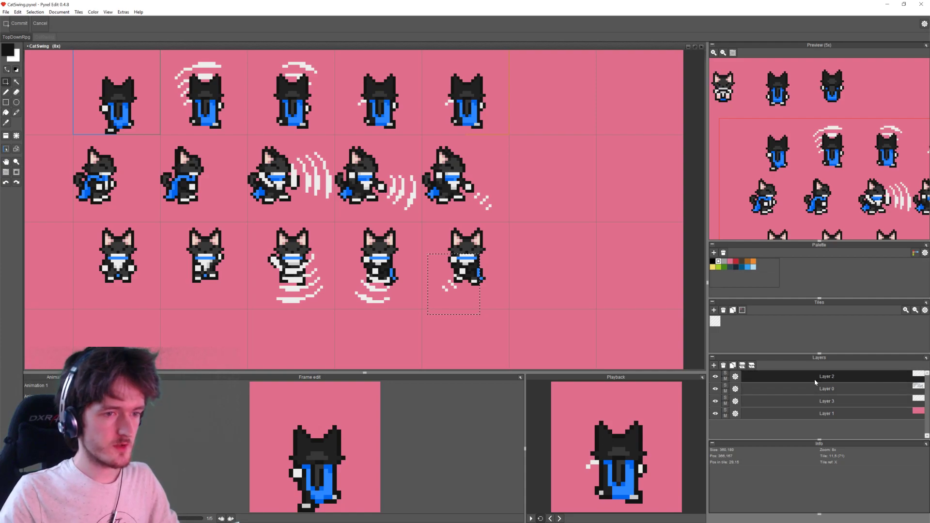
left_click(819, 398)
key("ctrl+d")
middle_click_drag(423, 125, 435, 193)
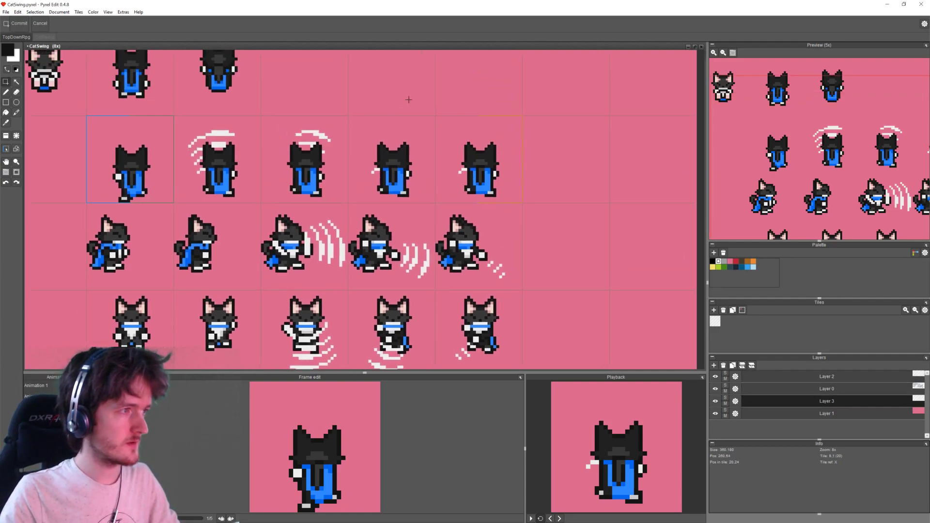
key("ctrl+v")
left_click_drag(452, 180, 430, 174)
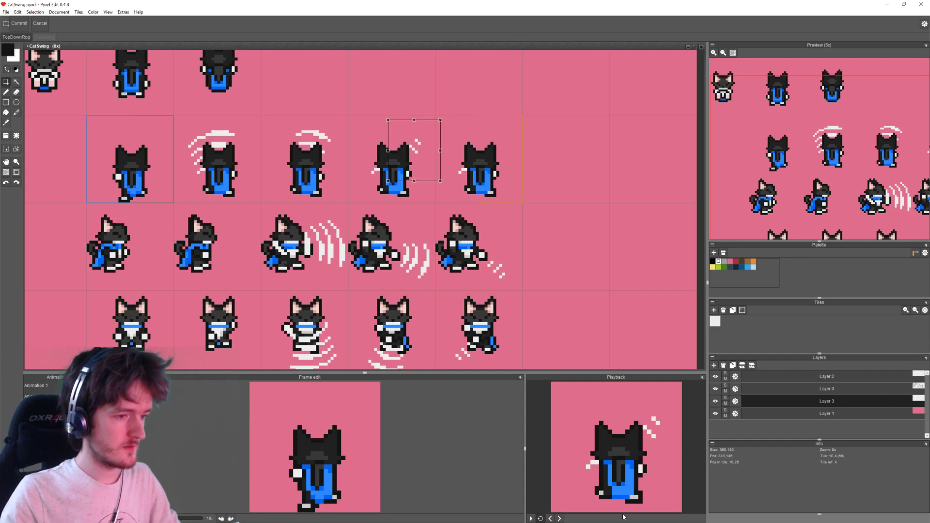
Step: Step back and forth through the playback to compare the fourth back-facing frame's slash marks with the neighbouring frames
left_click(554, 519)
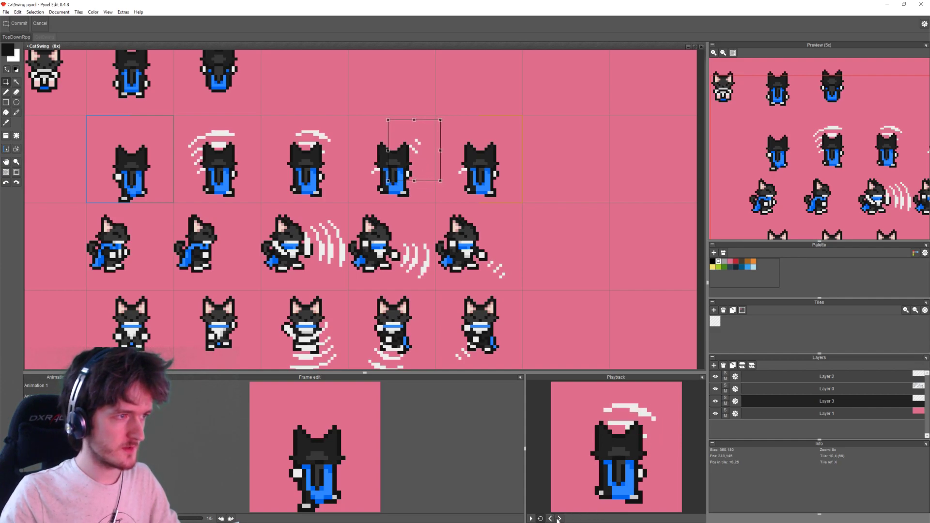
scroll(419, 118, "down", 1)
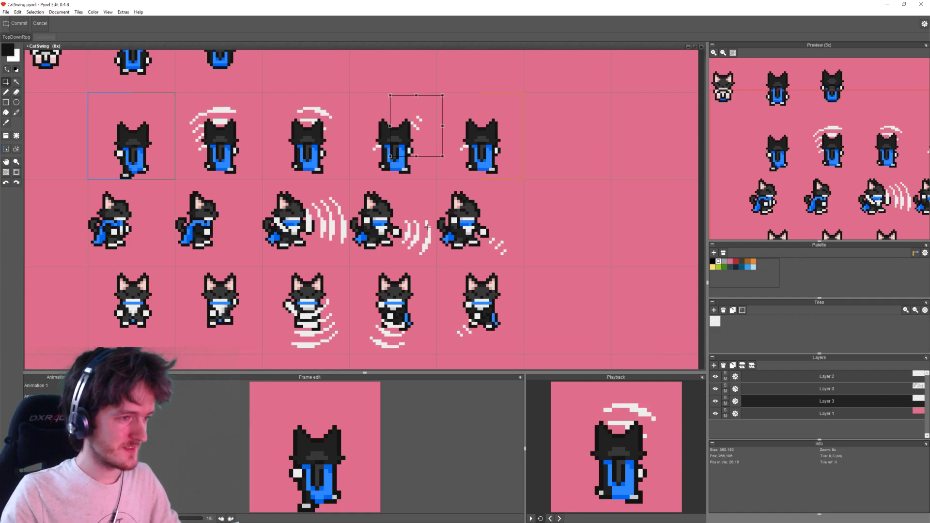
left_click(560, 519)
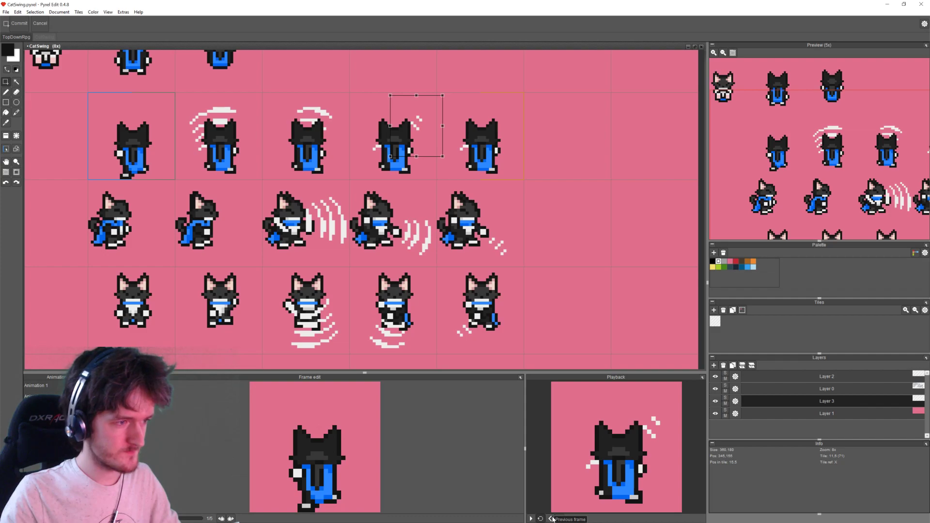
left_click(552, 518)
left_click(553, 519)
left_click(562, 519)
left_click(562, 519)
left_click(562, 519)
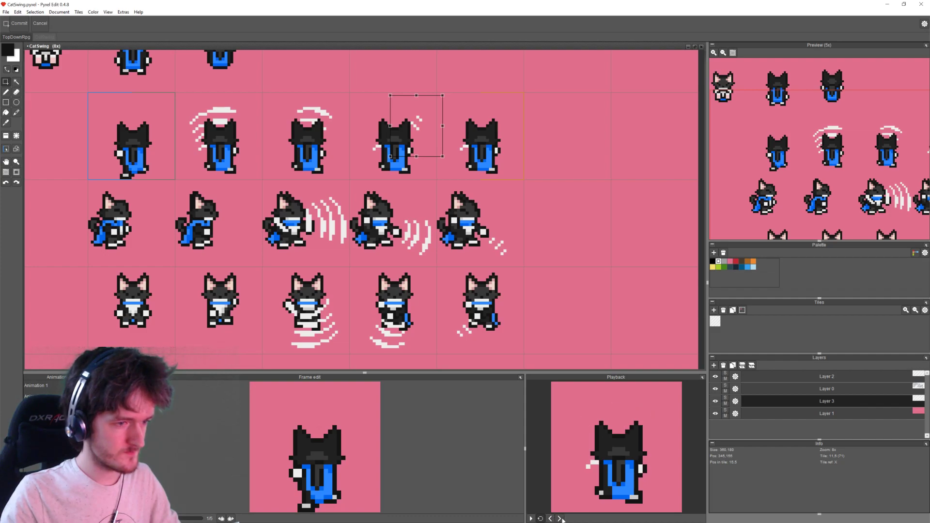
left_click(552, 519)
left_click(560, 519)
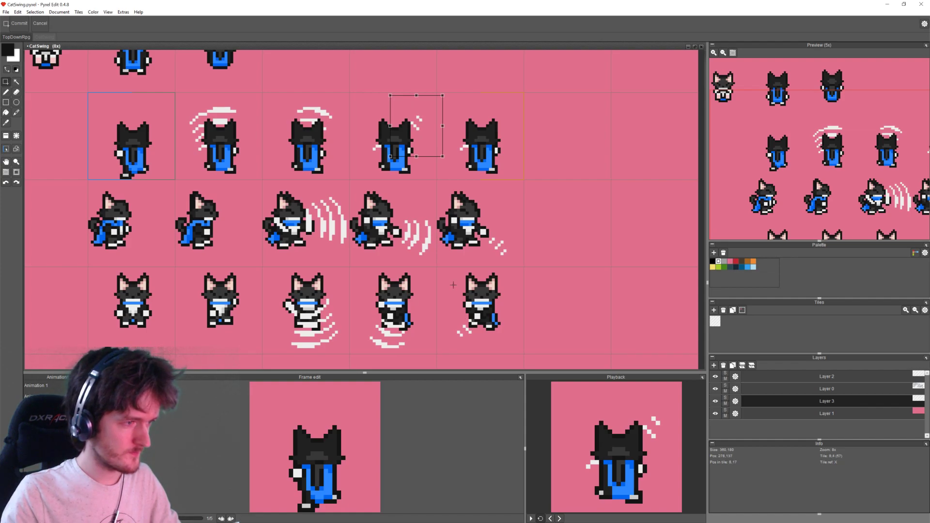
Step: Nudge the slash marks beside the fourth back-facing sprite's ear one pixel left and one pixel up
key("Left")
key("Up")
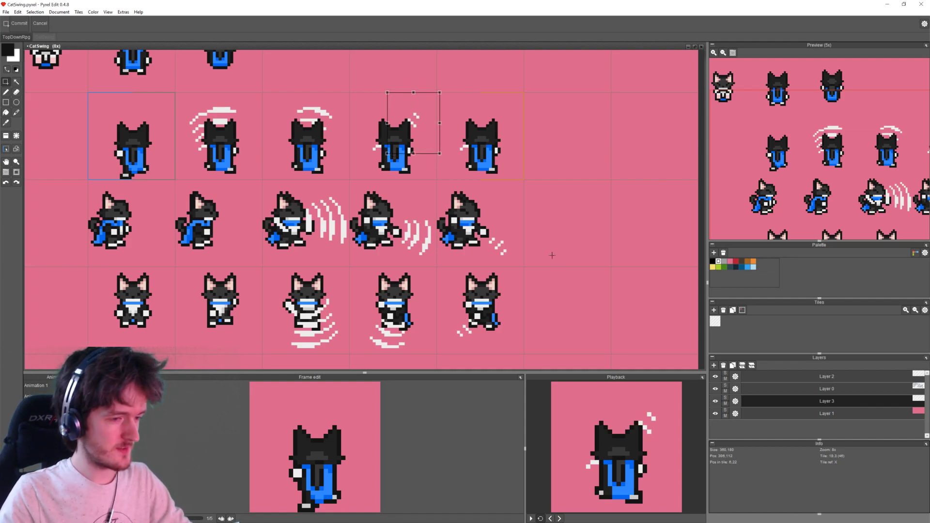
left_click(551, 519)
left_click(560, 520)
left_click(560, 520)
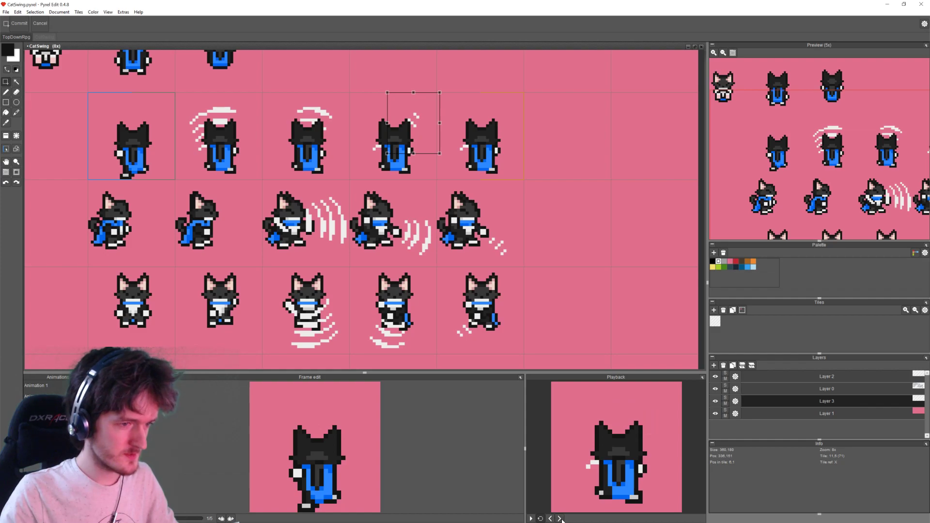
Step: Step through all playback frames to check how the nudged slash marks continue the swing
left_click(551, 519)
left_click(551, 519)
left_click(551, 520)
left_click(551, 519)
left_click(551, 519)
left_click(560, 519)
double_click(560, 519)
left_click(561, 519)
left_click(560, 520)
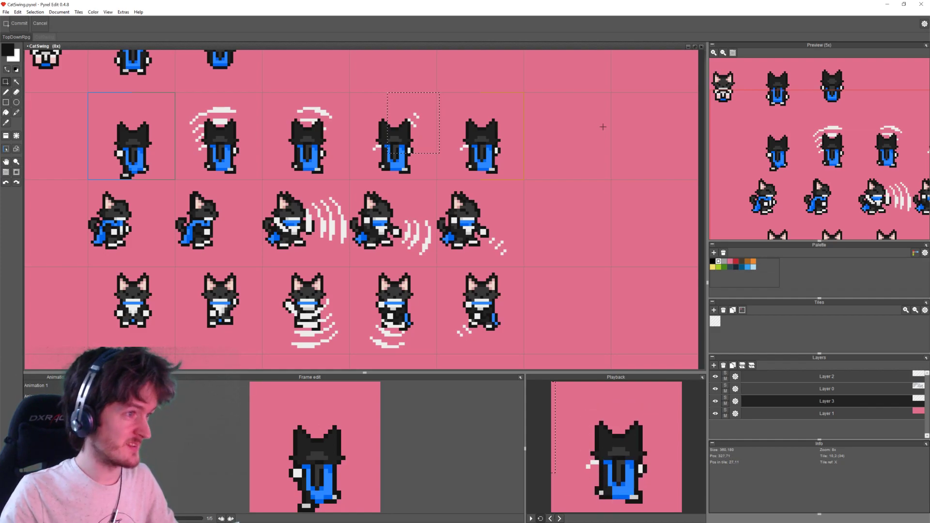
Step: On Layer 0, widen the left side of the third back-facing sprite's cape with light blue Pen pixels
scroll(384, 68, "up", 4)
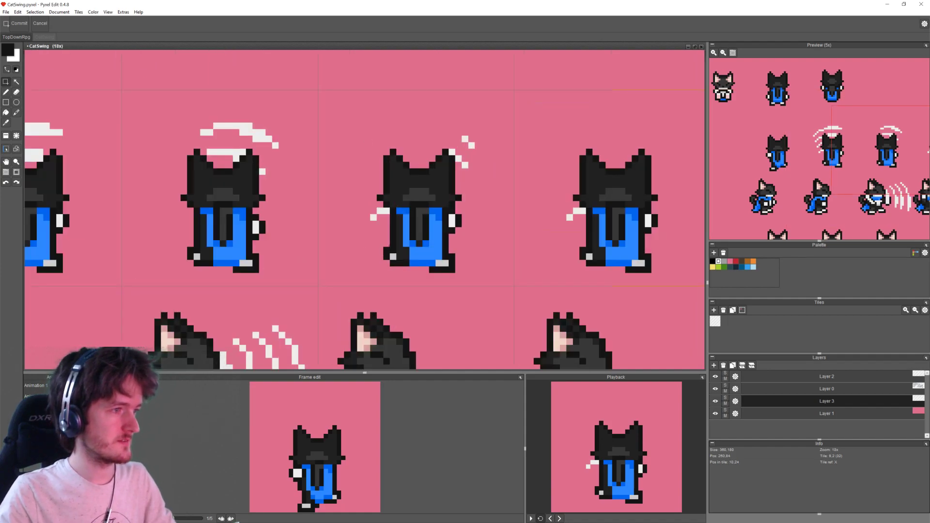
scroll(426, 232, "down", 3)
left_click(761, 388)
scroll(366, 221, "up", 2)
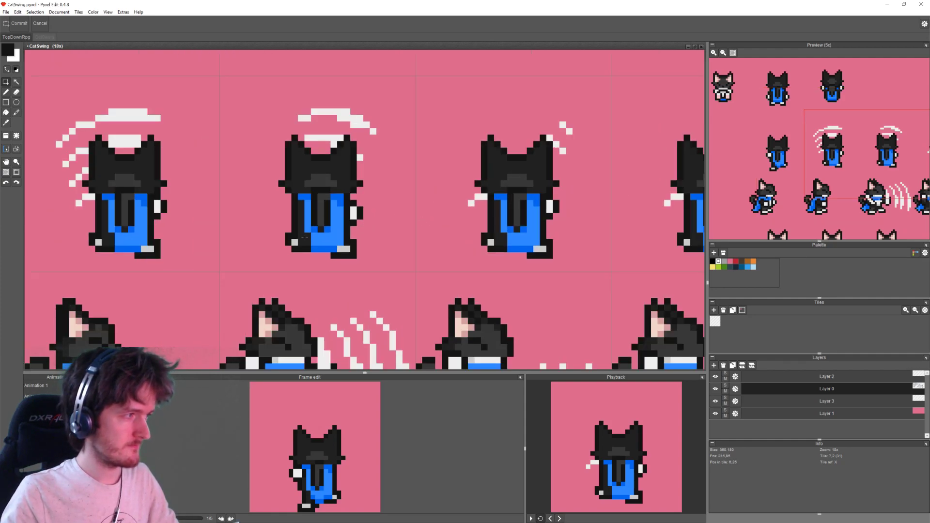
key("space")
scroll(240, 215, "up", 1)
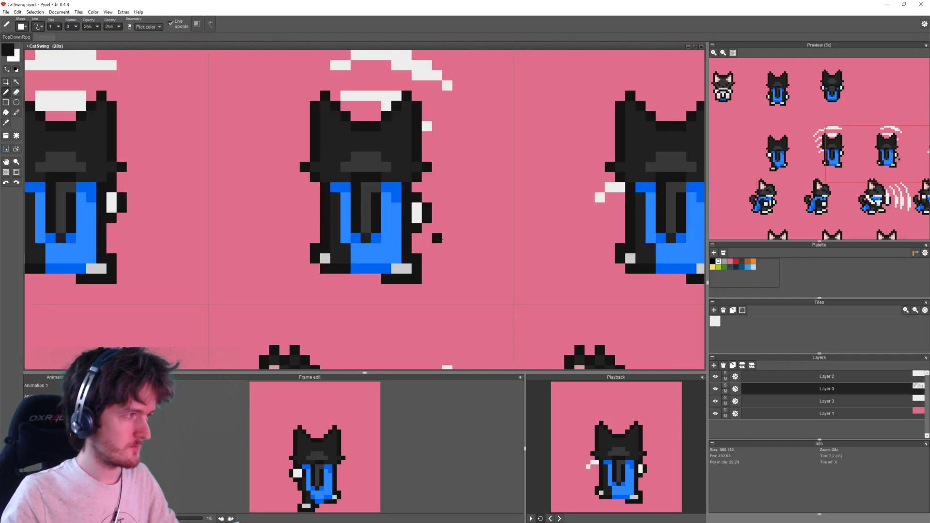
scroll(427, 242, "down", 2)
left_click_drag(420, 219, 407, 193)
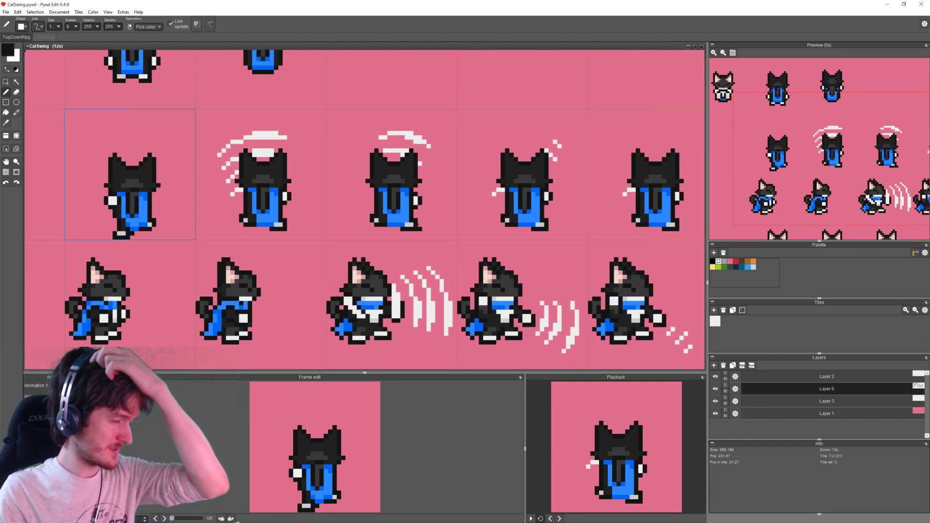
scroll(414, 222, "up", 3)
left_click(345, 174, "alt")
left_click_drag(347, 175, 348, 203)
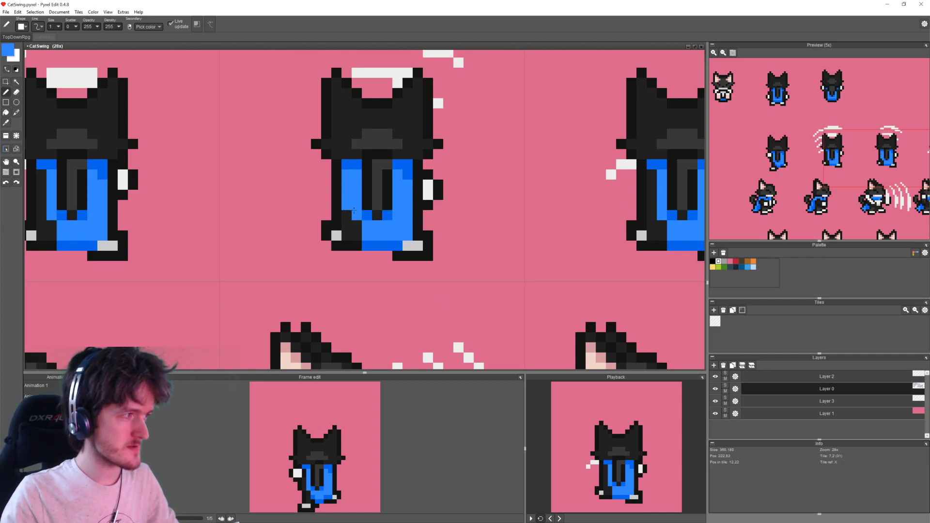
scroll(367, 233, "down", 3)
scroll(363, 230, "up", 1)
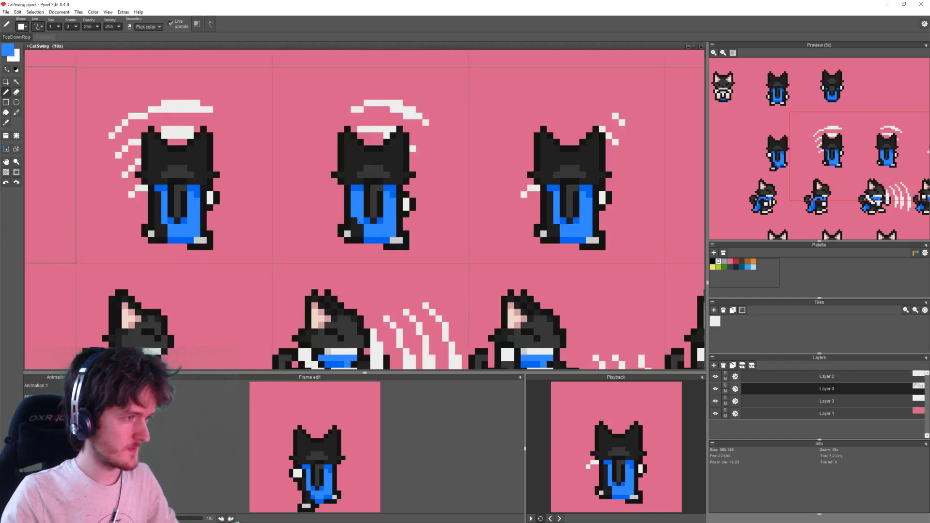
Step: Rework the right side of the third back-facing sprite's cape with darker blue and dark body pixels, undoing the last stray pen stroke
left_click(365, 240, "alt")
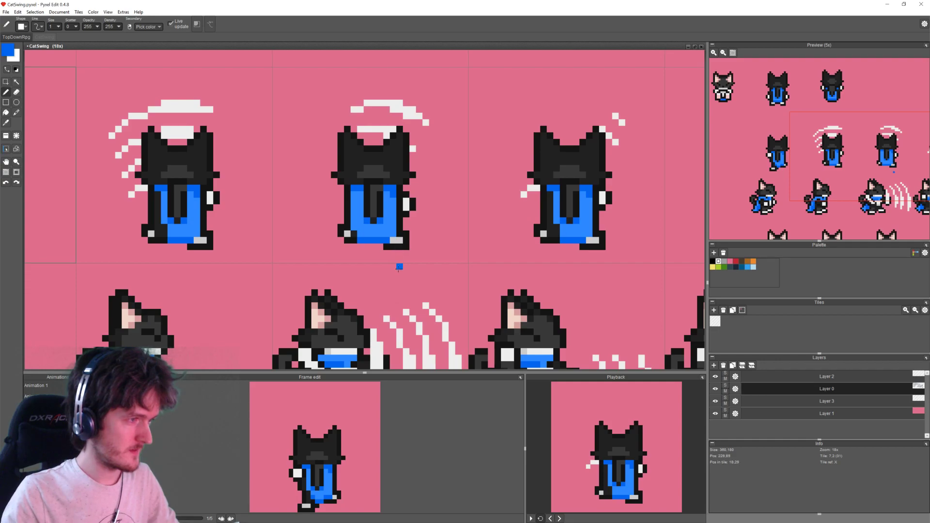
scroll(398, 272, "down", 3)
scroll(398, 269, "up", 2)
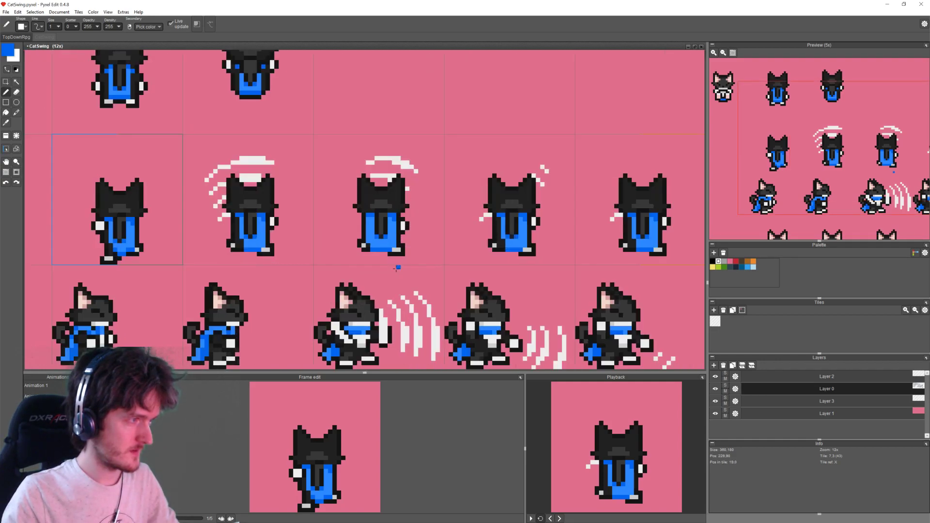
scroll(386, 239, "up", 1)
left_click(403, 197, "alt")
left_click(391, 203, "alt")
left_click(397, 195, "alt")
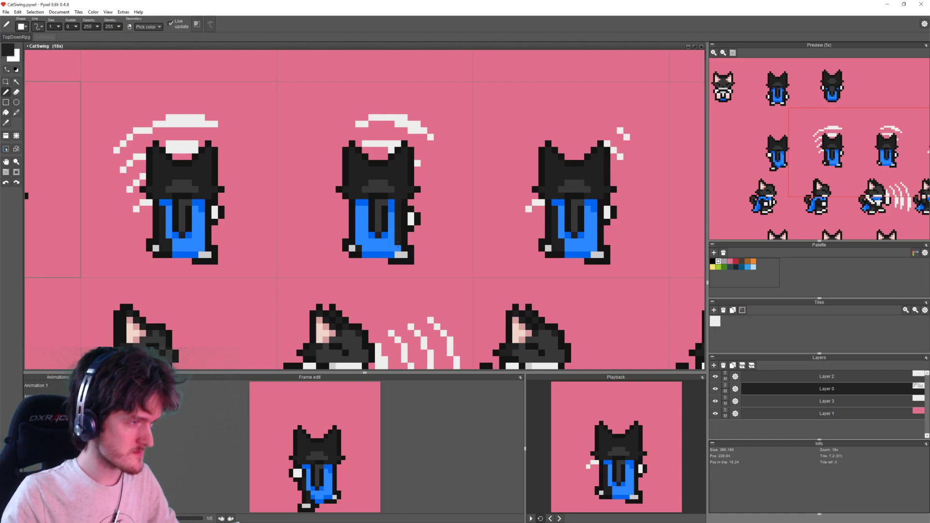
left_click(390, 201, "alt")
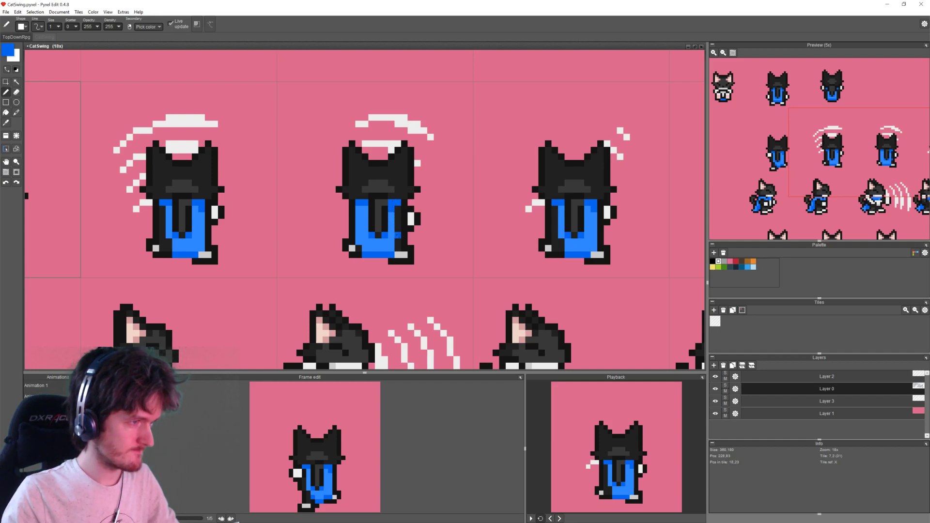
key("ctrl+z")
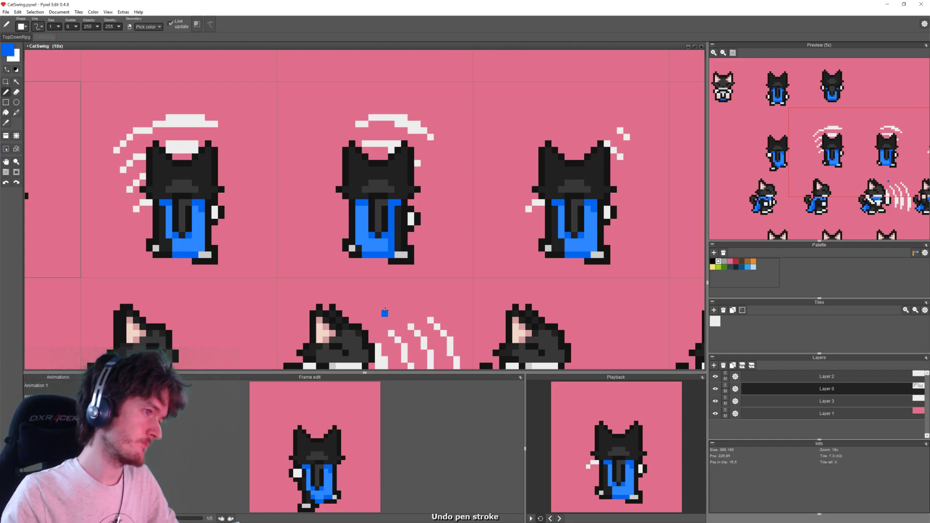
scroll(387, 302, "down", 3)
scroll(394, 300, "up", 3)
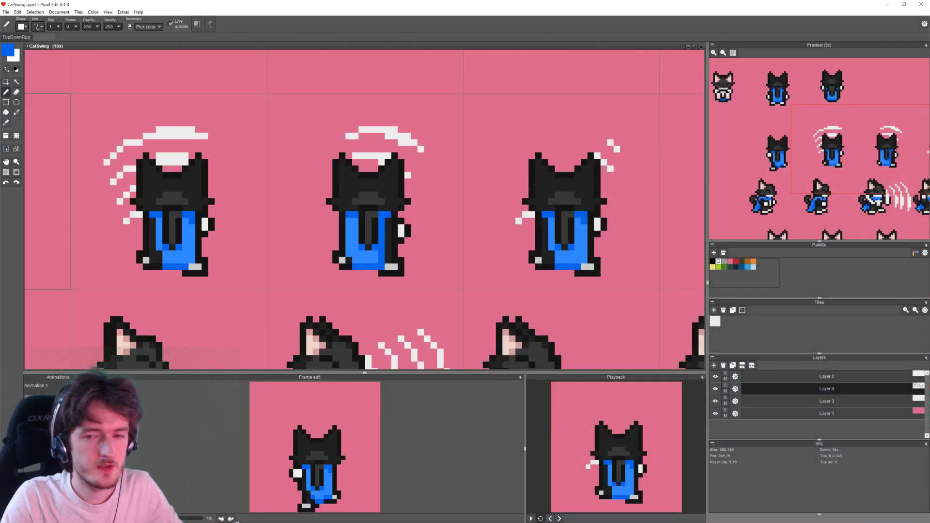
Step: Erase the white arm pixels sticking out on the left side of the fourth back-facing sprite
middle_click_drag(632, 216, 494, 248)
scroll(602, 201, "down", 1)
scroll(510, 243, "up", 1)
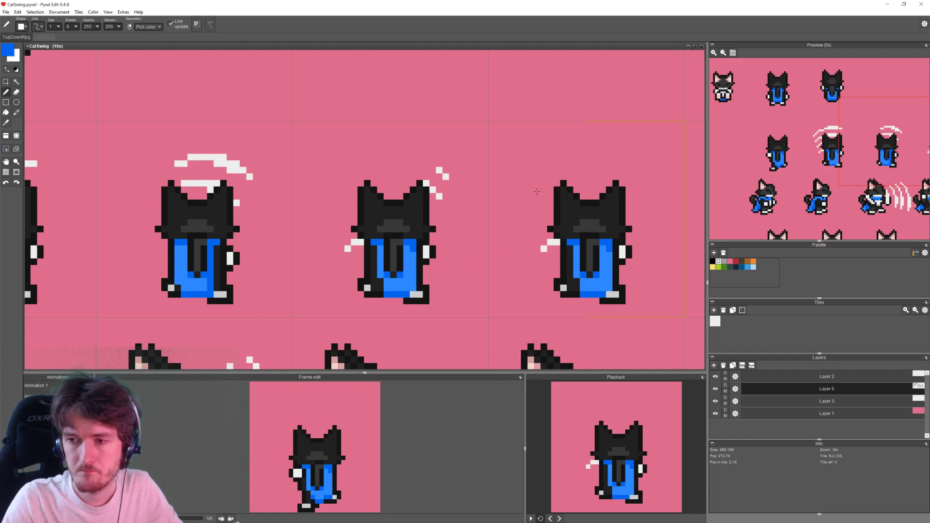
middle_click_drag(413, 229, 399, 191)
scroll(399, 191, "down", 3)
scroll(458, 194, "up", 1)
scroll(329, 194, "up", 2)
scroll(326, 193, "down", 2)
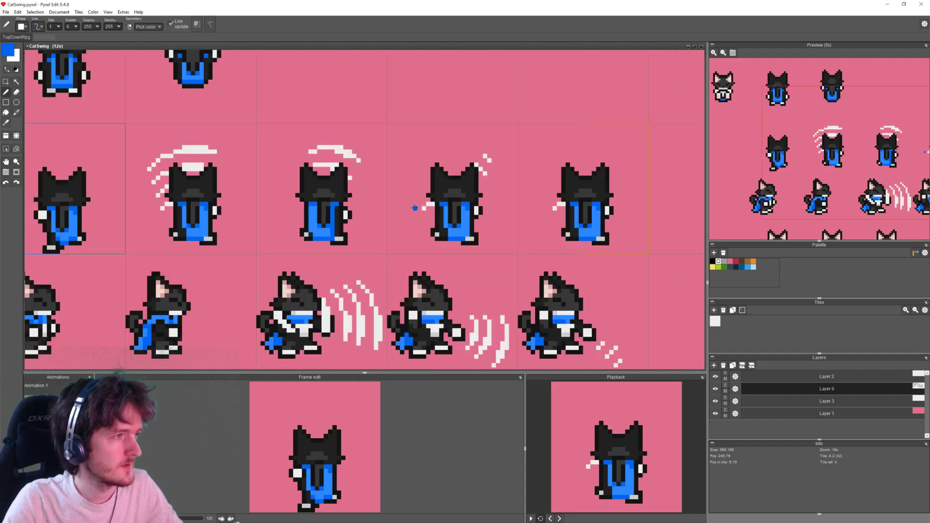
scroll(421, 204, "up", 3)
key("e")
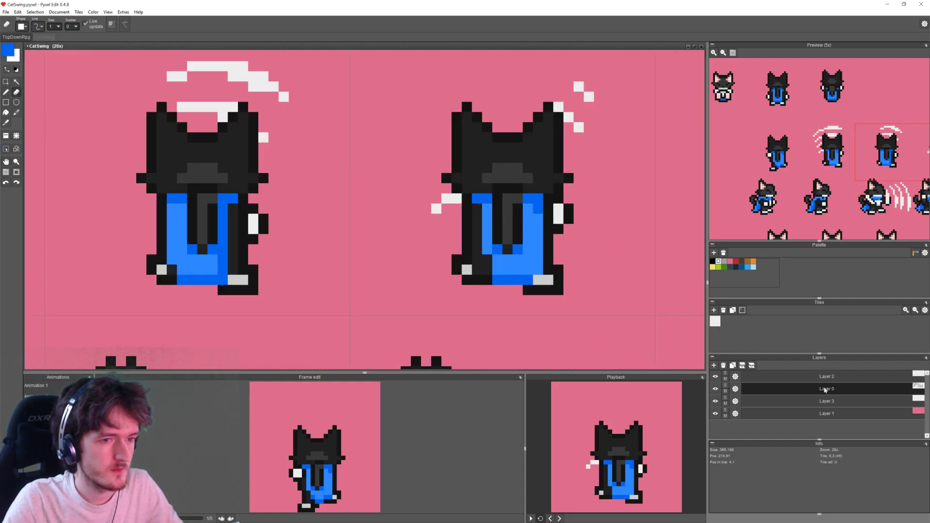
left_click_drag(437, 206, 457, 199)
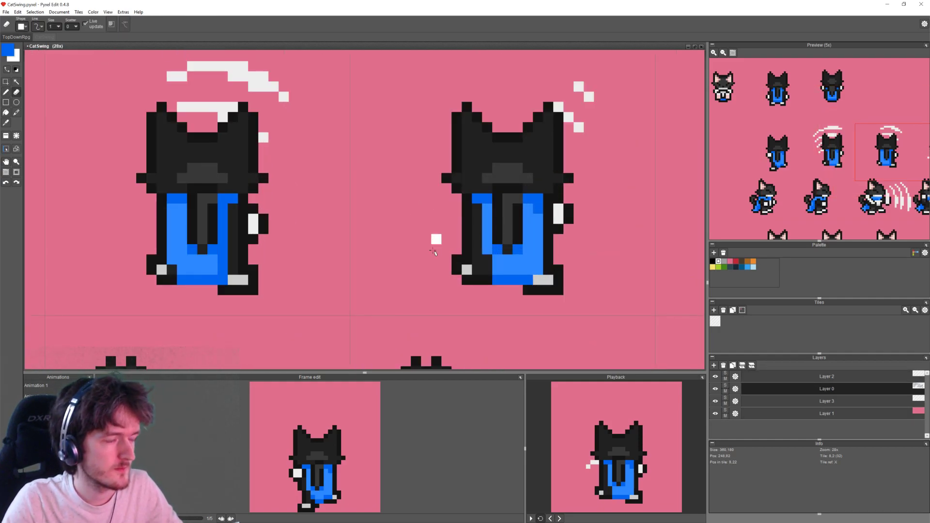
Step: Erase the fourth back-facing sprite's right paw and redraw its black outline one pixel lower
scroll(437, 242, "down", 3)
scroll(440, 274, "up", 4)
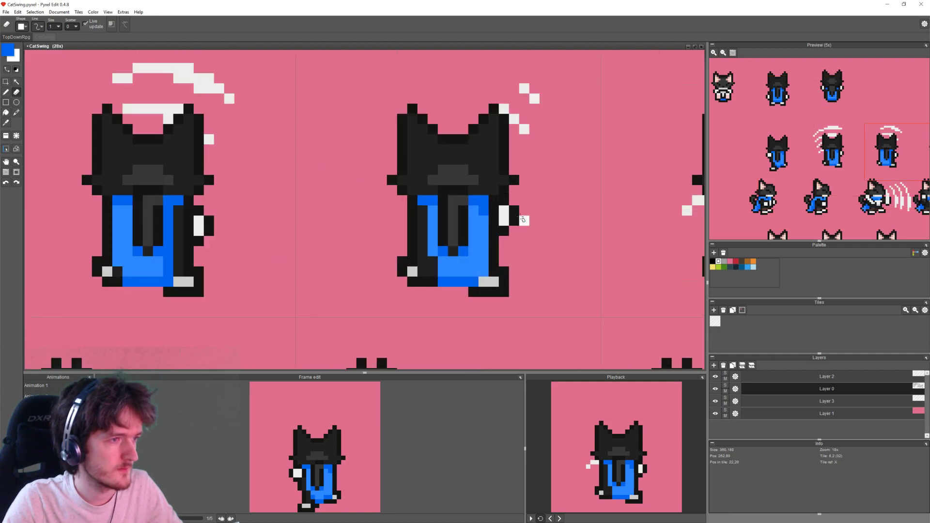
mouse_move(511, 208)
left_mouse_down()
mouse_move(501, 209)
mouse_move(511, 235)
left_mouse_up()
left_click(498, 236)
right_click(86, 211)
key("b")
scroll(494, 281, "down", 3)
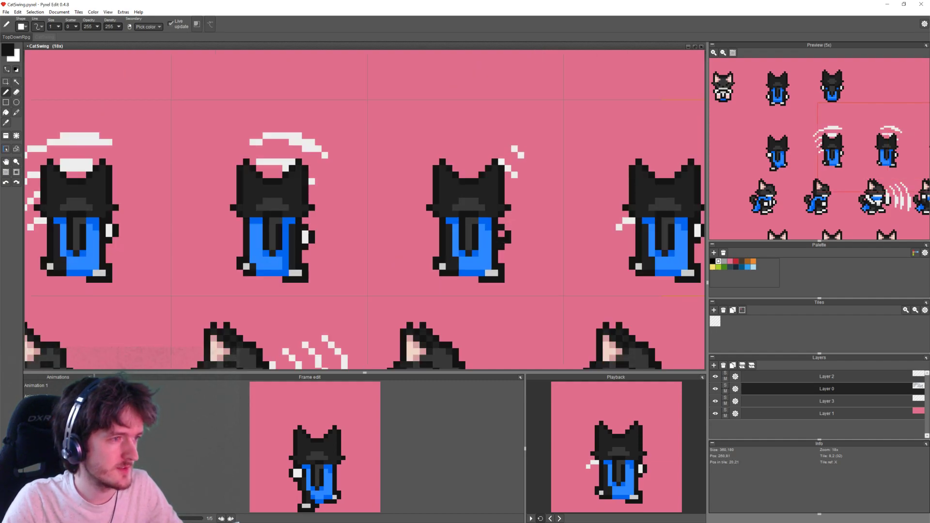
Step: Fill the fourth back-facing sprite's lowered right paw with the white sampled from the third sprite's paw
scroll(490, 300, "up", 3)
right_click(485, 304)
left_click(505, 226)
left_click(505, 239)
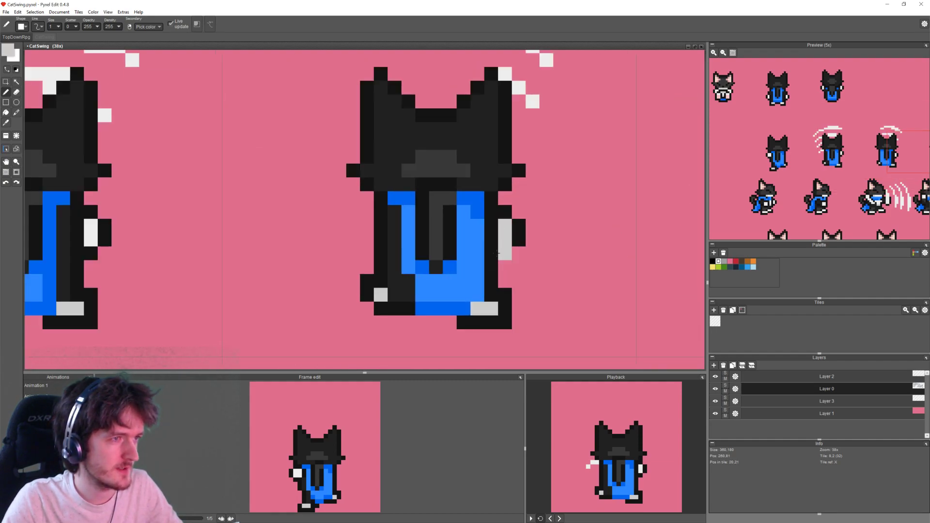
left_click_drag(174, 284, 283, 265)
left_click(213, 234)
right_click(199, 221)
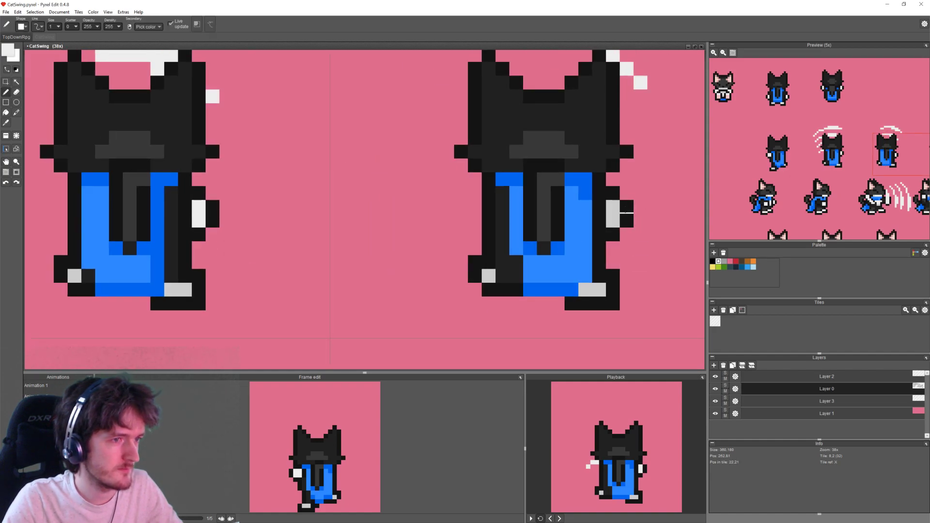
left_click_drag(613, 207, 613, 221)
Step: Erase the white arm pixels sticking out on the left side of the fifth back-facing sprite
scroll(611, 253, "down", 3)
middle_click_drag(617, 280, 424, 252)
scroll(584, 267, "up", 1)
scroll(498, 238, "up", 1)
scroll(407, 236, "down", 1)
scroll(406, 236, "up", 1)
key("e")
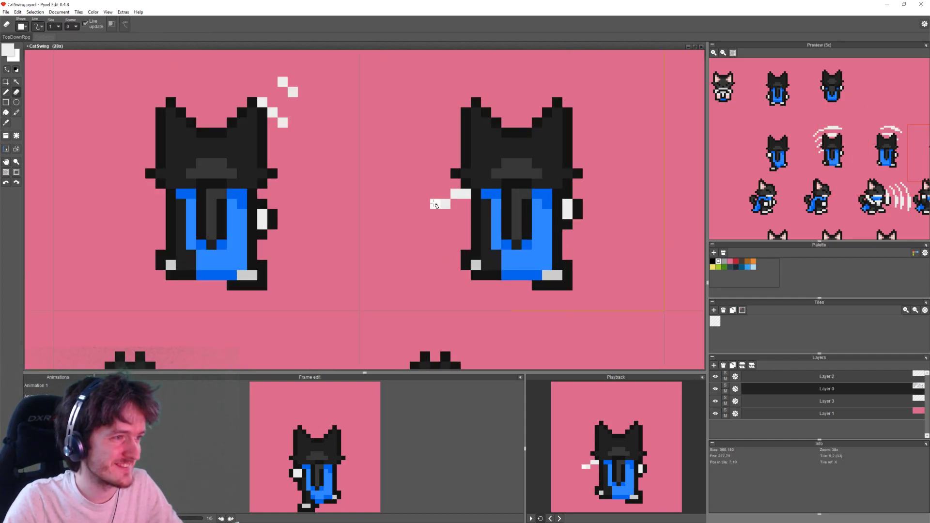
left_click_drag(446, 206, 465, 195)
Step: Examine the back-facing swing sprites side by side, comparing their capes, arms and paws
scroll(464, 204, "down", 1)
middle_click_drag(408, 246, 486, 257)
middle_click_drag(372, 273, 463, 267)
scroll(388, 257, "up", 1)
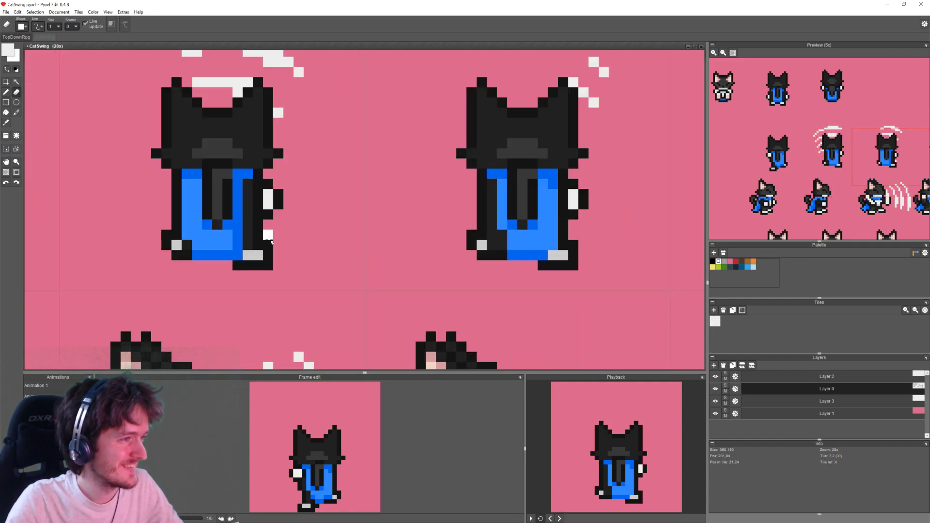
scroll(375, 252, "down", 3)
middle_click_drag(283, 240, 332, 250)
scroll(388, 257, "up", 1)
scroll(338, 260, "up", 2)
scroll(339, 260, "down", 2)
middle_click_drag(404, 246, 406, 252)
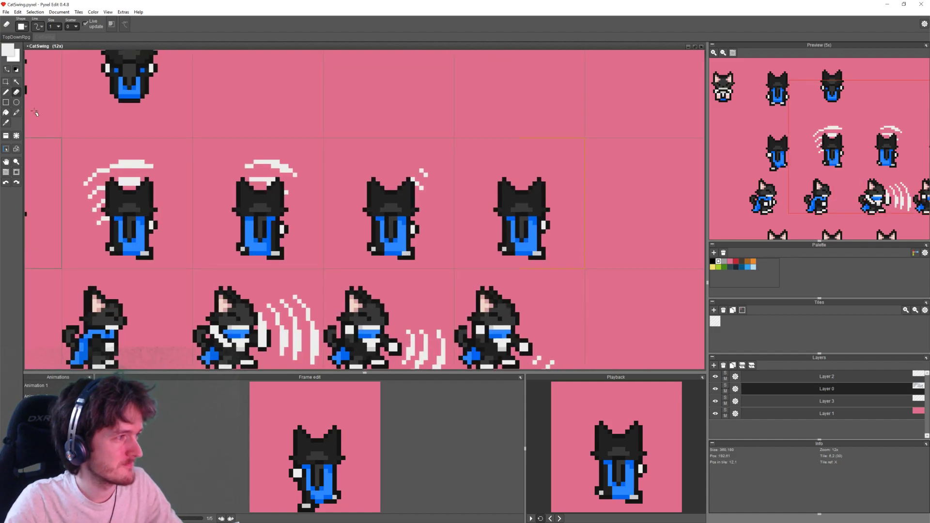
Step: Replace the fourth back-facing sprite with a copy of the third one, keeping its slash marks
left_click(6, 82)
left_click_drag(405, 215, 405, 215)
double_click(404, 214)
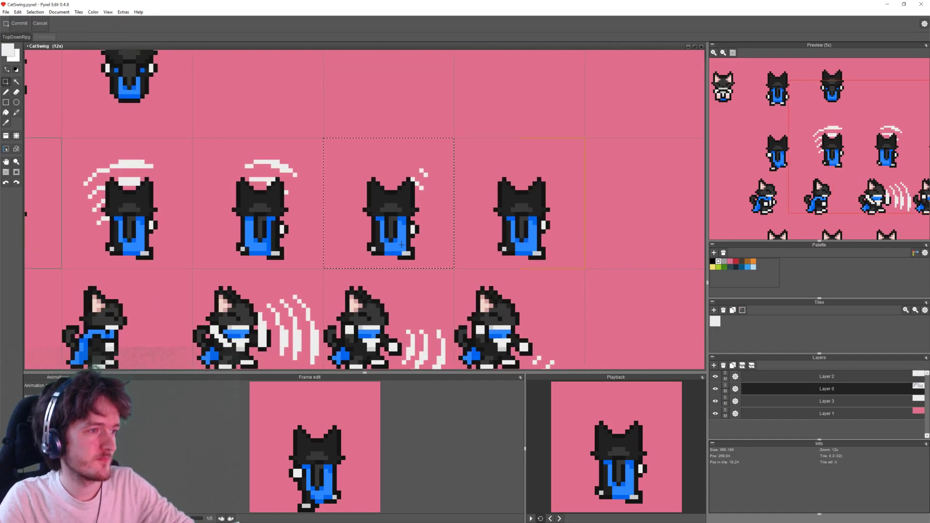
key("Delete")
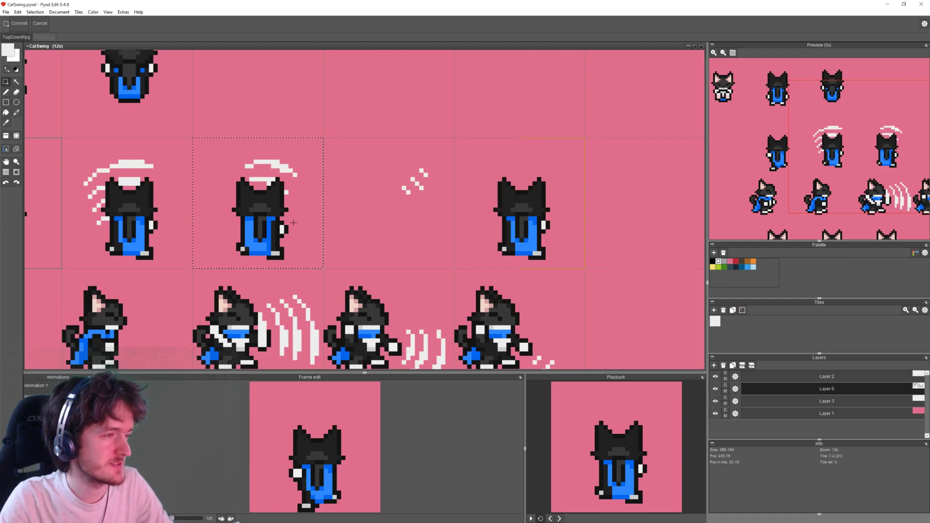
key("ctrl+z")
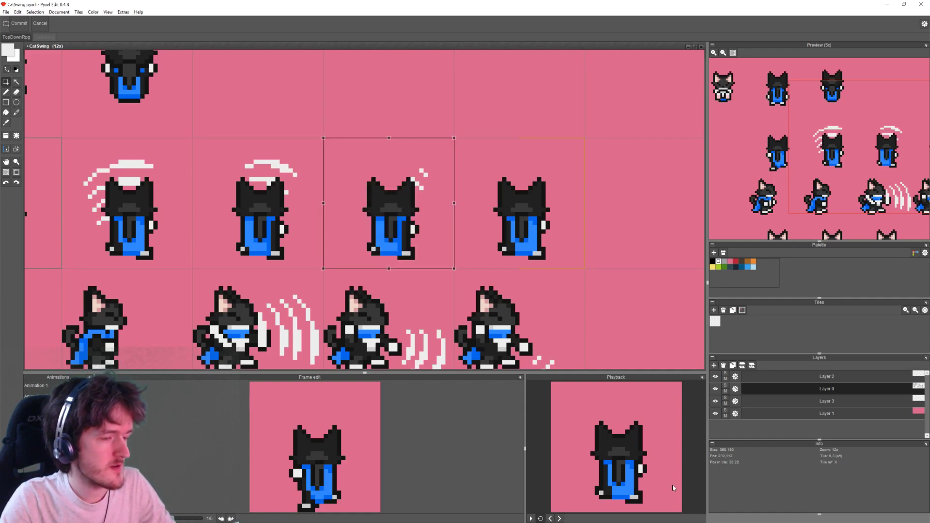
Step: Step through the swing animation frame by frame to compare the replaced fourth frame with its neighbours
left_click(554, 519)
left_click(554, 520)
left_click(553, 519)
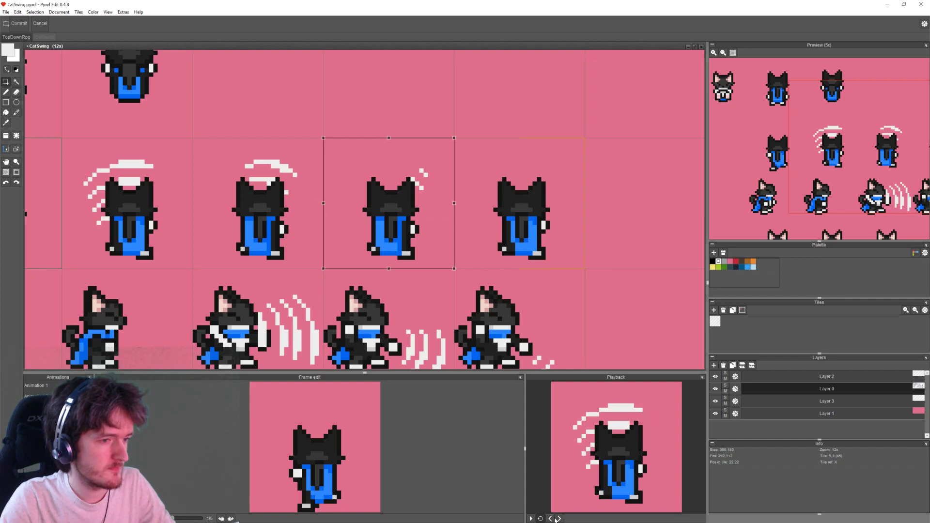
left_click(557, 519)
left_click(558, 519)
left_click(558, 519)
left_click(558, 519)
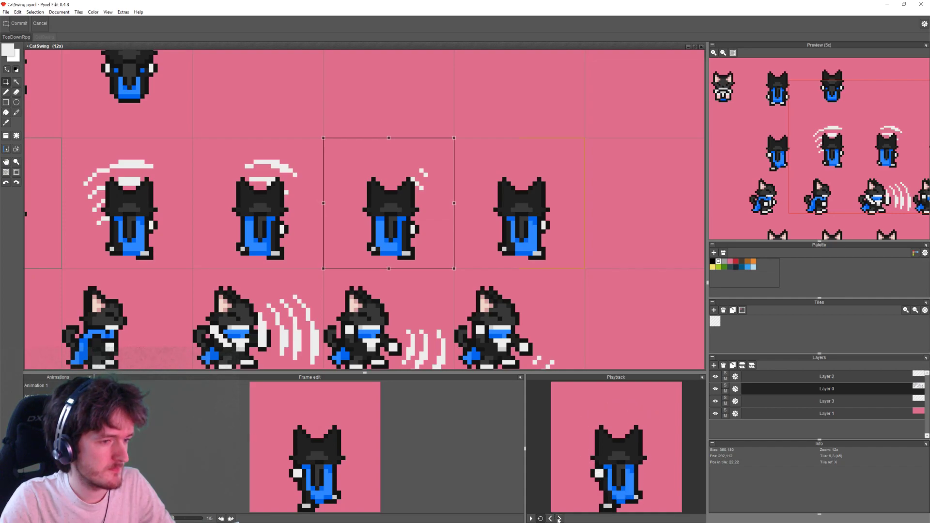
left_click(558, 519)
left_click(558, 519)
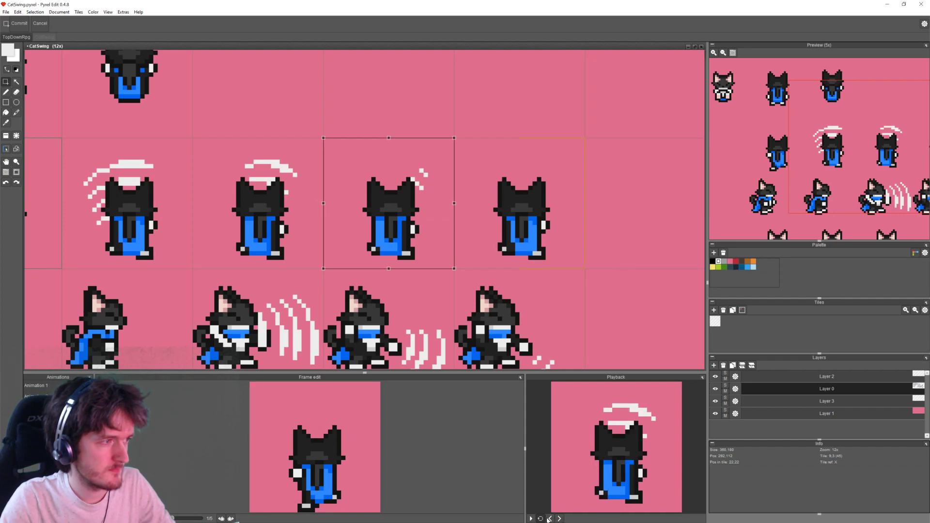
left_click(559, 519)
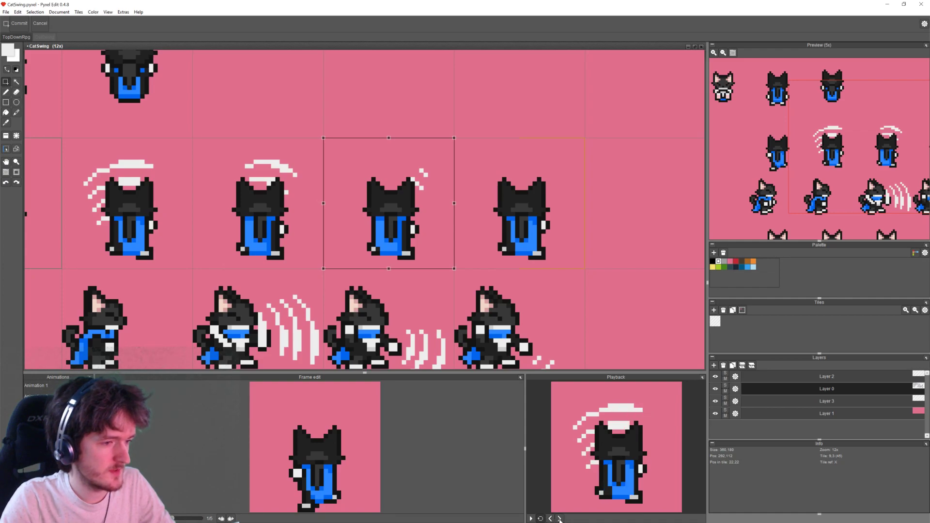
left_click(559, 519)
left_click(560, 520)
left_click(509, 286)
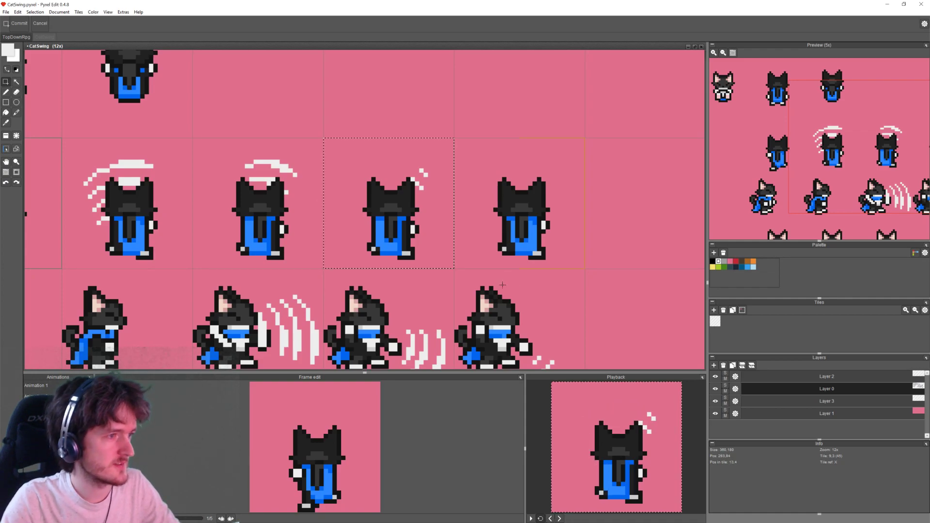
Step: Widen the fourth back-facing sprite's cape one pixel to the left, using a black outline and bright blue fill
scroll(469, 242, "up", 4)
left_click(270, 305)
key("b")
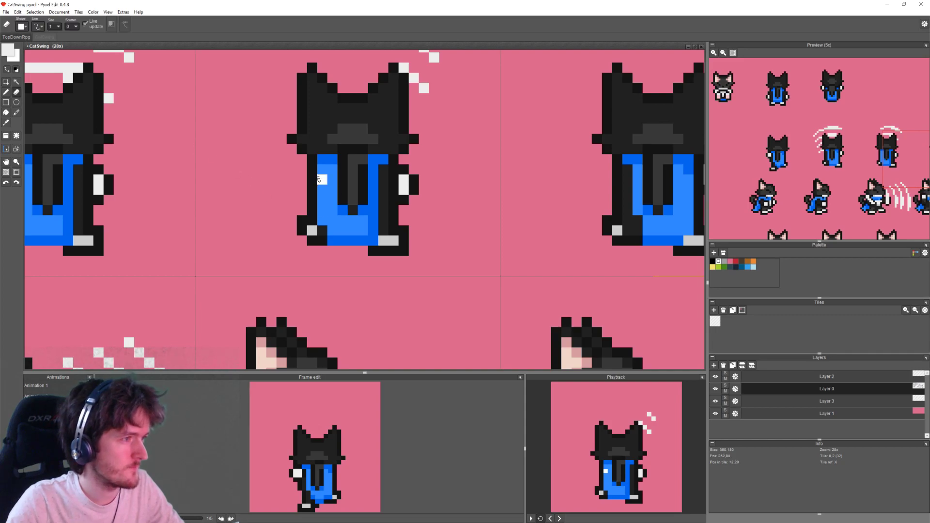
right_click(312, 169)
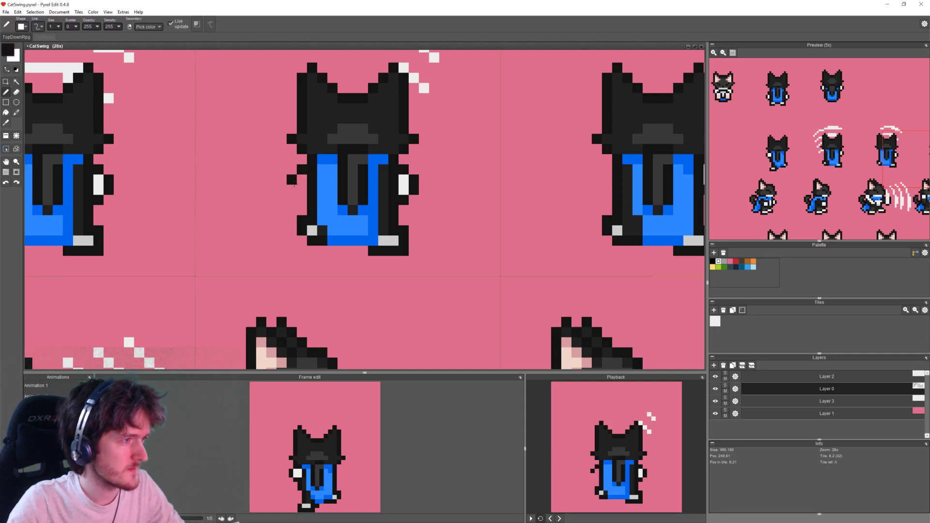
right_click(322, 201)
left_click_drag(312, 201, 311, 177)
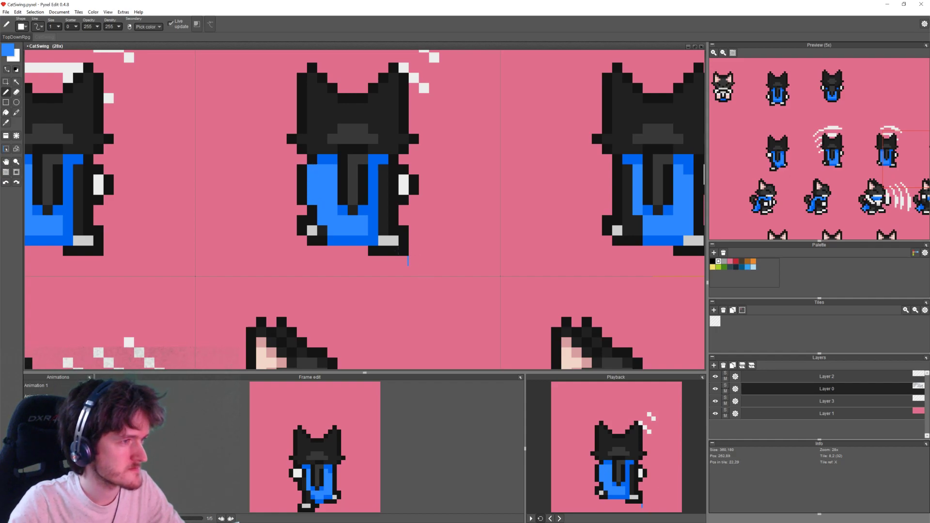
Step: Trim the right side of the fourth sprite's cape with black and shade its stepped lower-right edge in darker blue
right_click(375, 222)
mouse_move(375, 222)
left_mouse_down()
mouse_move(373, 179)
mouse_move(372, 226)
mouse_move(364, 221)
left_mouse_up()
right_click(373, 240)
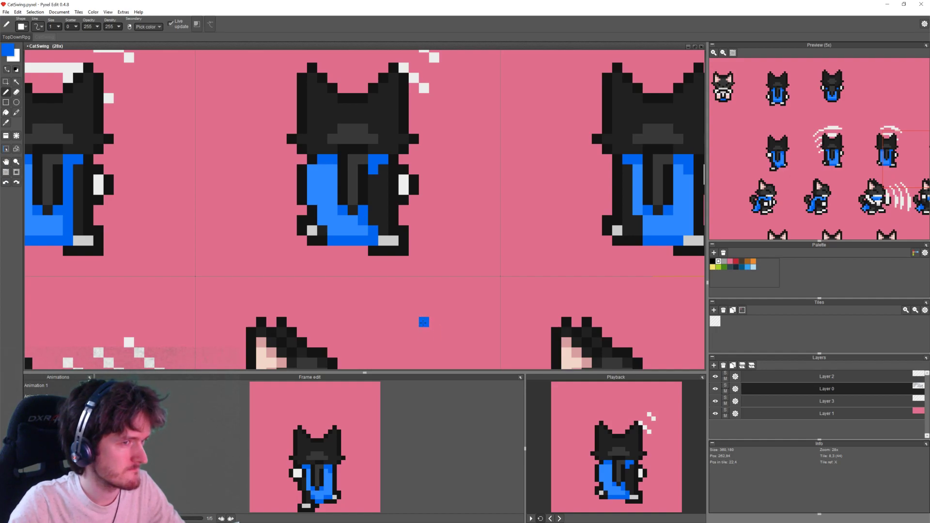
scroll(424, 323, "down", 2)
left_click(550, 520)
left_click(559, 519)
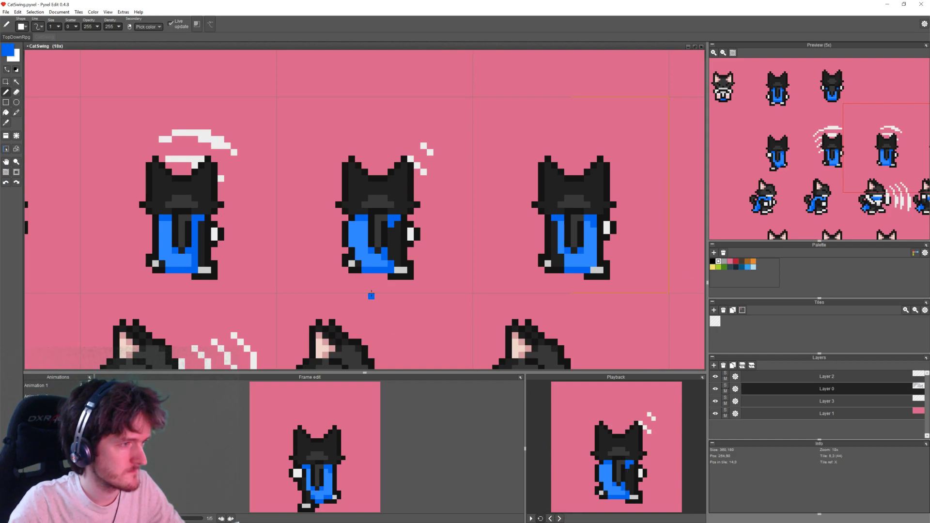
Step: Shade the lower edge of the fourth sprite's cape in darker blue and erase the cape's bottom pixel row
left_click_drag(385, 264, 365, 258)
right_click(375, 257)
left_click(365, 257)
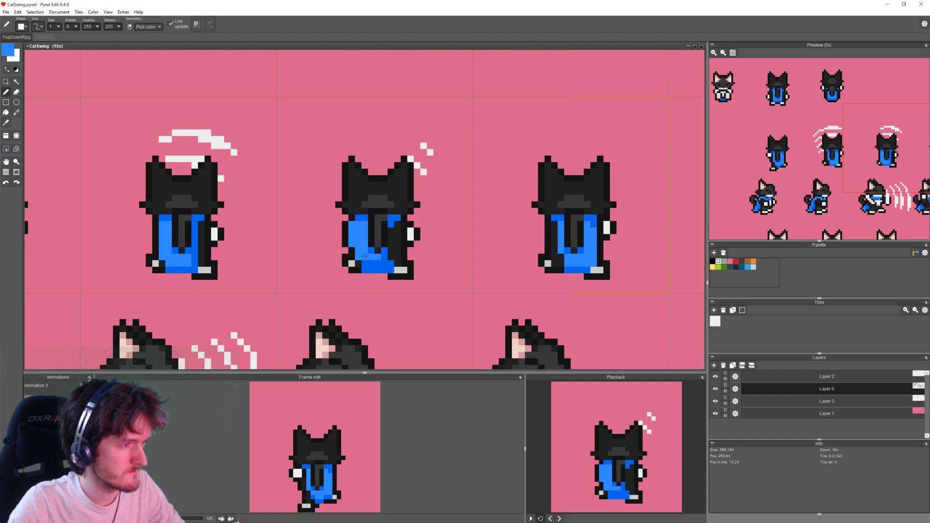
right_click(365, 270)
key("e")
left_click_drag(365, 272, 386, 273)
scroll(386, 231, "down", 2)
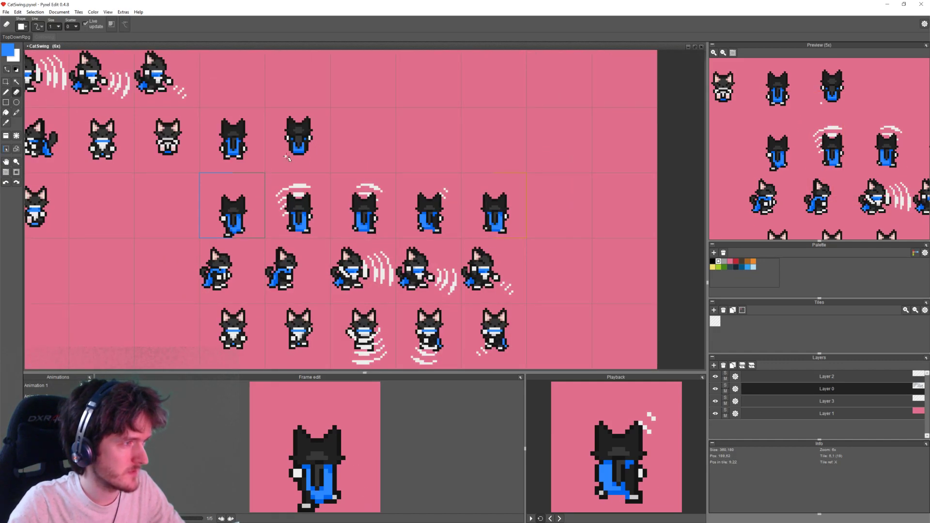
Step: Try adding black outline pixels beneath the capes of the second and third back-facing sprites
middle_click_drag(174, 209, 291, 208)
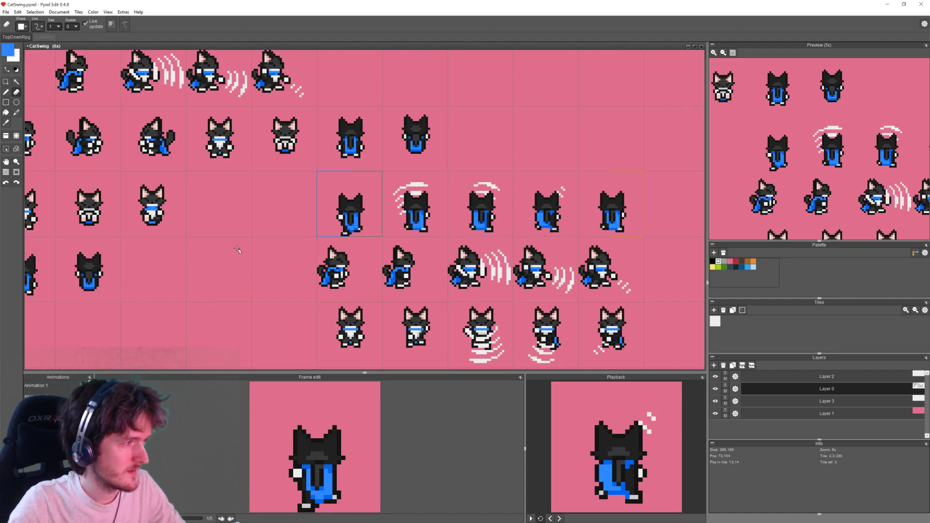
scroll(458, 237, "up", 3)
key("b")
right_click(295, 222)
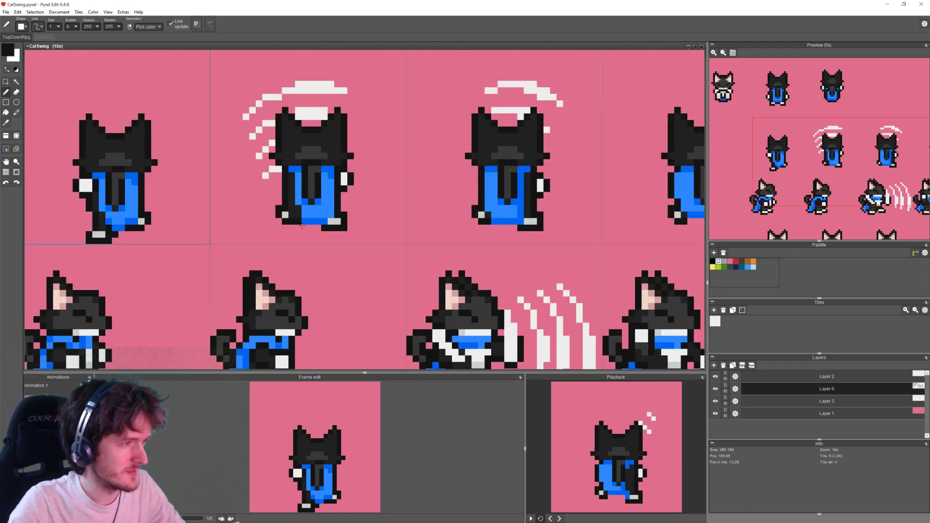
left_click_drag(305, 228, 318, 228)
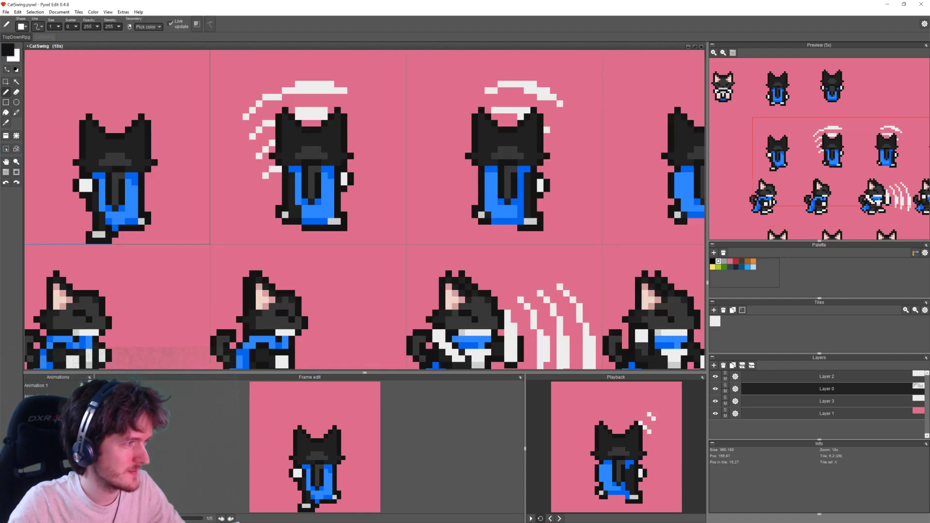
mouse_move(495, 228)
left_mouse_down()
mouse_move(513, 234)
mouse_move(500, 227)
left_mouse_up()
key("ctrl+z")
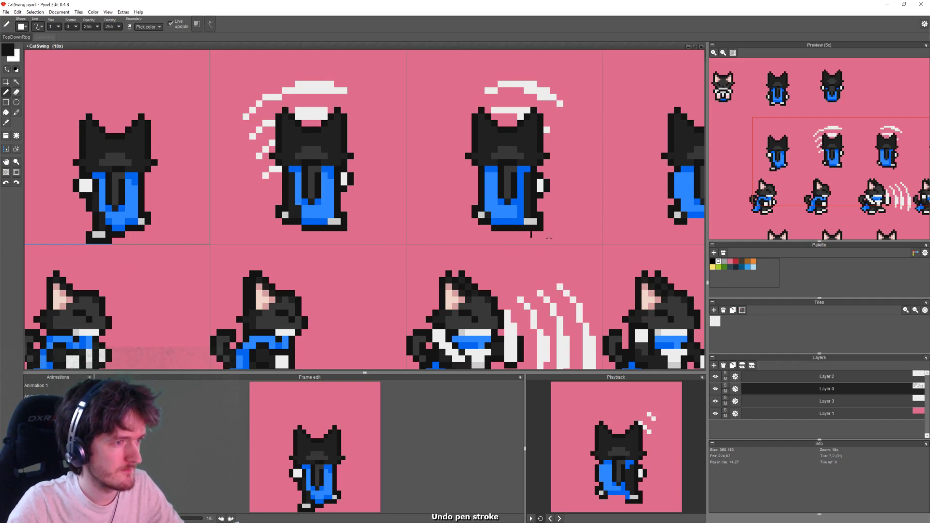
Step: Close the bottom edge of the fourth back-facing sprite's cape with a black outline
middle_click_drag(547, 239, 464, 232)
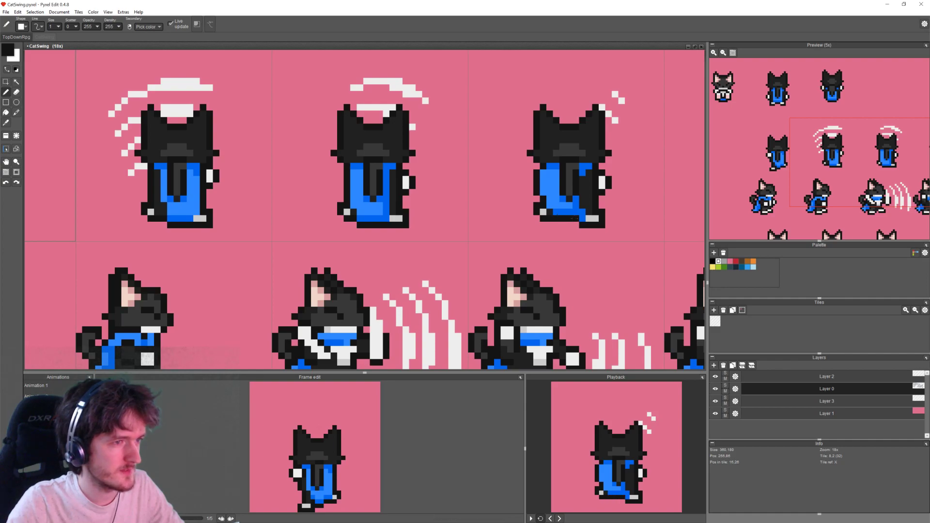
middle_click_drag(577, 271, 485, 257)
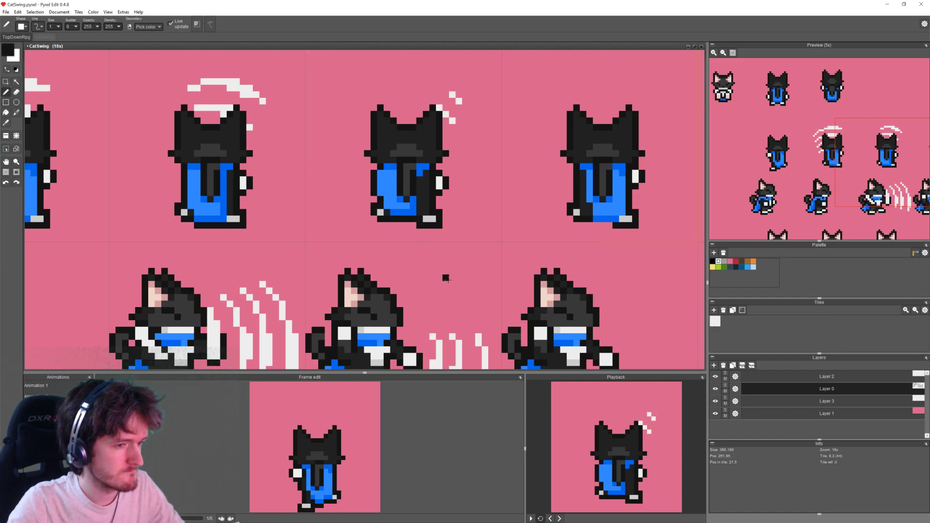
left_click(417, 205, "alt")
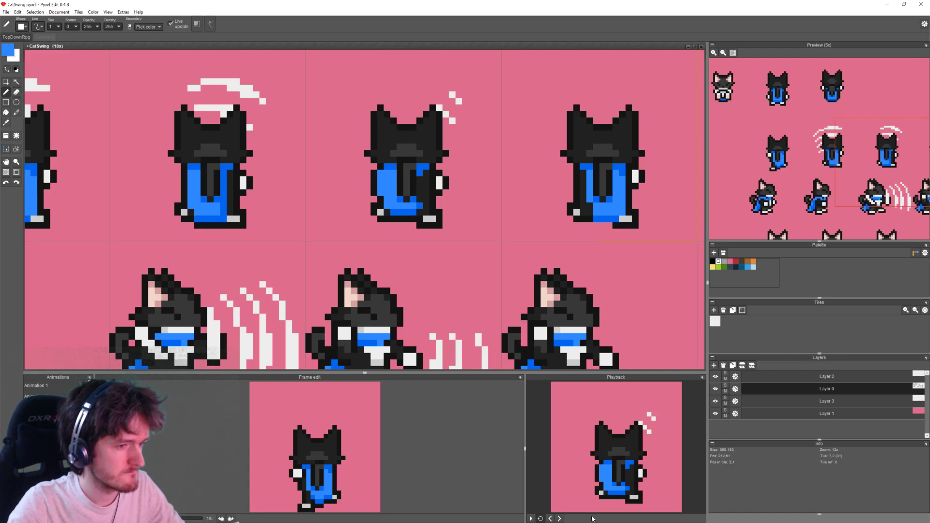
Step: Step back and forth through the animation frames to check the fourth frame's reshaped cape in motion
left_click(551, 519)
left_click(560, 519)
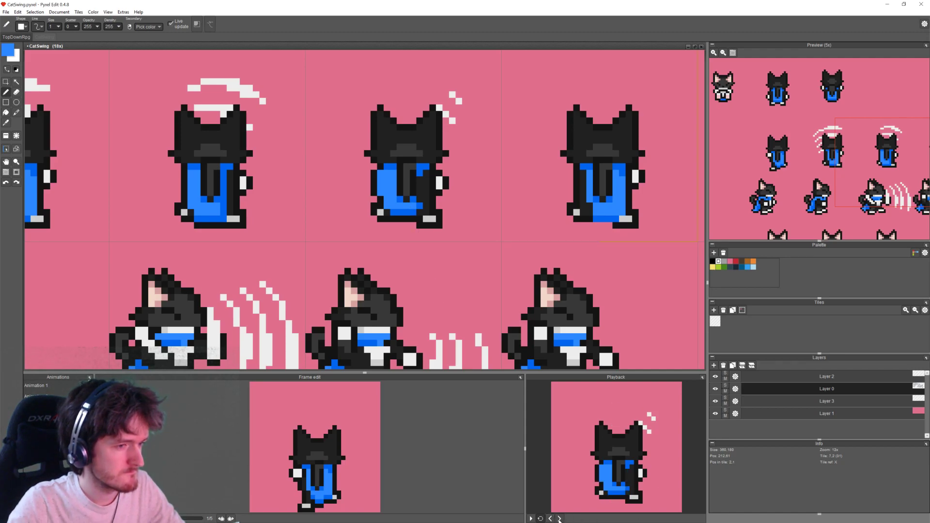
left_click(560, 519)
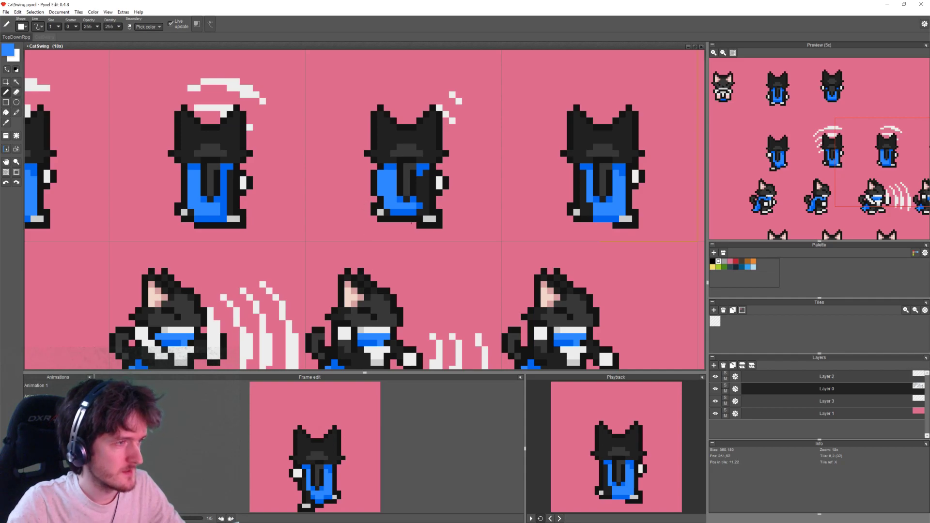
left_click(551, 520)
left_click(551, 519)
left_click(560, 519)
left_click(560, 519)
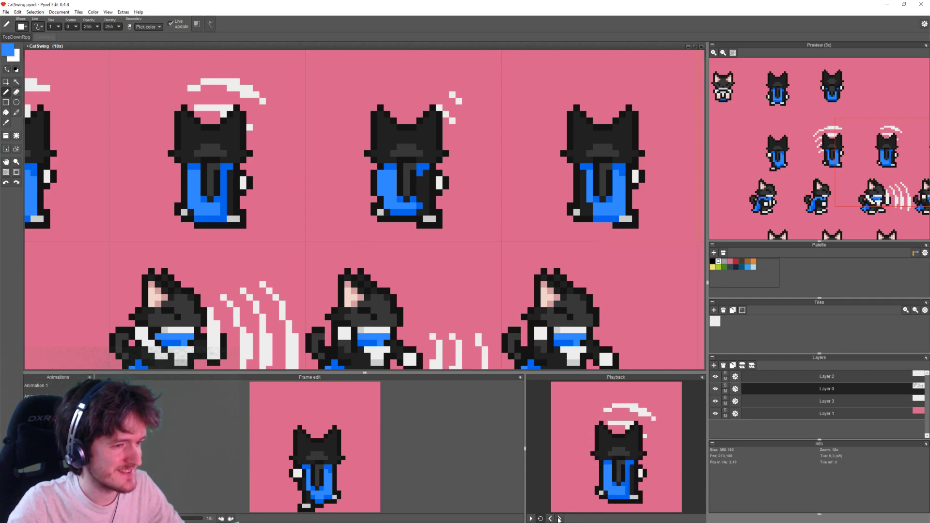
Step: Replace the fifth back-facing sprite with a copy of the fourth one, without its slash marks
scroll(548, 294, "up", 3)
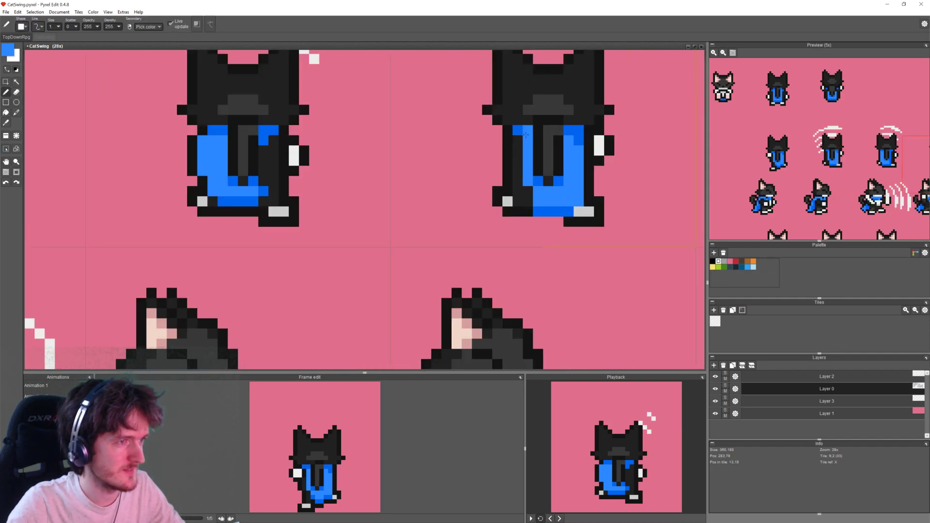
scroll(526, 138, "down", 2)
middle_click_drag(527, 138, 504, 189)
scroll(502, 192, "up", 1)
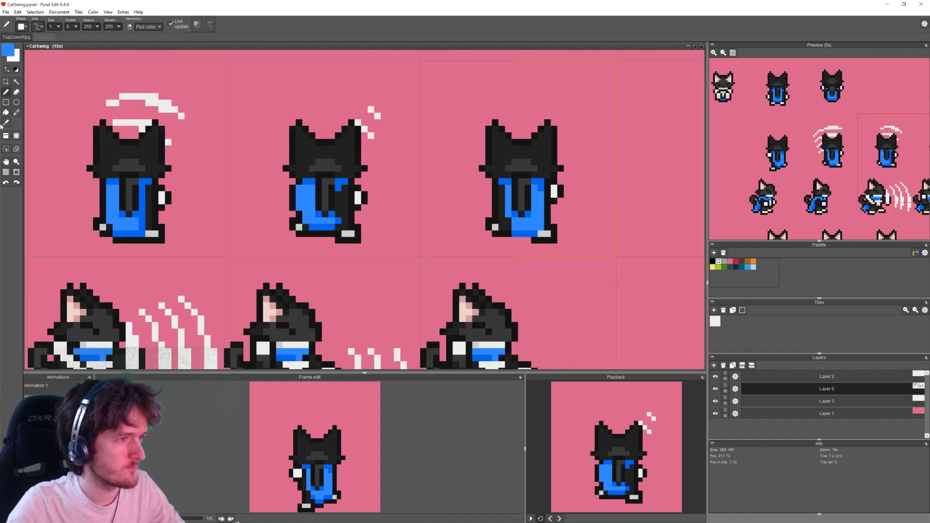
left_click(4, 83)
right_click(347, 213)
key("ctrl+c")
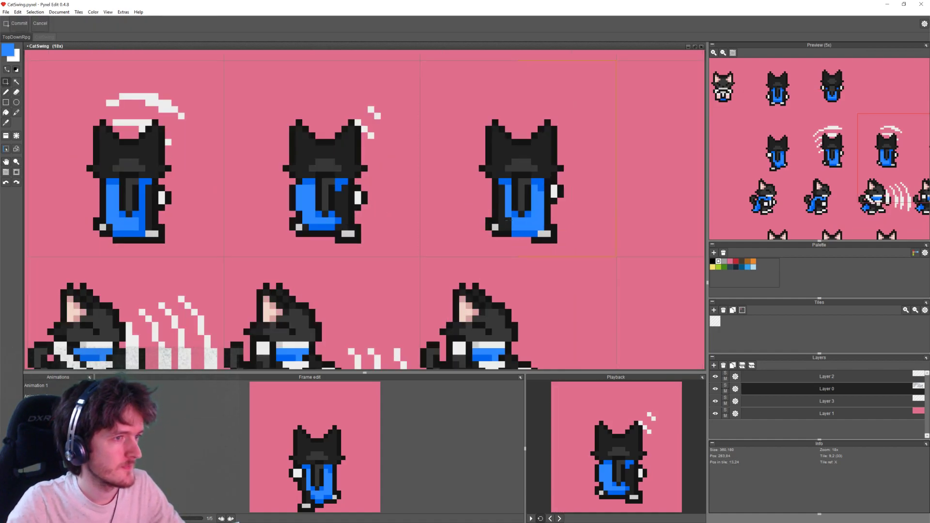
key("ctrl+v")
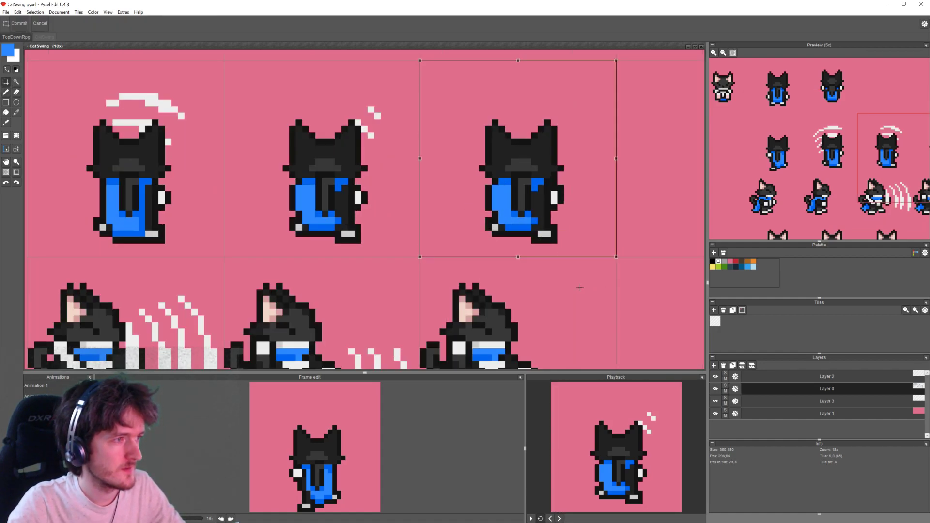
key("e")
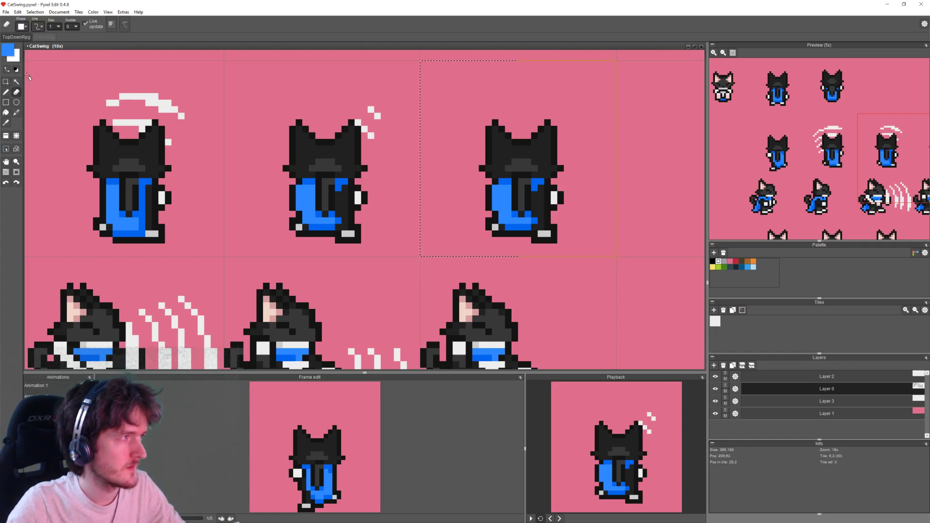
Step: Delete the fifth back-facing sprite from its tile
left_click(5, 83)
scroll(576, 312, "down", 5)
middle_click_drag(573, 308, 553, 186)
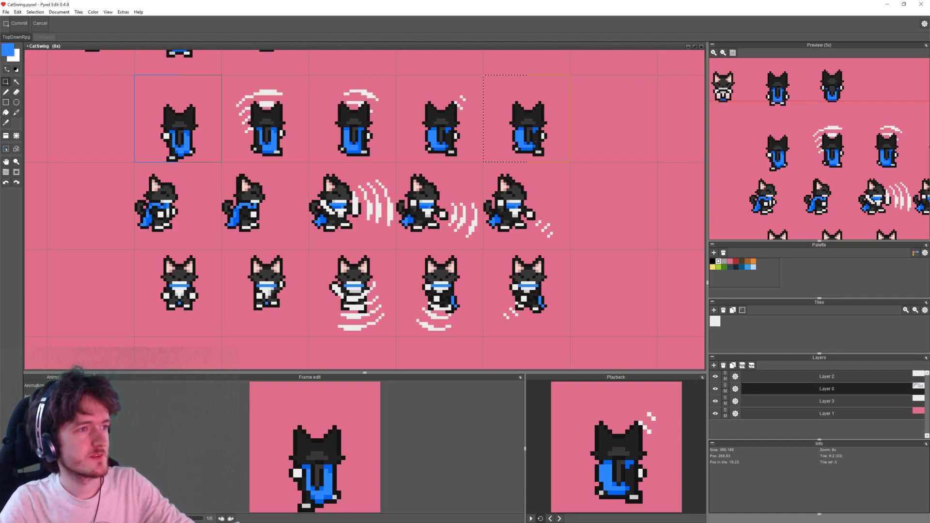
key("Delete")
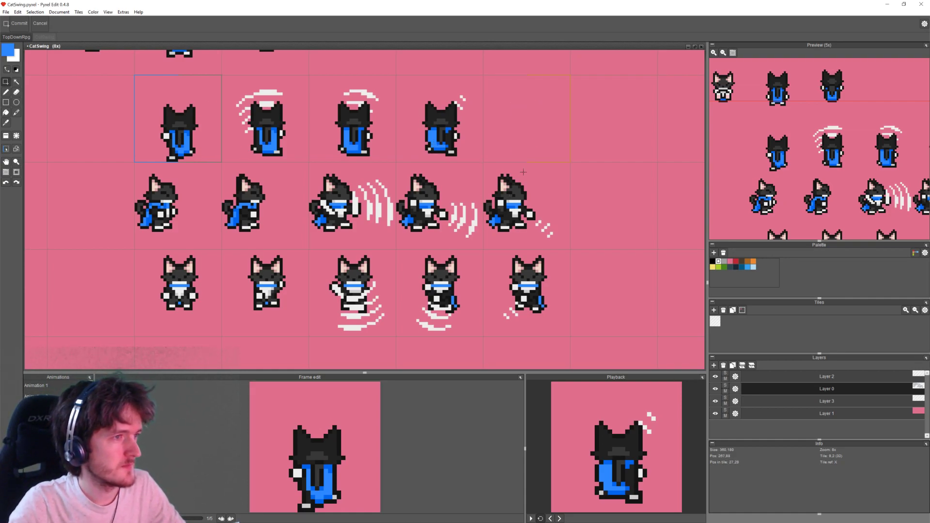
middle_click_drag(230, 131, 262, 179)
left_click_drag(194, 131, 493, 195)
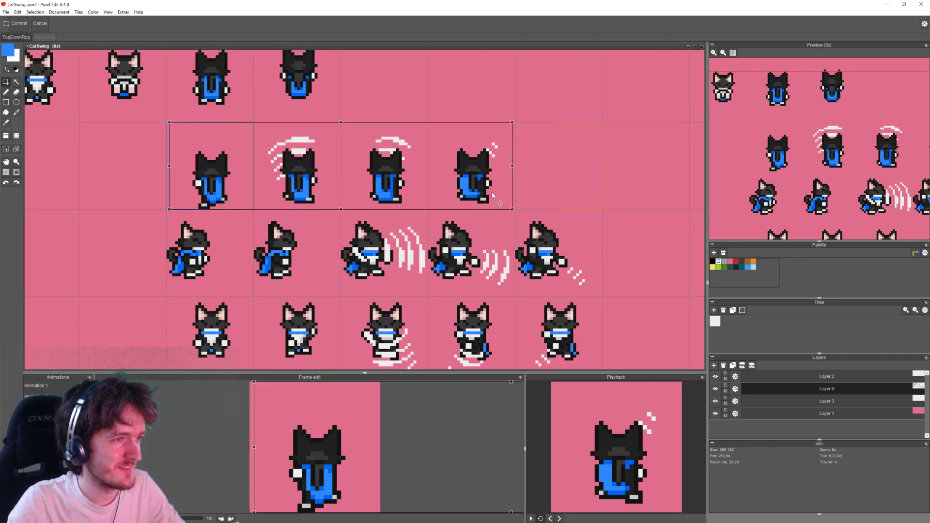
middle_click_drag(529, 268, 550, 221)
left_click(297, 291)
double_click(267, 295)
Step: Place a copy of the standing back-facing sprite in the empty tile directly before the first back-facing swing sprite
middle_click_drag(263, 170, 437, 281)
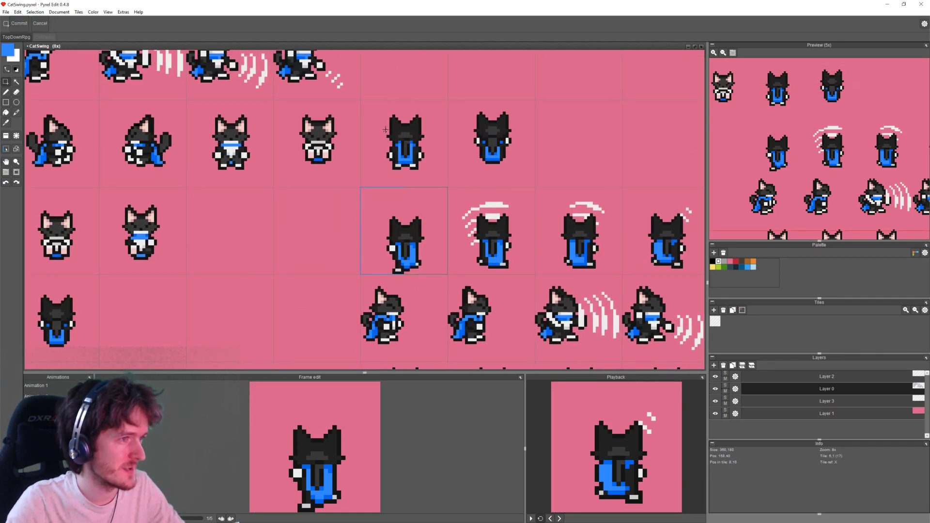
key("ctrl+v")
left_click_drag(334, 251, 341, 272)
left_click(259, 332)
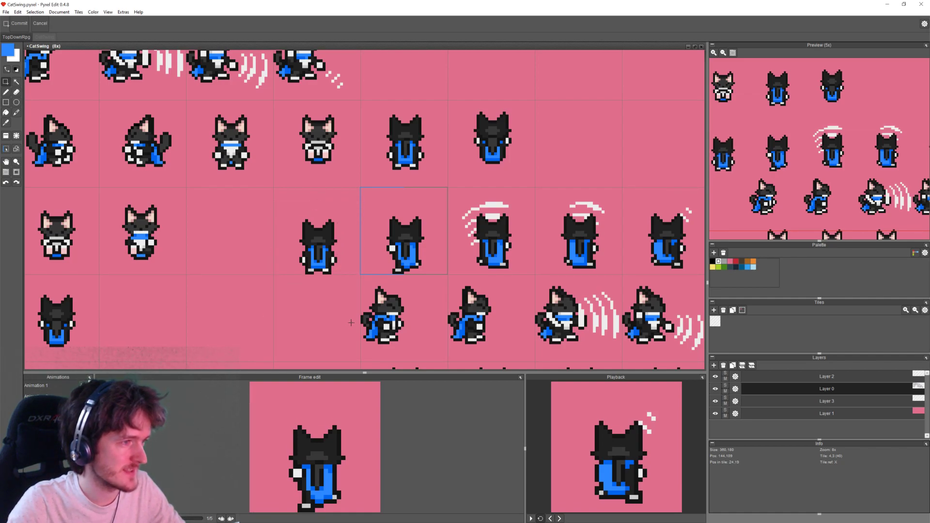
Step: Set the animation's frames to the five back-facing tiles, starting at the new standing sprite, and play it back
middle_click_drag(349, 321, 337, 308)
middle_click_drag(269, 412, 239, 410)
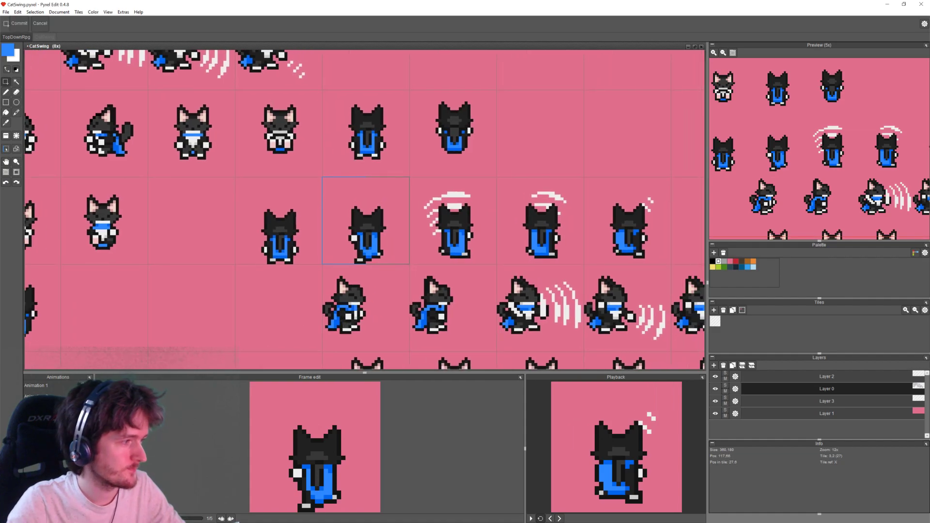
key("a")
left_click(280, 238)
left_click(439, 248)
left_click_drag(280, 232, 655, 224)
middle_click_drag(646, 310, 596, 264)
left_click(560, 519)
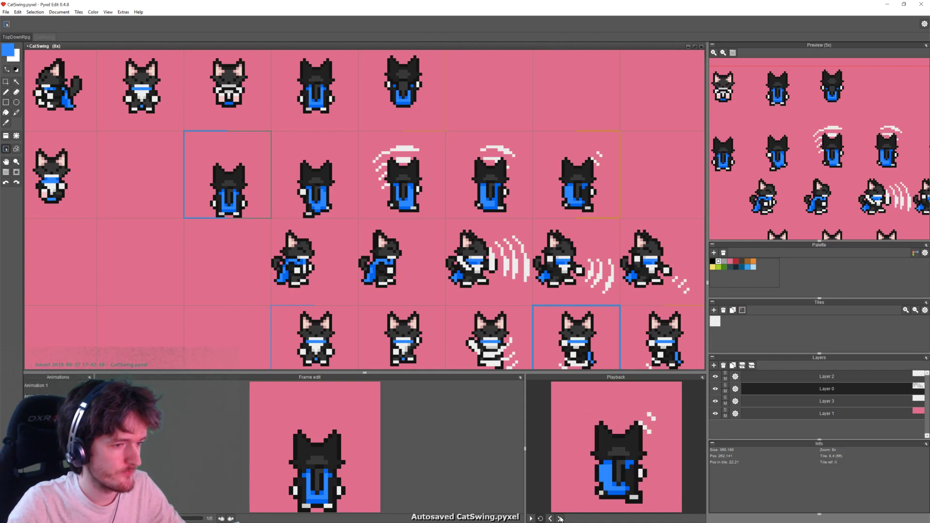
left_click(531, 518)
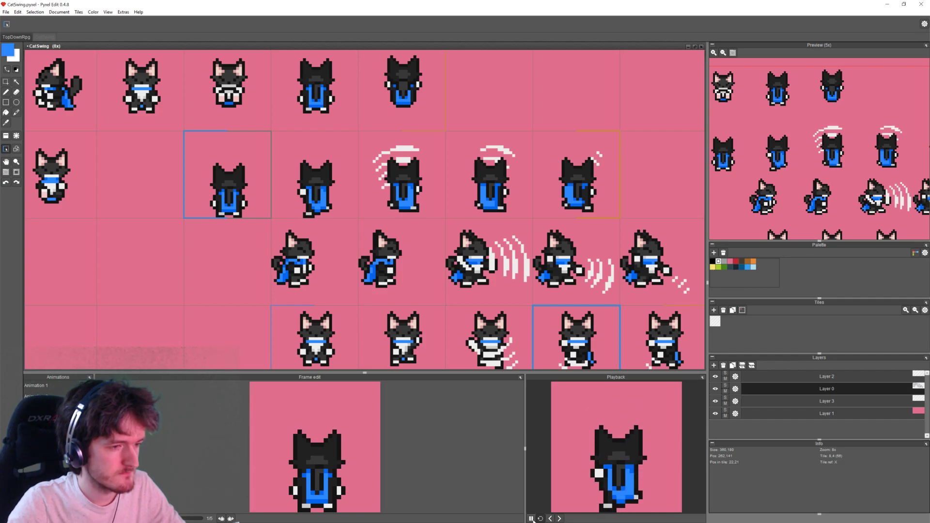
Step: Recolour the black cape pixel above the left foot of the last back-facing sprite light blue, and pick up the black outline colour
left_click_drag(543, 234, 486, 239)
scroll(486, 239, "up", 4)
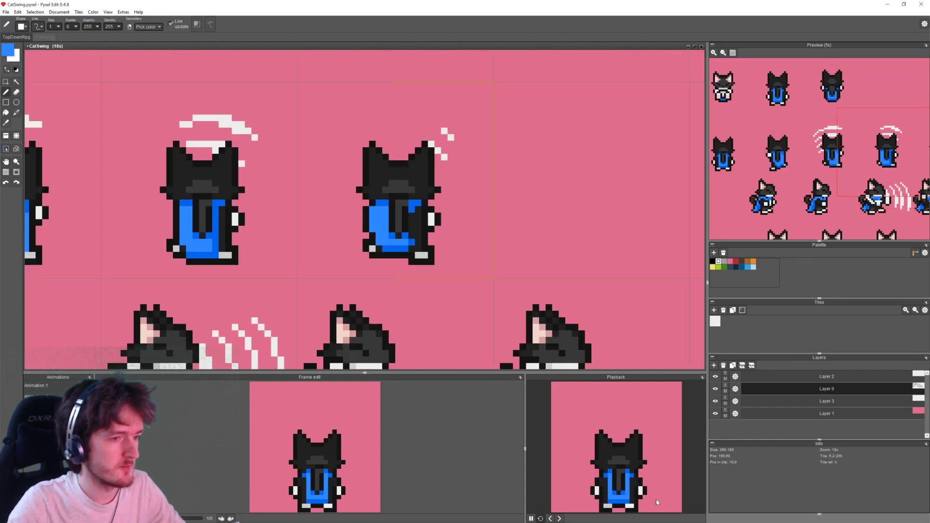
scroll(352, 261, "up", 2)
right_click(440, 212)
right_click(385, 224)
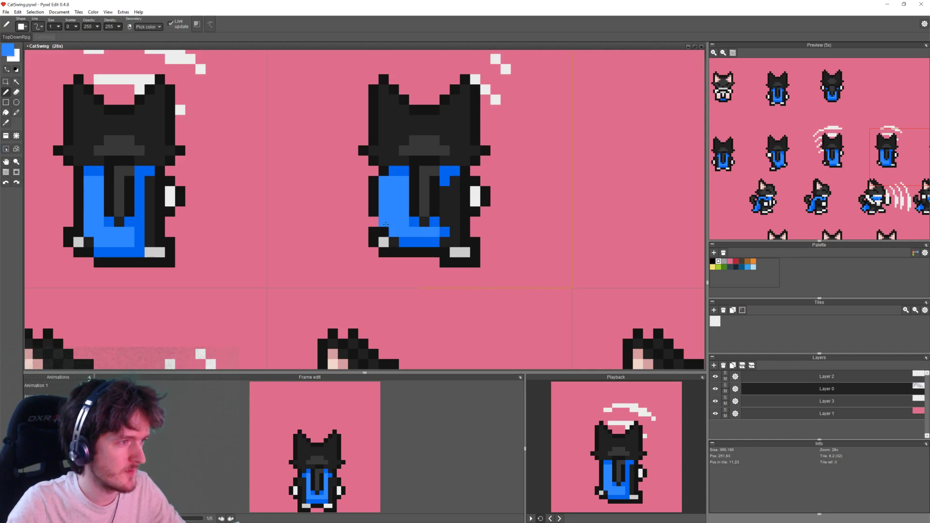
right_click(383, 229)
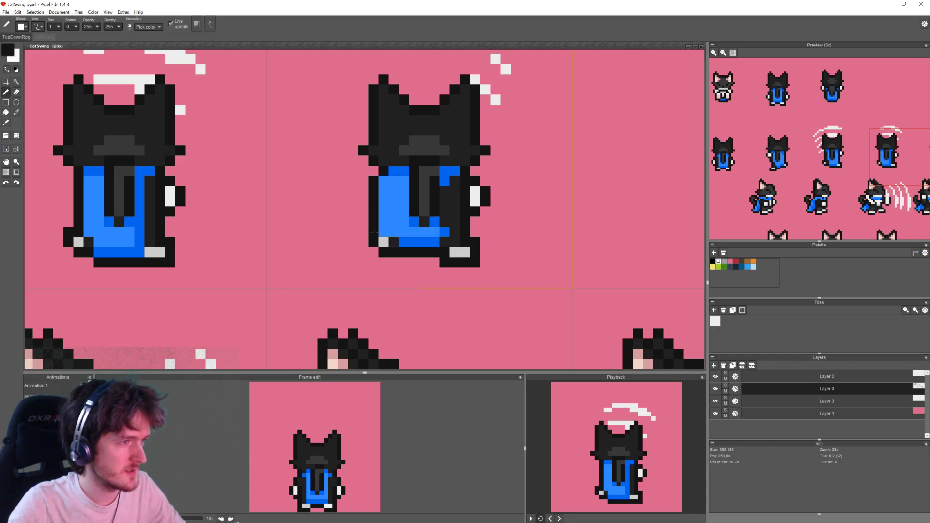
Step: Repaint the lower cape of the last back-view swing frame light blue with a dark blue hem, and blacken its right corner
right_click(384, 232)
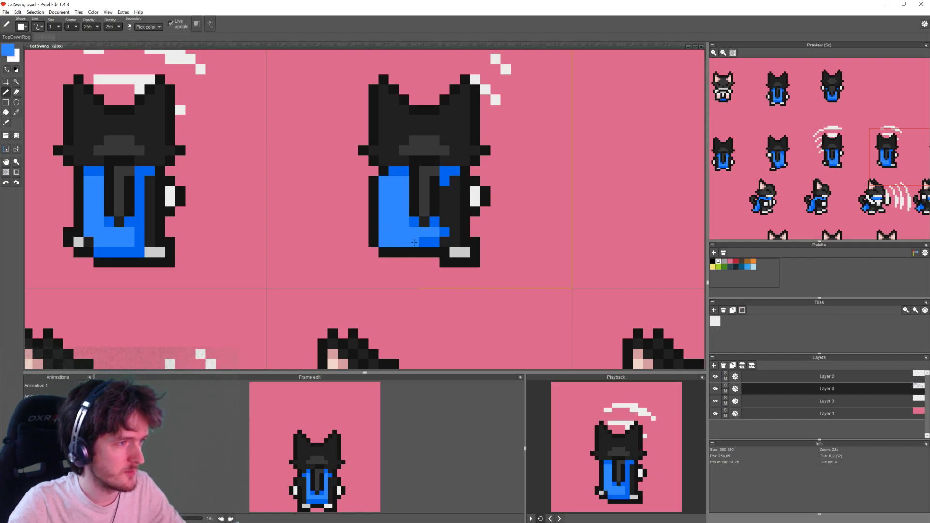
right_click(432, 225)
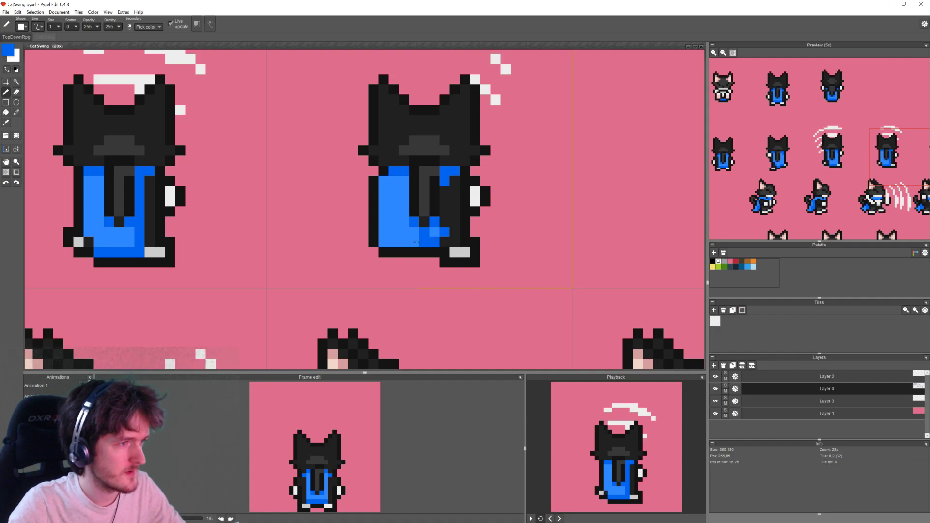
left_click_drag(419, 243, 384, 243)
right_click(456, 222)
left_click_drag(434, 222, 445, 231)
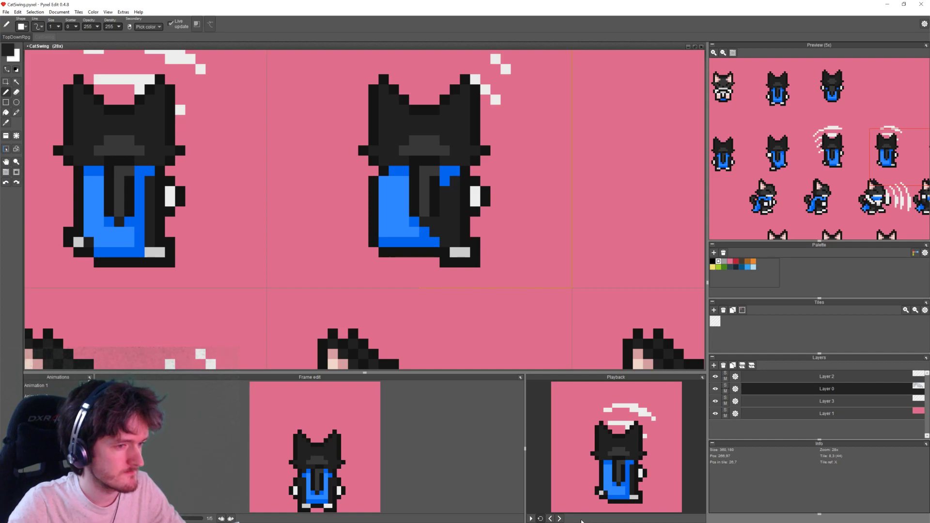
left_click(560, 519)
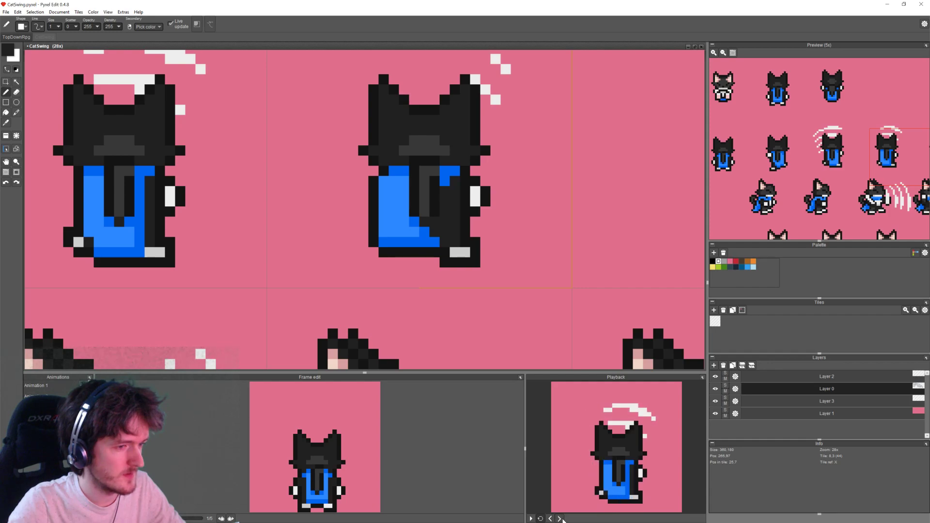
Step: Narrow the cape's left side in the last back-view frame by erasing outer outline pixels and redrawing the black outline one pixel inward
key("e")
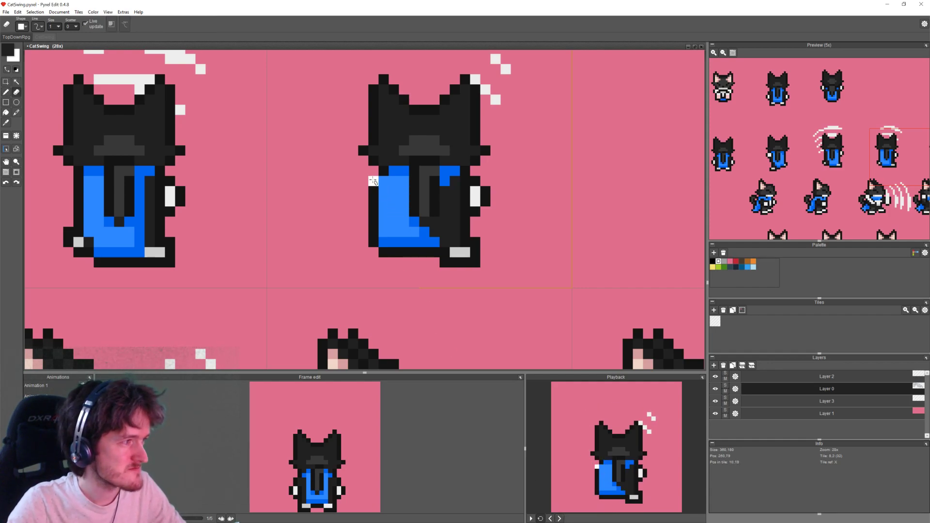
key("b")
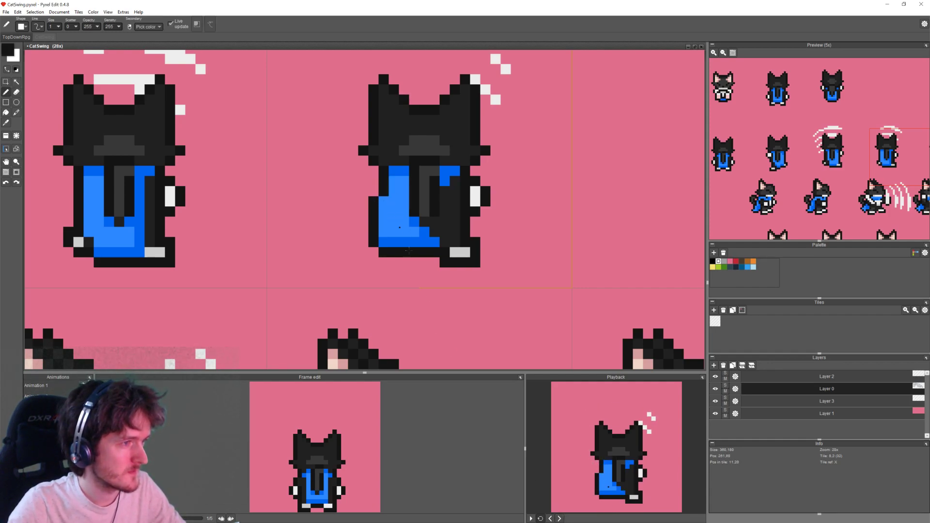
left_click(560, 518)
left_click(561, 518)
left_click(560, 518)
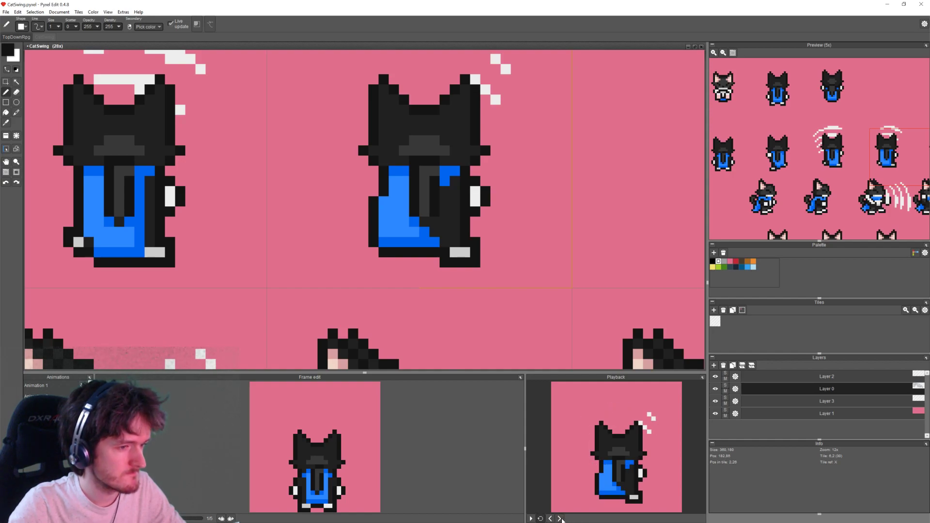
key("e")
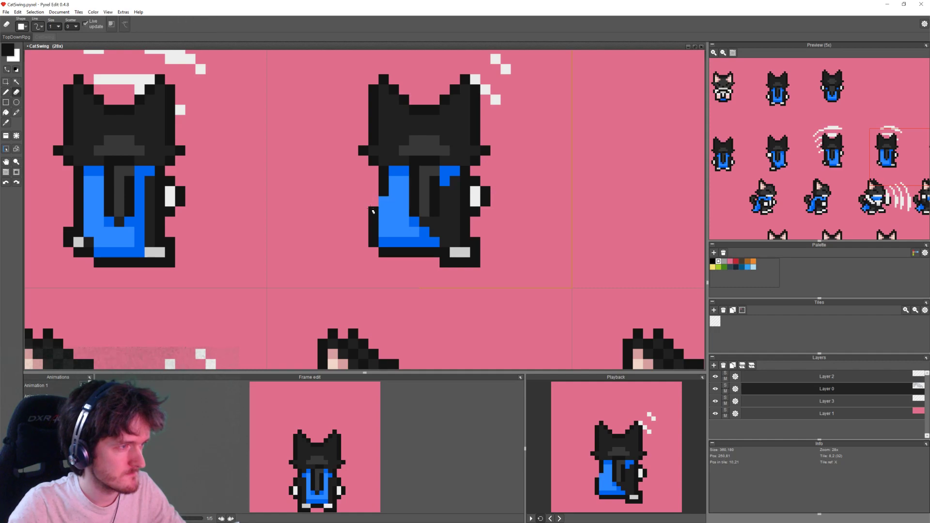
mouse_move(369, 215)
left_mouse_down()
mouse_move(372, 223)
mouse_move(383, 201)
left_mouse_up()
key("b")
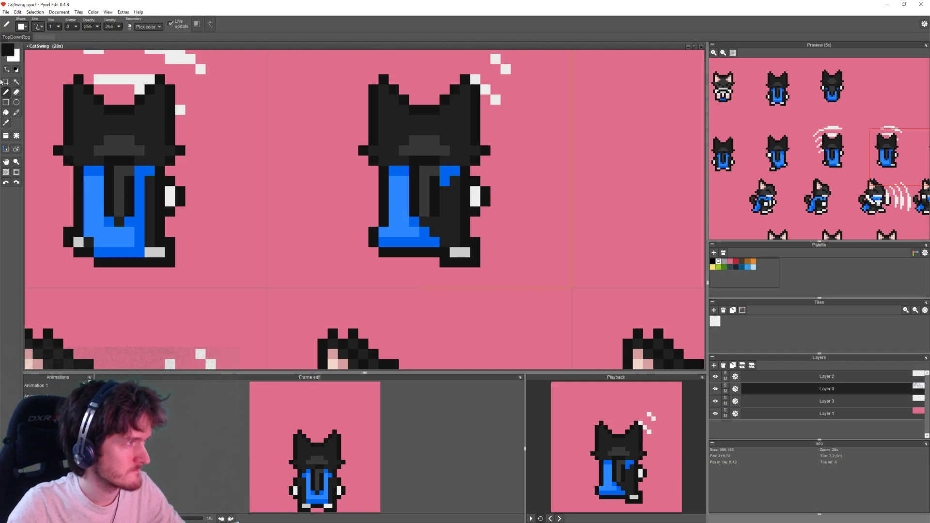
Step: Copy the left foot from the fourth back-view frame and paste it at the same spot in the last frame
left_click(5, 82)
left_click_drag(53, 145, 391, 242)
key("ctrl+c")
key("ctrl+v")
left_click(317, 296)
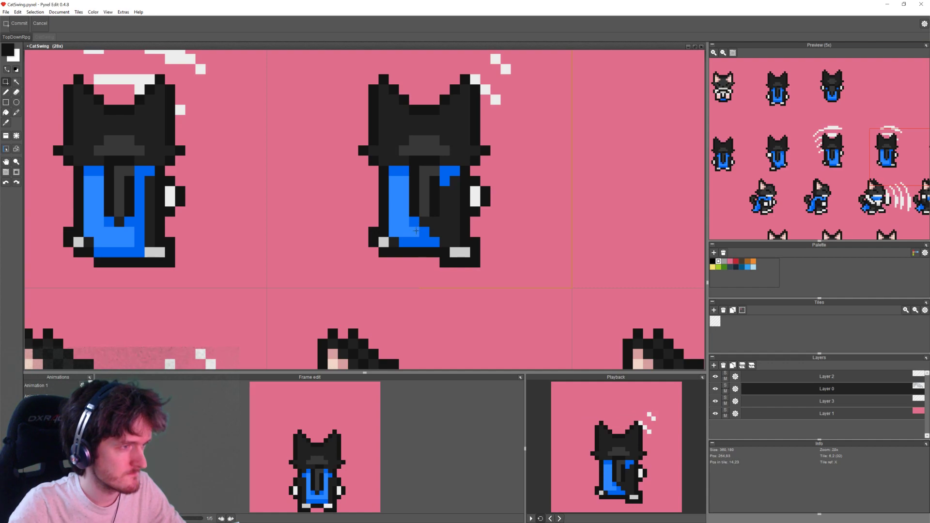
Step: Extend the last frame's cape to the right with blue pixels and draw a black outline row beneath it
key("b")
right_click(435, 242)
left_click(446, 232)
right_click(415, 233)
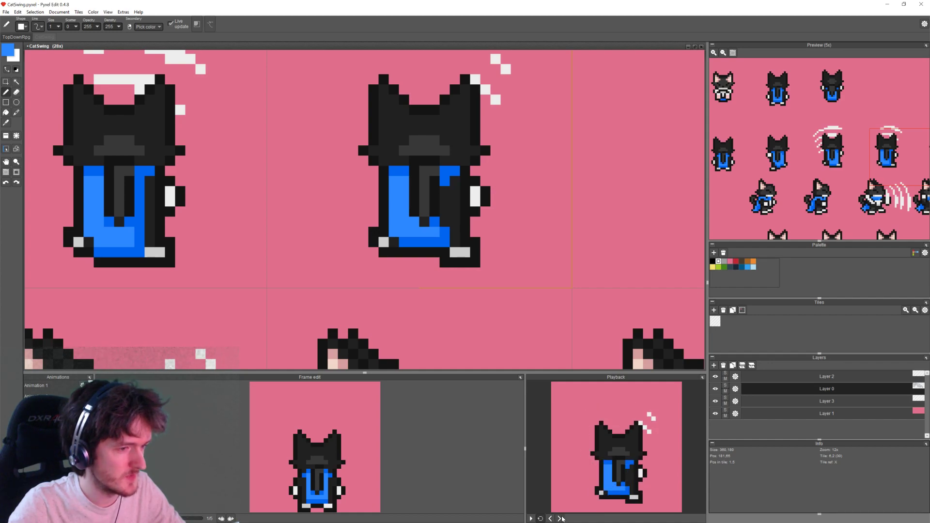
right_click(404, 253)
left_click_drag(442, 262, 413, 262)
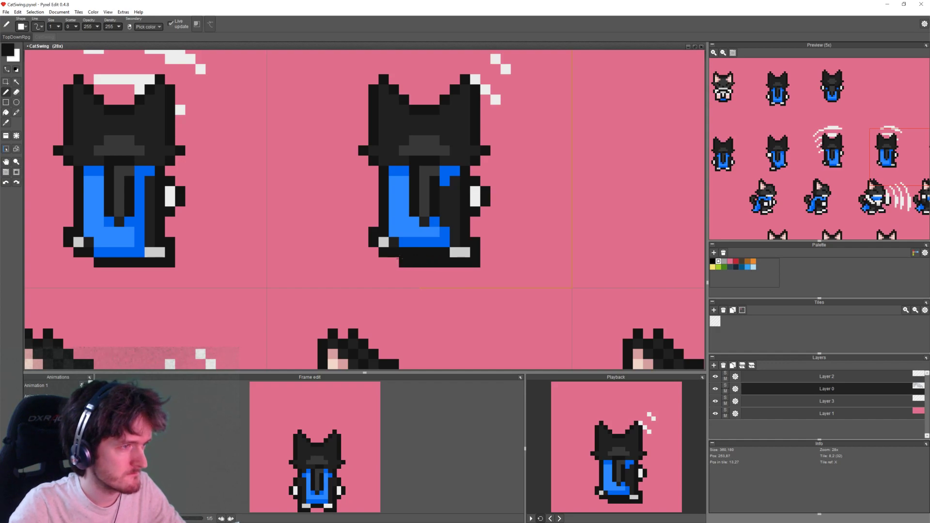
Step: Fill the last frame's lower cape with both blues down to the outline, darken the column at its right, and play the animation
right_click(405, 242)
left_click_drag(444, 252, 403, 248)
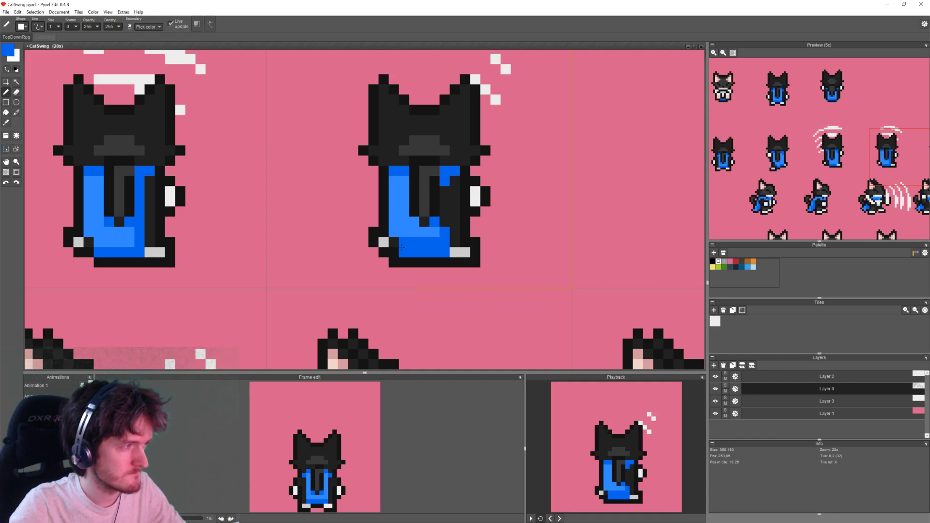
right_click(410, 235)
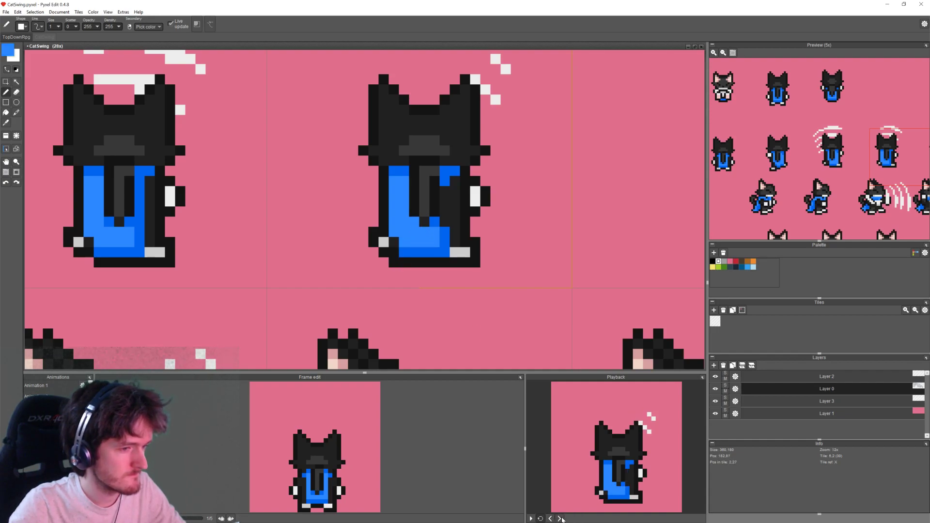
right_click(454, 223)
left_click_drag(445, 232, 445, 252)
right_click(435, 222)
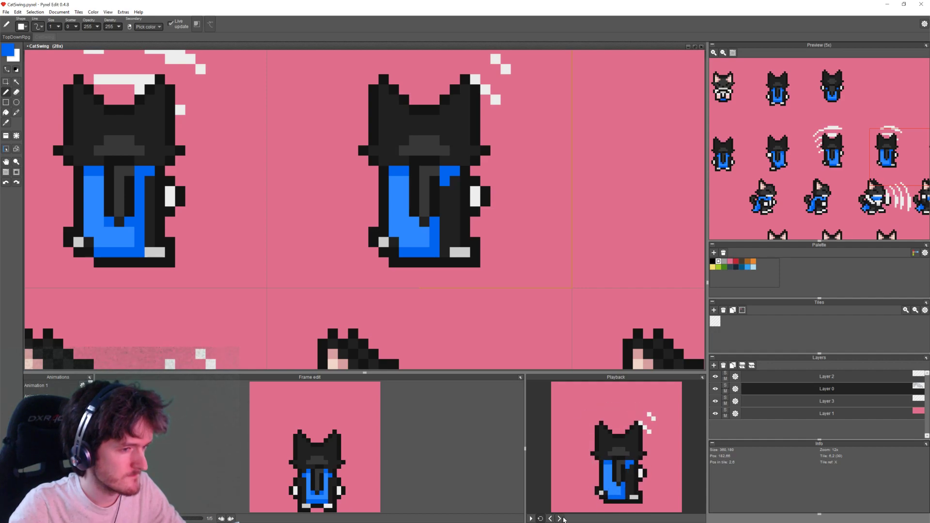
left_click(532, 519)
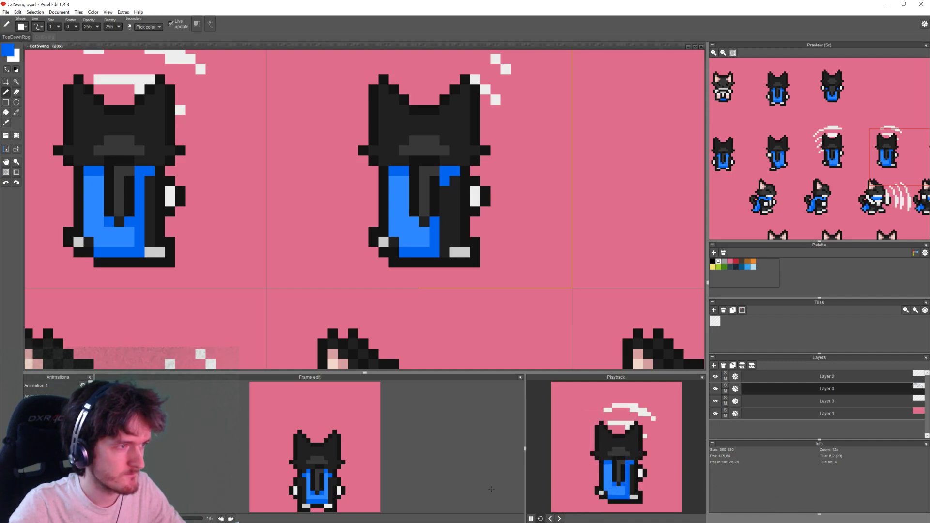
Step: Touch up the bottom of the last frame's cape with dark blue hem pixels
middle_click_drag(405, 278, 432, 284)
right_click(411, 236)
right_click(421, 239)
left_click(421, 249)
right_click(430, 258)
left_click(422, 258)
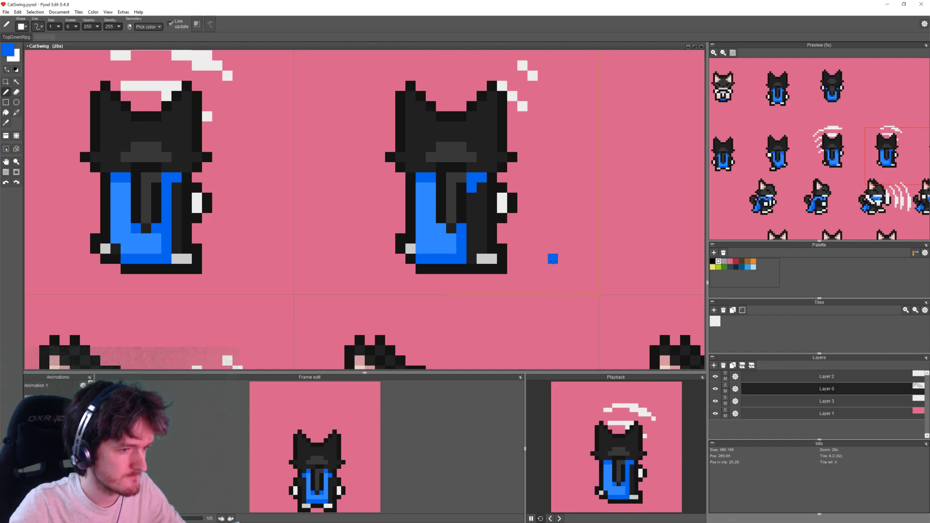
Step: Move the sprites of the second and first back-view swing frames up by one pixel each
scroll(681, 304, "down", 5)
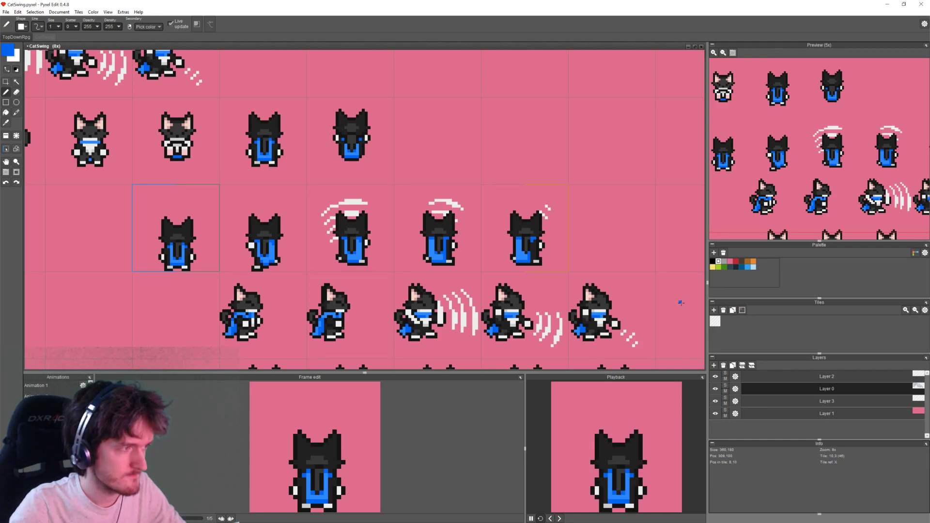
left_click(6, 81)
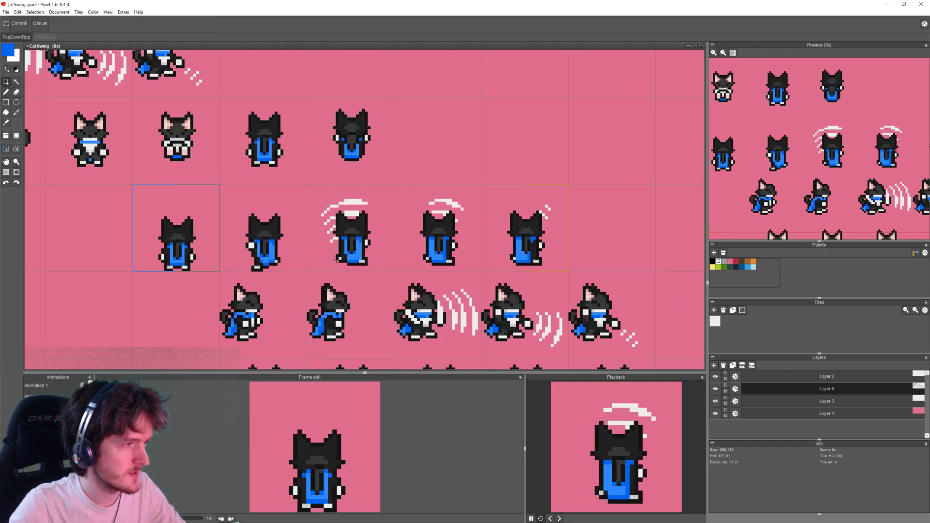
middle_click_drag(337, 262, 347, 263)
double_click(284, 252)
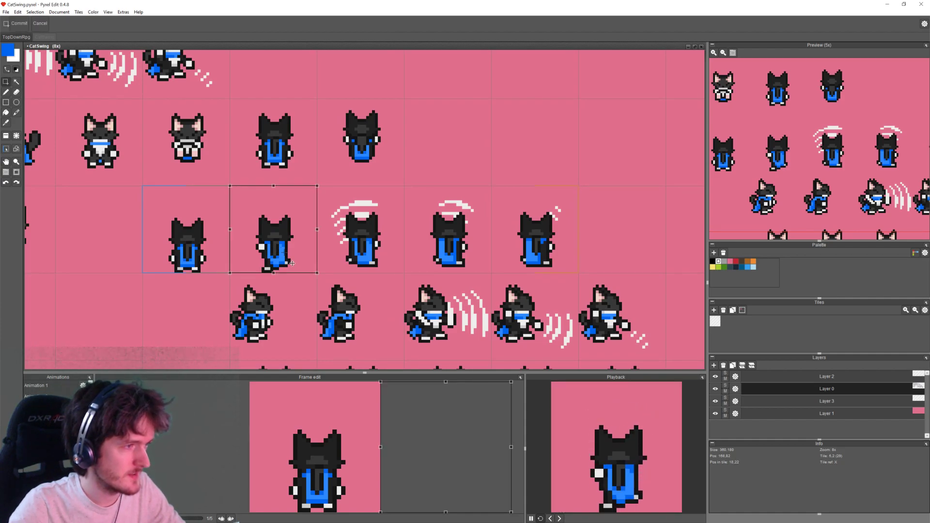
left_click_drag(293, 263, 292, 260)
left_click(302, 304)
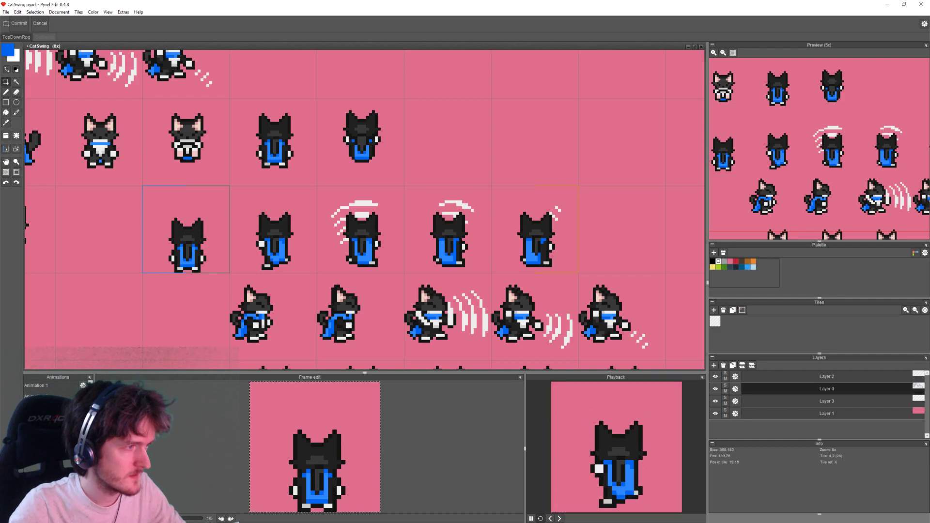
left_click(201, 236)
left_click_drag(204, 237, 204, 236)
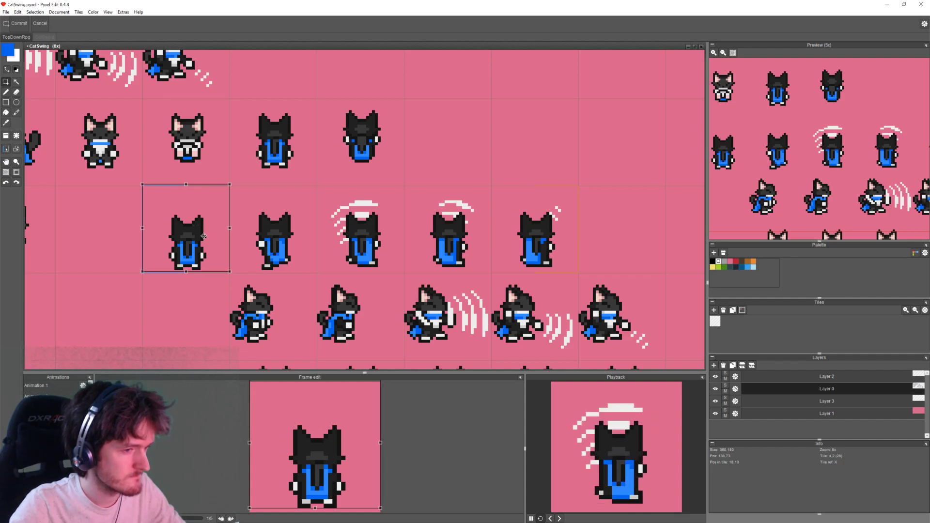
Step: Shift the tail strip on the second back-view frame's cape one pixel to the right and clear the selection
scroll(561, 212, "down", 2)
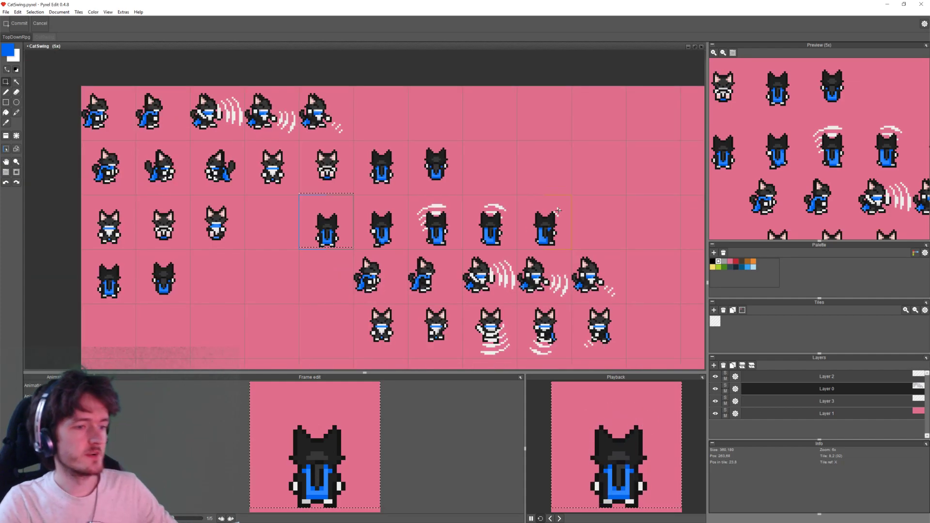
middle_click_drag(487, 197, 474, 151)
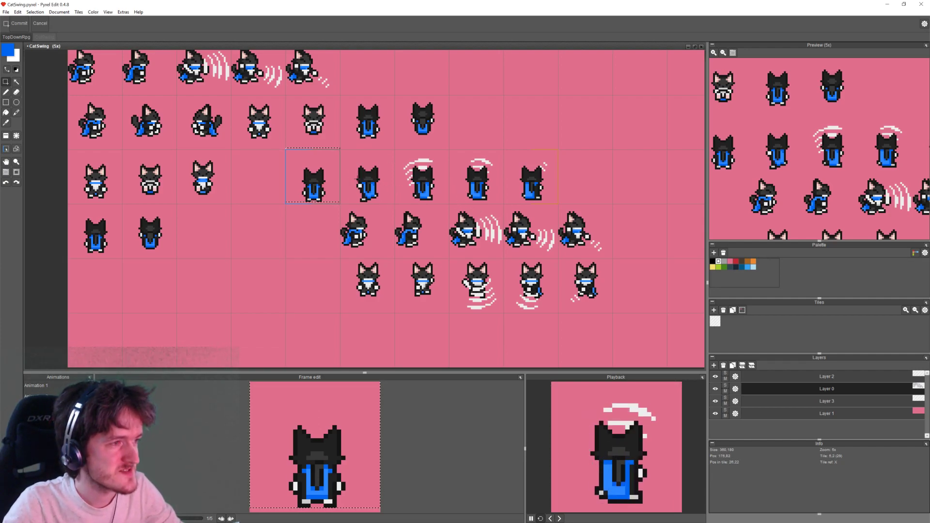
scroll(353, 196, "up", 1)
scroll(353, 196, "up", 3)
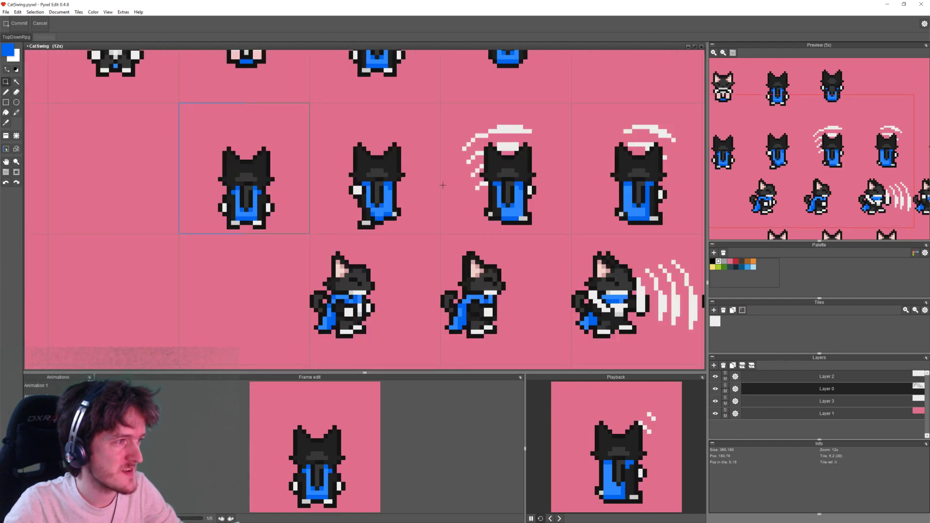
scroll(432, 196, "up", 3)
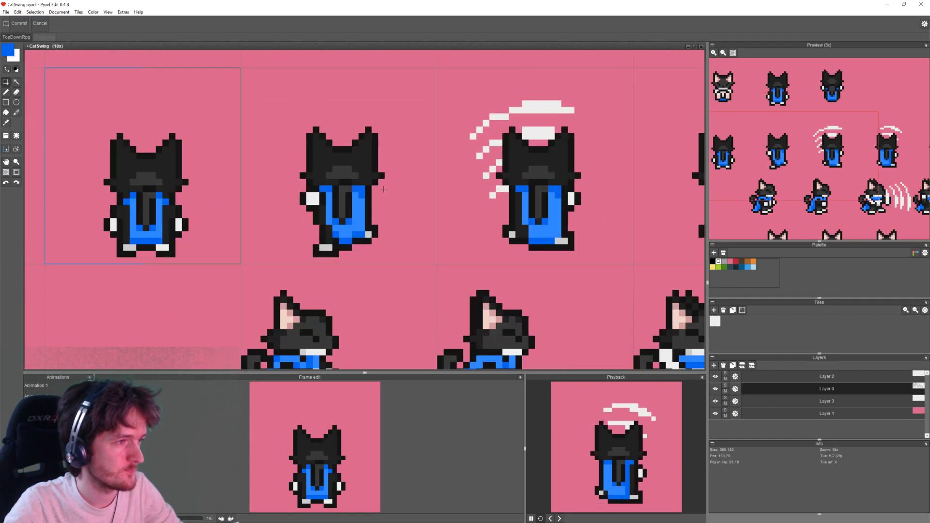
left_click(561, 519)
scroll(380, 212, "up", 2)
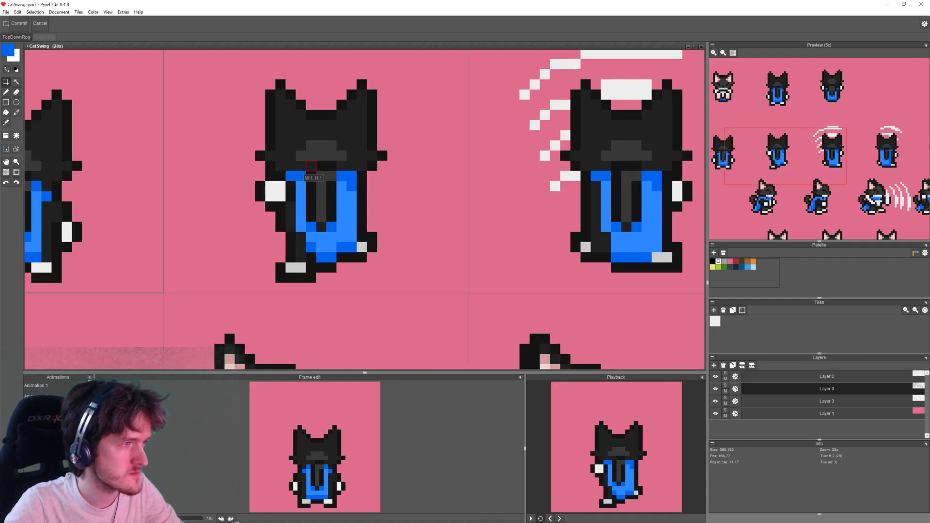
left_click_drag(320, 166, 331, 230)
left_click_drag(313, 227, 337, 202, "shift")
key("Return")
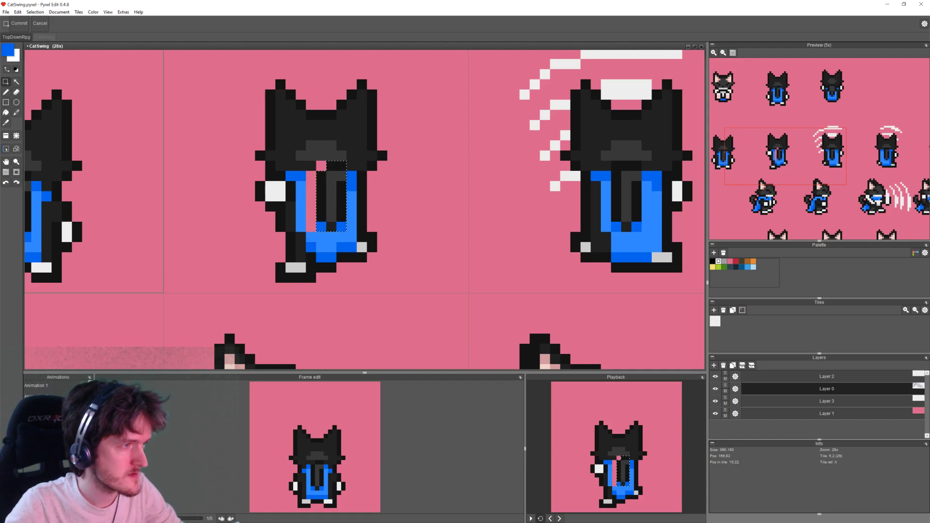
key("b")
key("e")
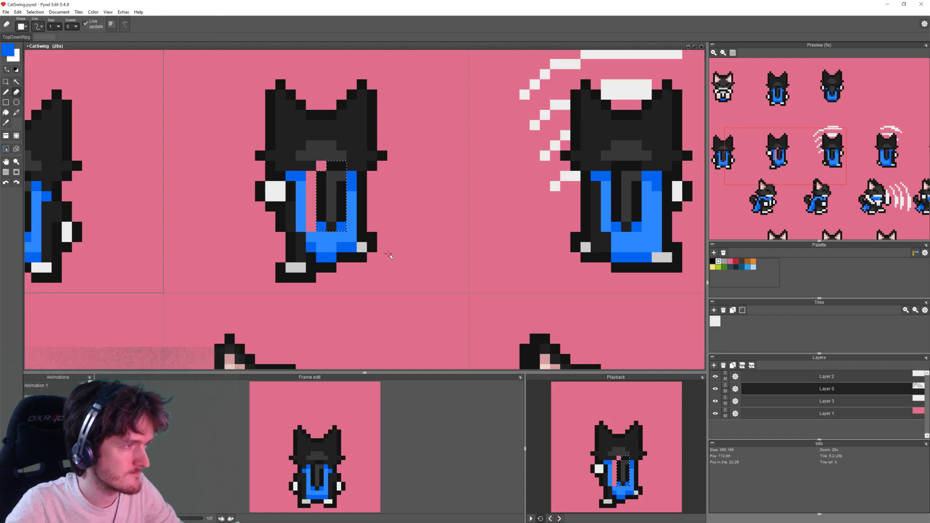
key("m")
key("ctrl+d")
key("b")
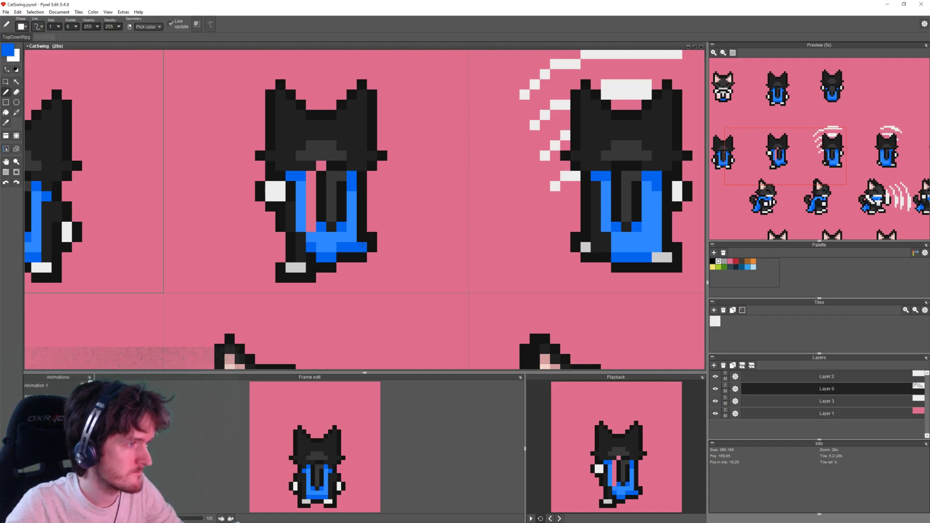
Step: Fill the gap left of the shifted tail with blue cape pixels and patch the missing head pixel in black
left_click_drag(311, 228, 311, 178)
middle_click_drag(312, 178, 406, 193)
right_click(398, 181)
left_click(418, 182)
right_click(402, 192)
Step: Step back and forth through the back-view swing frames in playback to compare the tail positions
left_click(550, 518)
left_click(560, 519)
left_click(561, 518)
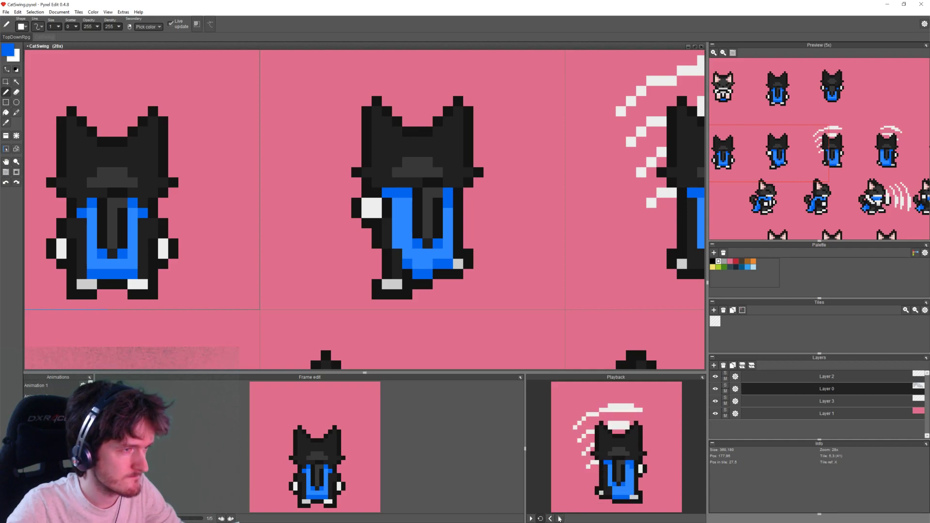
left_click(551, 518)
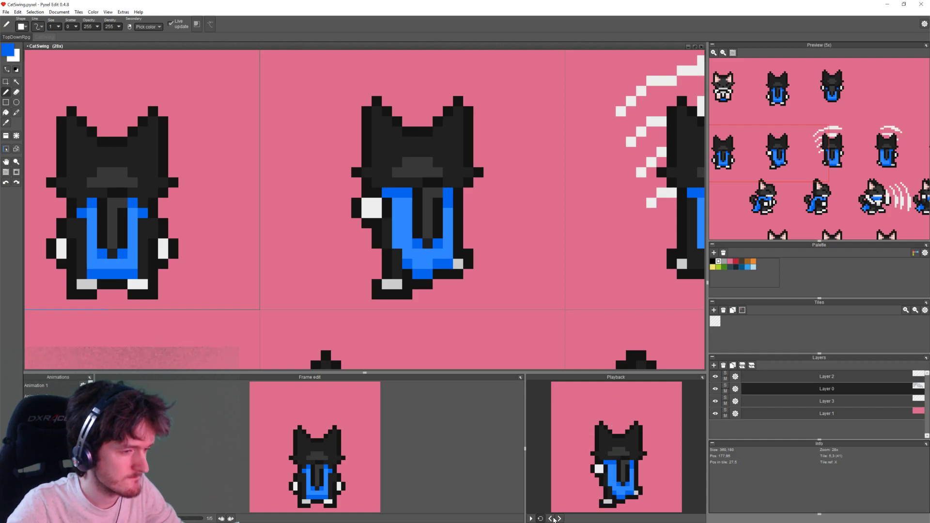
left_click(559, 518)
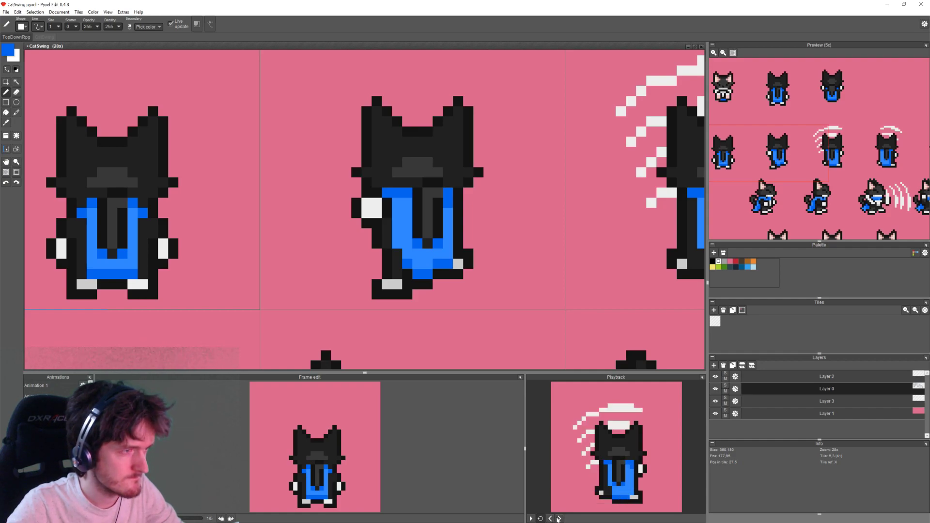
left_click(553, 519)
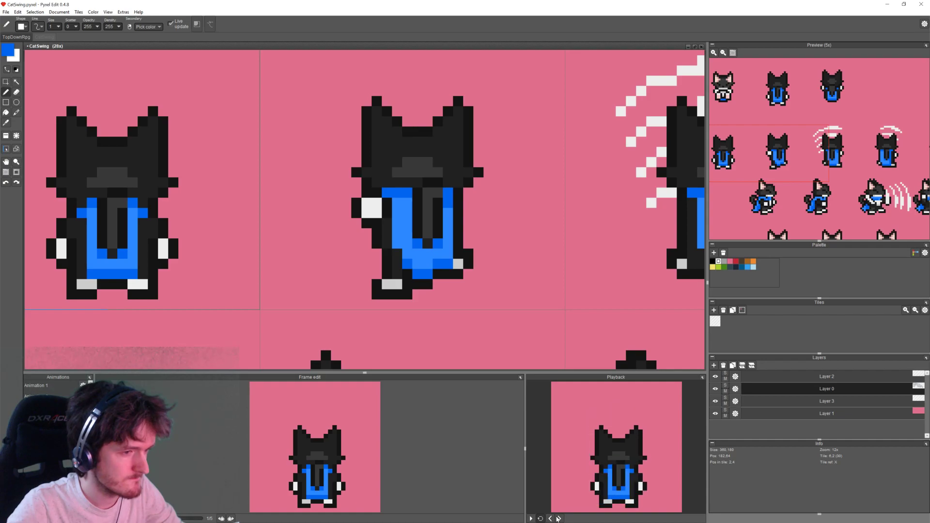
Step: Darken the top-right tail pixel on the second back-view frame and check the frame sequence in playback
left_click(434, 194, "alt")
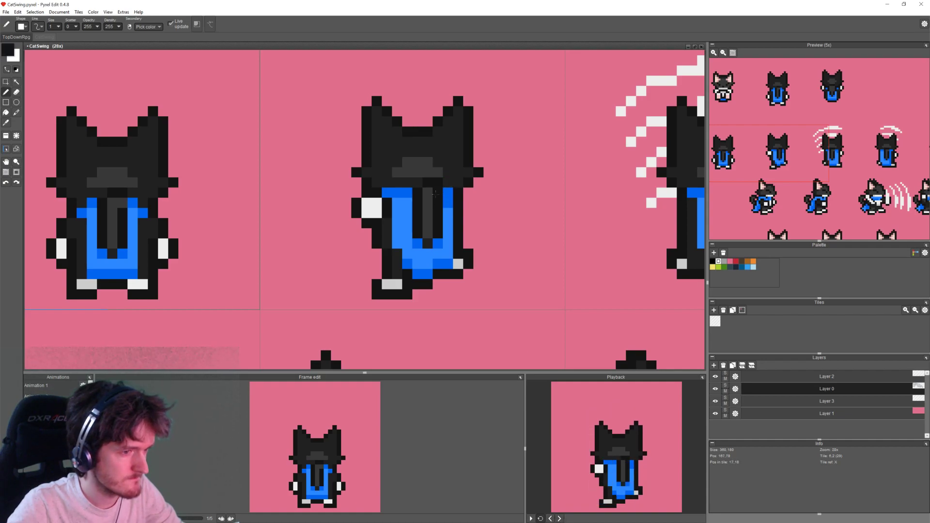
left_click(550, 518)
left_click(560, 518)
left_click(561, 519)
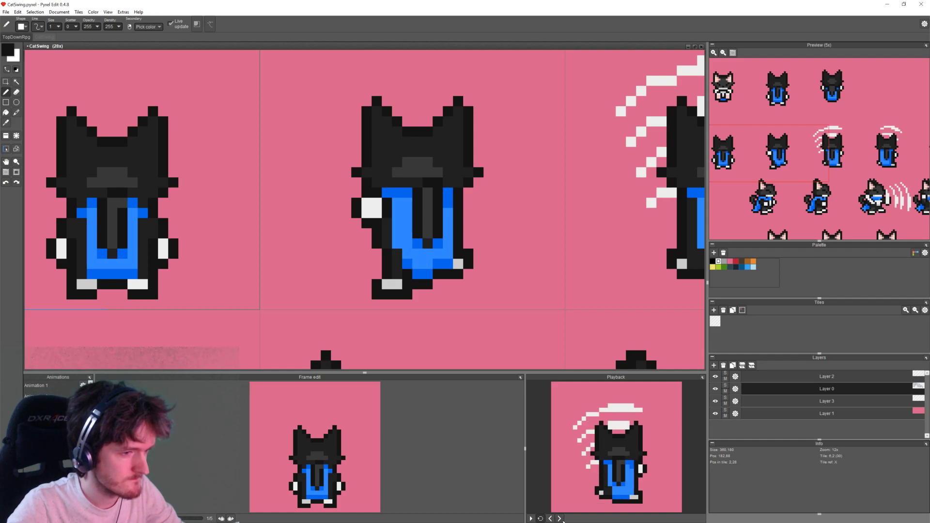
left_click(561, 519)
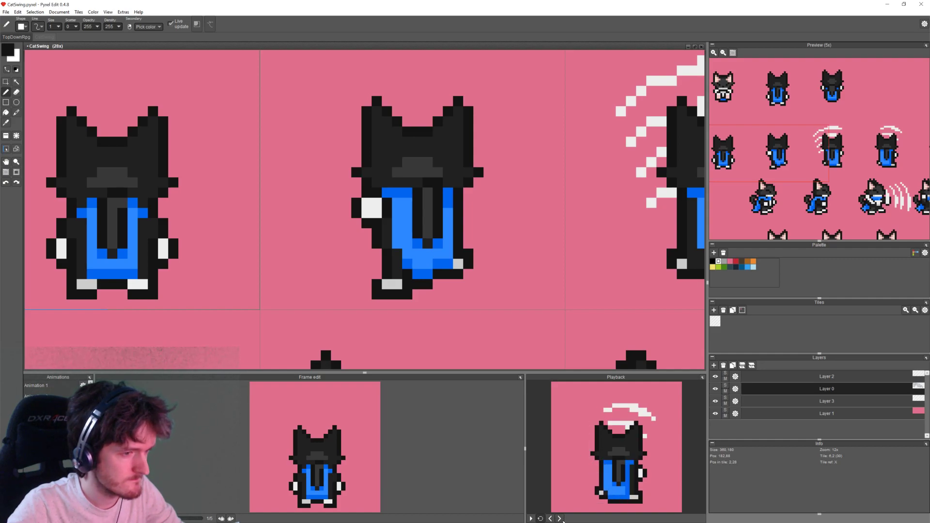
Step: Try to shift the tail strip on the third back-view frame one pixel to the left
middle_click_drag(543, 222, 270, 241)
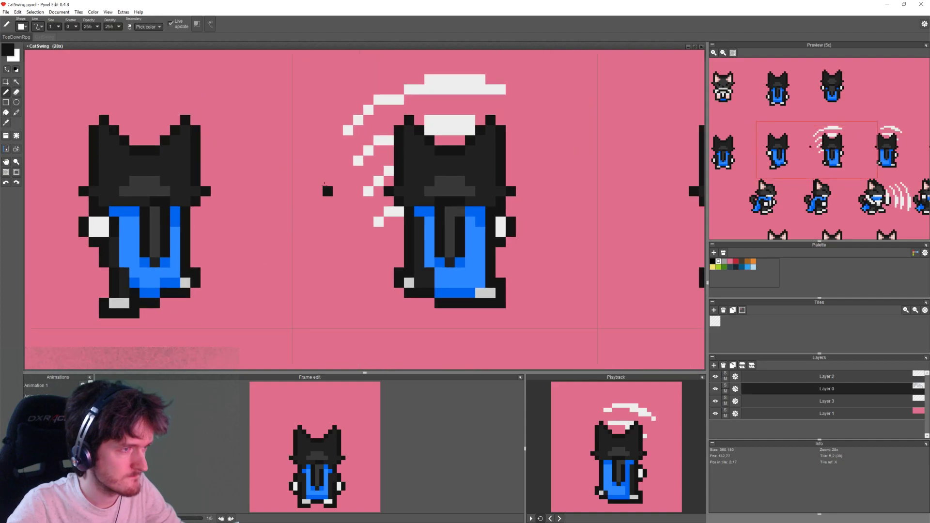
left_click(6, 82)
left_click_drag(439, 200, 461, 265)
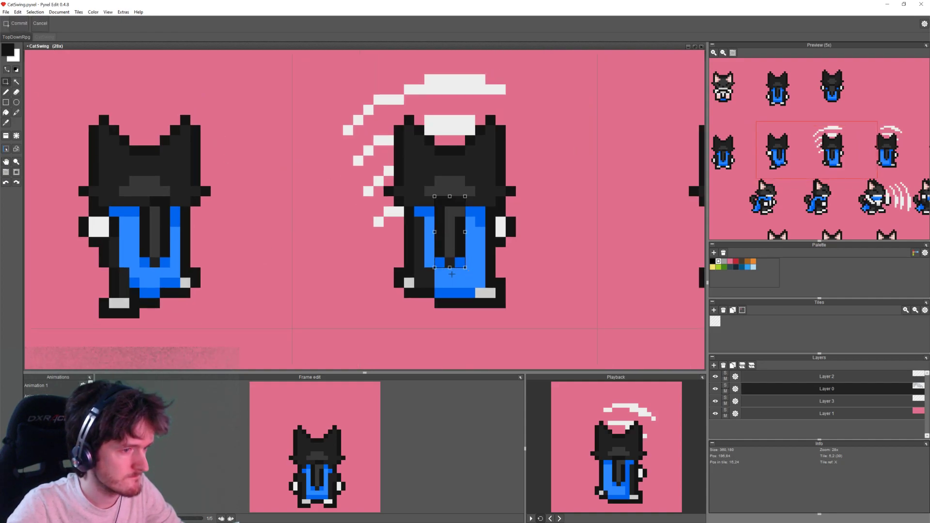
left_click_drag(458, 255, 450, 255)
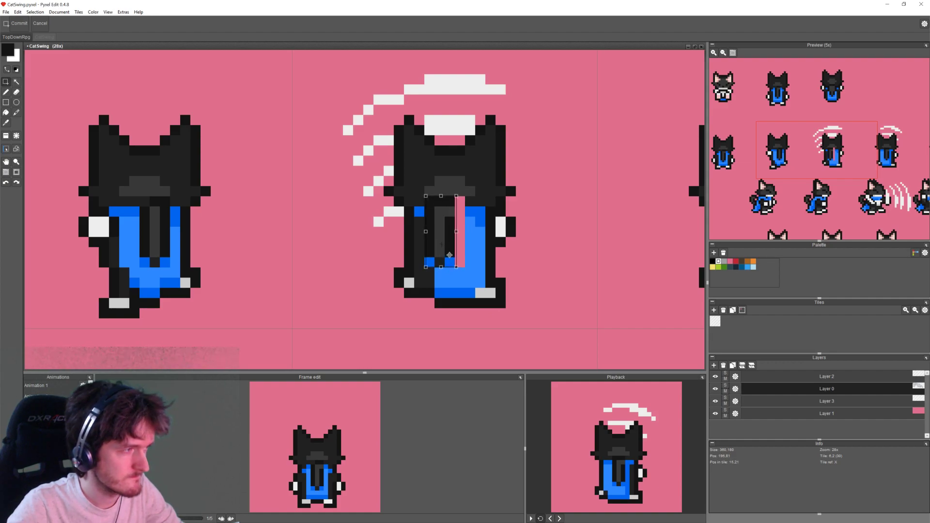
key("ctrl+z")
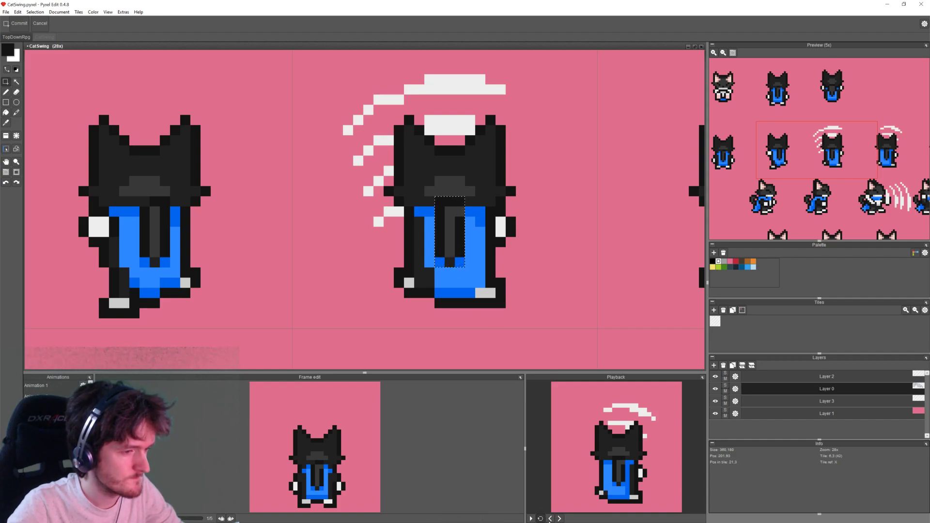
Step: Compare the tail on the third, fourth and last back-view frames by stepping through playback
left_click(551, 519)
left_click(552, 519)
left_click(559, 519)
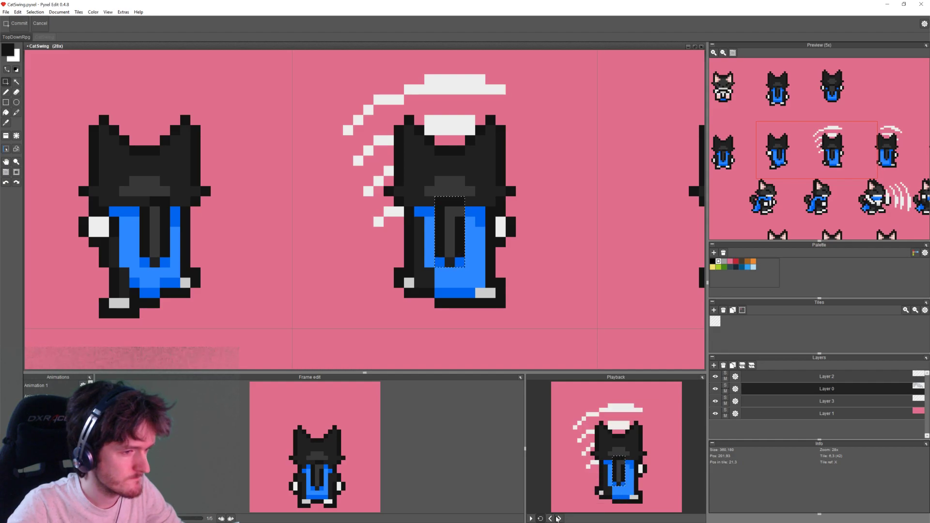
left_click(559, 519)
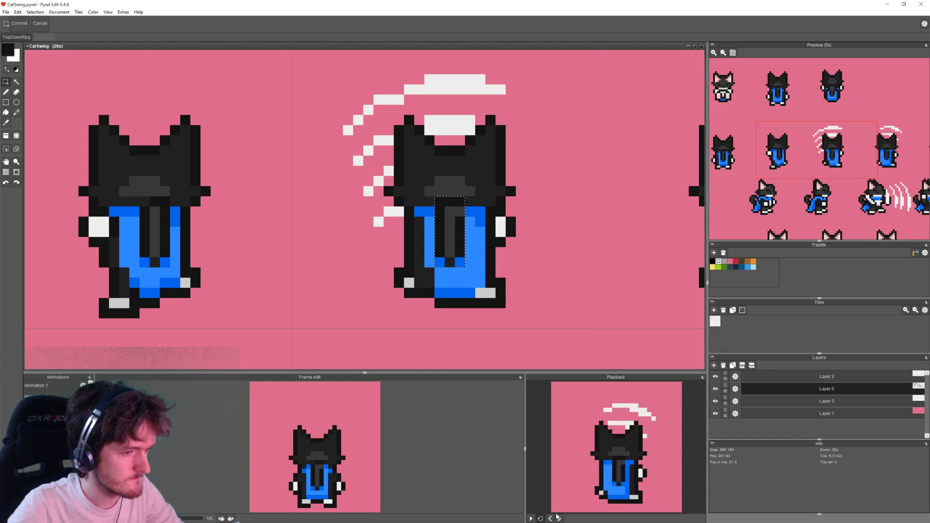
left_click(559, 519)
Step: Shift the tail strip on the last back-view frame's cape one pixel to the left and clear the selection
middle_click_drag(485, 212, 403, 209)
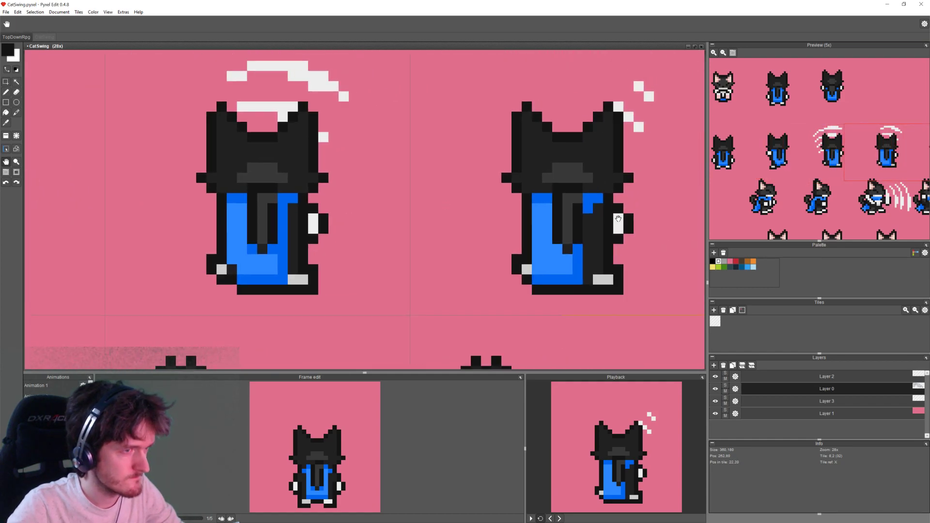
middle_click_drag(600, 187, 556, 197)
mouse_move(512, 198)
left_mouse_down()
mouse_move(537, 258)
mouse_move(529, 241)
left_mouse_up()
left_click(536, 249)
key("b")
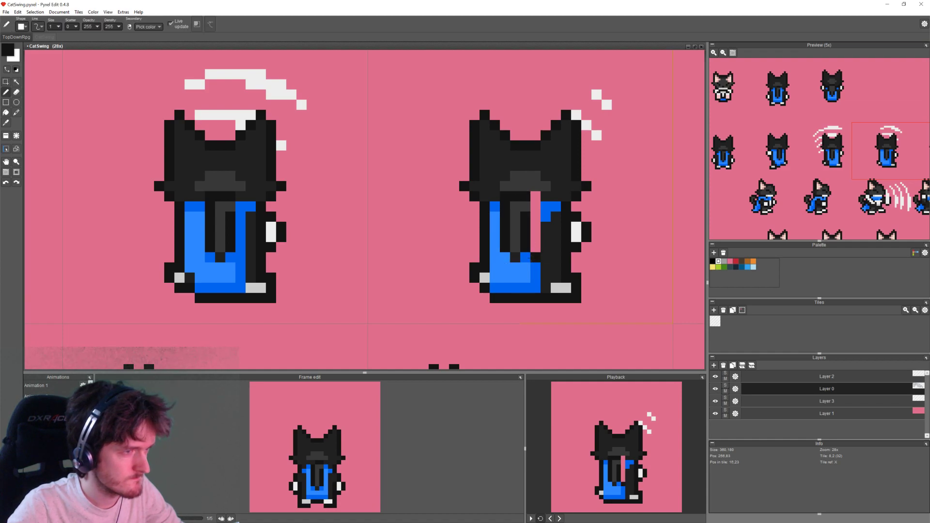
Step: Fill the gap beside the last frame's shifted tail with dark blue and patch the missing head pixel in black
right_click(525, 258)
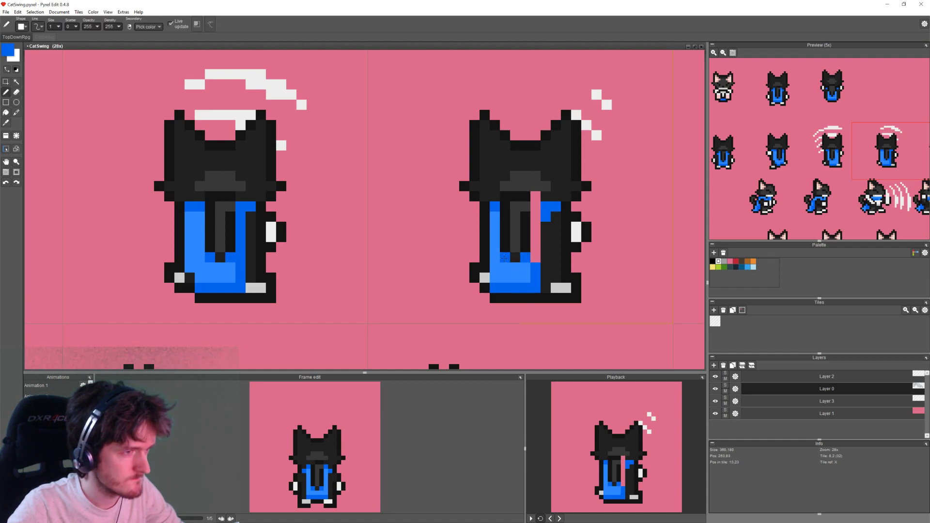
scroll(514, 259, "down", 2)
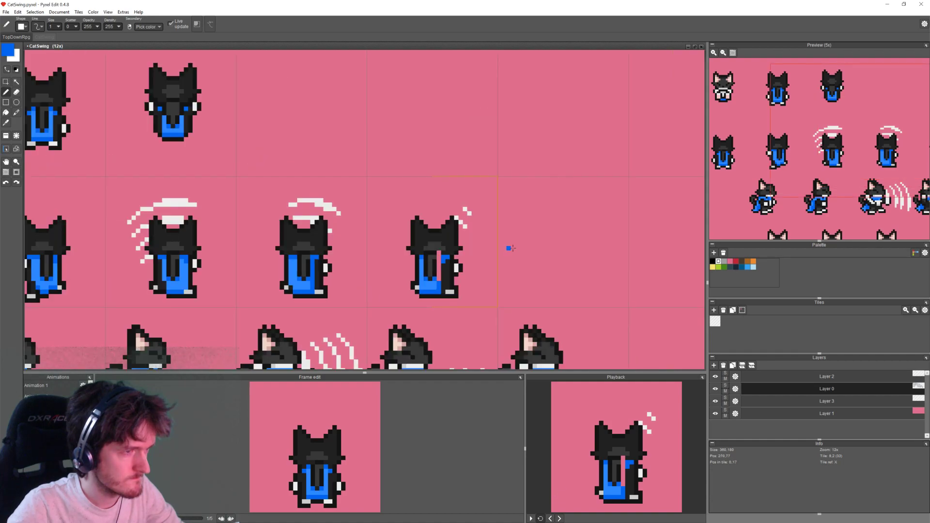
scroll(507, 247, "up", 2)
left_click_drag(363, 331, 366, 277)
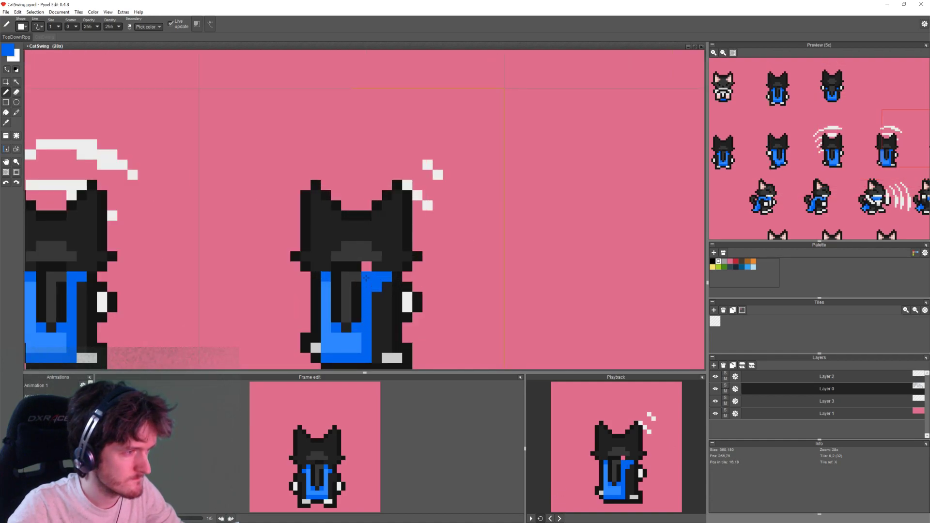
right_click(387, 266)
left_click(367, 266)
middle_click_drag(366, 287, 431, 226)
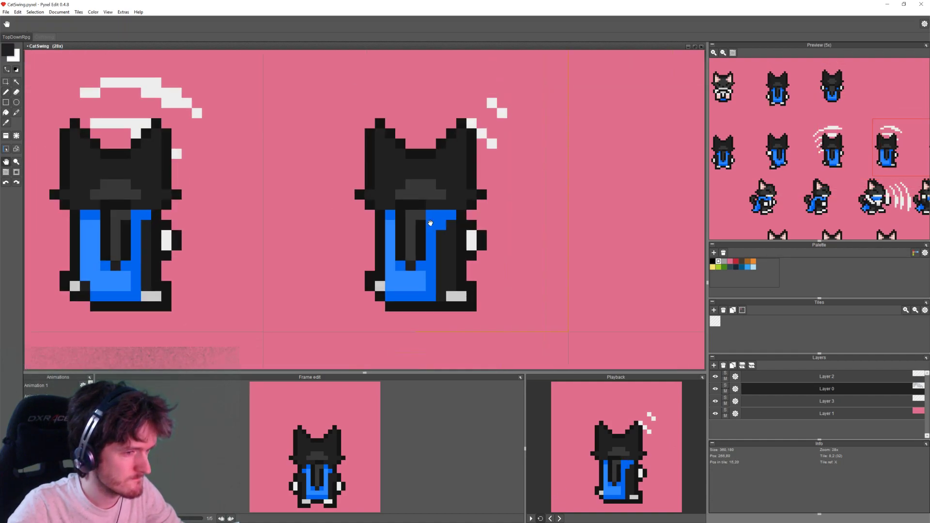
Step: Play the back-view swing animation and step through its frames to review the tail motion
scroll(485, 343, "down", 5)
scroll(485, 341, "down", 1)
left_click(531, 519)
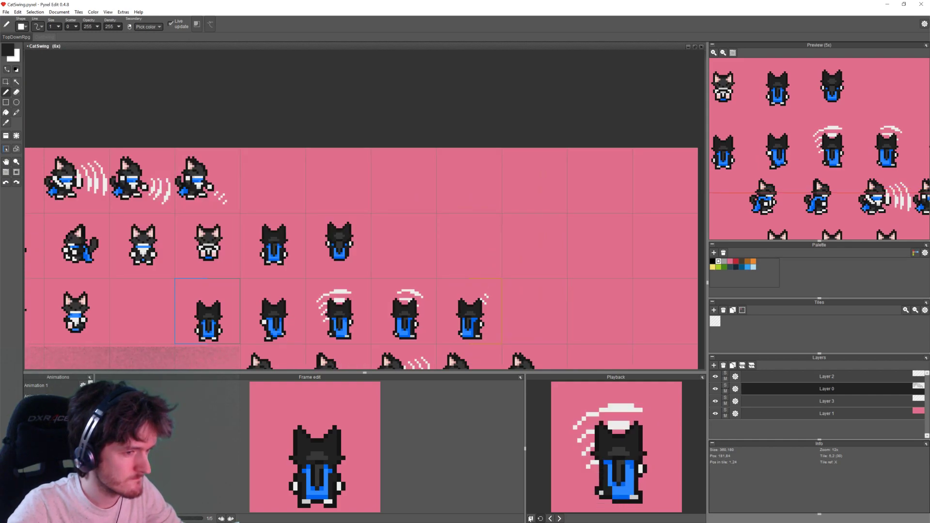
left_click(560, 519)
left_click(560, 519)
left_click(559, 518)
left_click(560, 518)
left_click(560, 519)
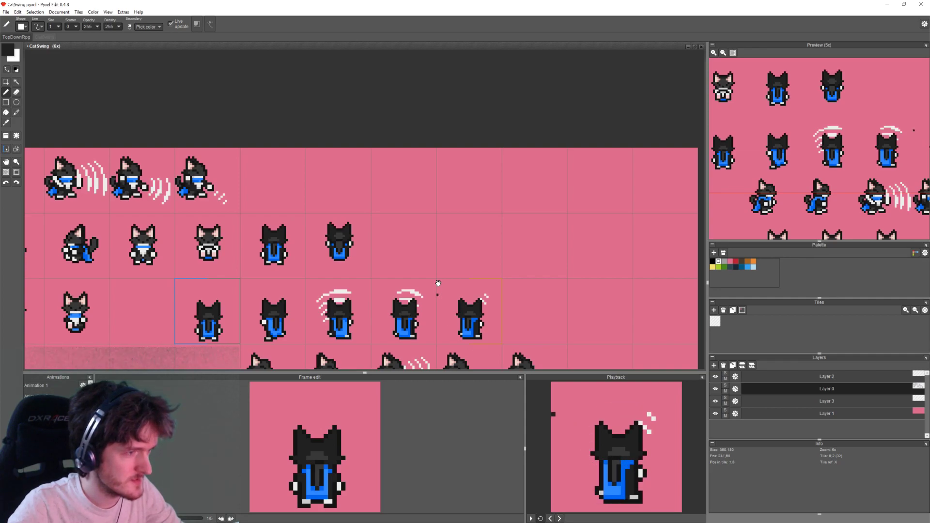
Step: Shift the tail on the fourth back-view frame one pixel left and fill the gap to its right with dark blue
scroll(339, 315, "up", 6)
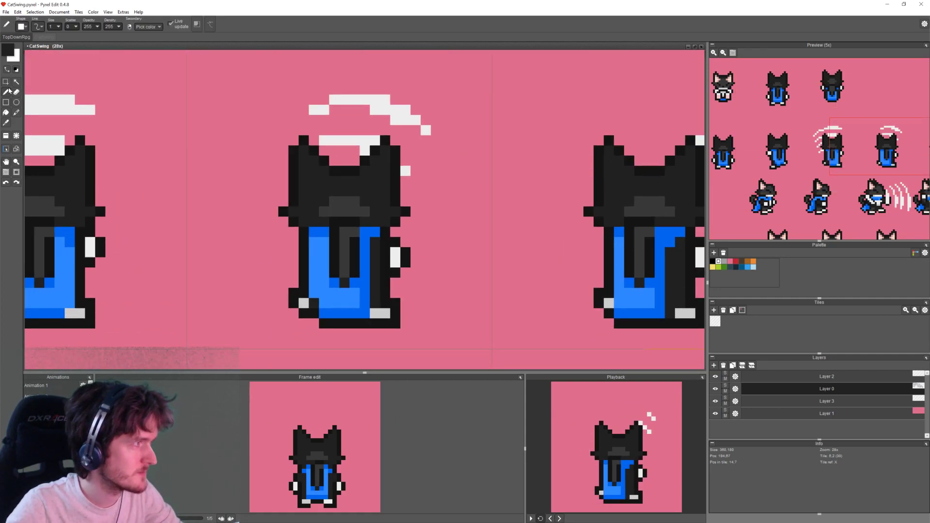
left_click(6, 83)
mouse_move(320, 216)
left_mouse_down()
mouse_move(361, 302)
mouse_move(351, 287)
mouse_move(355, 233)
left_mouse_up()
key("b")
right_click(356, 283)
right_click(364, 283)
right_click(364, 222)
left_click(356, 222)
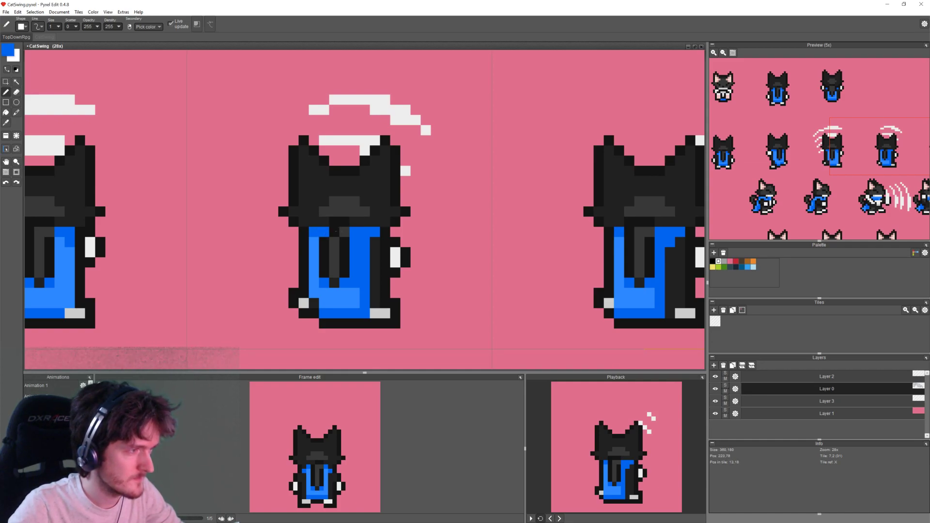
Step: Reshape the top of the fourth frame's tail with grey and black pixels so its base bends to the right
right_click(325, 221)
left_click(334, 221)
right_click(345, 232)
left_click(355, 232)
right_click(347, 242)
Step: Cycle repeatedly through all the back-view swing frames in playback to examine how smoothly the tail moves
left_click_drag(547, 284, 483, 270)
left_click(549, 519)
left_click(550, 520)
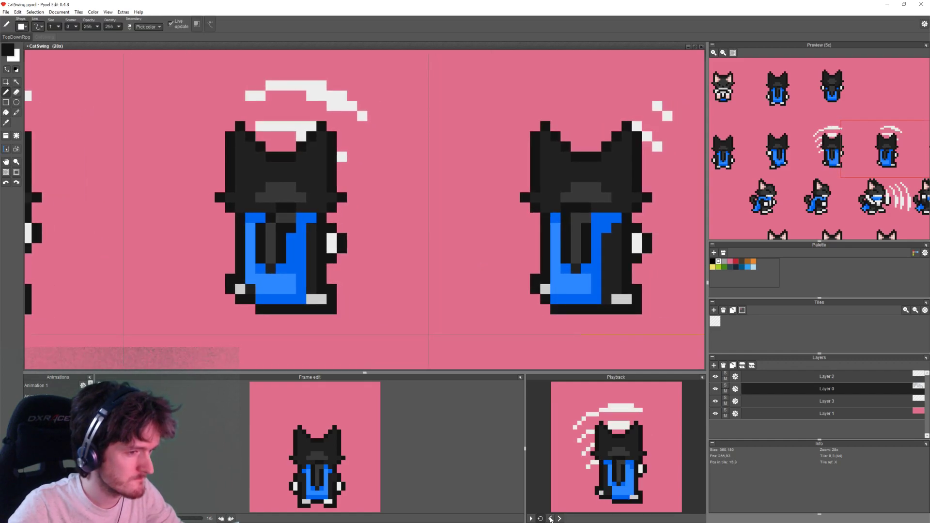
left_click(561, 519)
left_click(560, 519)
left_click(560, 520)
double_click(561, 519)
left_click(560, 519)
double_click(560, 520)
left_click(560, 519)
double_click(561, 520)
double_click(560, 519)
left_click(561, 520)
double_click(560, 519)
left_click(560, 519)
double_click(560, 519)
left_click(560, 520)
double_click(560, 520)
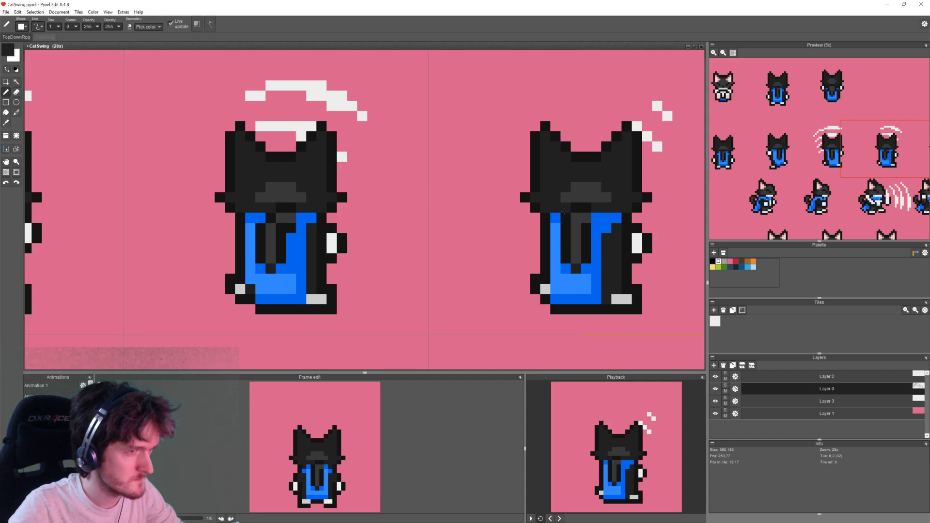
middle_click_drag(240, 257, 493, 261)
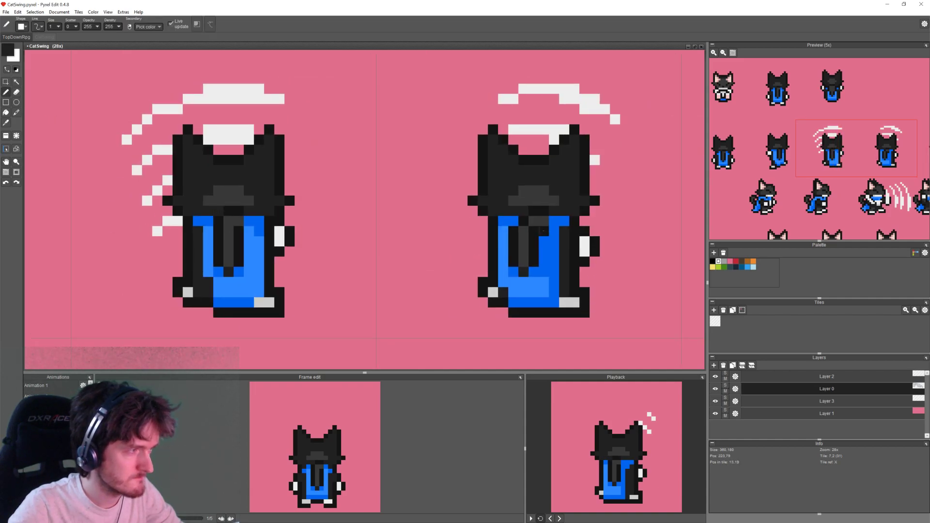
scroll(544, 231, "down", 4)
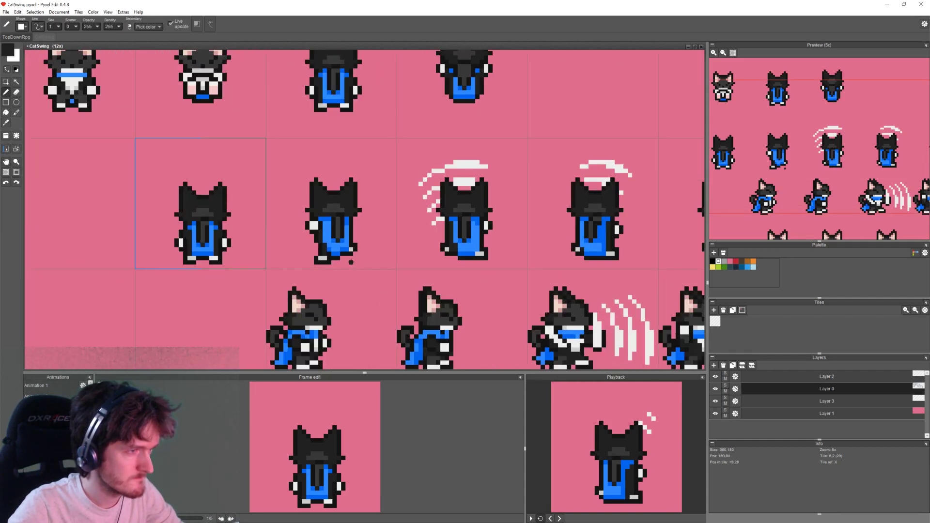
middle_click_drag(504, 271, 418, 268)
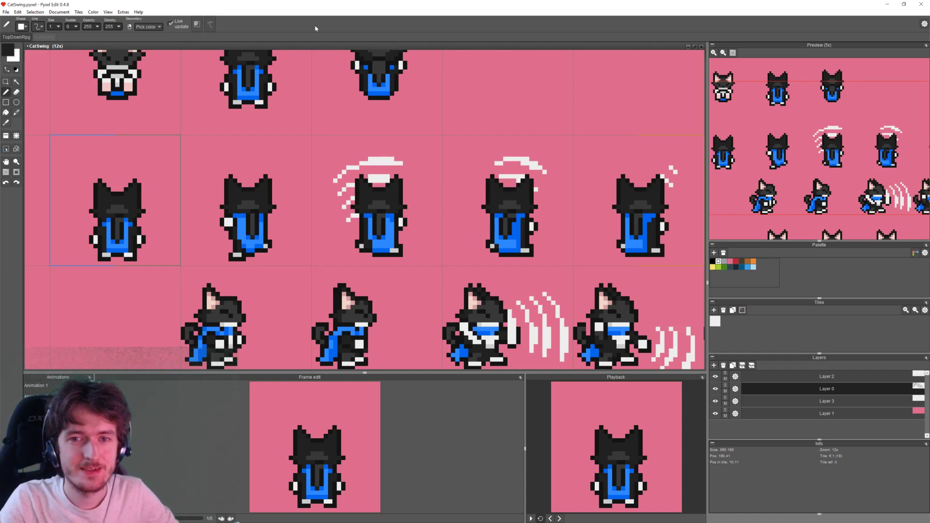
scroll(294, 108, "down", 3)
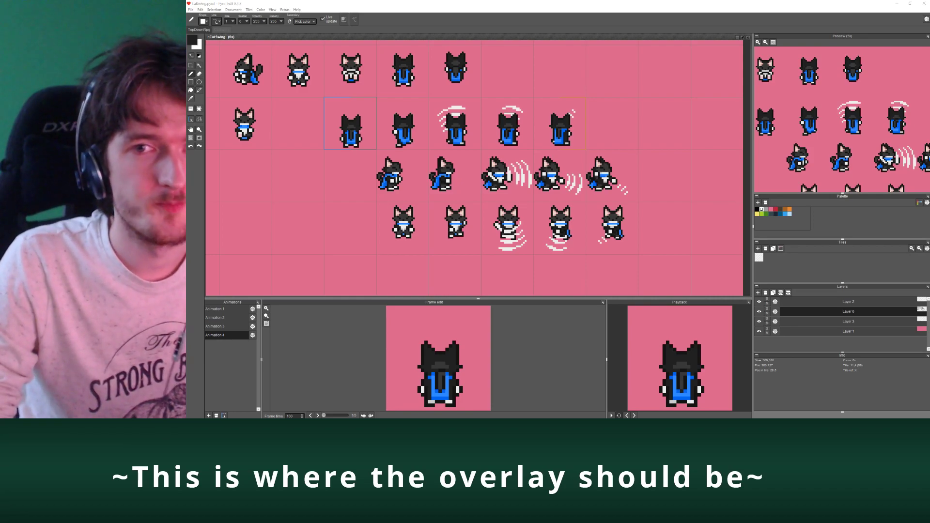
Step: Switch to File Explorer, browse to the stream overlay folder inside the Desktop's Overlay folder, and launch the overlay application
key("super+e")
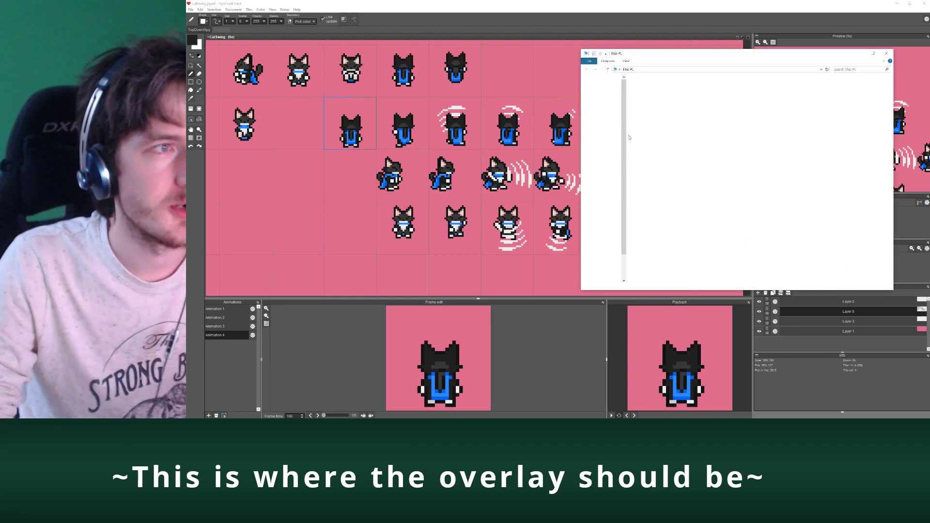
left_click(605, 190)
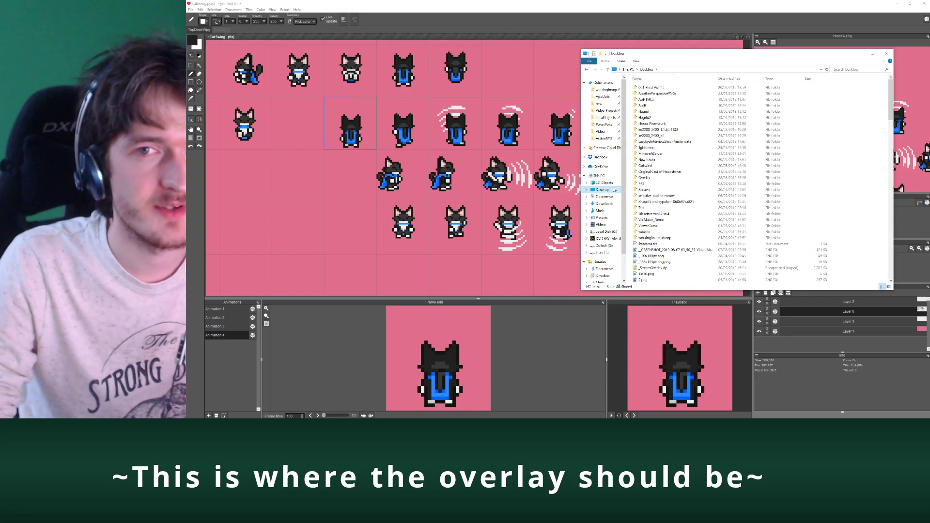
double_click(680, 177)
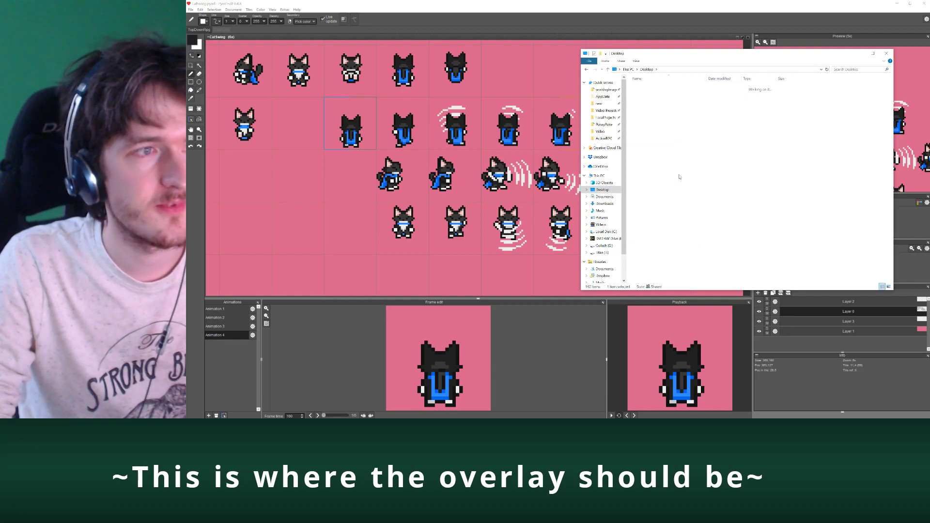
left_click(662, 112)
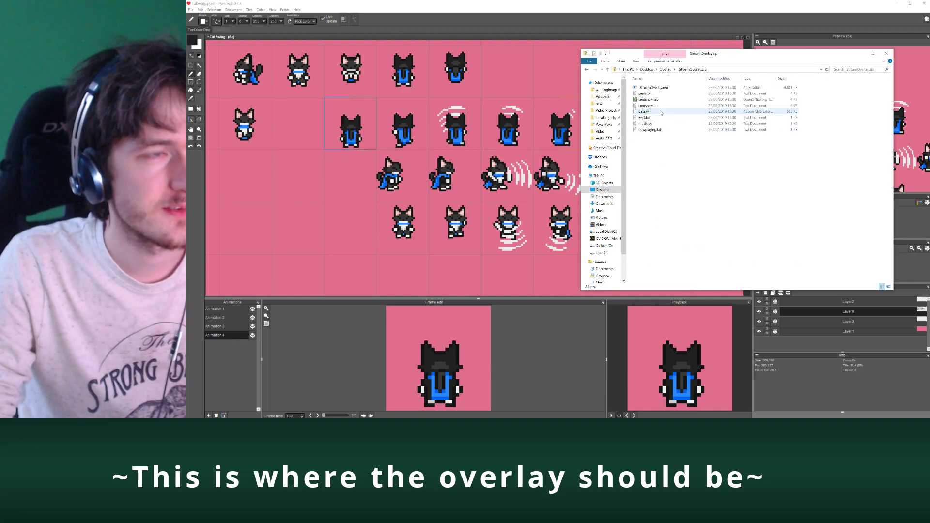
double_click(662, 112)
left_click(667, 70)
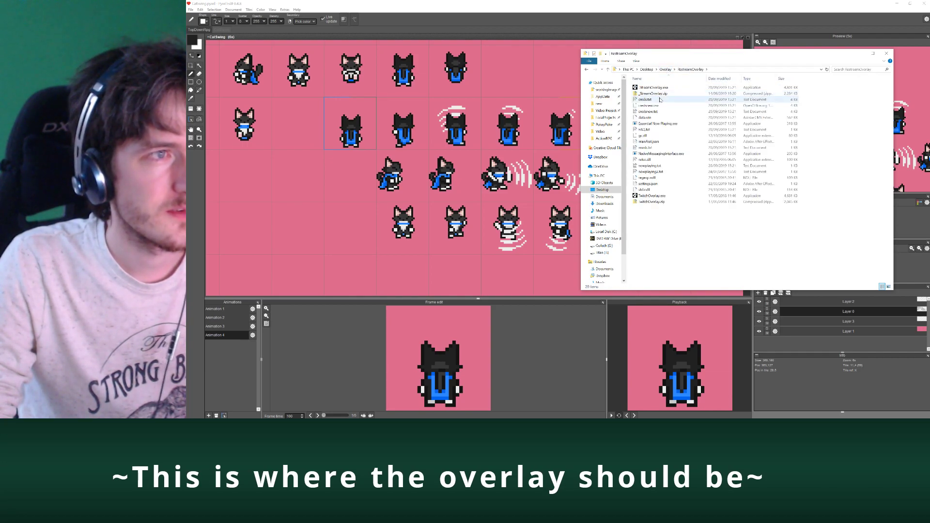
left_click(667, 88)
key("Return")
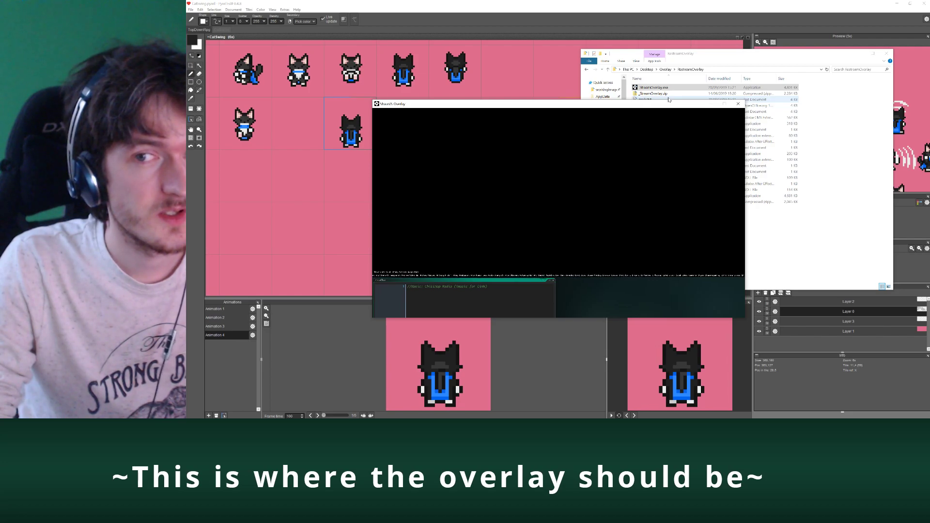
Step: Close the overlay's window, launch _StreamOverlay.exe again, and switch back to Pyxel Edit
left_click(737, 102)
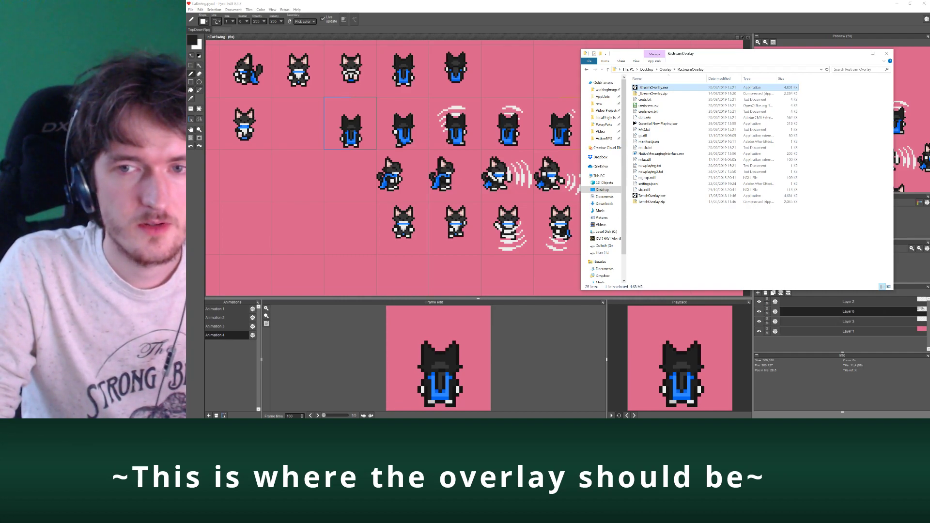
key("Return")
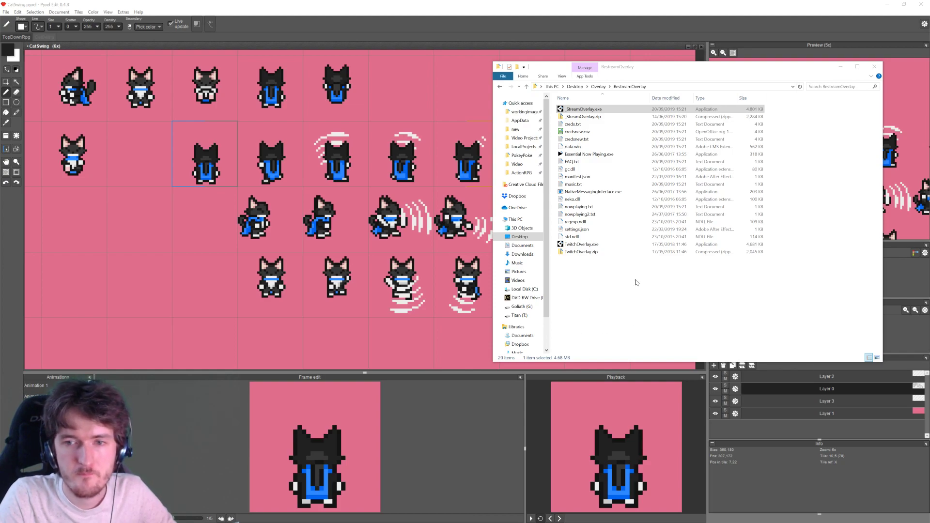
left_click(662, 3)
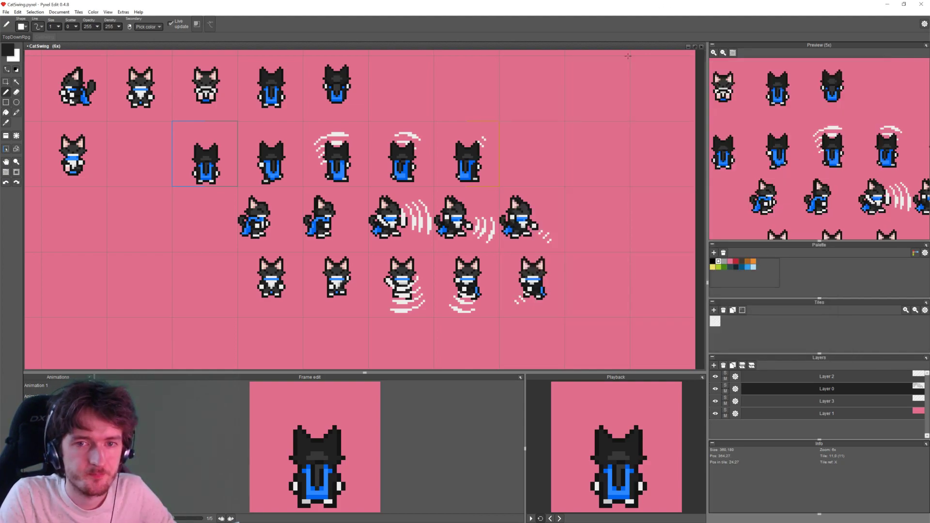
Step: Step through the five back-view swing frames and examine the finished poses and the surrounding sprite sheet
middle_click_drag(434, 147, 463, 145)
key("Right")
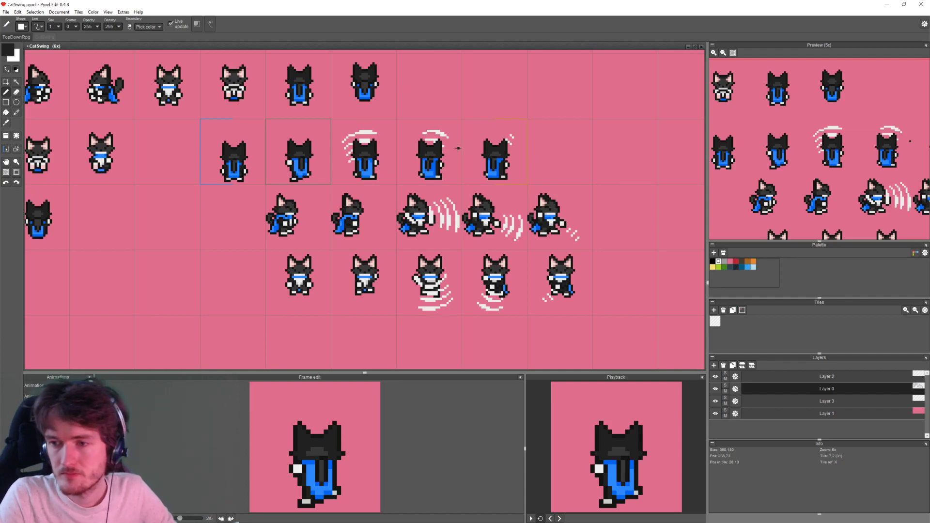
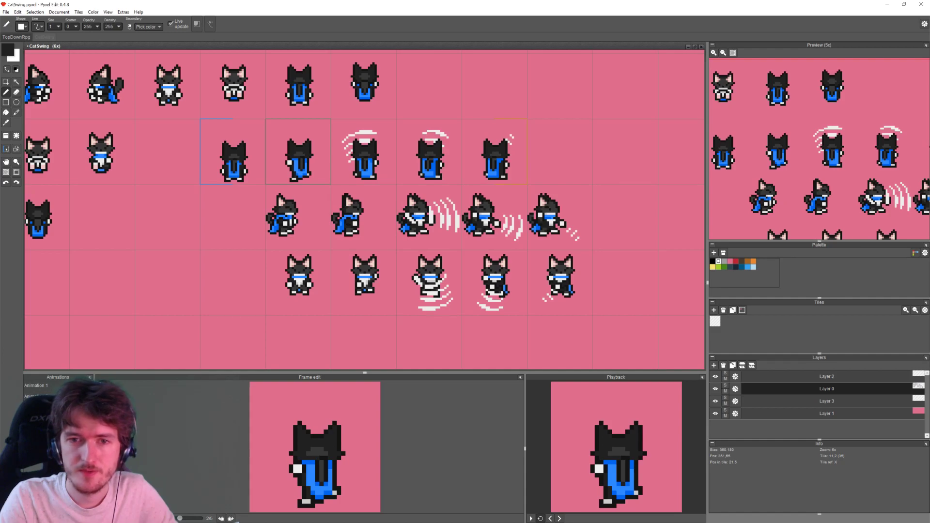
middle_click_drag(447, 235, 526, 220)
key("Right")
key("Right")
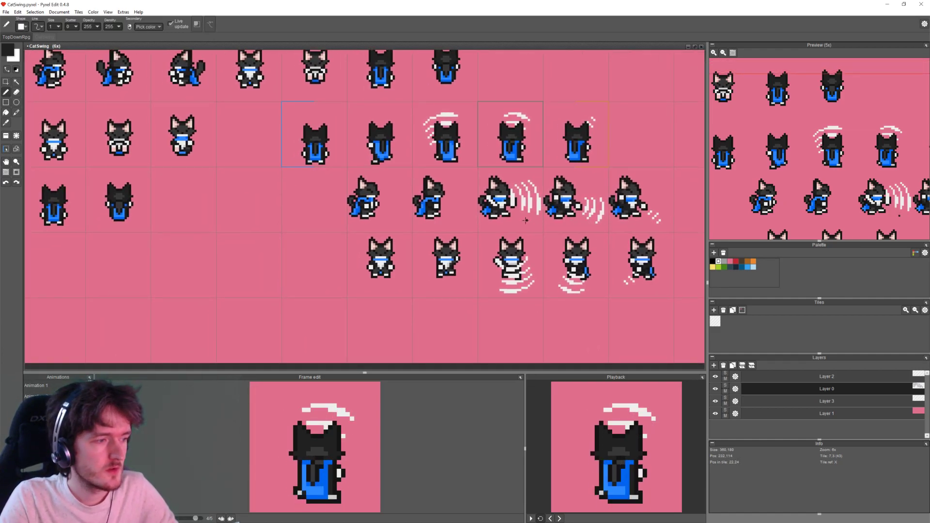
key("Right")
key("Return")
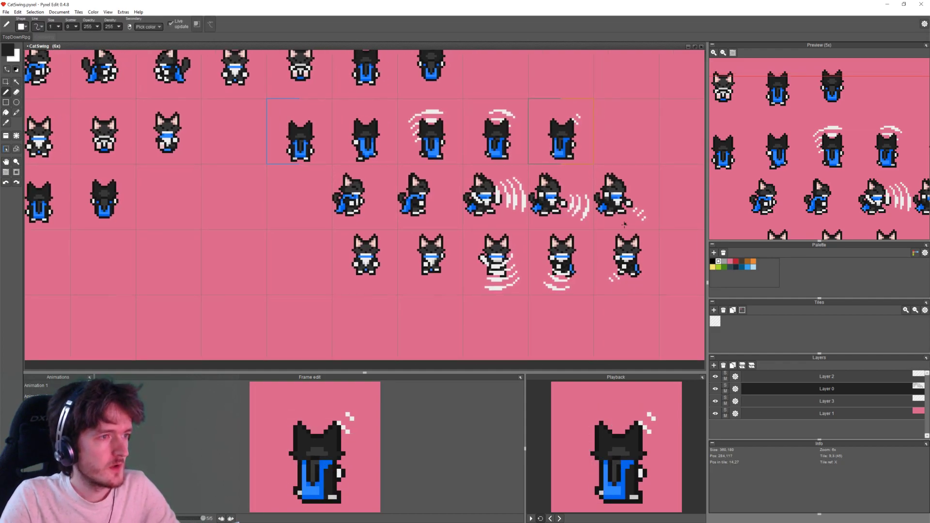
scroll(624, 224, "down", 1)
middle_click_drag(624, 225, 610, 244)
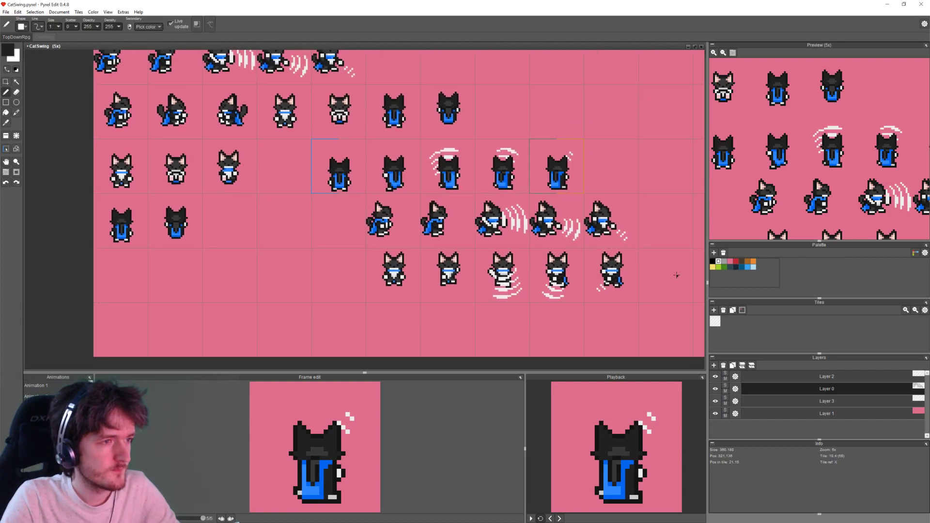
Step: Save the document as CatSwing.pyxel in the Arts folder, replacing the existing file
left_click(6, 12)
left_click(22, 36)
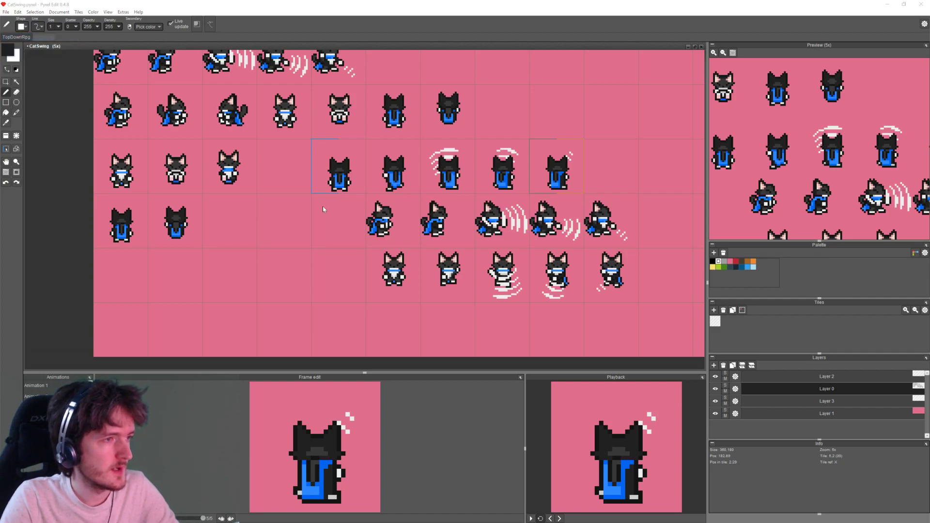
left_click(388, 266)
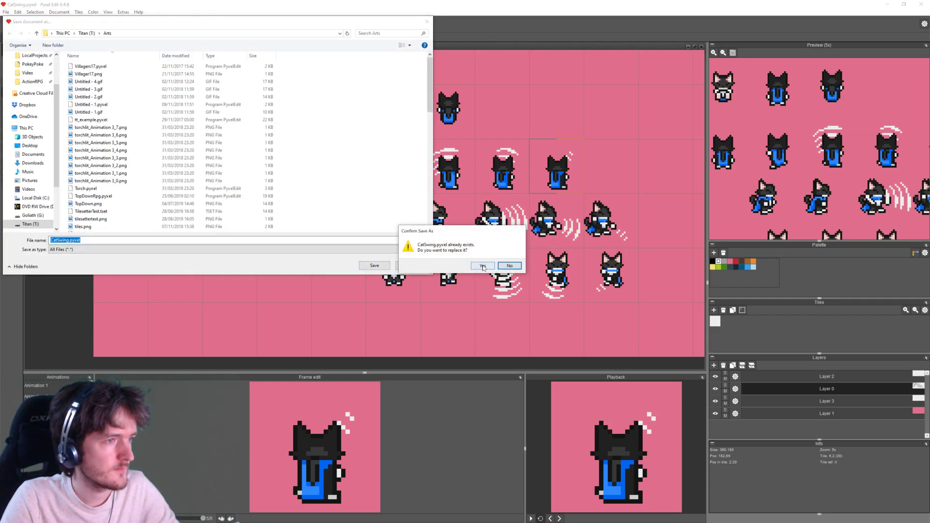
left_click(482, 266)
Step: Open the animation export for CatSwing and choose Animation 4 as the animation to export
middle_click_drag(450, 238, 319, 249)
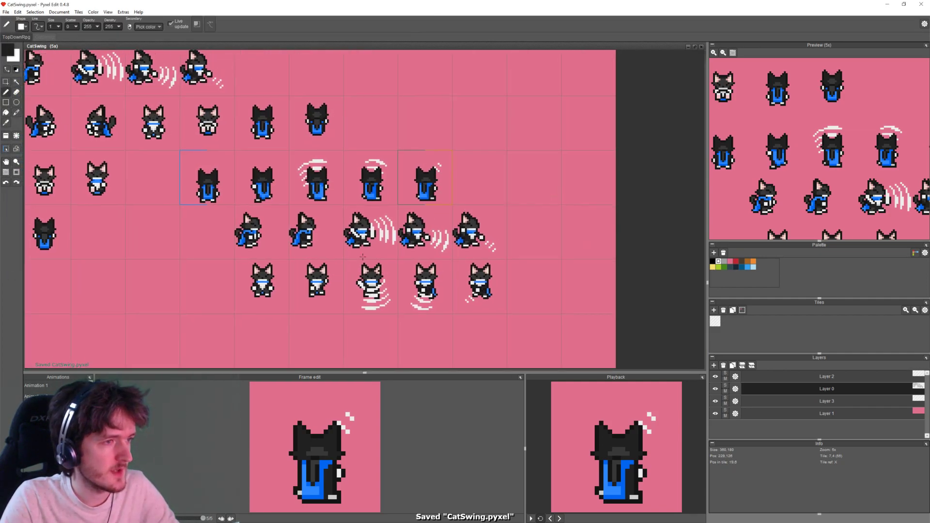
left_click(6, 82)
left_click_drag(236, 151, 453, 208)
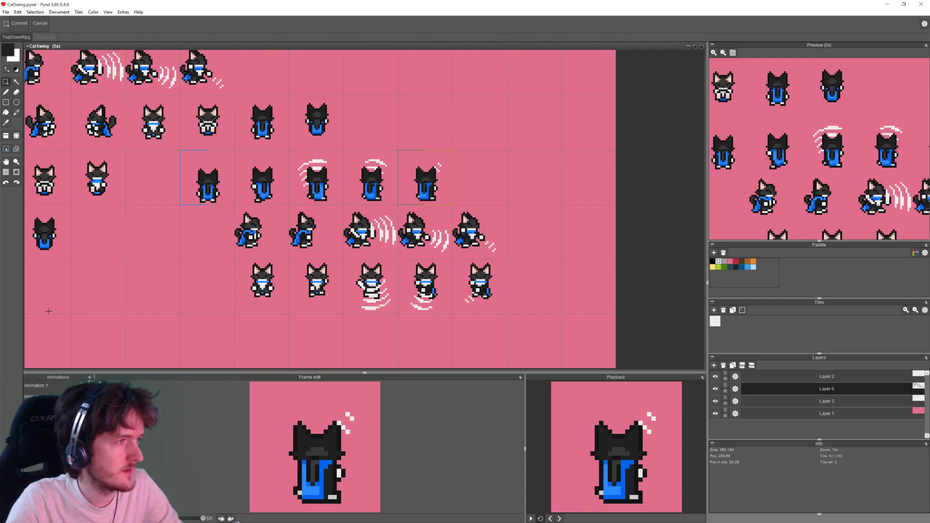
left_click(6, 11)
mouse_move(29, 81)
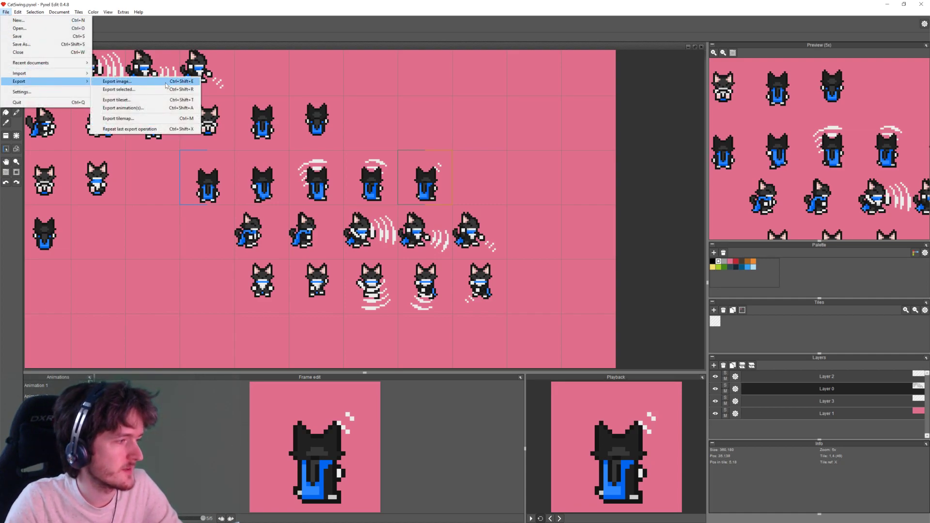
left_click(170, 108)
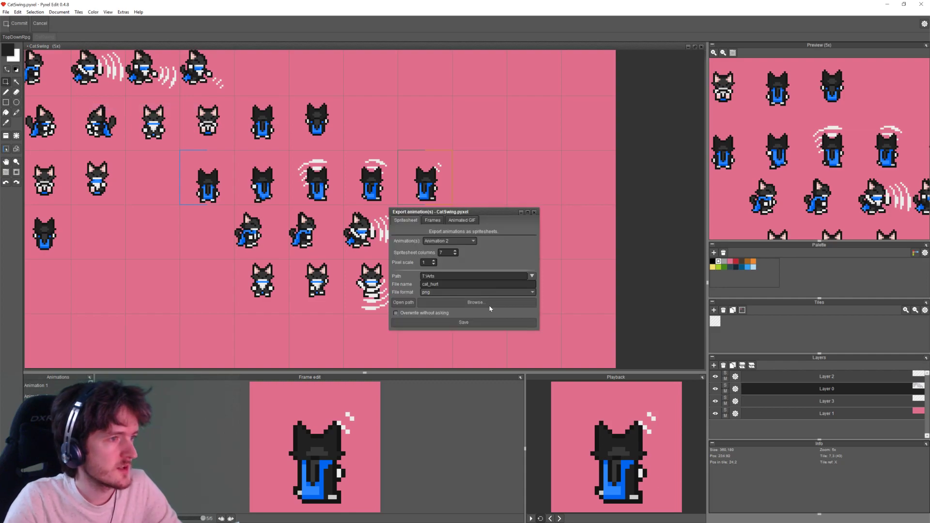
left_click(449, 240)
left_click(448, 277)
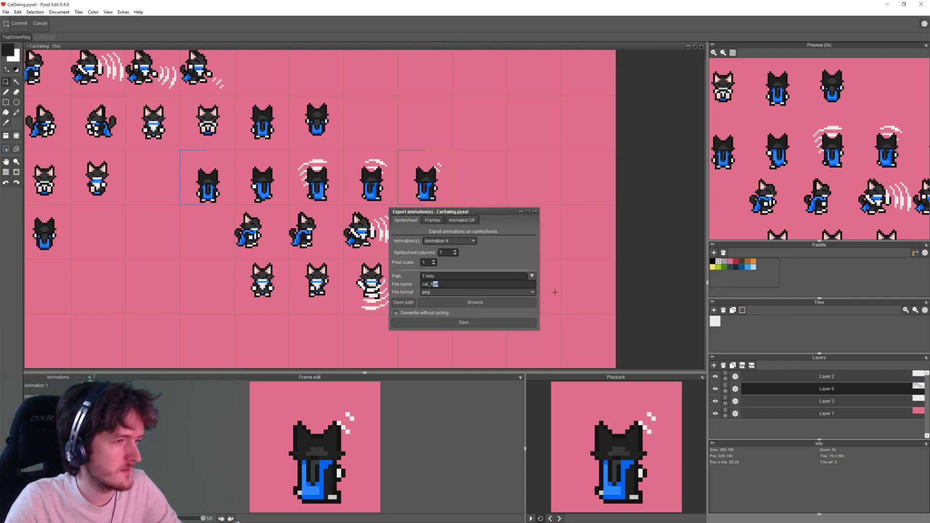
Step: Set the spritesheet export's file name to cat_swing_up
key("BackSpace")
key("BackSpace")
key("BackSpace")
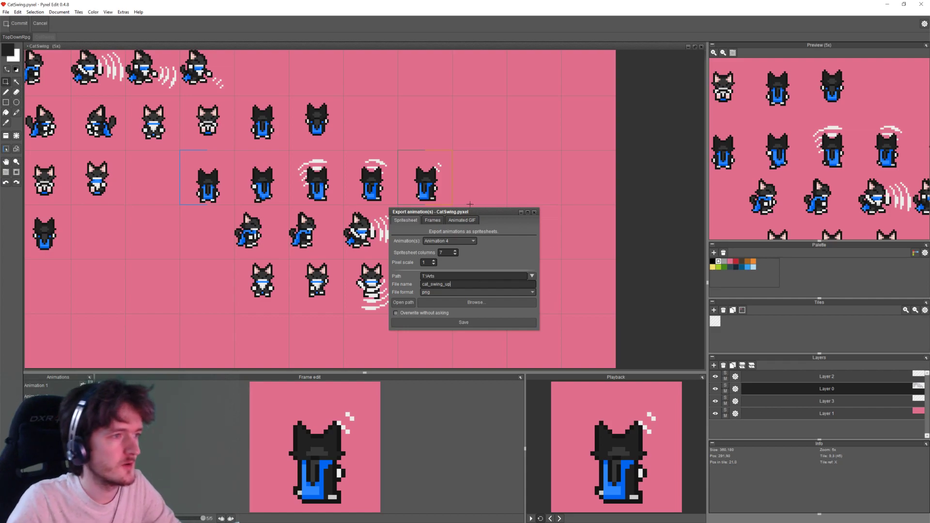
Step: Export each frame of Animation 4 as an individual PNG named CatSwing_up, checking the T:\Arts output folder first
left_click(433, 221)
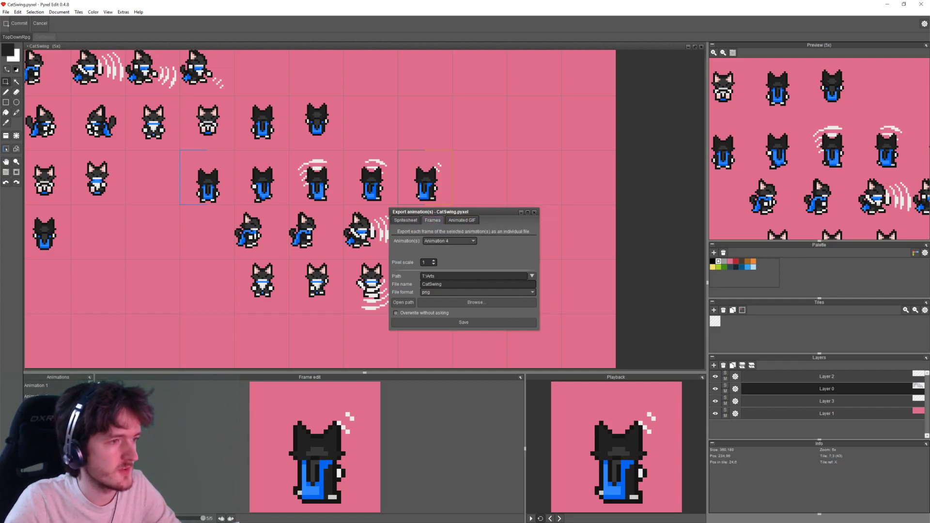
type("_up")
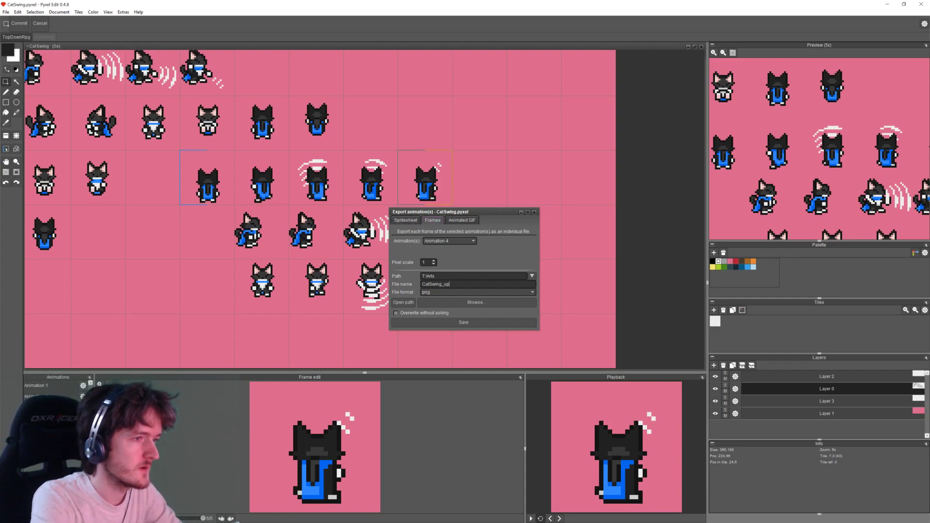
key("ctrl+a")
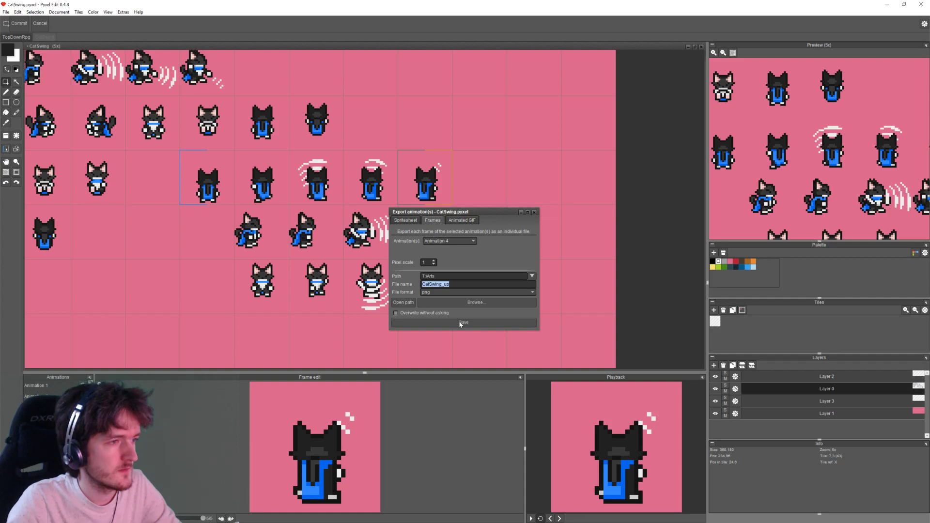
left_click(410, 303)
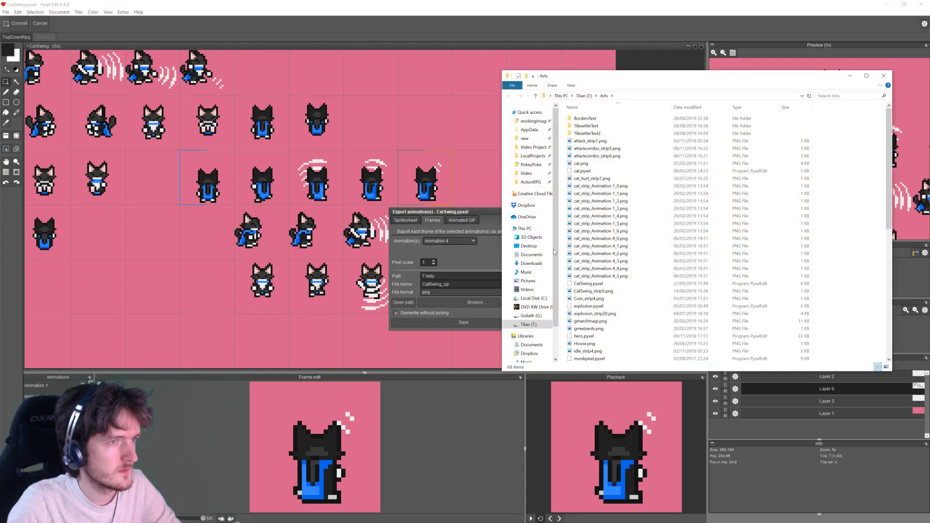
left_click(884, 75)
left_click(451, 324)
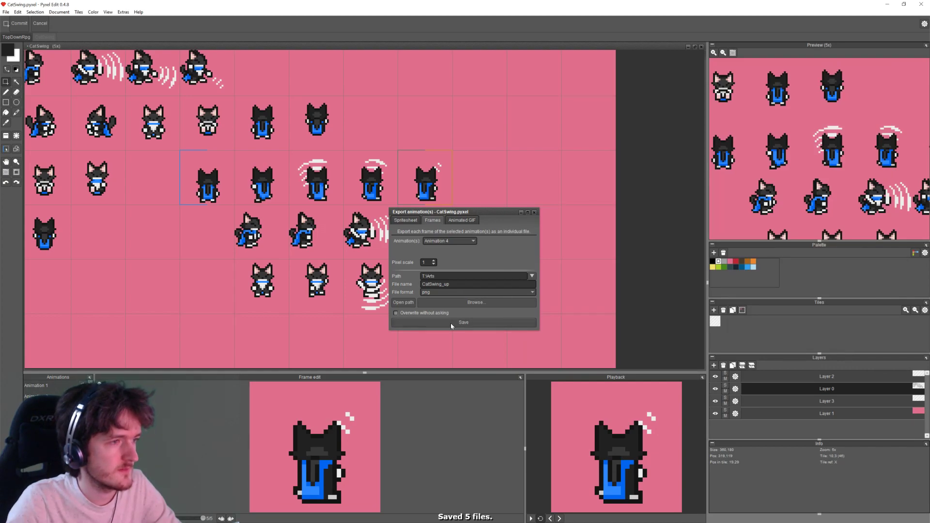
Step: Export each frame of Animation 3, the front-view swing, as individual PNG files named CatSwing_down
left_click(456, 241)
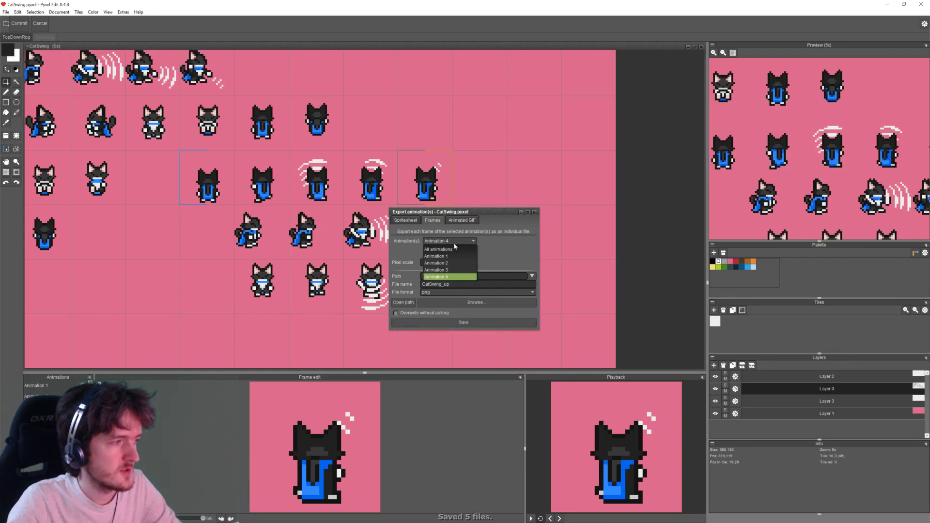
left_click(449, 272)
left_click(61, 407)
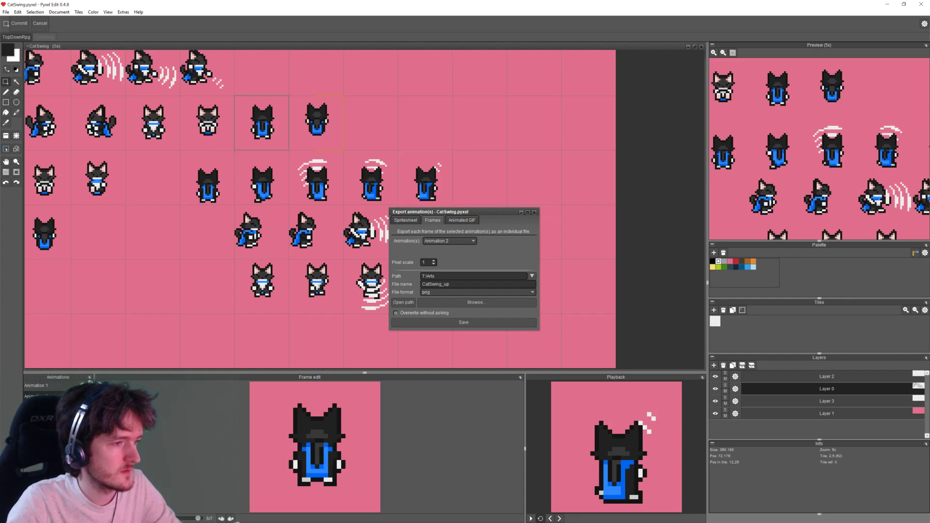
left_click(61, 397)
left_click(455, 241)
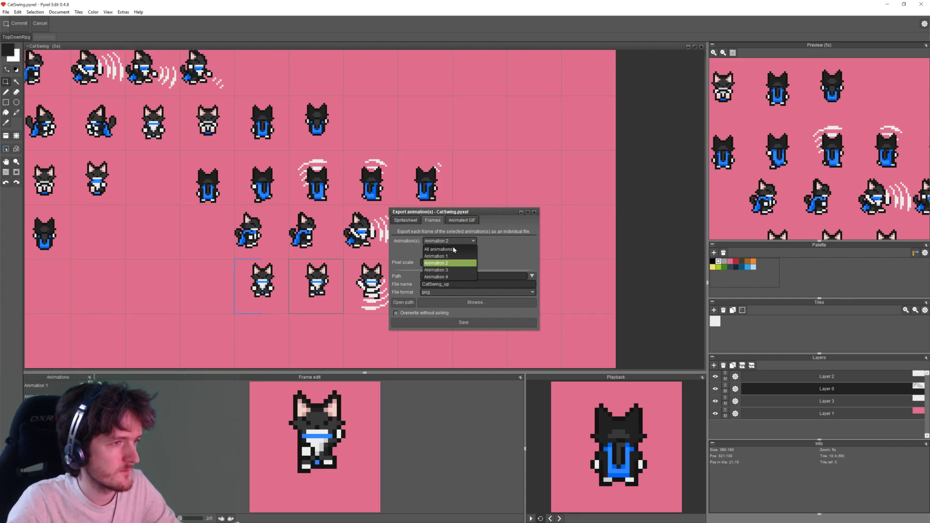
left_click(449, 264)
left_click_drag(450, 285, 444, 285)
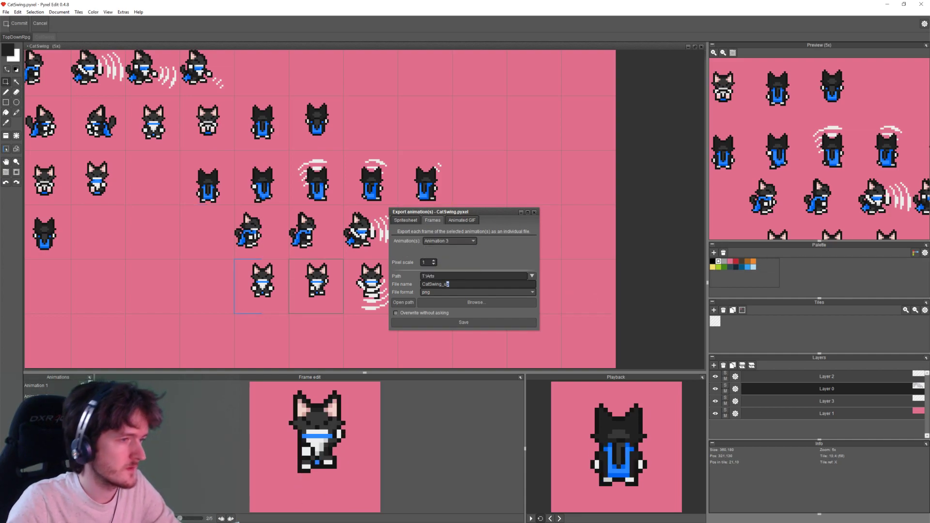
type("down")
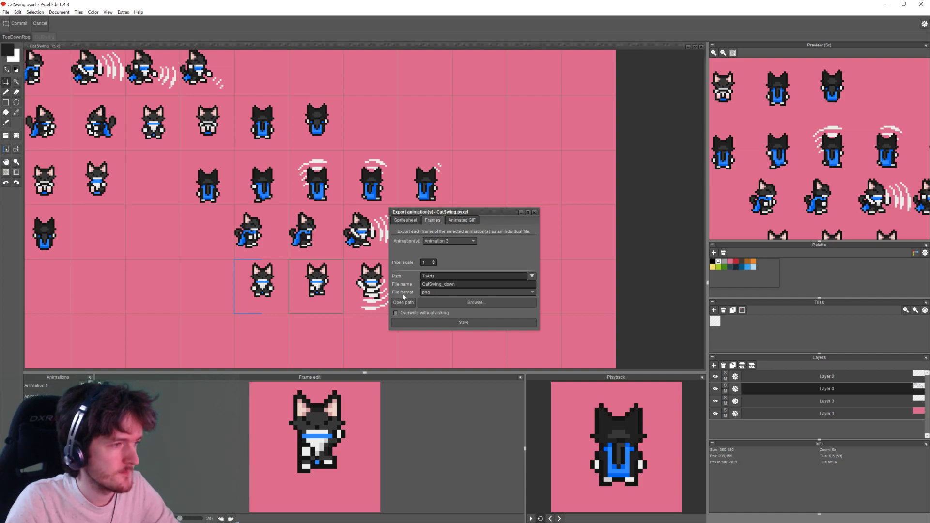
left_click(475, 323)
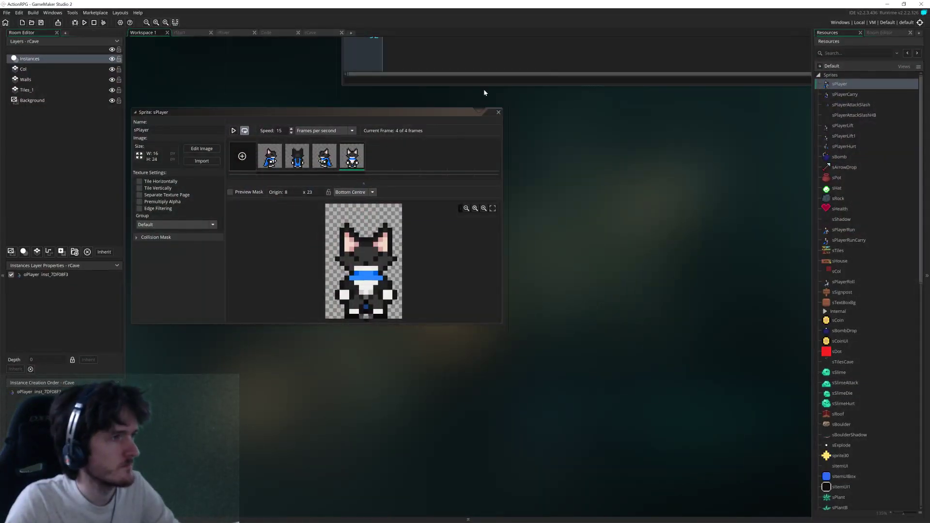
Step: Switch to GameMaker Studio 2, open the sPlayerAttackSlash sprite, and create a new sprite resource
left_click(855, 104)
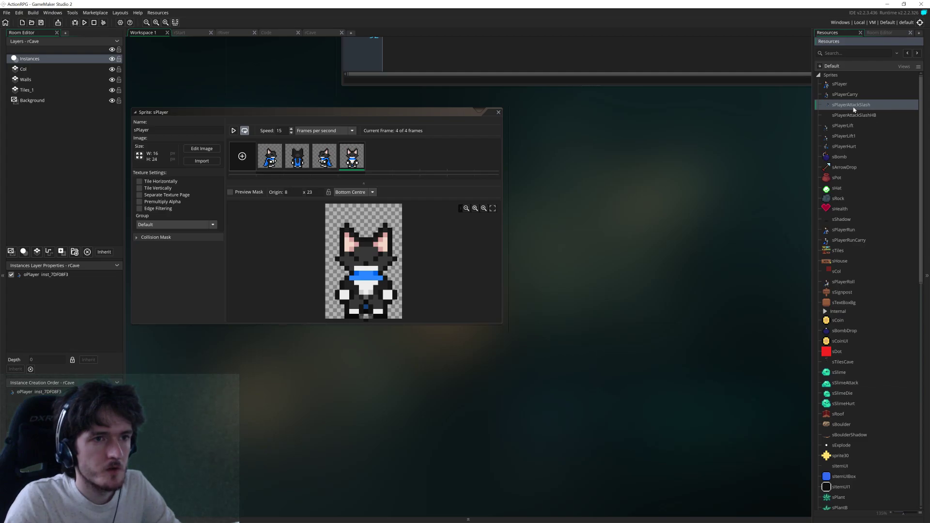
double_click(855, 107)
right_click(840, 105)
left_click(867, 146)
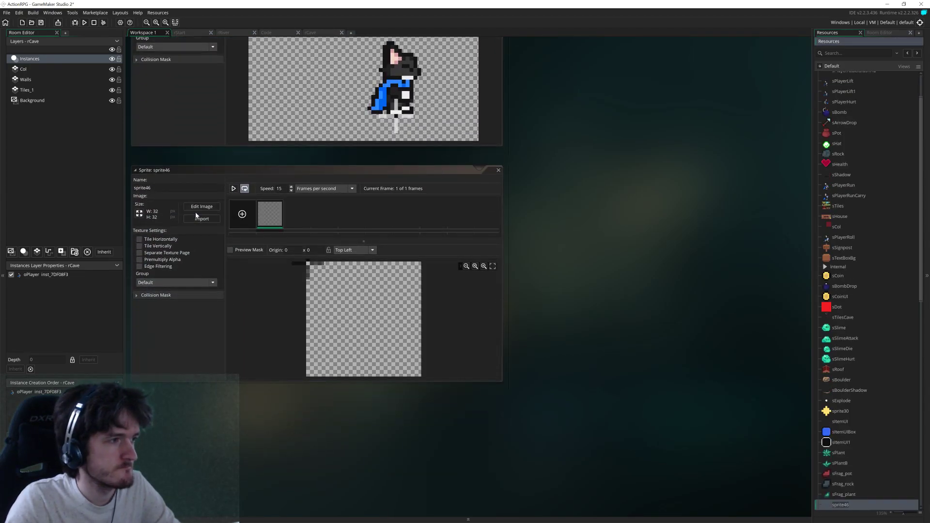
left_click(201, 206)
double_click(865, 506)
Step: Start an image import for the new sprite and browse to the Arts folder on the Titan (T:) drive
left_click(210, 219)
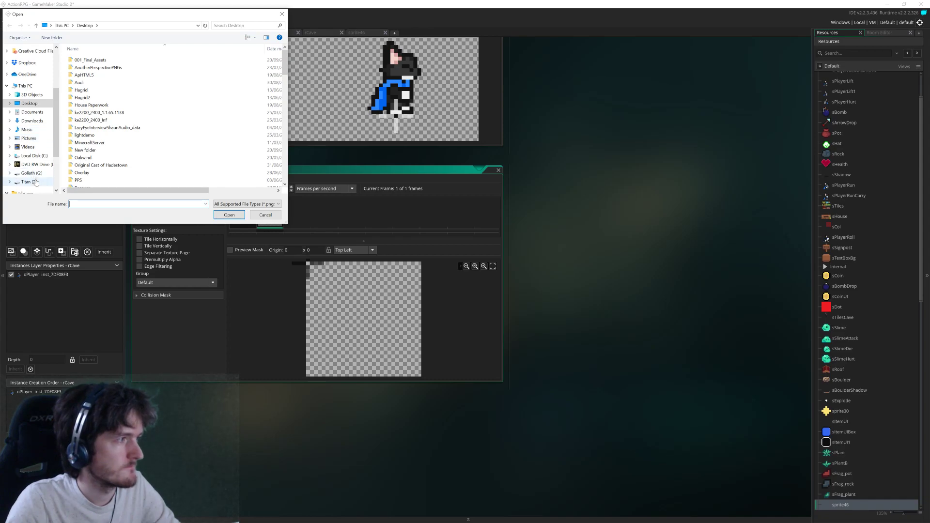
left_click(35, 182)
double_click(88, 83)
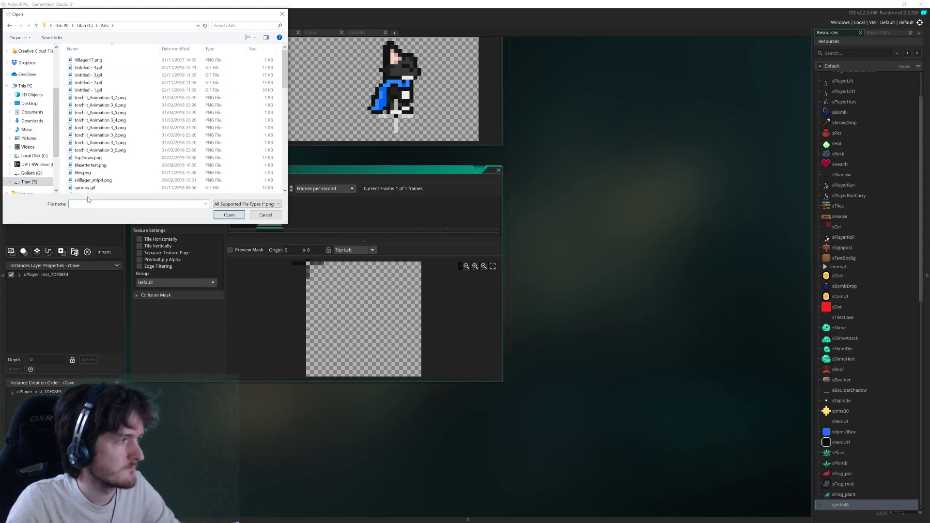
Step: Look up the exported frames by entering catsw as the file name and pick CatSwing_down_Animation 3_0.png
type("cat_s")
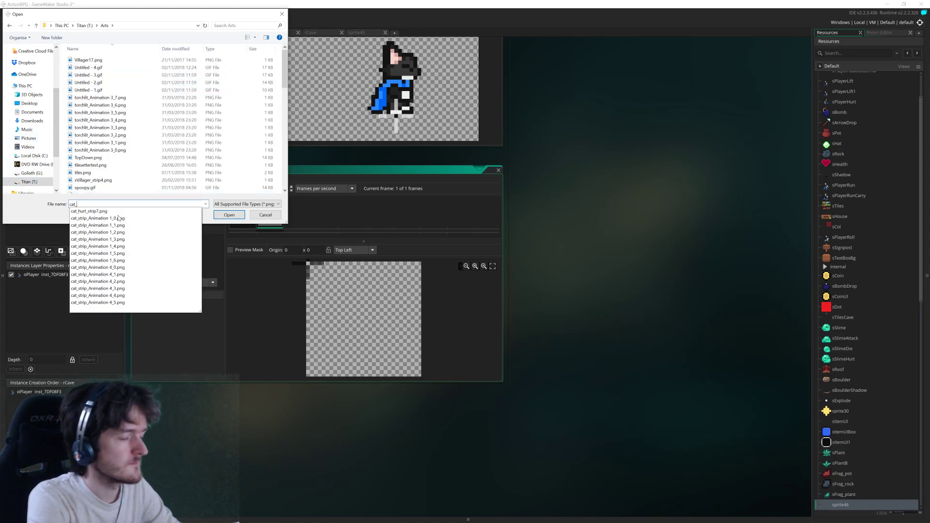
key("BackSpace")
key("BackSpace")
type("sw")
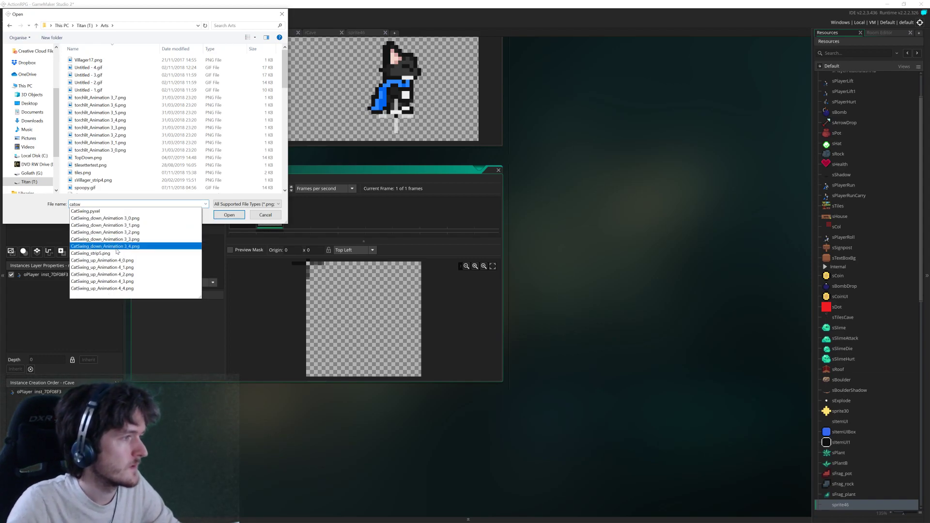
left_click(152, 220)
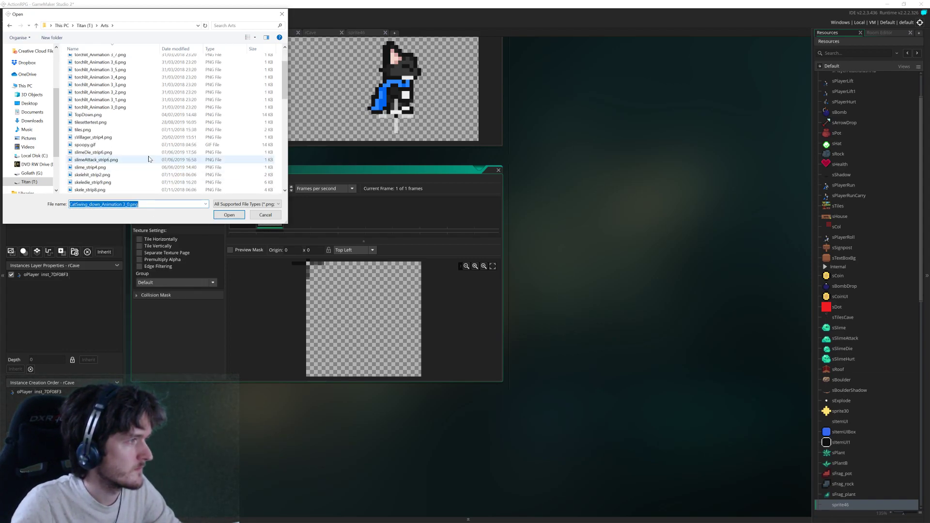
Step: Select the five back-view swing files, CatSwing_up_Animation 4_0.png through 4_4.png, for import
scroll(146, 137, "down", 3)
left_click_drag(123, 65, 137, 95)
left_click(130, 66)
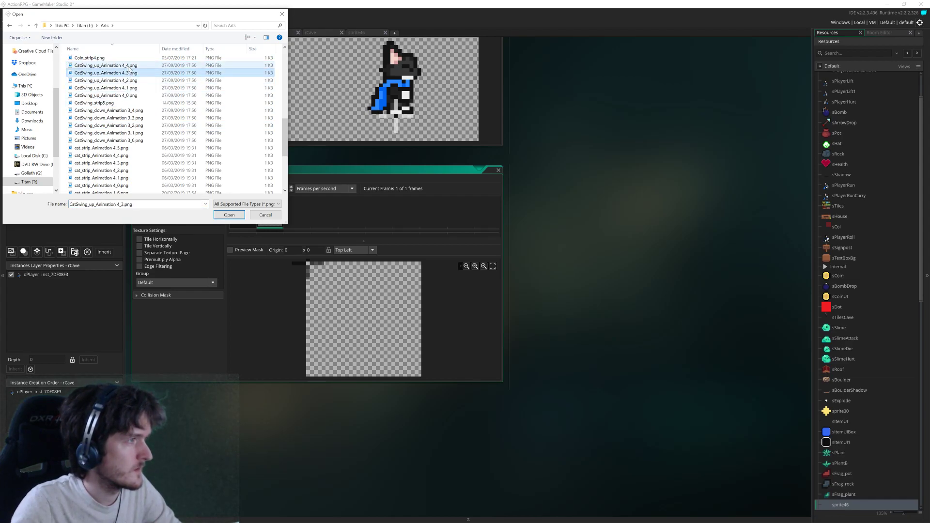
left_click(139, 141, "shift")
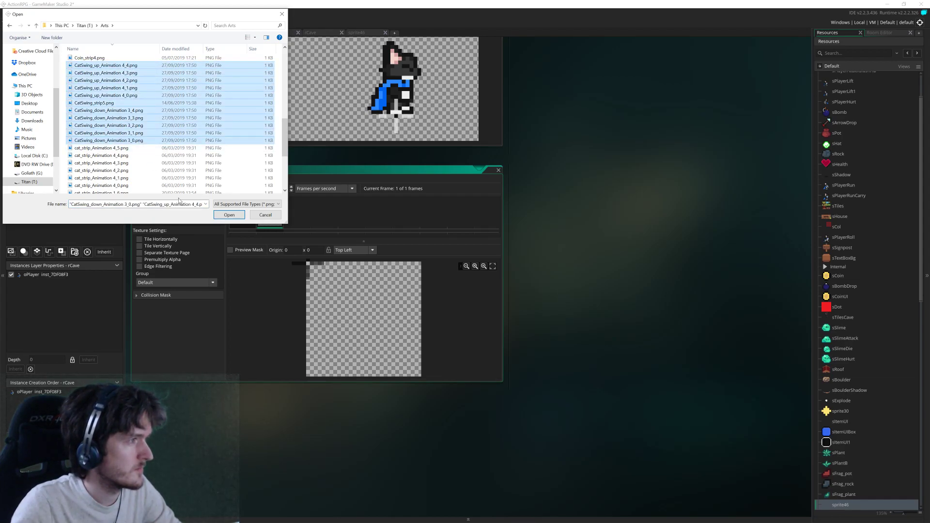
left_click(123, 67)
left_click(130, 95, "shift")
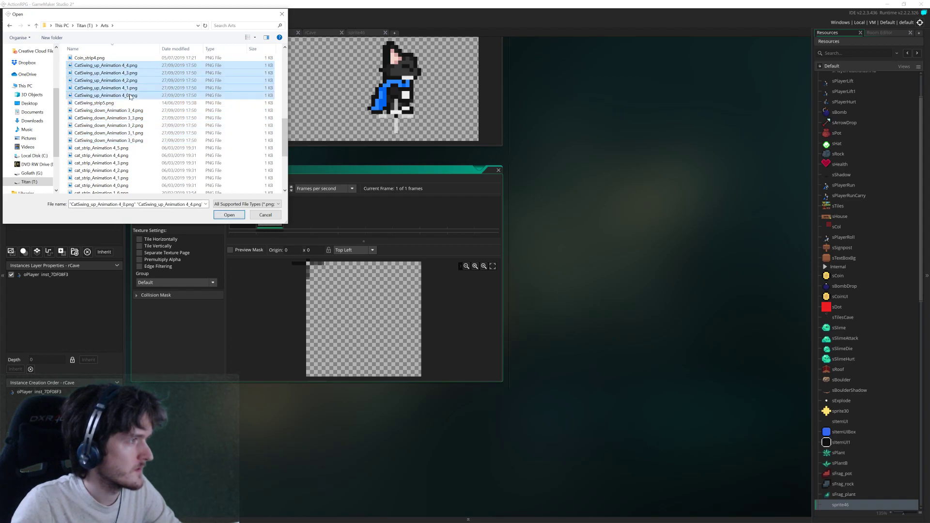
Step: Add CatSwing_down_Animation 3_0.png through 3_4.png to the selection and import all the chosen files into the new sprite, accepting the non-undoable action
left_click(134, 111, "ctrl")
left_click(134, 118, "ctrl")
left_click(134, 126, "ctrl")
left_click(134, 133, "ctrl")
left_click(135, 140, "ctrl")
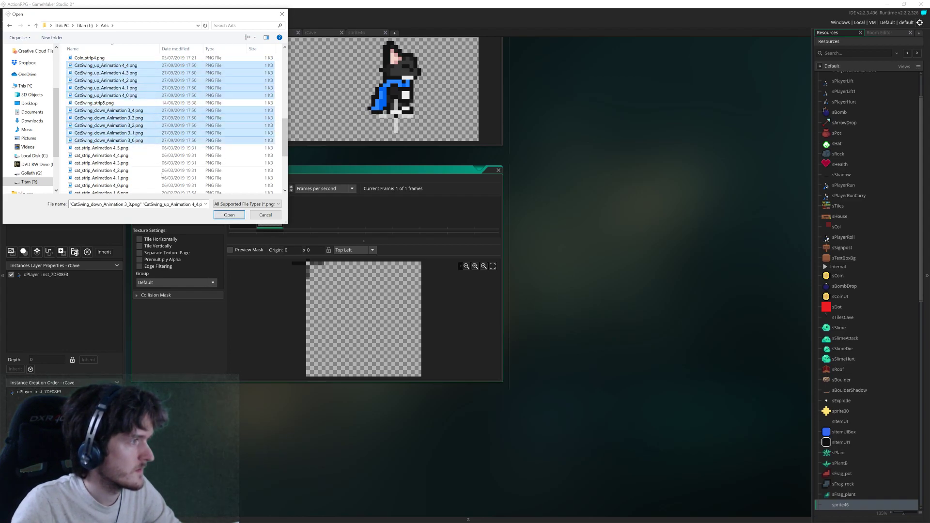
left_click(230, 215)
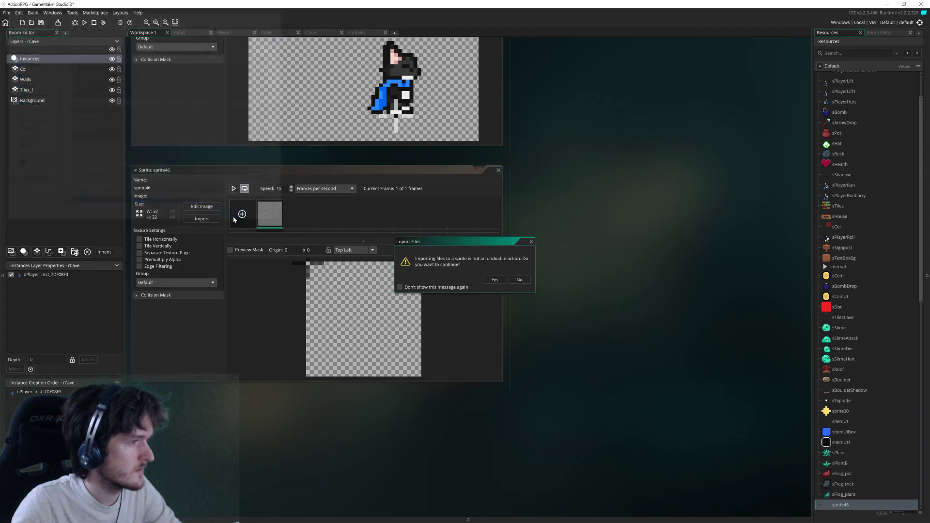
left_click(493, 280)
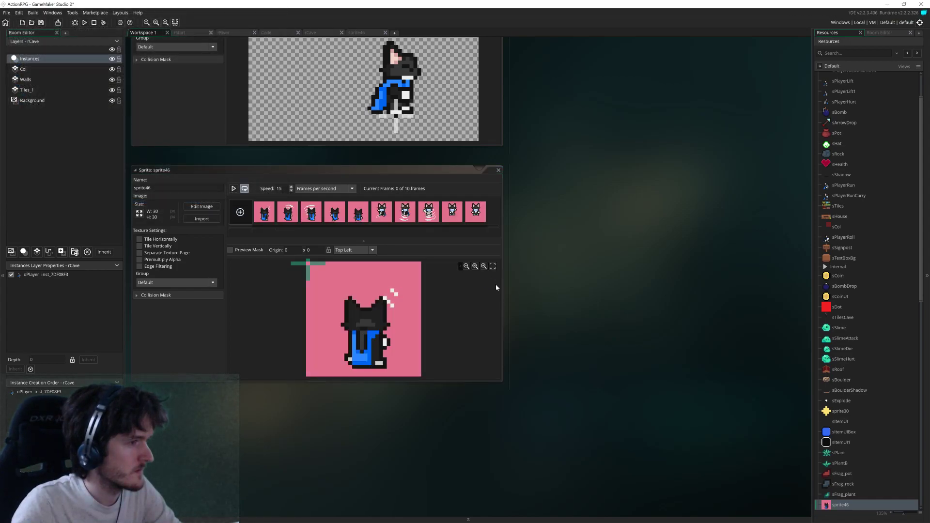
Step: Open the imported sprite in the image editor and remove the pink background colour from all ten frames
left_click_drag(503, 383, 674, 452)
double_click(291, 222)
left_click(402, 60, "shift")
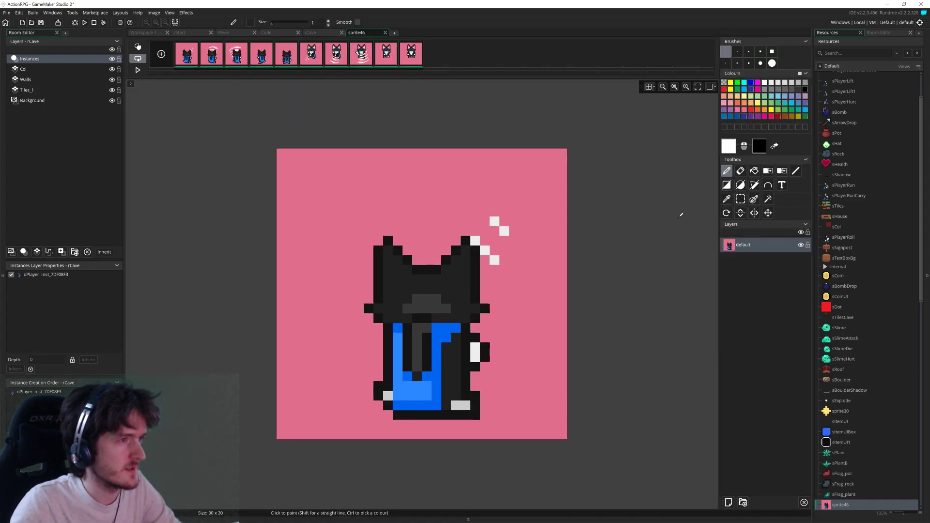
left_click(768, 170)
left_click(348, 226)
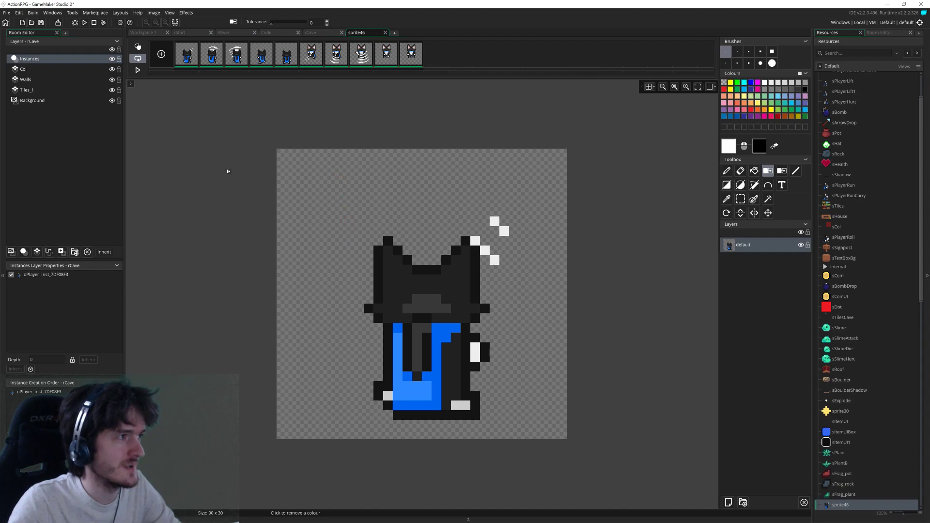
Step: Reverse the order of the five back-view swing frames so the sequence starts with the standing pose
left_click(740, 200)
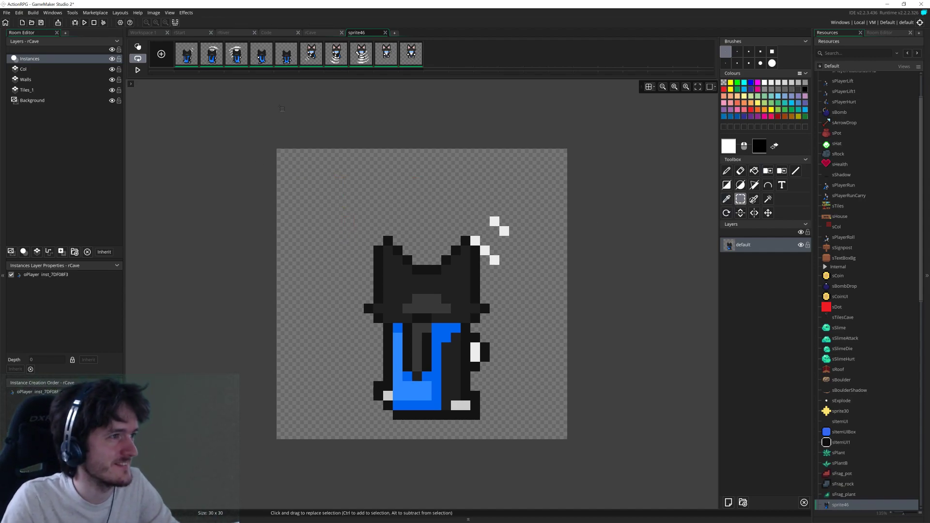
left_click(187, 54)
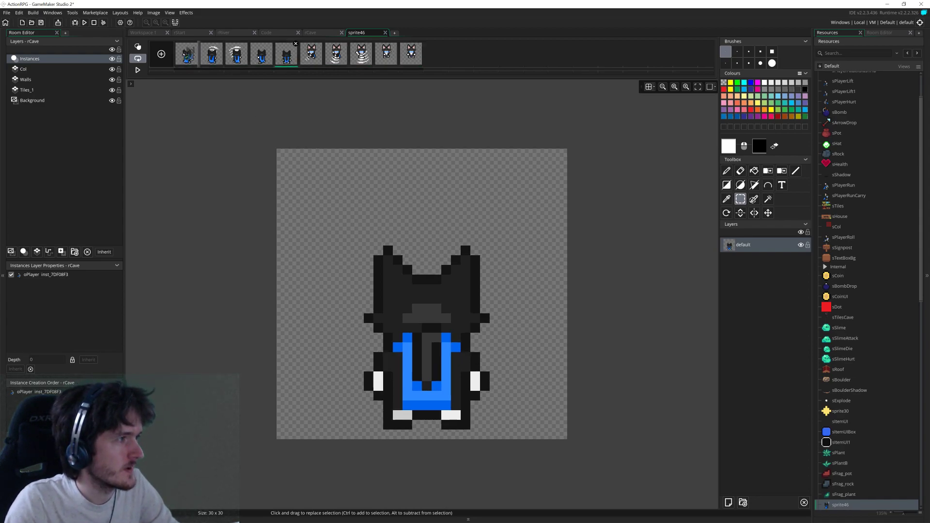
left_click(211, 55)
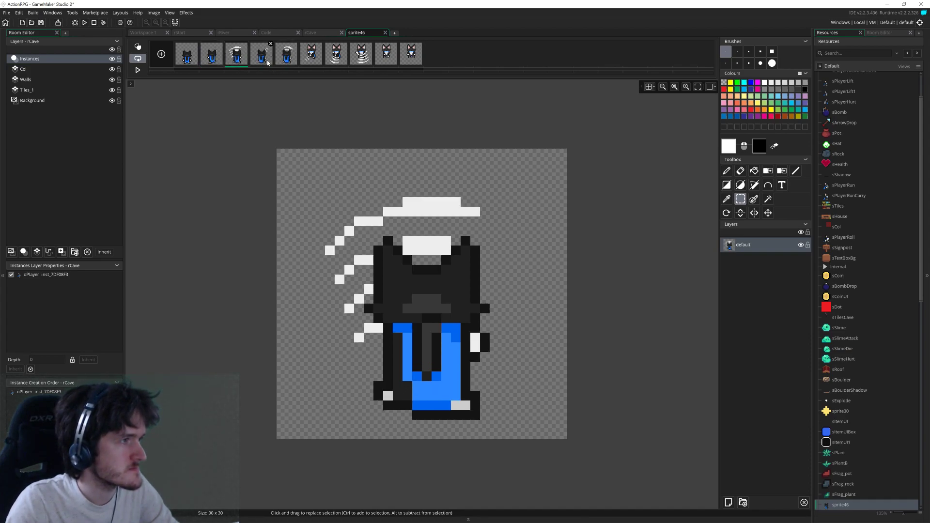
left_click(261, 56)
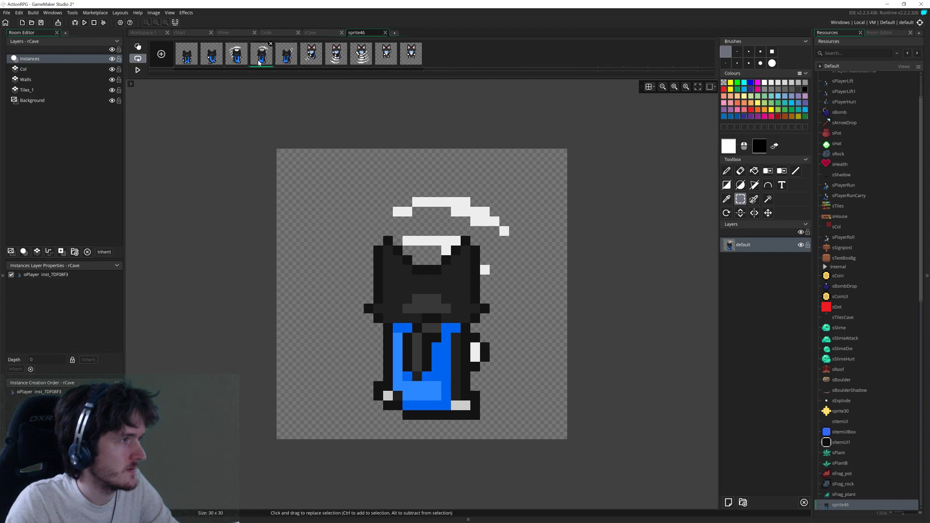
left_click(313, 61)
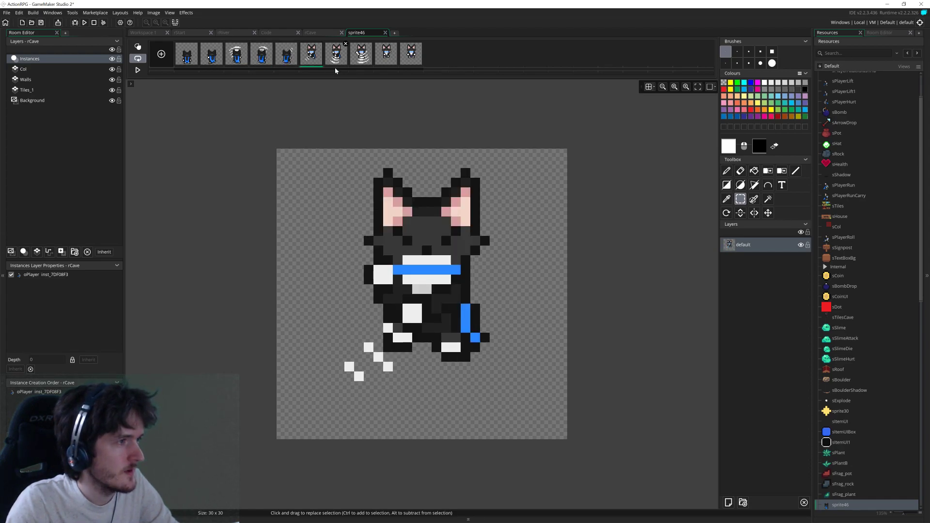
Step: Reverse the order of the five front-view swing frames so they start with the standing pose
left_click_drag(411, 54, 304, 58)
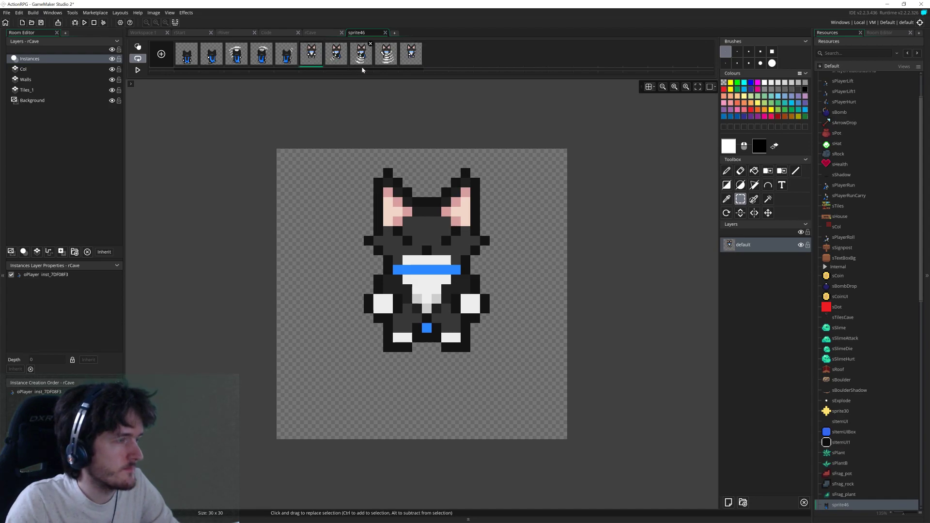
left_click(410, 62)
left_click_drag(408, 63, 380, 63)
left_click(409, 64)
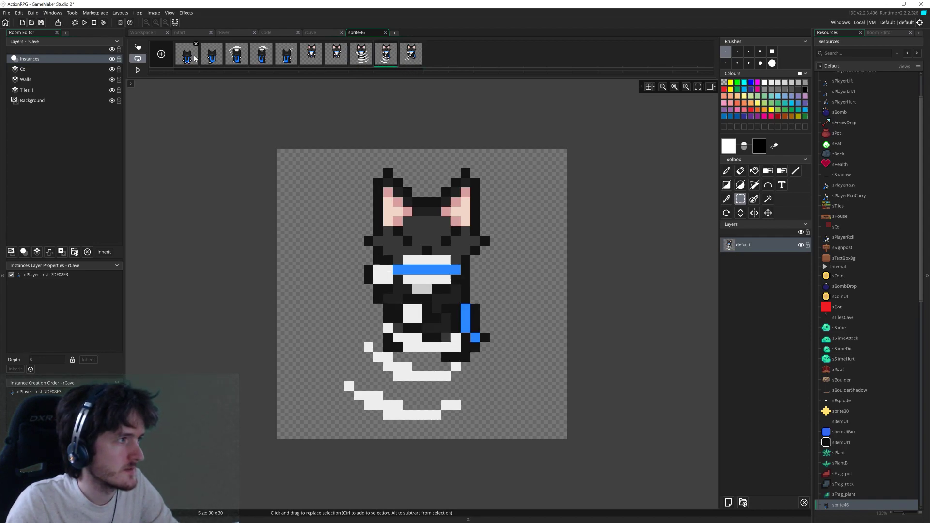
Step: Copy the five back-view swing frames and try pasting them into sPlayerAttackSlash after frame 13
left_click(196, 57)
left_click(406, 58, "shift")
left_click(286, 61, "shift")
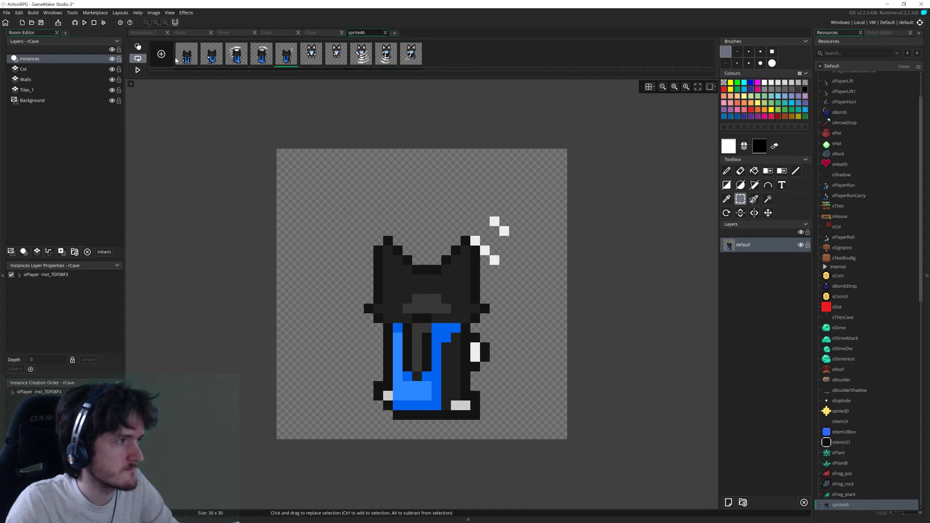
scroll(846, 218, "up", 3)
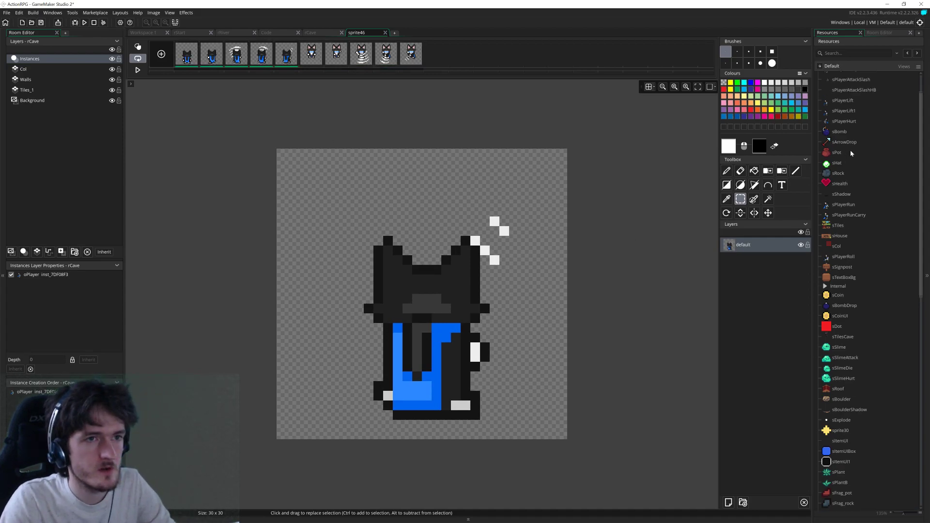
left_click(865, 105)
double_click(866, 110)
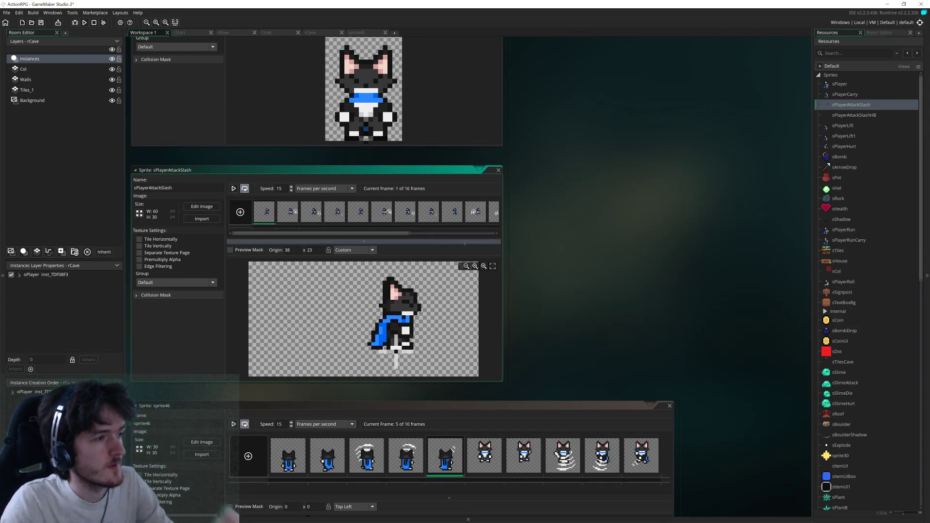
left_click_drag(503, 230, 775, 218)
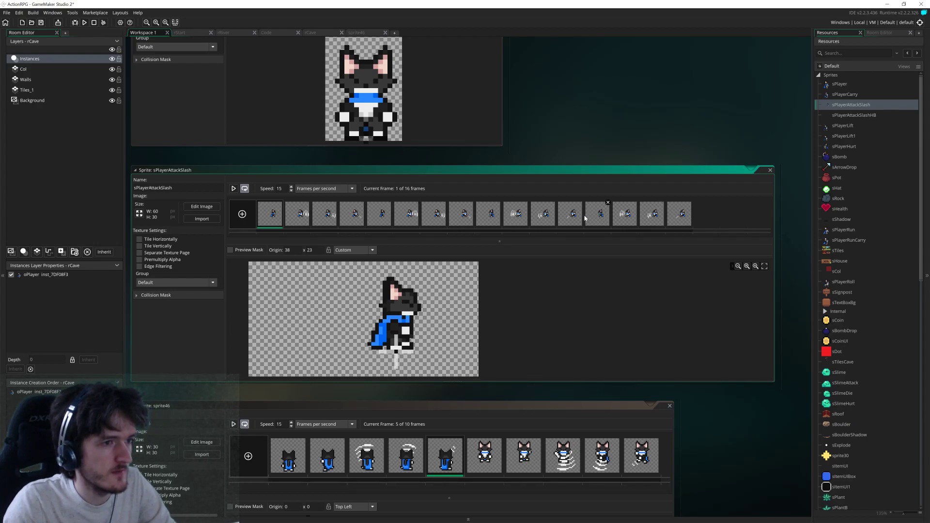
left_click(599, 217)
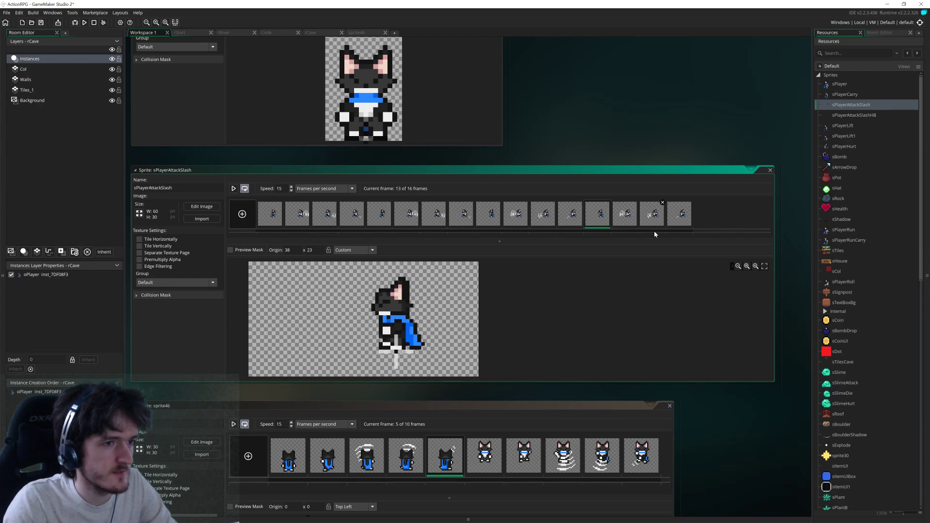
key("ctrl+v")
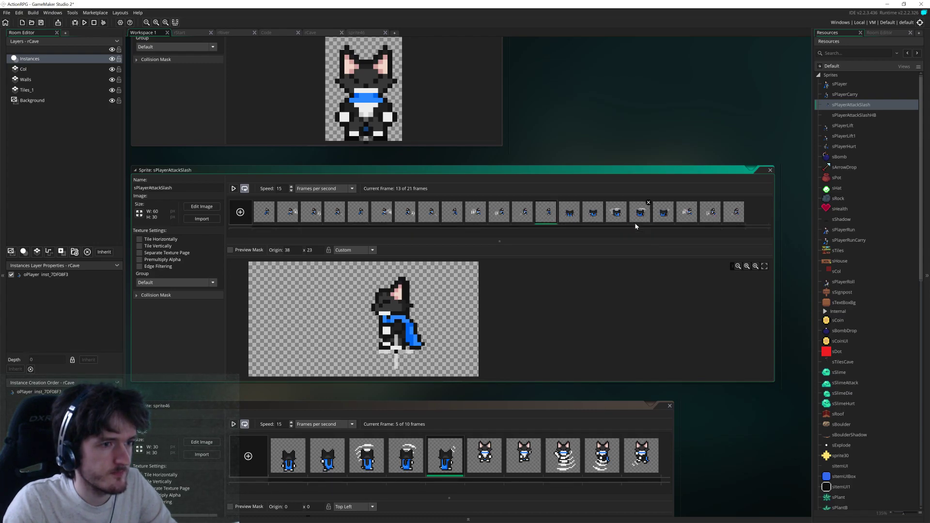
Step: Check the pasted back-view frames in sPlayerAttackSlash and undo the paste
left_click(575, 216)
left_click(599, 217)
left_click(624, 218)
key("ctrl+z")
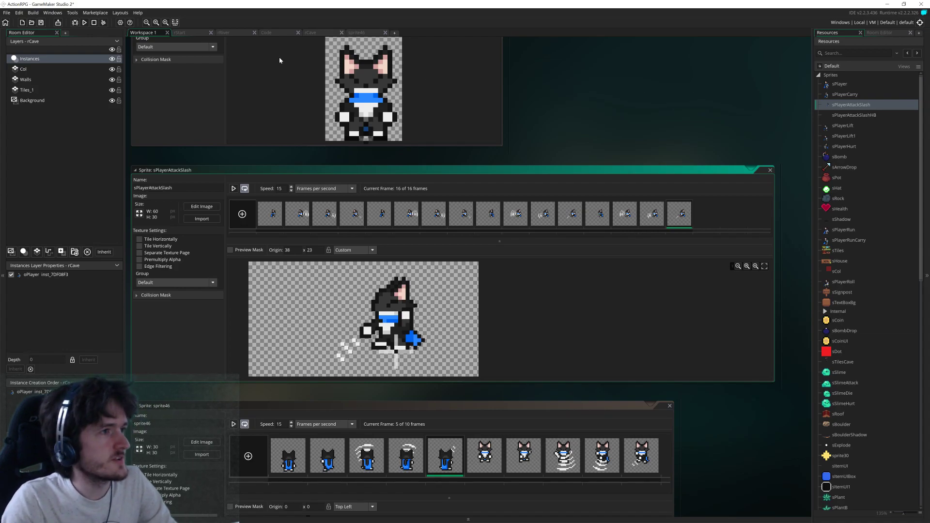
Step: Copy a rectangular area around the cat in the imported sprite's second front-view frame and reopen sPlayerAttackSlash
left_click(355, 33)
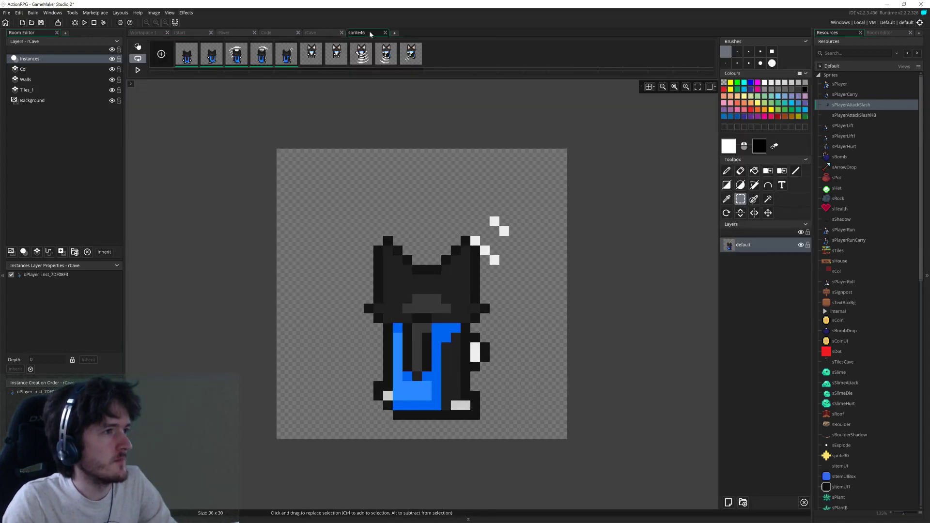
left_click(336, 54)
mouse_move(555, 153)
left_mouse_down()
mouse_move(451, 271)
mouse_move(350, 359)
left_mouse_up()
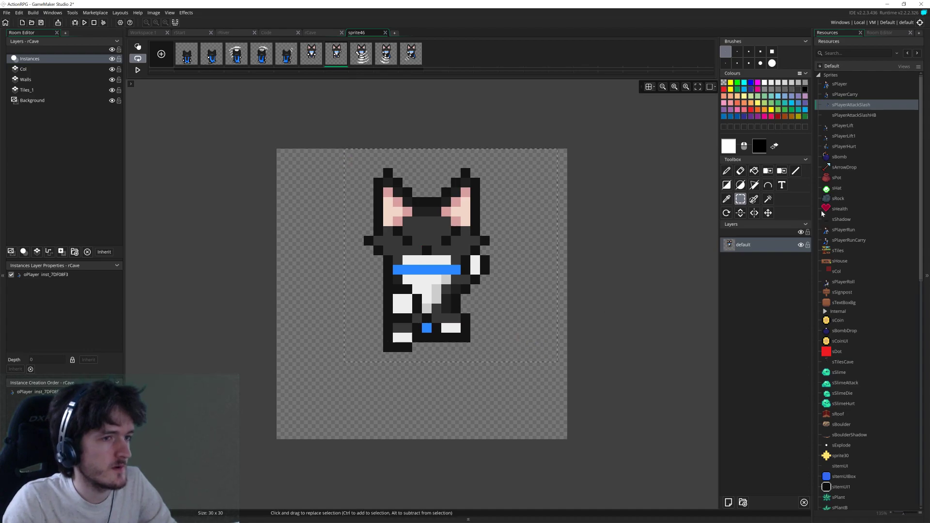
key("ctrl+c")
double_click(874, 104)
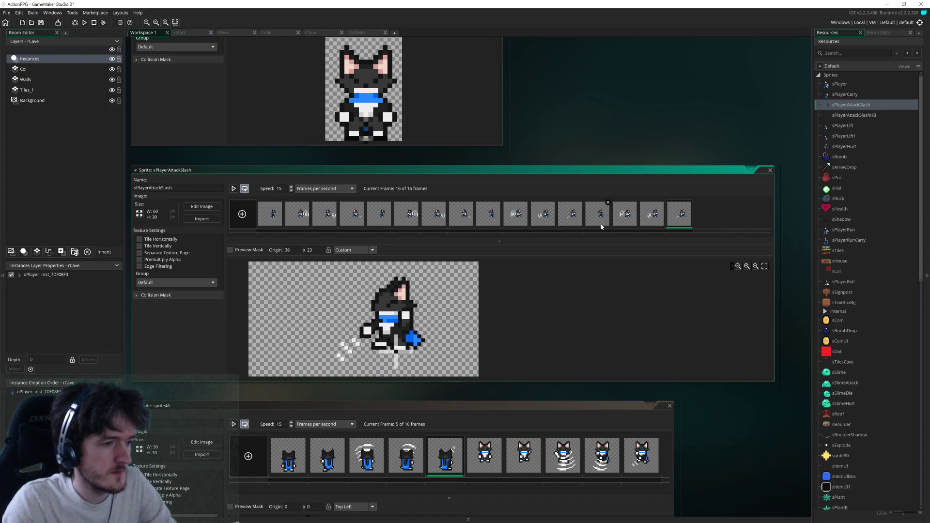
Step: Open the sPlayer sprite and examine how its side-facing and front-facing frames sit relative to the origin
double_click(840, 84)
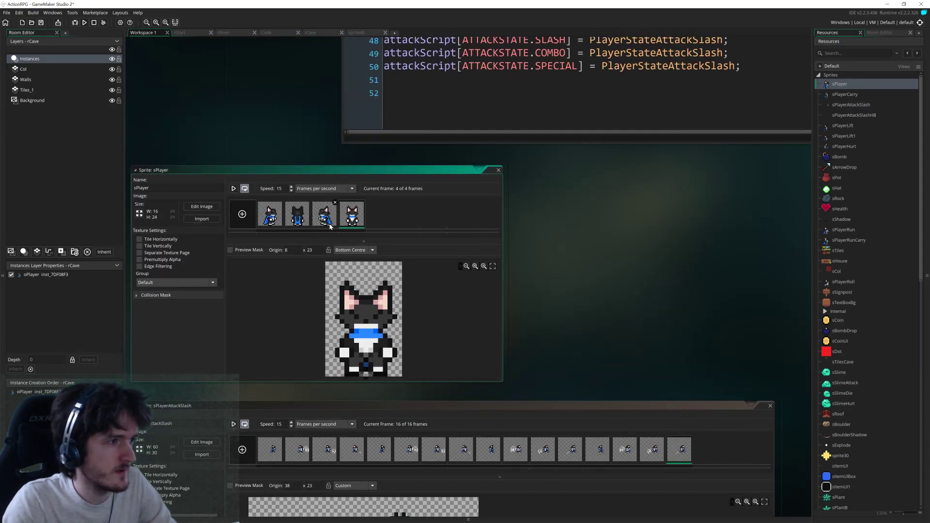
left_click(324, 224)
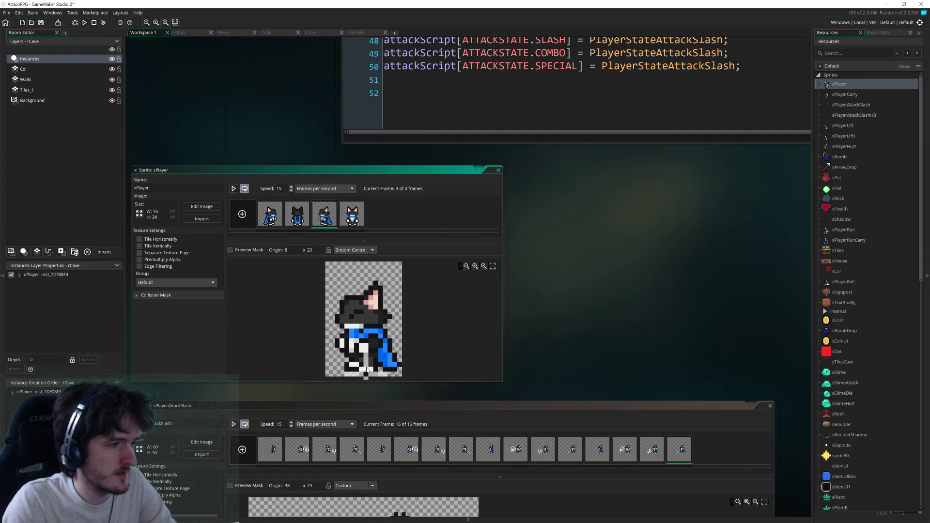
left_click(359, 223)
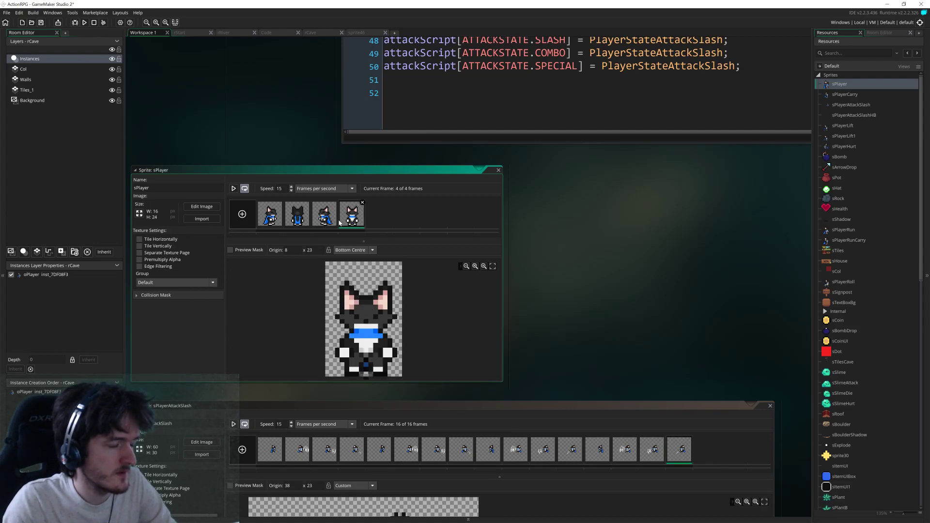
Step: Try the sPlayer origin at 24 x 12 and restore it to Bottom Centre at 8 x 23
left_click(442, 321)
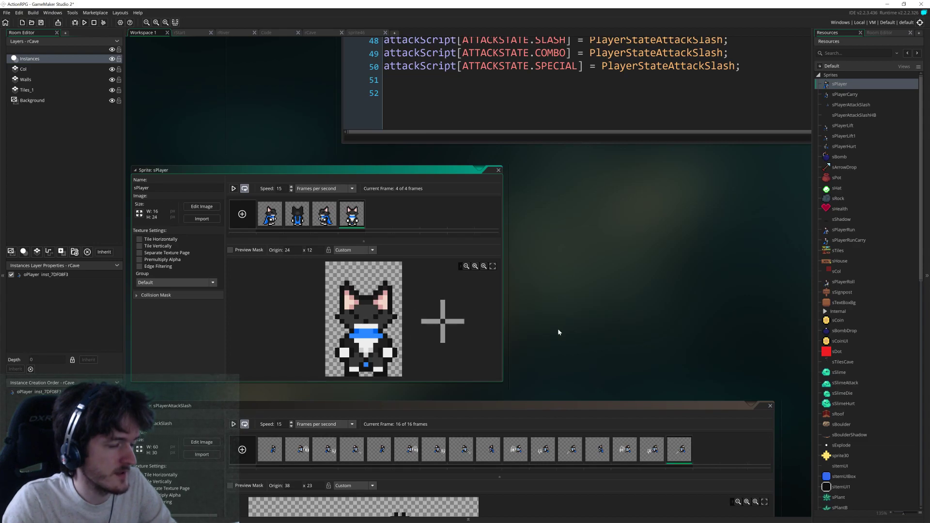
left_click(366, 377)
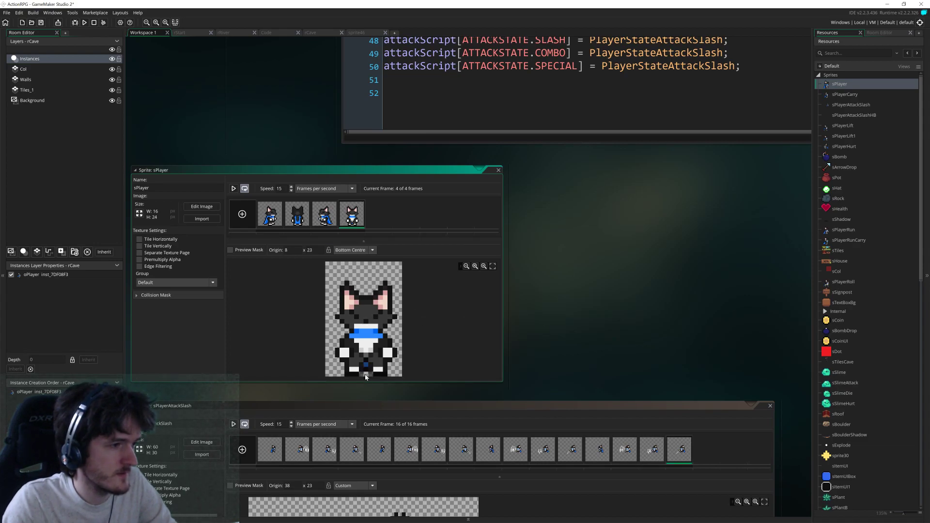
scroll(609, 210, "down", 5)
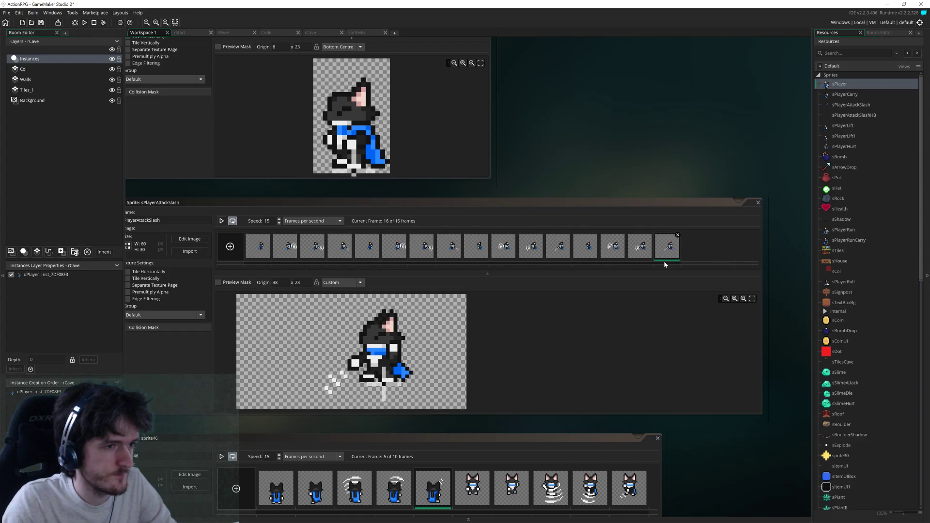
Step: Reselect the area around the cat in the imported sprite's second front-view frame and capture it as a custom brush
left_click(373, 34)
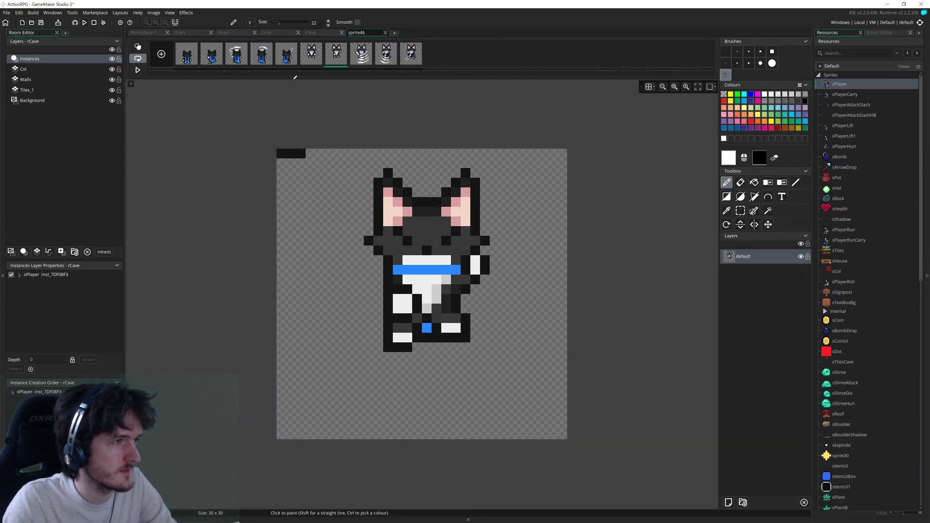
left_click(313, 57)
left_click(337, 58)
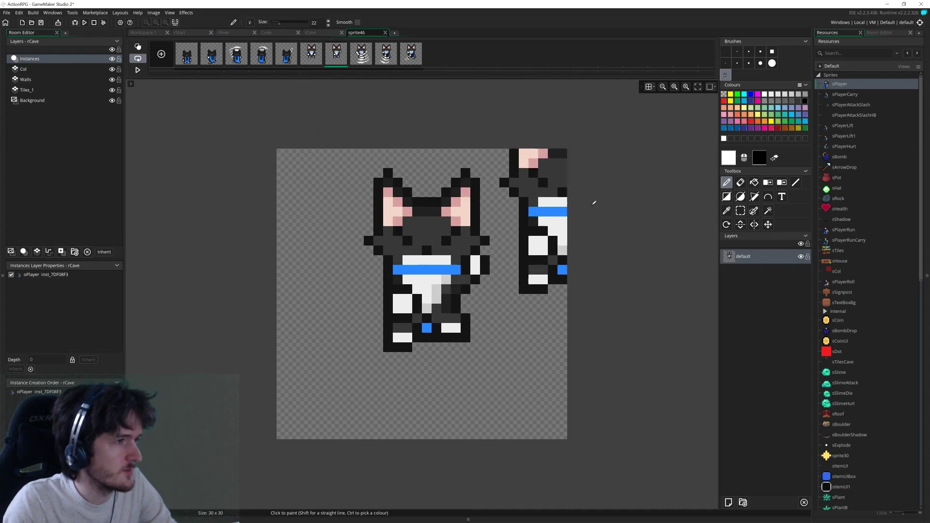
left_click(740, 210)
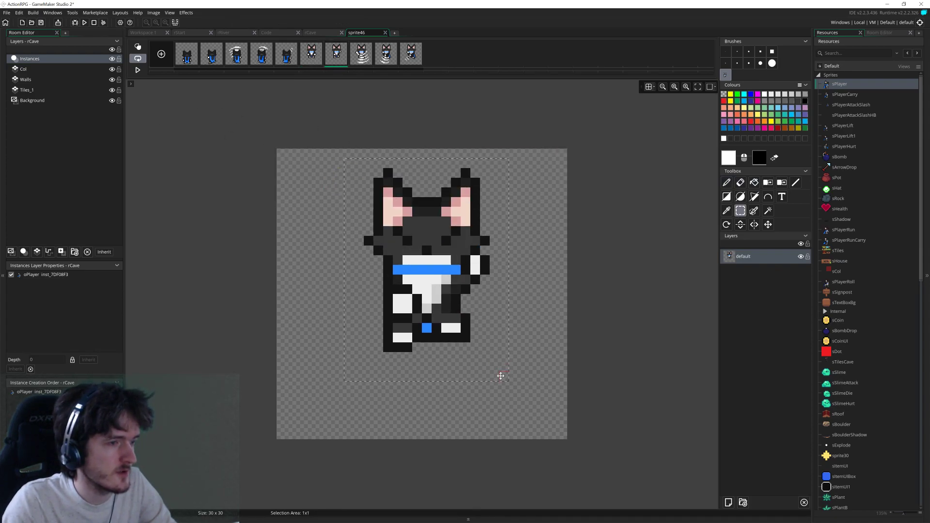
key("p")
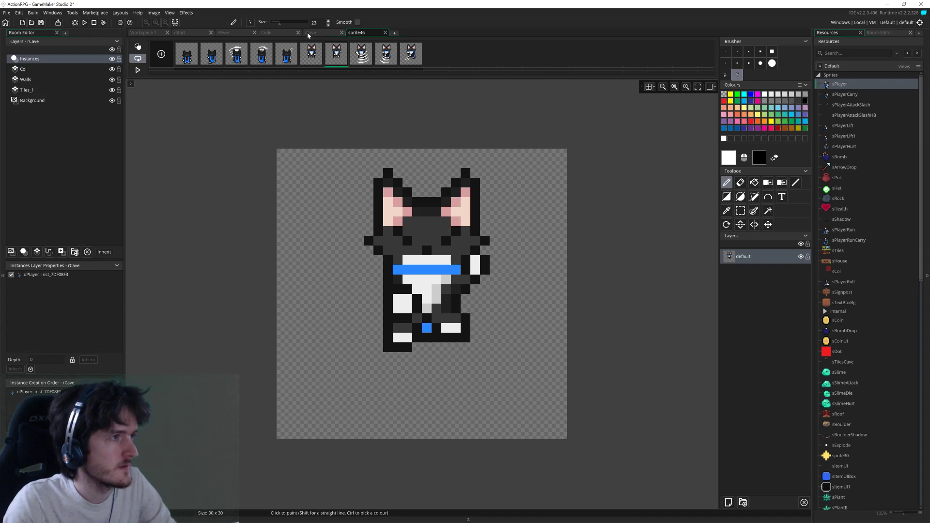
Step: Open sPlayerAttackSlash for image editing and compare its right-facing and left-facing frames, ending on frame 13
left_click(152, 31)
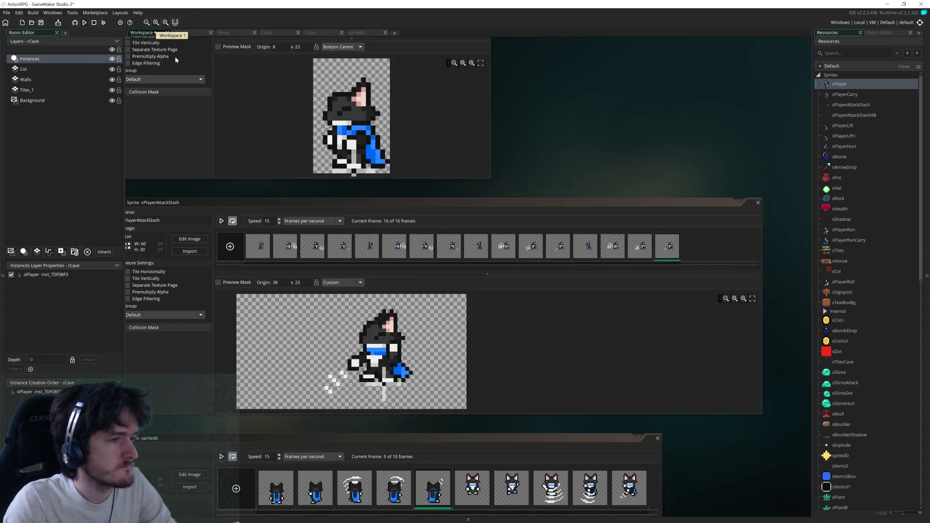
left_click(187, 239)
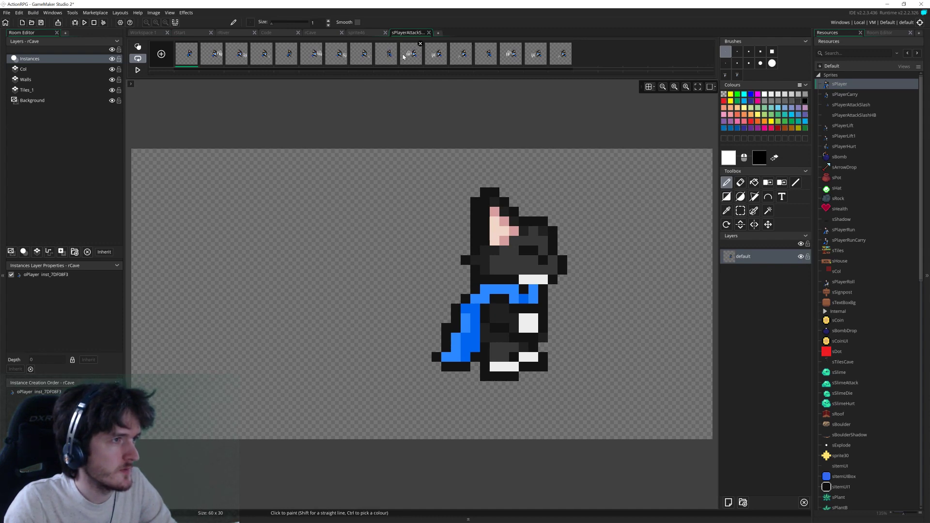
left_click(486, 53)
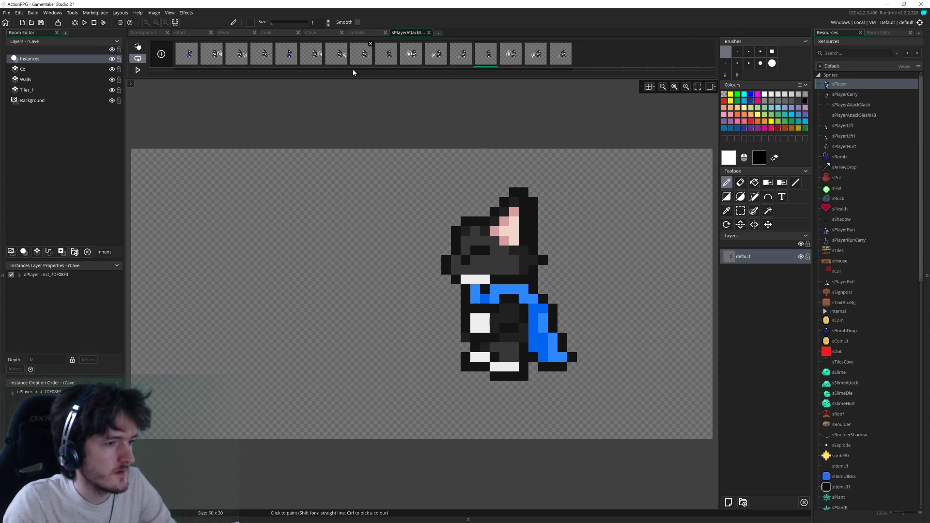
left_click(189, 55)
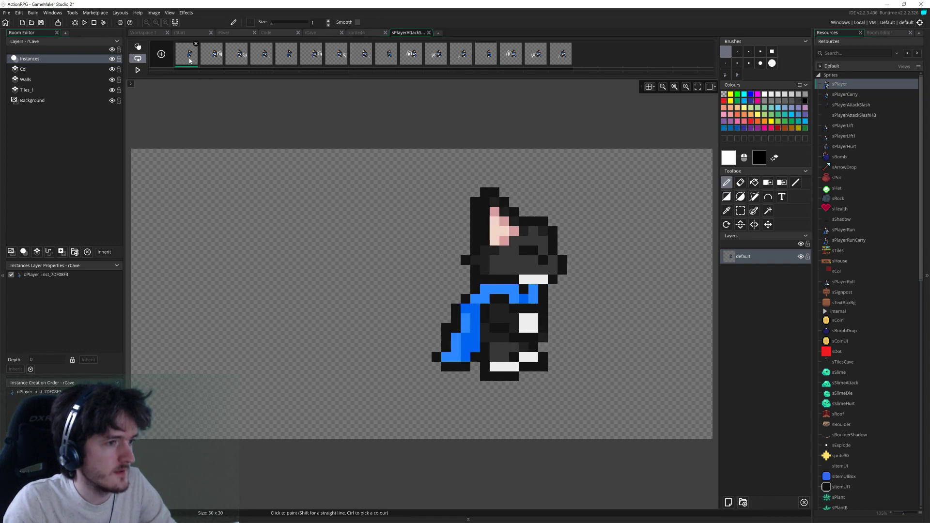
left_click(461, 63)
left_click(512, 62)
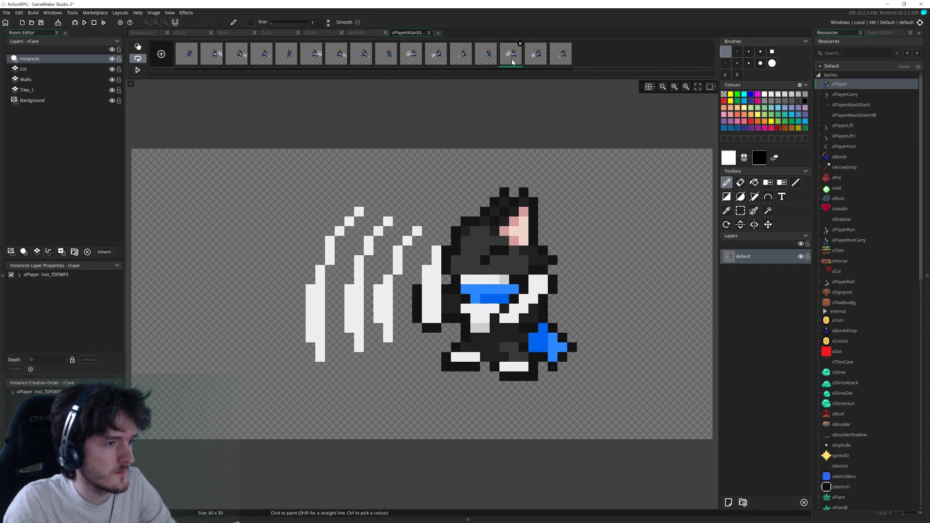
left_click(490, 61)
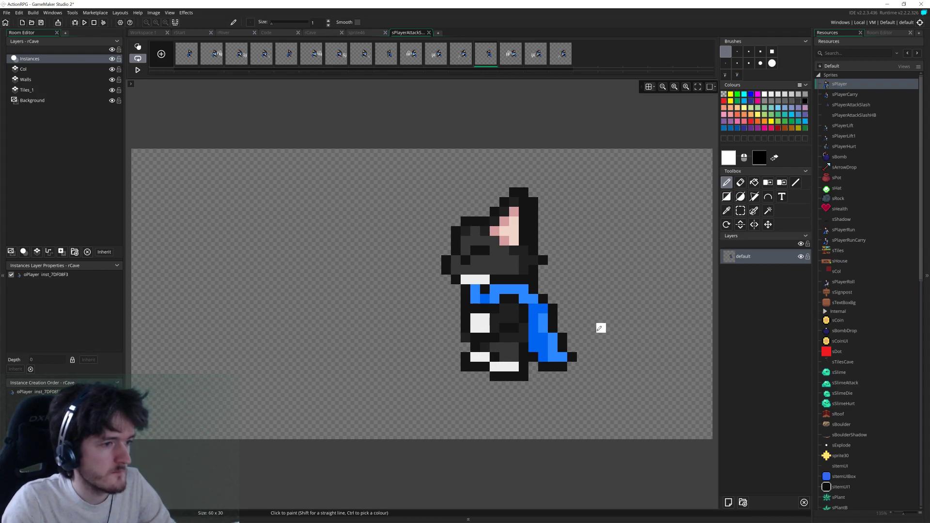
Step: Mark a pixel on the cat's foot in magenta in frame 13 and erase the rest of the cat around it
left_click(759, 94)
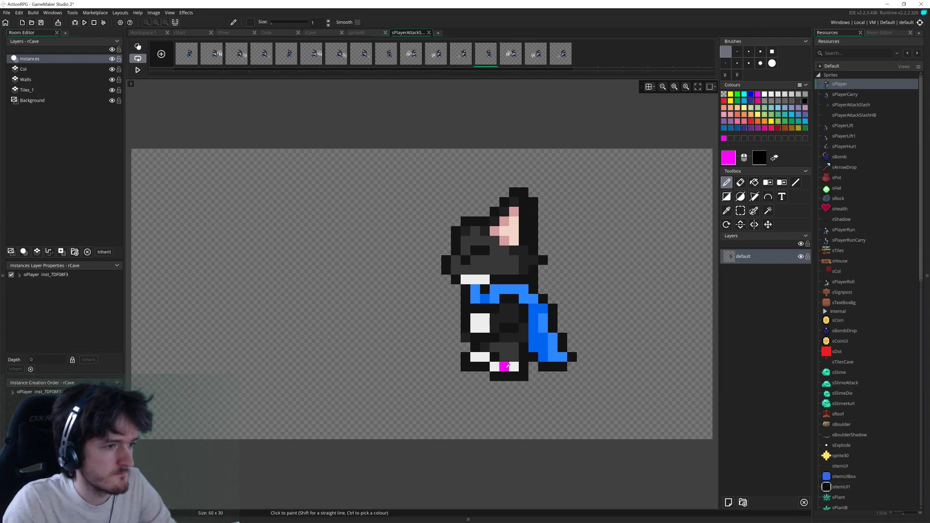
left_click(742, 212)
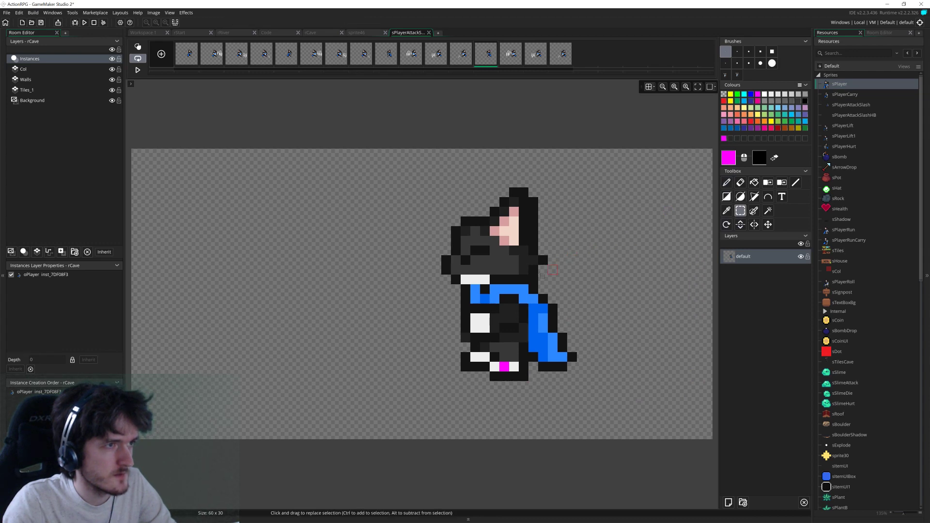
mouse_move(407, 154)
left_mouse_down()
mouse_move(591, 339)
mouse_move(592, 358)
left_mouse_up()
key("Delete")
left_click_drag(591, 396, 527, 358)
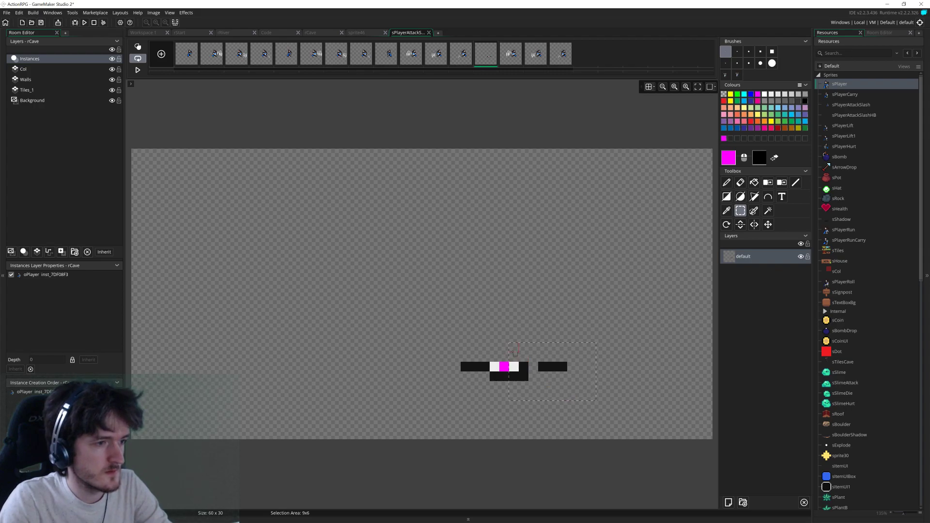
key("Delete")
left_click_drag(422, 324, 432, 342)
key("Delete")
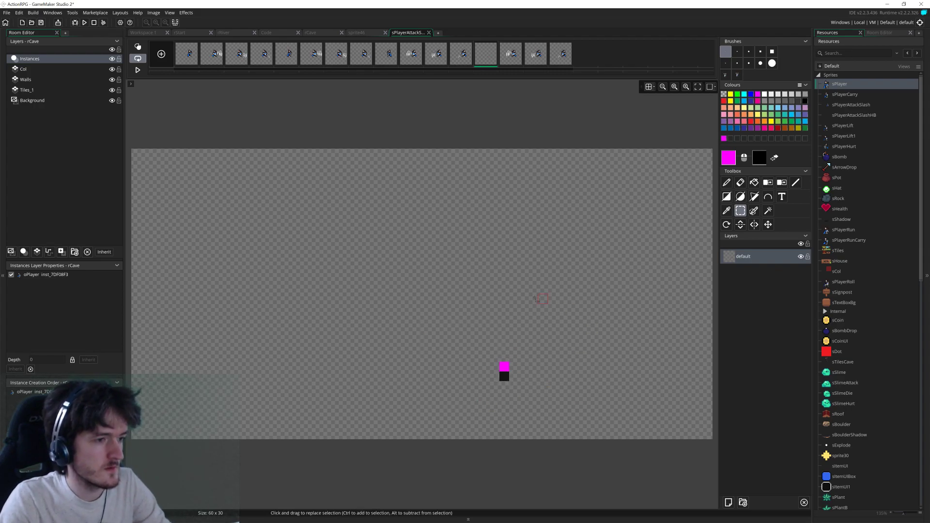
left_click_drag(499, 376, 512, 382)
key("Delete")
Step: Stamp the captured front-view cat just above the magenta marker in frame 13 and erase the marker
key("ctrl+v")
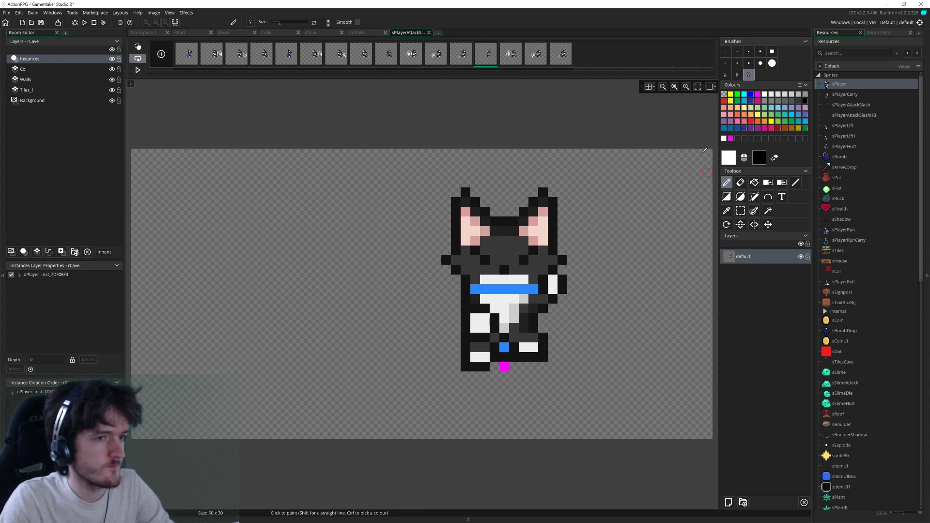
left_click(741, 211)
left_click_drag(501, 364, 508, 370)
left_click_drag(505, 368, 543, 396)
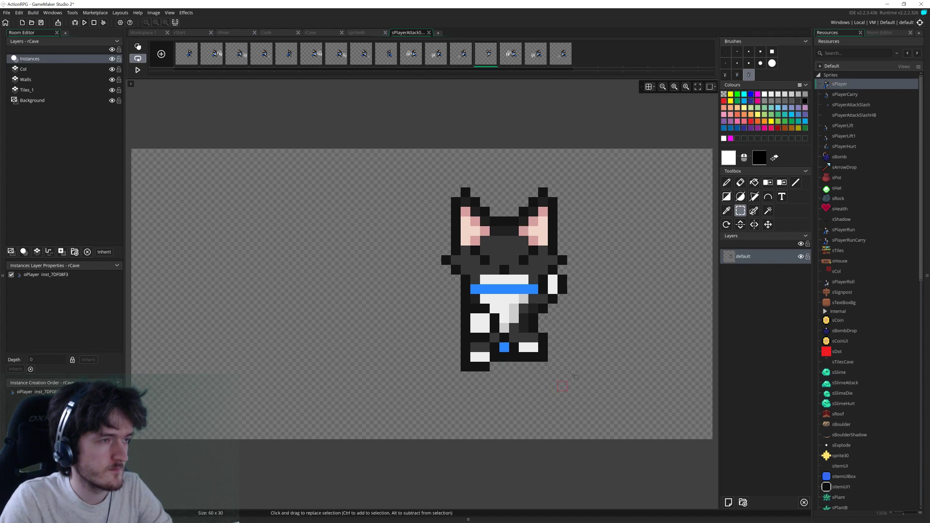
Step: Clear the left-facing cat and slash artwork from frames 14, 15 and 16 of sPlayerAttackSlash
left_click(515, 58)
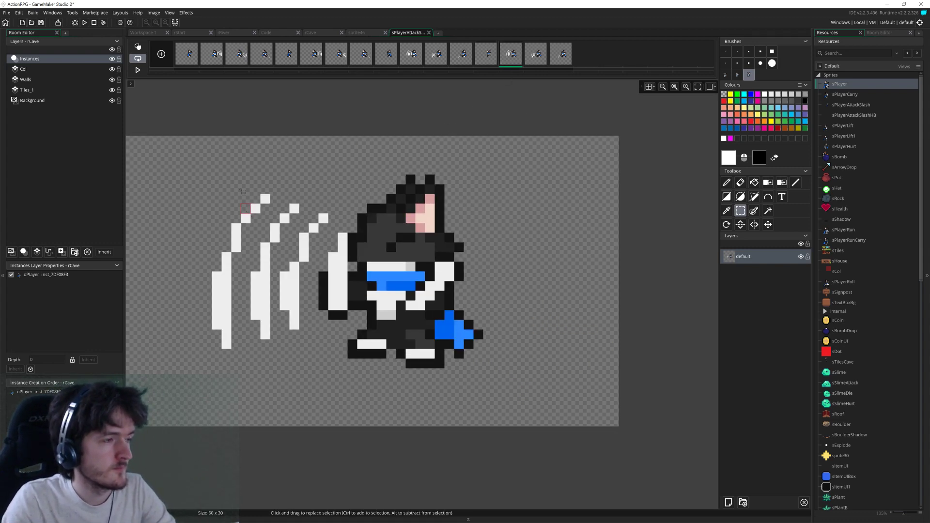
key("ctrl+x")
left_click(532, 62)
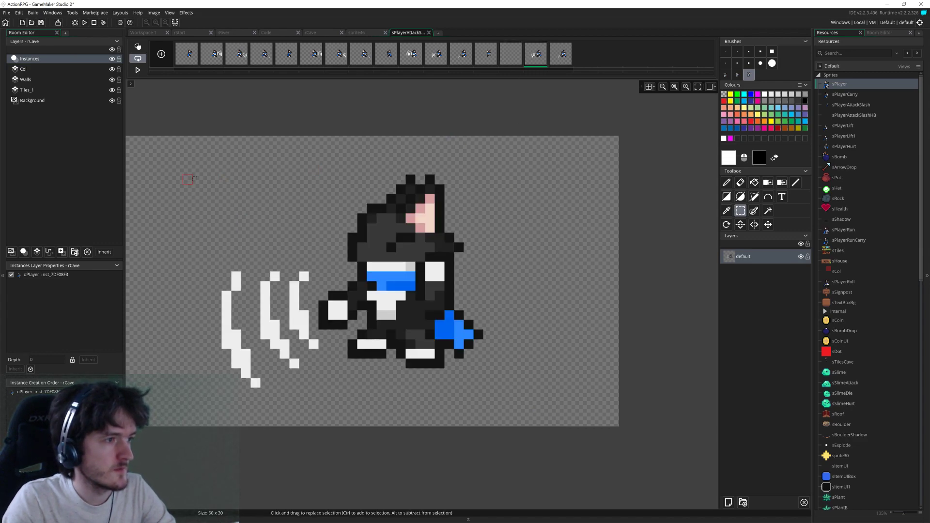
key("ctrl+x")
left_click(550, 66)
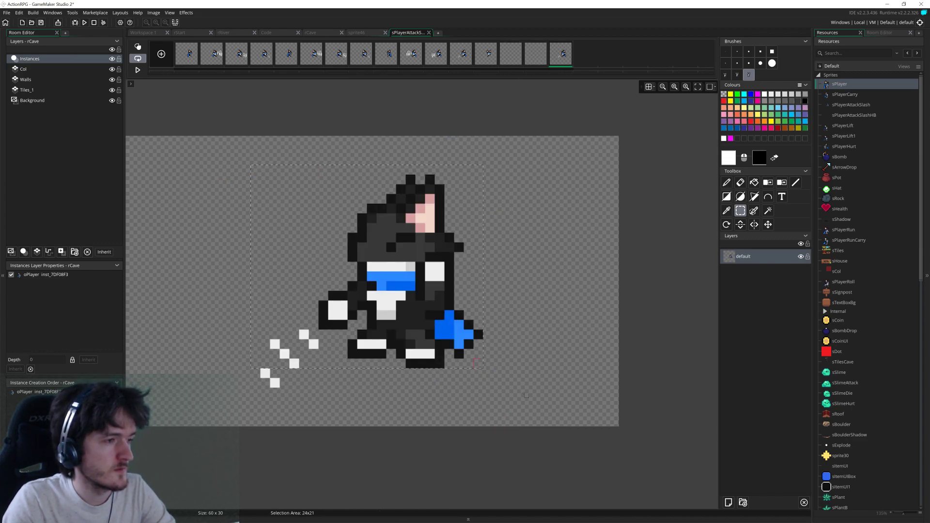
key("ctrl+x")
Step: Capture the whole eighth frame of sprite46, the front-view cat with the full downward slash, as a custom brush
left_click(357, 33)
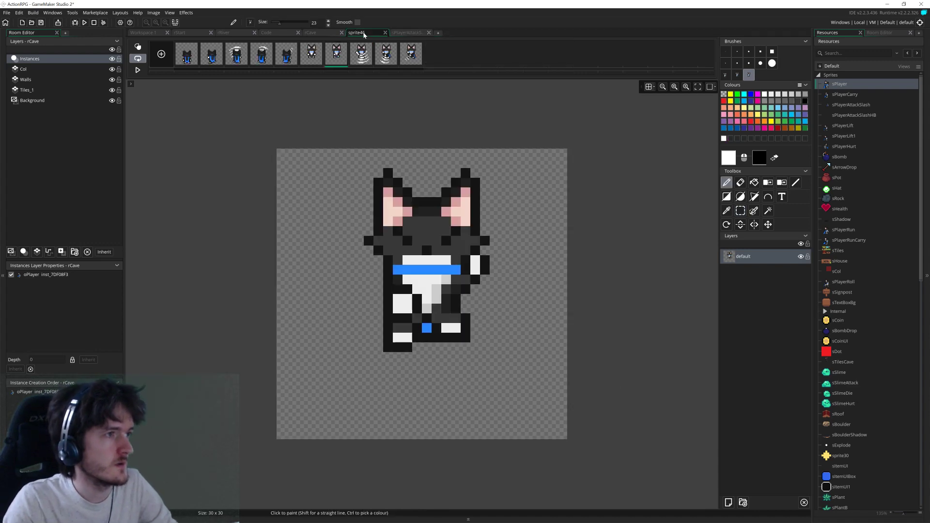
left_click(369, 54)
left_click(741, 211)
key("ctrl+a")
key("ctrl+c")
Step: Turn on onion skinning in sPlayerAttackSlash and stamp the captured slash pose into frame 14, aligned with frame 13
left_click(406, 33)
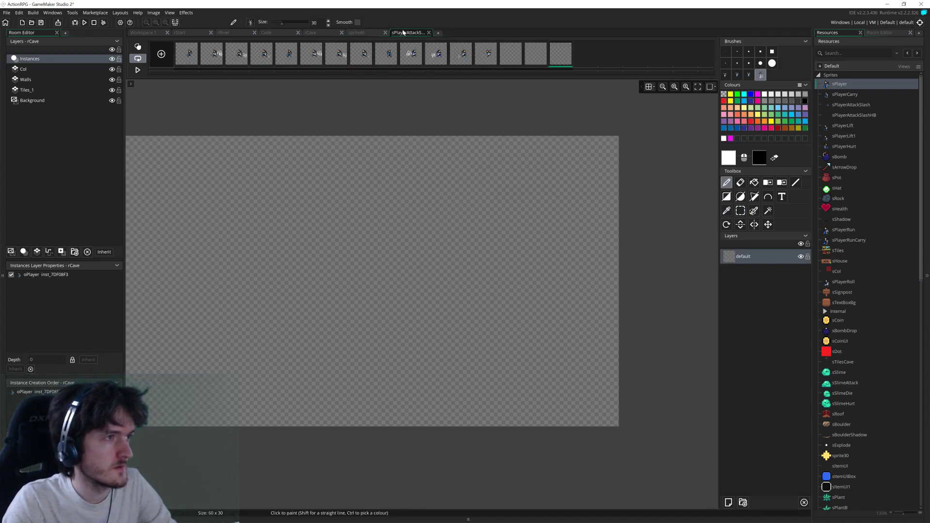
left_click(137, 47)
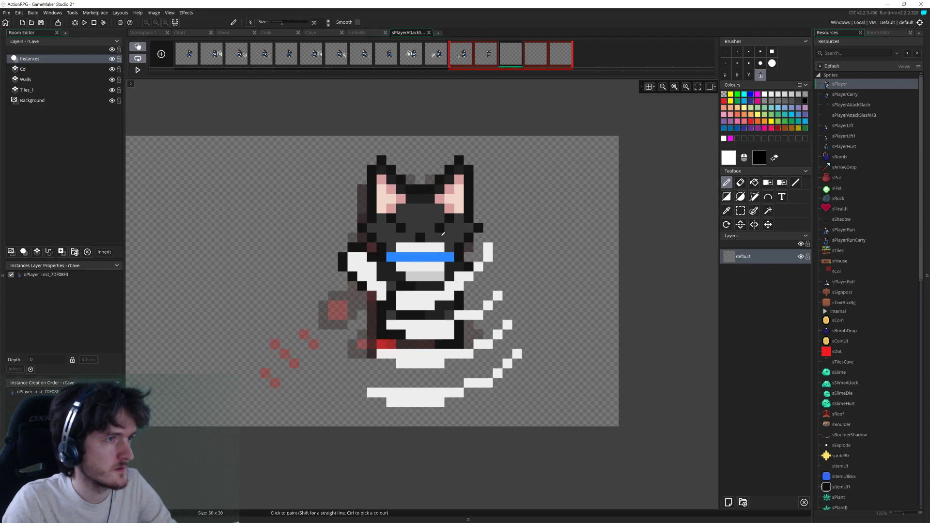
left_click_drag(450, 57, 474, 57)
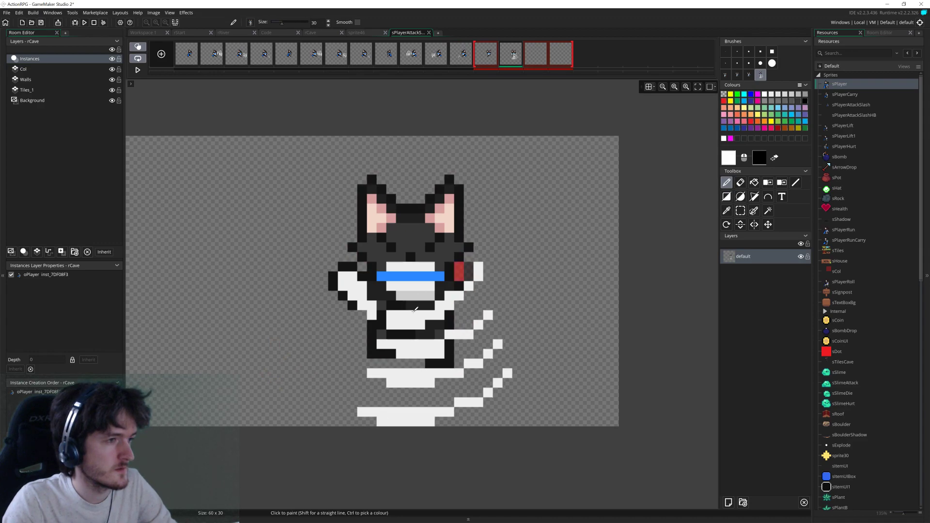
Step: Capture the whole ninth frame of sprite46 as a custom brush and return to sPlayerAttackSlash
left_click(362, 33)
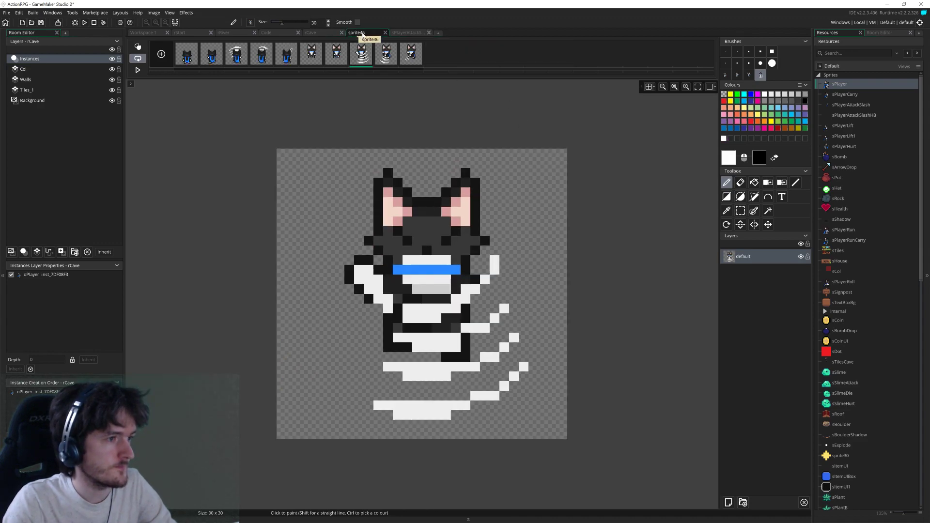
left_click(387, 53)
left_click(740, 210)
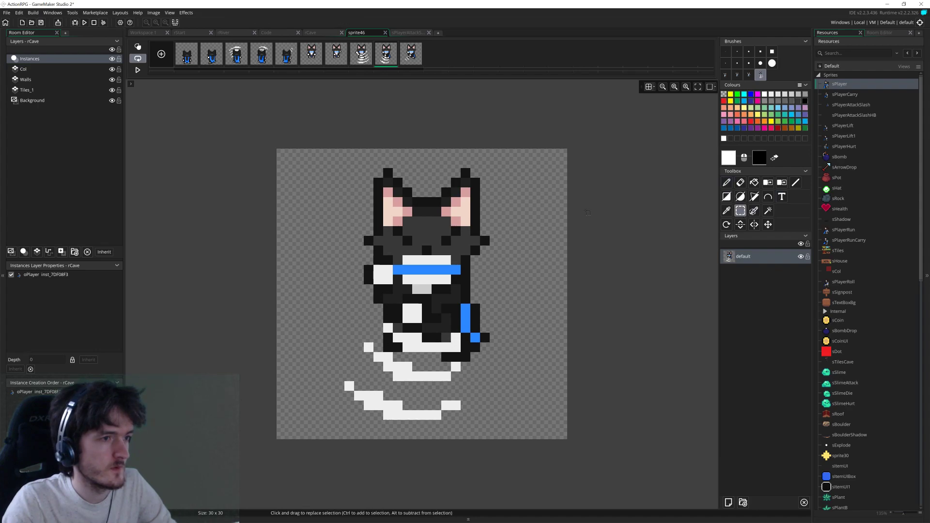
left_click(406, 32)
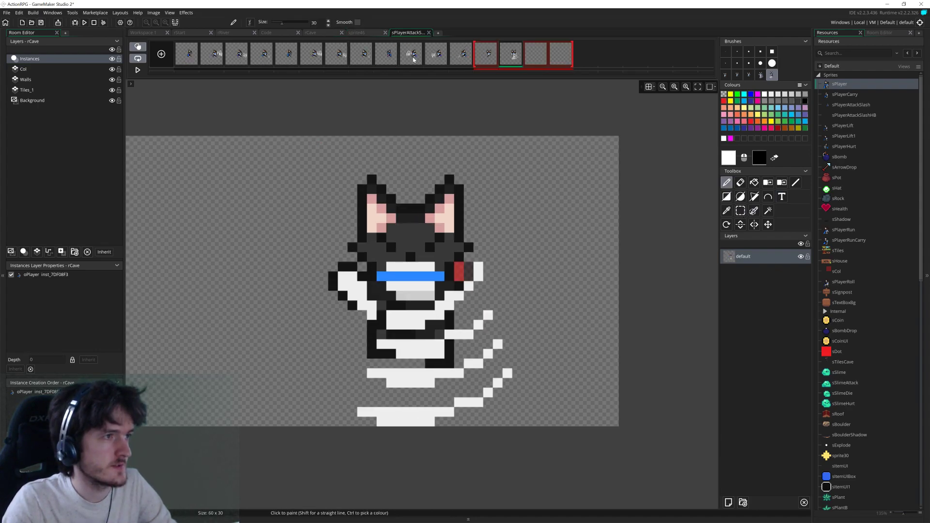
Step: Narrow the onion-skin range so that only the one frame before the current frame is overlaid
left_click(537, 53)
left_click_drag(443, 320, 379, 56)
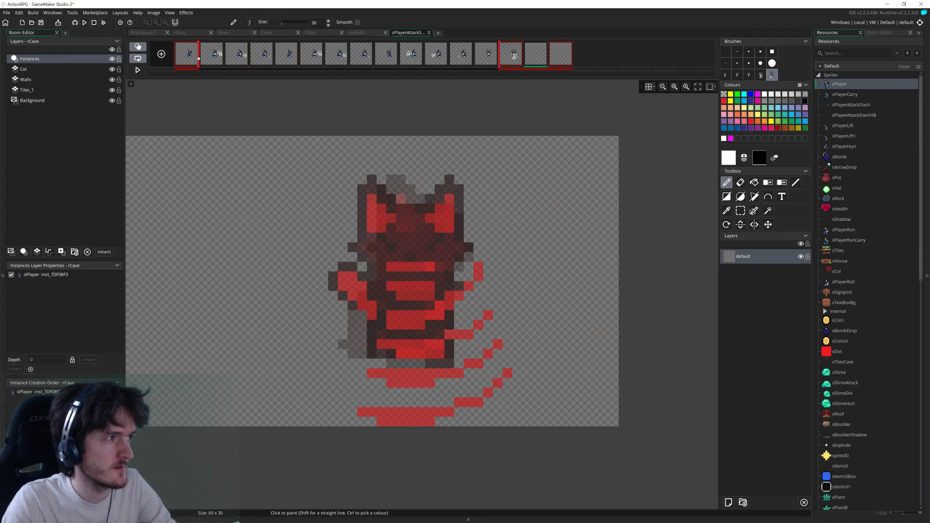
left_click(488, 61)
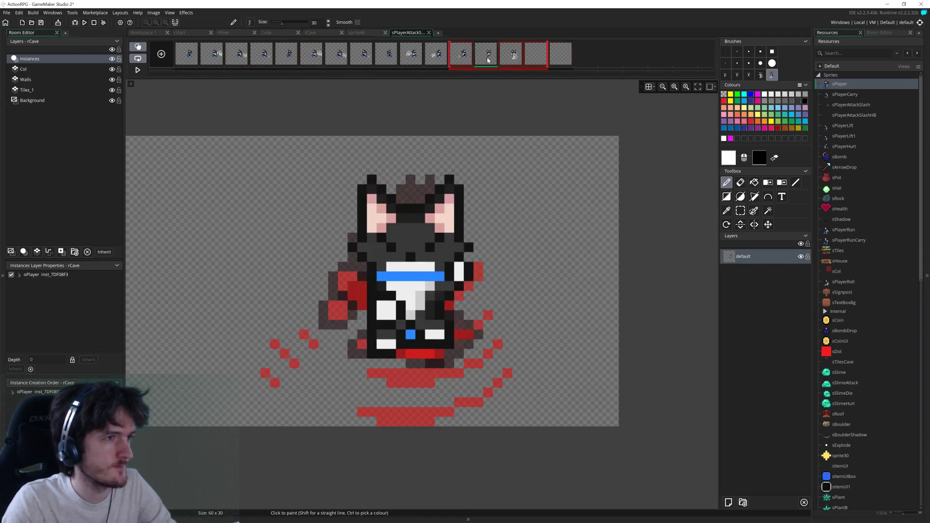
left_click_drag(548, 54, 492, 61)
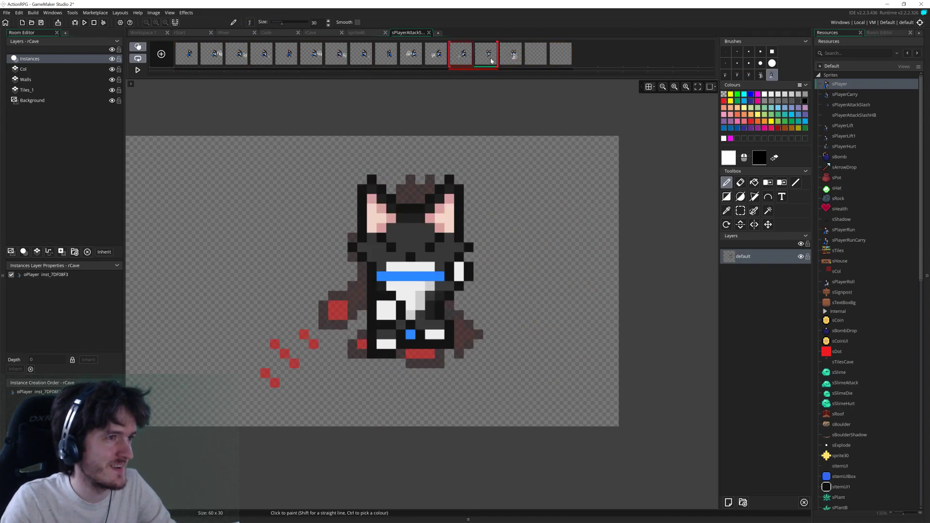
Step: Stamp the captured follow-through pose into frame 15, aligned with the onion-skinned cat of frame 14
left_click(513, 54)
left_click(541, 53)
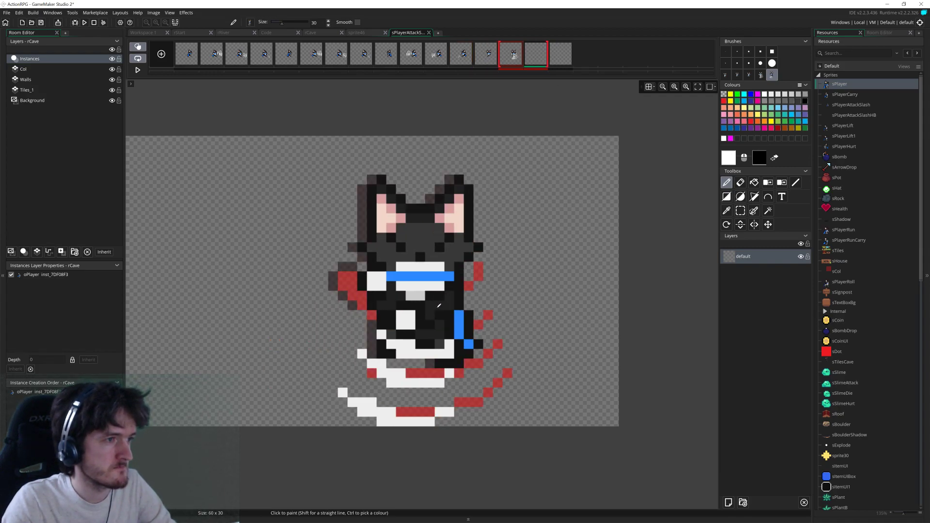
left_click(435, 305)
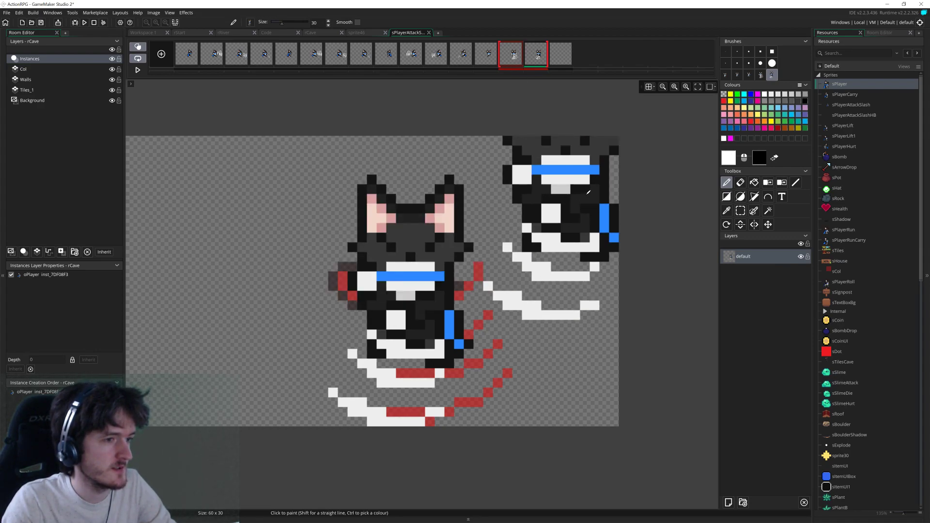
Step: Capture the area around the cat in sprite46's tenth frame as a custom brush and return to sPlayerAttackSlash
left_click(361, 33)
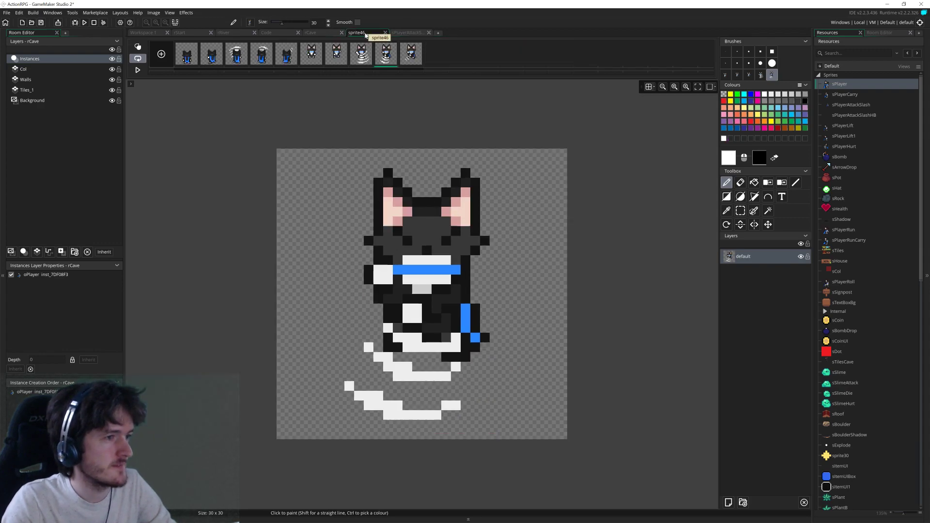
left_click(740, 210)
left_click(409, 53)
left_click_drag(276, 169, 543, 446)
key("ctrl+c")
key("ctrl+v")
left_click(408, 32)
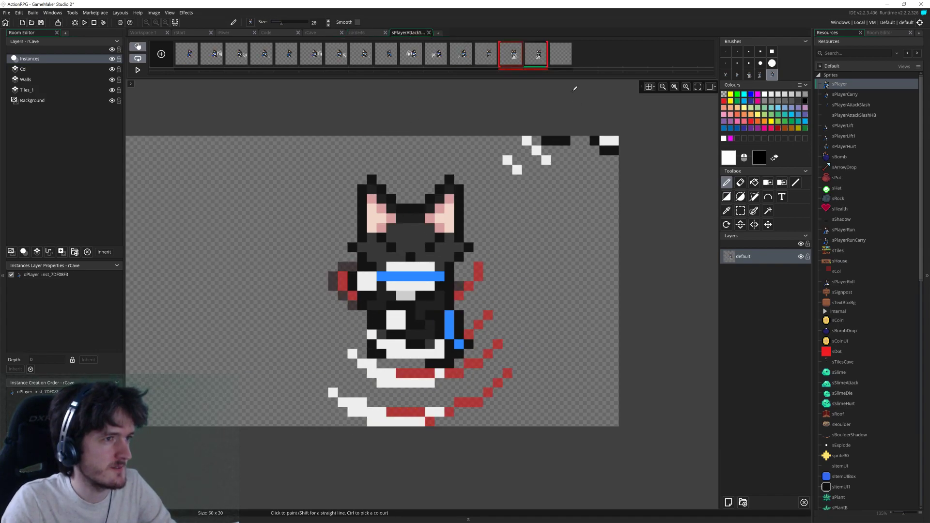
Step: Stamp the captured final pose into frame 16, aligned with the onion-skinned frame 15, and play the animation
mouse_move(451, 235)
middle_mouse_down()
mouse_move(604, 197)
mouse_move(524, 213)
middle_mouse_up()
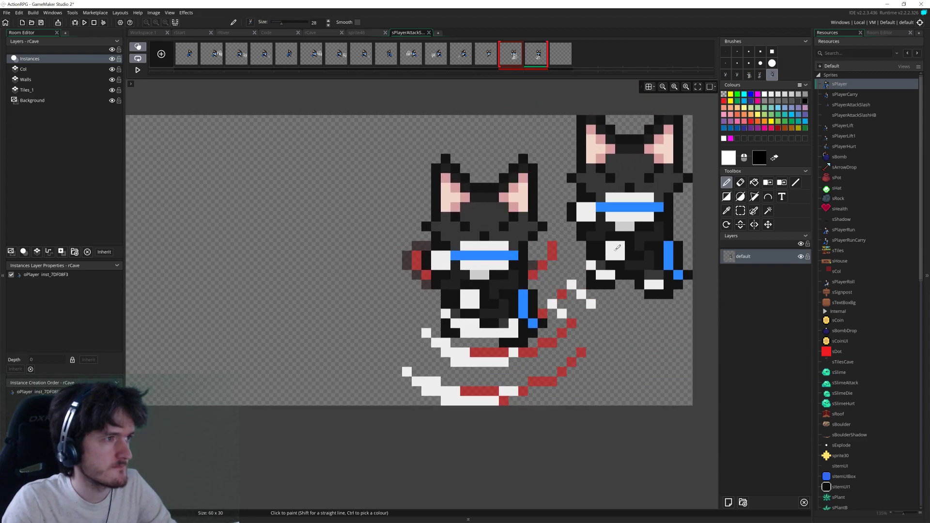
left_click(321, 54)
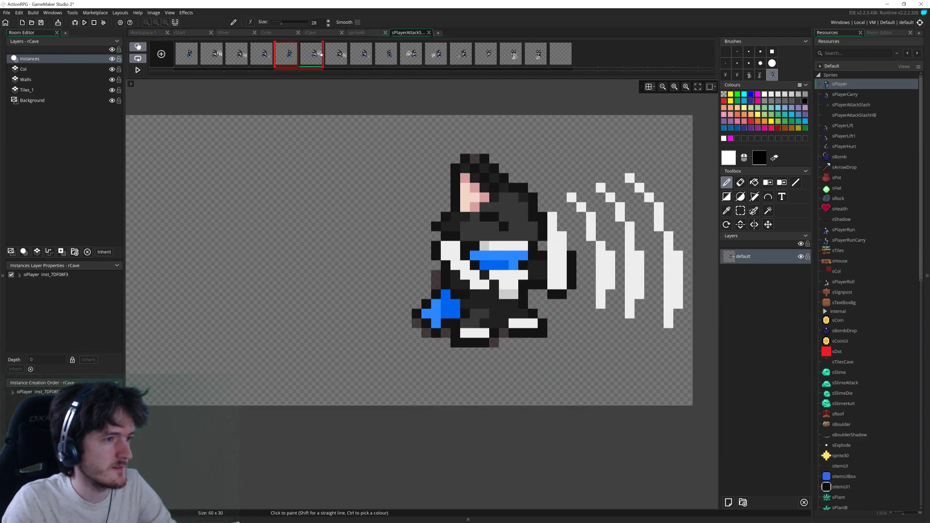
left_click(402, 58)
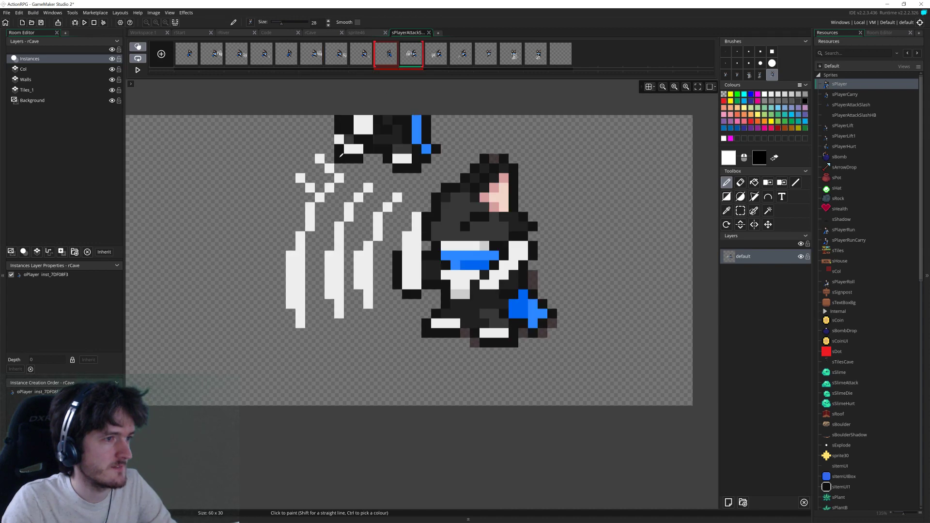
middle_click_drag(343, 327, 194, 307)
left_click(547, 60)
left_click(561, 62)
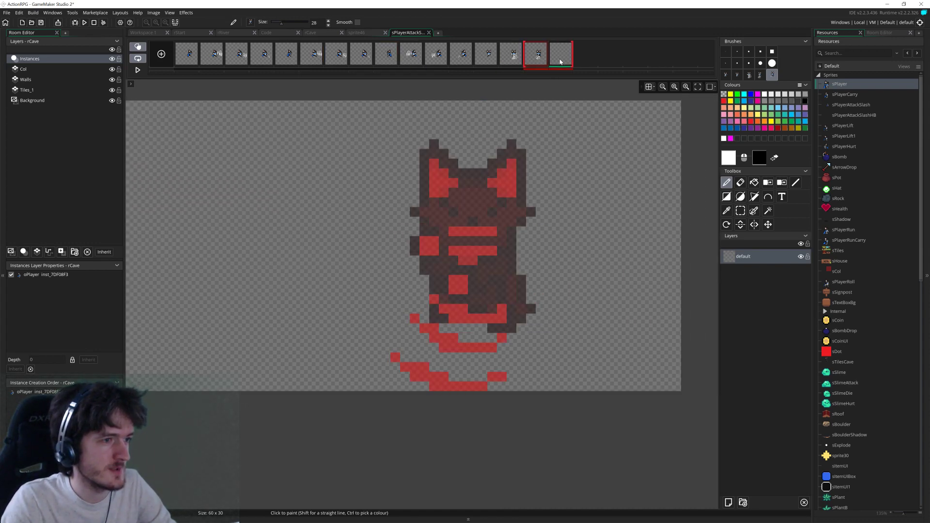
left_click(462, 275)
middle_click_drag(567, 255, 506, 260)
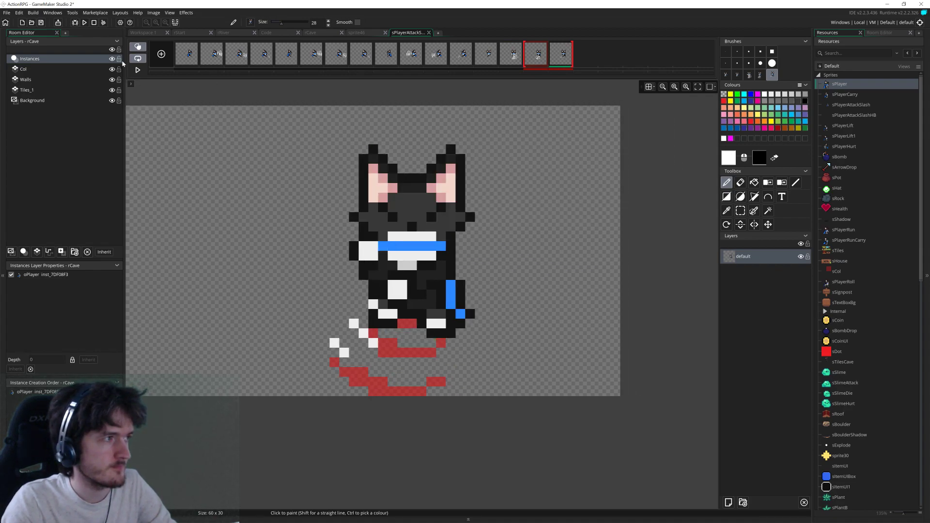
left_click(138, 70)
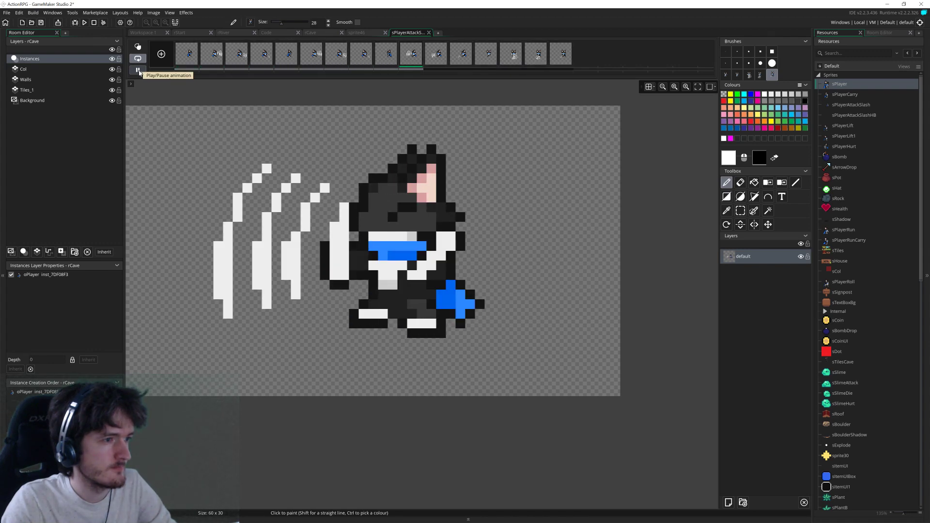
Step: Pause the animation and compare sprite46's first frame with sPlayer's back-facing second frame
left_click(138, 70)
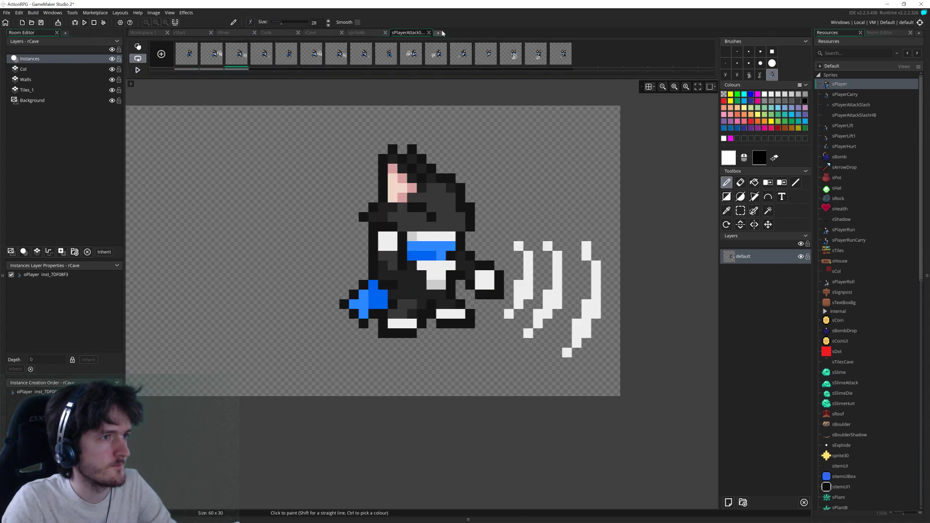
left_click(362, 34)
left_click(189, 58)
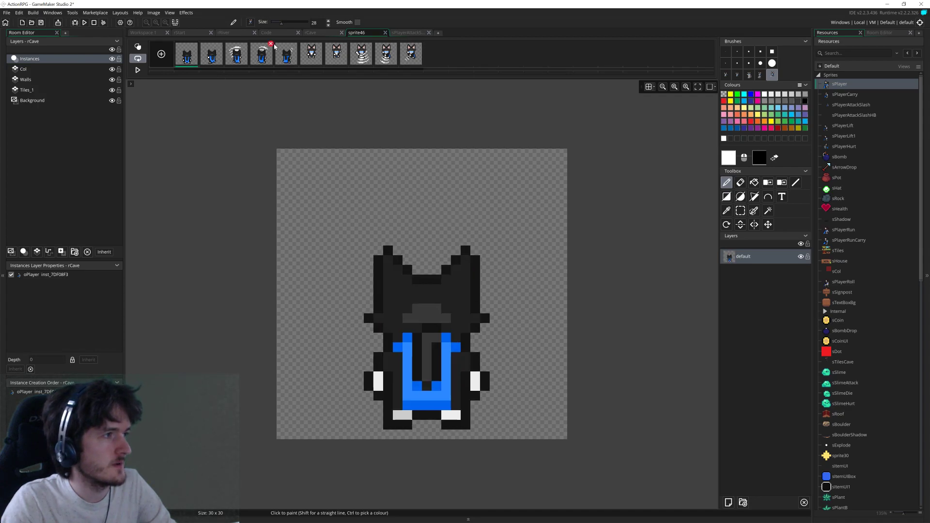
double_click(843, 86)
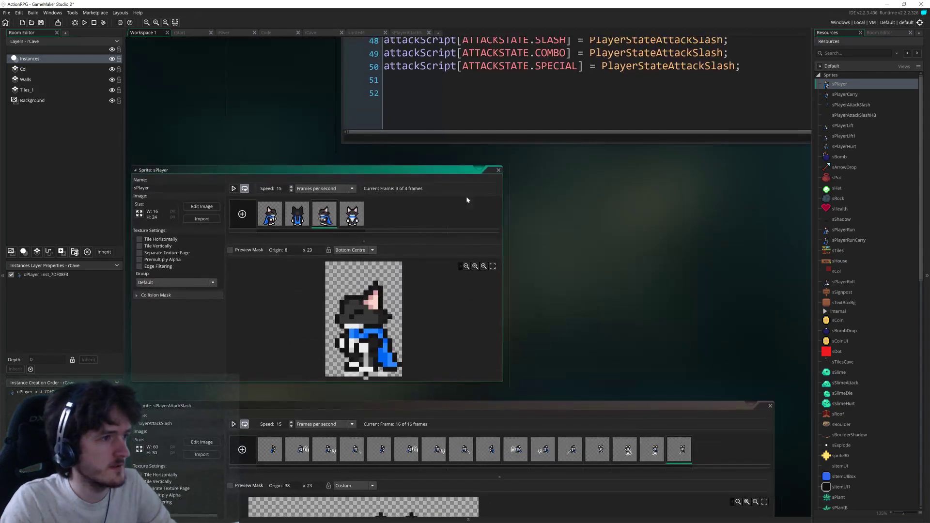
left_click(300, 219)
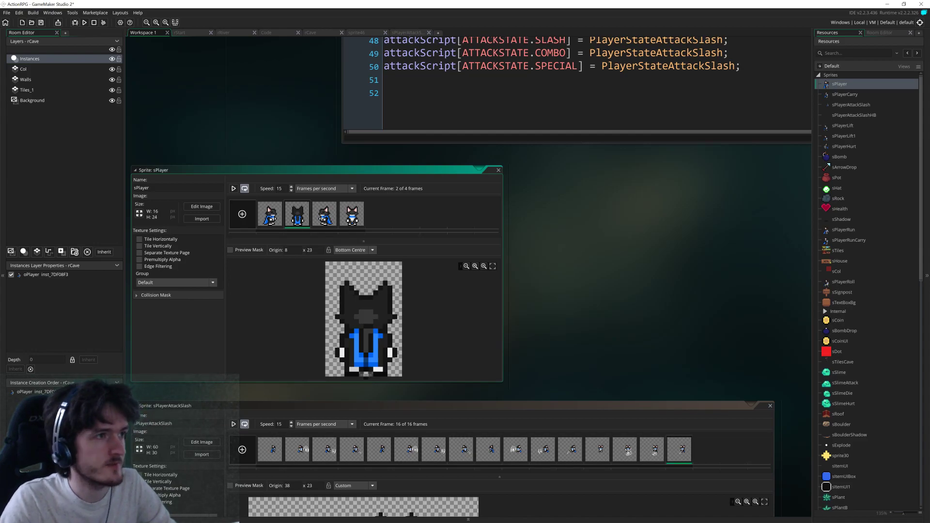
left_click(405, 33)
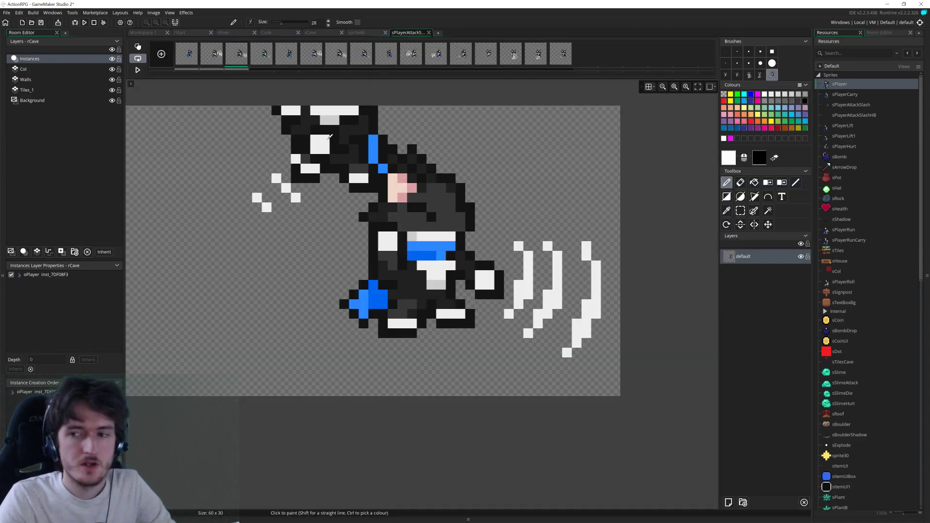
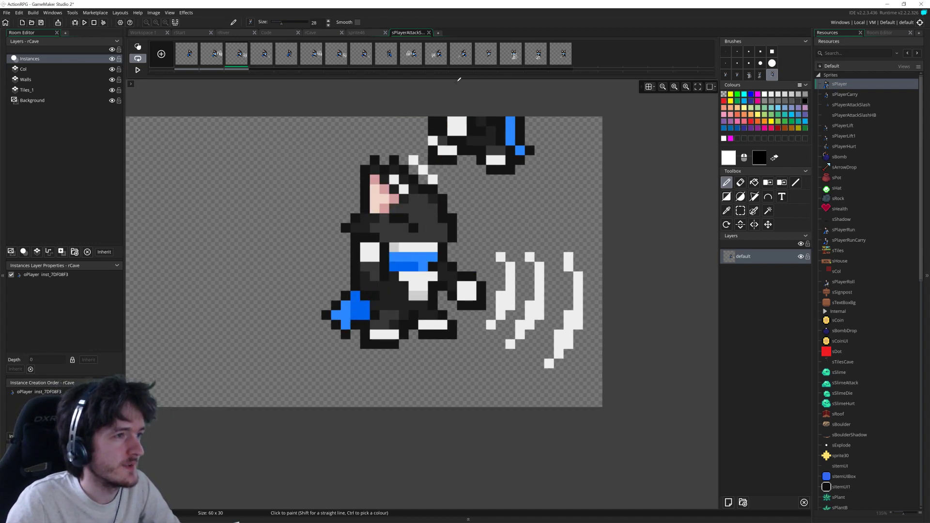
Step: Capture the area around the cat in sprite46's second frame as a custom brush
left_click(364, 33)
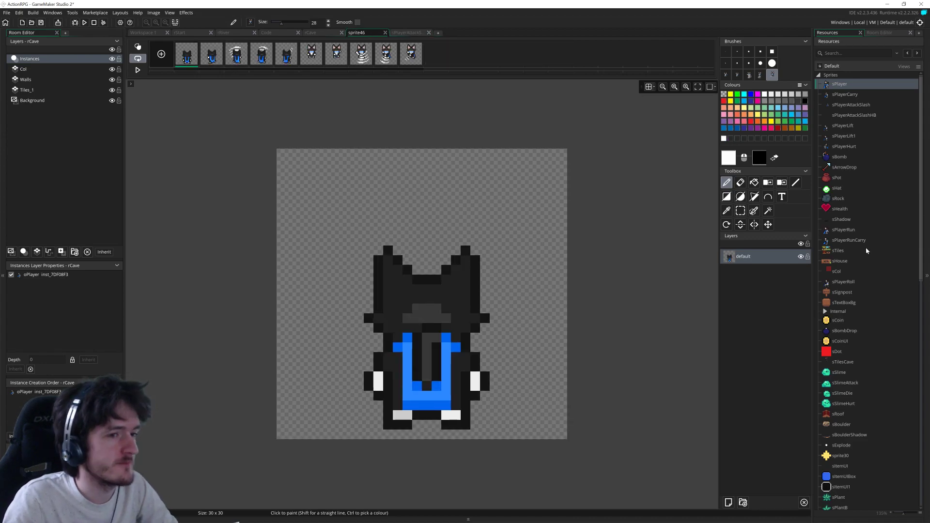
left_click(741, 212)
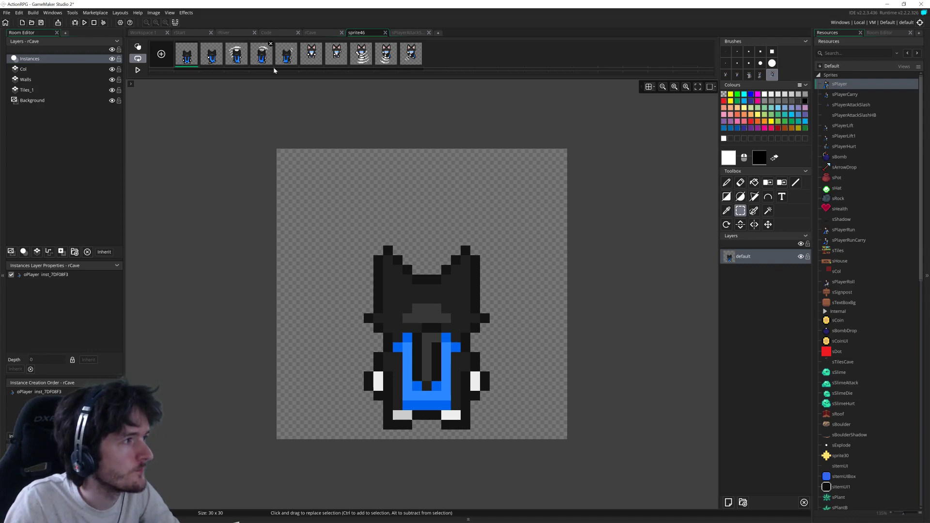
left_click(212, 54)
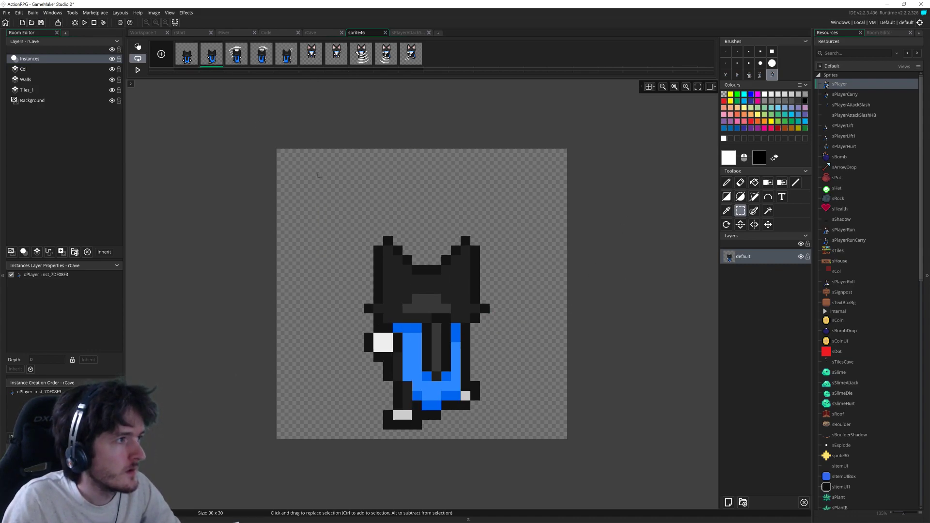
key("d")
Step: Flip back and forth between sprite46's first and second frames to examine how the cat's position shifts
left_click(187, 54)
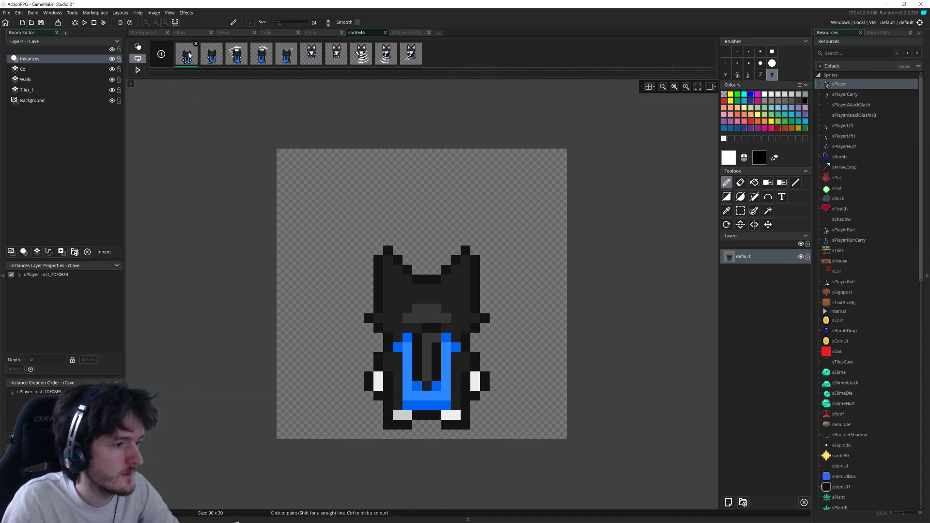
left_click(211, 55)
left_click(193, 57)
left_click(206, 60)
left_click(193, 60)
left_click(207, 65)
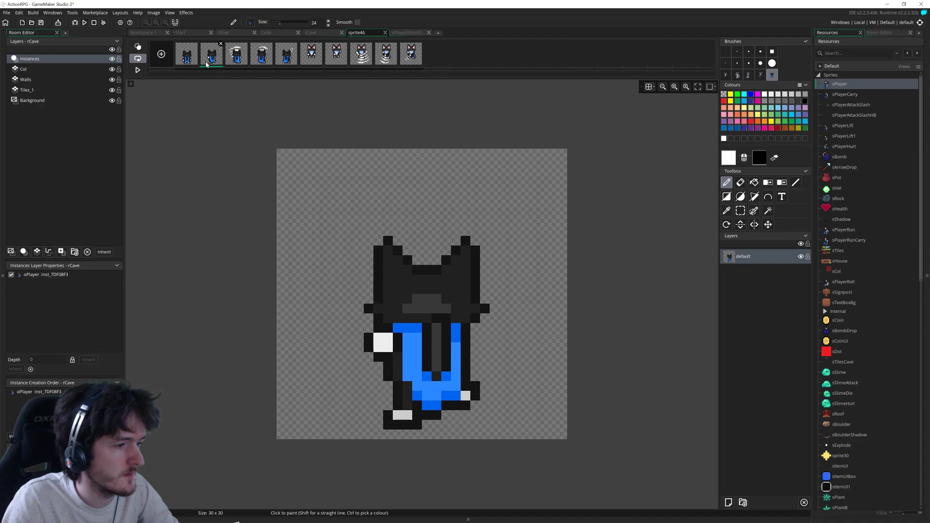
left_click(192, 63)
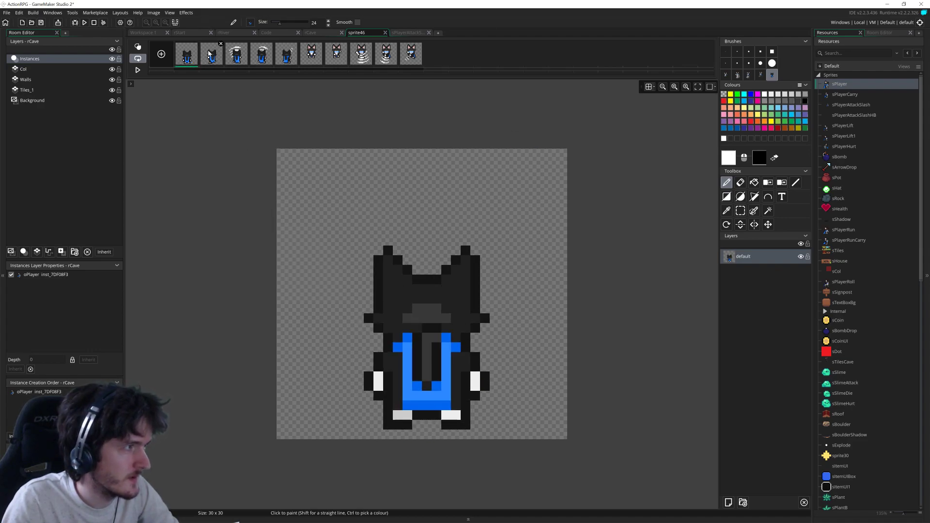
left_click(210, 54)
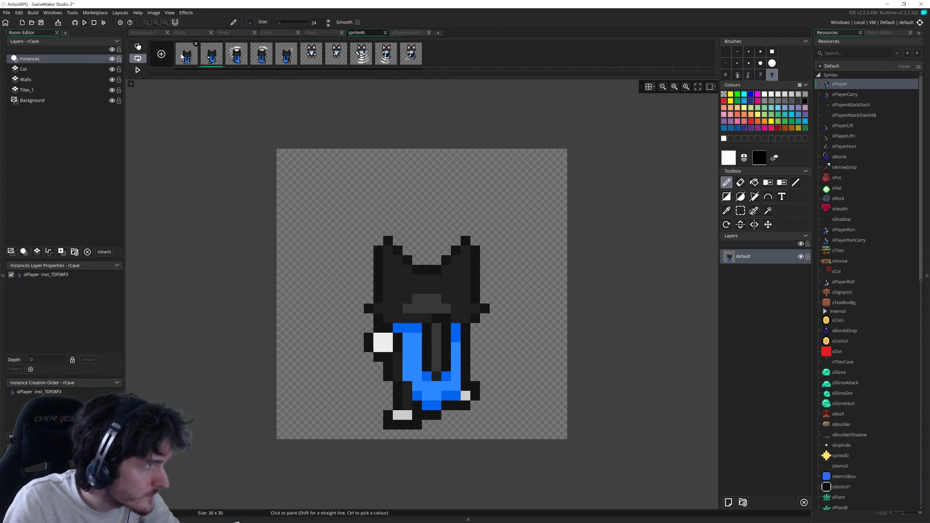
left_click(193, 58)
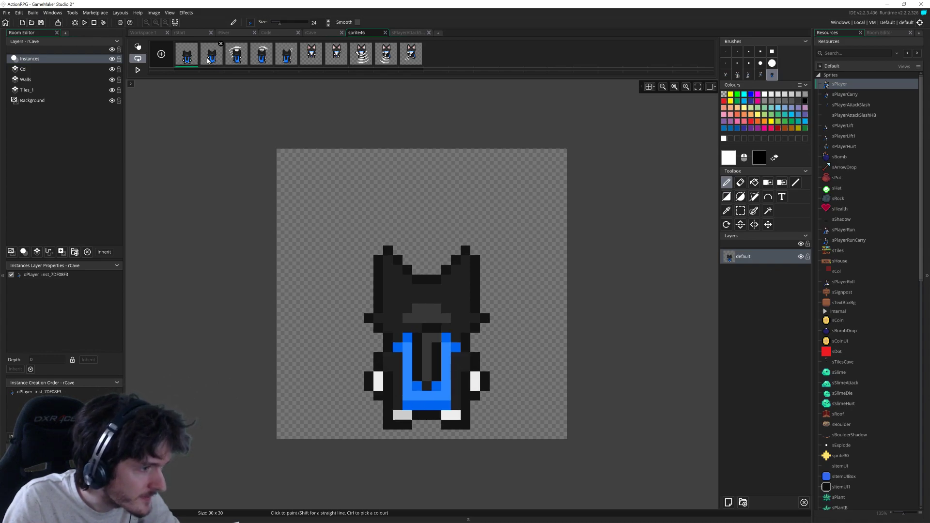
left_click(209, 60)
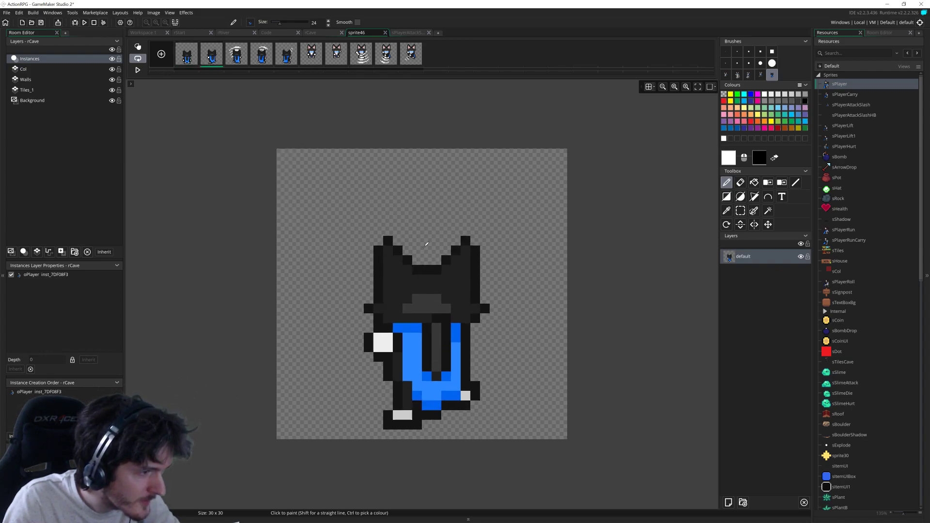
left_click(198, 61)
left_click(211, 63)
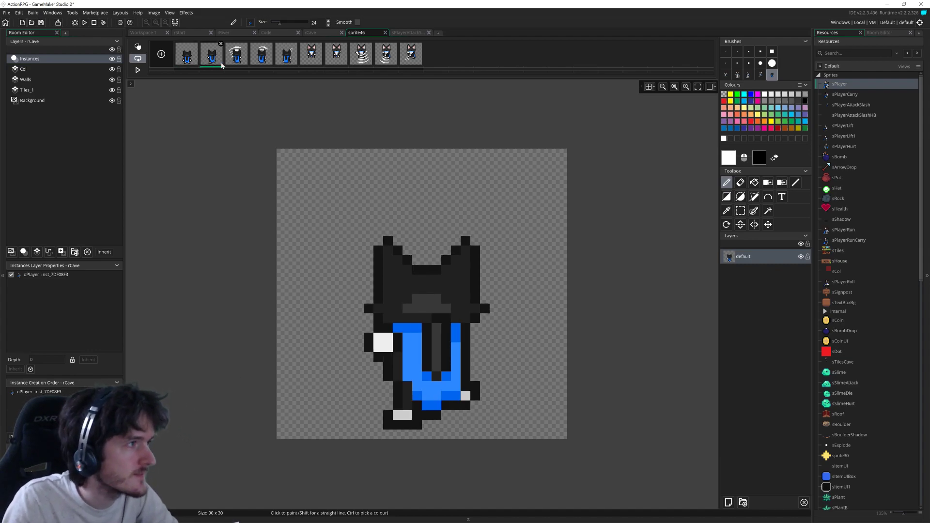
Step: Open frame 5 of sPlayerAttackSlash for editing and choose the one-pixel brush
left_click(410, 33)
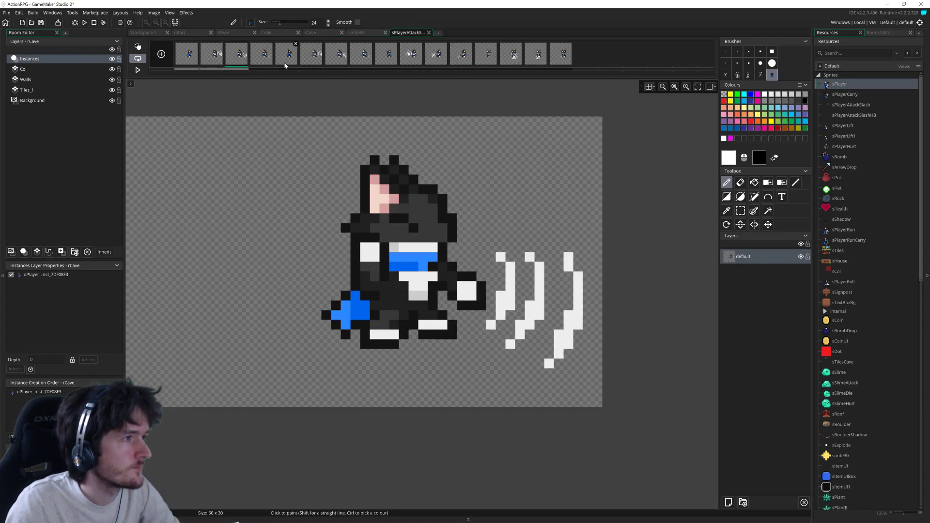
left_click(264, 63)
left_click(288, 64)
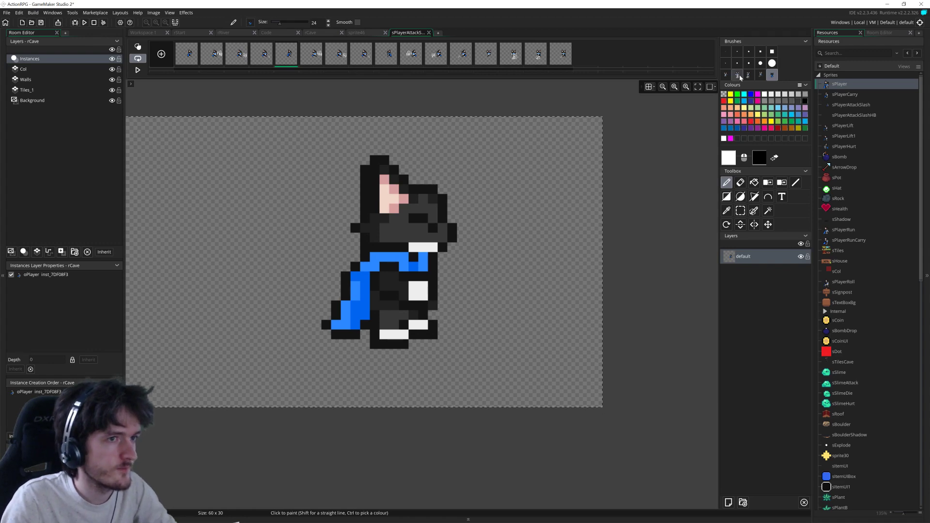
left_click(726, 51)
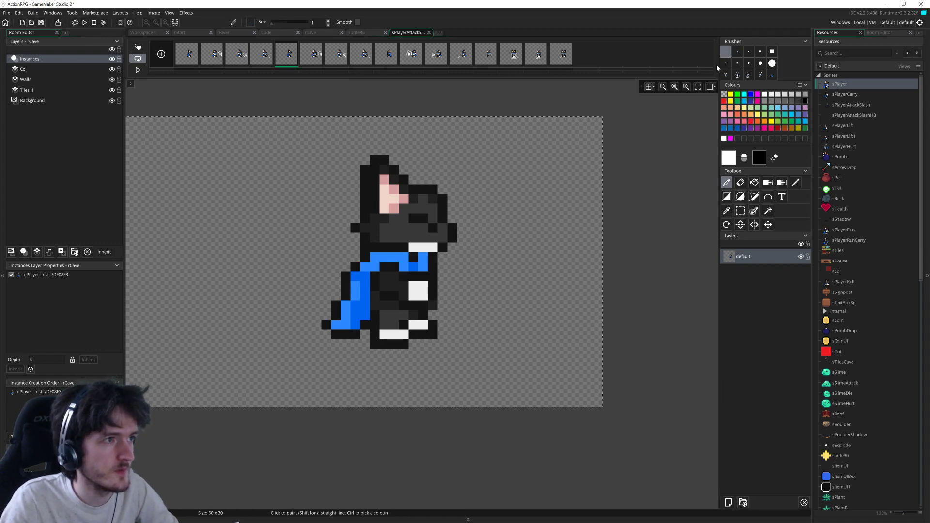
Step: Examine the cat's placement relative to the origin in sPlayer's first and third side-facing frames
left_click(359, 33)
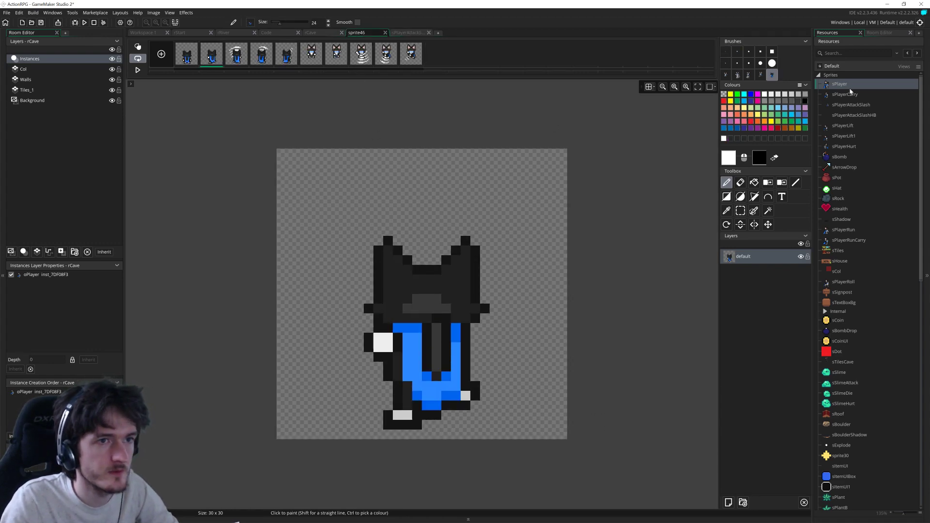
double_click(840, 85)
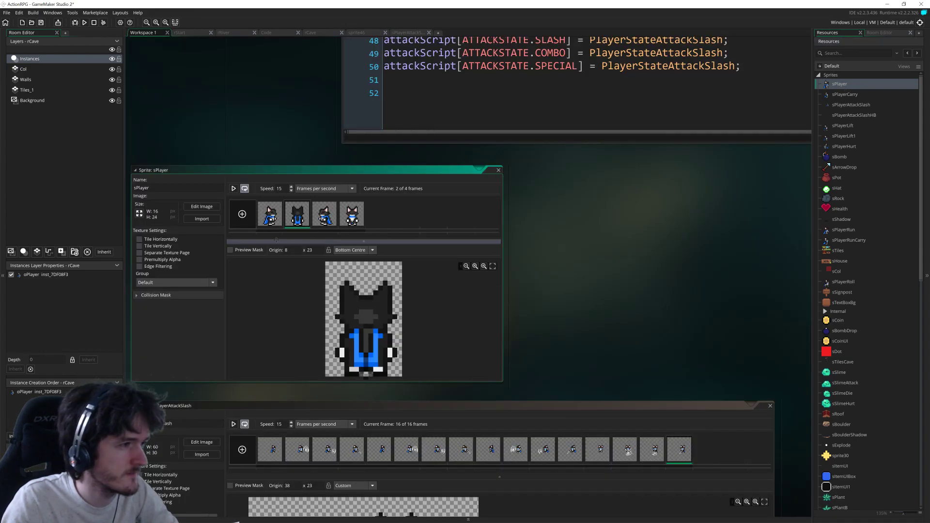
left_click(270, 223)
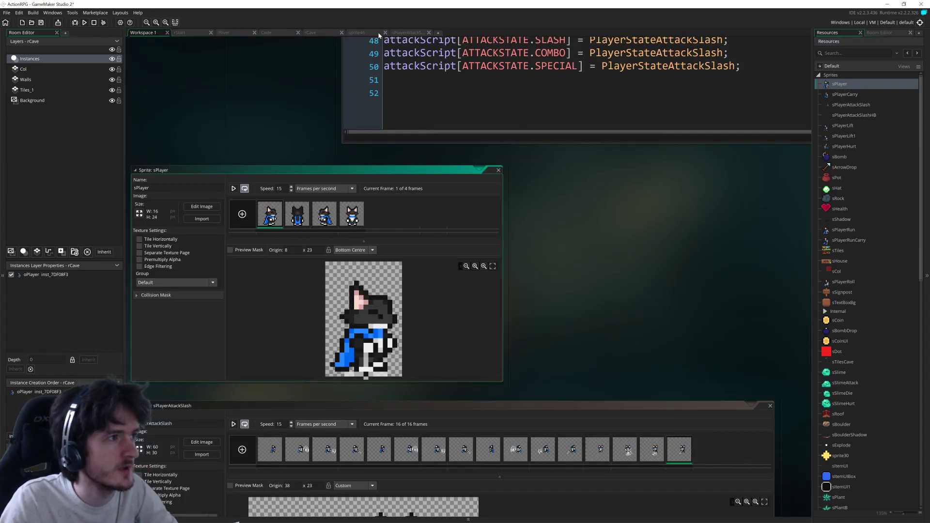
left_click(320, 213)
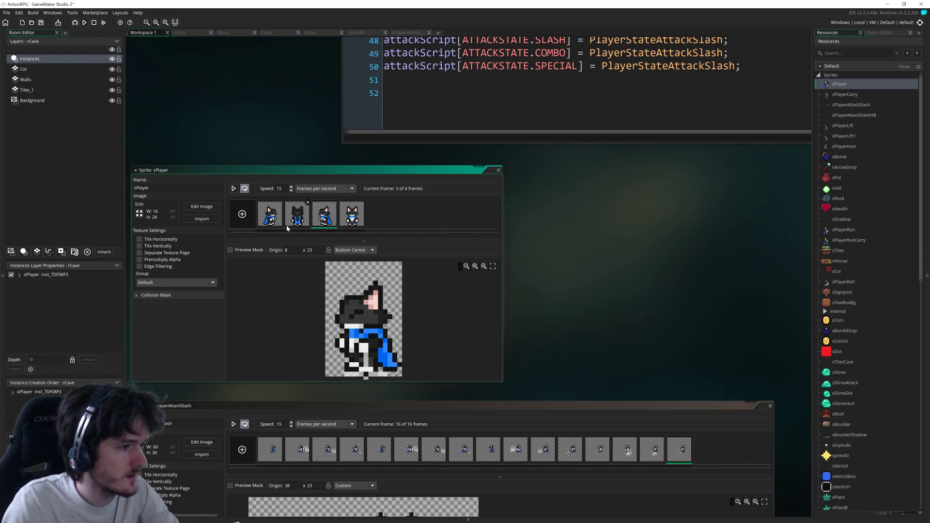
left_click(269, 223)
Step: Mark a single magenta reference pixel at the cat's feet in frame 5 of sPlayerAttackSlash
left_click(407, 32)
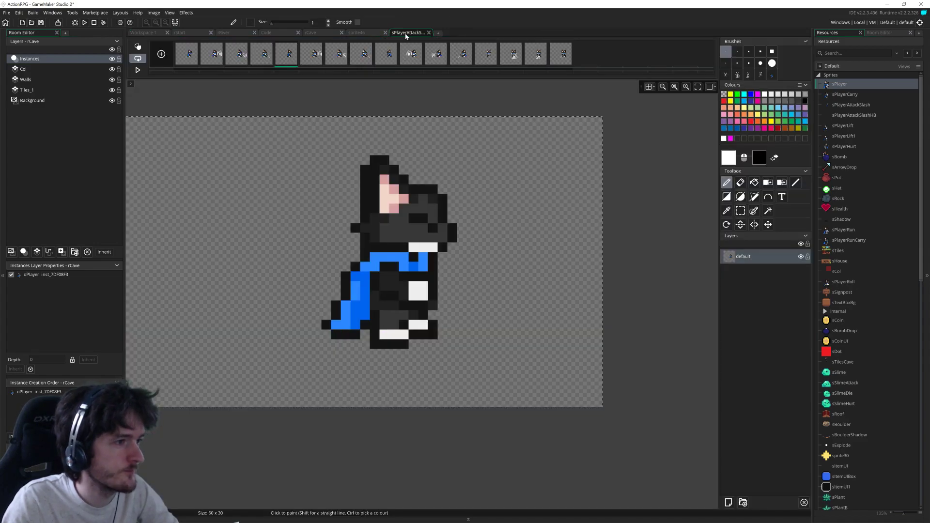
left_click(731, 138)
left_click(394, 344)
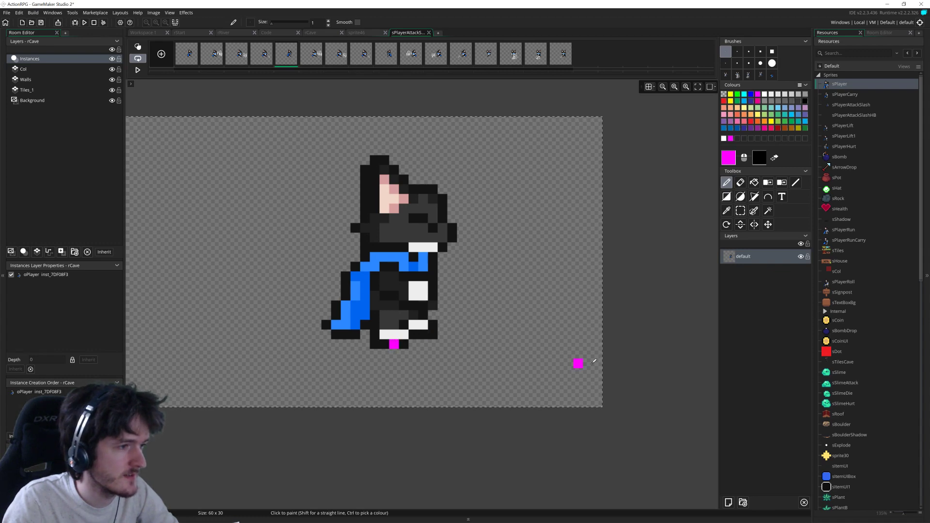
Step: Erase the old side-facing cat from frame 5 in sections, keeping only the magenta reference pixel
left_click(740, 211)
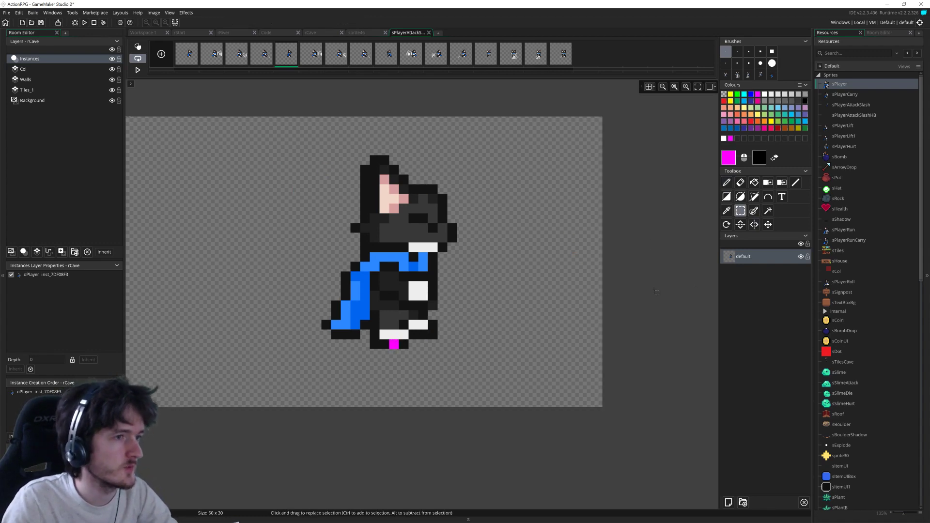
mouse_move(289, 138)
left_mouse_down()
mouse_move(415, 370)
mouse_move(386, 365)
left_mouse_up()
key("Delete")
left_click_drag(481, 374, 404, 144)
key("Delete")
left_click_drag(335, 140, 431, 334)
key("Delete")
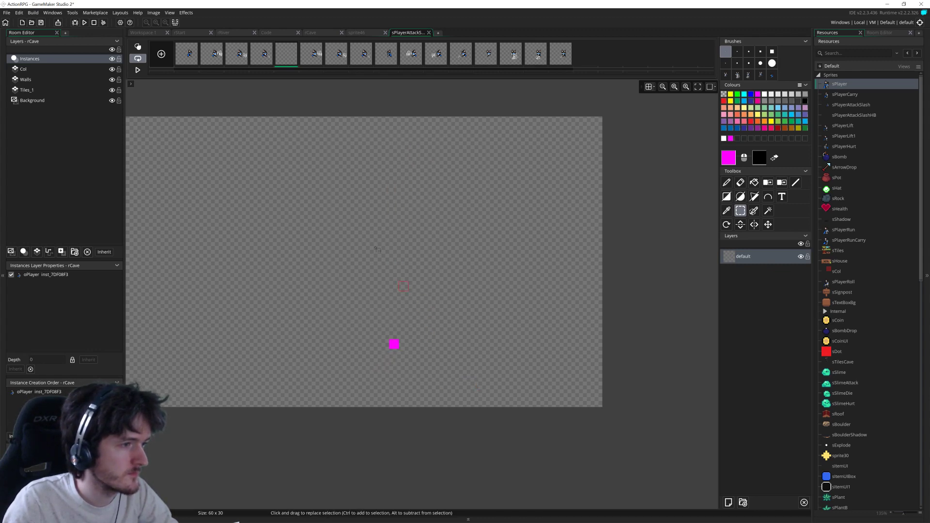
Step: Stamp the captured back-facing wind-up pose into frame 5, aligned with the reference pixel, and remove that pixel
key("ctrl+v")
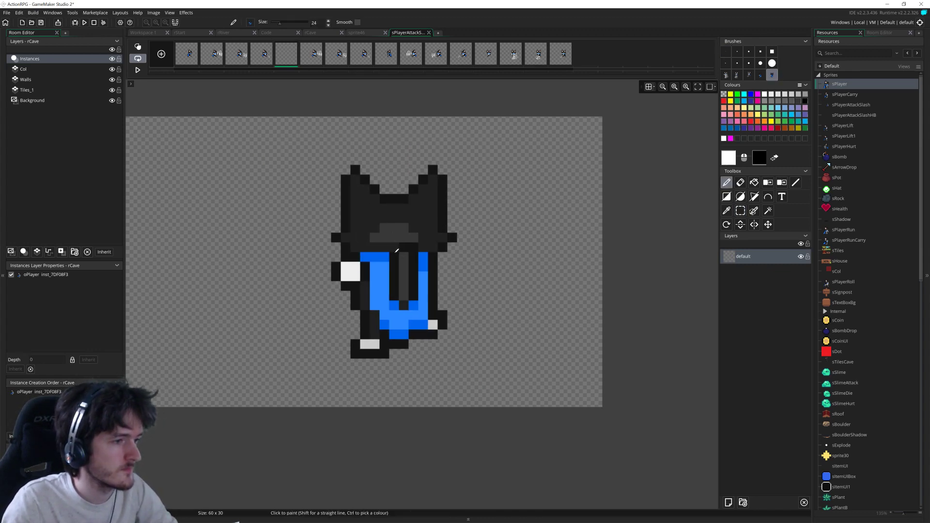
left_click(741, 210)
left_click(605, 358)
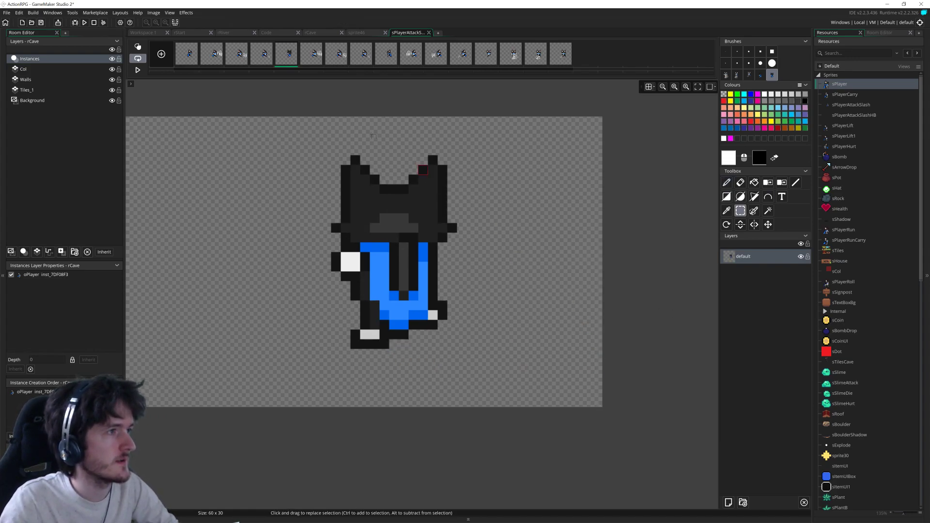
Step: Clear the old side-facing artwork from frames 6, 7 and 8 of sPlayerAttackSlash
left_click(311, 58)
left_click_drag(246, 120, 624, 389)
key("Delete")
left_click(336, 59)
left_click_drag(252, 123, 618, 388)
key("Delete")
left_click(362, 63)
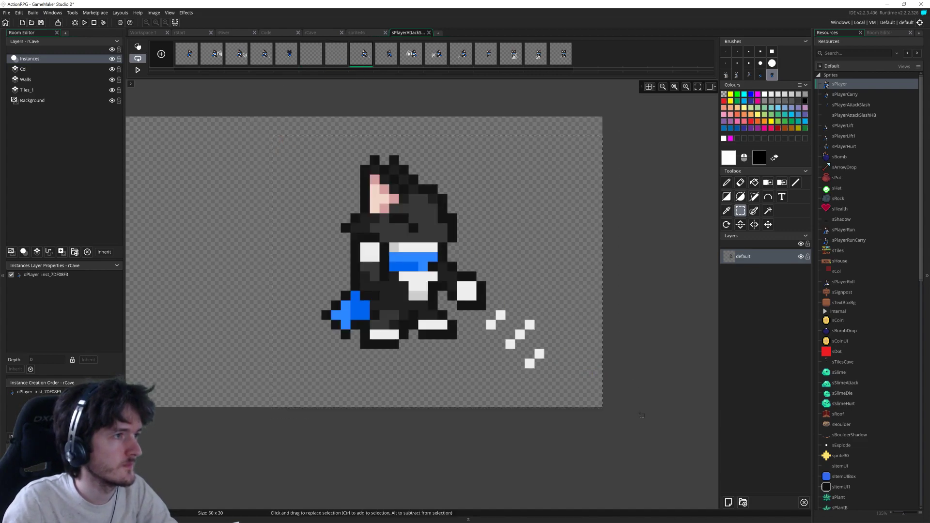
key("Delete")
Step: Capture sprite46's third frame, including the white swing trails, as a custom brush
left_click(356, 33)
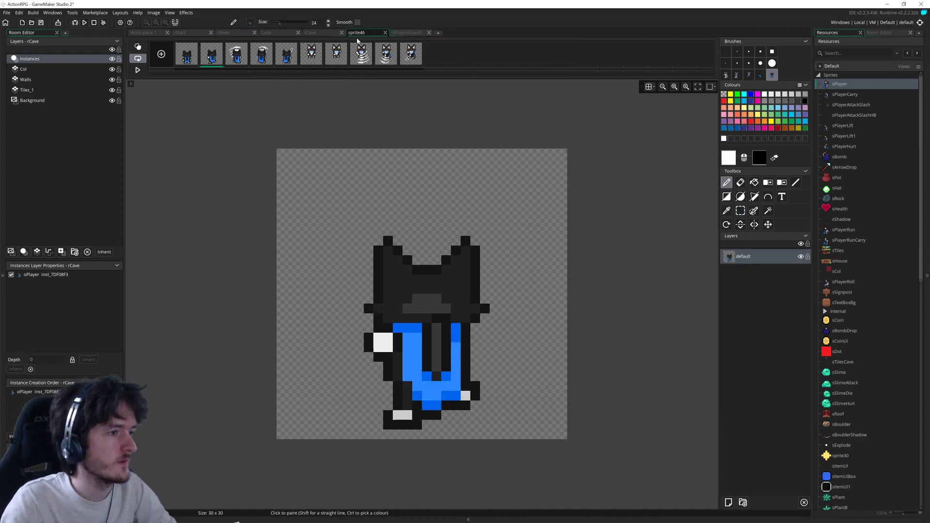
left_click(229, 61)
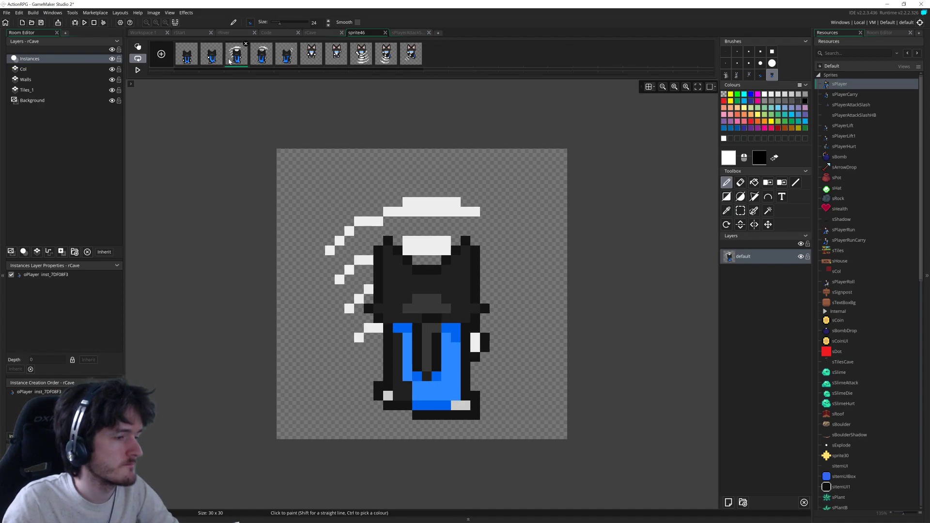
left_click(740, 212)
left_click_drag(274, 146, 566, 425)
key("ctrl+c")
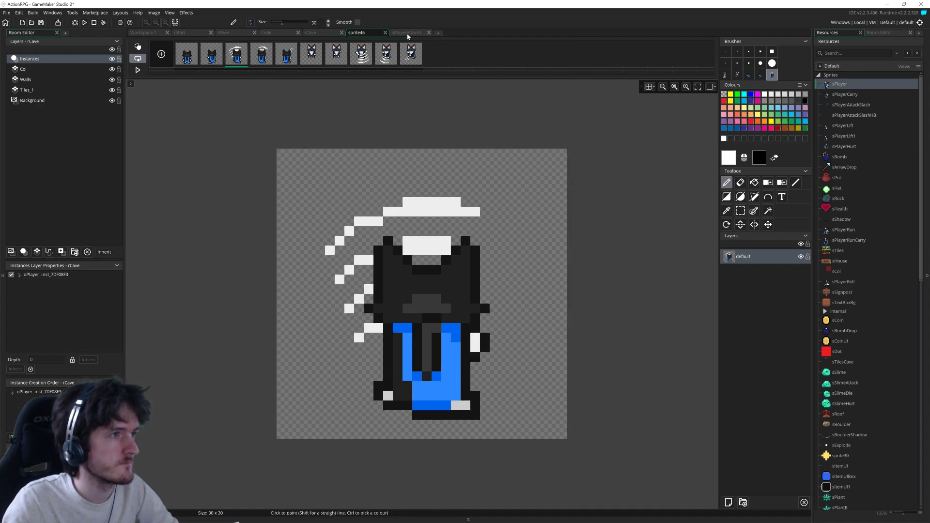
Step: Stamp the captured upward swing pose into frame 6, aligned with the onion-skinned frame 5, and return to sprite46
left_click(408, 34)
left_click(311, 55)
left_click(137, 47)
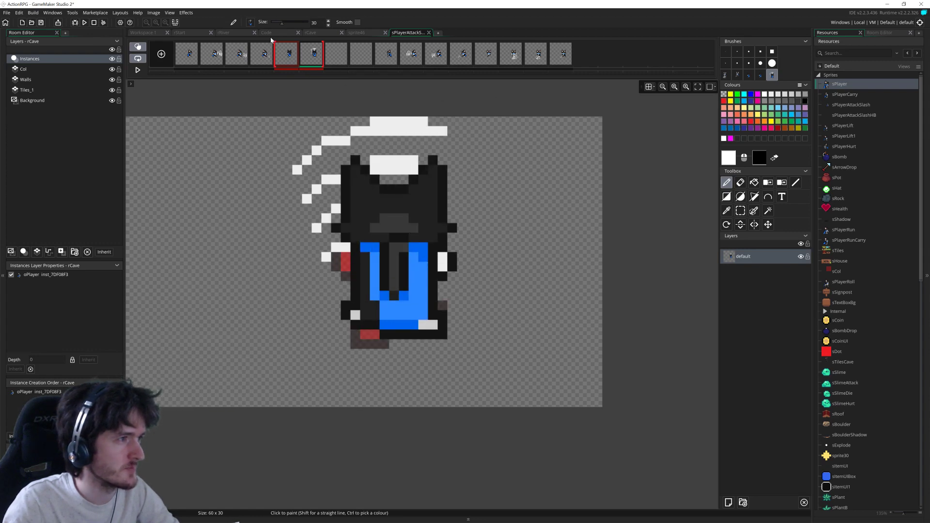
left_click(359, 33)
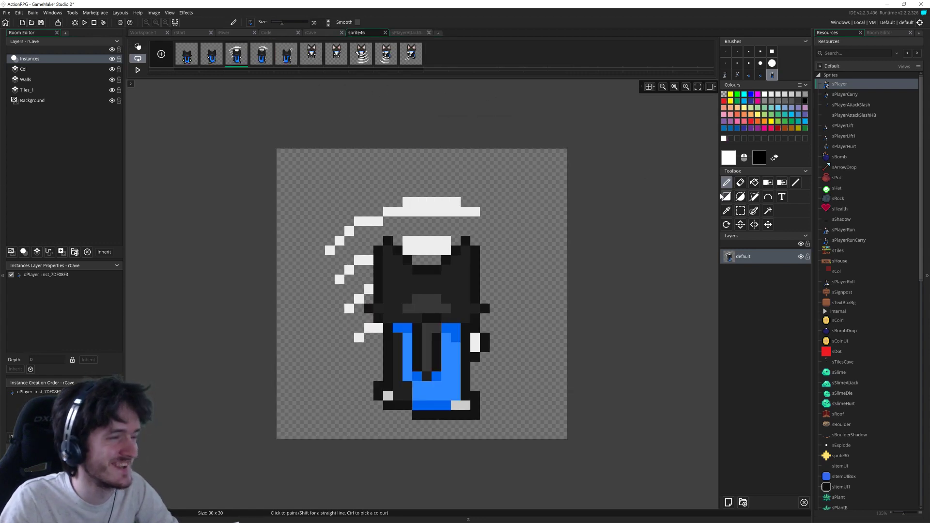
Step: Capture sprite46's fourth frame with its swing trails as a brush and stamp it into frame 7 of sPlayerAttackSlash, aligned with frame 6
left_click(740, 210)
left_click(263, 61)
mouse_move(339, 186)
left_mouse_down()
mouse_move(534, 353)
mouse_move(543, 429)
left_mouse_up()
key("ctrl+c")
left_click(408, 33)
left_click(338, 56)
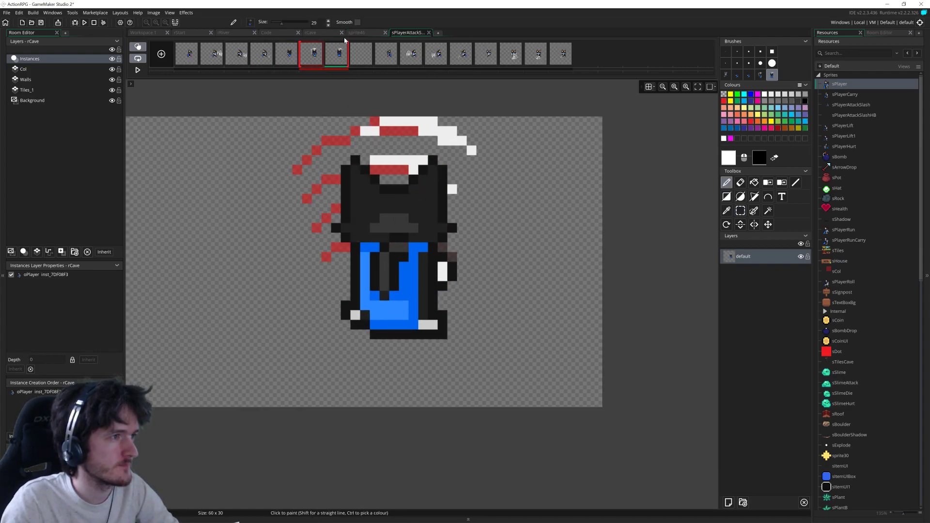
left_click(415, 215)
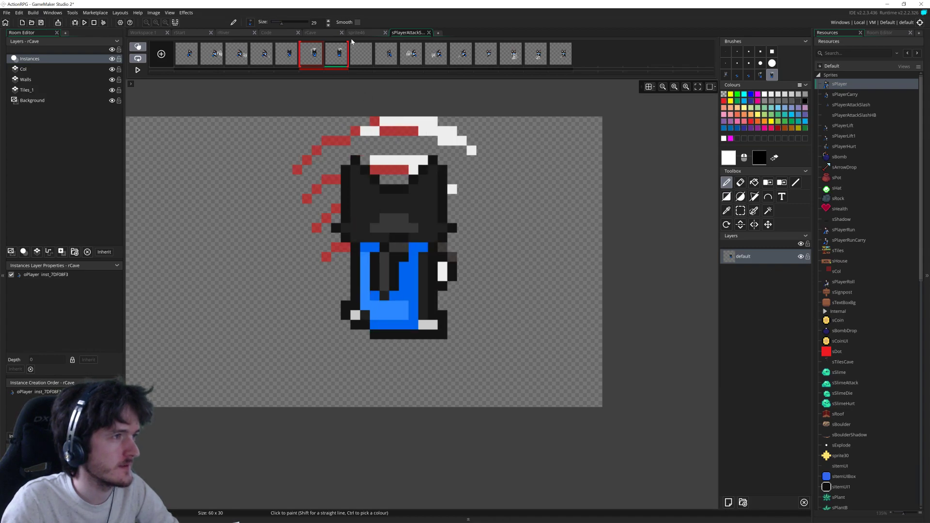
Step: Copy sprite46's fifth-frame pose into frame 8 of sPlayerAttackSlash, aligned with the onion-skinned frame 7, and turn onion skinning off
left_click(357, 32)
left_click(289, 56)
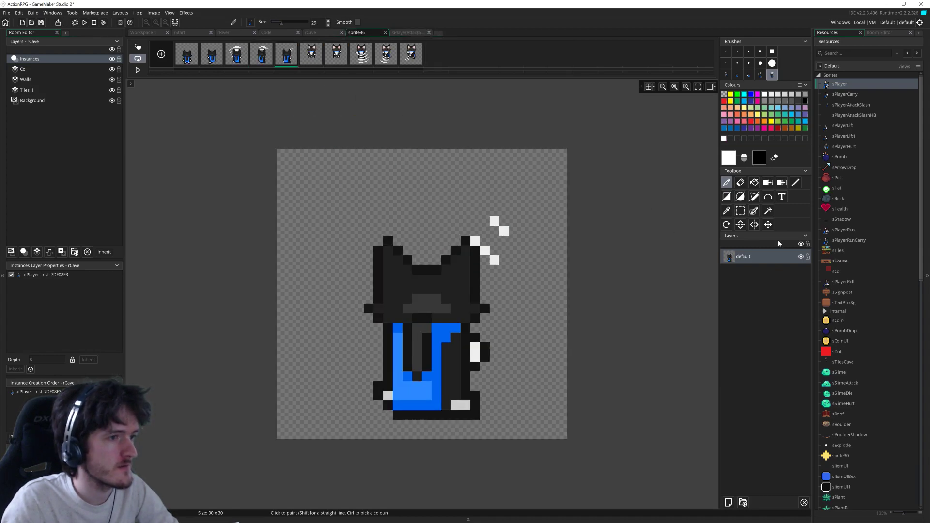
left_click(742, 211)
left_click_drag(290, 144, 564, 456)
key("ctrl+c")
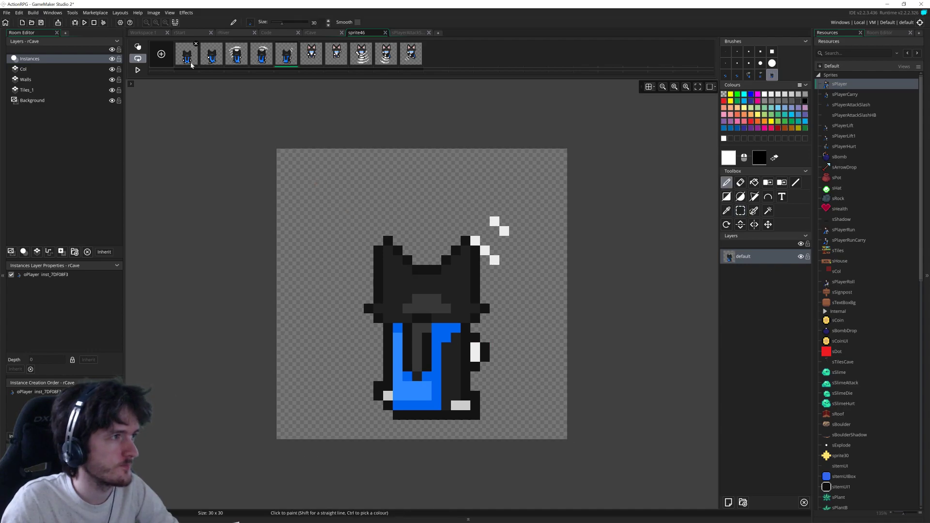
left_click(417, 34)
left_click(359, 60)
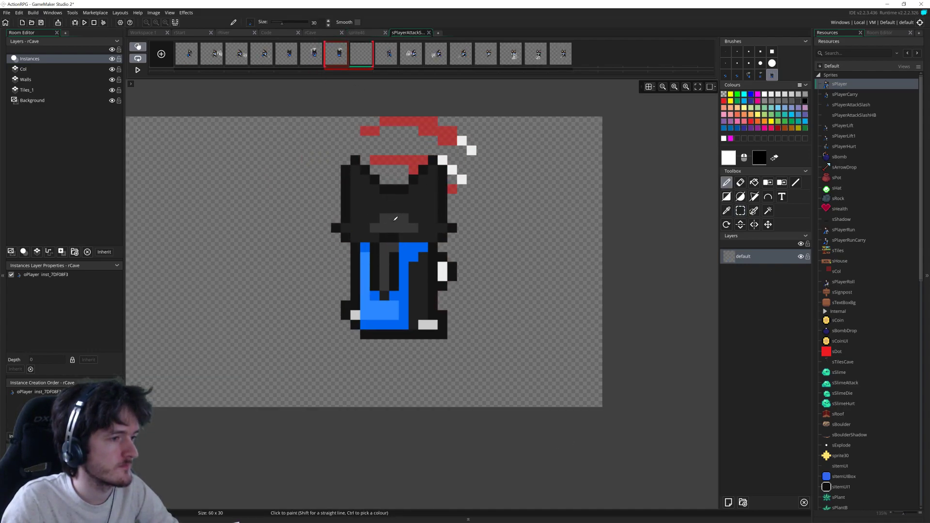
left_click(138, 46)
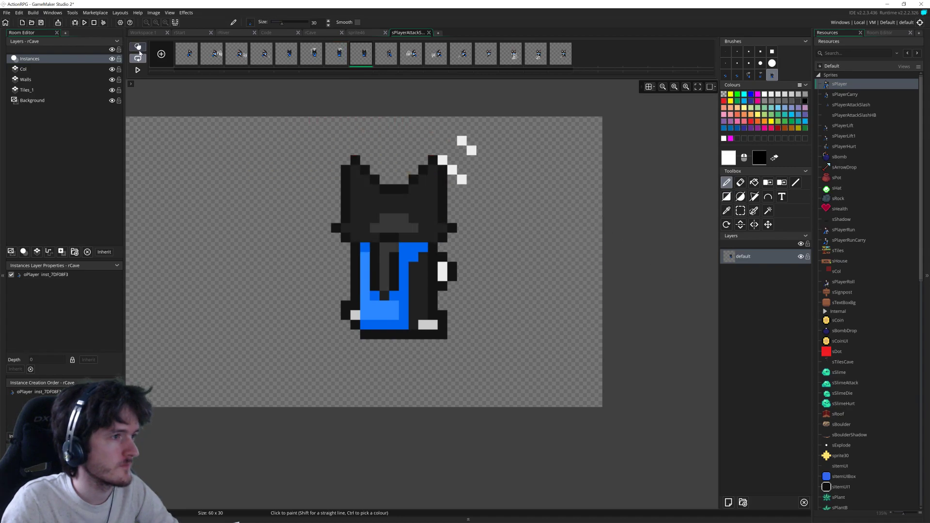
Step: Play back the complete sPlayerAttackSlash animation, stop the playback and save the project
left_click(138, 70)
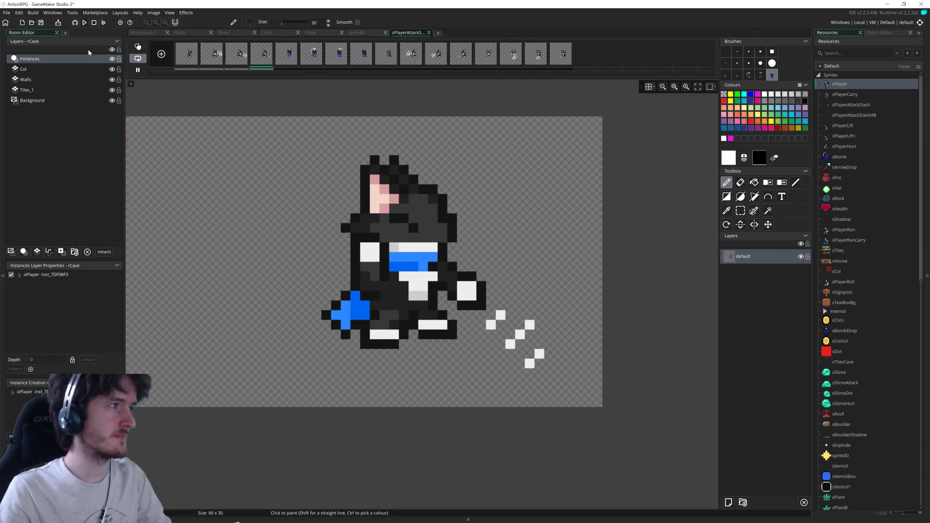
left_click(740, 211)
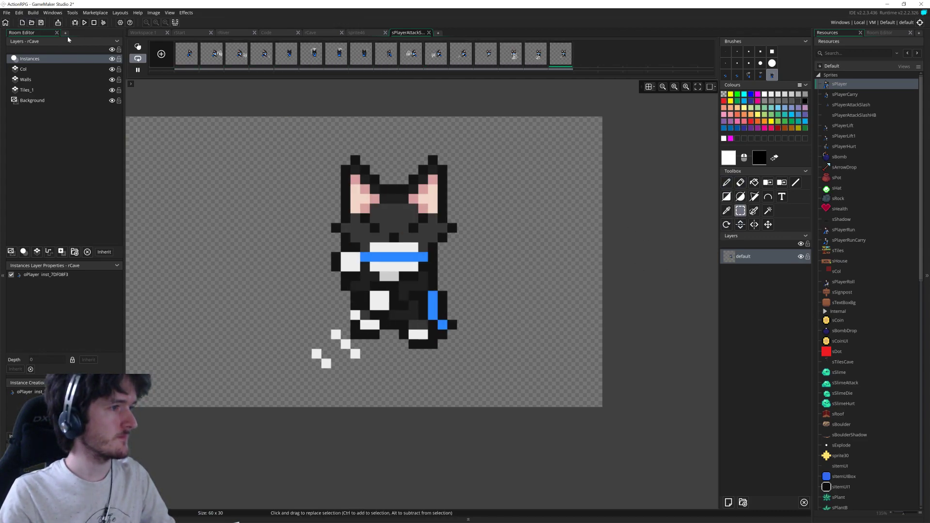
left_click(137, 69)
left_click(40, 23)
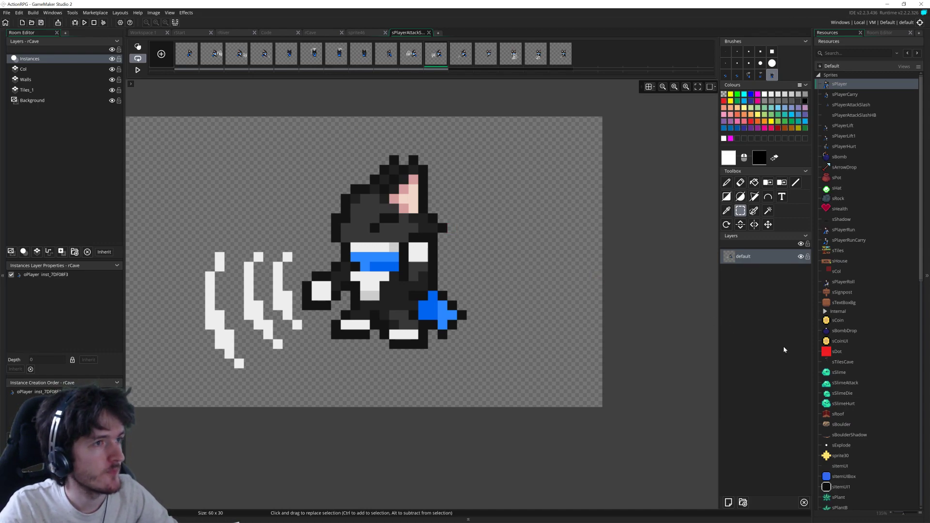
Step: Open sPlayerAttackSlashHB in the image editor and make its hidden default layer visible
scroll(872, 334, "down", 10)
scroll(872, 333, "up", 10)
scroll(871, 330, "up", 6)
double_click(854, 115)
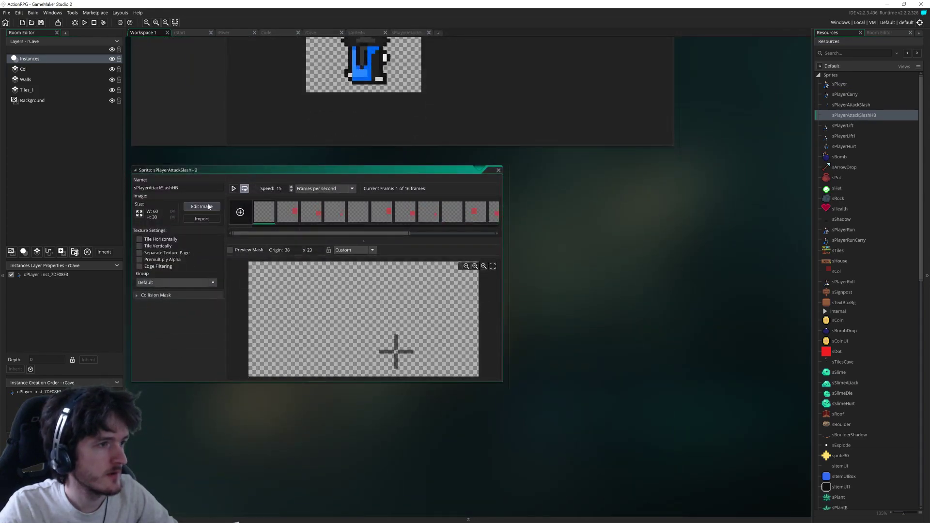
left_click(217, 207)
left_click(773, 275)
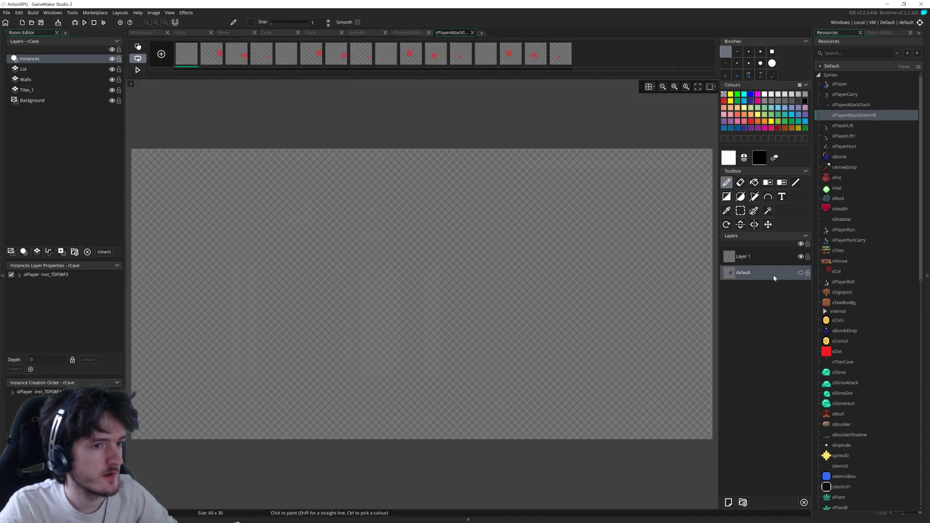
left_click(802, 273)
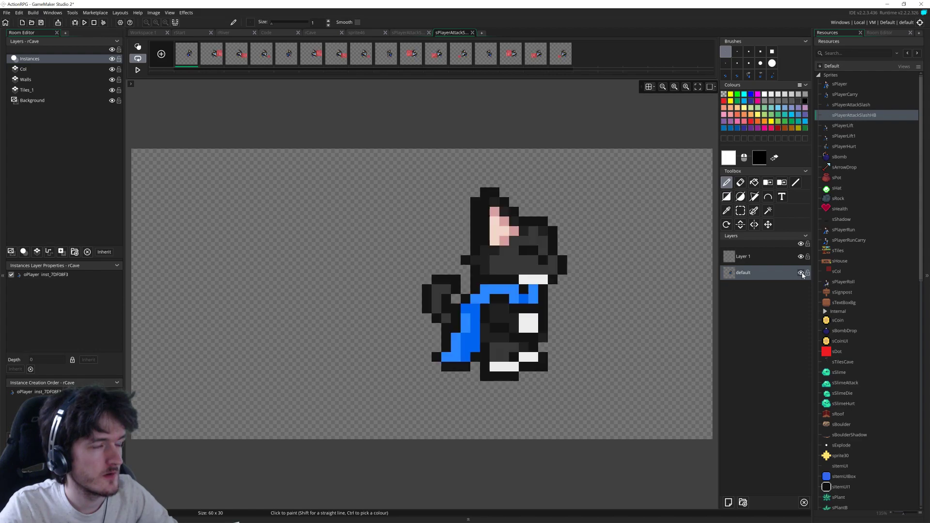
Step: Try to capture all sPlayerAttackSlash frames as a brush and paint them into sPlayerAttackSlashHB's default layer
double_click(871, 105)
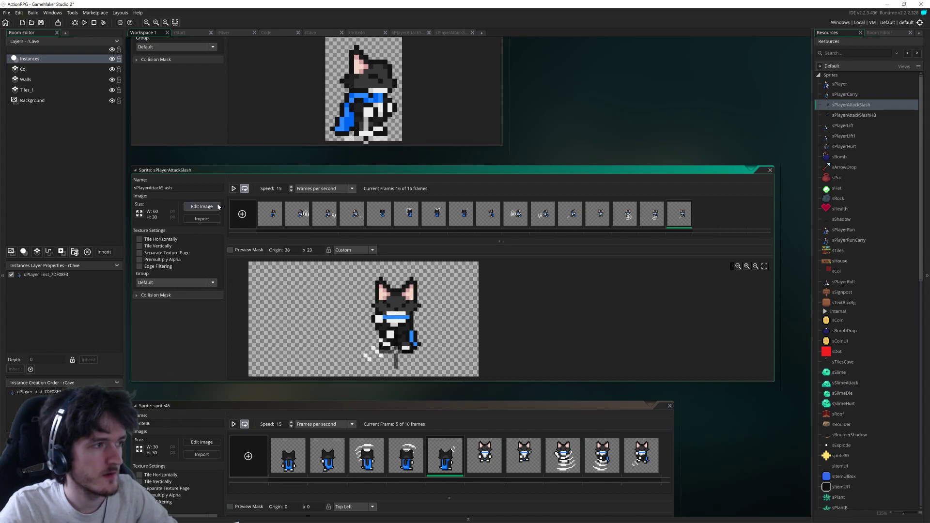
left_click(201, 206)
left_click(189, 54)
left_click(564, 55, "shift")
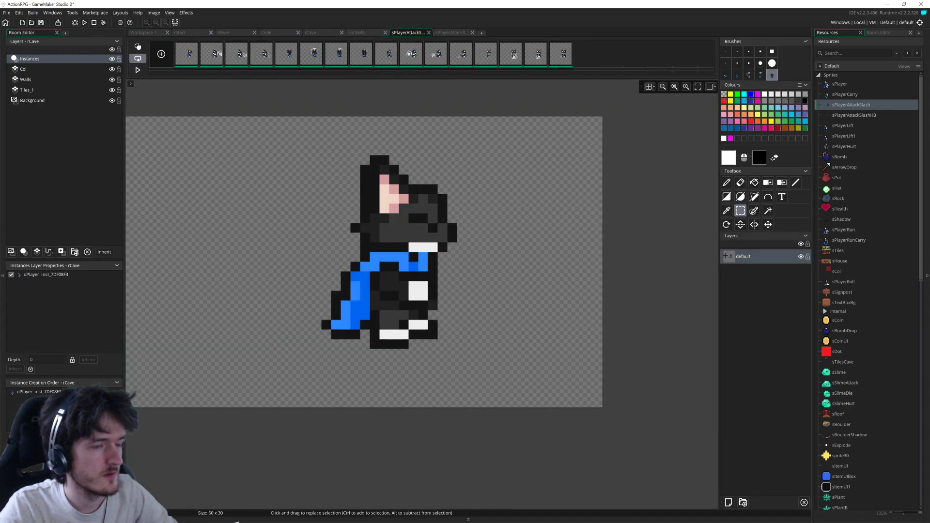
key("p")
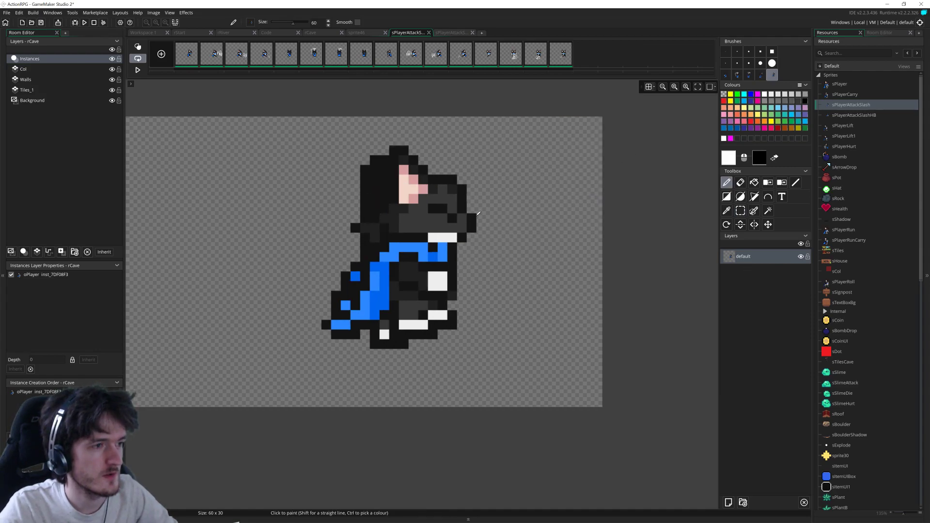
double_click(860, 119)
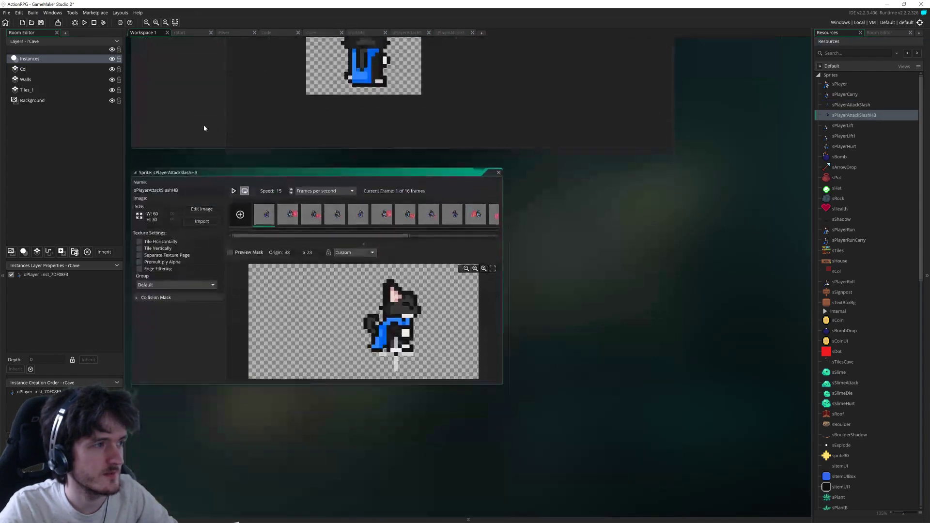
left_click(202, 214)
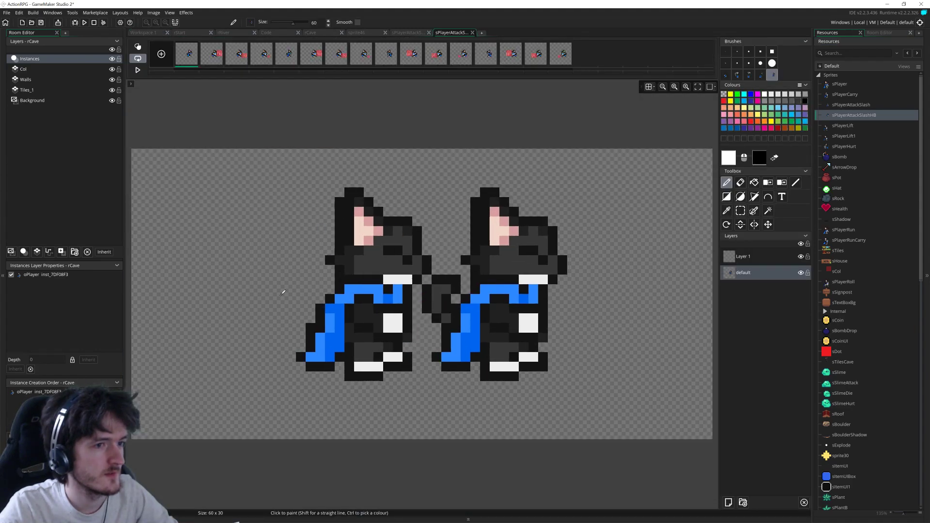
mouse_move(236, 316)
left_mouse_down()
mouse_move(291, 312)
mouse_move(335, 375)
left_mouse_up()
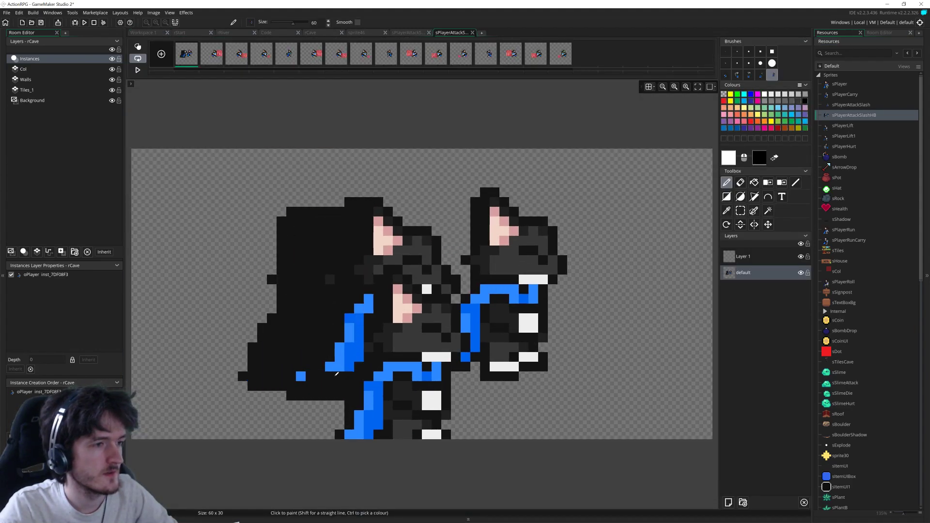
key("ctrl+z")
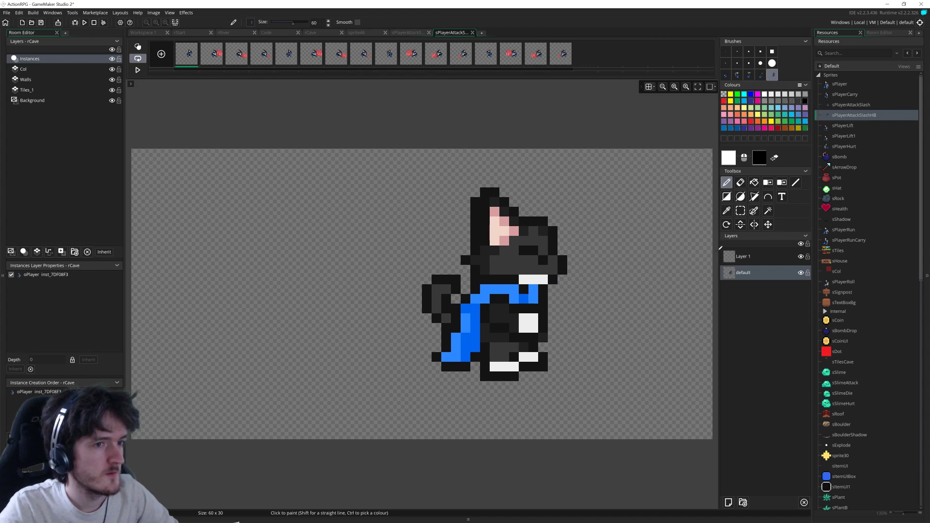
Step: Try to replace all frames of sPlayerAttackSlashHB by pasting in the frames of sPlayerAttackSlash
left_click(407, 33)
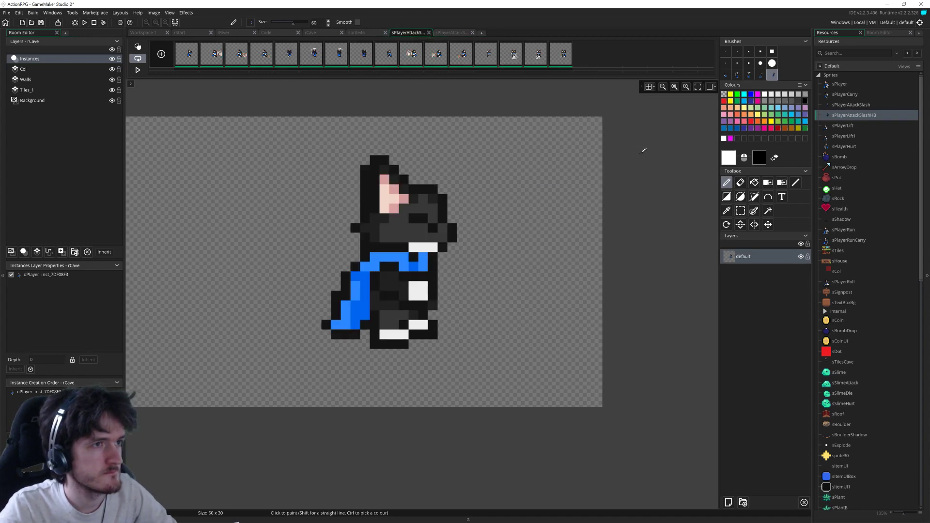
left_click(454, 32)
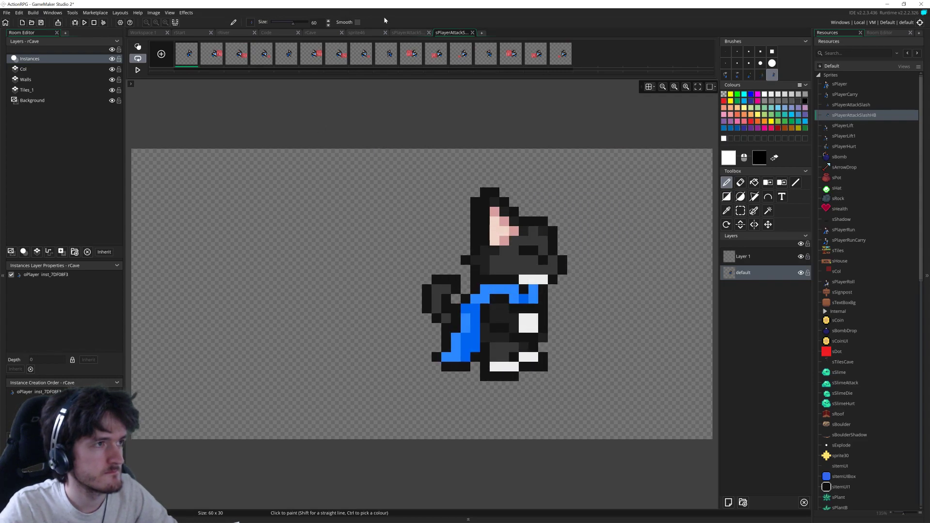
left_click(404, 32)
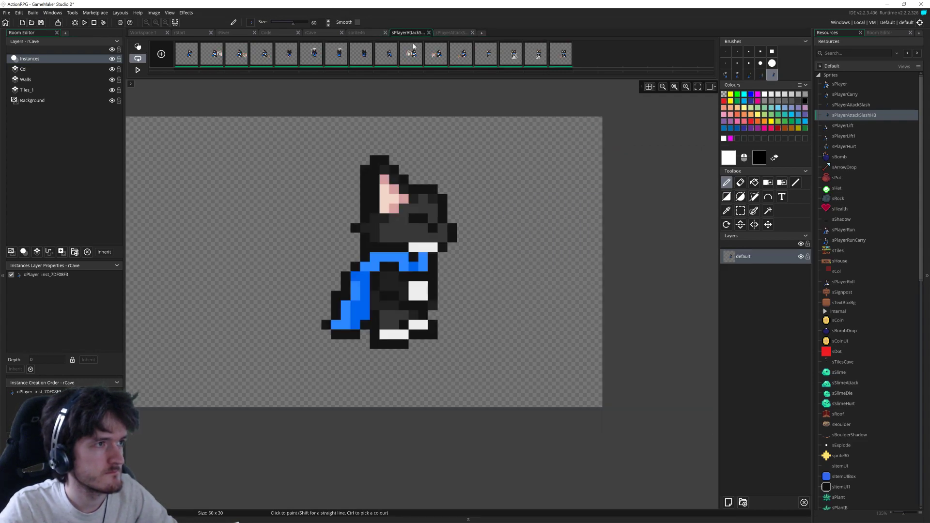
left_click(453, 33)
left_click(562, 63, "shift")
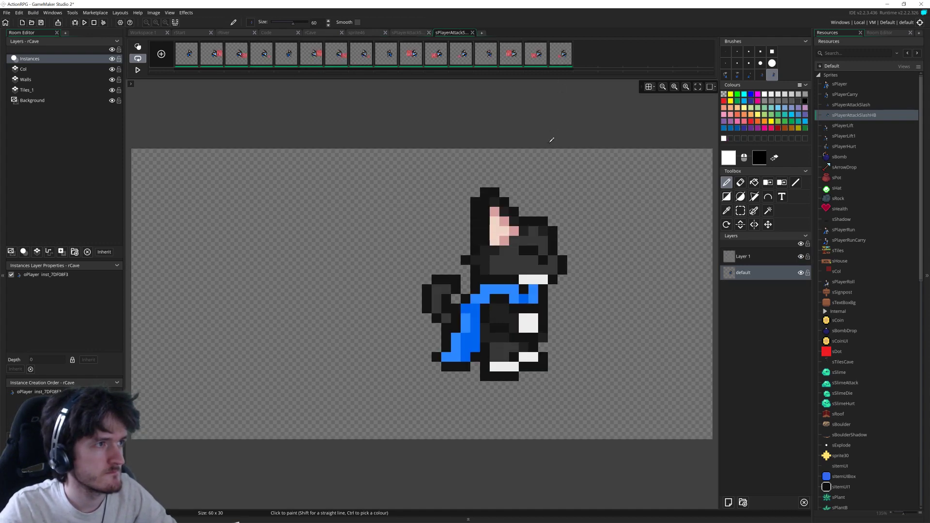
key("ctrl+v")
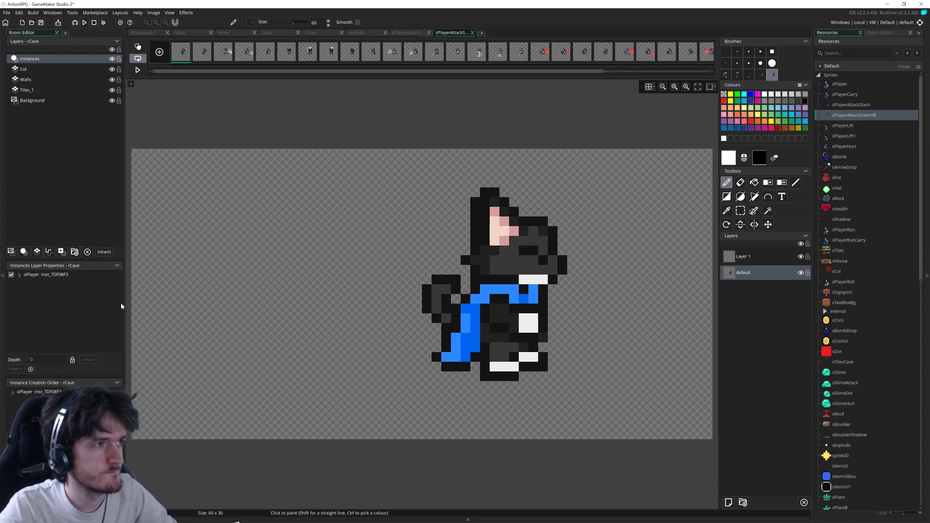
key("ctrl+z")
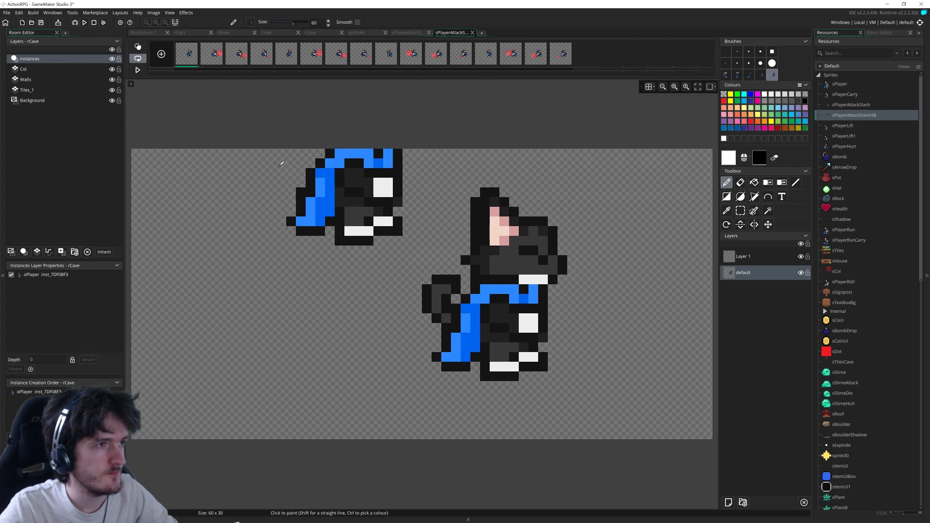
Step: Check the old hitbox frames, duplicate sPlayerAttackSlash and delete the old sPlayerAttackSlashHB sprite
left_click(213, 54)
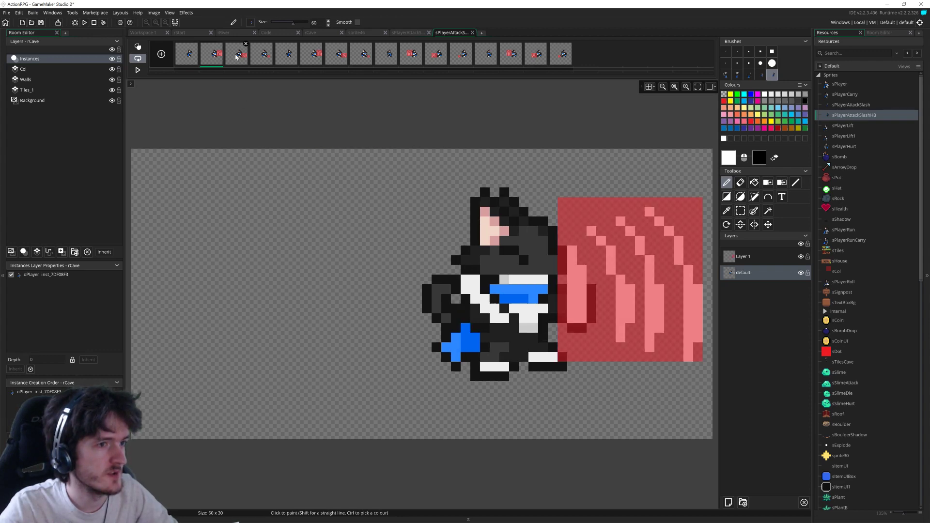
left_click(253, 62)
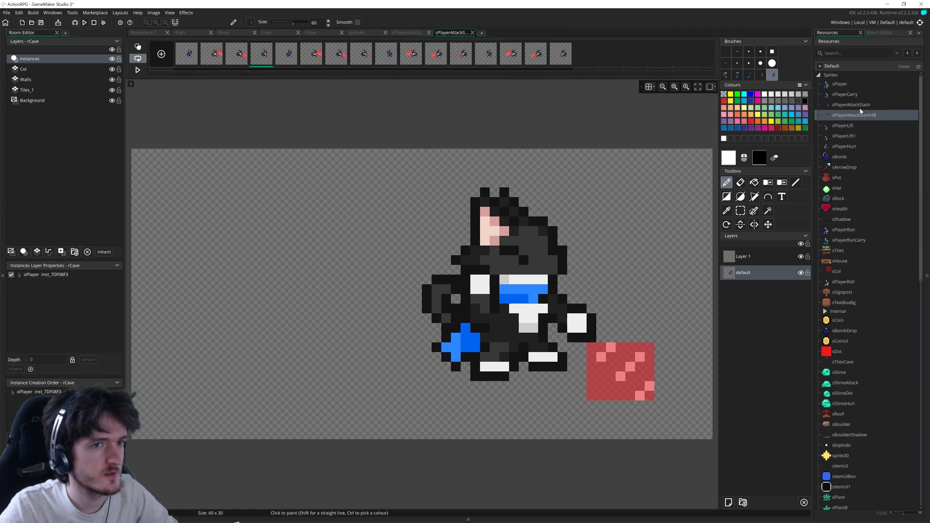
right_click(857, 106)
left_click(834, 170)
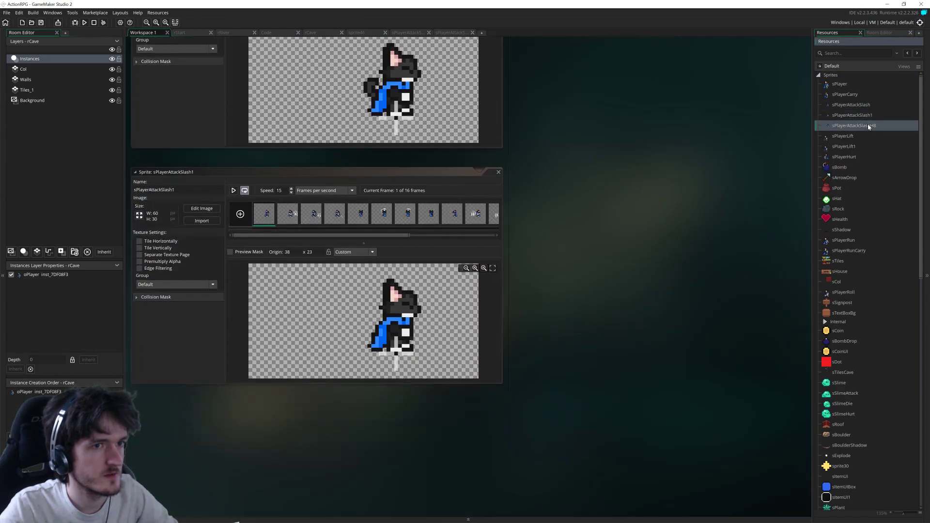
right_click(872, 125)
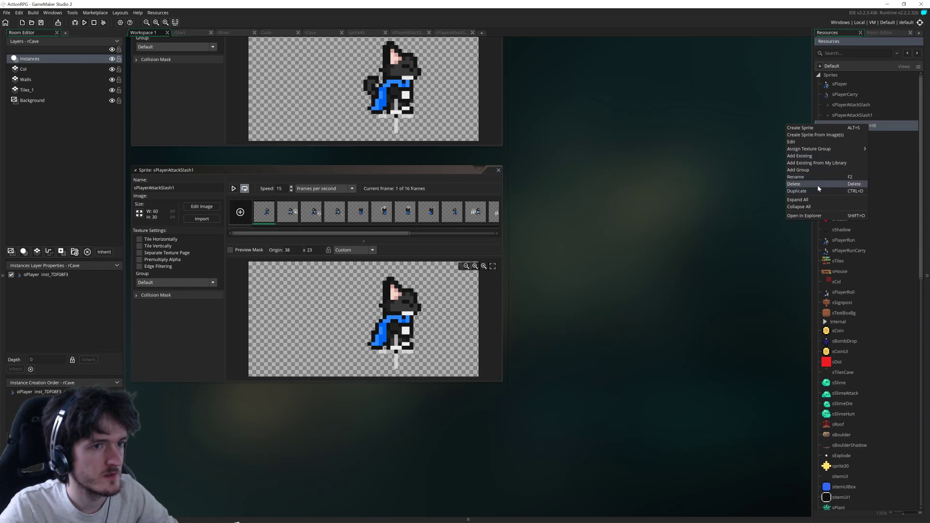
left_click(818, 189)
left_click(485, 279)
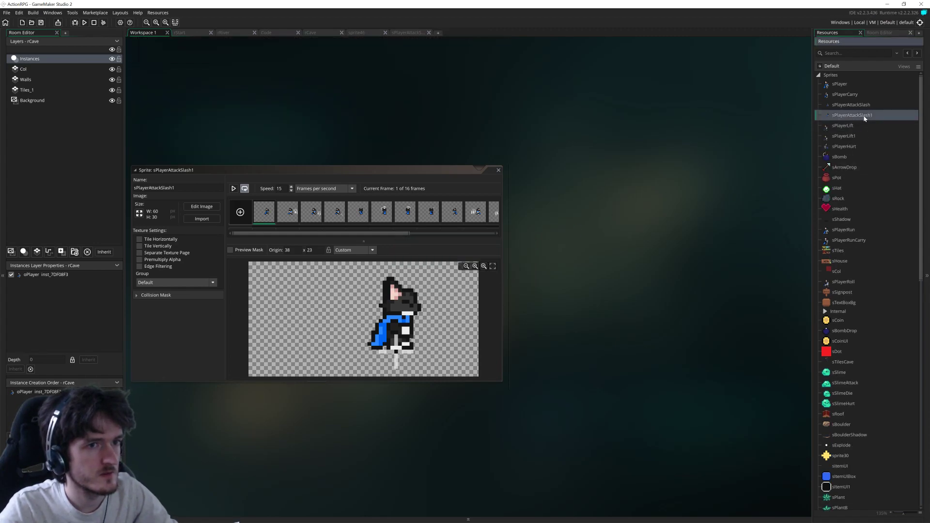
Step: Rename the duplicated sprite as sPlayerAttackSlashHB and add a new layer above its default artwork layer
left_click(687, 235)
left_click(201, 206)
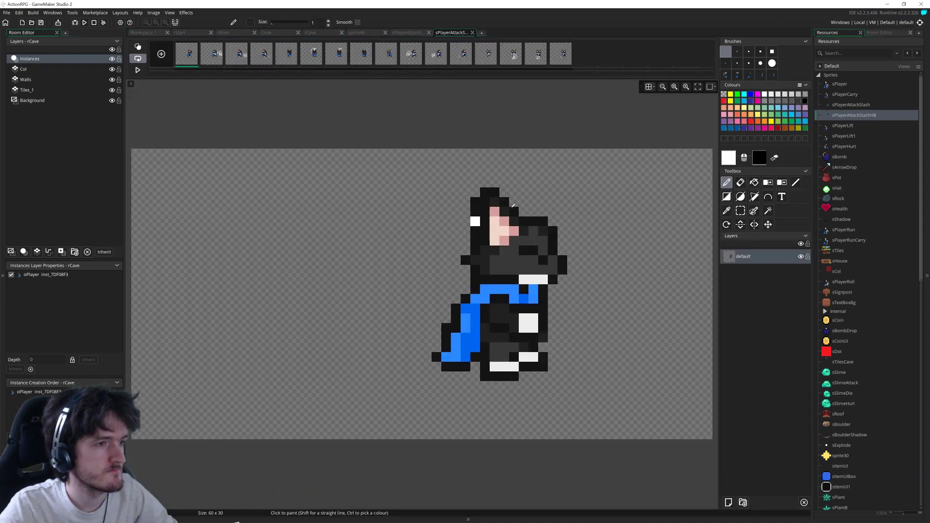
left_click(728, 502)
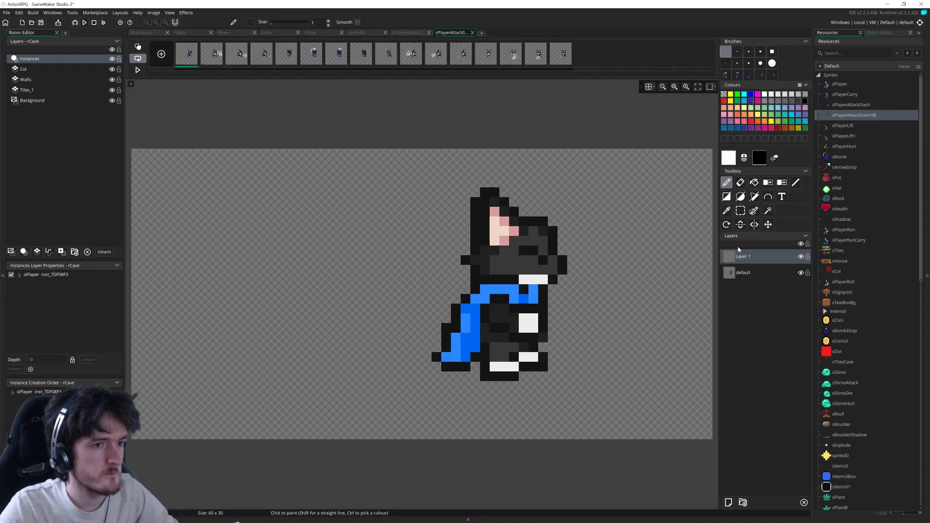
Step: Set the drawing colour to red (EE1C24) with reduced alpha so that it is semi-transparent
left_click(724, 100)
left_click(728, 158)
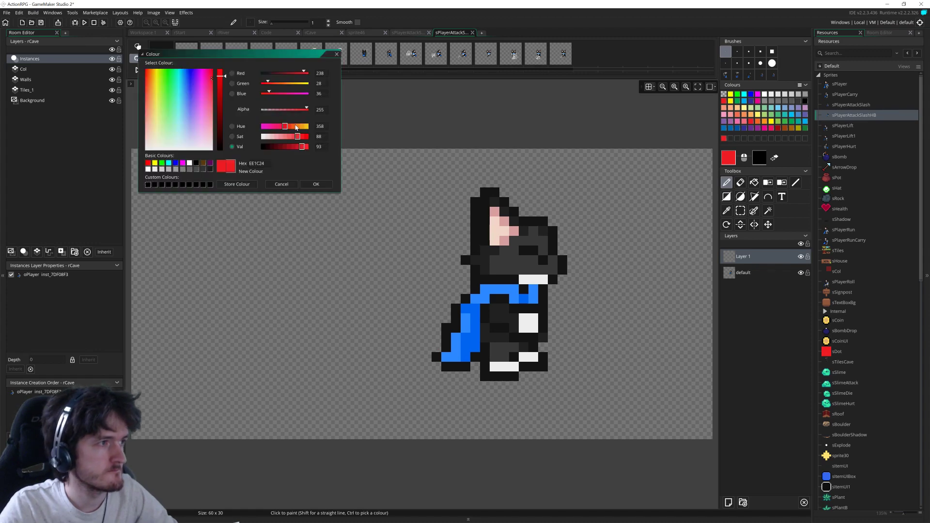
left_click(316, 184)
Step: Draw a filled red hitbox rectangle over the slash trails in frame 2 on Layer 1, and go to frame 3
left_click(219, 48)
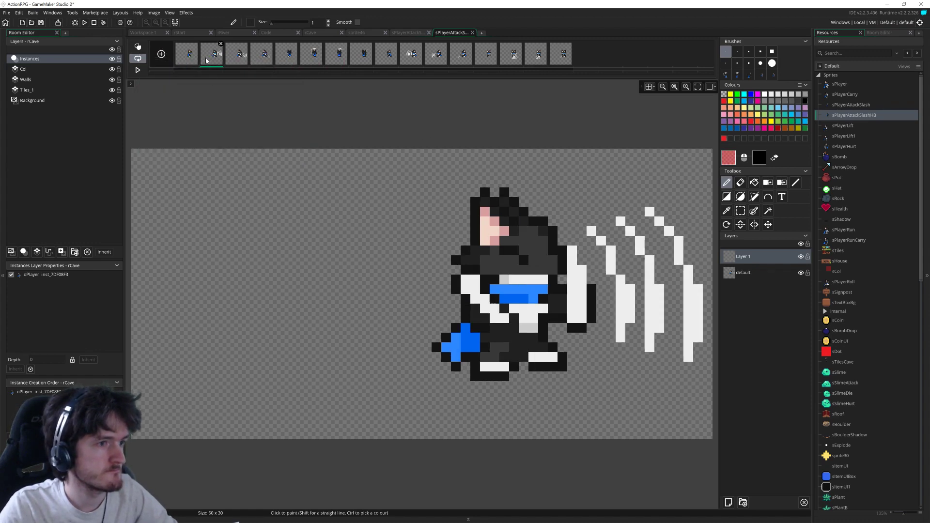
left_click(727, 197)
left_click_drag(552, 195, 422, 343)
left_click(237, 53)
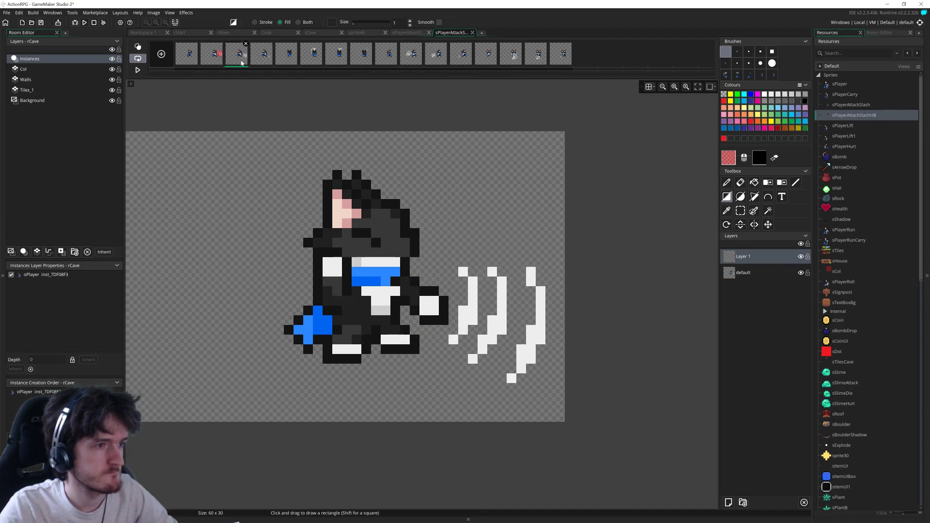
Step: Draw filled red hitbox rectangles over the right-facing slash trails in frames 3 and 4, redrawing frame 4's taller and narrower
left_click_drag(435, 272, 543, 382)
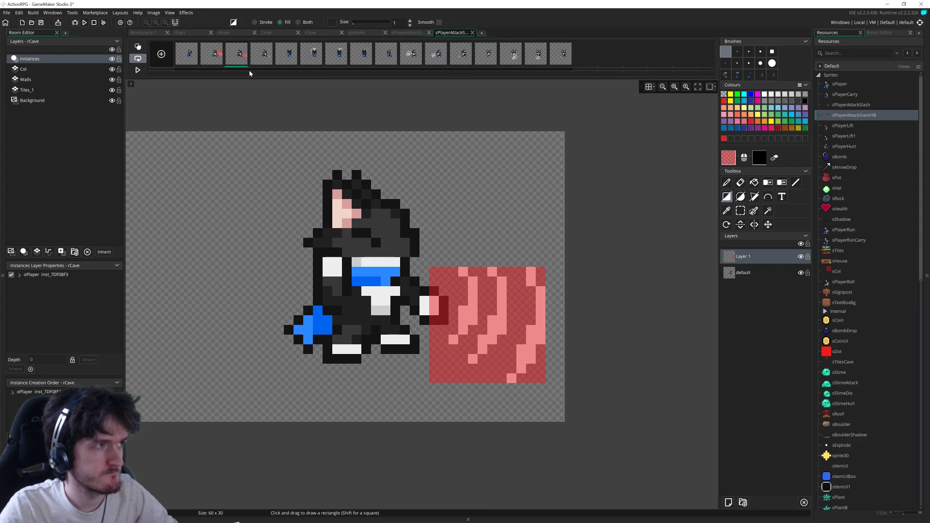
left_click(261, 54)
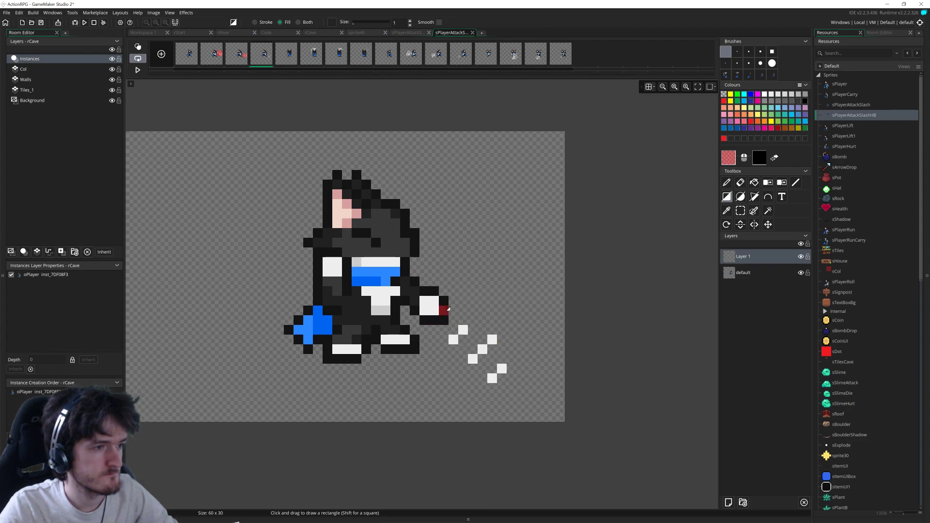
left_click_drag(453, 294, 527, 384)
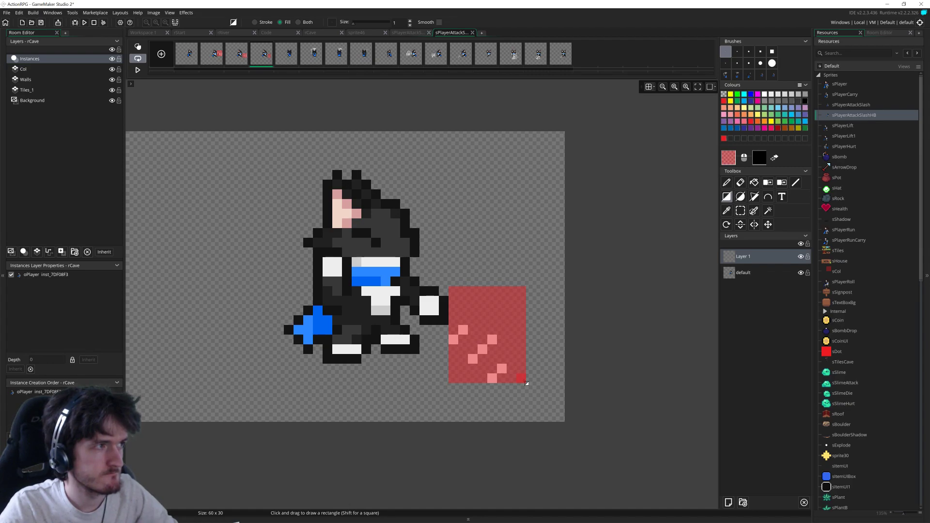
left_click_drag(450, 239, 509, 380)
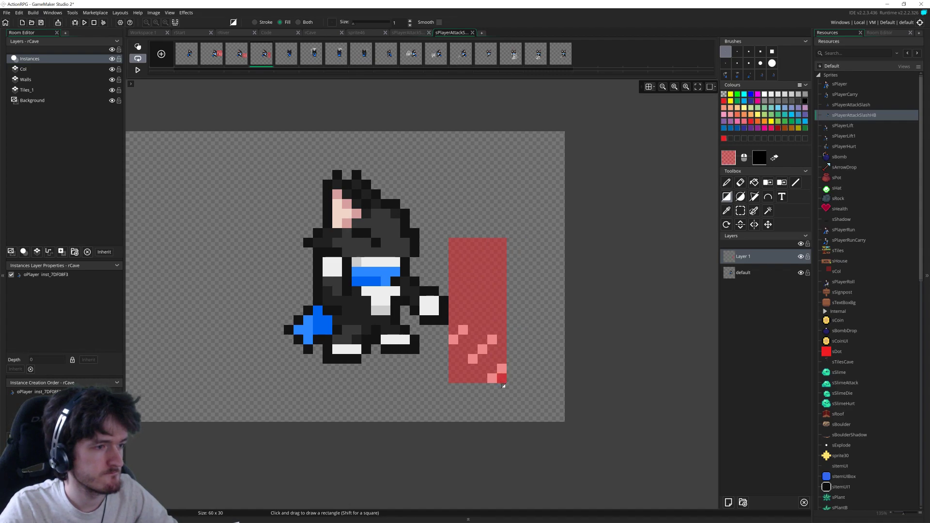
left_click_drag(450, 239, 517, 381)
left_click(242, 57)
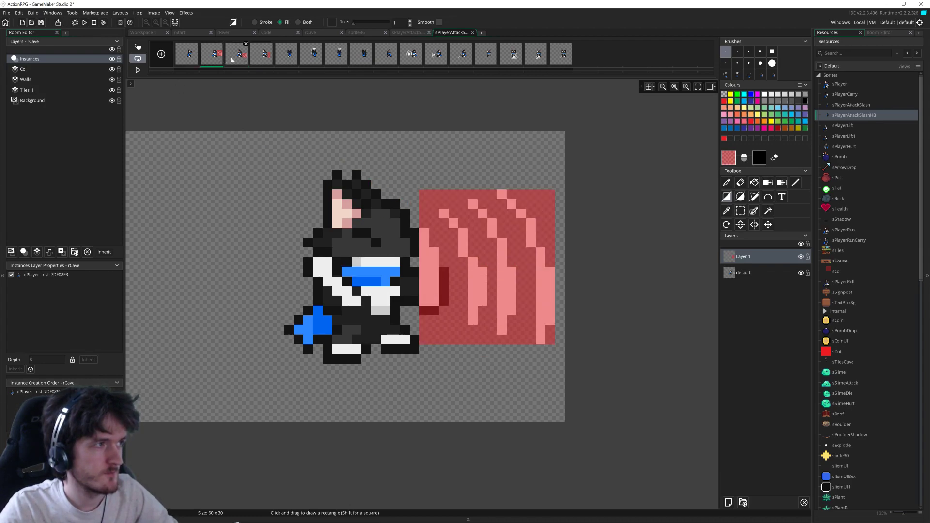
left_click(265, 57)
left_click(291, 57)
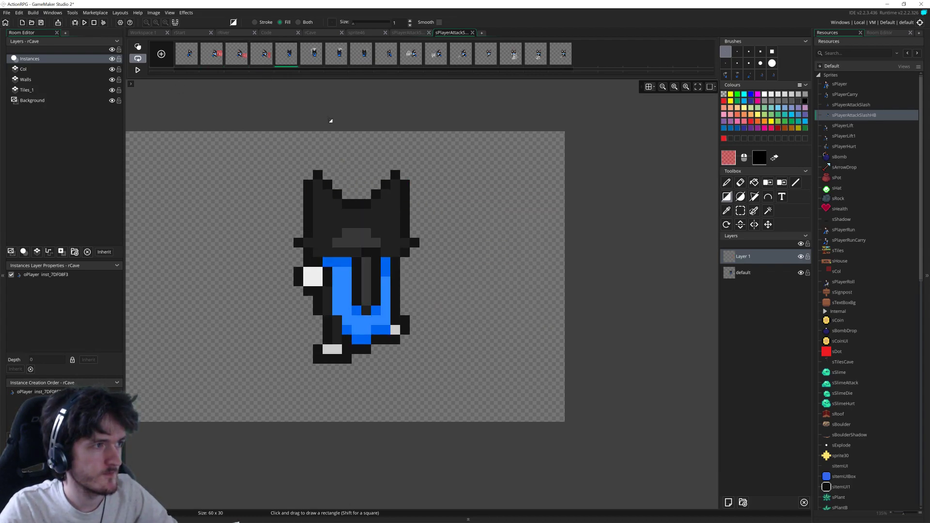
Step: Draw filled red hitbox rectangles over the upward slash trails in frames 6, 7 and 8 on Layer 1
left_click(315, 57)
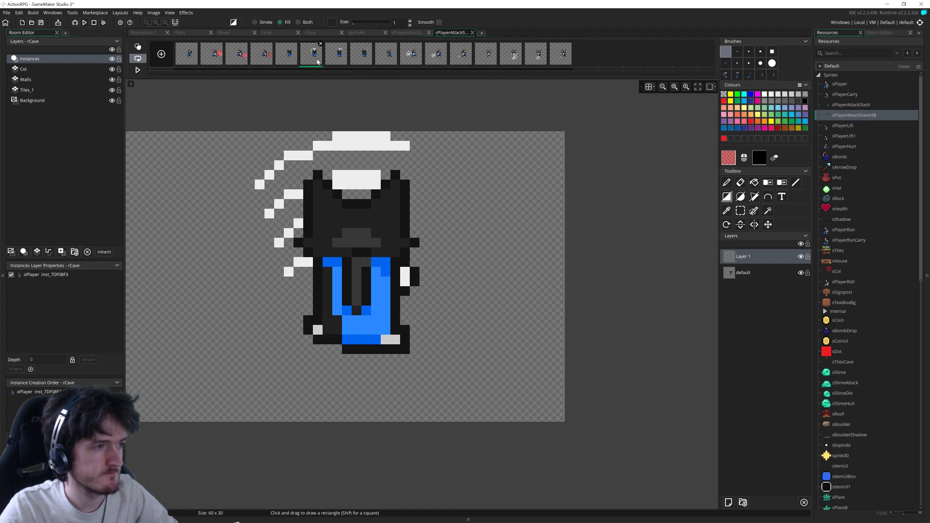
mouse_move(256, 133)
left_mouse_down()
mouse_move(353, 228)
mouse_move(421, 278)
mouse_move(434, 274)
mouse_move(426, 273)
left_mouse_up()
left_click(340, 54)
mouse_move(316, 133)
left_mouse_down()
mouse_move(445, 319)
mouse_move(454, 268)
mouse_move(438, 276)
left_mouse_up()
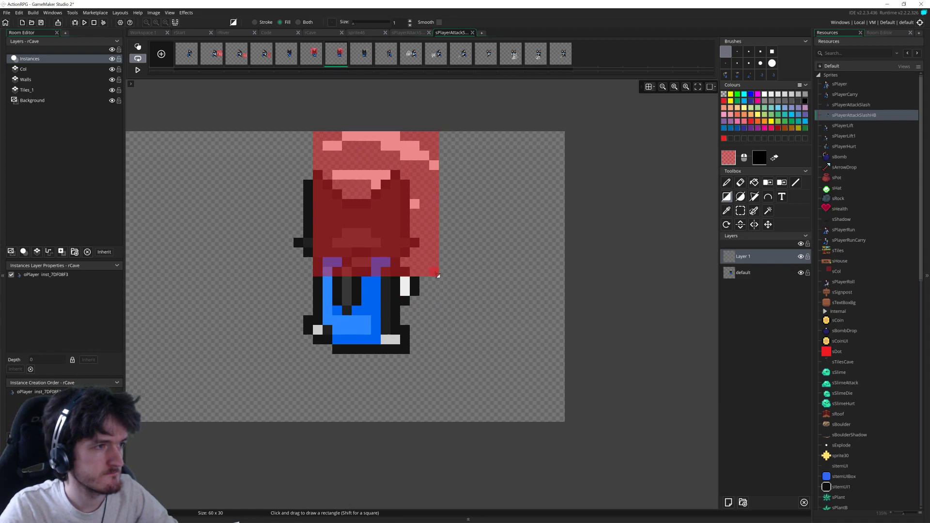
left_click(363, 53)
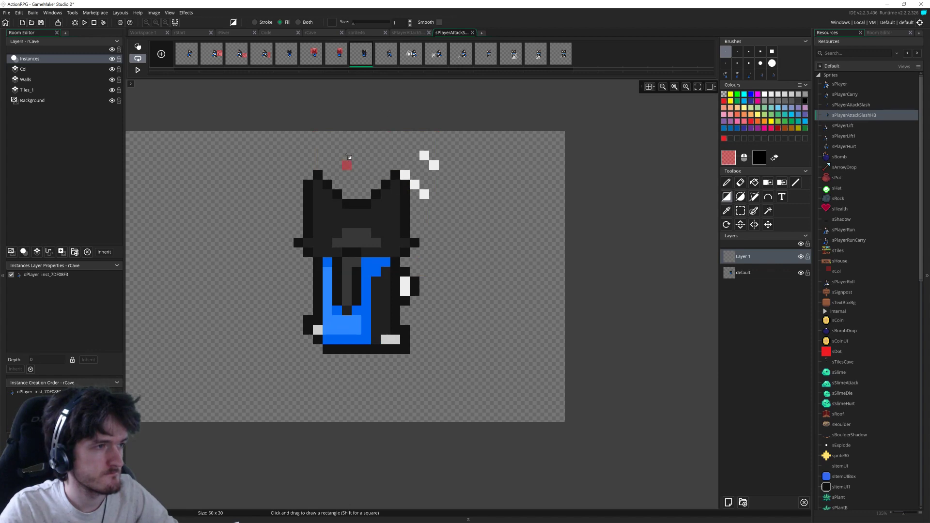
left_click_drag(348, 138, 443, 281)
left_click(339, 54)
left_click(364, 56)
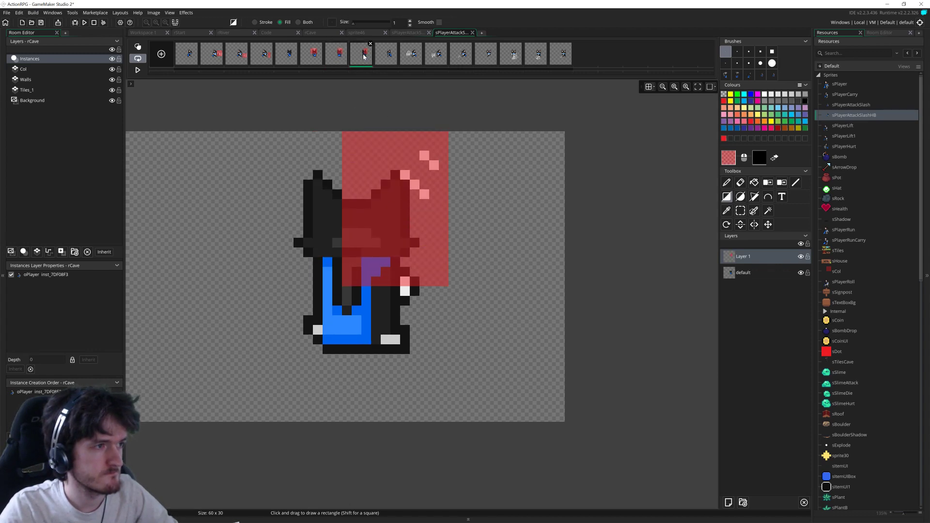
Step: Draw filled red hitbox rectangles over the left-facing slash trails in frames 10, 11 and 12 on Layer 1
left_click(411, 60)
left_click(393, 61)
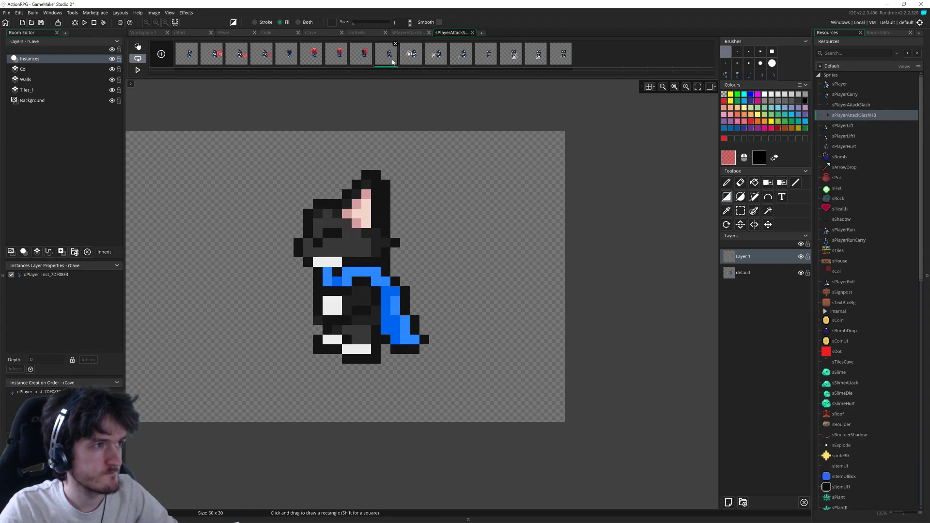
left_click(407, 60)
left_click_drag(163, 194, 291, 340)
middle_click_drag(337, 311, 440, 288)
left_click(437, 59)
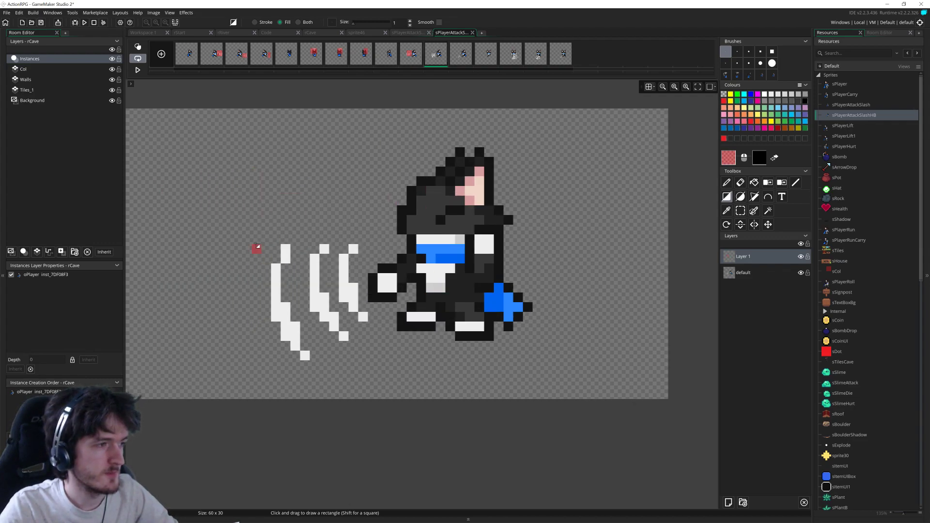
left_click_drag(276, 248, 372, 355)
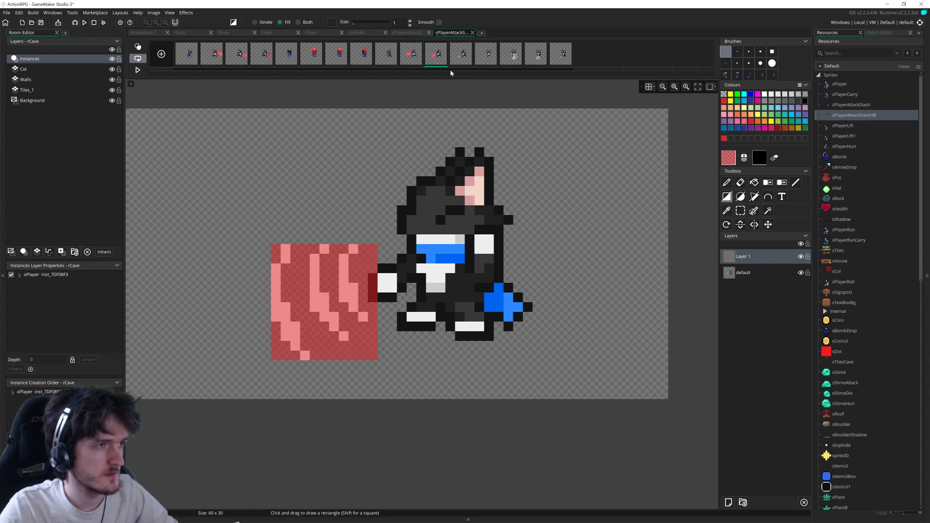
left_click(461, 54)
left_click_drag(291, 268, 366, 367)
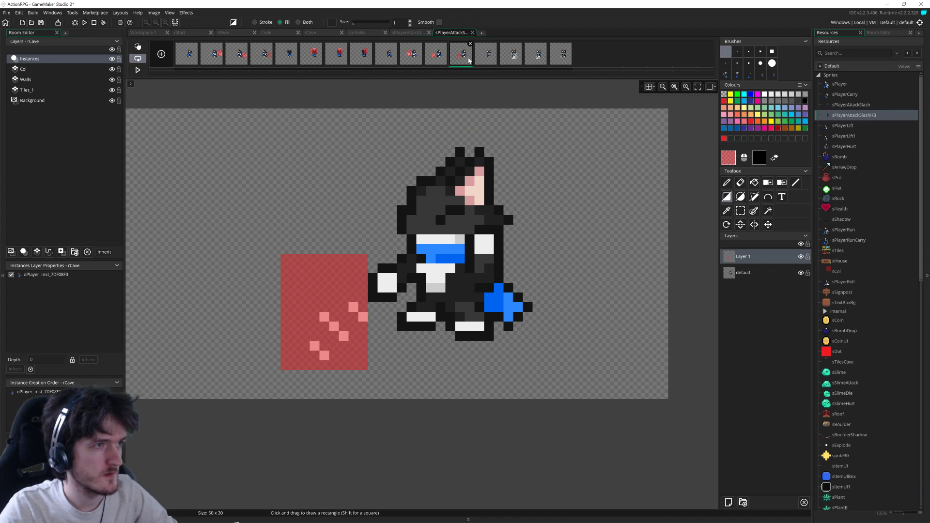
Step: Draw filled red hitbox rectangles over the downward slash trails in frames 14, 15 and 16 on Layer 1
left_click(486, 61)
left_click(519, 62)
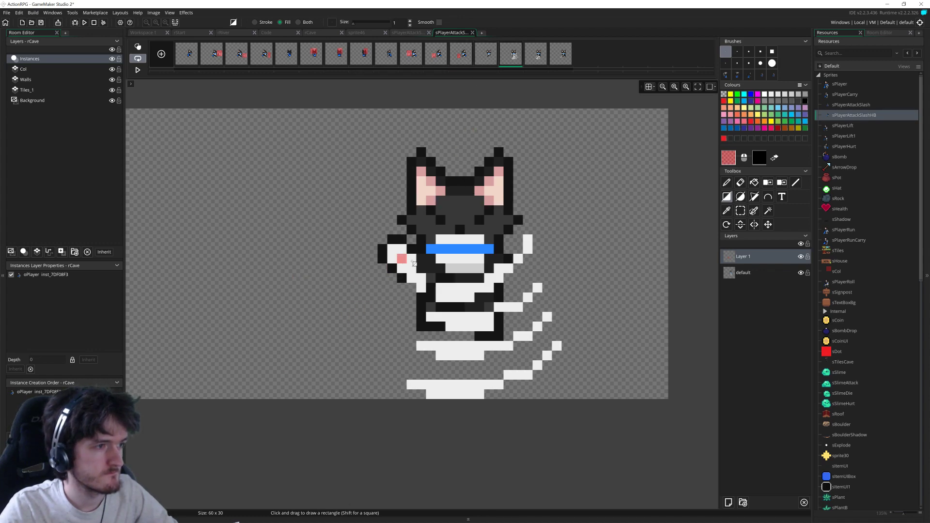
left_click_drag(423, 240, 558, 393)
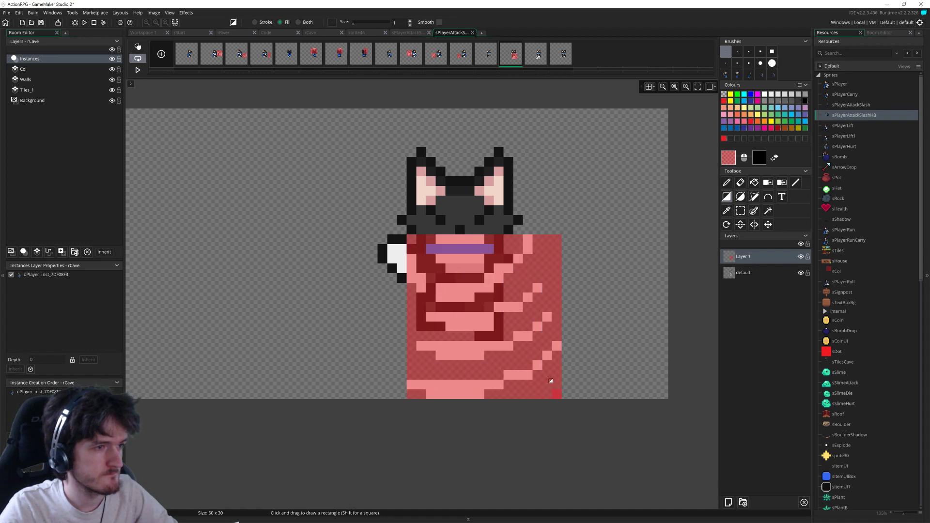
left_click(533, 62)
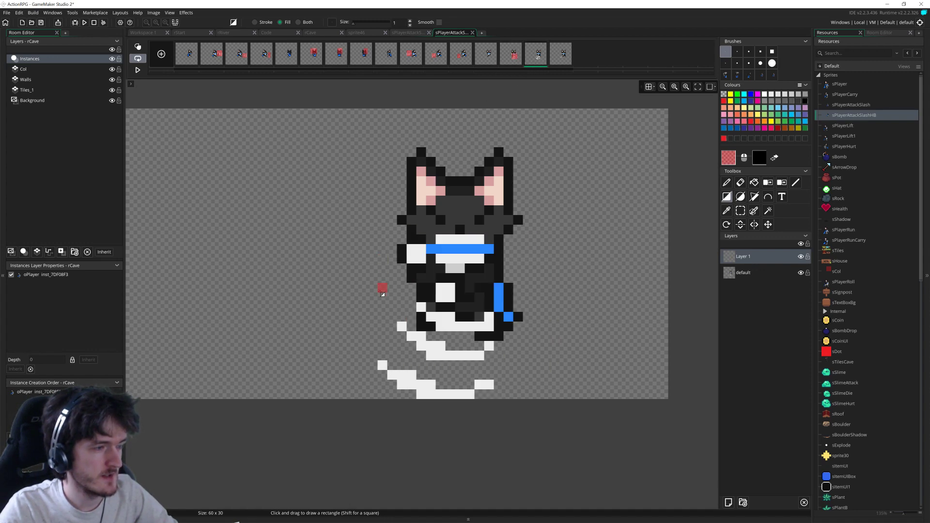
left_click_drag(387, 279, 514, 402)
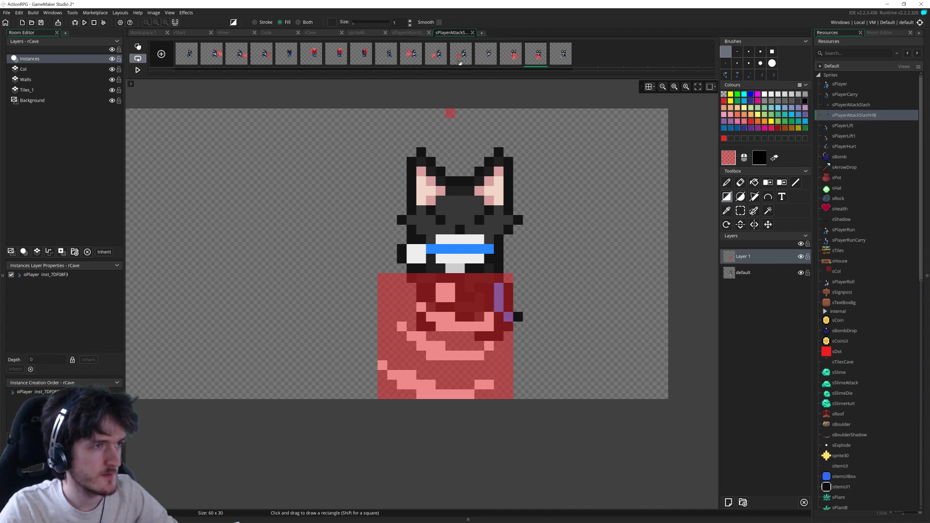
left_click(512, 54)
left_click(536, 56)
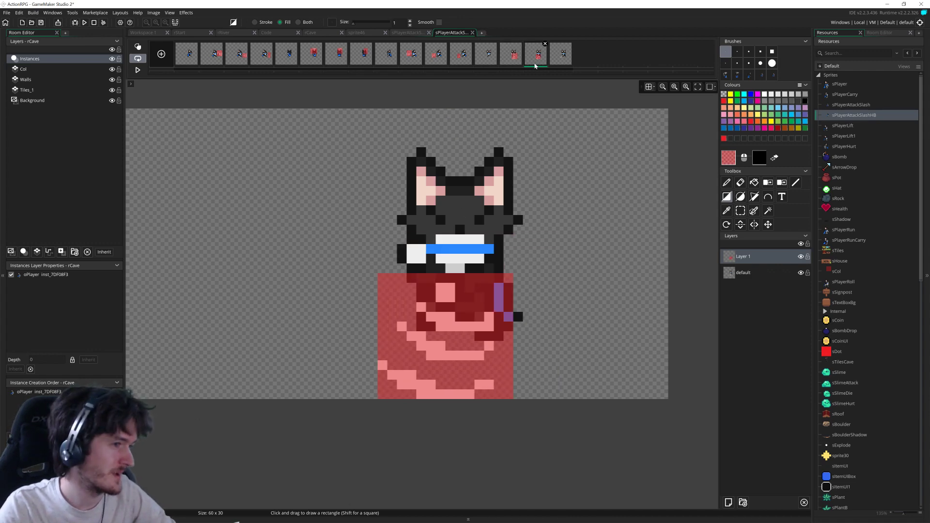
left_click(561, 54)
left_click_drag(381, 306, 455, 405)
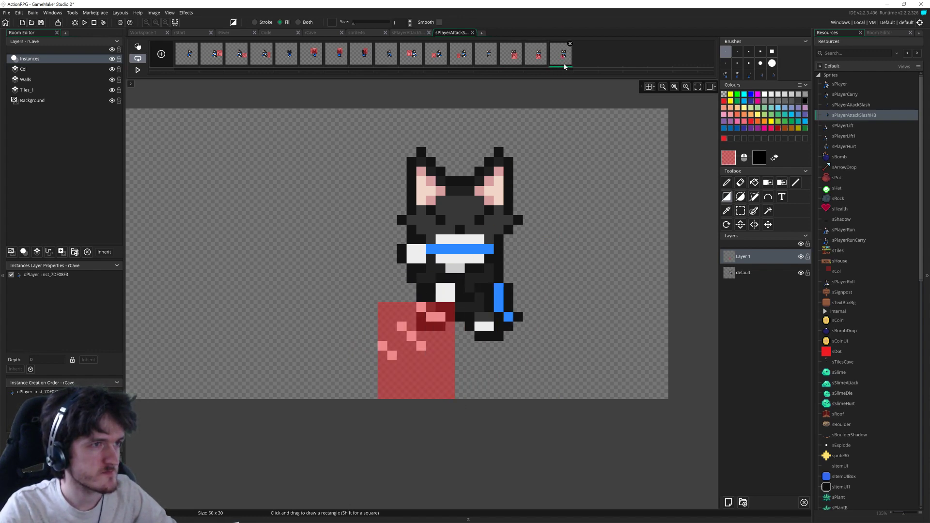
Step: Preview the hitbox animation briefly and hide the default artwork layer so only the red rectangles remain
left_click(136, 72)
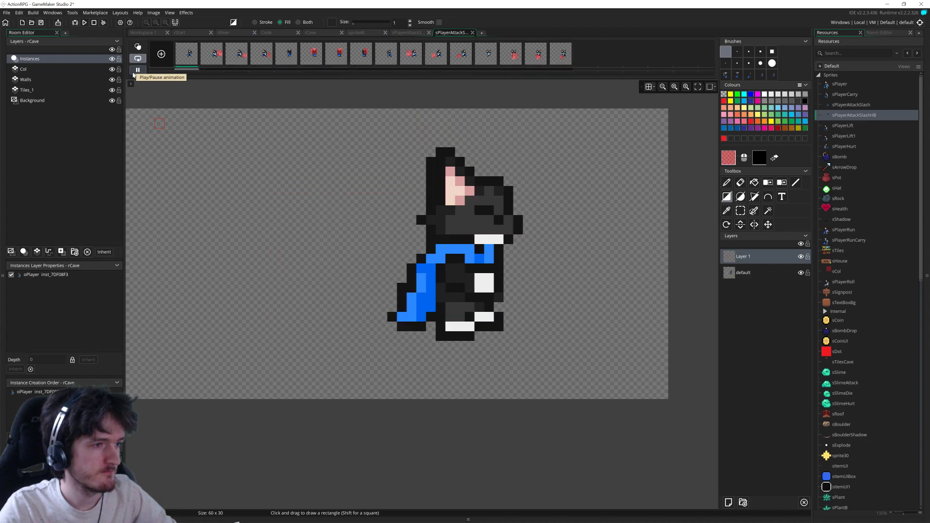
left_click(135, 71)
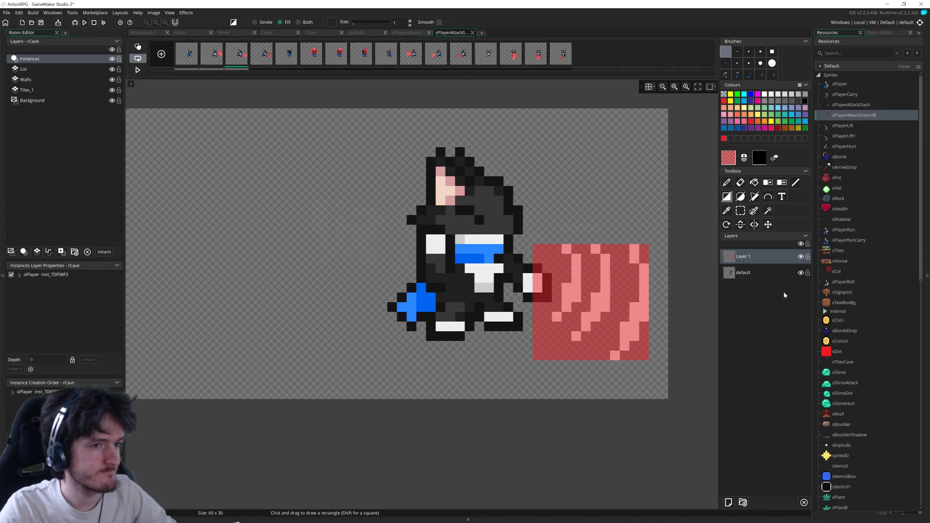
left_click(801, 273)
Step: Set the sPlayerAttackSlashHB collision mask to Full Image mode with the Precise Per Frame (Slow) type
double_click(877, 116)
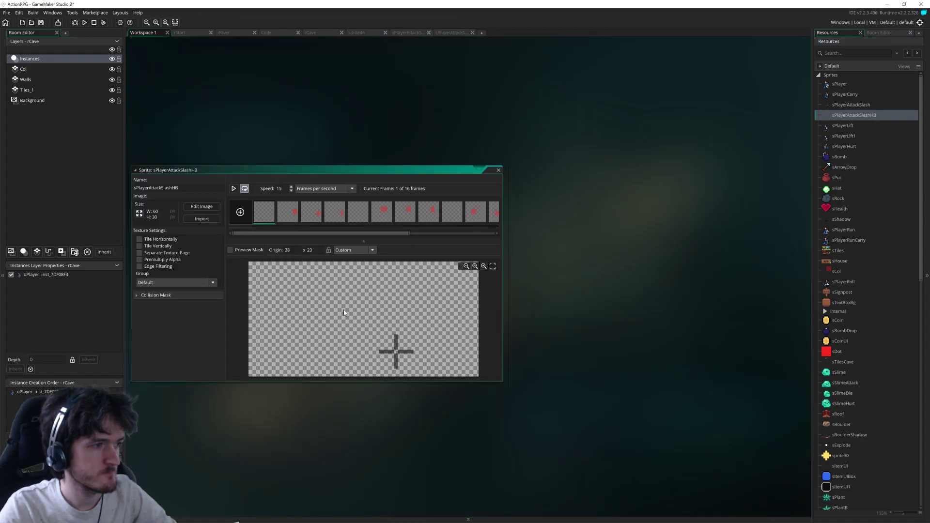
left_click(137, 295)
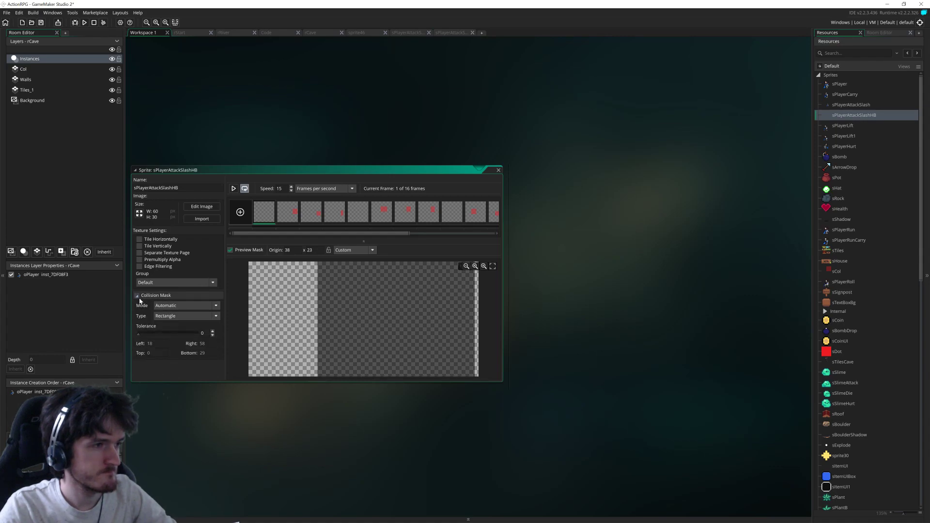
left_click(190, 306)
left_click(184, 322)
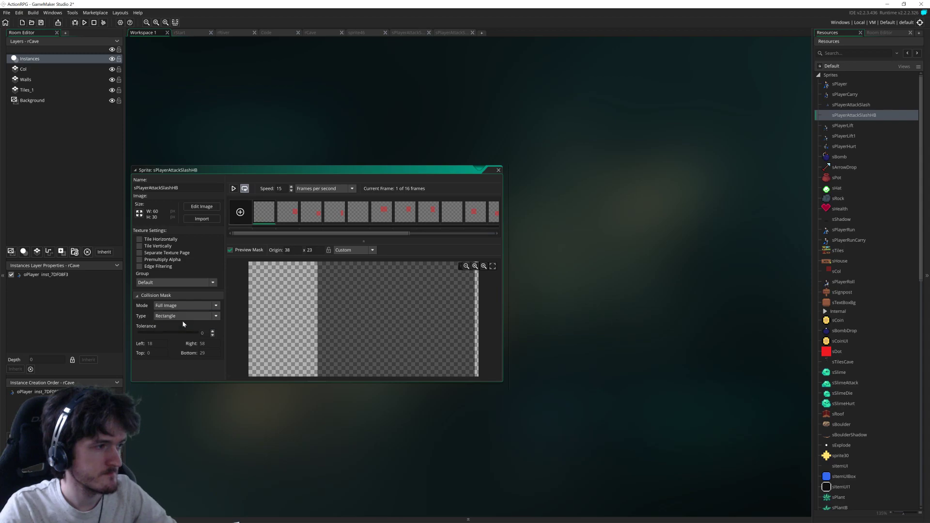
left_click(184, 316)
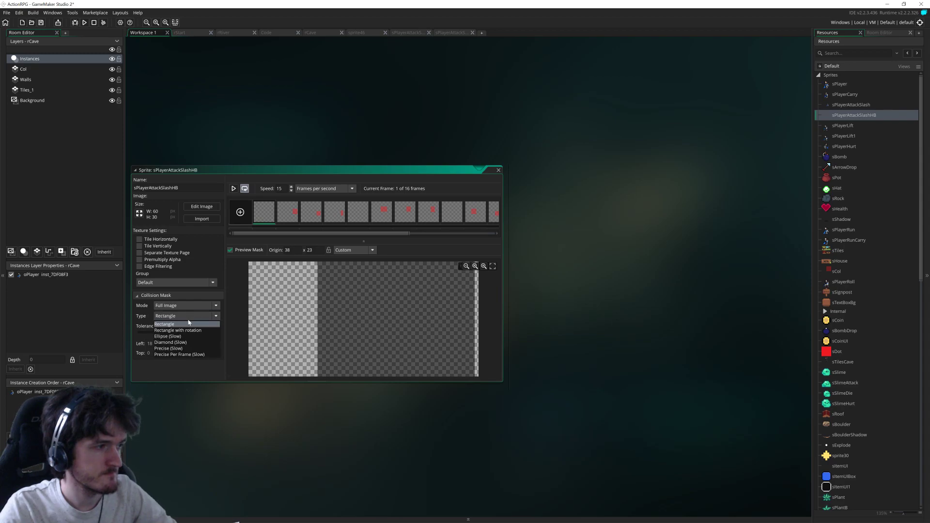
left_click(200, 355)
Step: Check the previewed collision mask on individual hitbox frames and in the playing animation
left_click(286, 211)
left_click(313, 219)
left_click(329, 220)
left_click(235, 189)
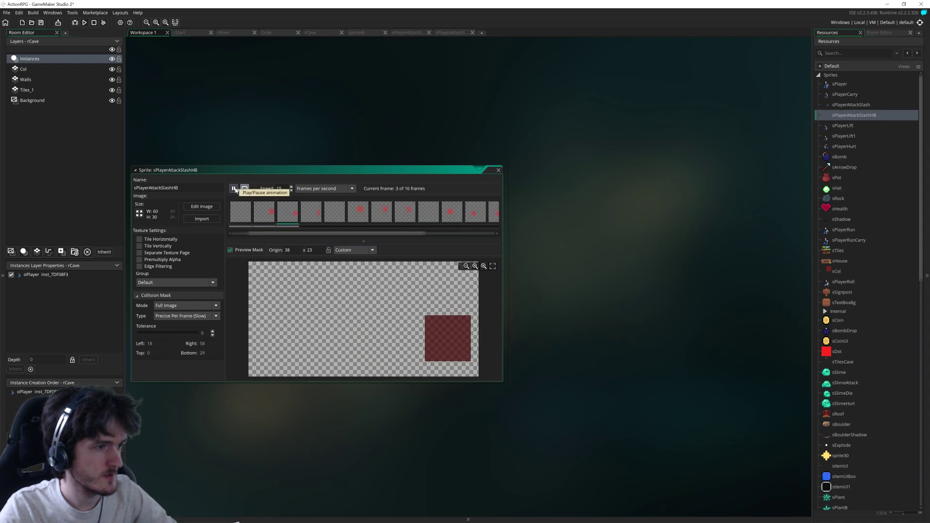
left_click(235, 189)
Step: Save the project, open the sPlayerAttackSlash sprite and run the game
left_click(41, 23)
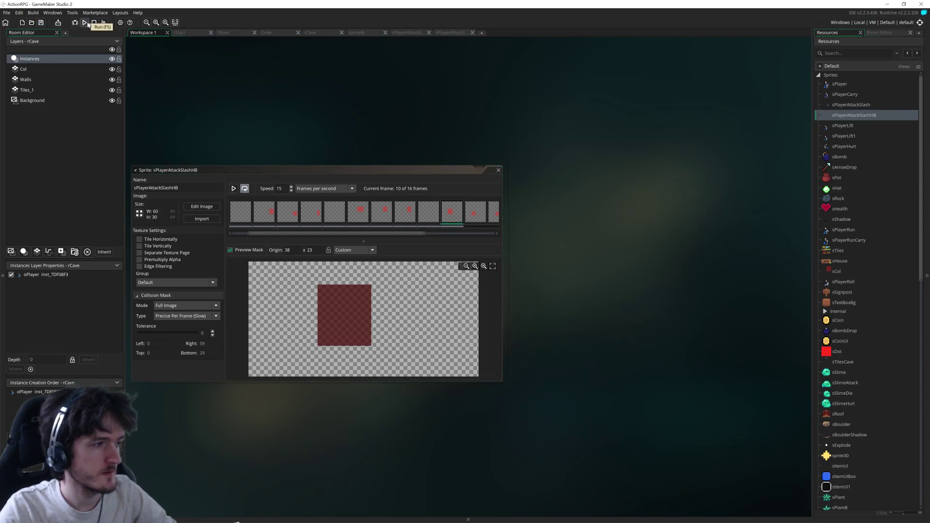
double_click(851, 104)
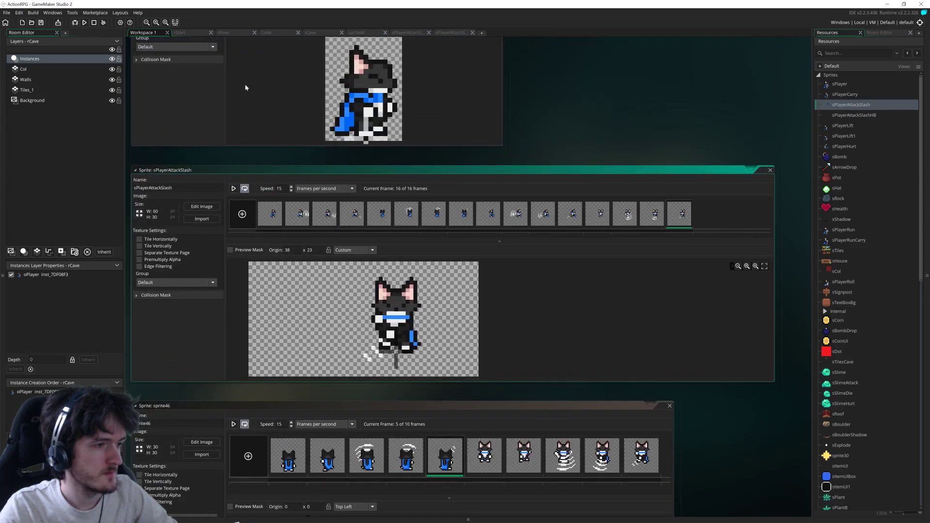
key("F5")
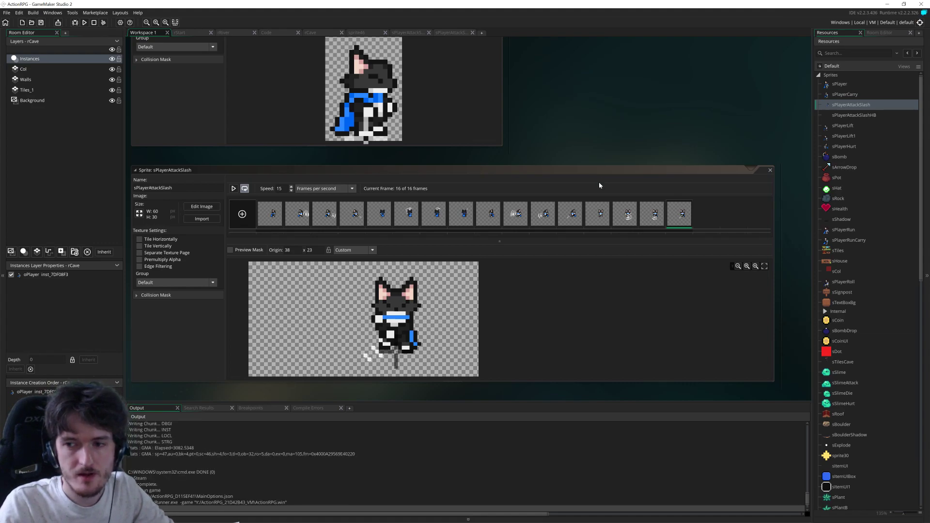
Step: Playtest the slash in different directions around the village, breaking the two pots and the rock between the houses
key("Right")
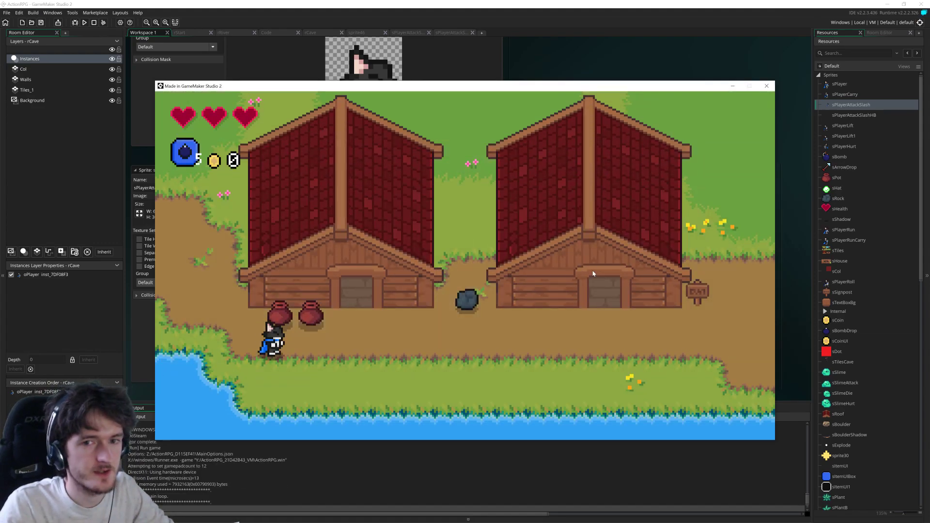
key("Left")
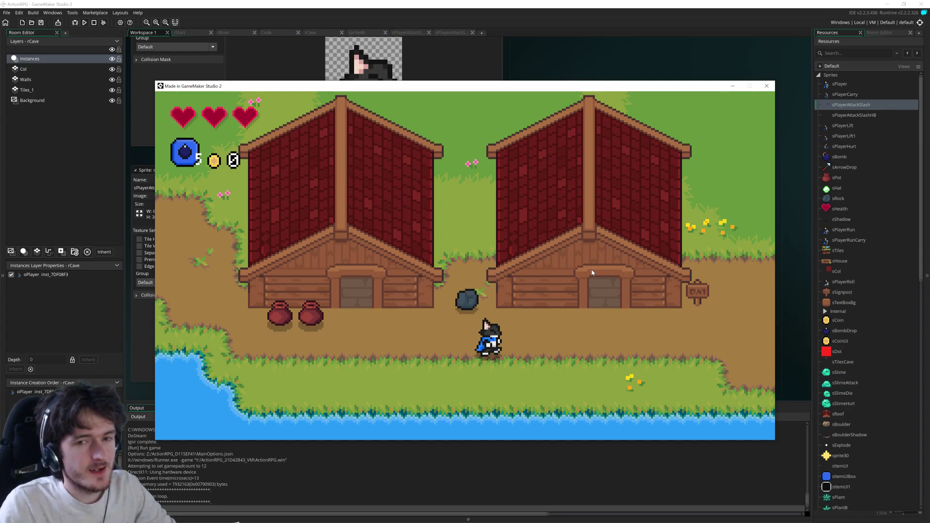
key("shift")
key("Right")
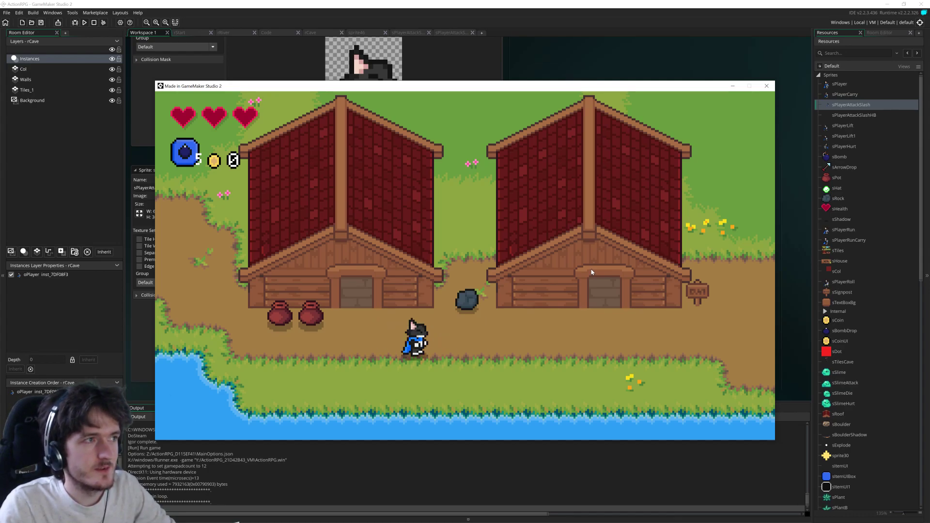
key("Up")
key("Down")
key("shift")
key("Left")
key("Up")
key("shift")
key("Up")
key("Left")
key("Right")
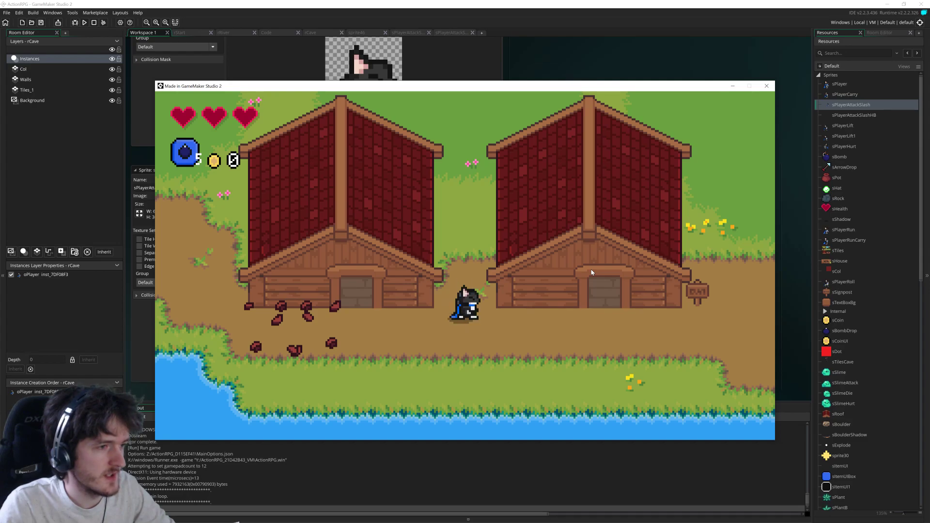
key("Down")
key("Right")
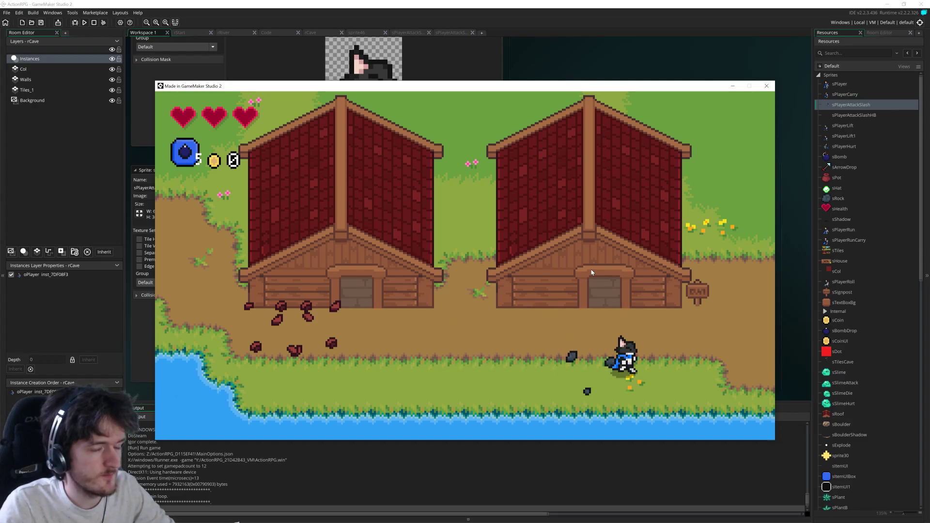
Step: Move around the grass below the houses and test repeated downward slashes
key("Left")
key("Right")
key("Up")
key("Down")
key("Up")
key("Down")
key("Left")
key("Down")
key("shift")
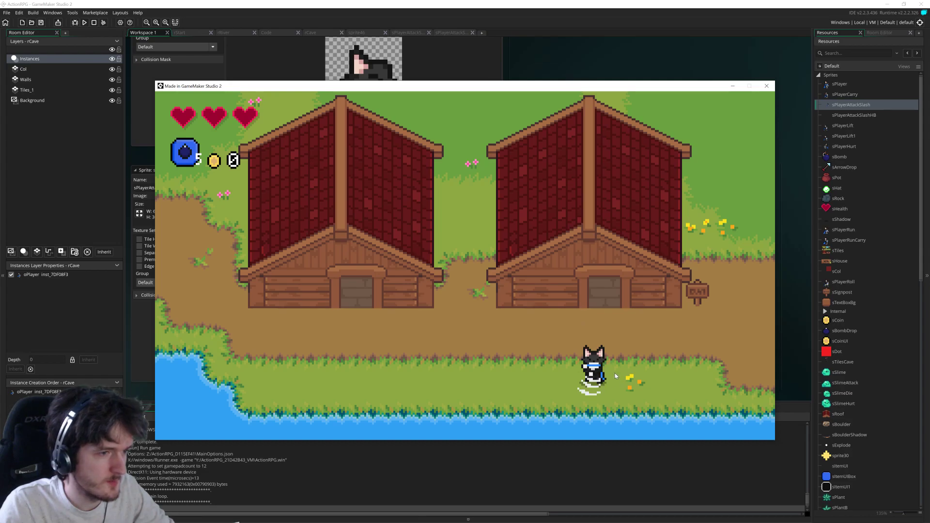
key("shift")
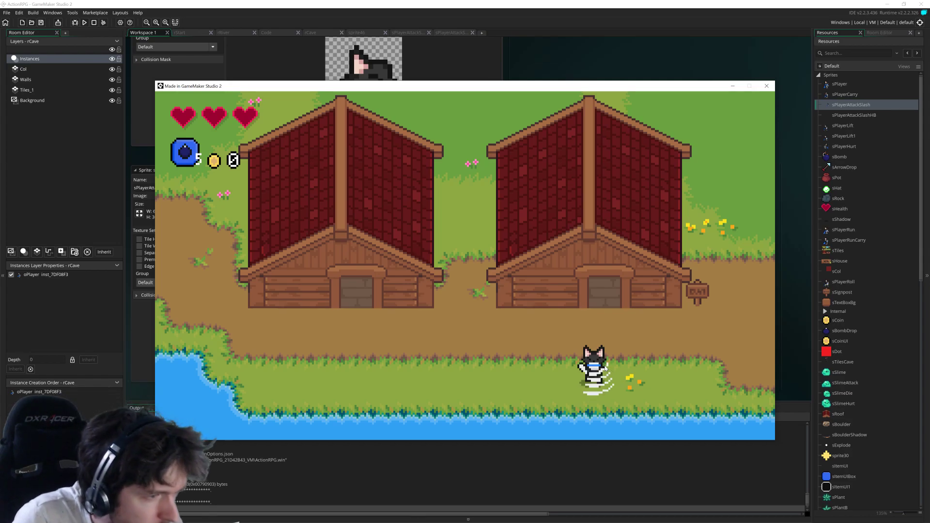
key("shift")
key("shift")
key("shift")
key("shift")
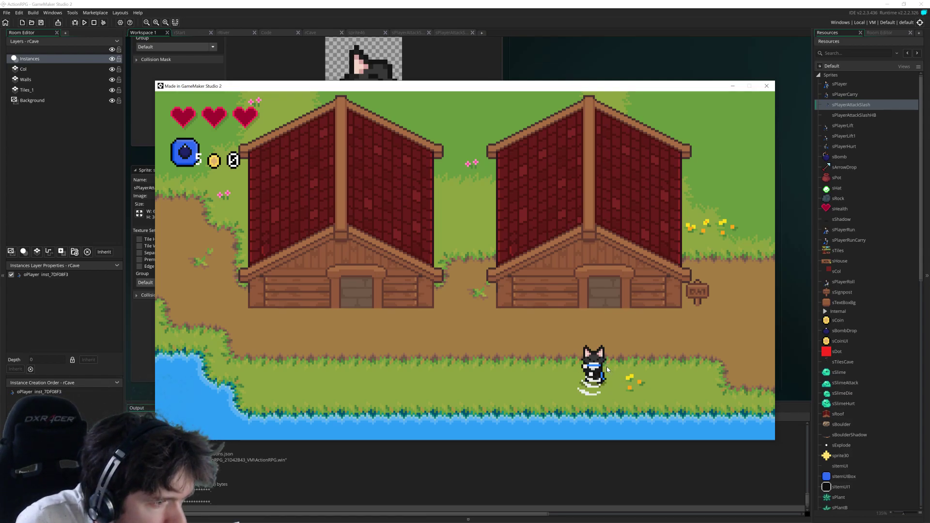
key("shift")
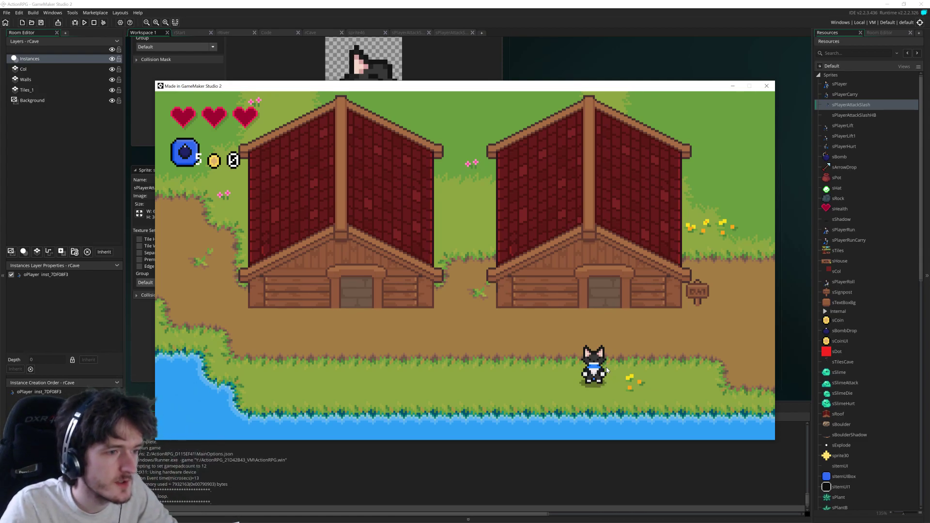
Step: Open the sPlayerAttackSlash frames in the image editor and compare the down-facing slash frames one by one
left_click(860, 109)
double_click(600, 214)
left_click(463, 62)
left_click(482, 62)
left_click(514, 55)
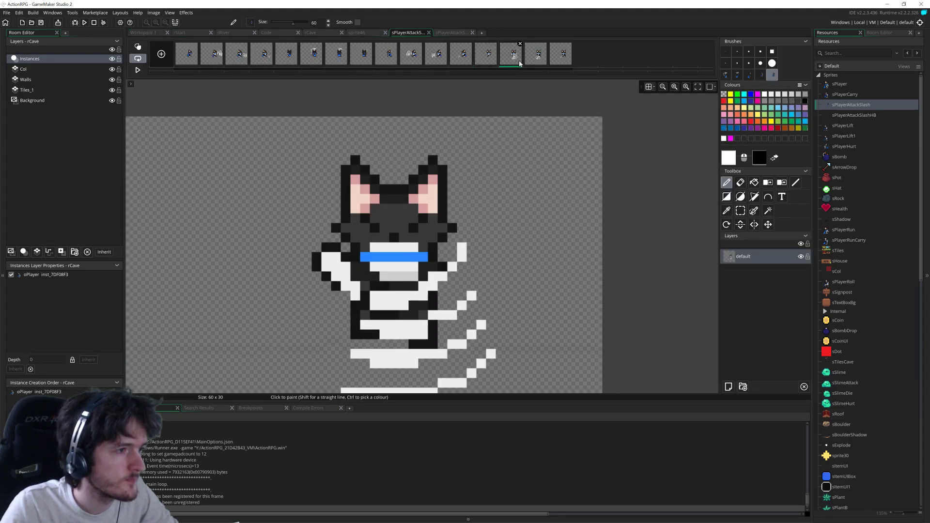
left_click(485, 60)
left_click(511, 59)
left_click(493, 60)
left_click(509, 62)
left_click(488, 61)
left_click(513, 60)
left_click(542, 61)
left_click(562, 57)
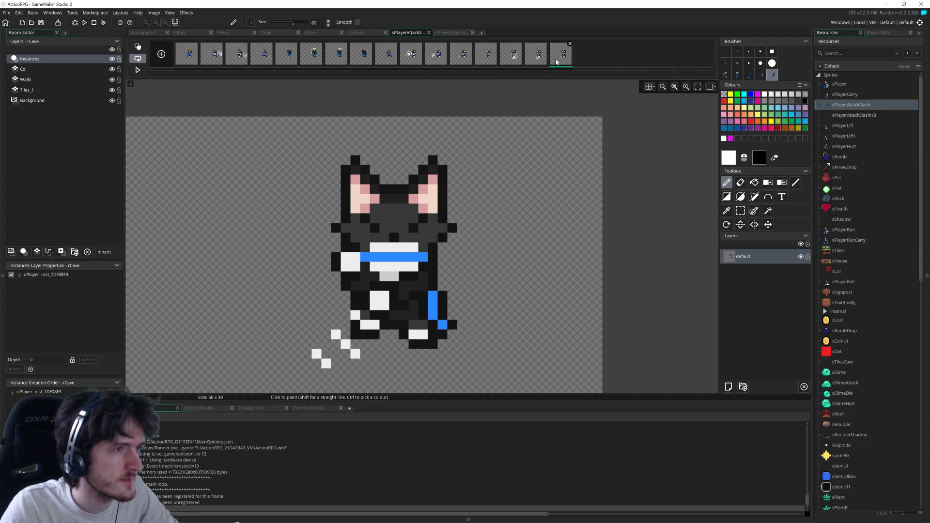
left_click(514, 57)
left_click(493, 60)
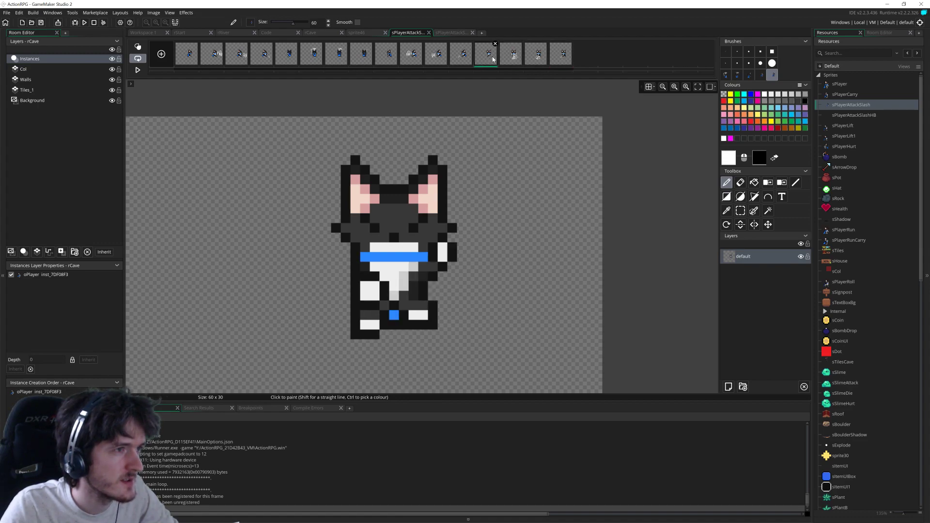
left_click(510, 61)
left_click(488, 58)
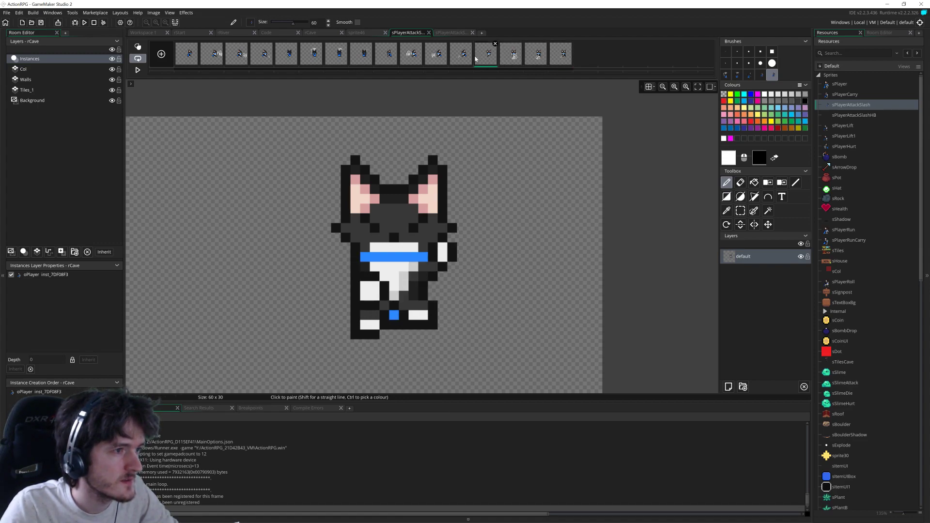
left_click(514, 64)
left_click(487, 62)
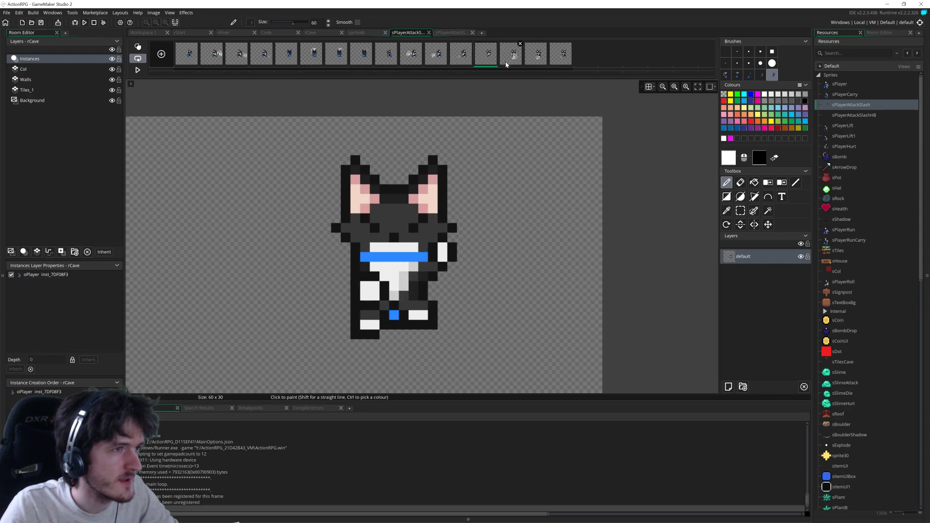
left_click(506, 64)
left_click(536, 62)
left_click(551, 67)
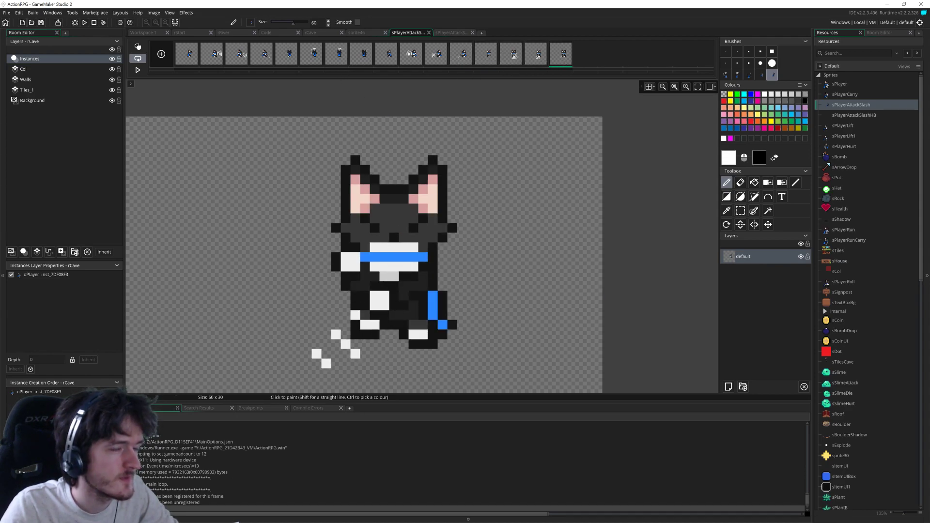
Step: Switch back to the running game and test repeated slashes facing down and left
key("alt+Tab")
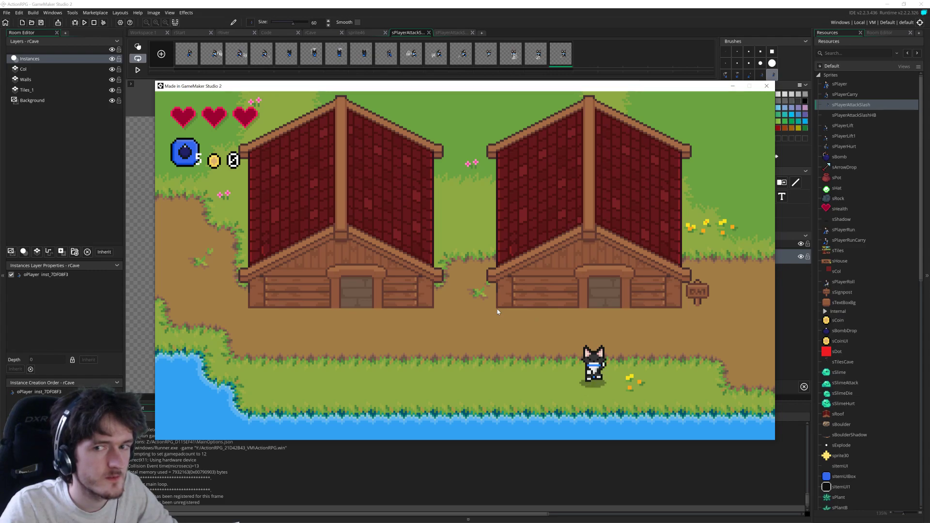
key("shift")
key("shift")
key("shift")
key("shift")
key("shift")
key("shift")
key("Left")
key("shift")
key("shift")
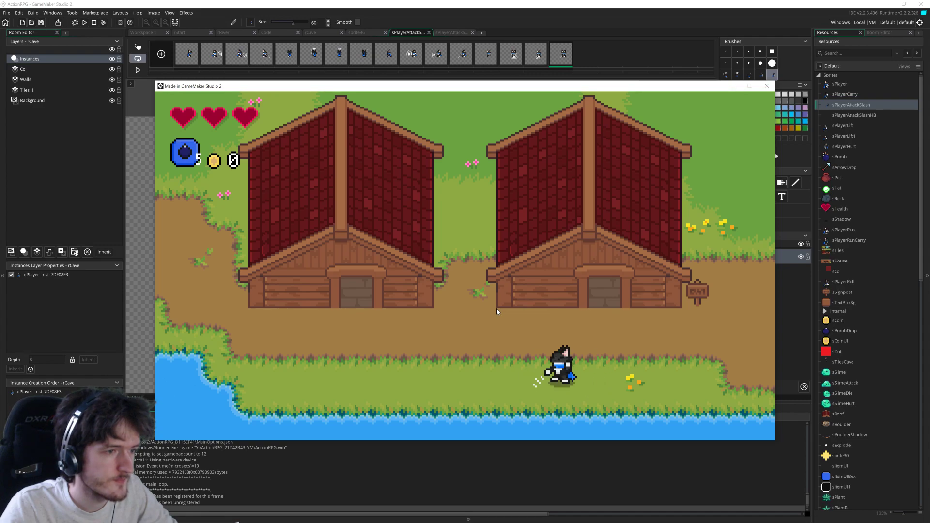
Step: Move the cat further down-left on the grass and test the downward slash several more times
key("Left")
key("Down")
key("shift")
key("shift")
key("shift")
key("shift")
key("shift")
key("shift")
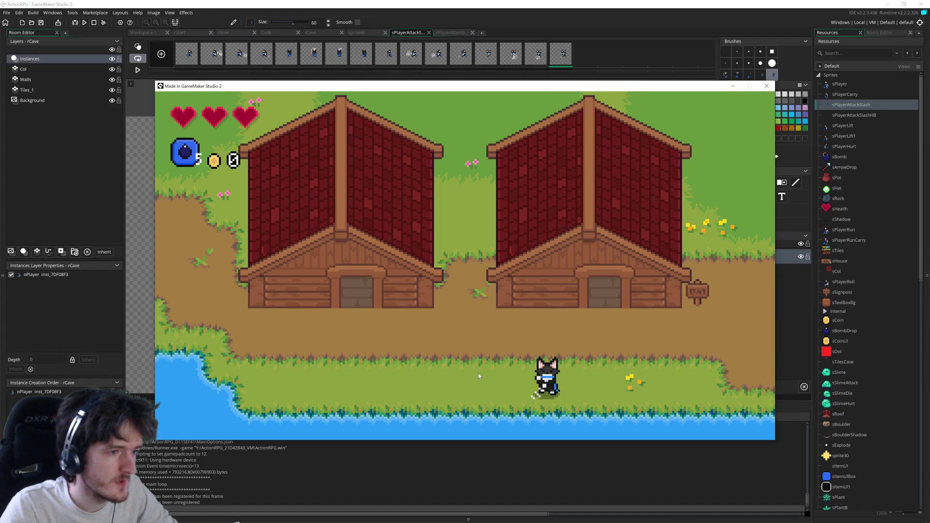
Step: Erase outline pixels around the raised paw in the first down-facing frame of sPlayerAttackSlash and restart the game
double_click(866, 105)
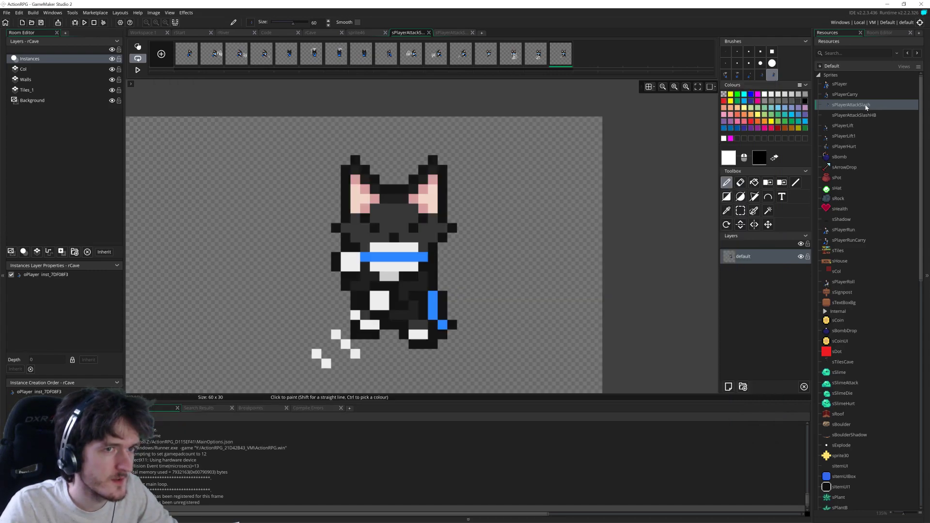
double_click(601, 217)
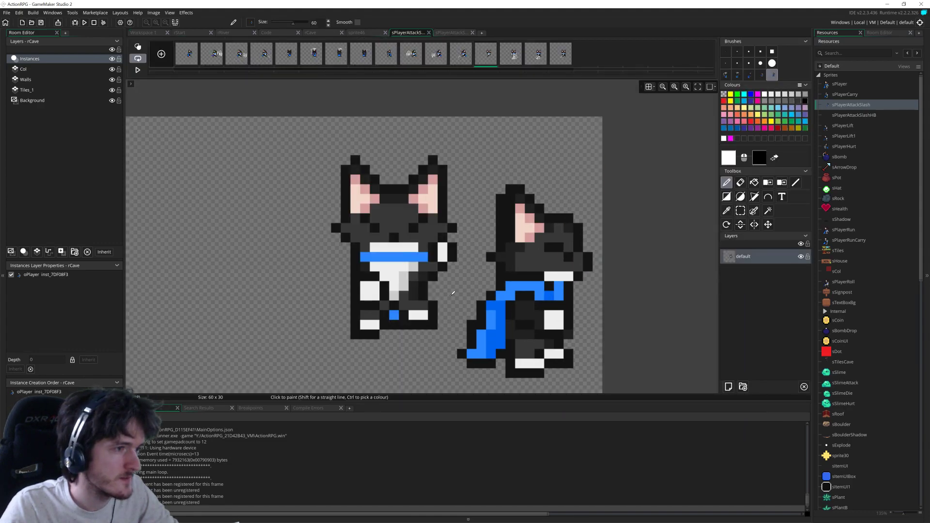
key("e")
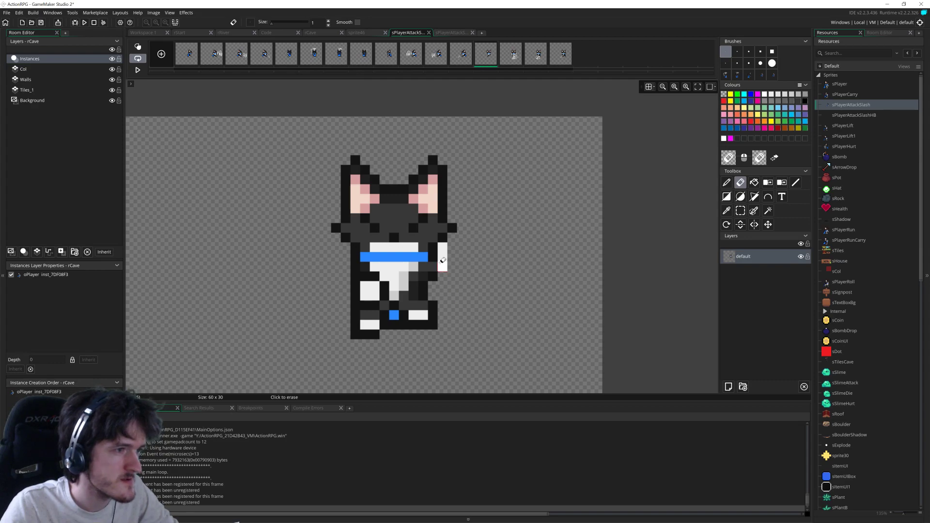
left_click(85, 23)
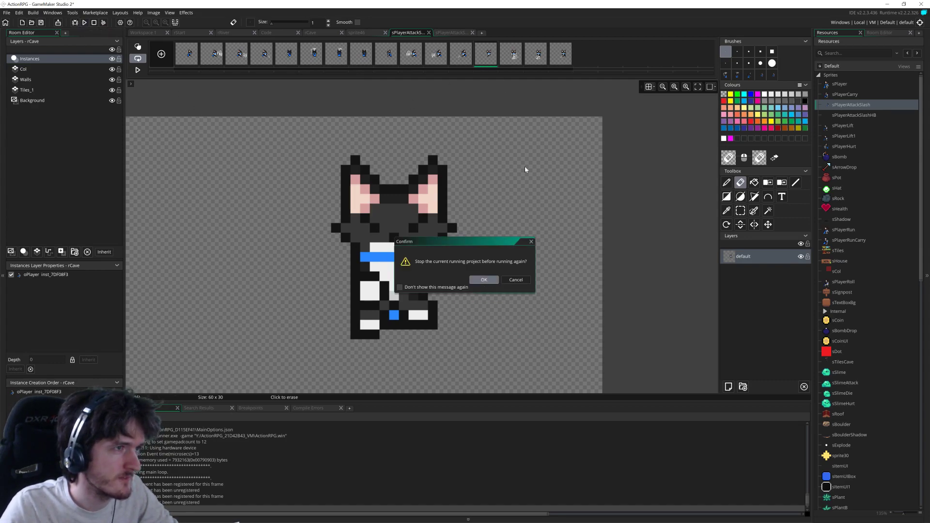
left_click(482, 279)
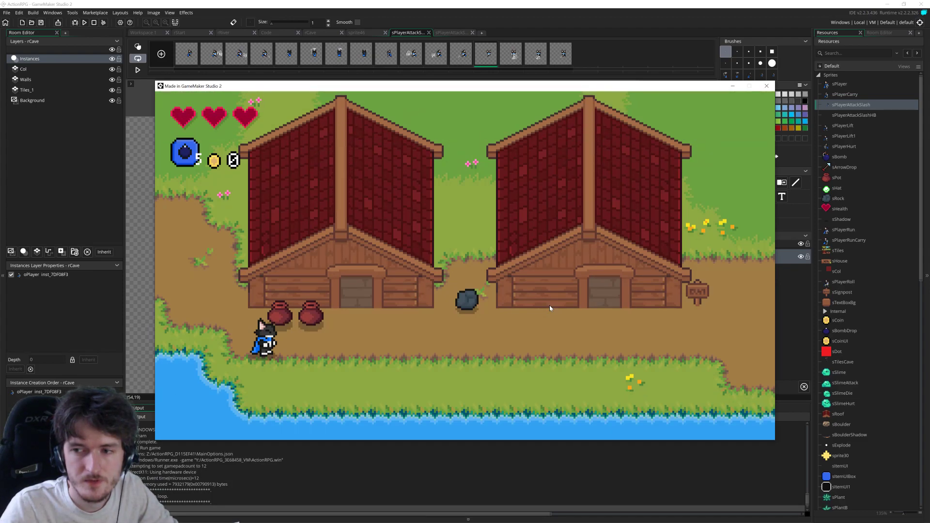
Step: Break the two pots with the slash and walk below the rock to start testing the downward slash
key("shift")
key("shift")
key("Up")
key("Right")
key("Down")
key("shift")
key("shift")
key("shift")
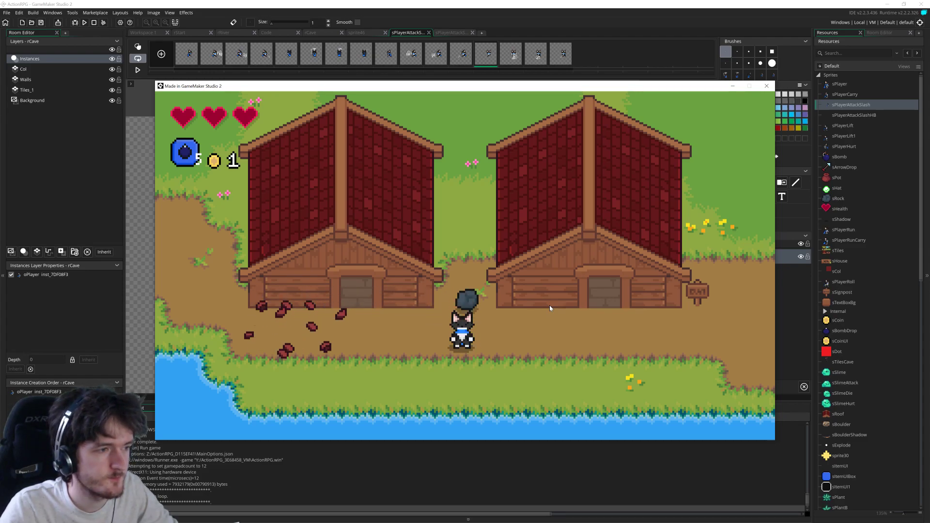
Step: Repeat the downward slash below the rock to judge the edited frame, and close the game
key("shift")
key("shift")
key("shift")
key("shift")
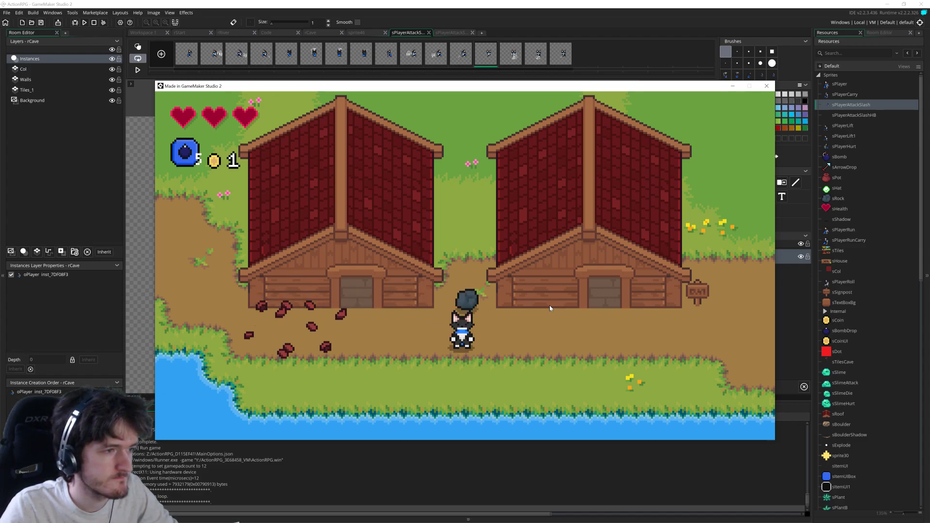
key("shift")
key("shift")
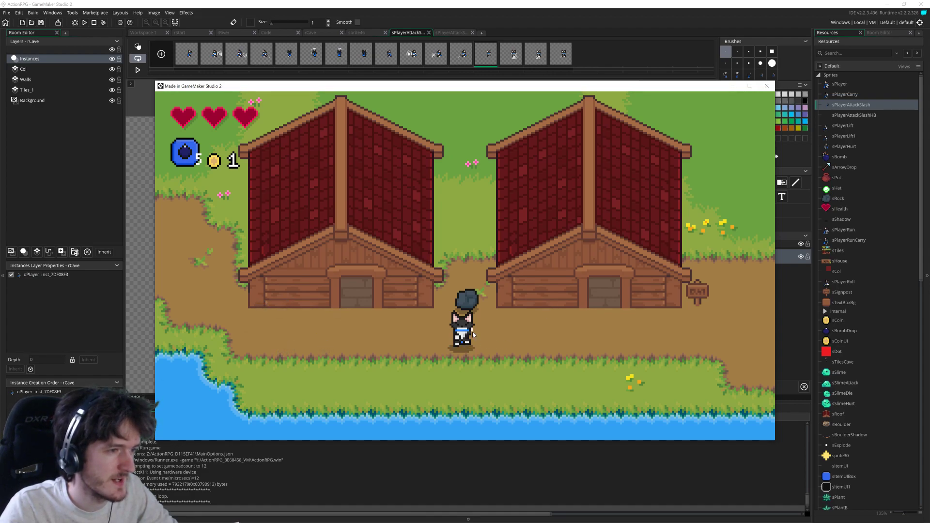
key("shift")
key("shift")
key("shift")
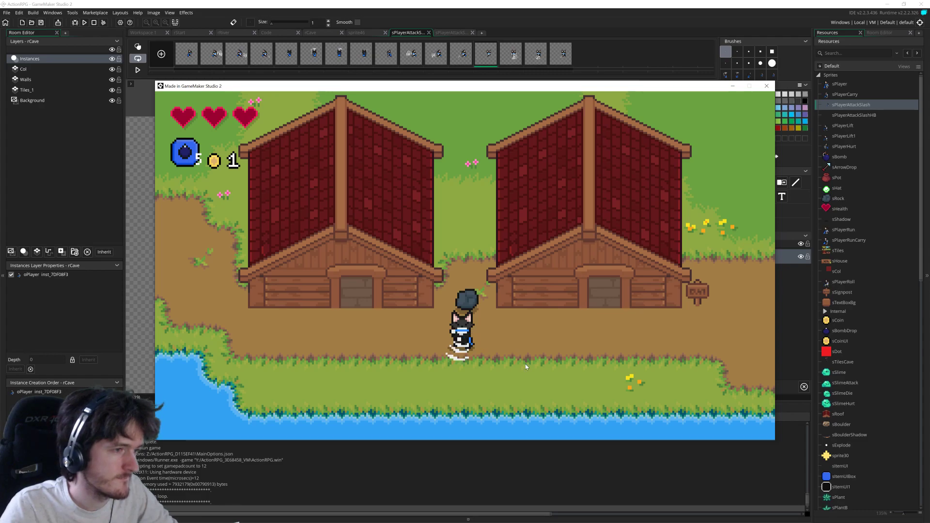
left_click(766, 86)
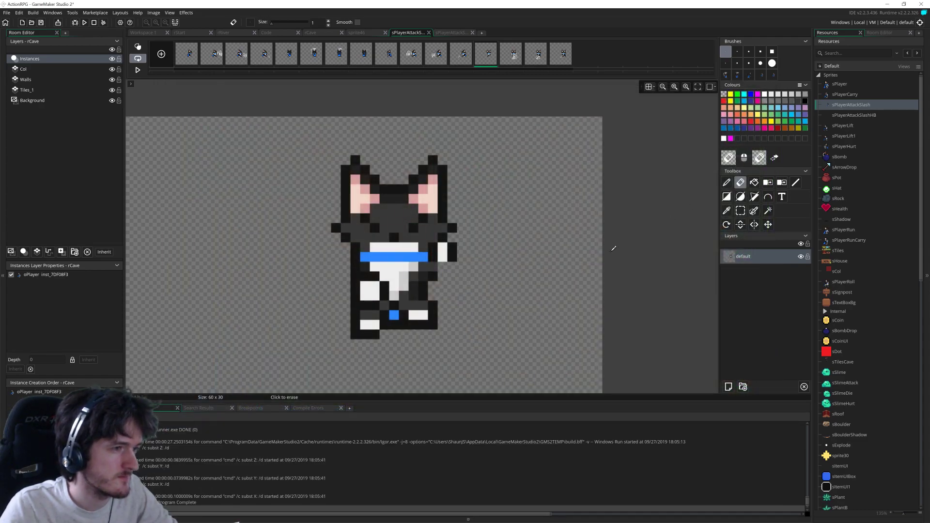
Step: Undo the last pixel edits to the sPlayerAttackSlash frames
key("ctrl+z")
left_click(19, 13)
left_click(29, 30)
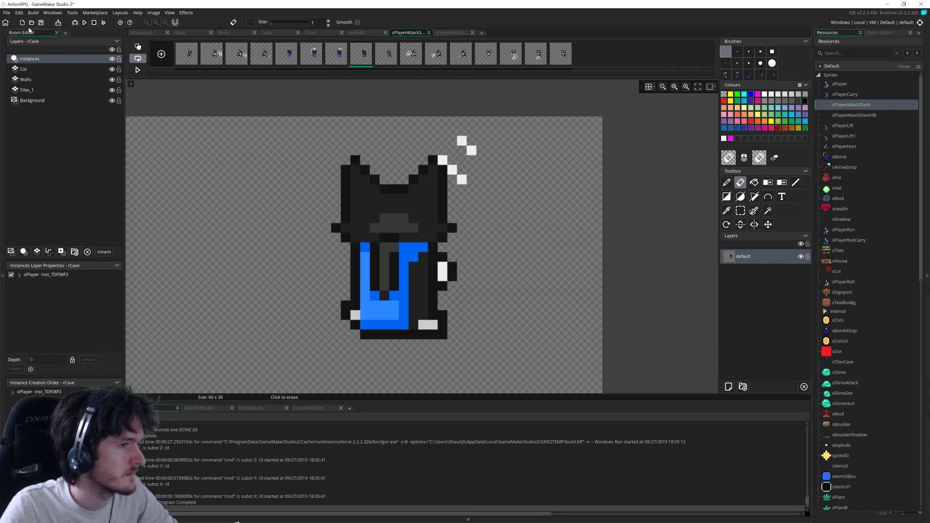
Step: Run the game again and slash the two pots by the first house from different directions
left_click(84, 24)
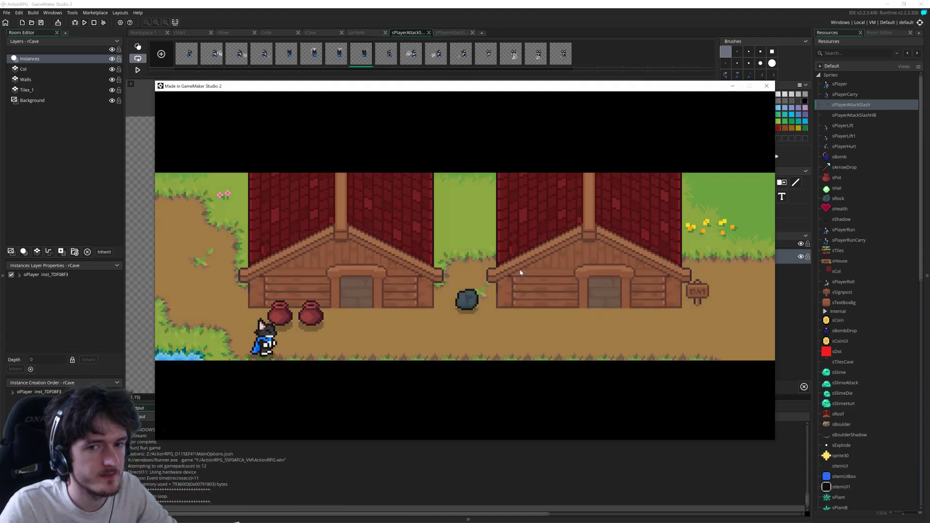
key("d")
key("shift")
key("w")
key("a")
key("shift")
key("a")
key("shift")
key("shift")
key("a")
key("d")
key("shift")
Step: Walk right out of the village and enter the neighbouring area with plants and slimes
key("d")
key("s")
key("d")
key("w")
key("d")
key("s")
key("d")
key("space")
key("d")
key("d")
key("w")
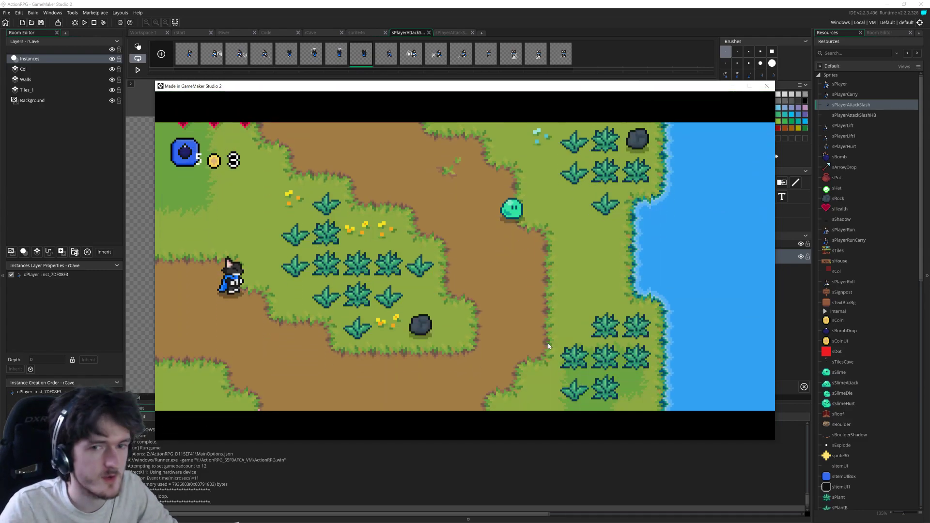
Step: Slash through the lower rows of plants on the central grass patch
key("shift")
key("d")
key("shift")
key("d")
key("w")
key("shift")
key("a")
key("shift")
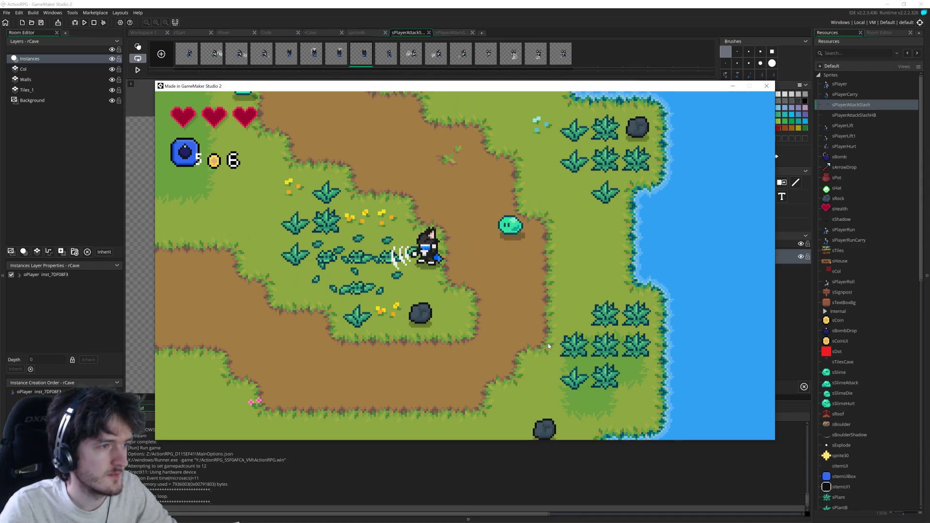
Step: Clear the upper plants on the central grass patch with repeated slashes and collect the coins
key("shift")
key("a")
key("w")
key("d")
key("shift")
key("shift")
key("shift")
key("shift")
key("s")
key("d")
key("w")
key("a")
key("s")
key("d")
key("w")
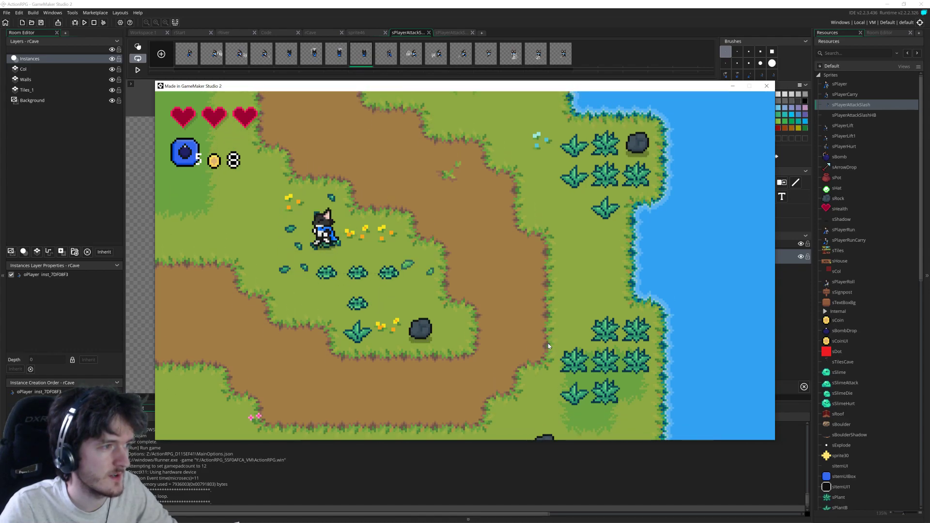
Step: Slash the last plant near the patch's rock and the plant cluster on the southeast shore
key("a")
key("s")
key("d")
key("shift")
key("s")
key("d")
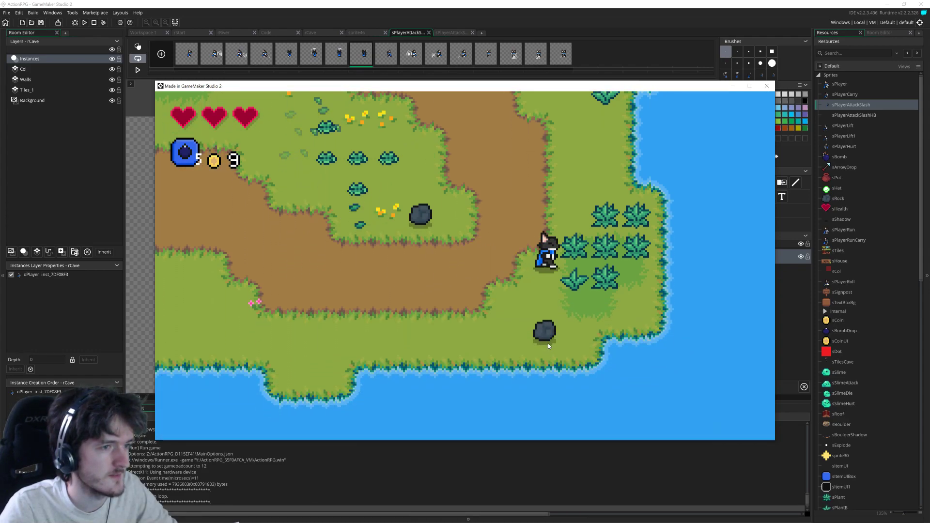
key("w")
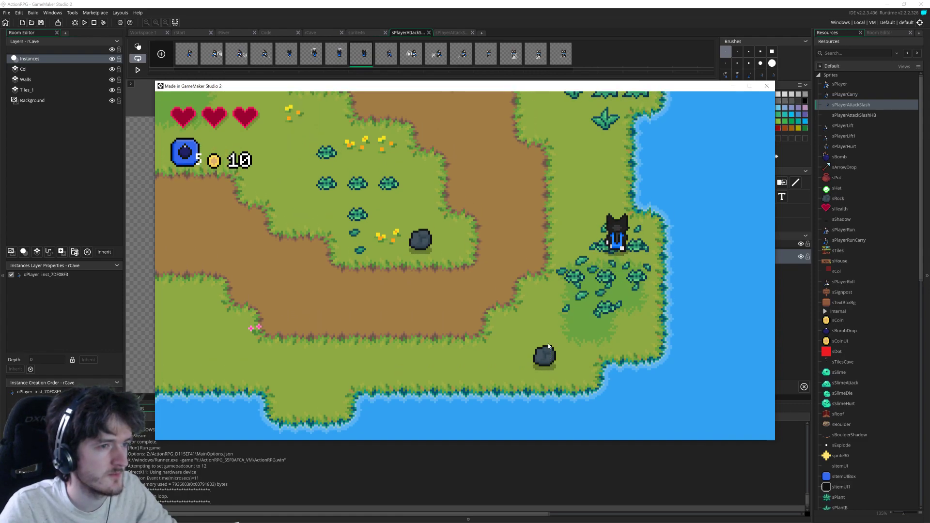
Step: Slash the plants by the rock on the eastern shore and attack leftward across the dirt path
key("w")
key("shift")
key("a")
key("shift")
key("a")
key("w")
key("a")
key("shift")
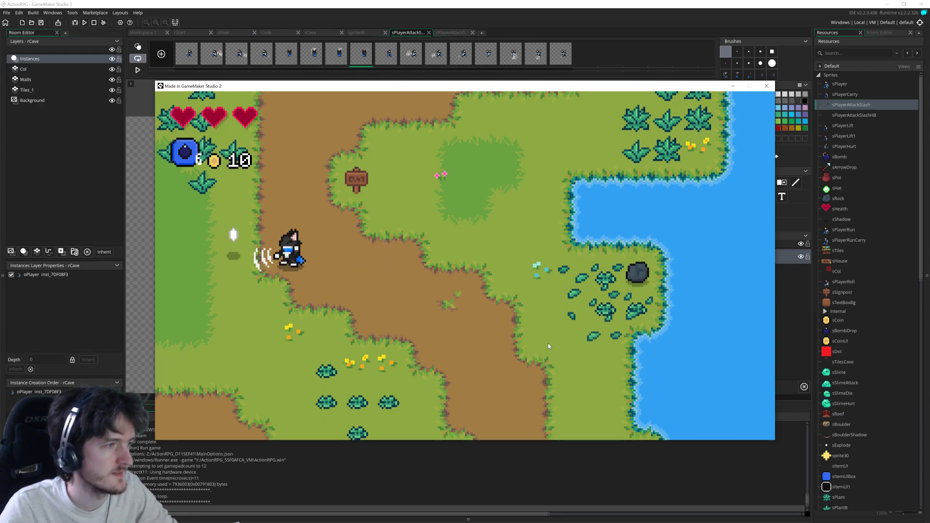
Step: Collect the drop west of the path and slash the plants there while heading up
key("w")
key("a")
key("s")
key("a")
key("w")
key("shift")
key("shift")
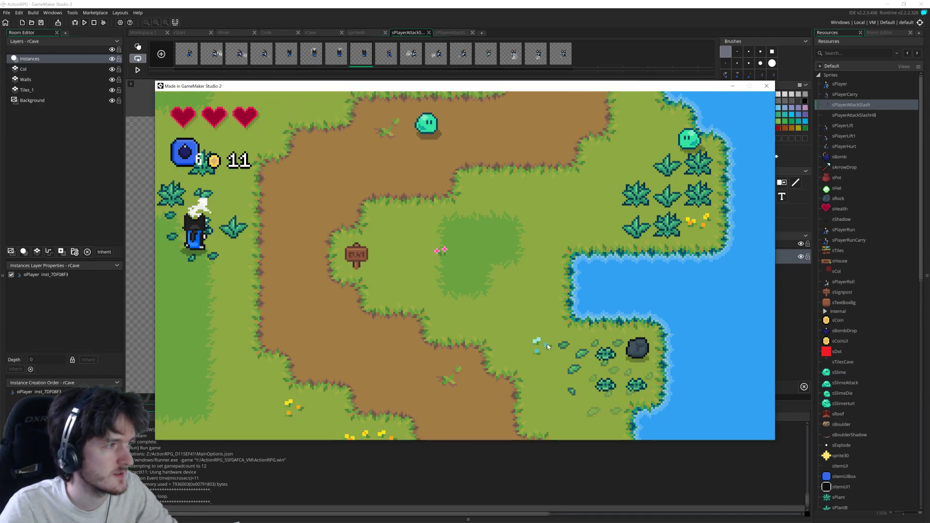
key("w")
key("shift")
key("w")
Step: Attack the slime on the dirt path and the one near the plants on the eastern shore
key("s")
key("d")
key("w")
key("d")
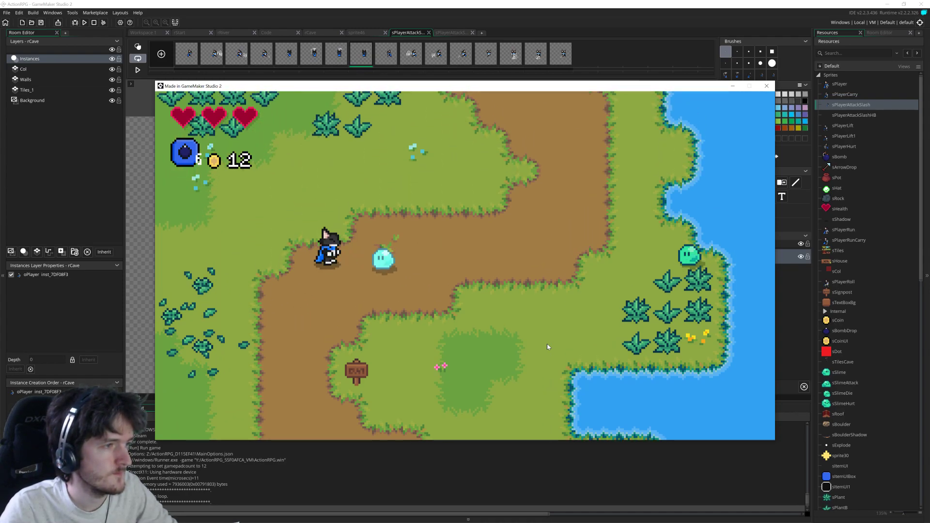
key("d")
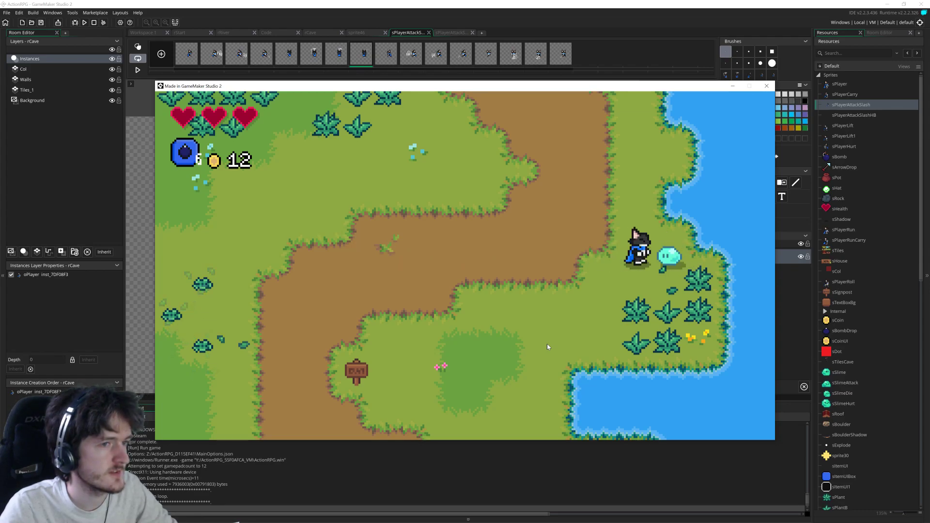
Step: Attack the slime on the eastern shore and slash the plant cluster just below it
key("s")
key("d")
key("w")
key("s")
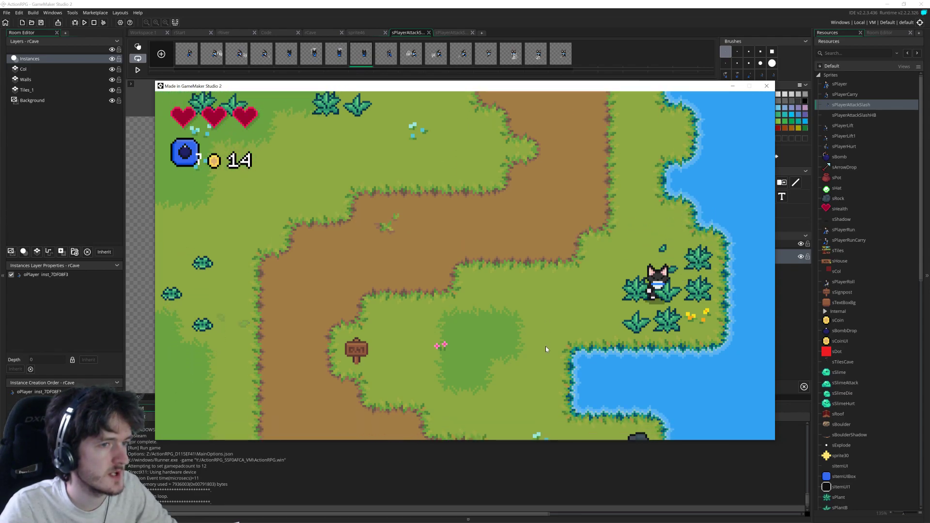
key("d")
key("shift")
key("a")
key("shift")
key("s")
Step: Cross the dirt path heading northwest and slash the small group of plants beside the large plant patch
key("a")
key("w")
key("a")
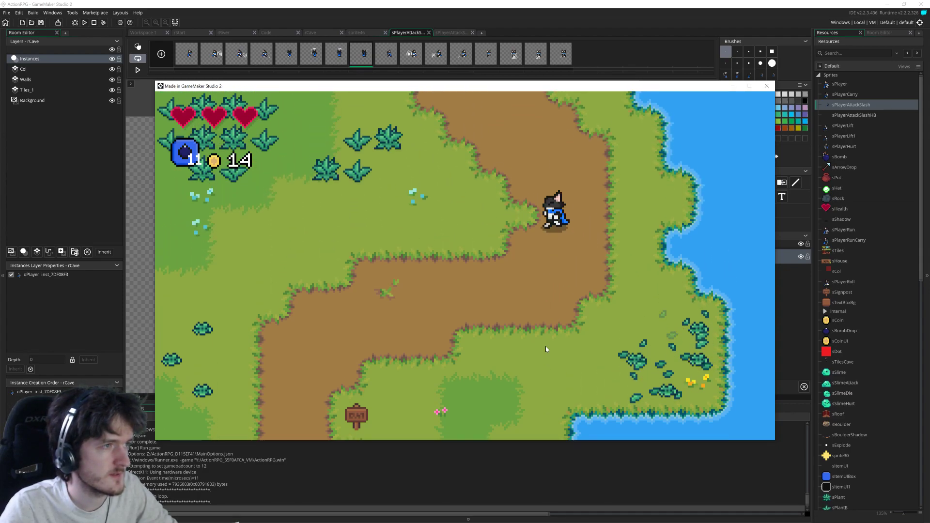
key("shift")
key("a")
key("shift")
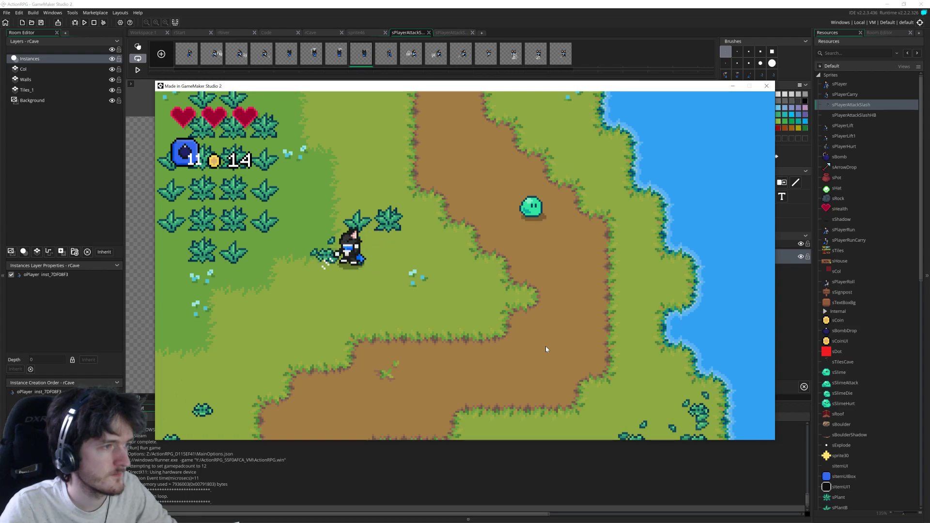
key("w")
key("a")
key("d")
Step: Slash the plants along the eastern edge of the large patch while moving up toward the rock
key("shift")
key("w")
key("a")
key("shift")
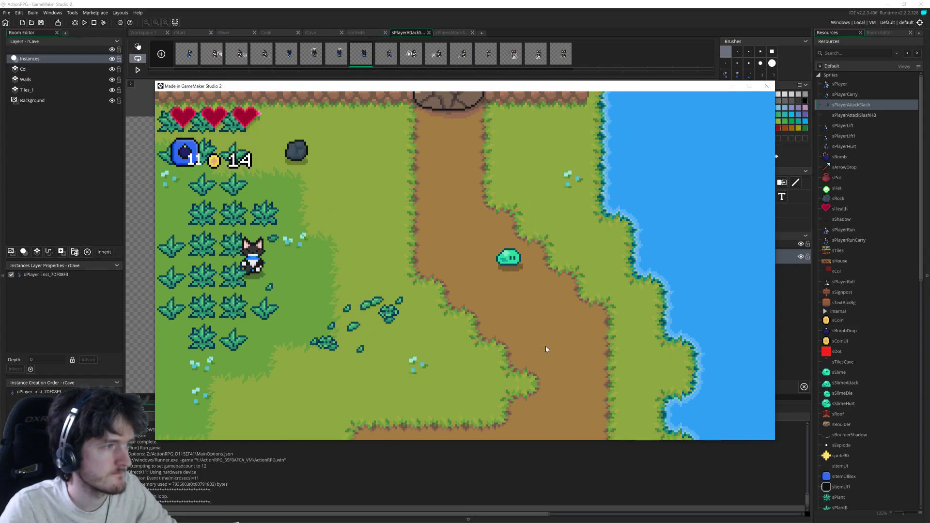
key("w")
key("shift")
key("w")
key("s")
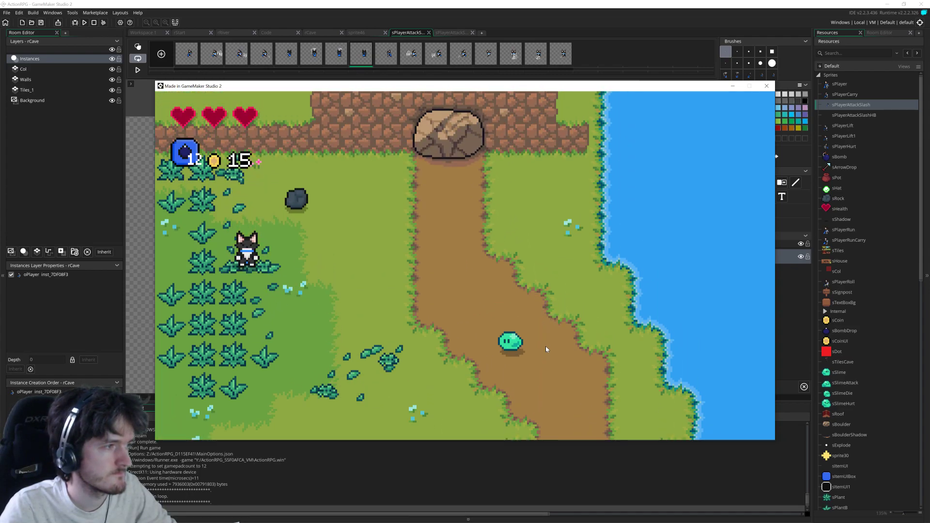
Step: Slash through the inner columns of the large plant patch, down and back up to its northern end
key("shift")
key("a")
key("shift")
key("w")
key("shift")
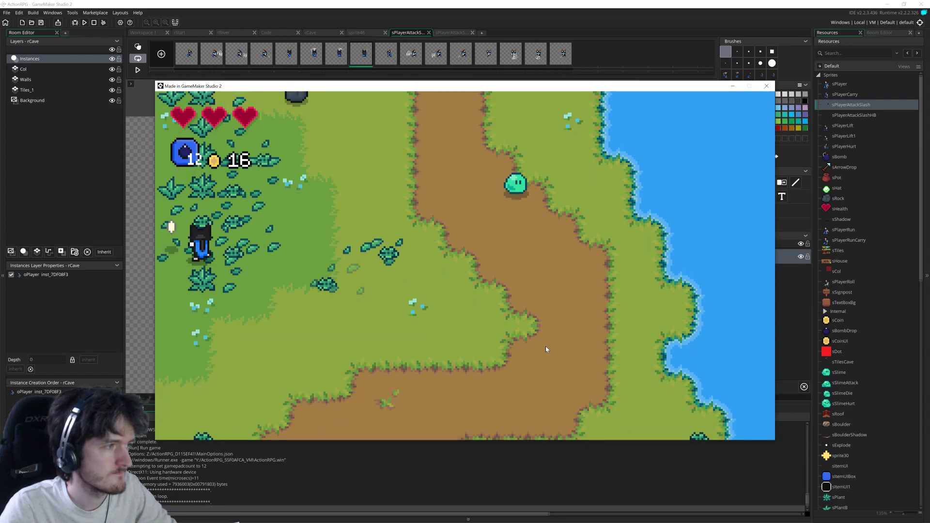
key("s")
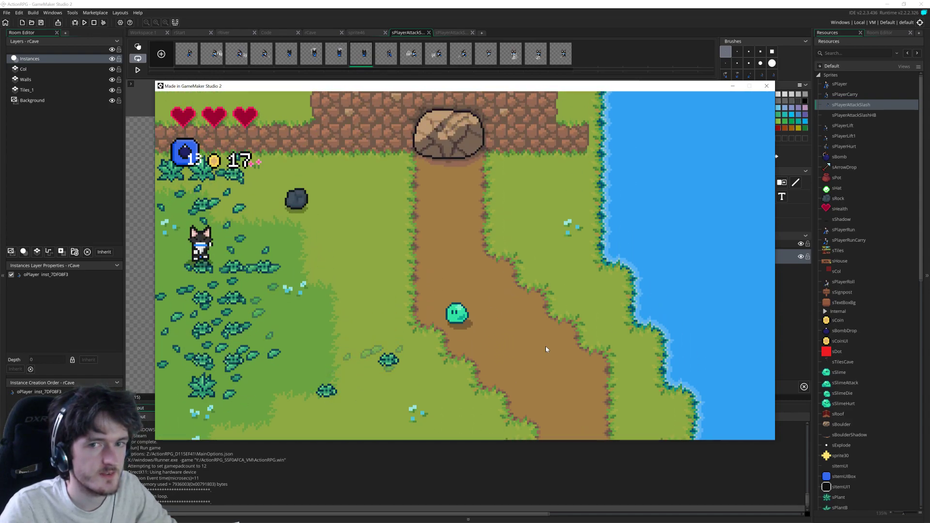
key("w")
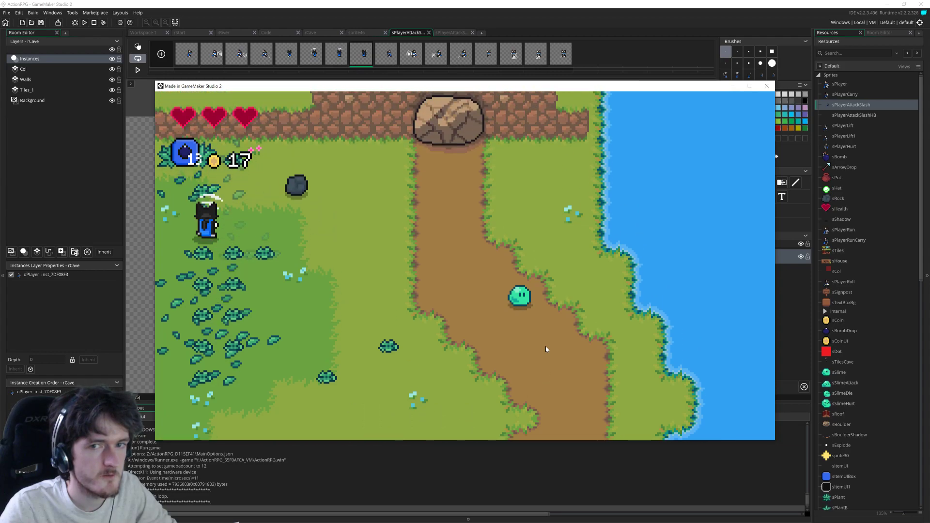
Step: Swing at the plants near the cliff wall and roll east away from the patch
key("shift")
key("d")
key("space")
key("d")
key("s")
key("a")
key("d")
key("space")
key("d")
Step: Head south through the area with further sword swings and stop beside the signpost
key("s")
key("s")
key("shift")
key("d")
key("w")
key("a")
key("shift")
key("a")
key("s")
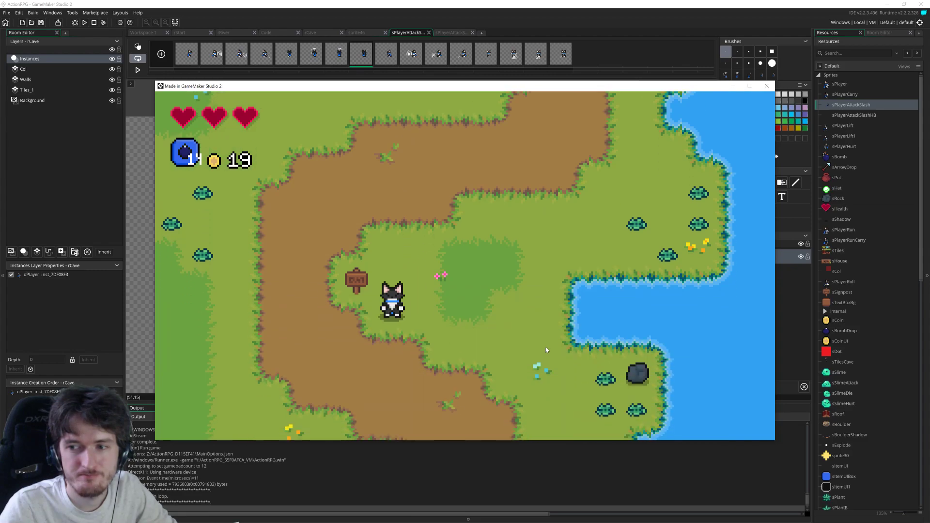
Step: Walk along the southern path into the village with the two houses and close the game
key("s")
key("d")
key("d")
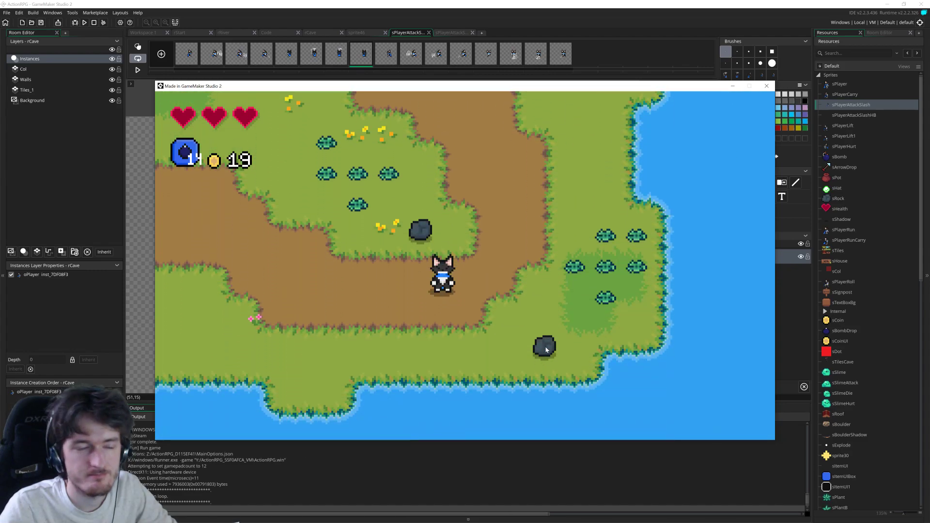
key("w")
key("a")
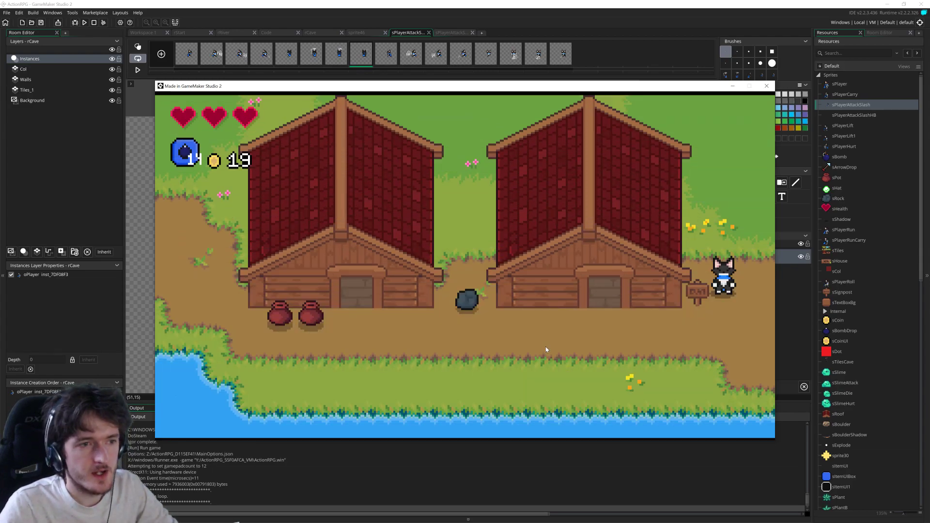
key("s")
key("a")
left_click(766, 89)
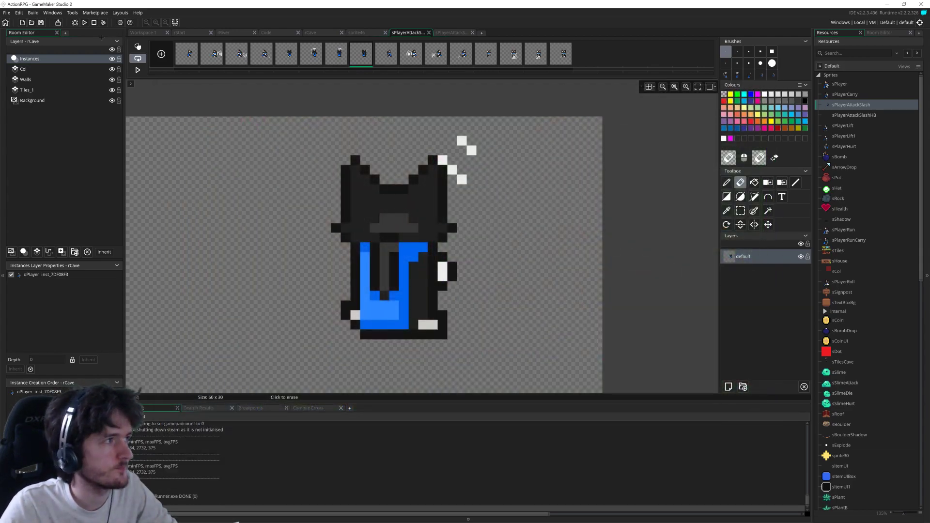
Step: Switch to the Plan_Art checklist in Photoshop and remove "/ combo?" from the Player attack entry
left_click(886, 5)
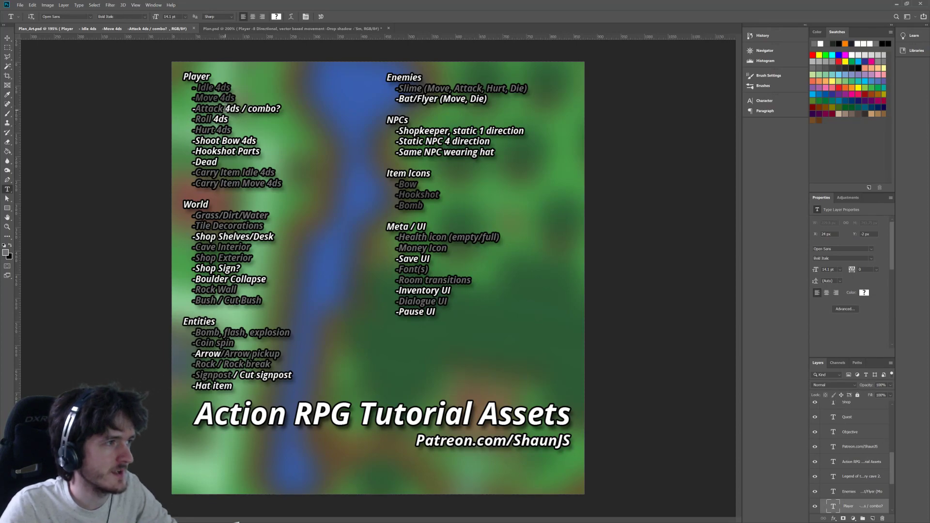
left_click_drag(188, 106, 296, 112)
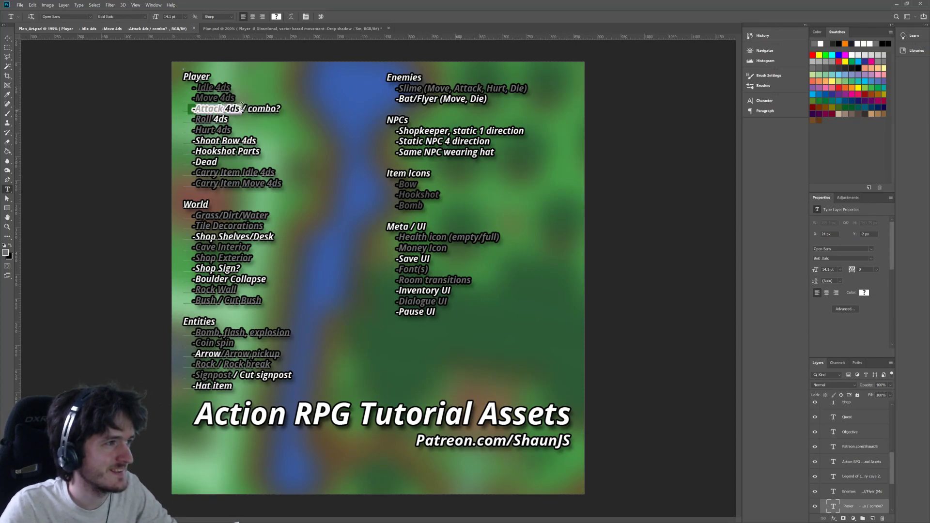
triple_click(296, 110)
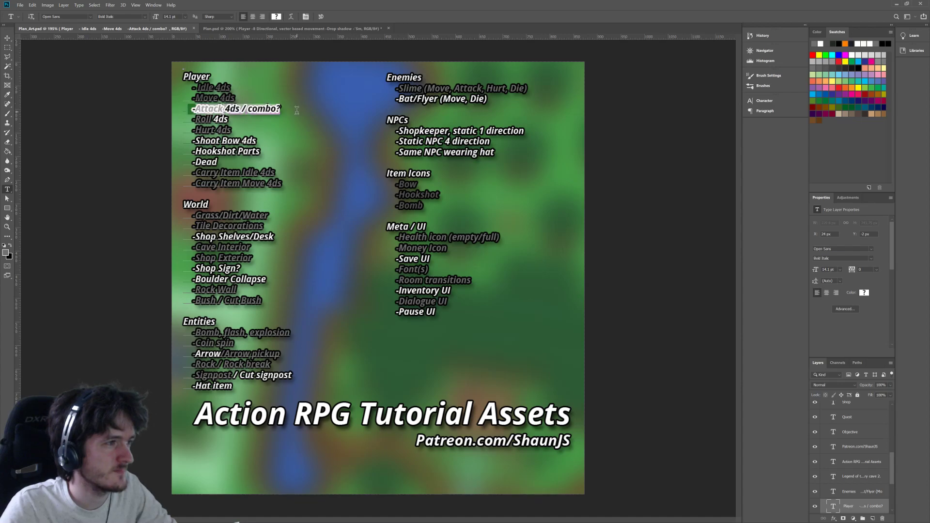
left_click(285, 109)
left_click_drag(285, 109, 188, 108)
key("BackSpace")
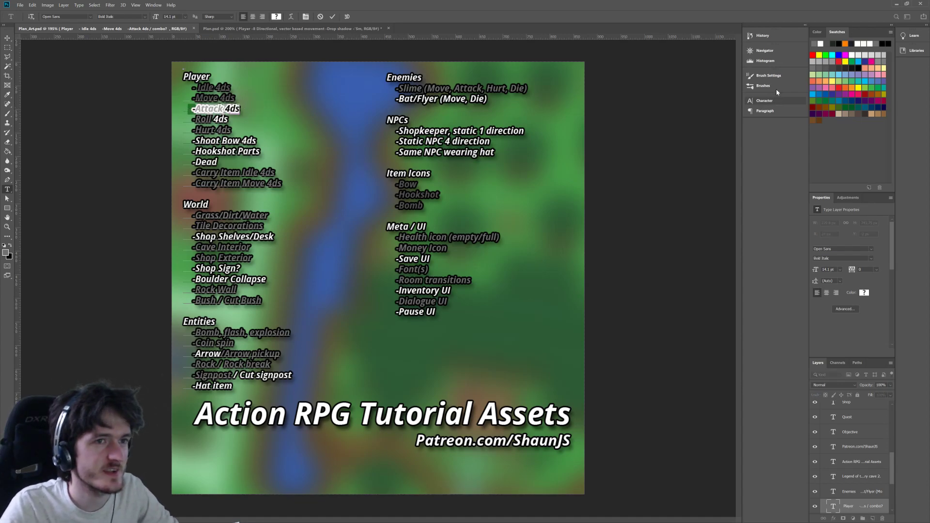
Step: Recolour the "Attack 4ds" entry dark grey to mark it as done
left_click(817, 64)
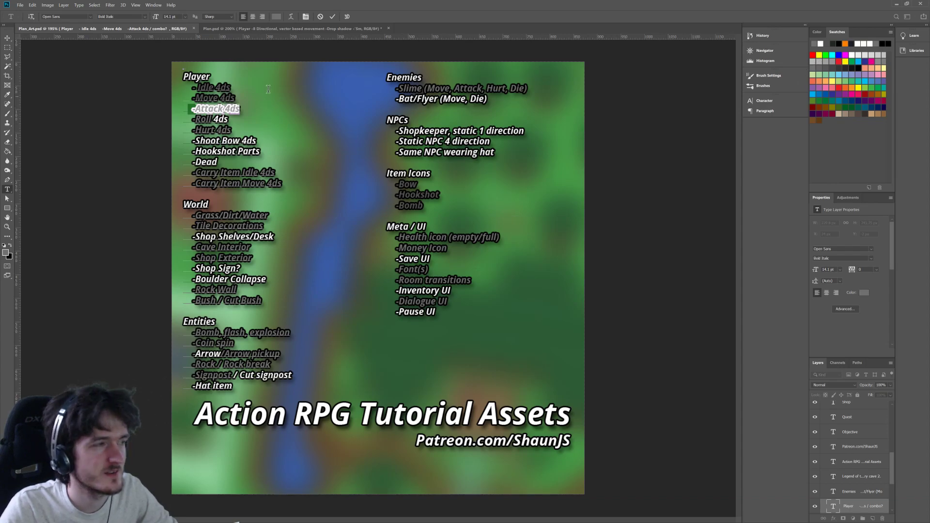
left_click(221, 109)
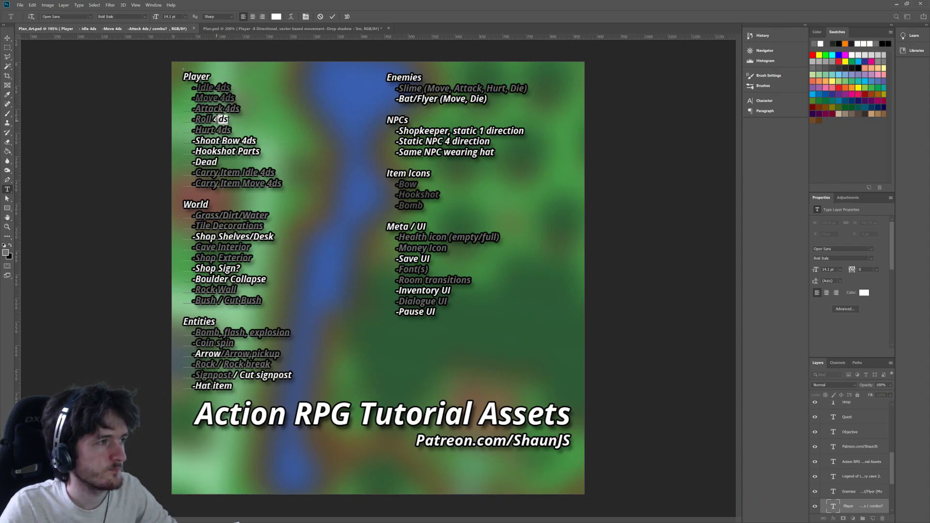
left_click(239, 148)
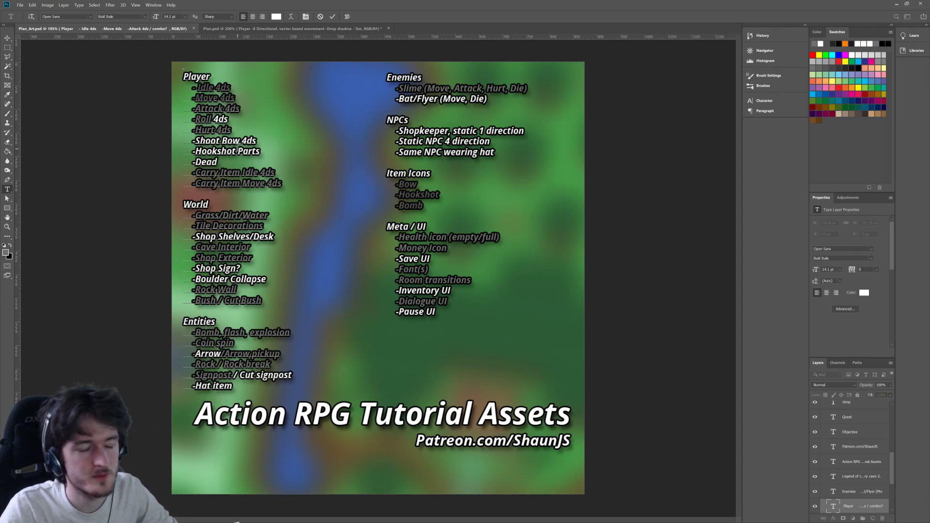
left_click_drag(240, 118, 192, 89)
left_click(235, 146)
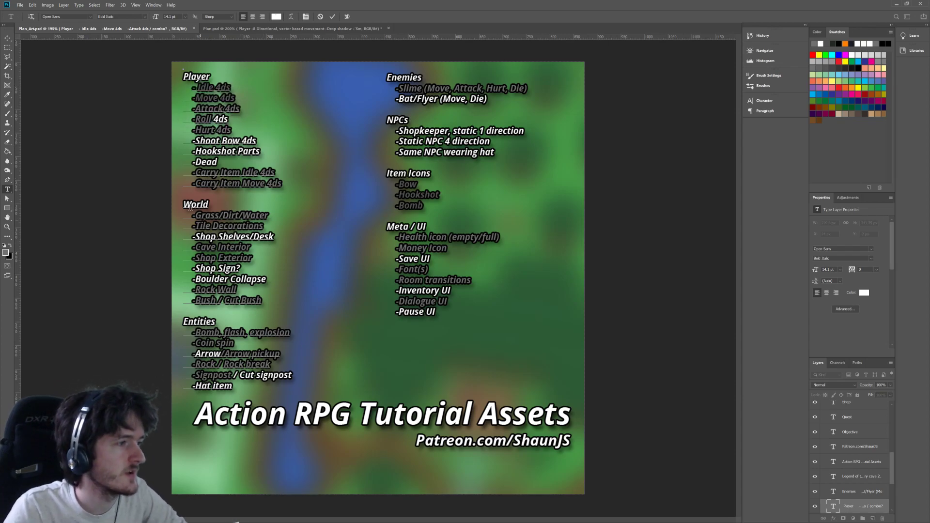
Step: Switch to Pyxel Edit, close the animation export window and examine the whole CatSwing sprite sheet
left_click(894, 4)
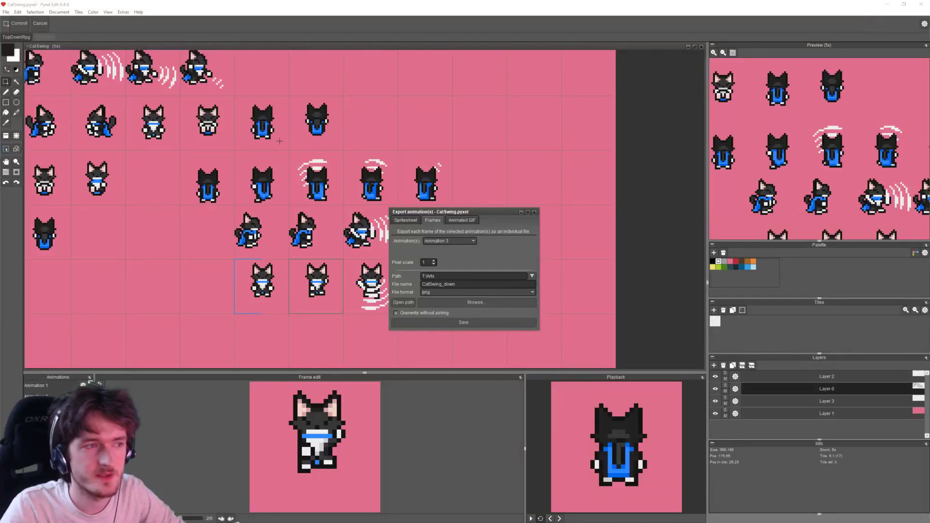
left_click(534, 212)
scroll(516, 233, "down", 2)
middle_click_drag(516, 233, 426, 212)
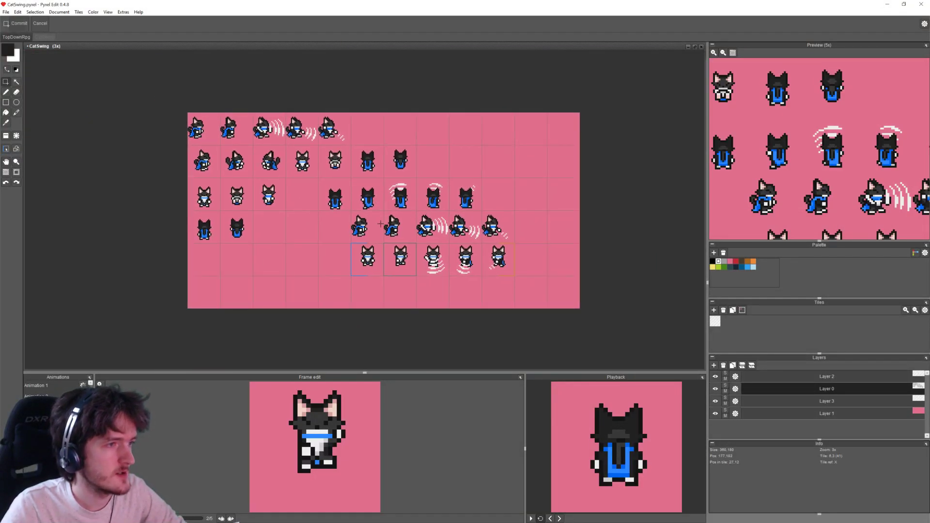
scroll(380, 224, "up", 1)
left_click_drag(272, 144, 542, 292)
left_click(575, 278)
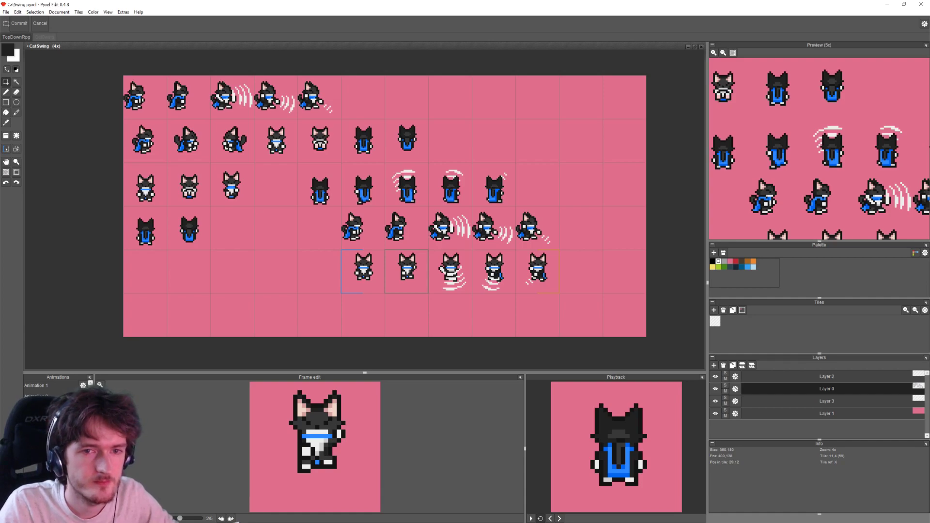
Step: Switch to GameMaker Studio 2 and open the rStart and rRiver rooms to examine their layouts
key("alt+Tab")
scroll(839, 331, "down", 15)
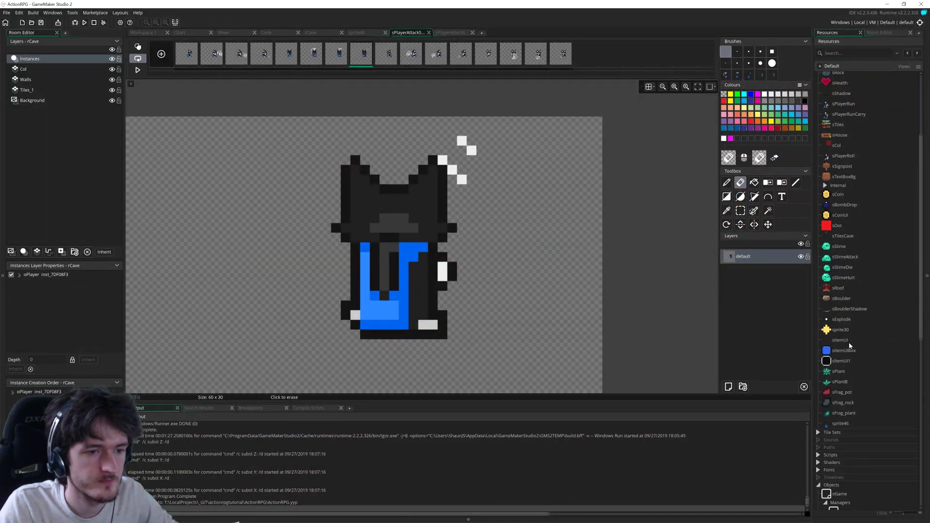
double_click(857, 459)
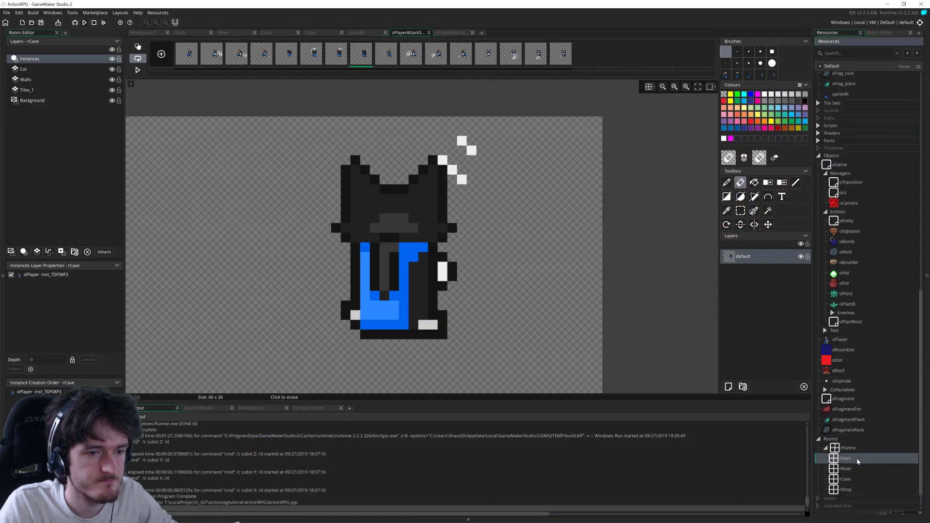
middle_click_drag(498, 323, 591, 301)
scroll(587, 293, "down", 3)
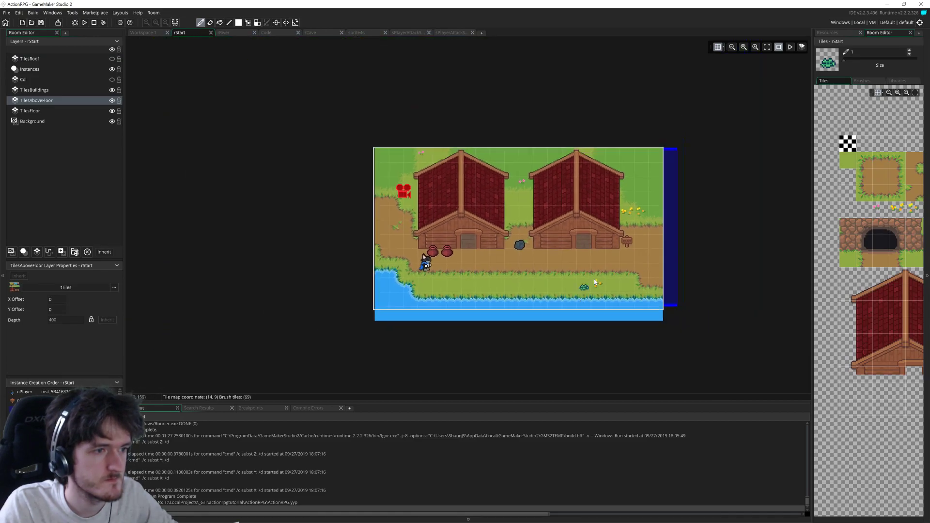
left_click(838, 33)
middle_click_drag(634, 215, 570, 233)
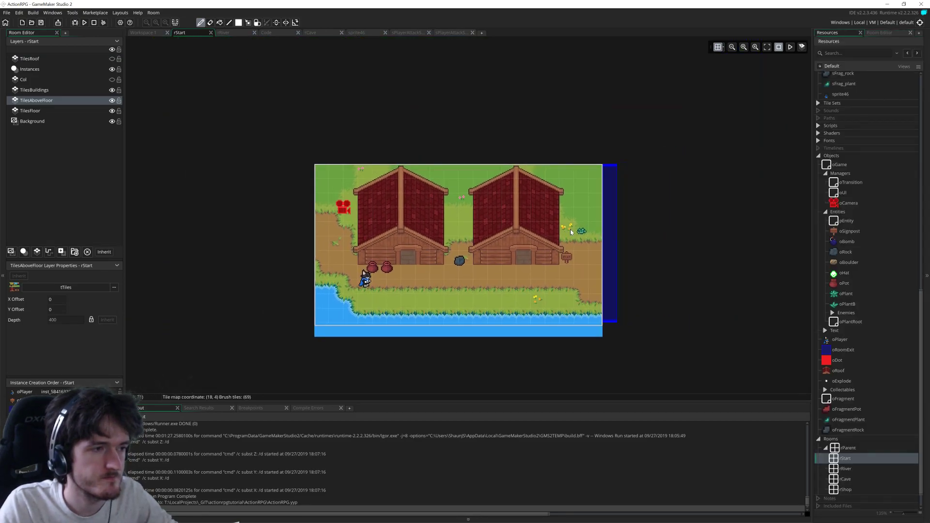
double_click(862, 469)
middle_click_drag(565, 310, 519, 241)
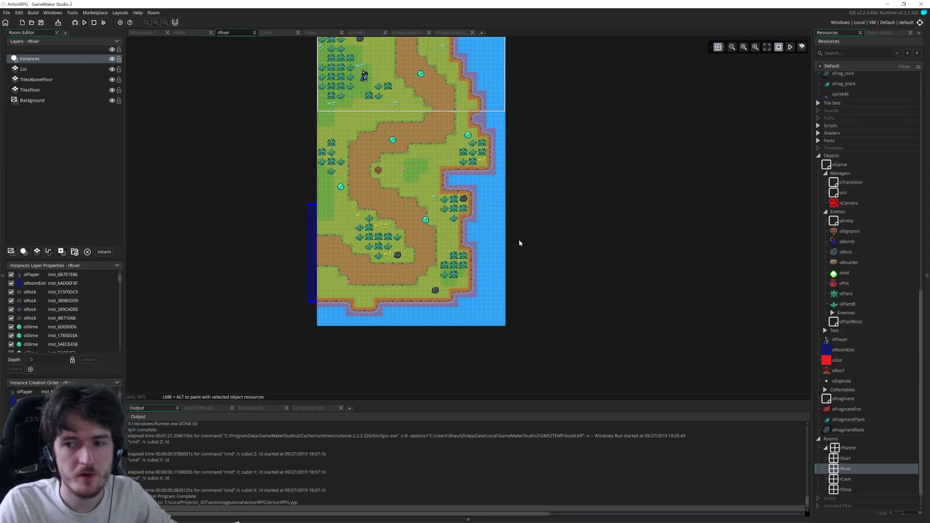
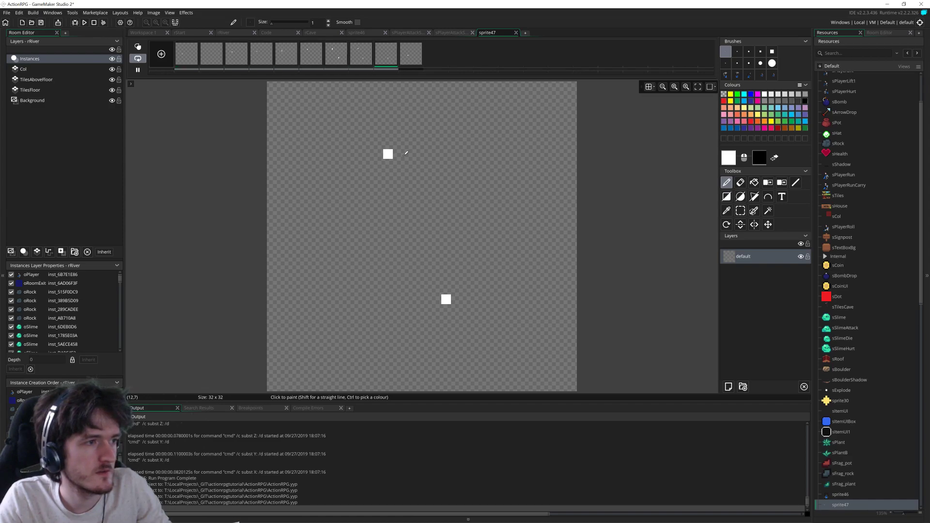
Step: Paint cyan shapes across the frames of sprite47 with the size 3 brush during playback, and pause the animation
left_click(744, 94)
left_click(738, 52)
mouse_move(420, 326)
left_mouse_down()
mouse_move(379, 289)
mouse_move(387, 326)
mouse_move(450, 327)
mouse_move(412, 312)
mouse_move(408, 300)
mouse_move(394, 325)
mouse_move(443, 272)
mouse_move(358, 283)
mouse_move(436, 292)
mouse_move(371, 297)
mouse_move(460, 293)
left_mouse_up()
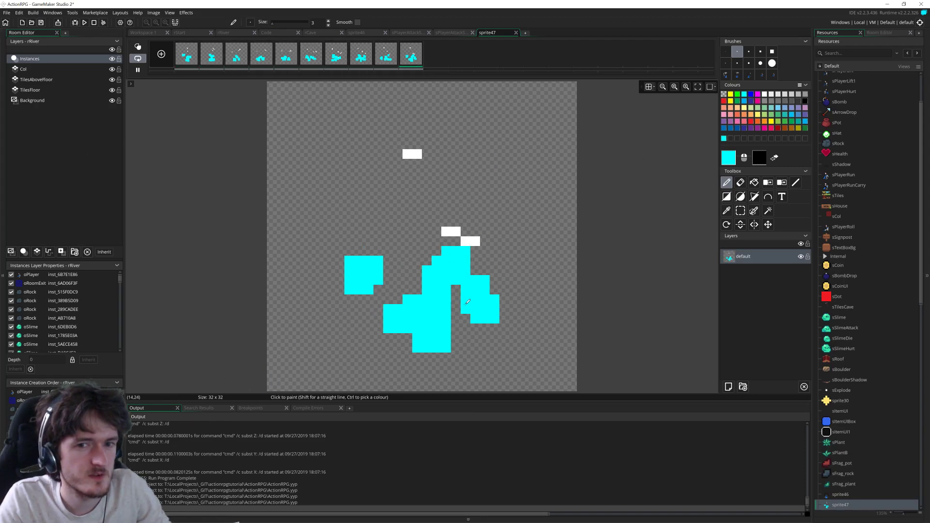
left_click(138, 70)
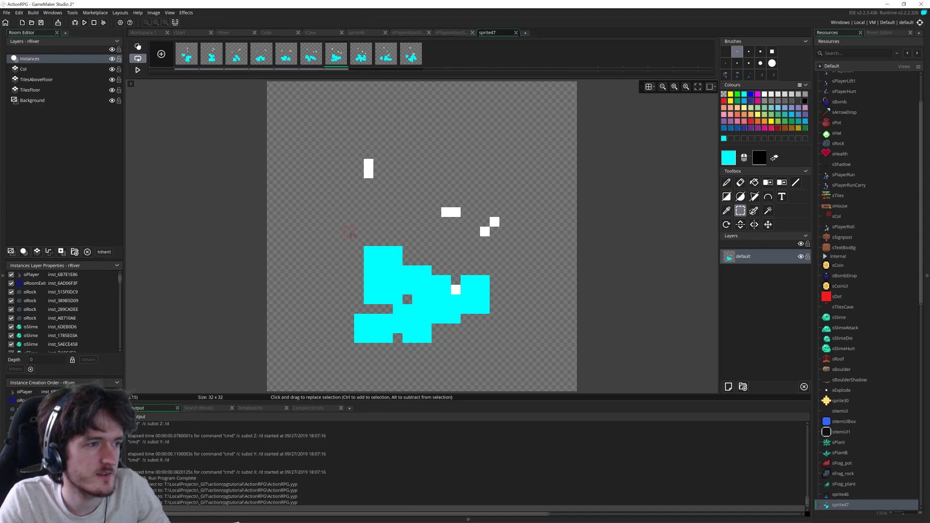
left_click(772, 75)
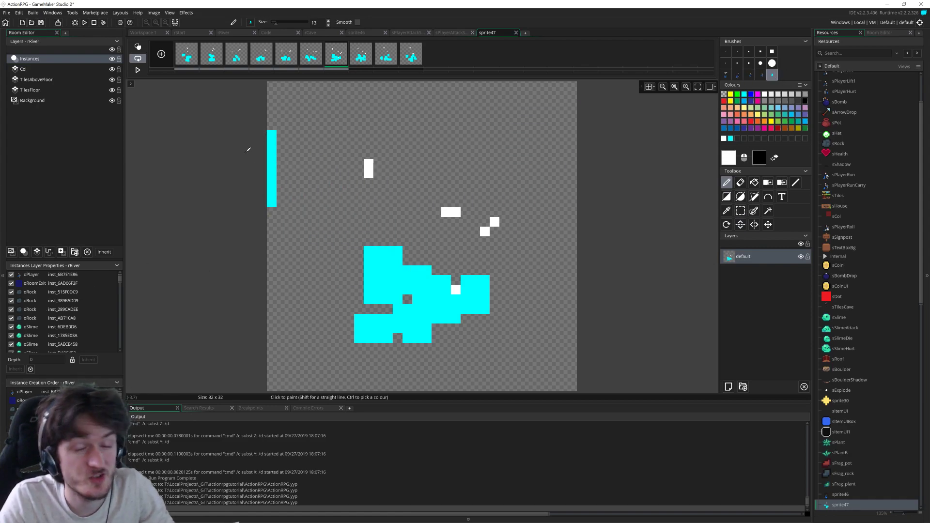
left_click(741, 212)
middle_click_drag(530, 221, 476, 238)
scroll(438, 164, "down", 1)
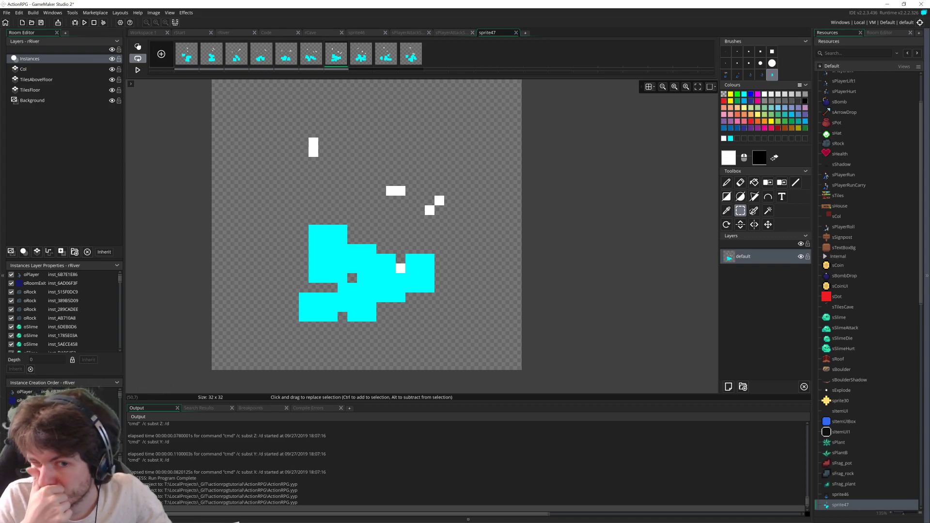
middle_click_drag(501, 245, 522, 266)
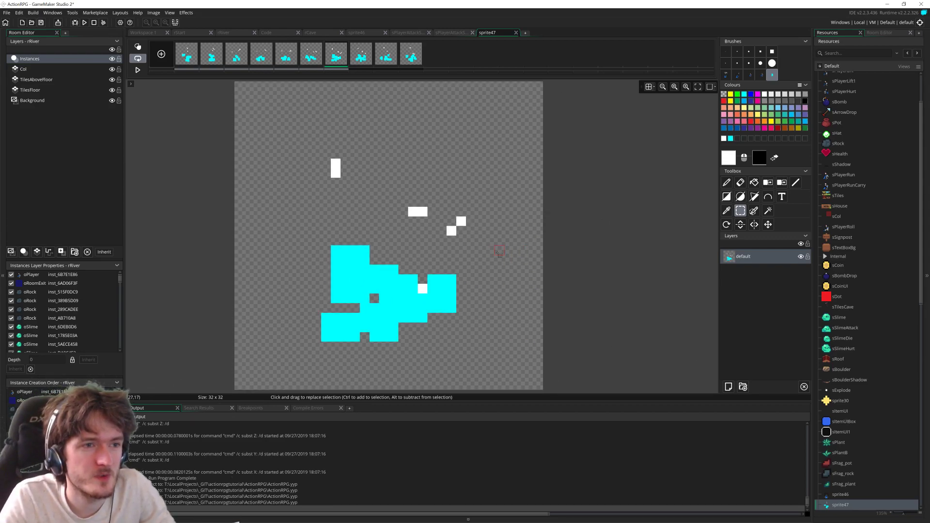
scroll(499, 252, "down", 1)
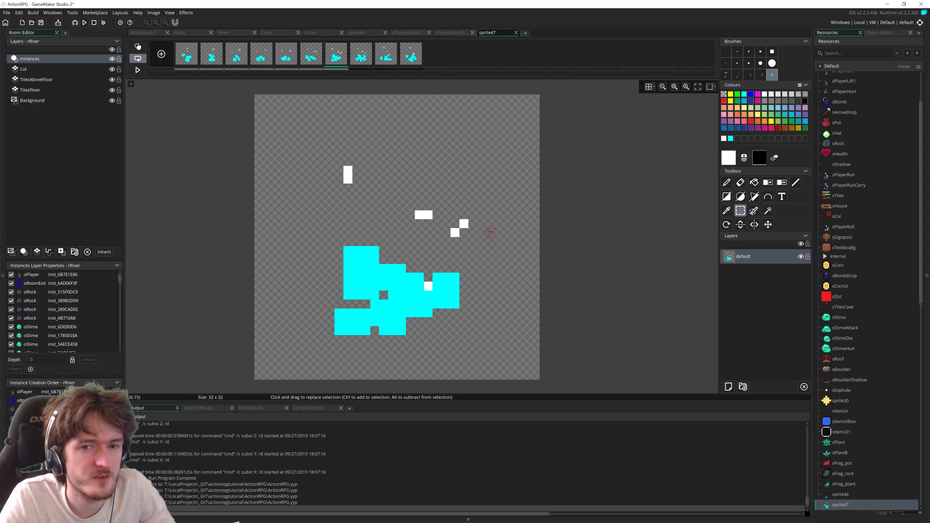
middle_click_drag(491, 232, 499, 199)
scroll(499, 198, "down", 1)
middle_click_drag(631, 189, 614, 201)
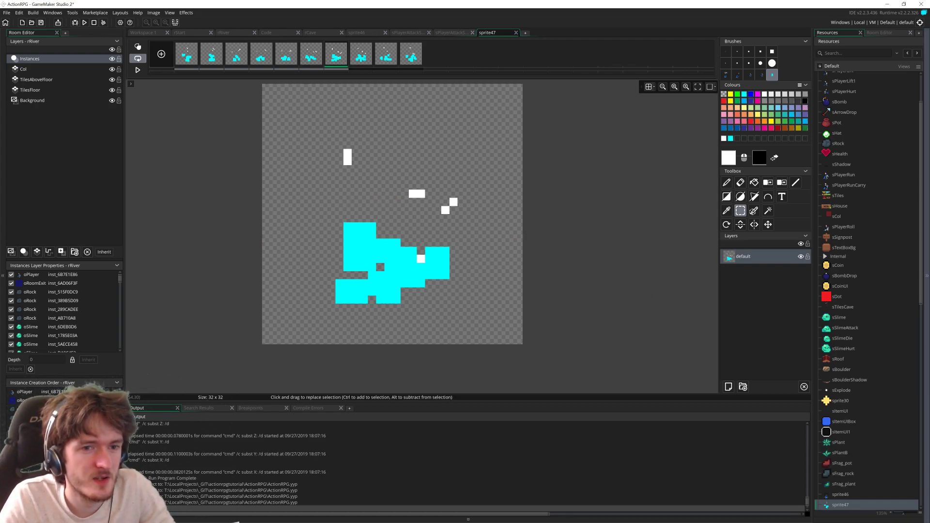
Step: Switch to Pyxel Edit and examine the side-, back- and front-facing slash rows on the CatSwing sprite sheet
key("alt+Tab")
middle_click_drag(518, 137, 425, 136)
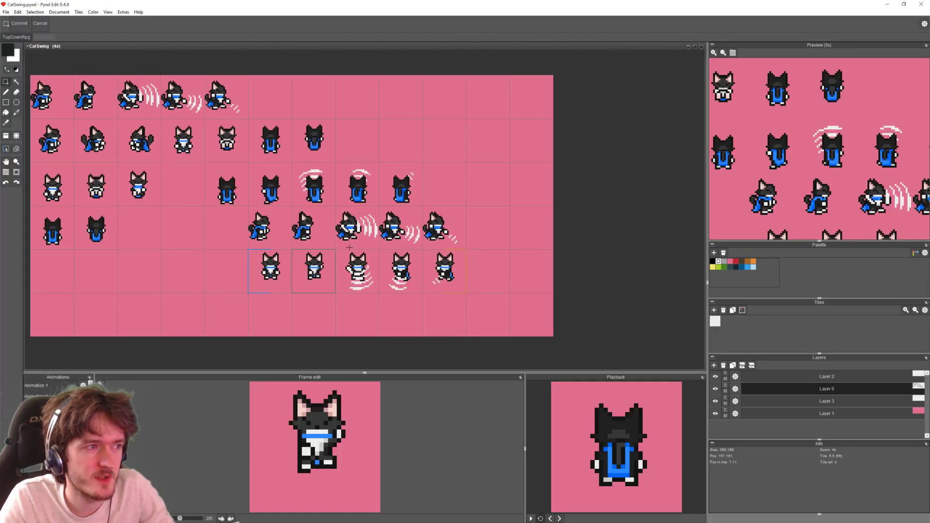
scroll(430, 162, "up", 1)
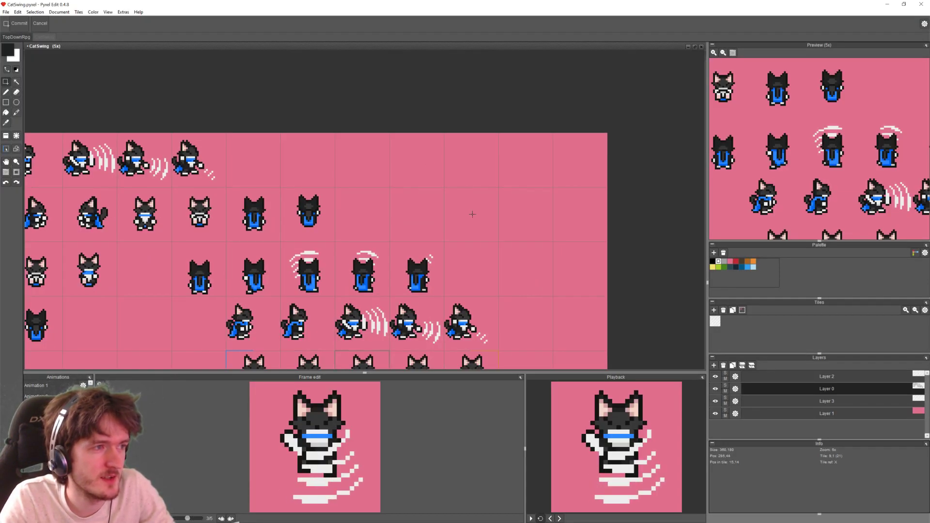
scroll(472, 215, "down", 3)
scroll(316, 186, "up", 5)
middle_click_drag(317, 186, 557, 81)
scroll(350, 221, "down", 1)
middle_click_drag(365, 258, 387, 213)
scroll(430, 203, "down", 2)
scroll(317, 203, "up", 2)
middle_click_drag(457, 167, 356, 67)
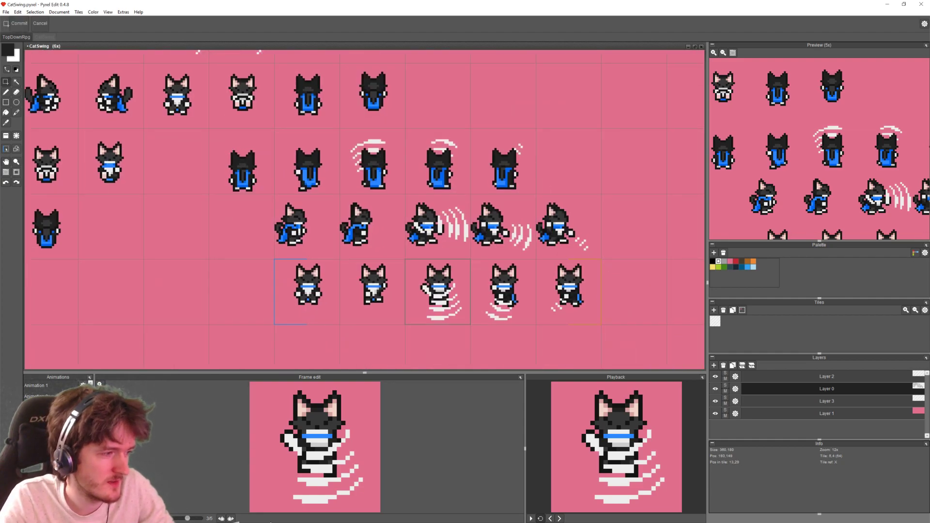
Step: Play the front-facing slash animation in the playback preview and compare it with the sheet's frames
left_click(532, 519)
middle_click_drag(443, 266, 445, 313)
scroll(801, 125, "up", 3)
middle_click_drag(608, 129, 467, 124)
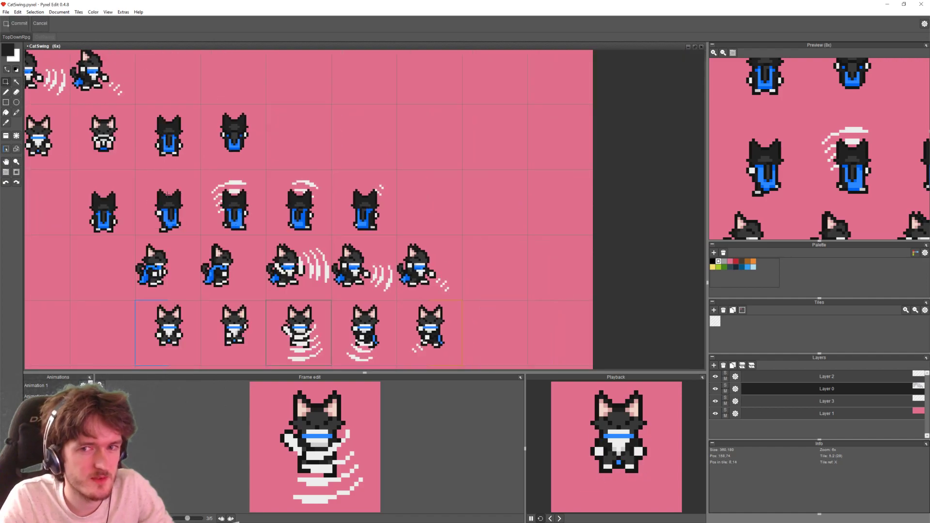
middle_click_drag(286, 122, 435, 136)
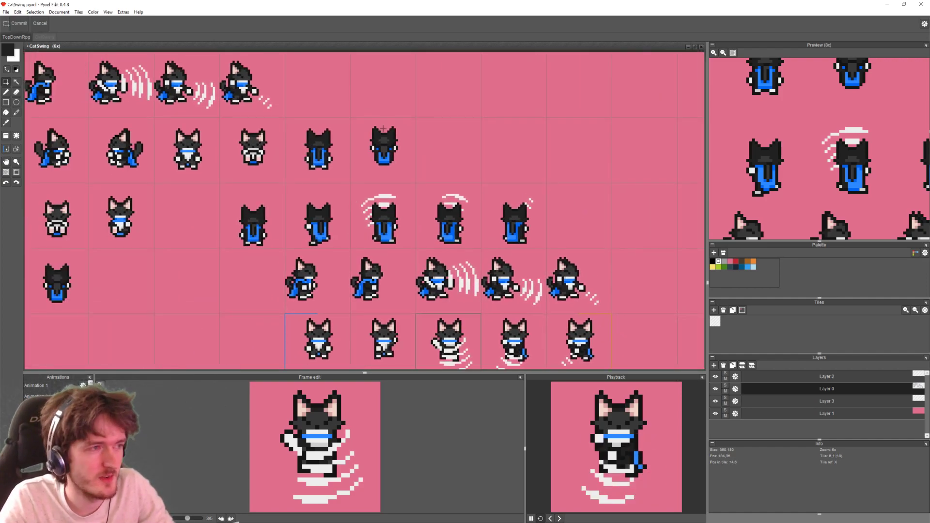
Step: Examine the back-facing cat sprites up close, clear any selection and bring the whole sheet back into view
left_click_drag(435, 135, 591, 139)
scroll(464, 138, "up", 2)
left_click(461, 141)
middle_click_drag(511, 197, 499, 228)
left_click(533, 194)
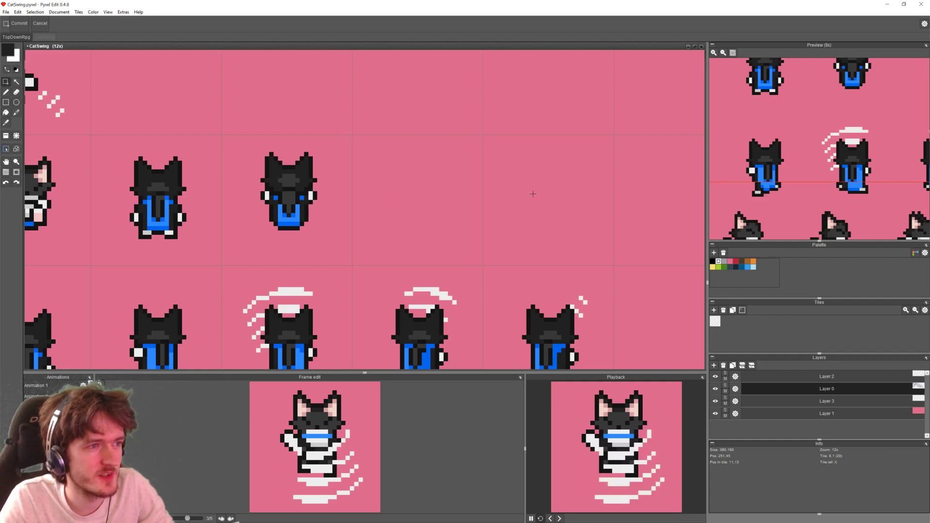
middle_click_drag(293, 203, 393, 217)
scroll(543, 208, "down", 2)
middle_click_drag(543, 208, 398, 122)
key("ctrl+d")
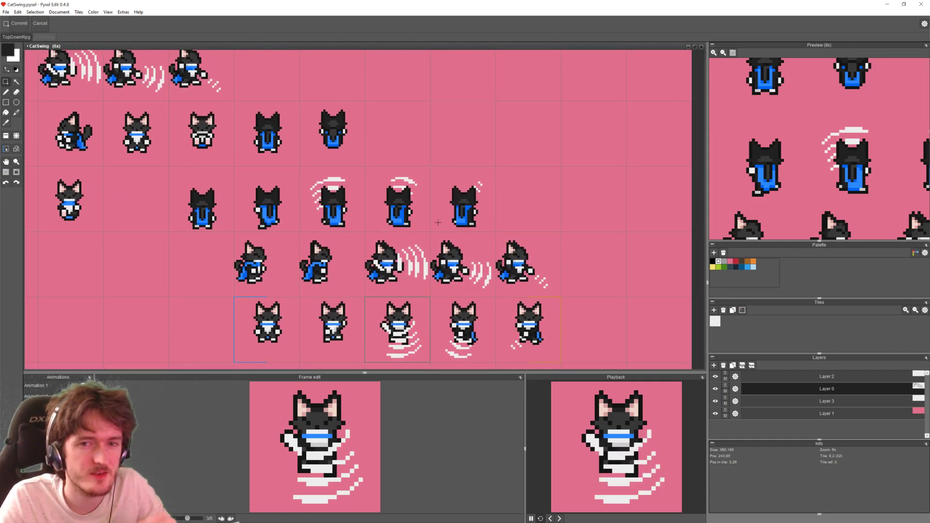
scroll(435, 198, "down", 1)
middle_click_drag(435, 199, 452, 212)
scroll(461, 138, "down", 1)
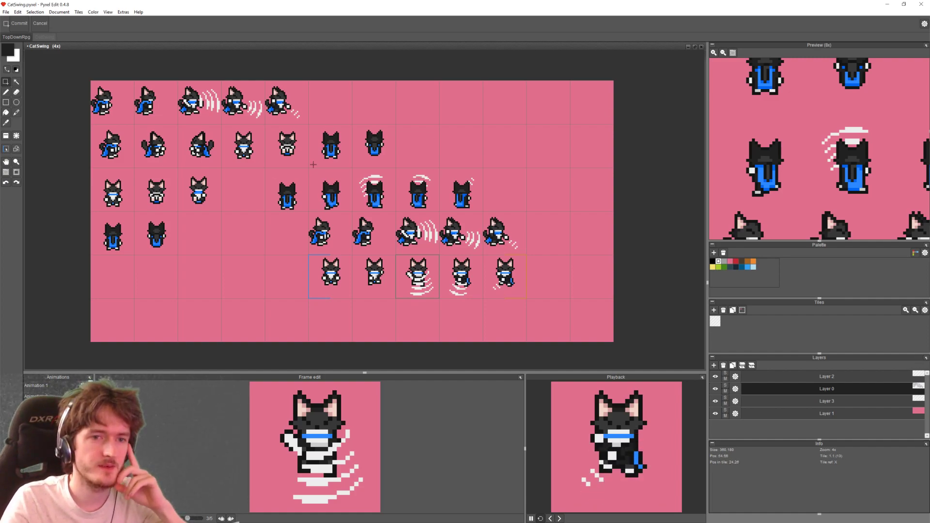
Step: Switch to GameMaker Studio 2 and open the rStart room from the project's rooms
key("alt+Tab")
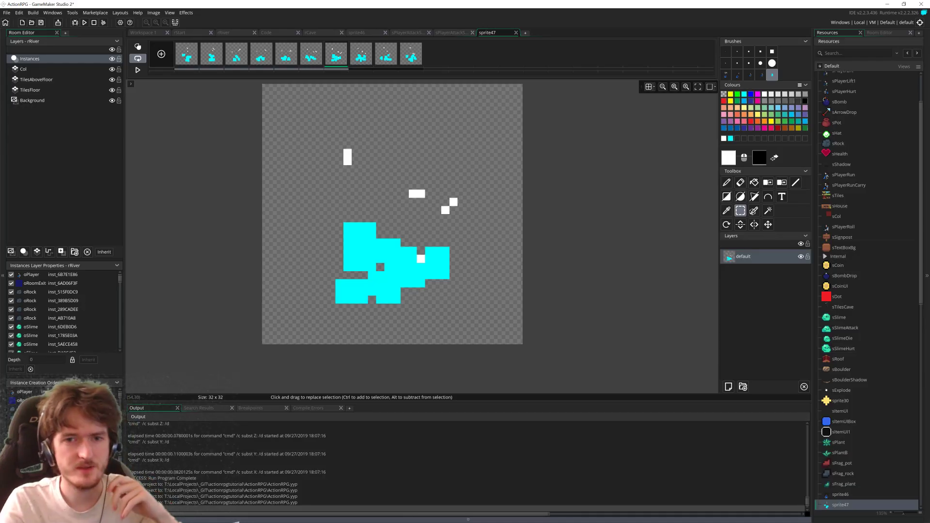
scroll(868, 466, "down", 10)
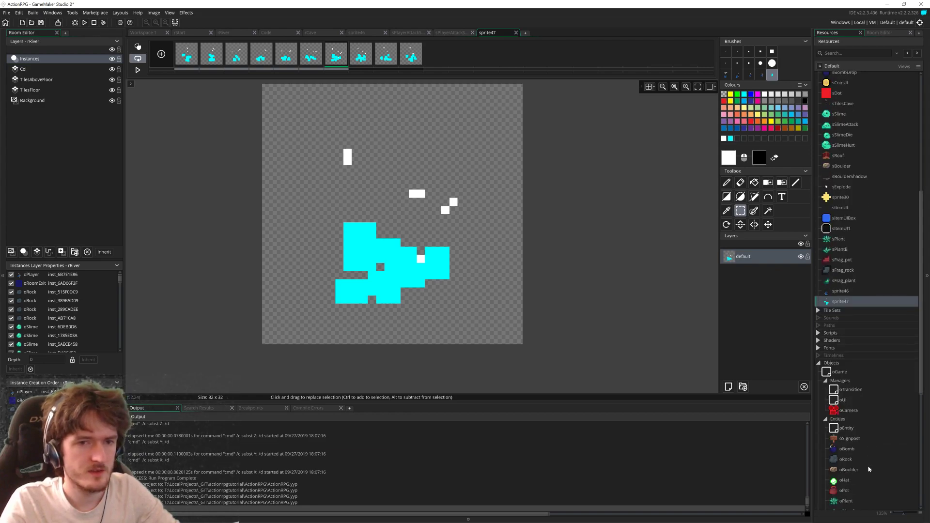
scroll(80, 344, "down", 1)
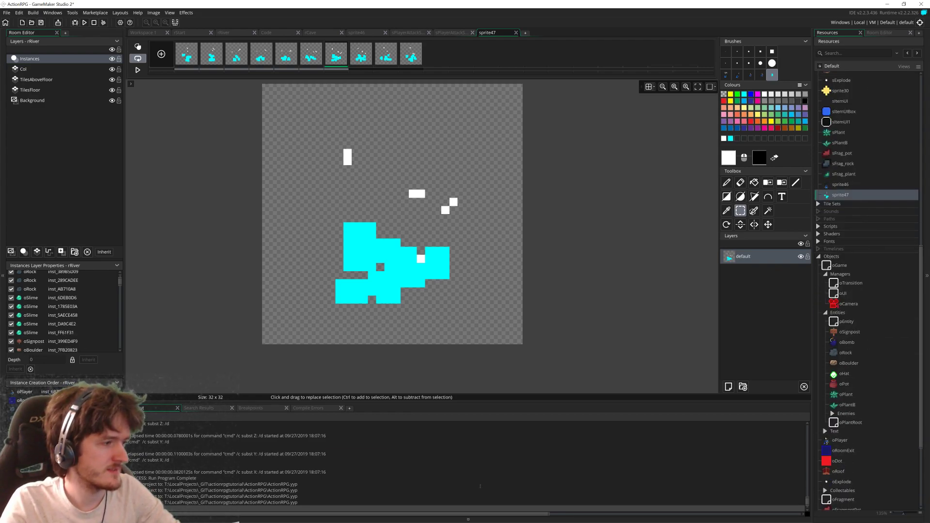
scroll(881, 453, "down", 4)
double_click(848, 442)
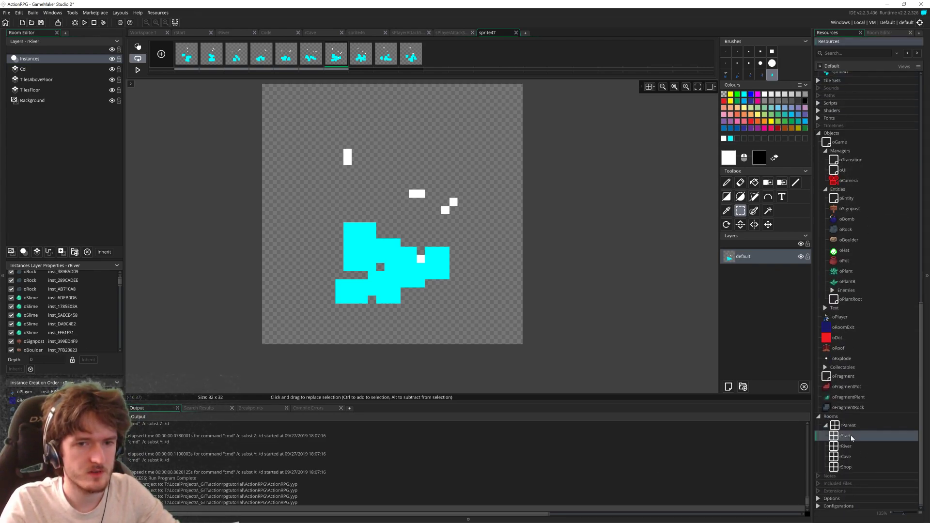
scroll(486, 275, "up", 3, "ctrl")
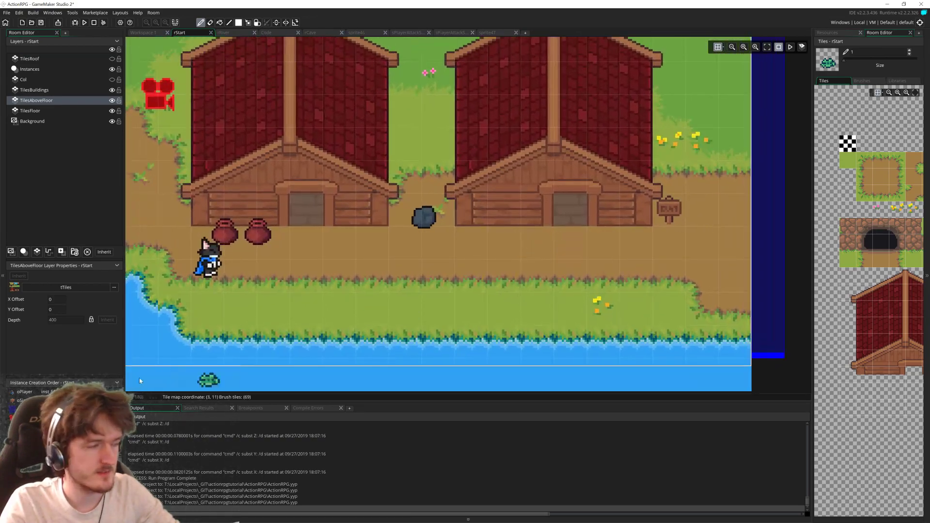
Step: Enlarge the Instance Creation Order list of rStart and bring the project's resource list back into view
left_click_drag(68, 377, 72, 338)
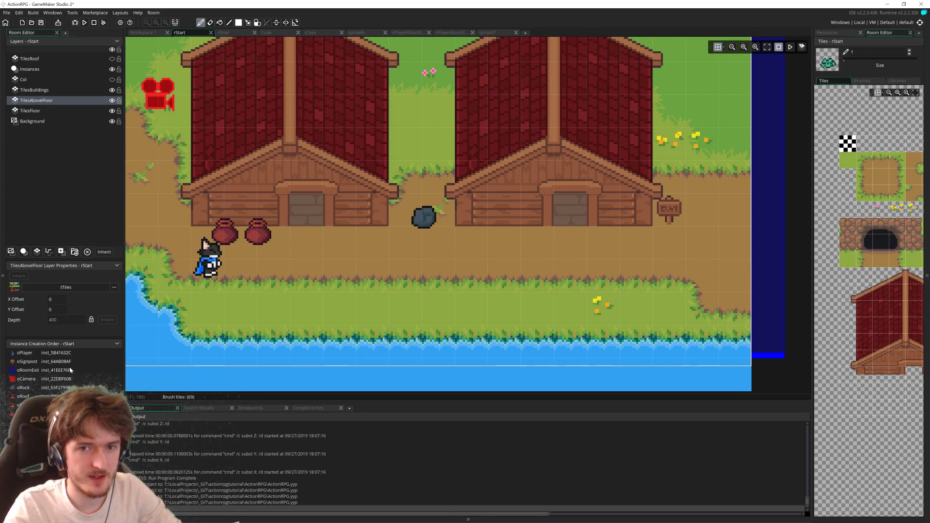
middle_click_drag(581, 279, 508, 303)
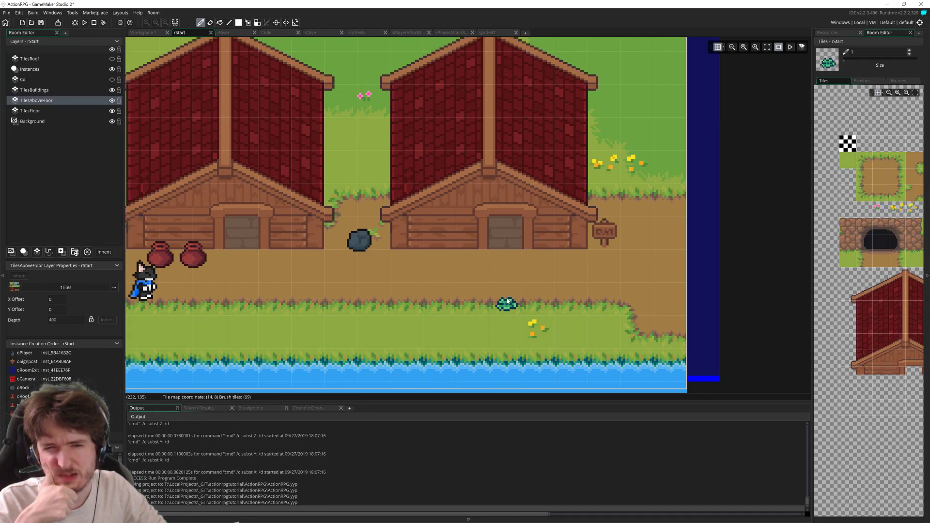
left_click(843, 33)
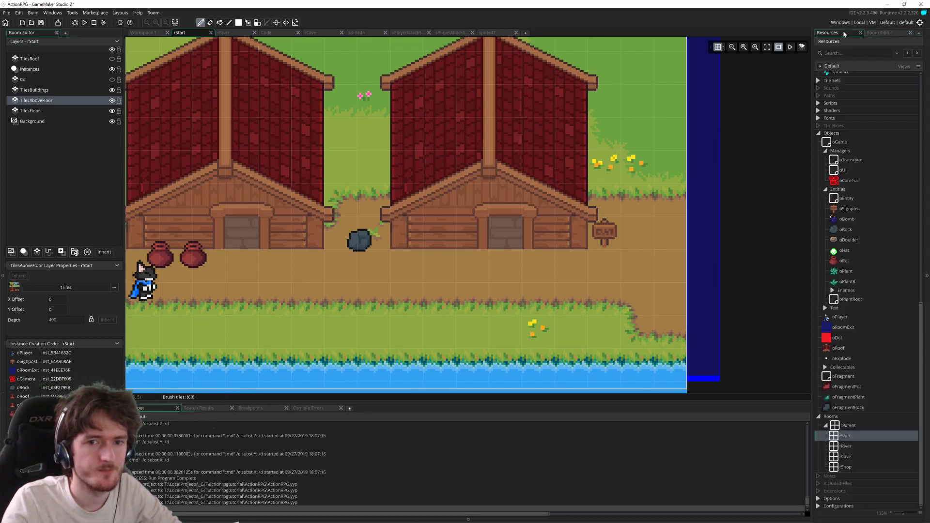
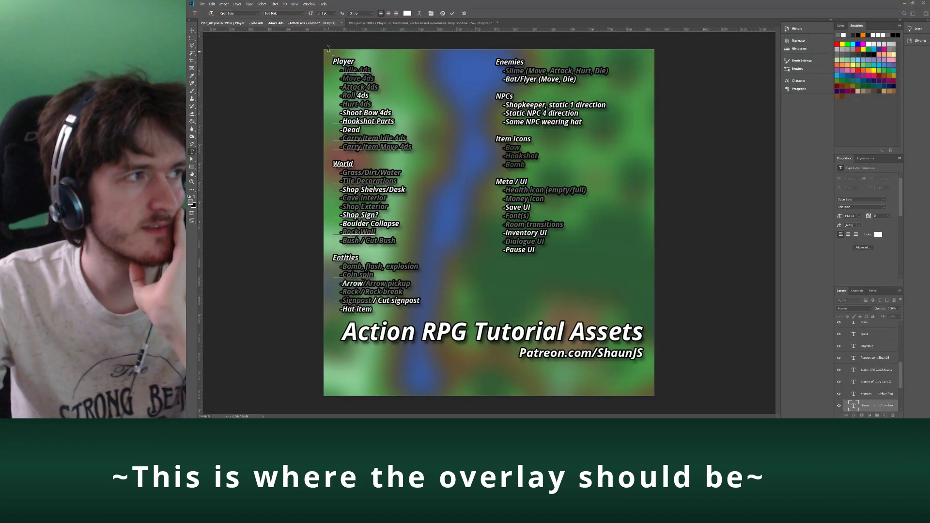
Step: Compare the remaining entries of the Action RPG Tutorial Plan with those of the Action RPG Tutorial Assets checklist
left_click(393, 23)
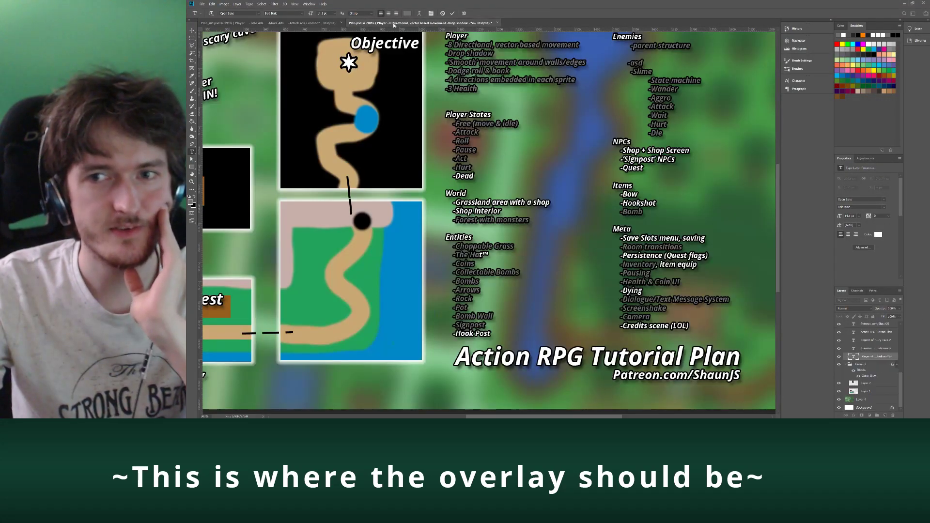
scroll(558, 166, "up", 3)
scroll(558, 166, "down", 3)
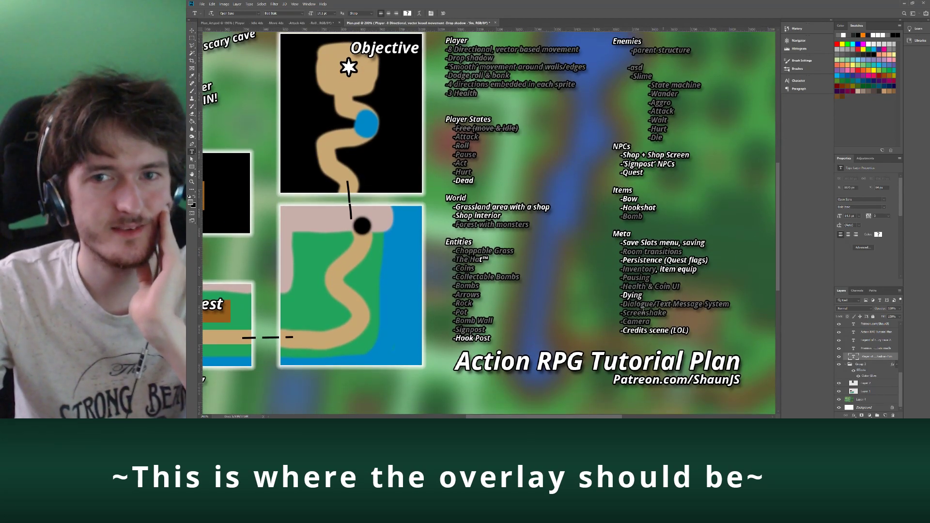
scroll(652, 271, "up", 1)
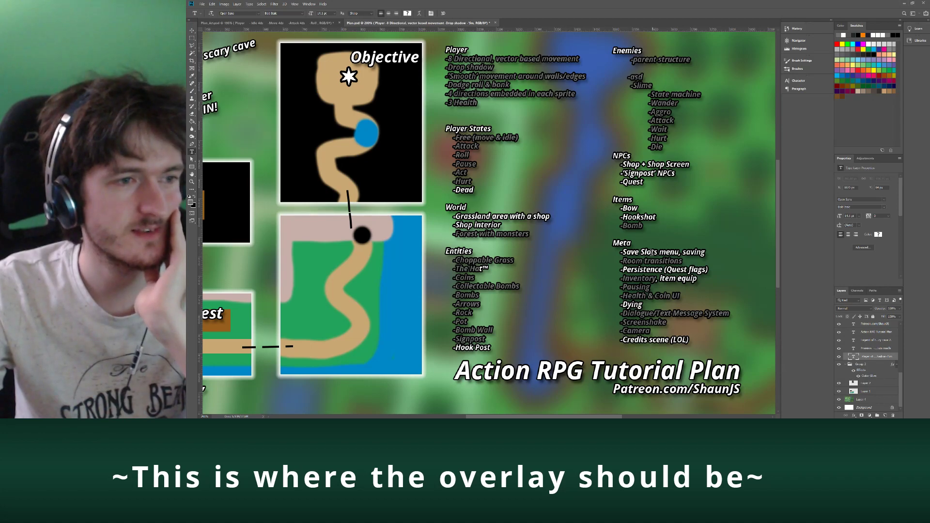
scroll(643, 251, "up", 1)
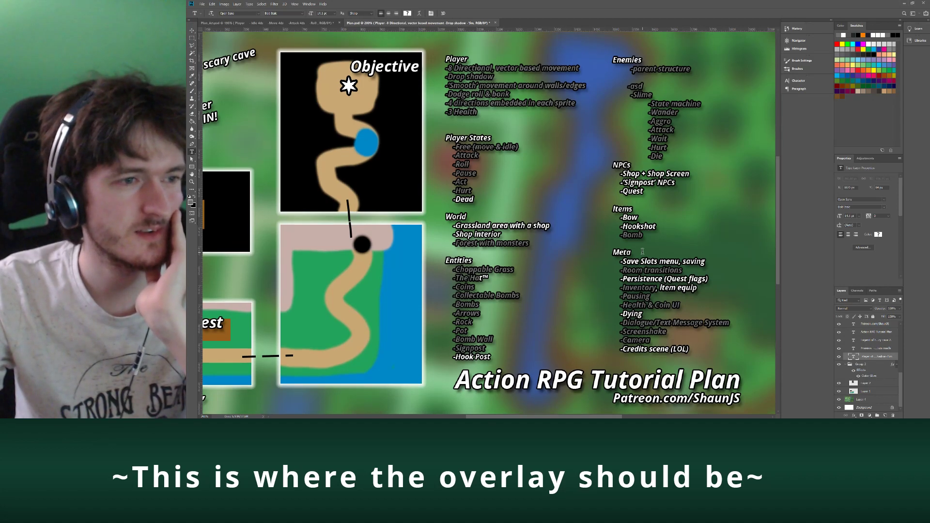
left_click(316, 24)
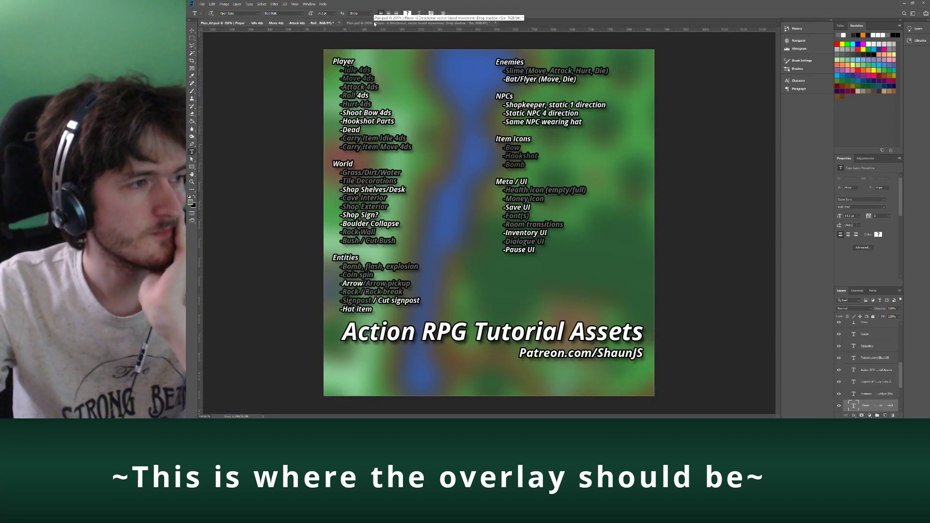
left_click(375, 24)
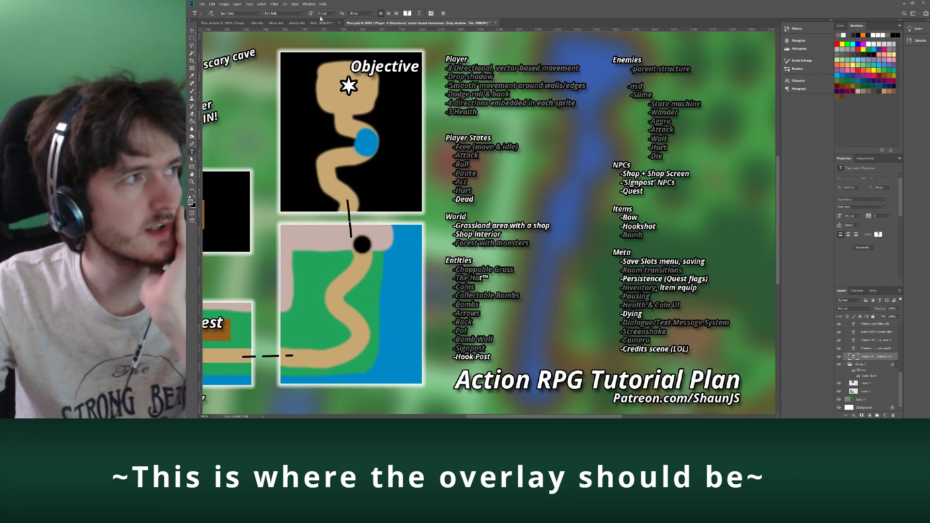
left_click(260, 25)
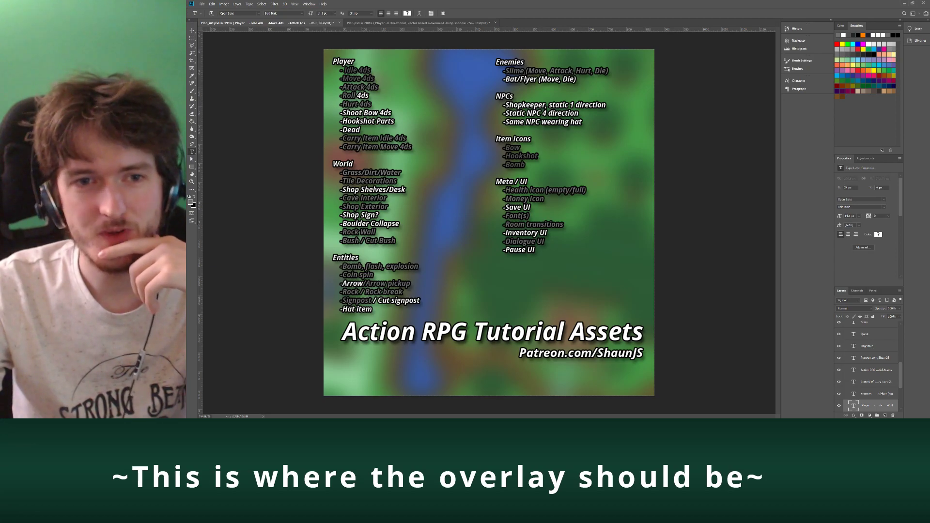
Step: Switch to GameMaker Studio 2 and make TilesFloor the active layer of the rStart room
key("alt+Tab")
left_click(218, 73)
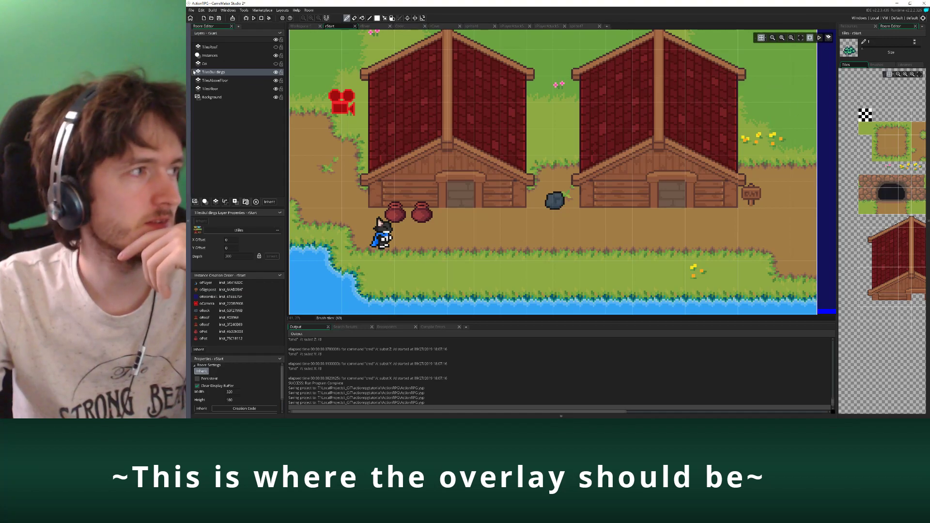
left_click(210, 89)
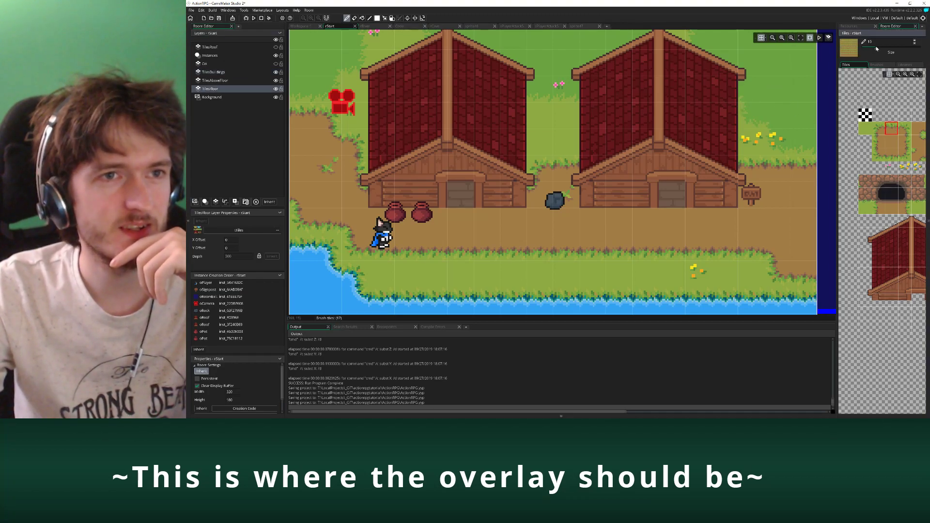
Step: Try stamping the grass-edge tile across the floor with an enlarged brush, undo it and set the brush size to 1
mouse_move(707, 117)
right_mouse_down()
mouse_move(672, 165)
mouse_move(329, 116)
mouse_move(824, 107)
right_mouse_up()
key("ctrl+z")
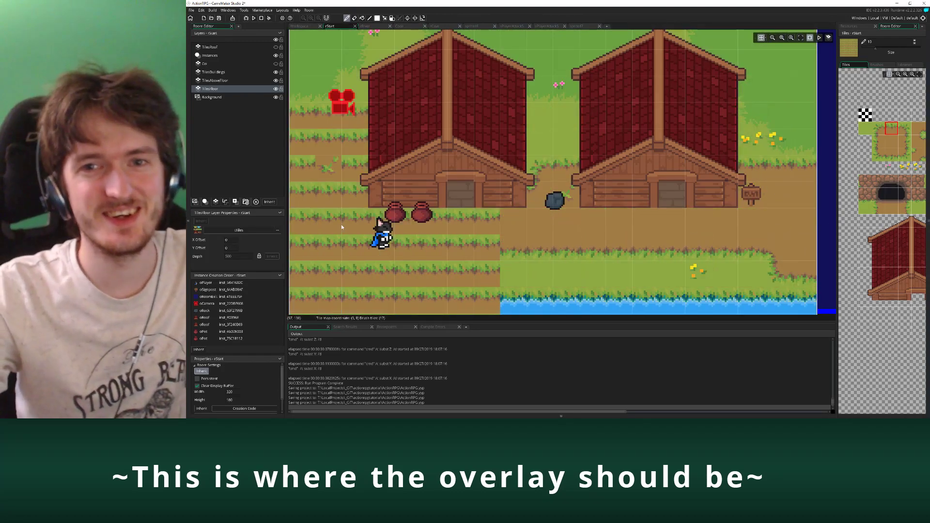
left_click_drag(875, 49, 862, 49)
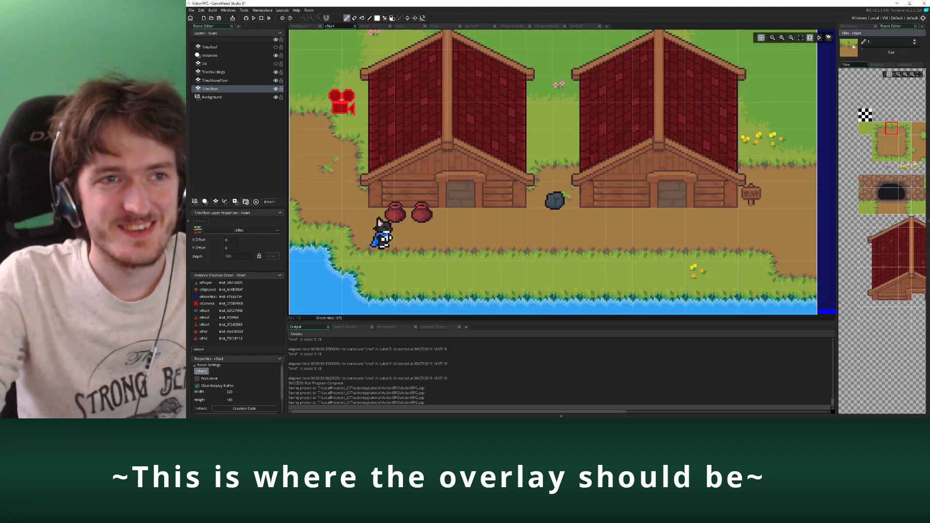
middle_click_drag(498, 199, 521, 188)
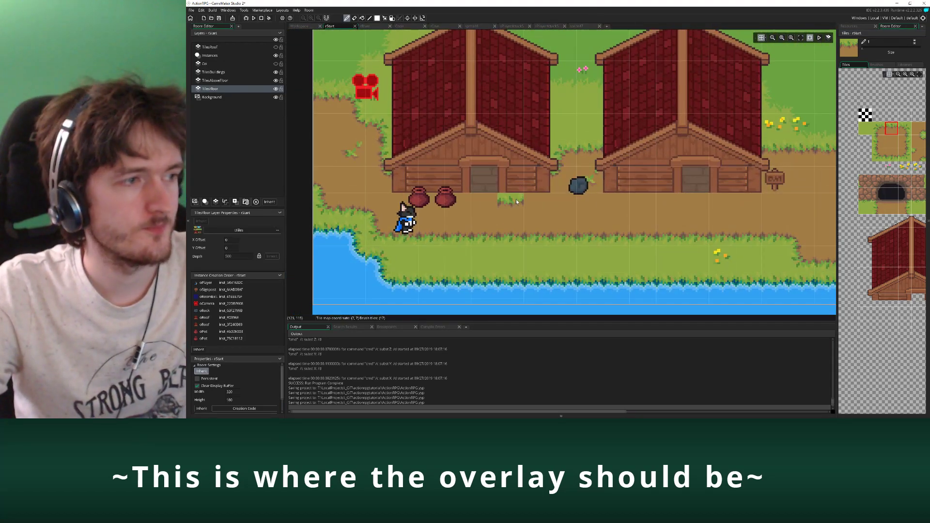
scroll(516, 200, "down", 4)
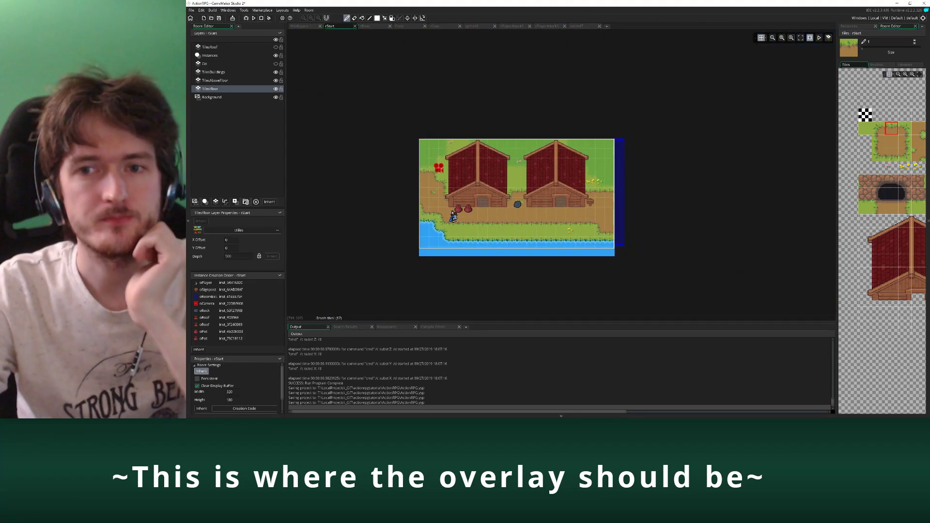